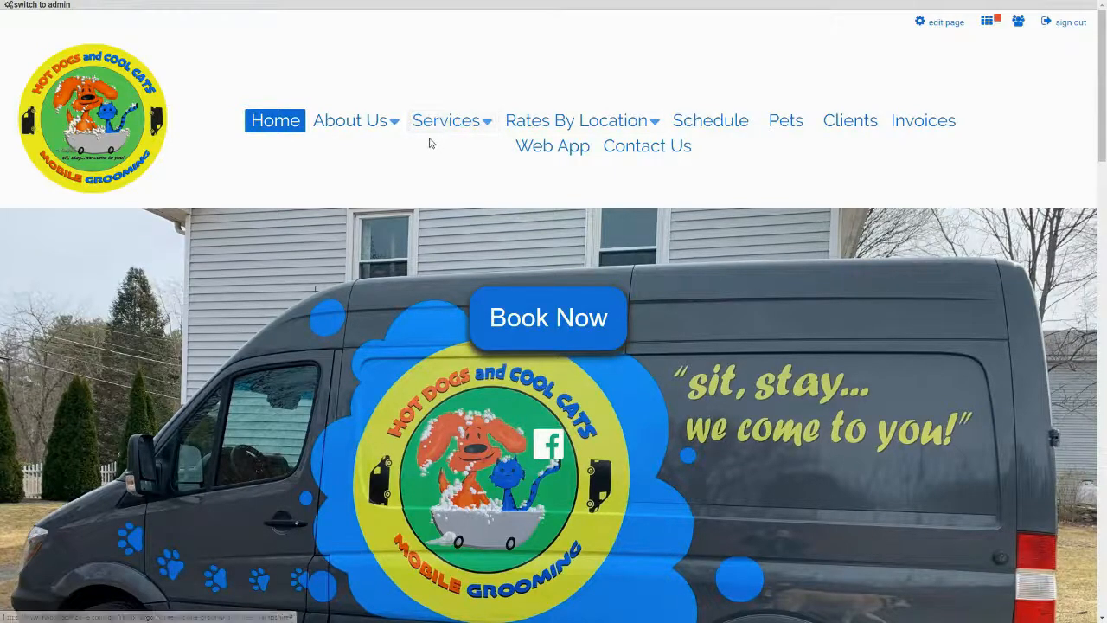
- Open the gallery page from the About Us submenu and start editing its photo section
{"action": "left_click", "coordinate": [427, 129]}
{"action": "left_click", "coordinate": [387, 121]}
{"action": "left_click", "coordinate": [363, 145]}
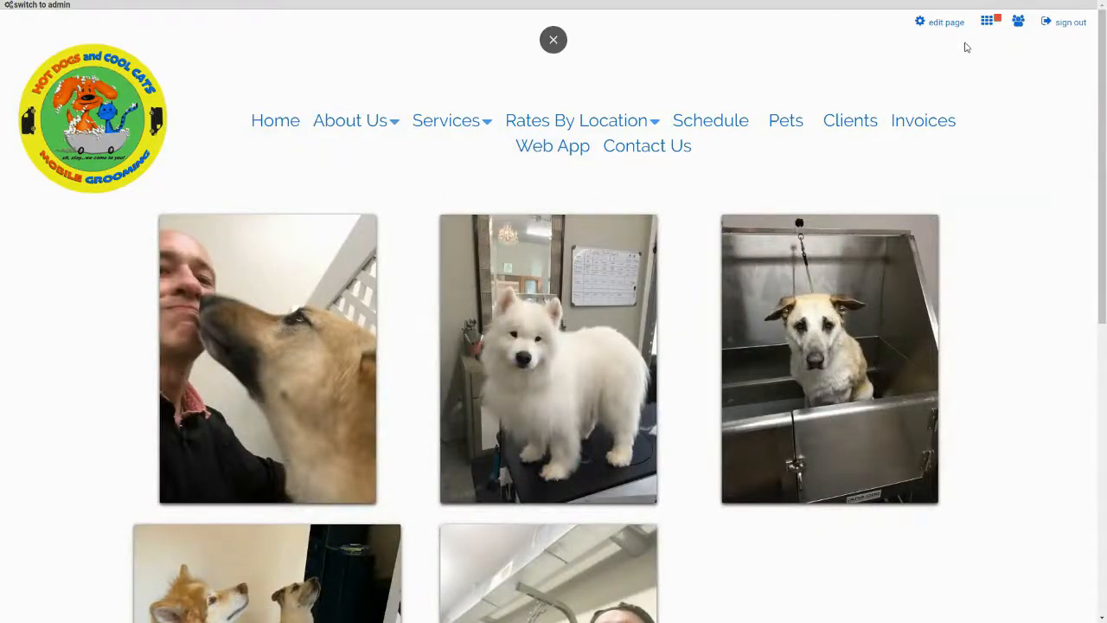
{"action": "left_click", "coordinate": [943, 25]}
{"action": "scroll", "coordinate": [848, 328], "scroll_direction": "down", "scroll_amount": 3}
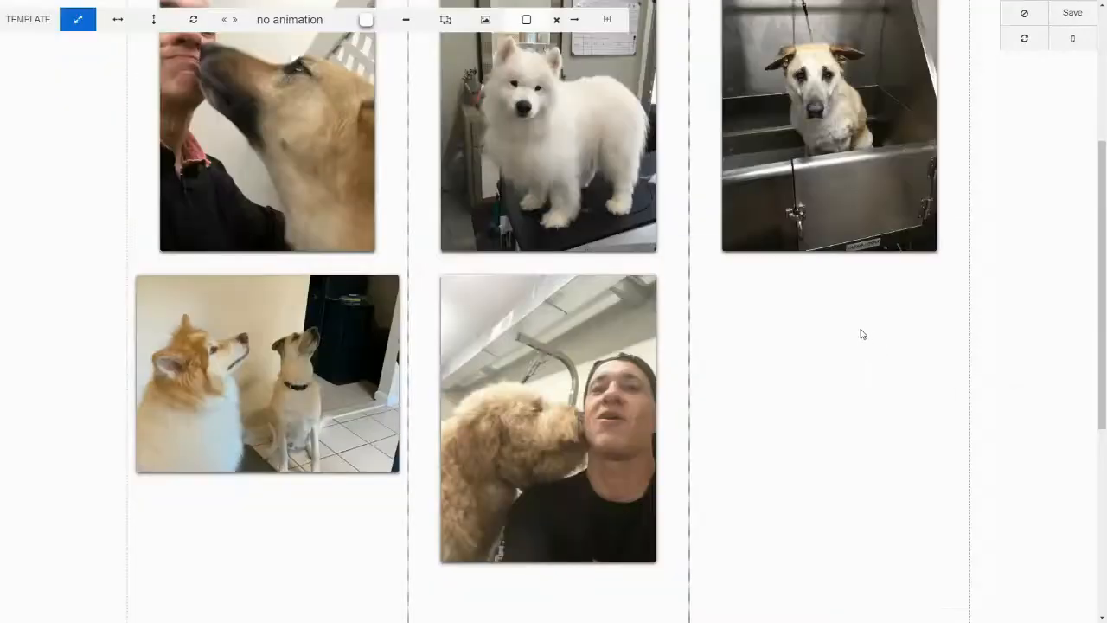
- Delete two of the blank text elements below the bathtub dog photo in the third column
{"action": "left_click", "coordinate": [861, 333]}
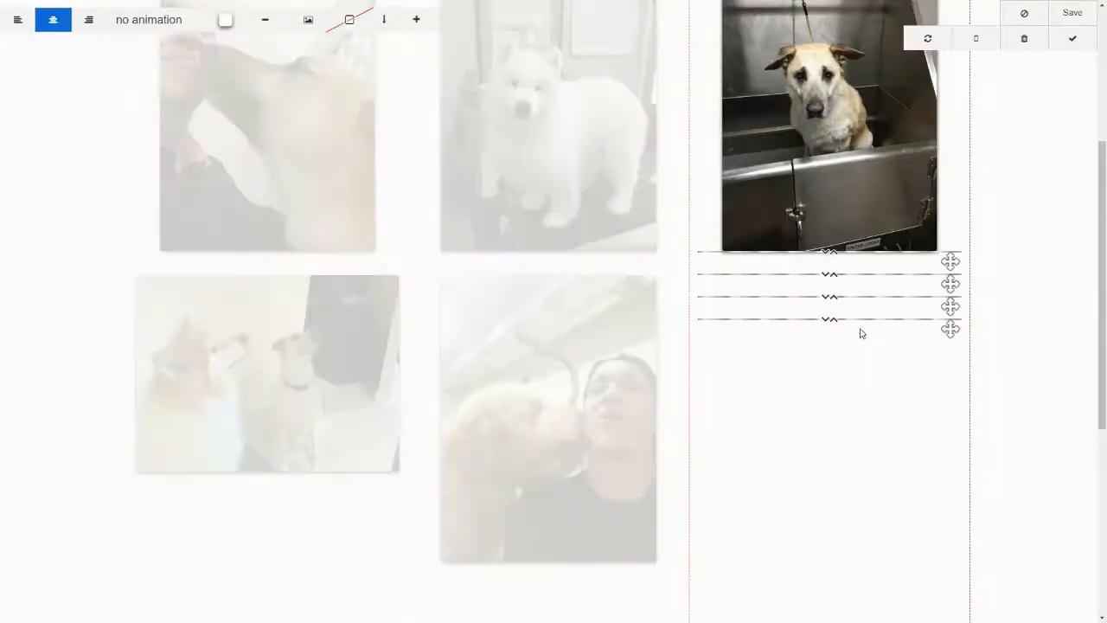
{"action": "left_click", "coordinate": [830, 290]}
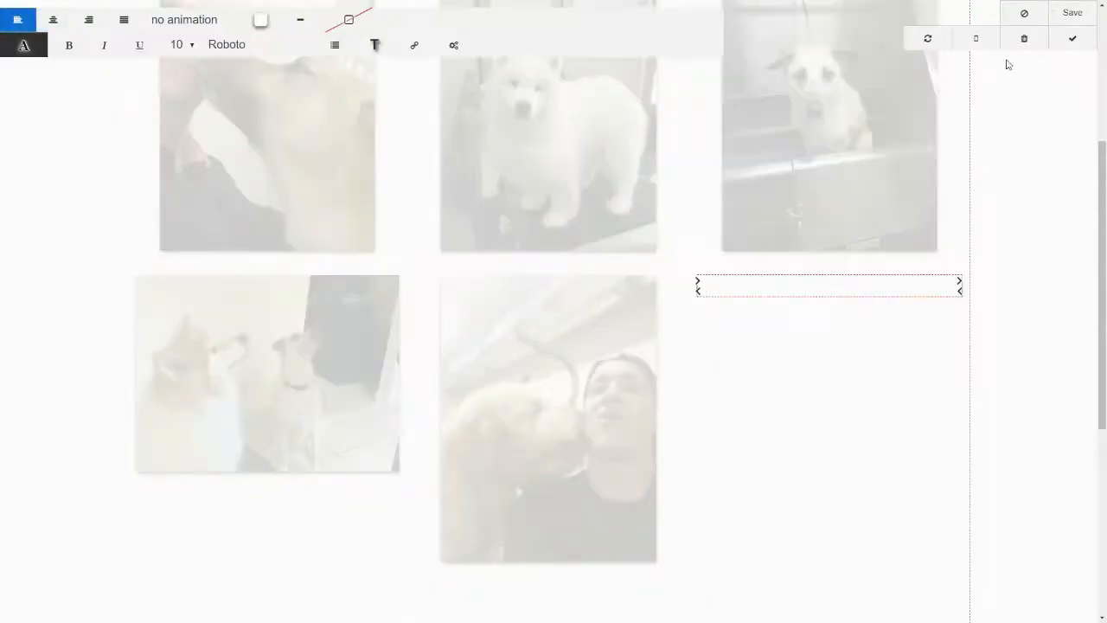
{"action": "left_click", "coordinate": [1024, 38]}
{"action": "left_click", "coordinate": [722, 107]}
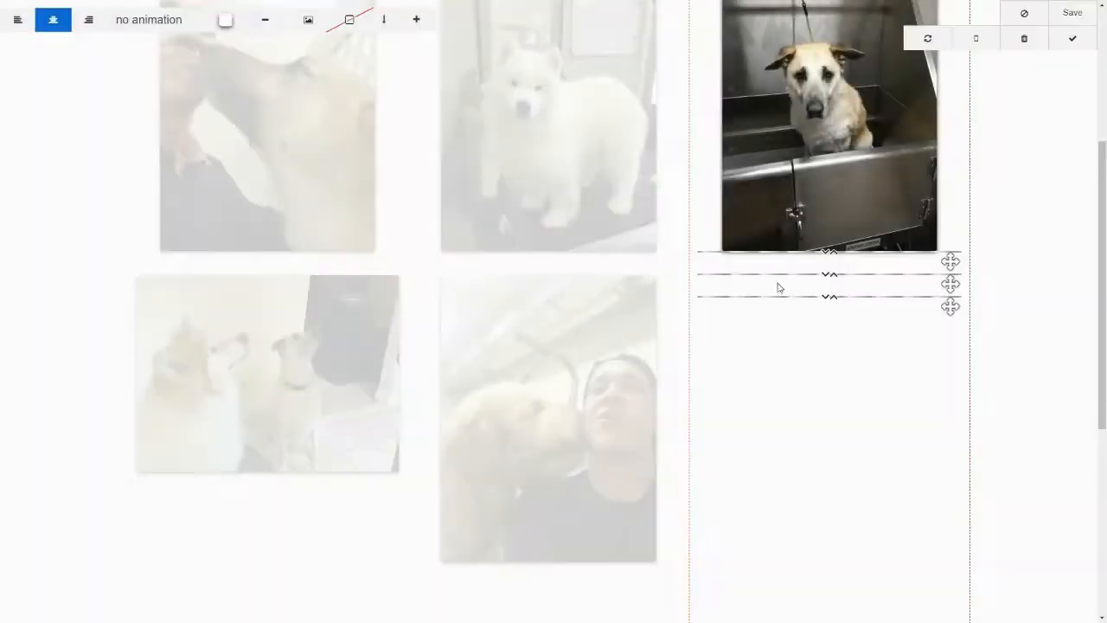
{"action": "left_click", "coordinate": [778, 287]}
{"action": "left_click", "coordinate": [1024, 38]}
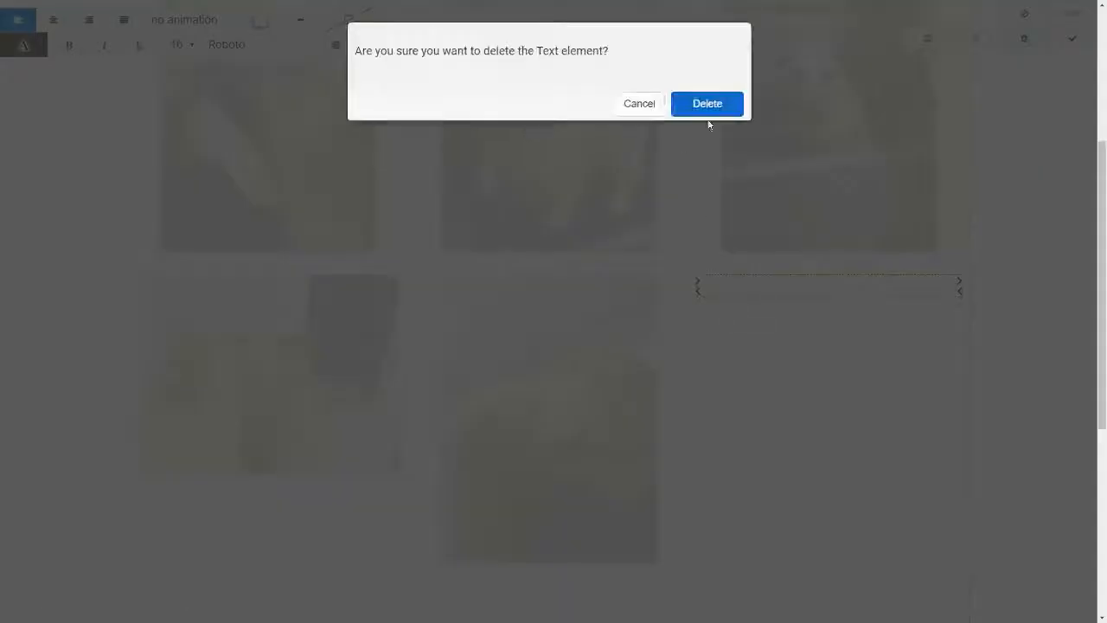
{"action": "left_click", "coordinate": [707, 107]}
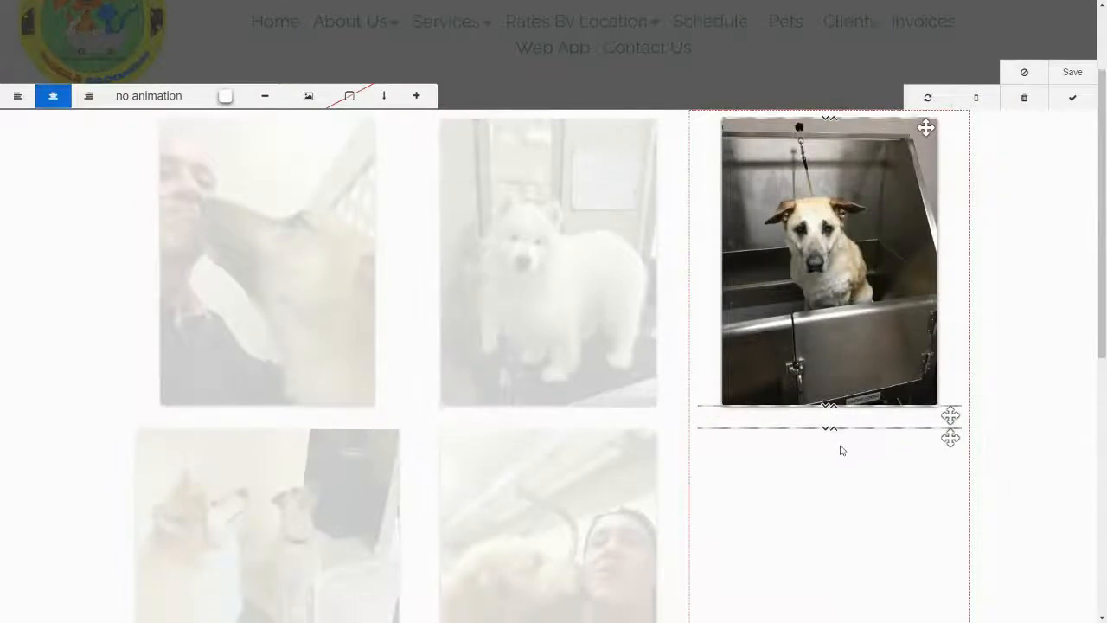
- Leave the section editor without saving the deletions and return to the gallery's page edit mode
{"action": "scroll", "coordinate": [842, 450], "scroll_direction": "down", "scroll_amount": 1}
{"action": "scroll", "coordinate": [842, 433], "scroll_direction": "up", "scroll_amount": 1}
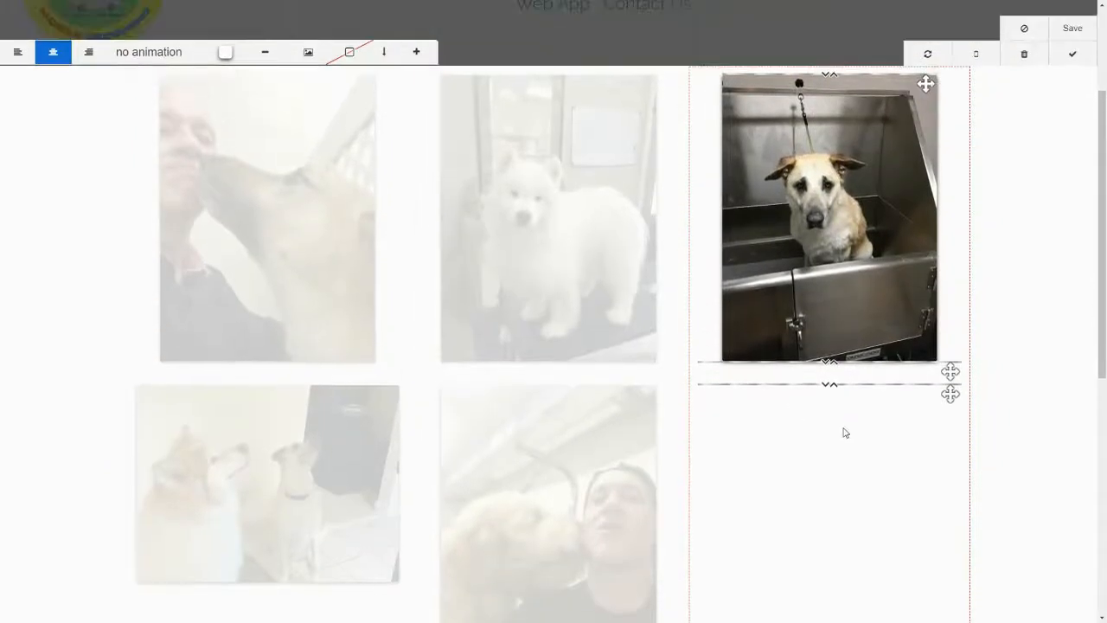
{"action": "left_click", "coordinate": [1047, 218]}
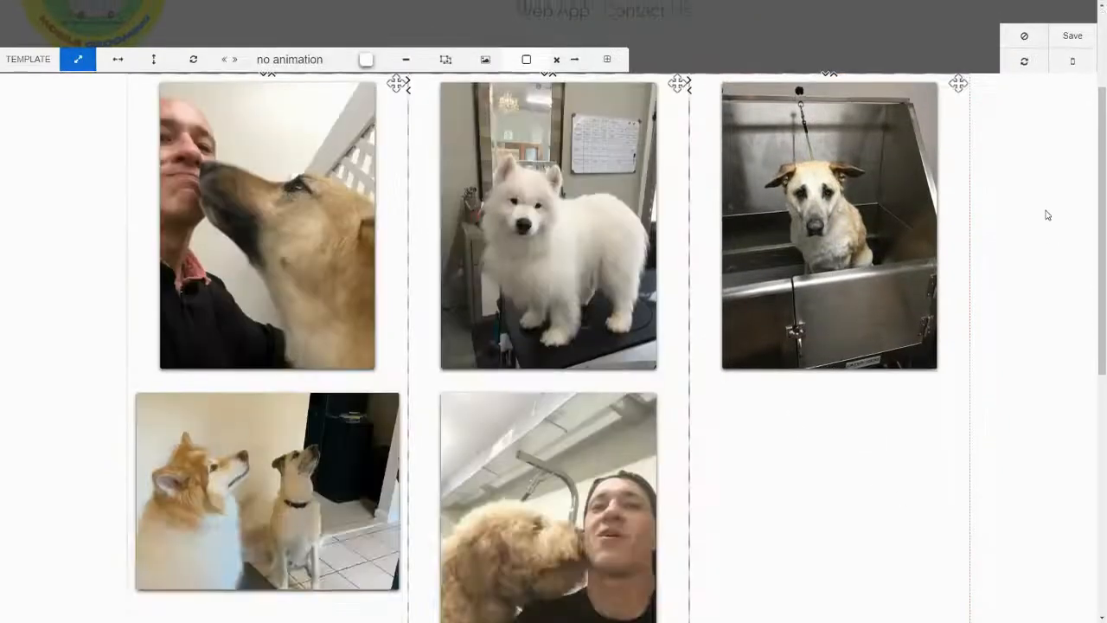
{"action": "left_click", "coordinate": [1025, 204]}
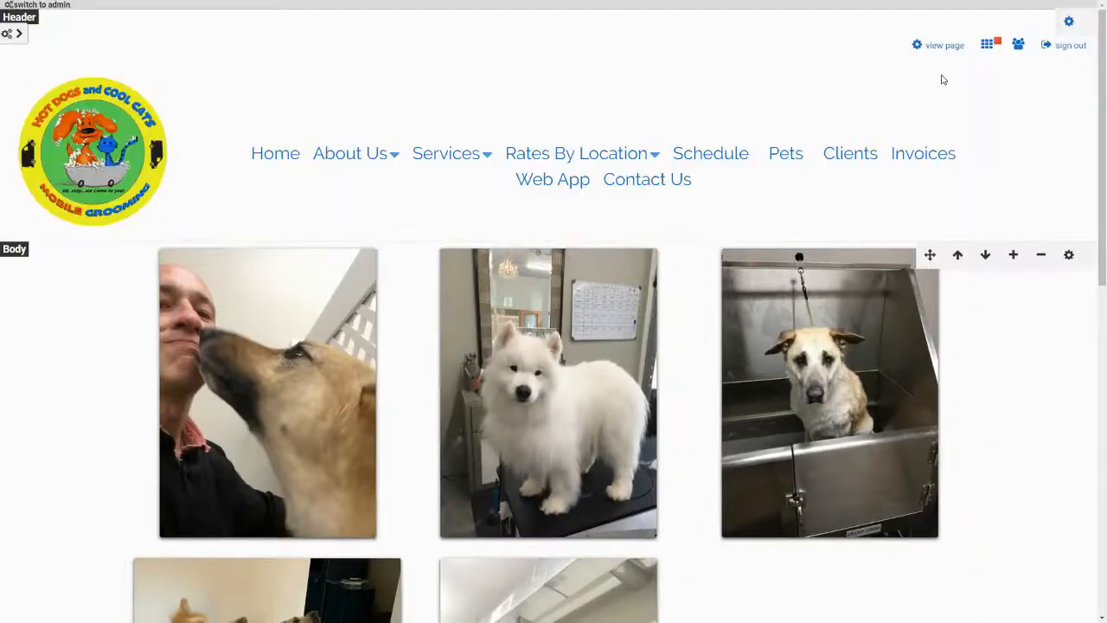
{"action": "left_click", "coordinate": [937, 23]}
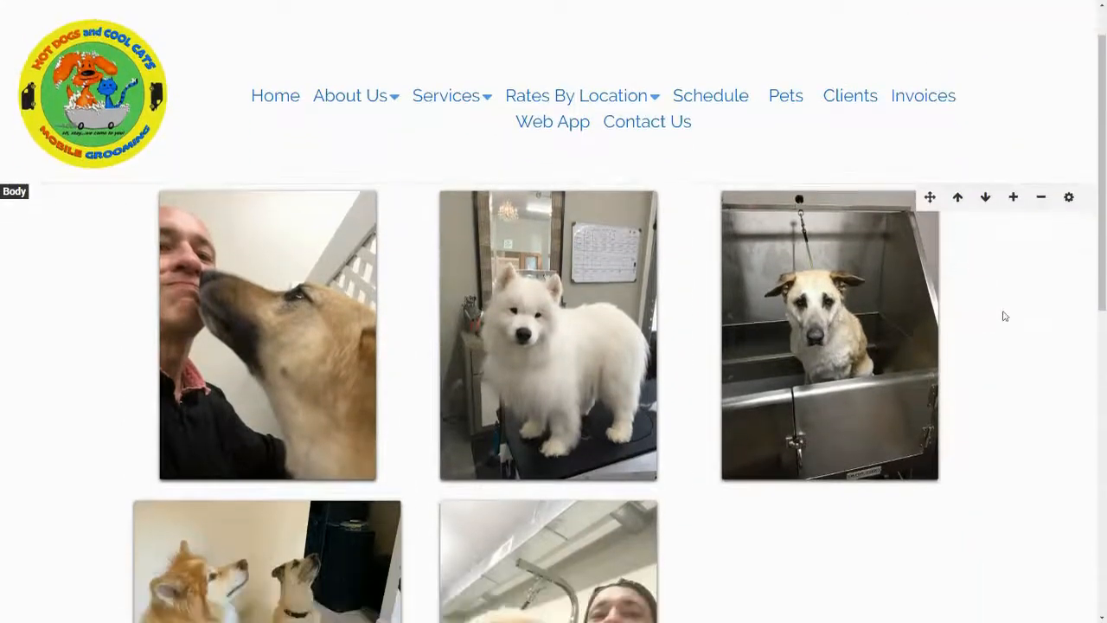
- Open the gallery's photo section for editing and select its third column
{"action": "left_click", "coordinate": [1004, 314]}
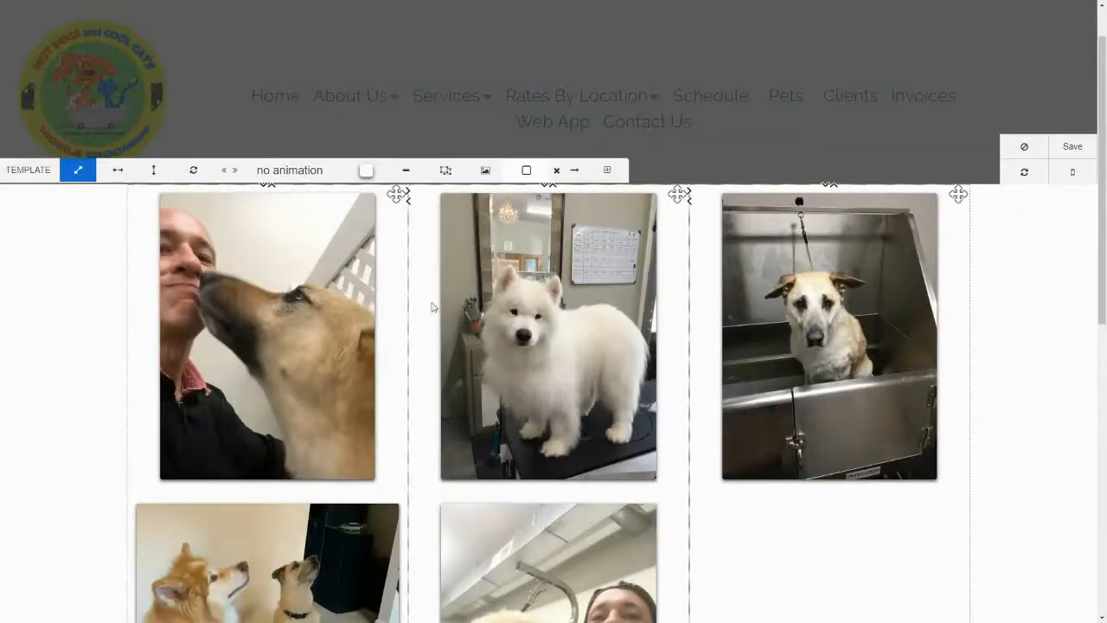
{"action": "left_click", "coordinate": [967, 235]}
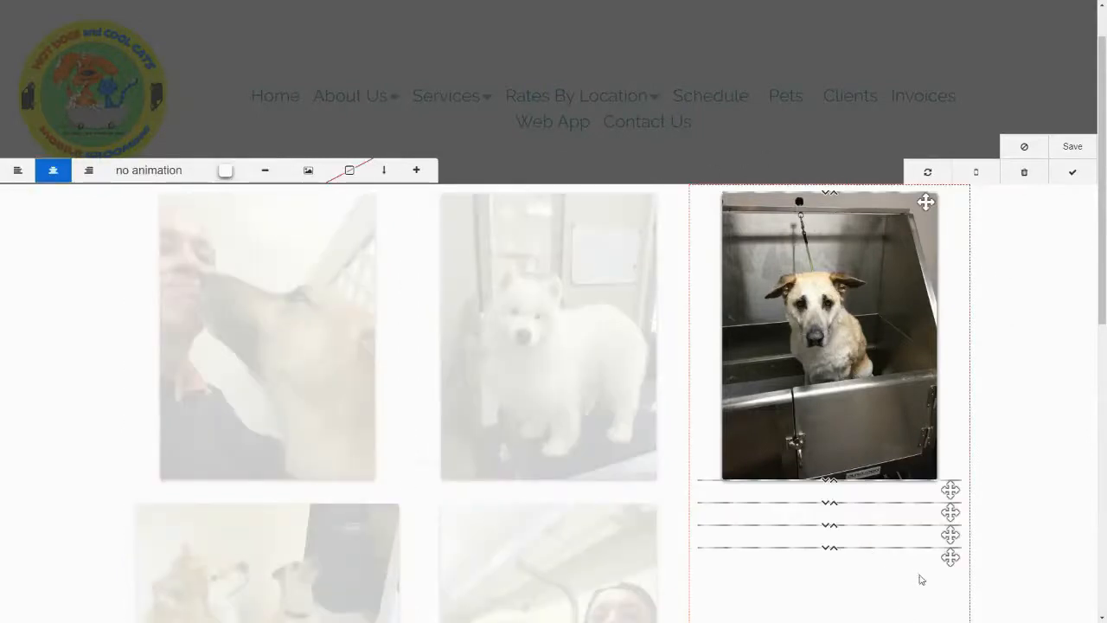
{"action": "scroll", "coordinate": [868, 561], "scroll_direction": "down", "scroll_amount": 1}
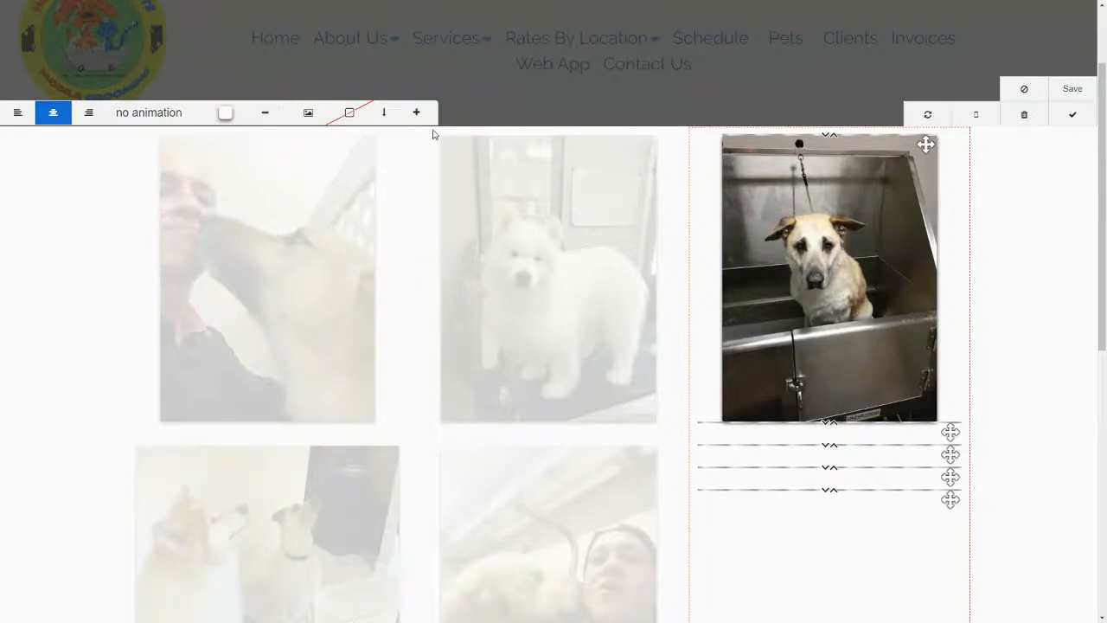
- Examine each blank text element stacked below the bathtub dog photo in the third column
{"action": "left_click", "coordinate": [789, 374]}
{"action": "left_click", "coordinate": [793, 443]}
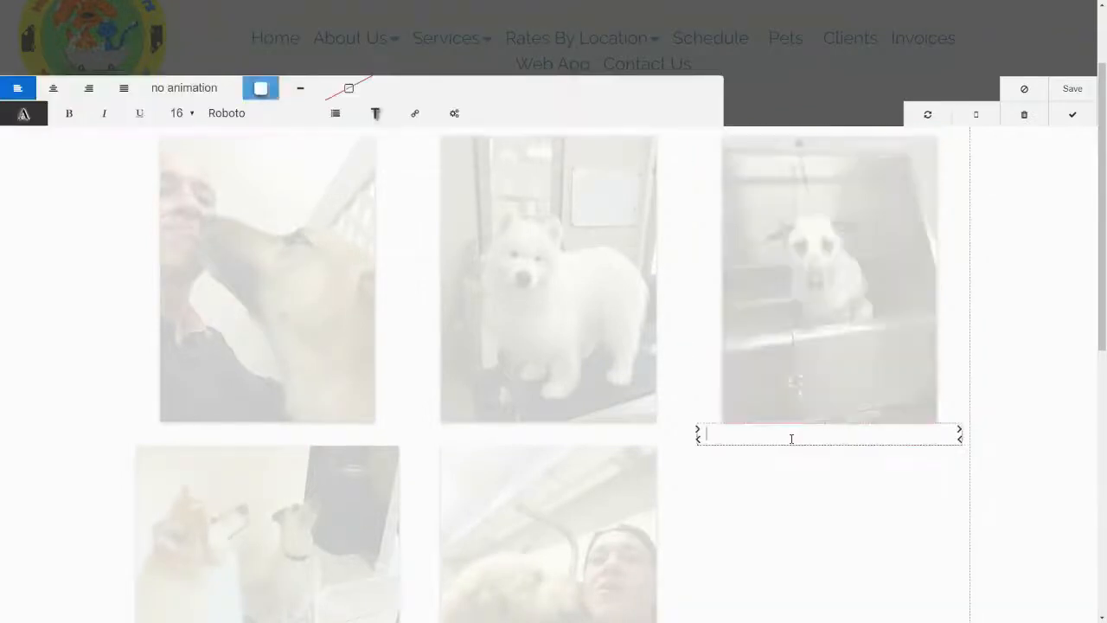
{"action": "left_click", "coordinate": [790, 459]}
{"action": "left_click", "coordinate": [782, 483]}
{"action": "left_click", "coordinate": [784, 498]}
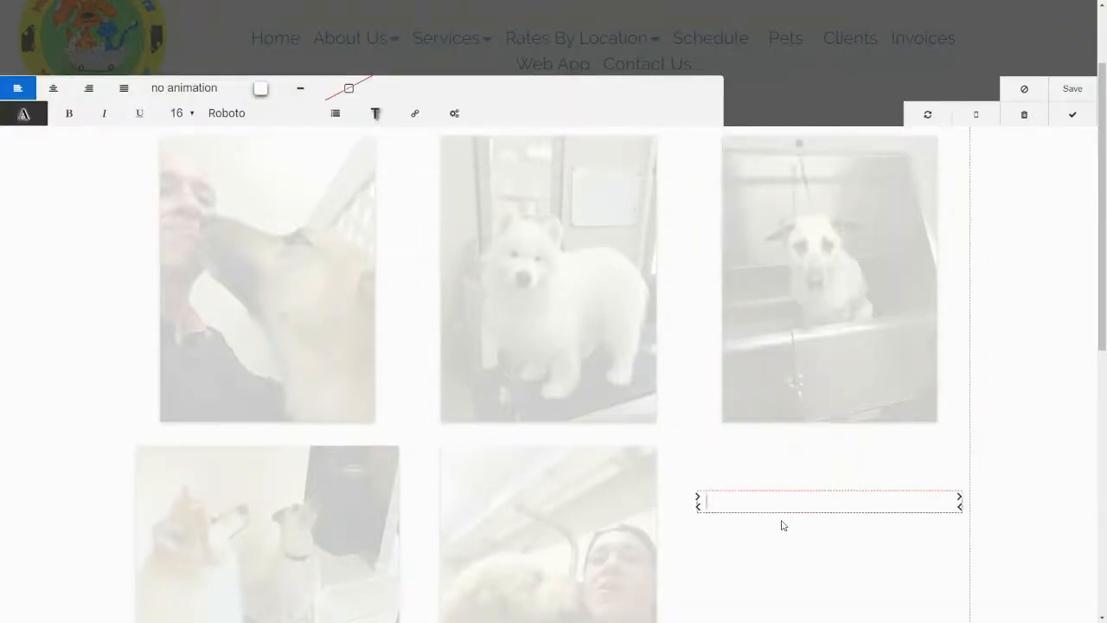
{"action": "left_click", "coordinate": [783, 525]}
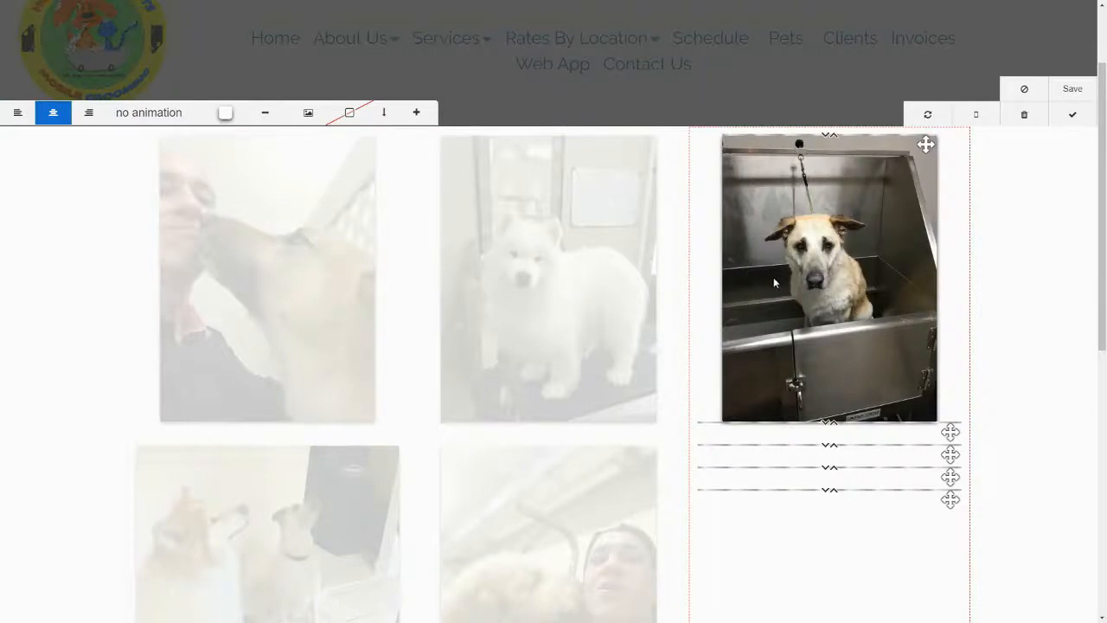
{"action": "left_click", "coordinate": [787, 438]}
{"action": "left_click", "coordinate": [781, 469]}
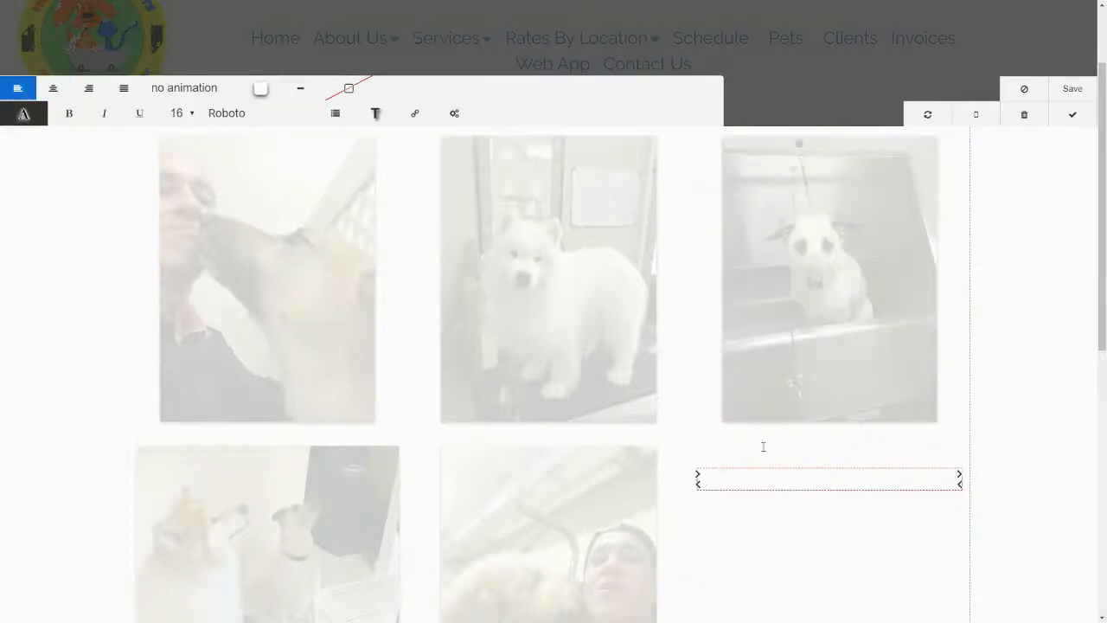
{"action": "left_click", "coordinate": [763, 448]}
{"action": "left_click", "coordinate": [772, 485]}
{"action": "left_click", "coordinate": [772, 510]}
- Delete three blank text elements below the bathtub dog photo, keeping only the one directly under it
{"action": "left_click", "coordinate": [762, 483]}
{"action": "left_click", "coordinate": [1024, 114]}
{"action": "left_click", "coordinate": [728, 109]}
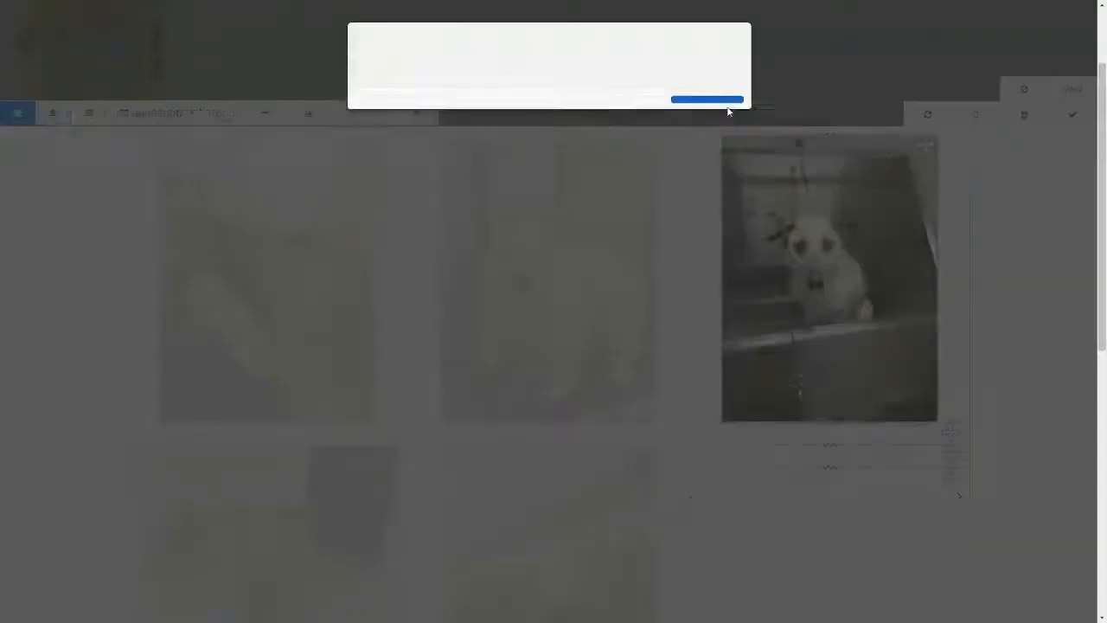
{"action": "left_click", "coordinate": [758, 455]}
{"action": "left_click", "coordinate": [1021, 118]}
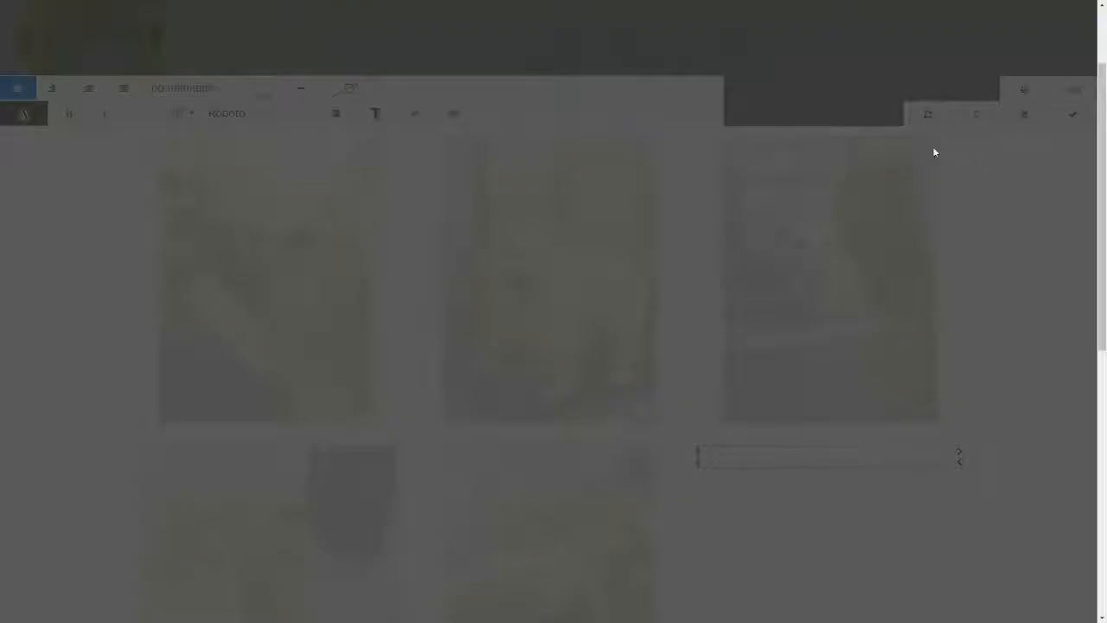
{"action": "left_click", "coordinate": [706, 95]}
{"action": "left_click", "coordinate": [868, 454]}
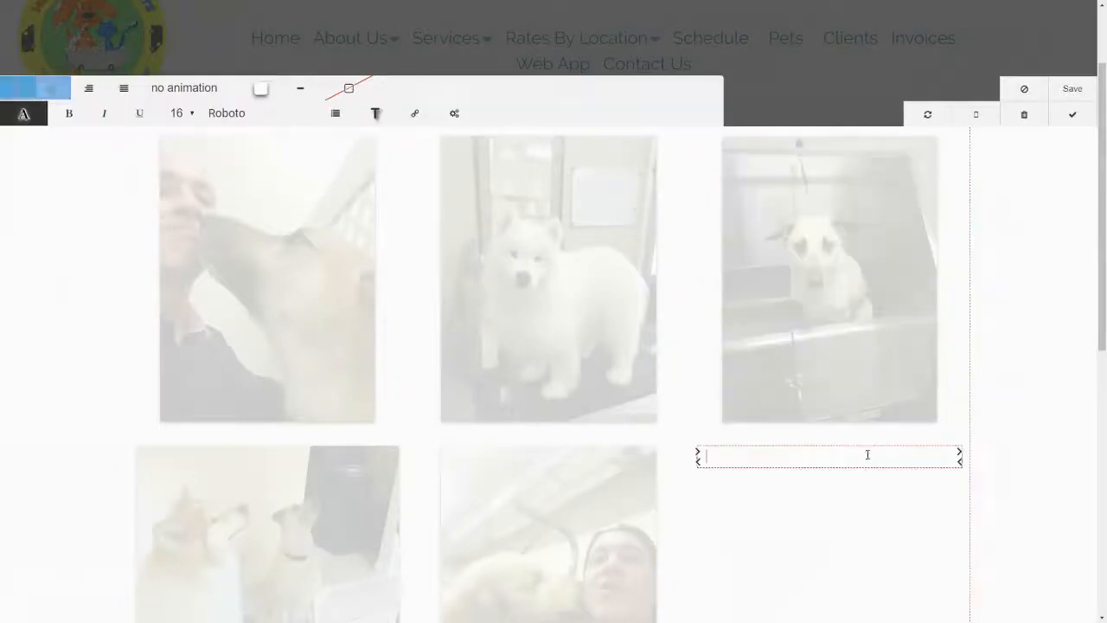
{"action": "left_click", "coordinate": [1024, 114]}
{"action": "left_click", "coordinate": [707, 101]}
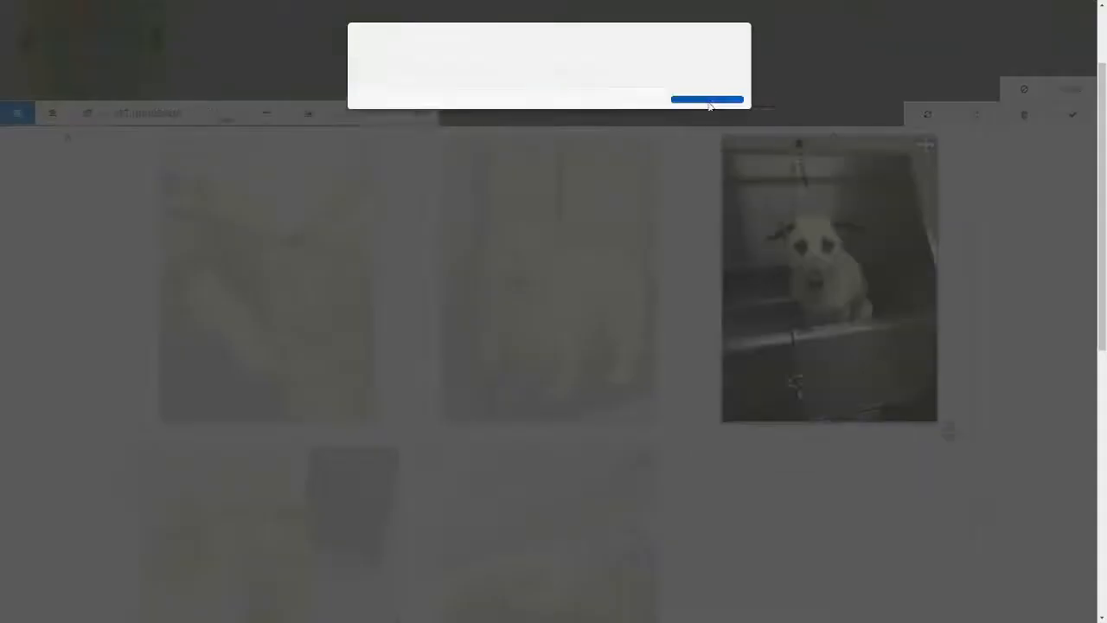
- Examine the remaining blank text element and the photo above it in the third column
{"action": "left_click", "coordinate": [786, 308]}
{"action": "left_click", "coordinate": [809, 439]}
{"action": "left_click", "coordinate": [795, 481]}
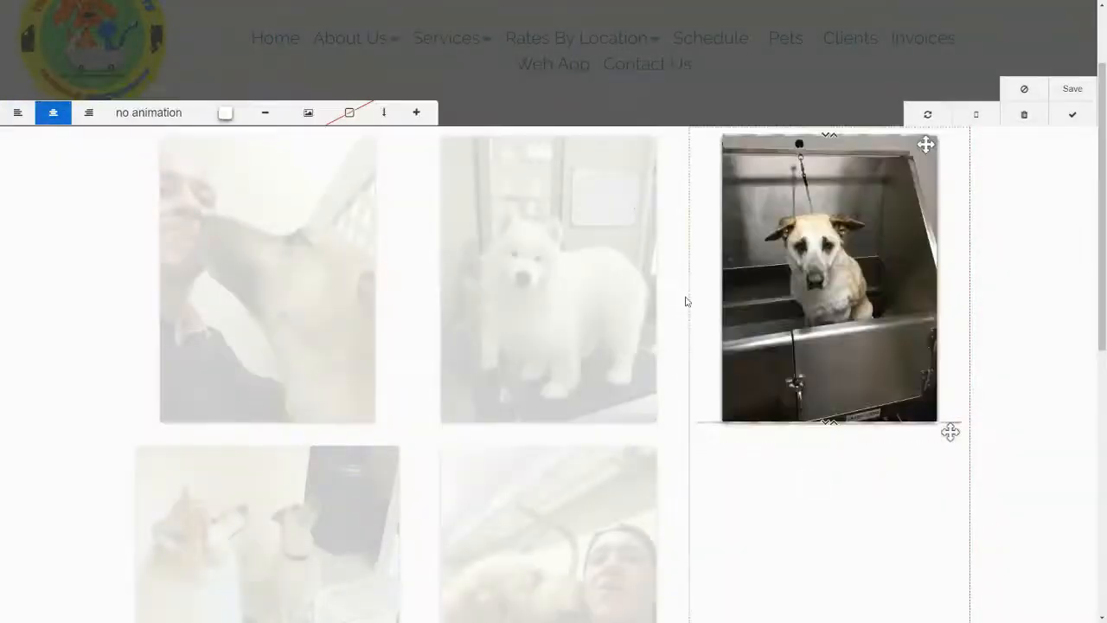
{"action": "left_click", "coordinate": [787, 437]}
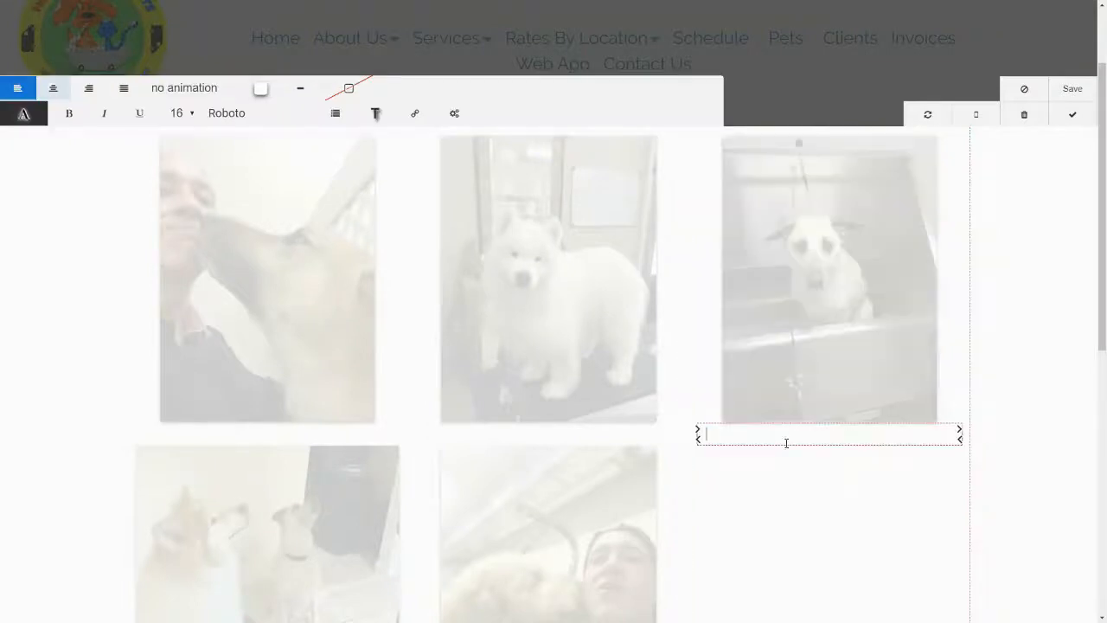
{"action": "left_click", "coordinate": [789, 455]}
{"action": "left_click", "coordinate": [826, 441]}
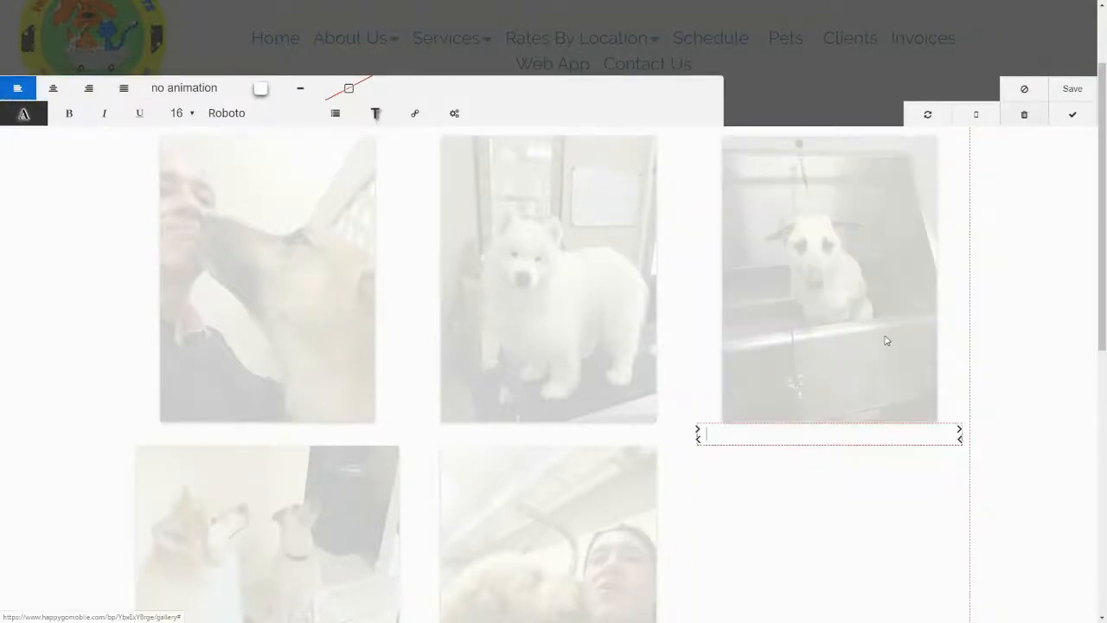
{"action": "left_click", "coordinate": [822, 417]}
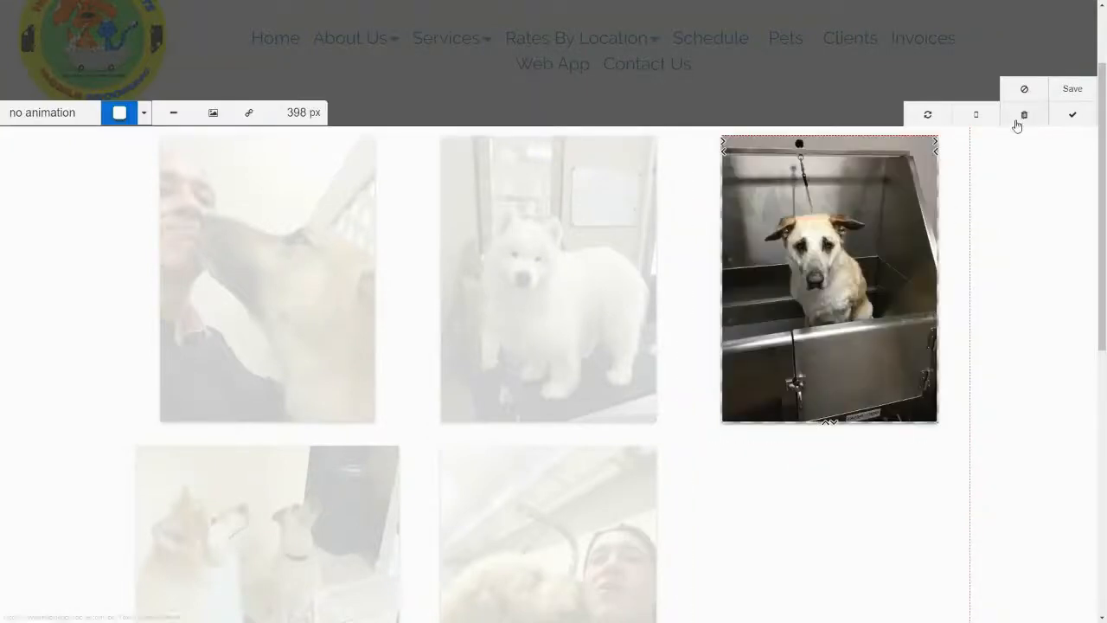
{"action": "left_click", "coordinate": [791, 480]}
{"action": "left_click", "coordinate": [790, 441]}
{"action": "left_click", "coordinate": [793, 469]}
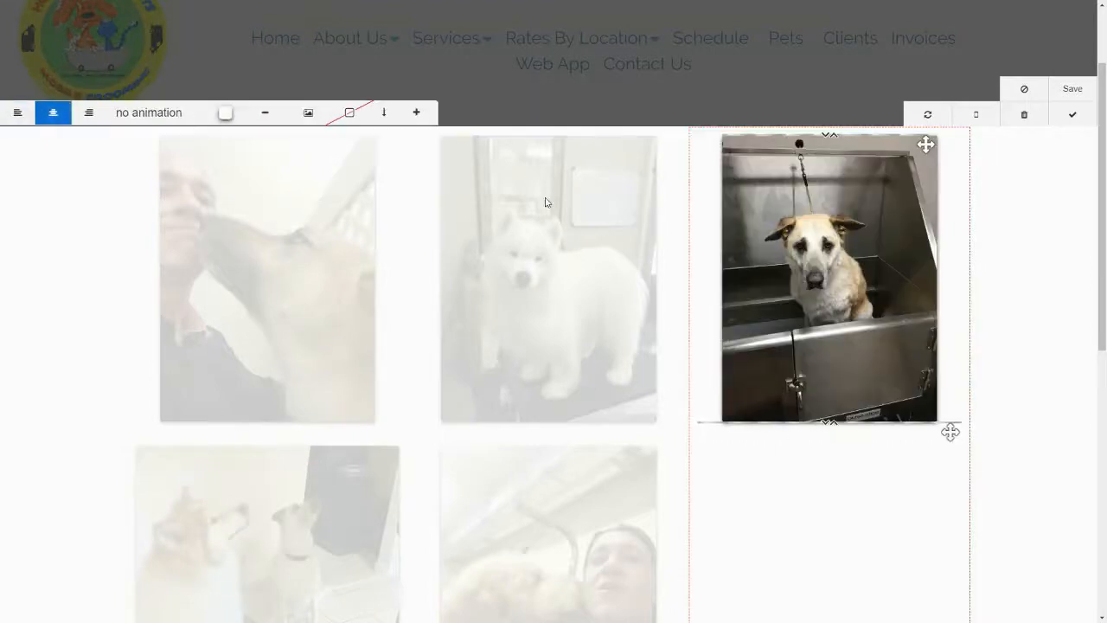
{"action": "left_click", "coordinate": [421, 116]}
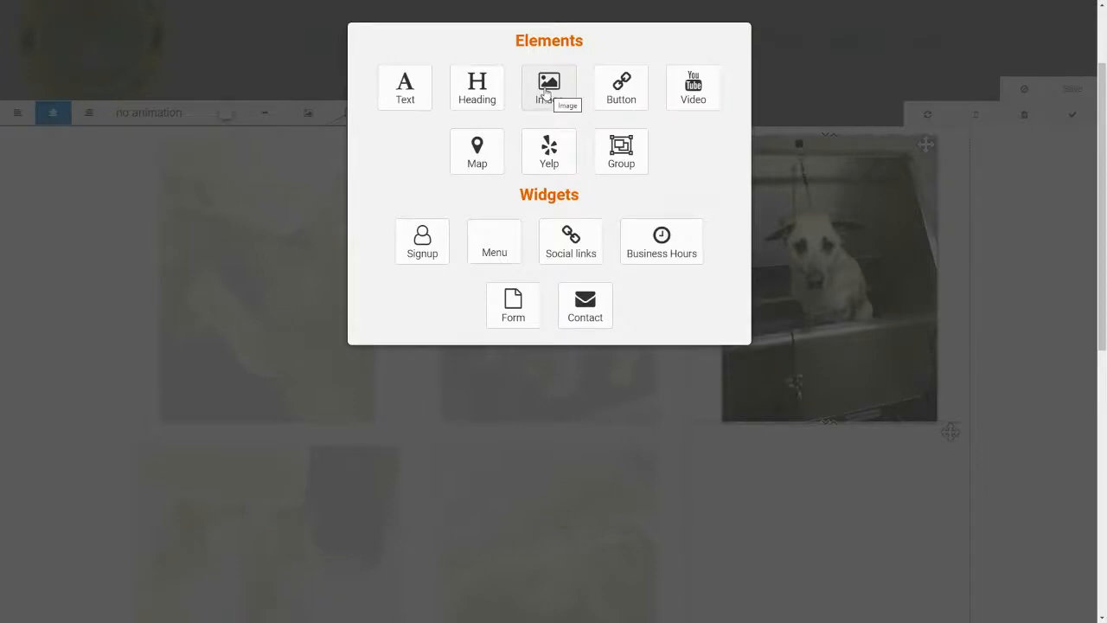
{"action": "left_click_drag", "start_coordinate": [1103, 293], "coordinate": [1102, 296]}
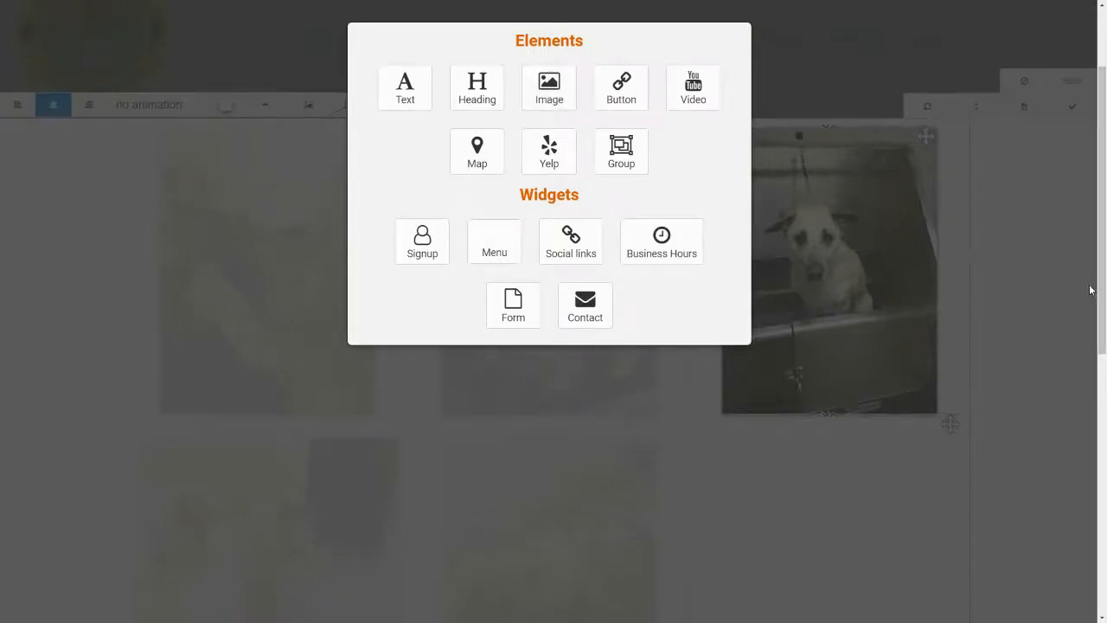
{"action": "left_click", "coordinate": [1090, 287]}
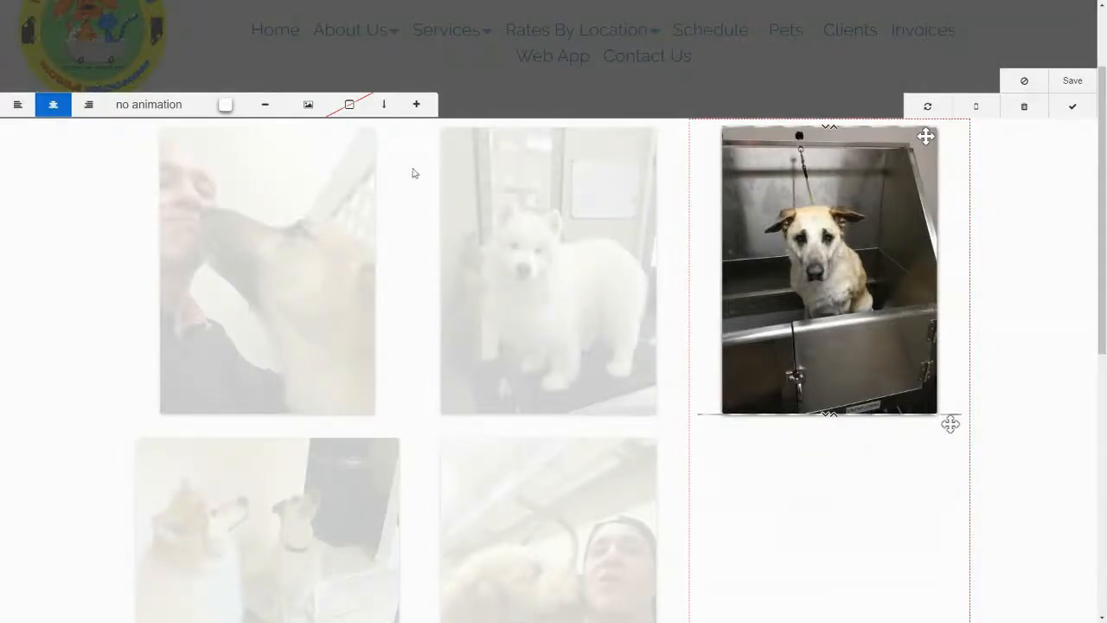
- Insert an image element in the third column and select the black dog on a white background from an Unsplash search for "dog"
{"action": "left_click", "coordinate": [416, 103]}
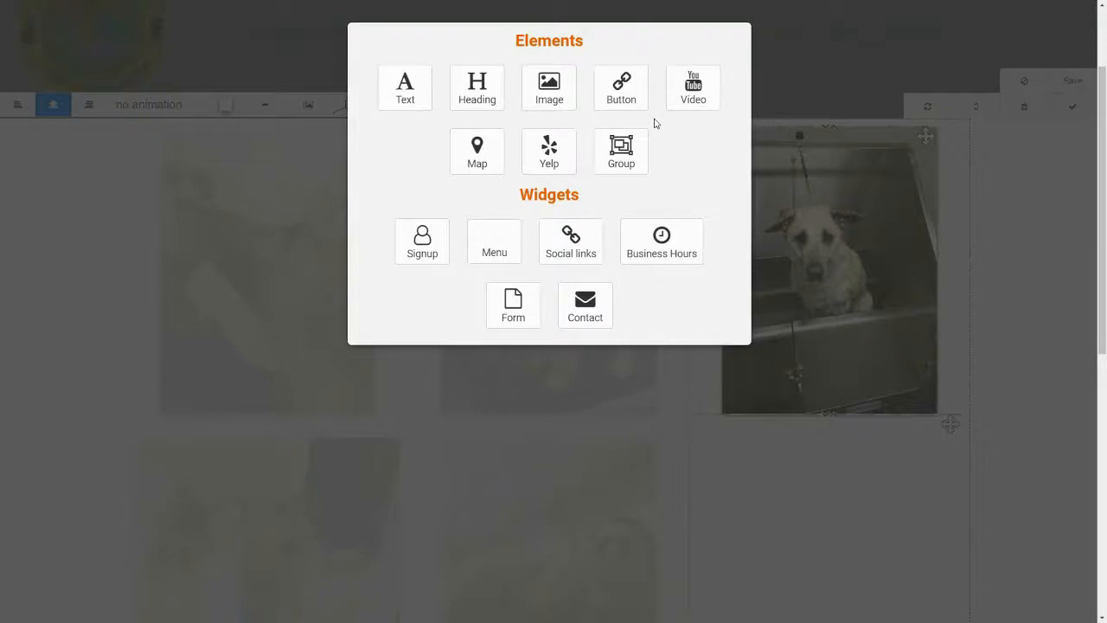
{"action": "left_click", "coordinate": [547, 90]}
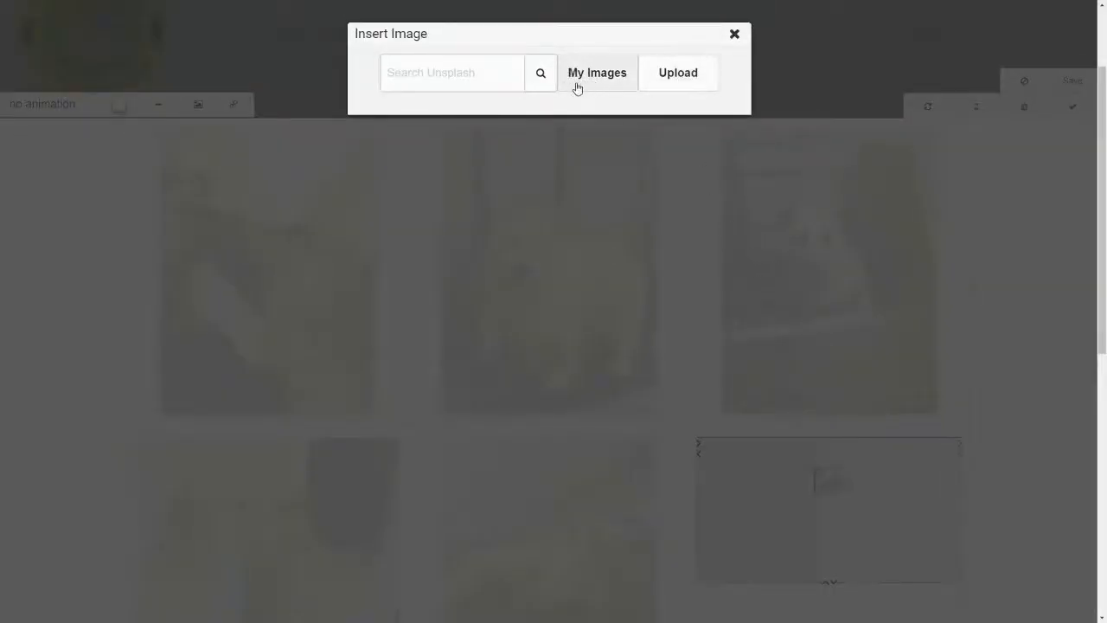
{"action": "left_click", "coordinate": [465, 76]}
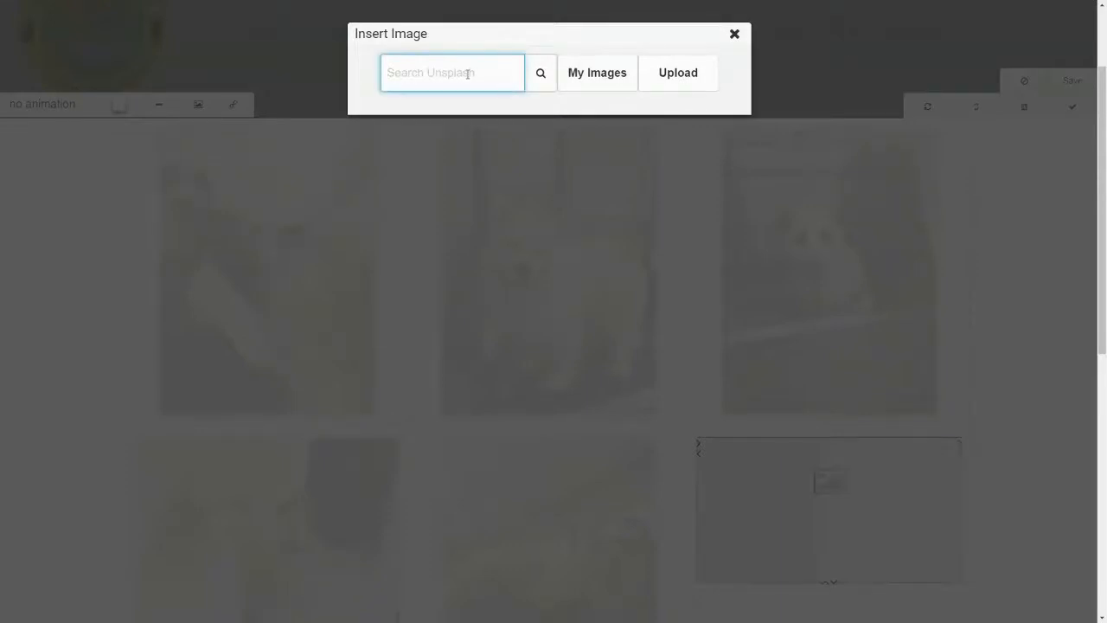
{"action": "type", "text": "dog"}
{"action": "key", "text": "Return"}
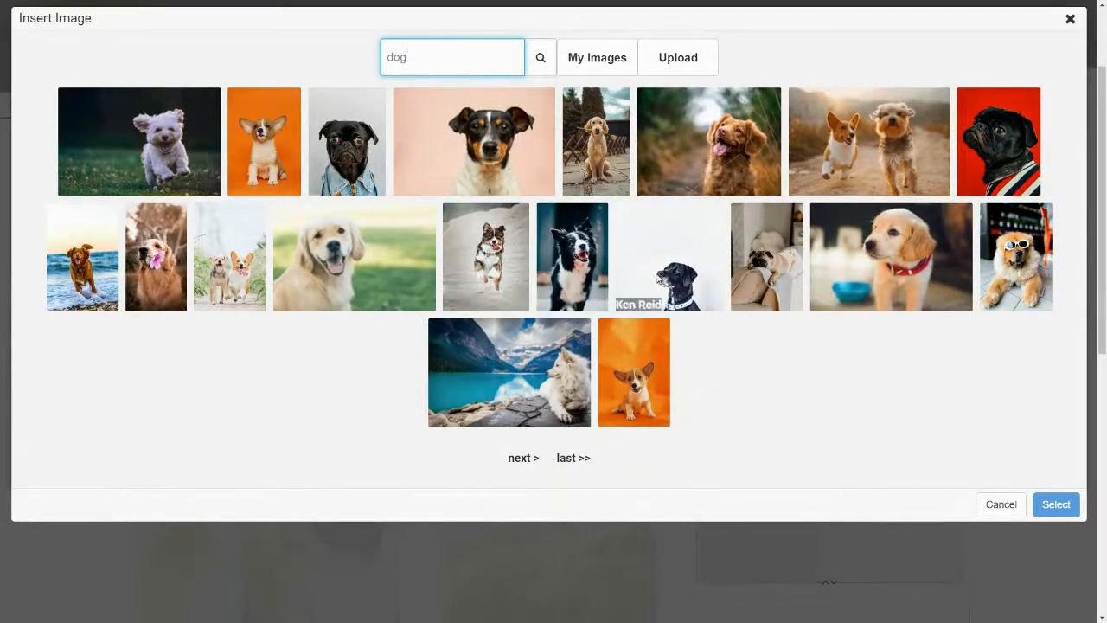
{"action": "left_click", "coordinate": [659, 277]}
{"action": "left_click", "coordinate": [1056, 508]}
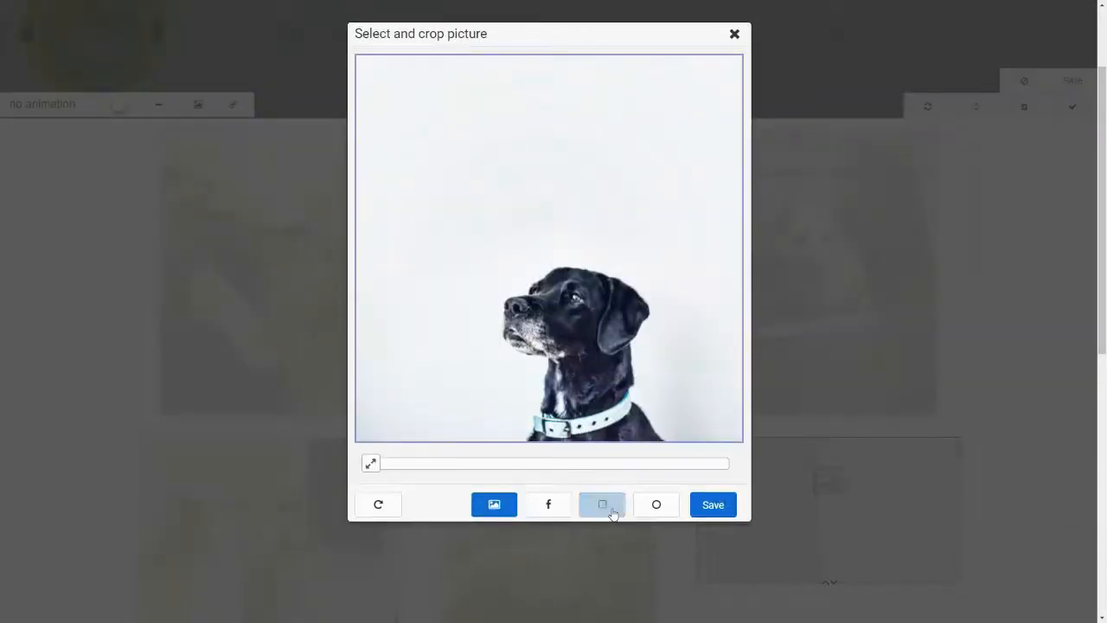
- Crop the black dog picture to a square, zoomed in closer on the dog, and save it into the third column
{"action": "left_click", "coordinate": [602, 502]}
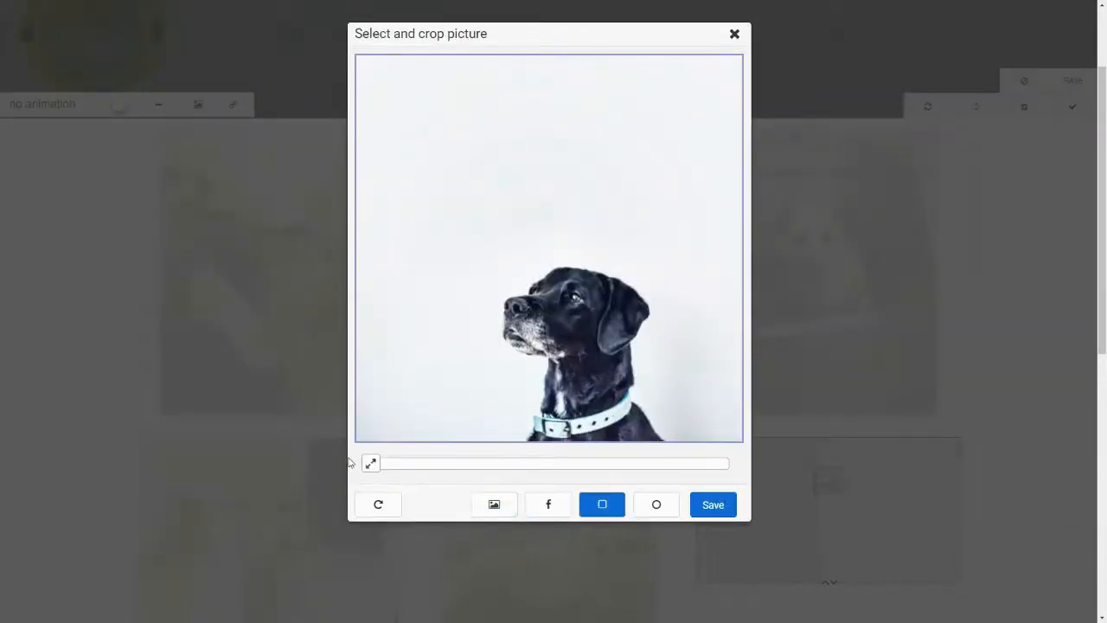
{"action": "left_click_drag", "start_coordinate": [366, 465], "coordinate": [442, 463]}
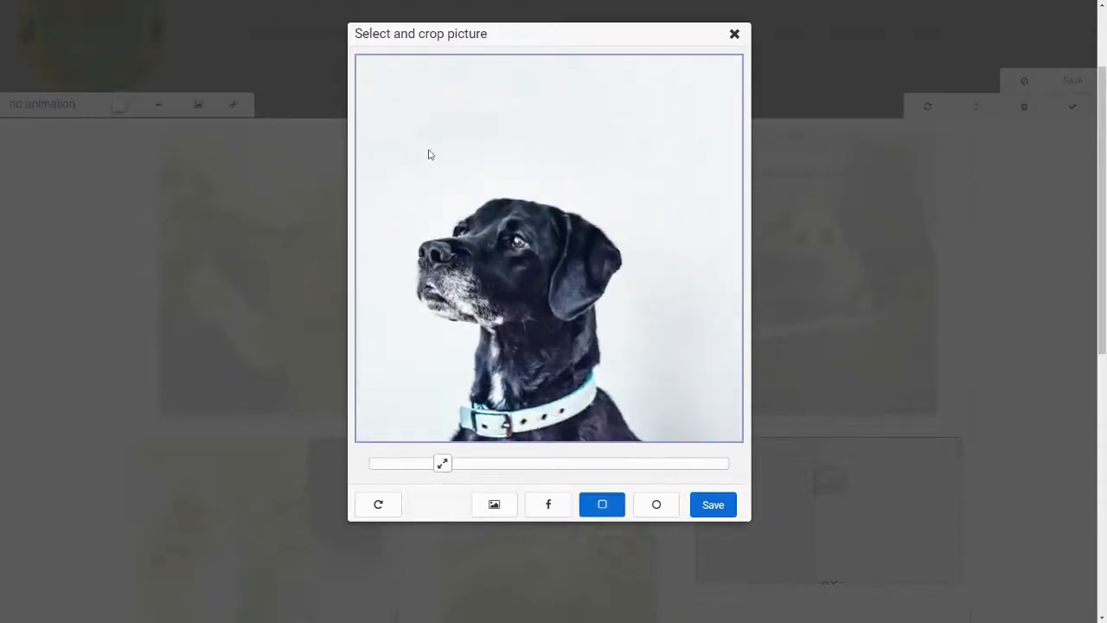
{"action": "left_click", "coordinate": [703, 508]}
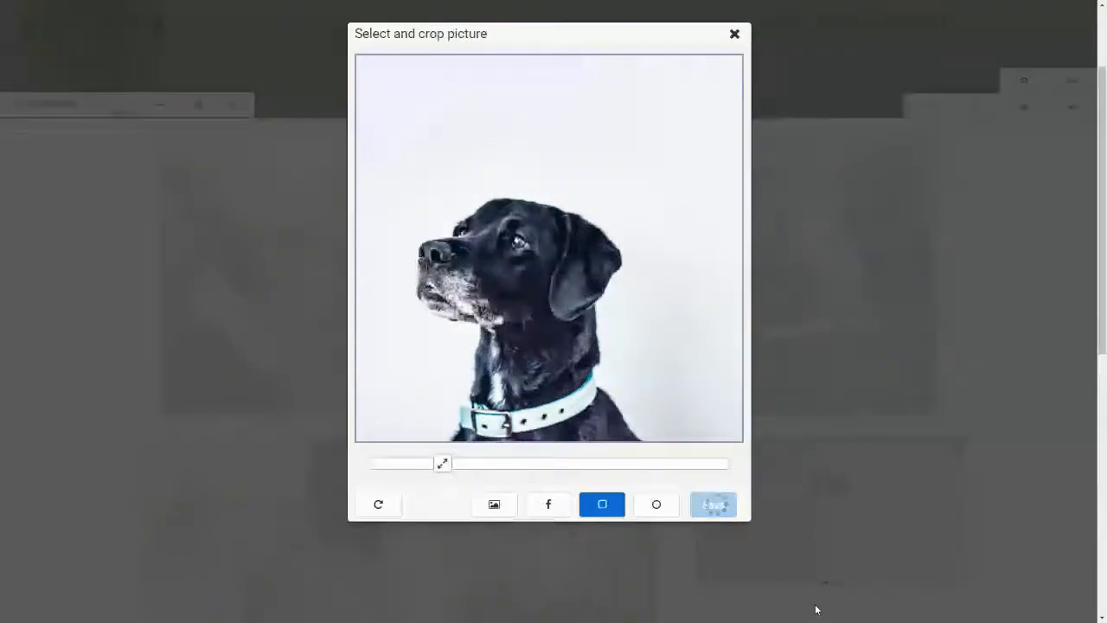
{"action": "scroll", "coordinate": [805, 511], "scroll_direction": "down", "scroll_amount": 3}
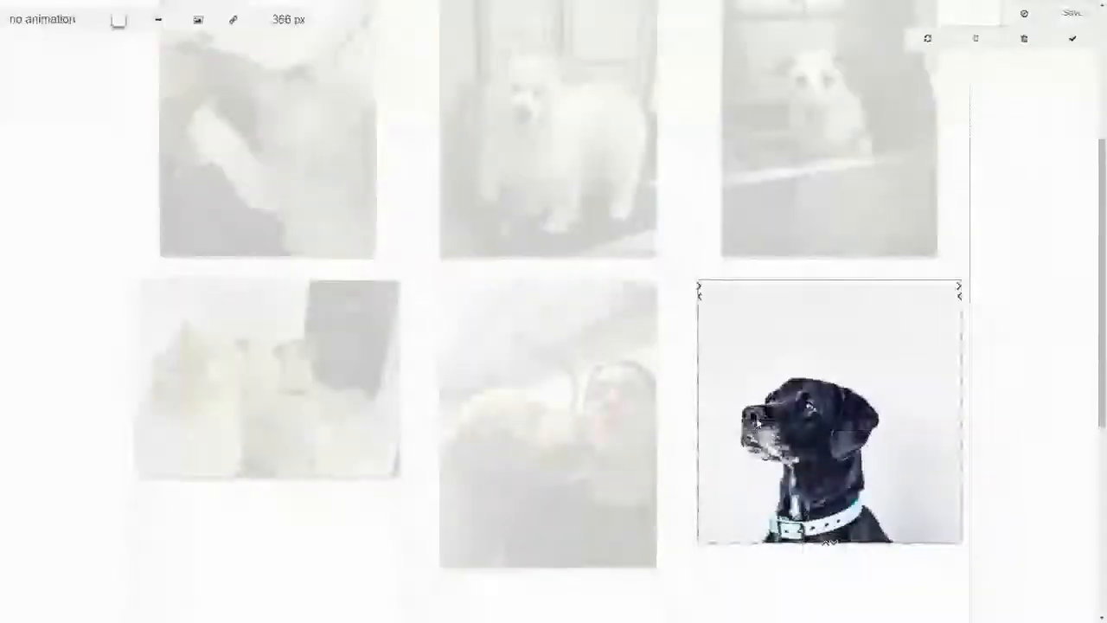
{"action": "scroll", "coordinate": [690, 394], "scroll_direction": "up", "scroll_amount": 4}
{"action": "scroll", "coordinate": [690, 395], "scroll_direction": "down", "scroll_amount": 5}
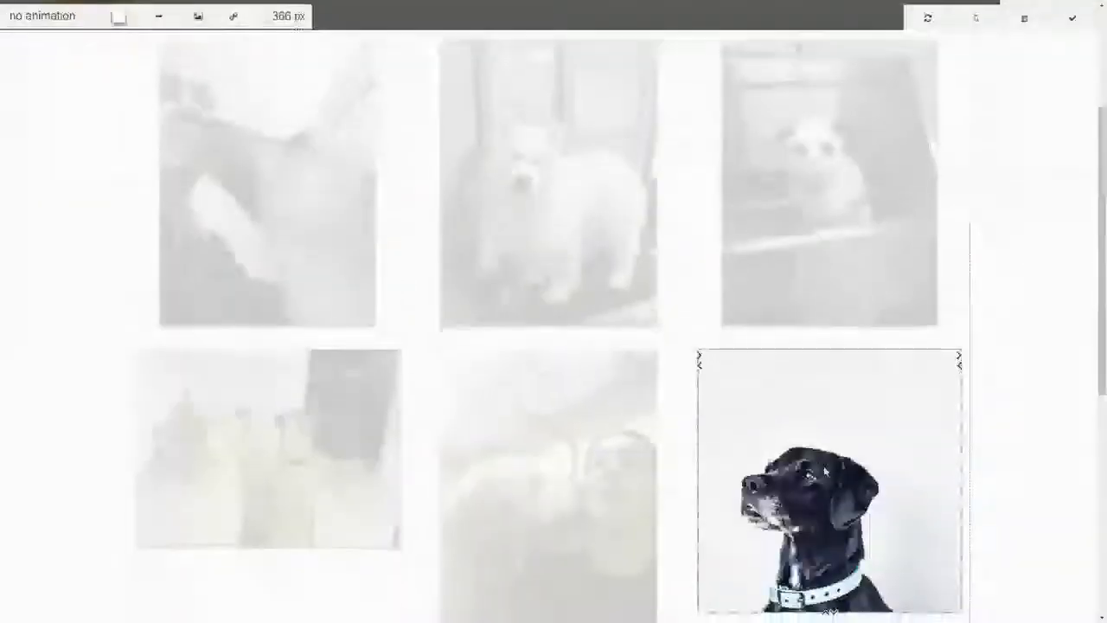
{"action": "scroll", "coordinate": [660, 336], "scroll_direction": "up", "scroll_amount": 2}
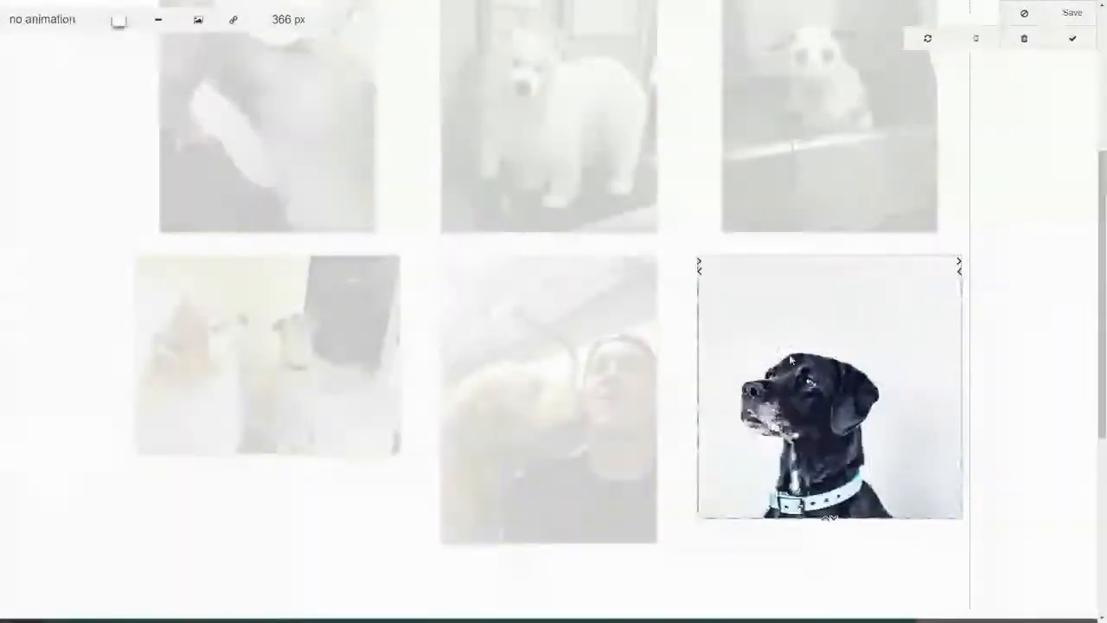
- Enable the box shadow on the black dog image and shrink the image to 306 px
{"action": "left_click", "coordinate": [119, 20]}
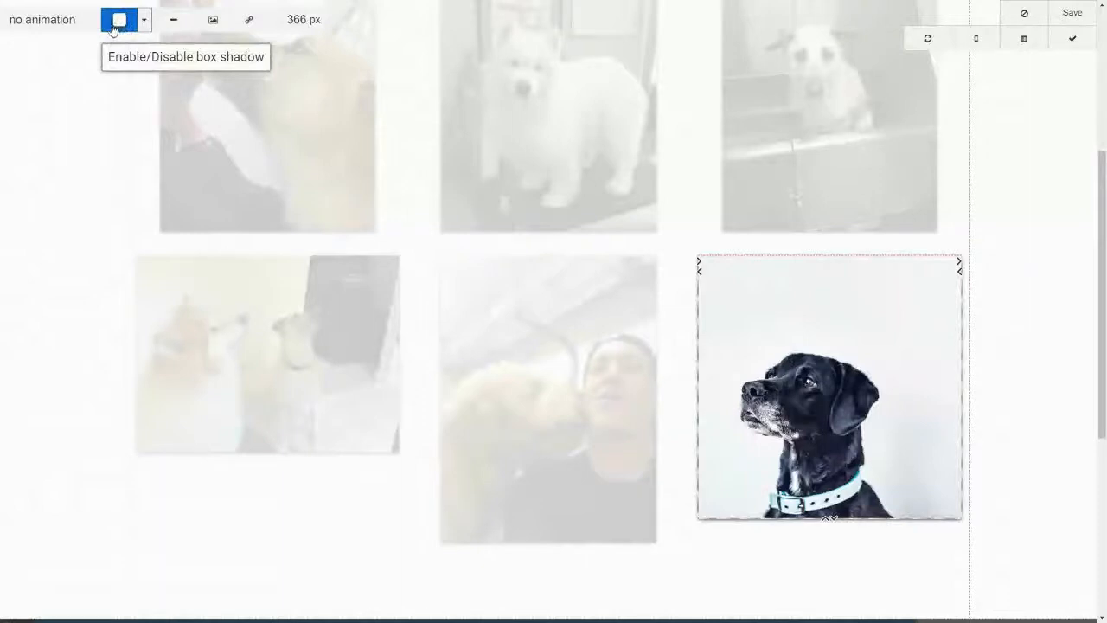
{"action": "left_click", "coordinate": [1029, 350]}
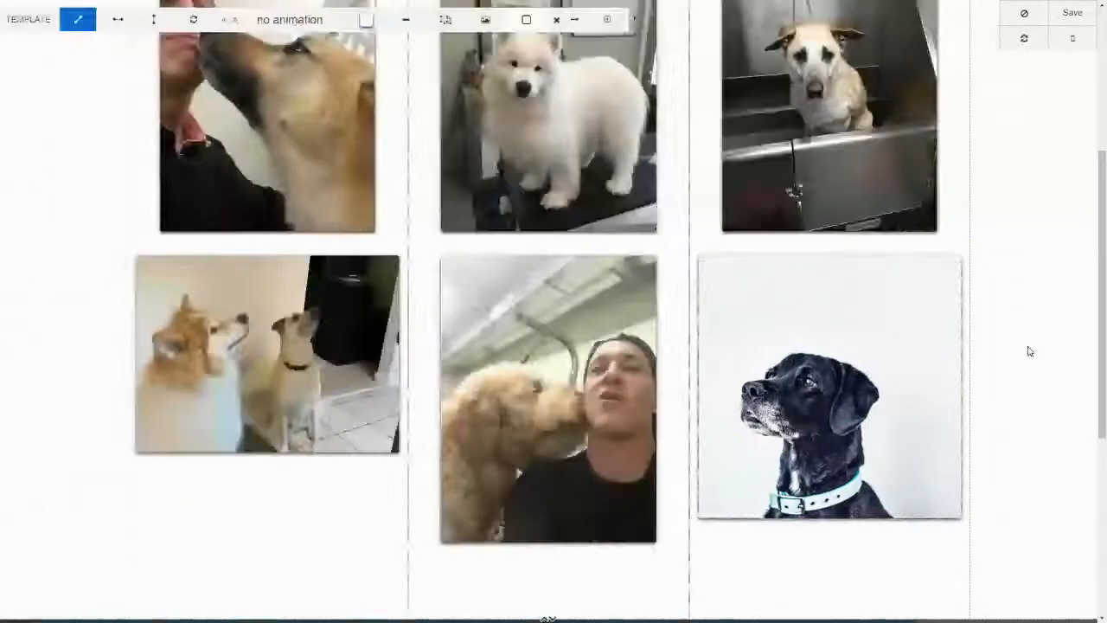
{"action": "left_click", "coordinate": [882, 350]}
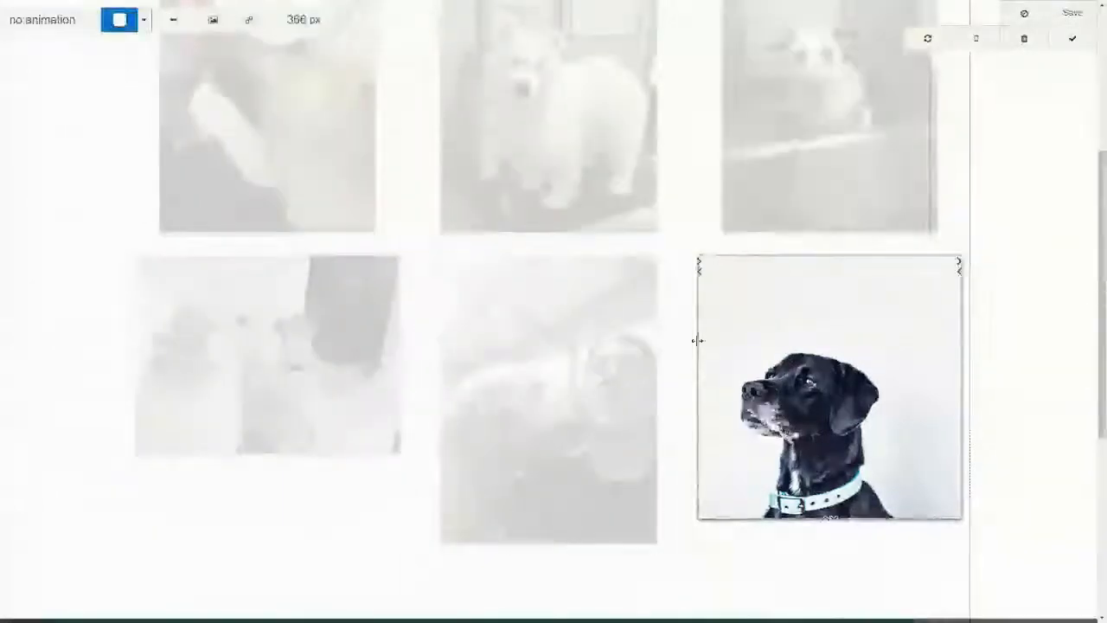
{"action": "left_click_drag", "start_coordinate": [697, 264], "coordinate": [718, 270]}
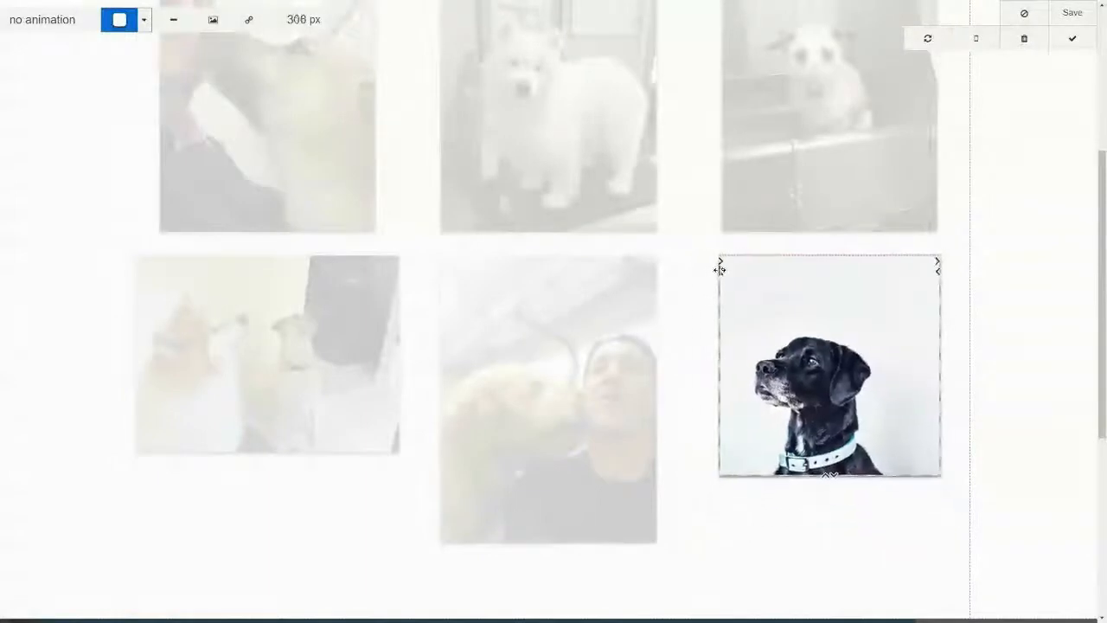
{"action": "left_click", "coordinate": [1021, 364]}
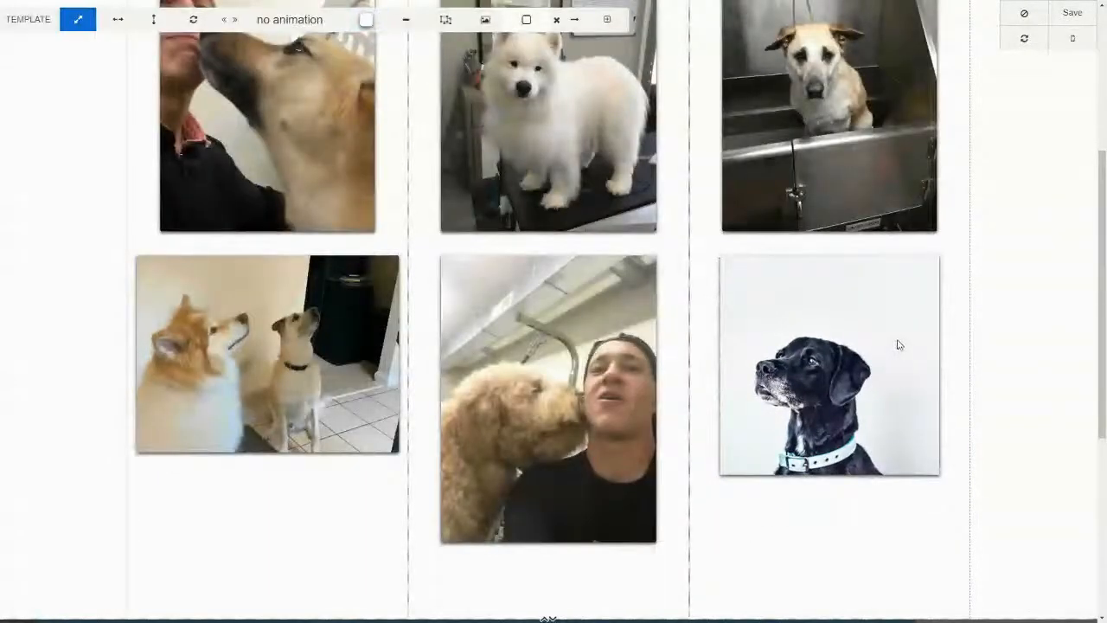
- Give the black dog image a 1 px border with a 42 px corner radius
{"action": "scroll", "coordinate": [904, 346], "scroll_direction": "up", "scroll_amount": 1}
{"action": "left_click", "coordinate": [878, 412]}
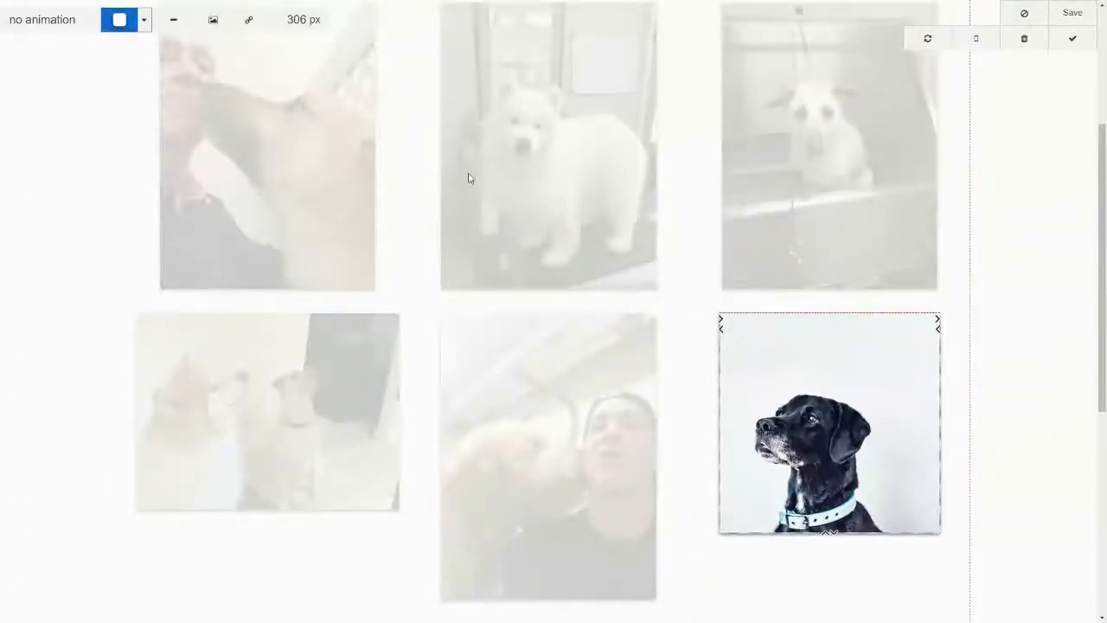
{"action": "left_click", "coordinate": [176, 24]}
{"action": "left_click", "coordinate": [198, 20]}
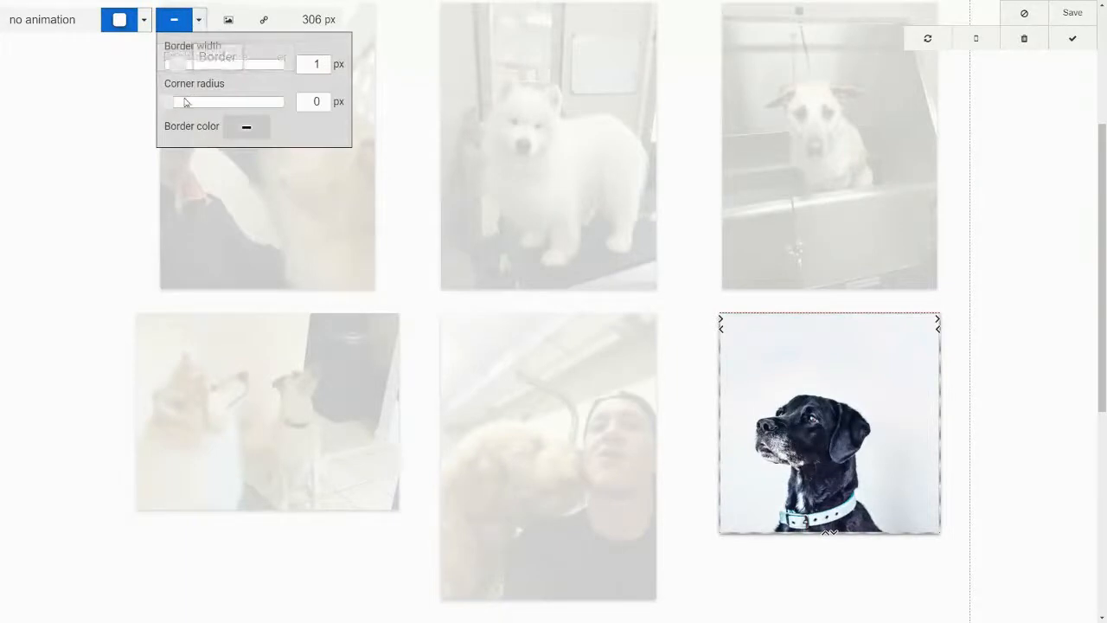
{"action": "left_click_drag", "start_coordinate": [184, 102], "coordinate": [243, 102]}
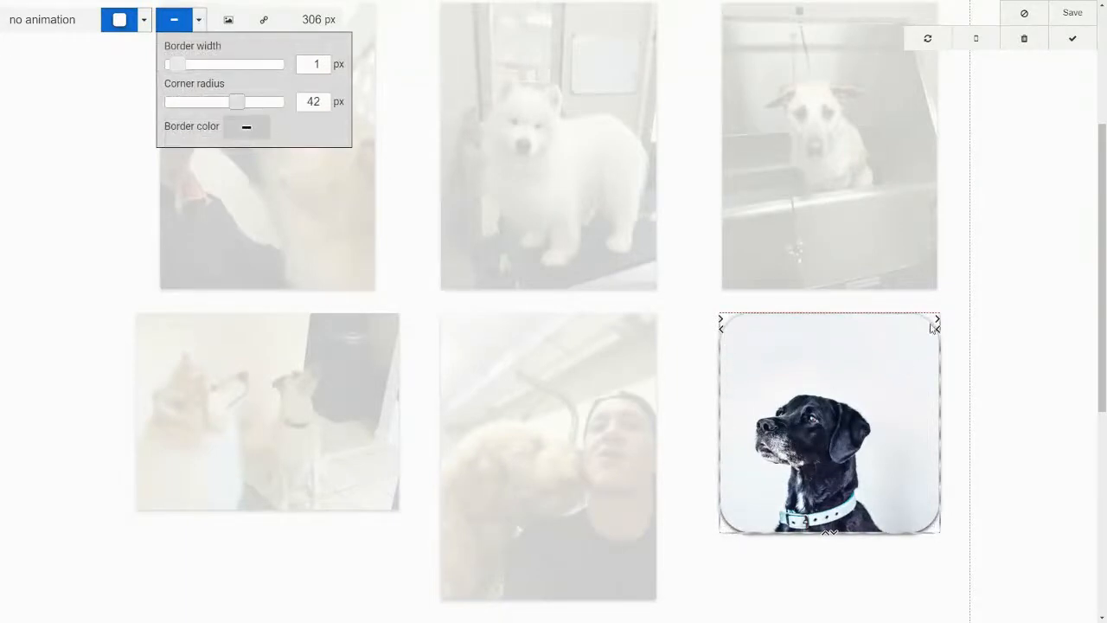
{"action": "left_click", "coordinate": [263, 21]}
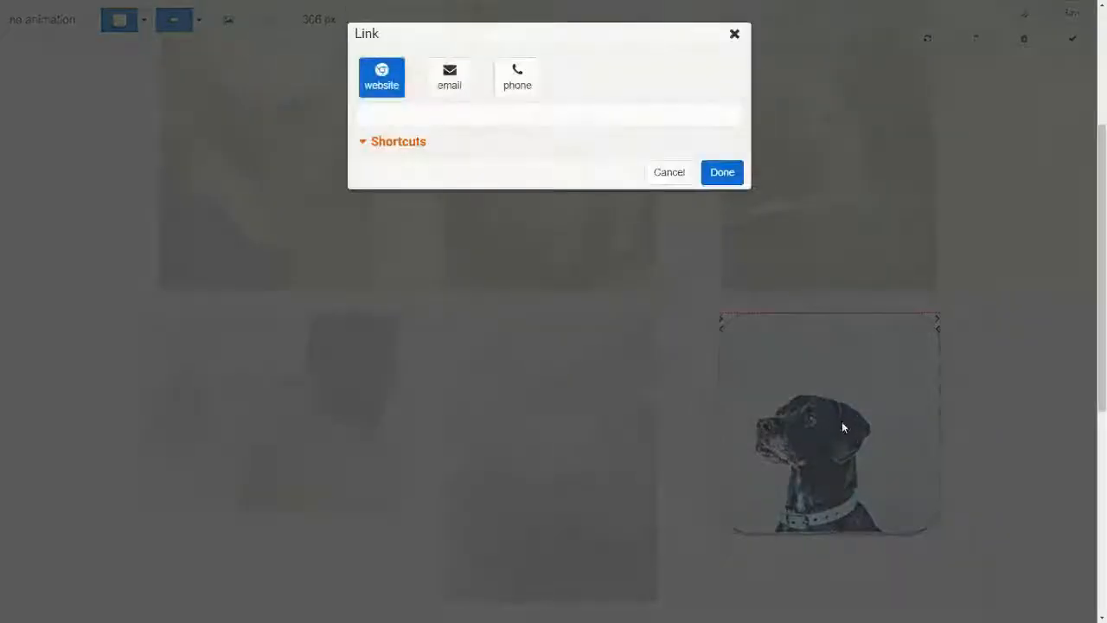
{"action": "left_click", "coordinate": [435, 109]}
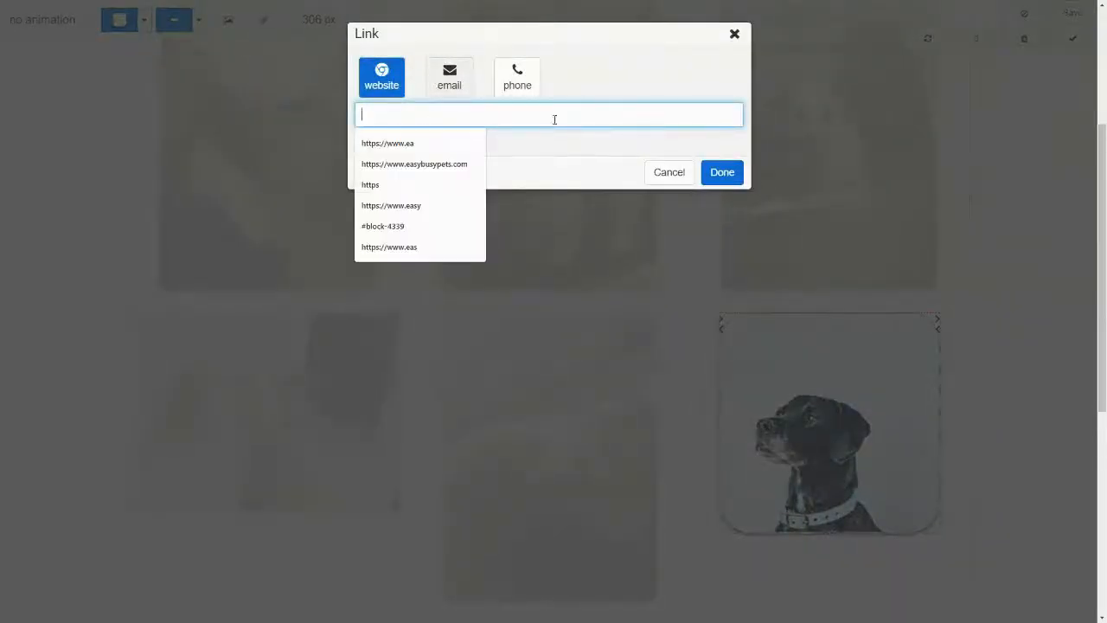
{"action": "left_click", "coordinate": [421, 163]}
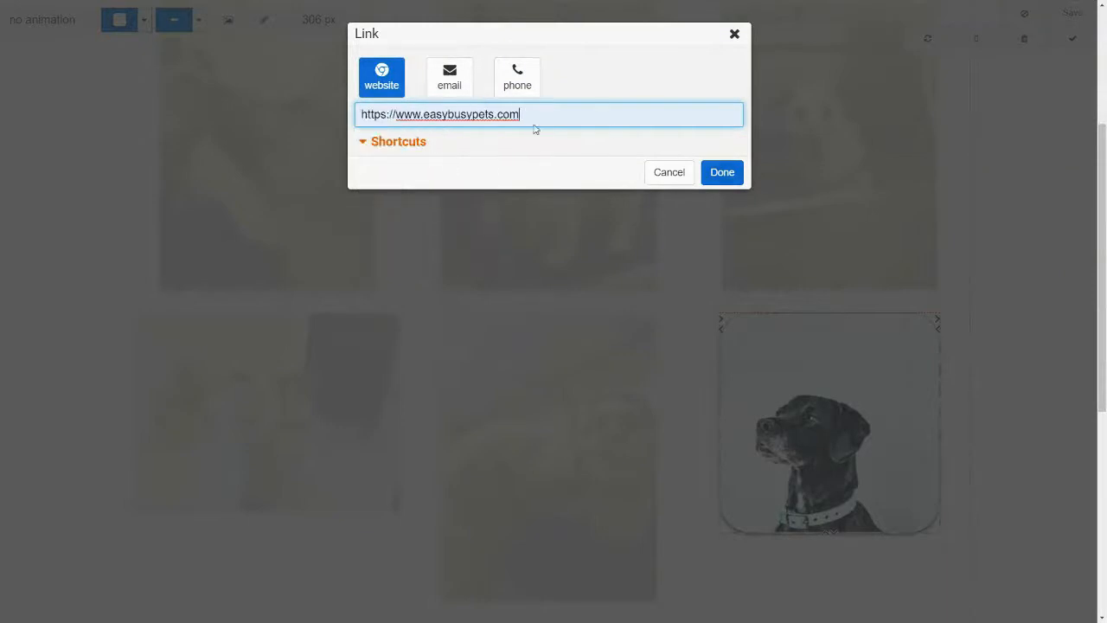
{"action": "left_click", "coordinate": [718, 173]}
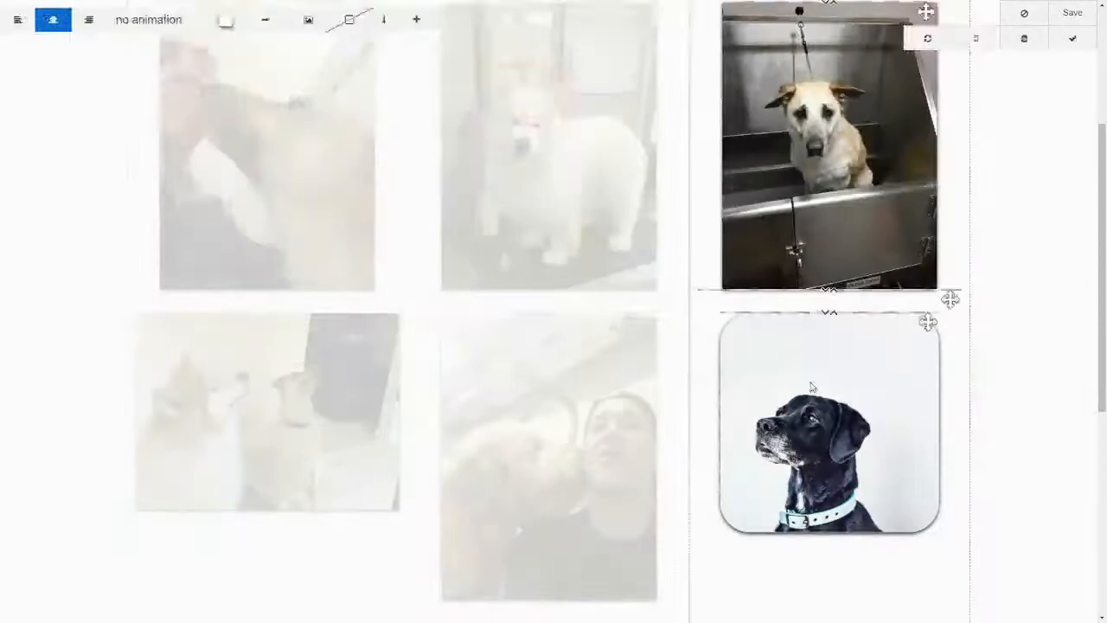
{"action": "left_click", "coordinate": [811, 387]}
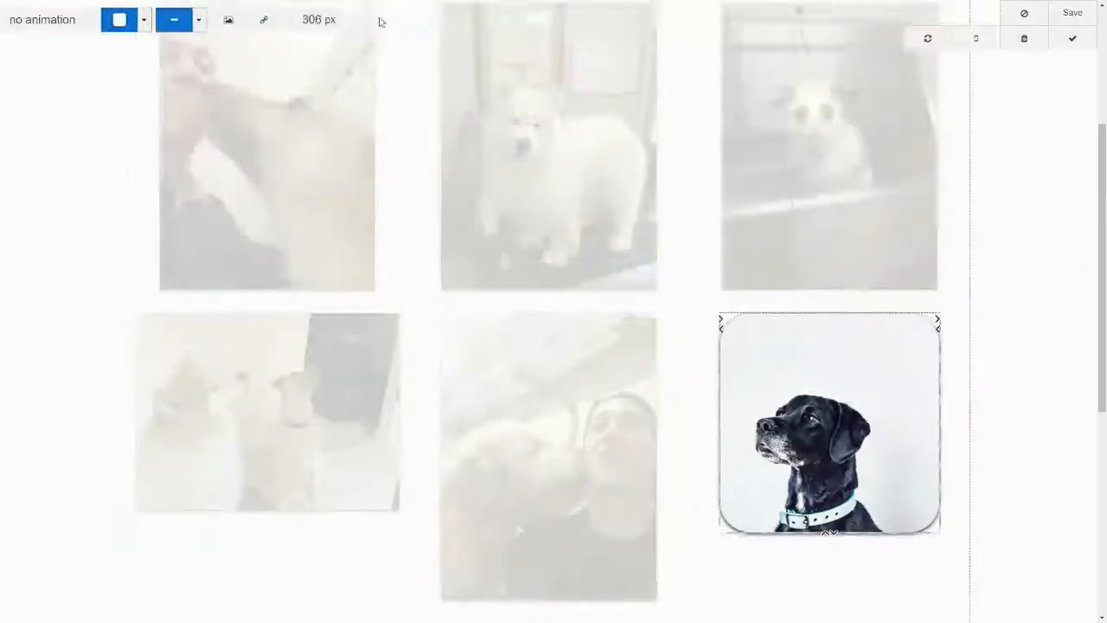
{"action": "left_click", "coordinate": [264, 21]}
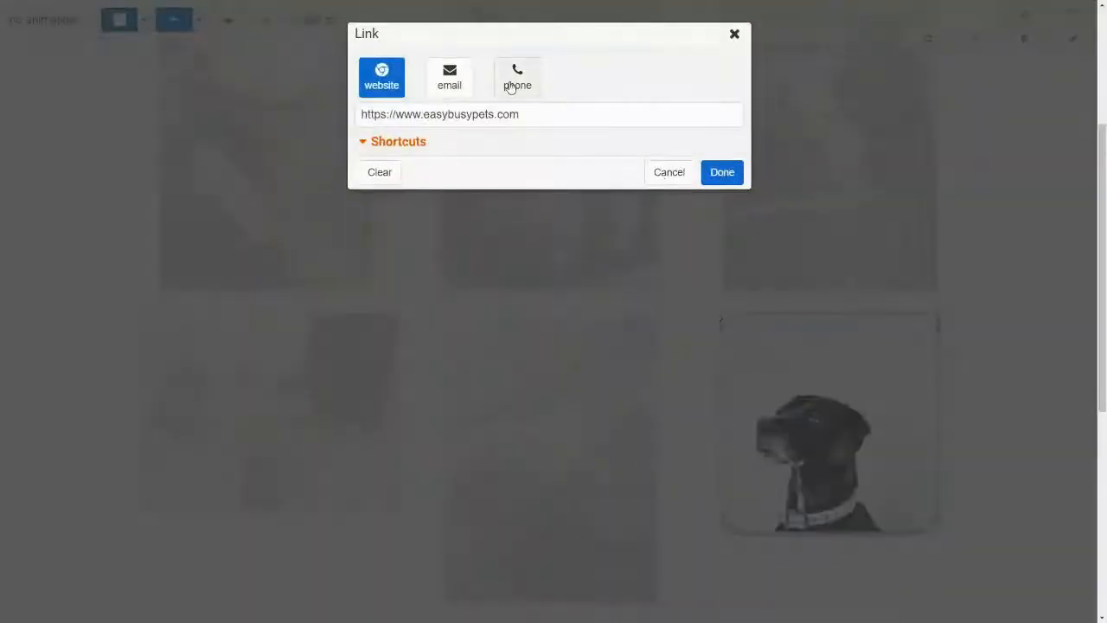
{"action": "left_click", "coordinate": [519, 84]}
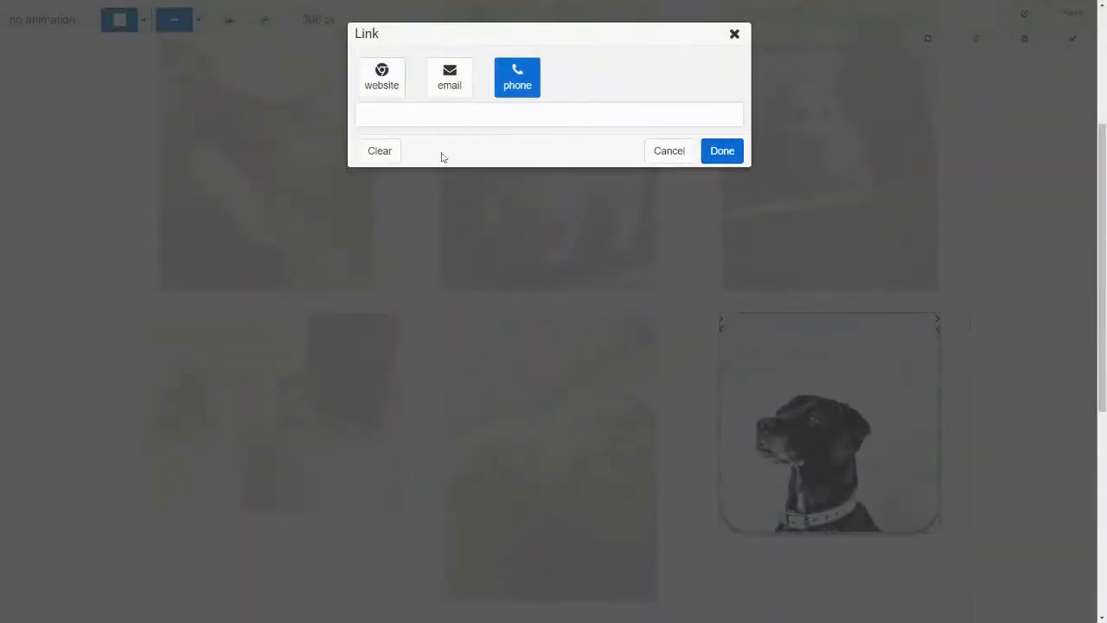
{"action": "left_click", "coordinate": [387, 83]}
{"action": "left_click", "coordinate": [487, 113]}
{"action": "left_click", "coordinate": [416, 164]}
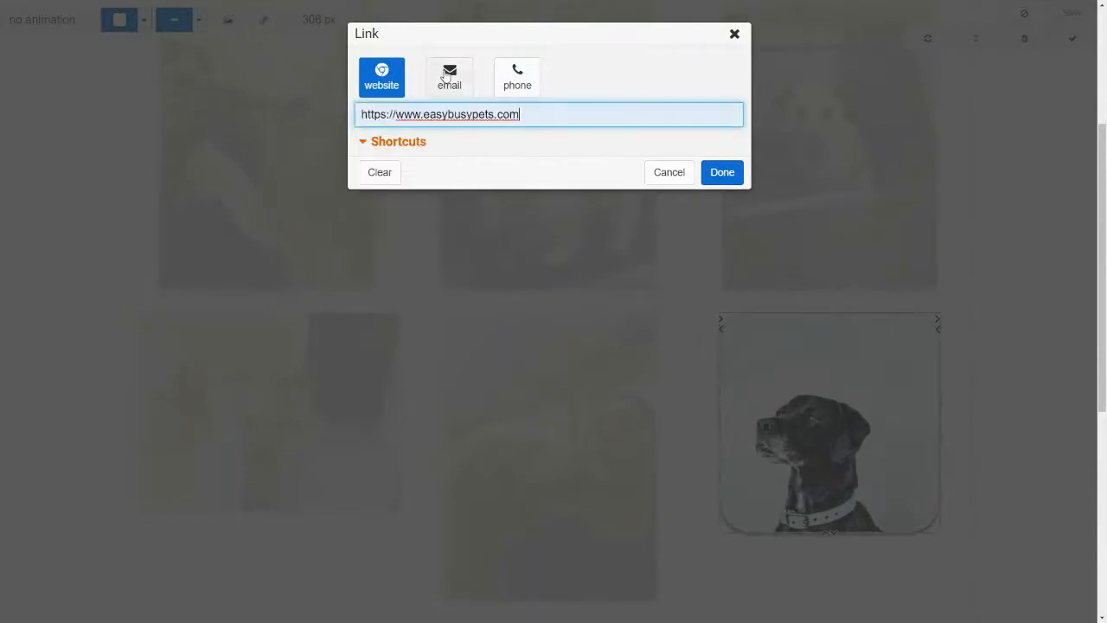
{"action": "left_click", "coordinate": [722, 172]}
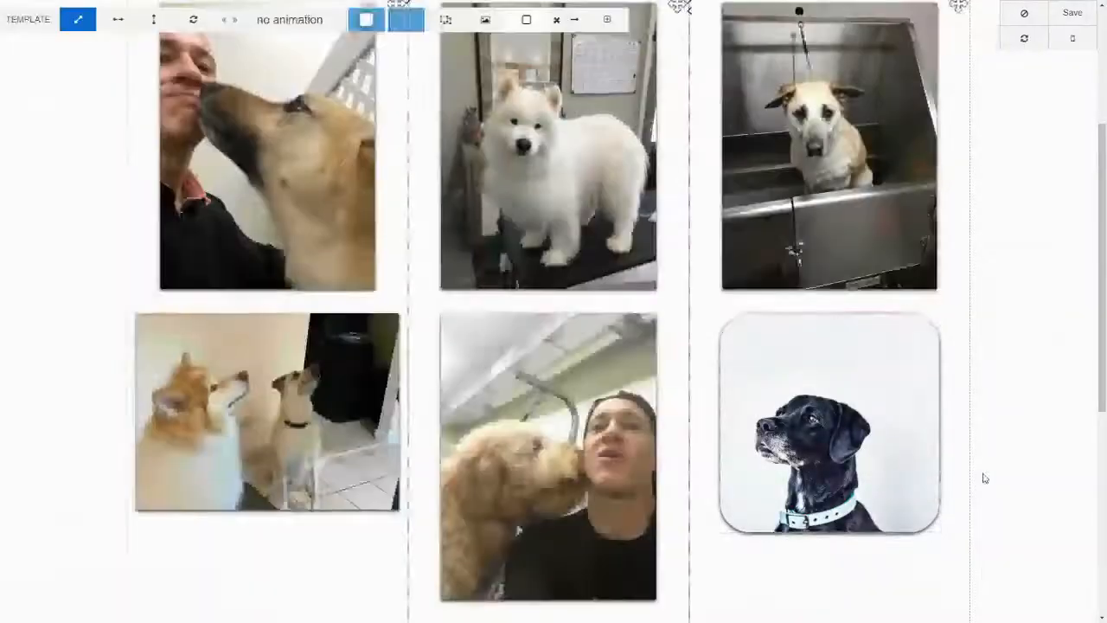
- Examine the service and page shortcuts offered for the black dog image's link, leaving the link settings without saving
{"action": "left_click", "coordinate": [767, 375]}
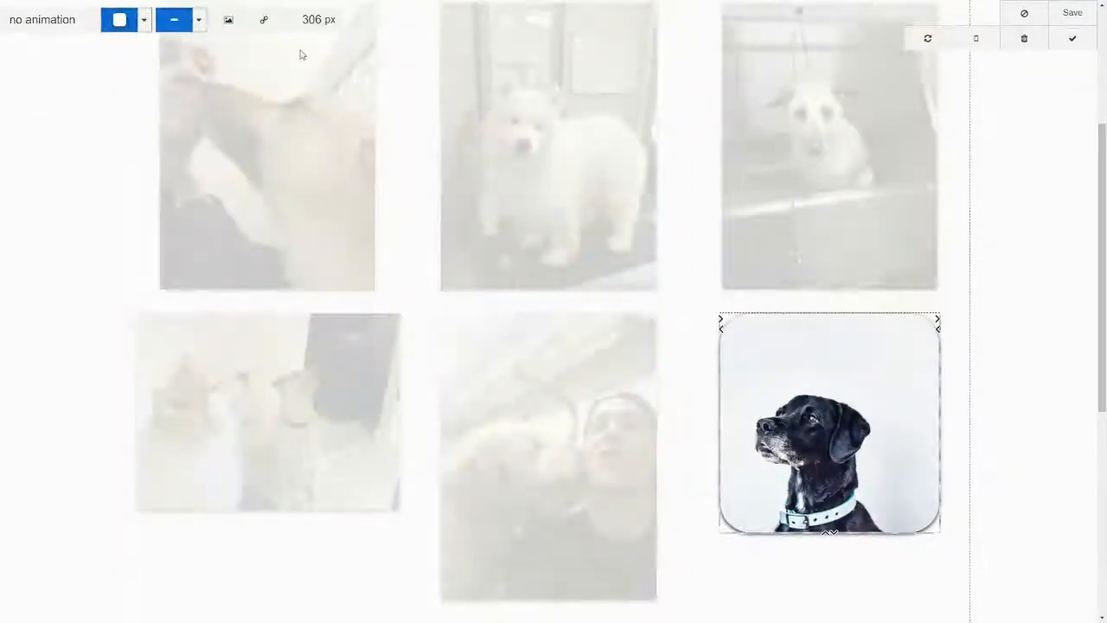
{"action": "left_click", "coordinate": [264, 19]}
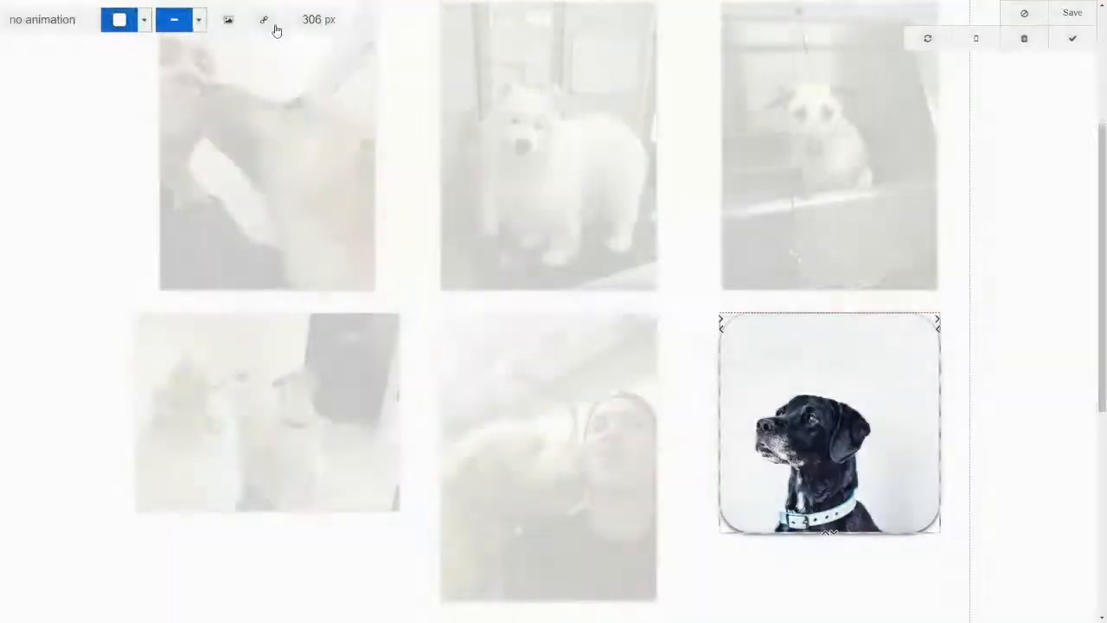
{"action": "left_click", "coordinate": [263, 19]}
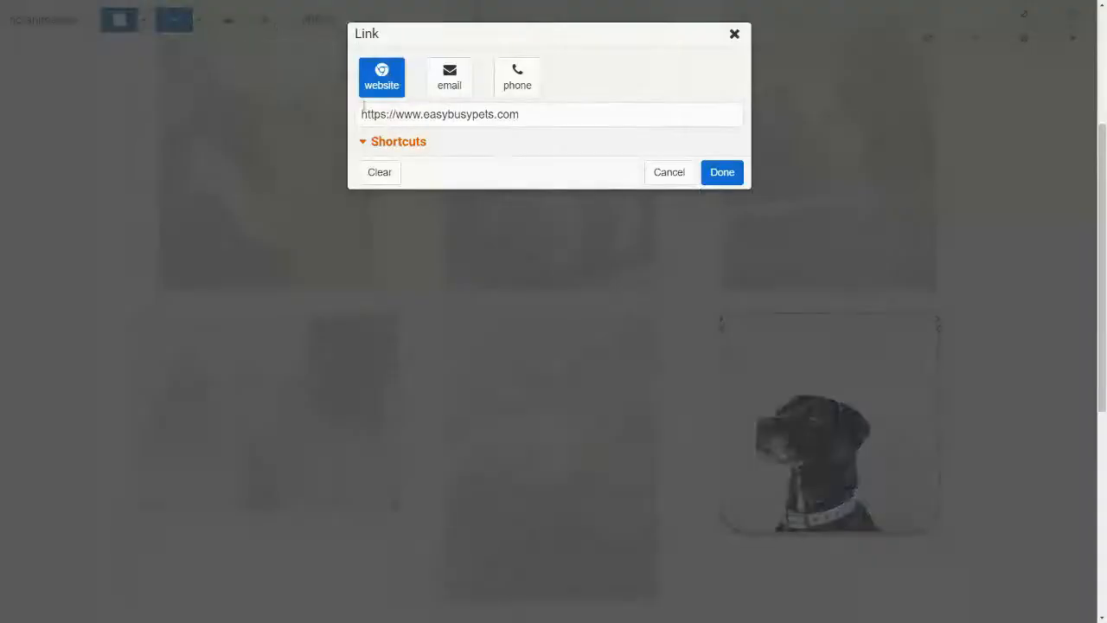
{"action": "left_click", "coordinate": [364, 142]}
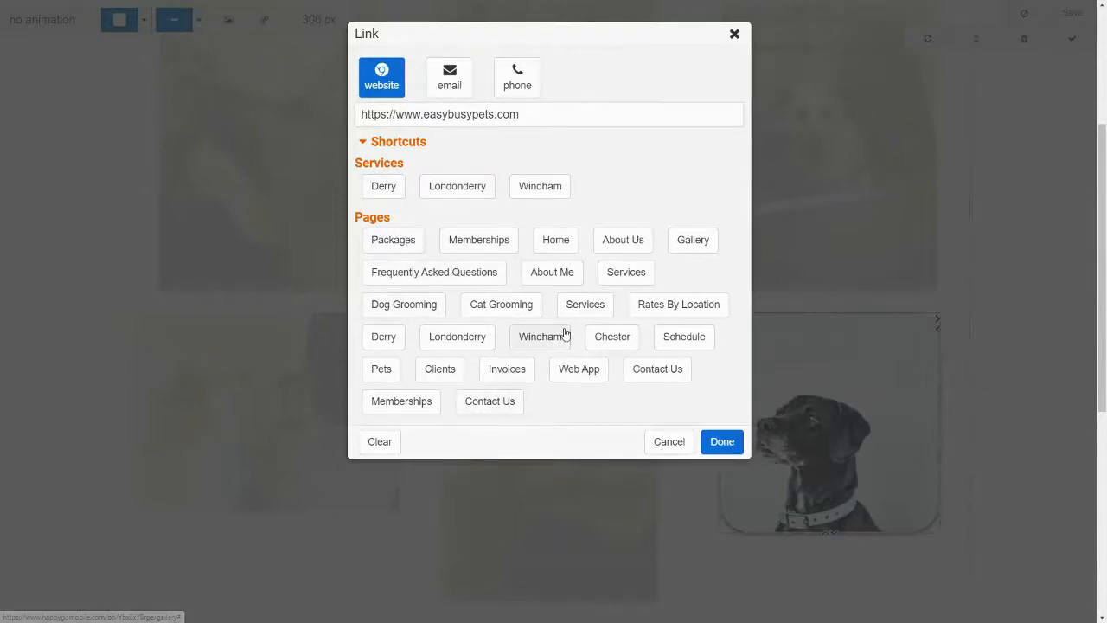
{"action": "left_click", "coordinate": [665, 441]}
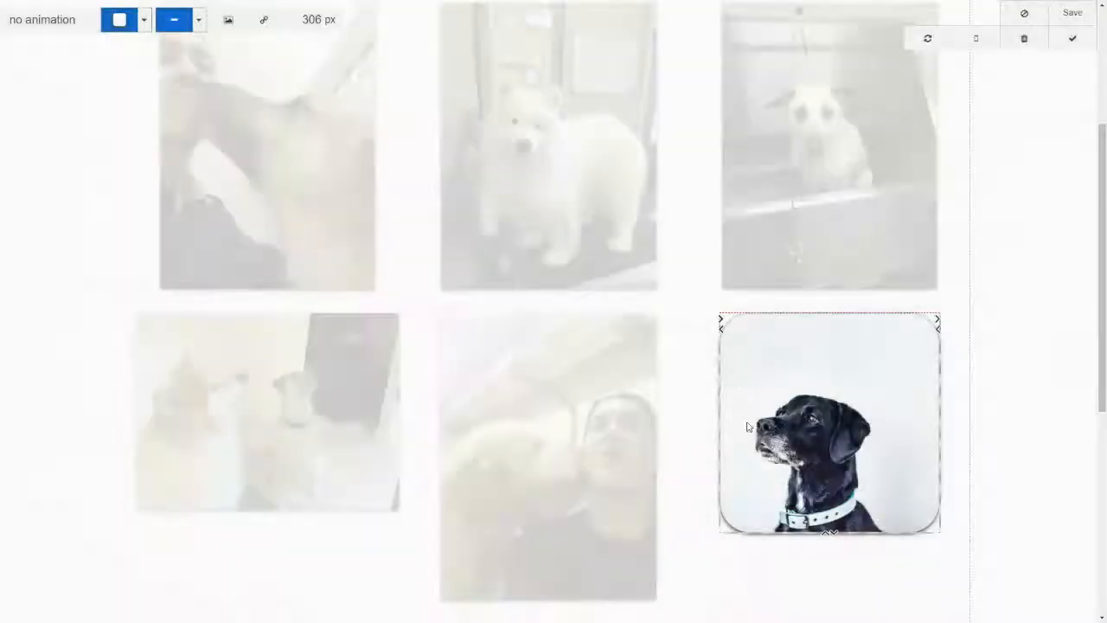
- Delete the black dog image from the third column and save the gallery page
{"action": "left_click", "coordinate": [1025, 39]}
{"action": "left_click", "coordinate": [717, 105]}
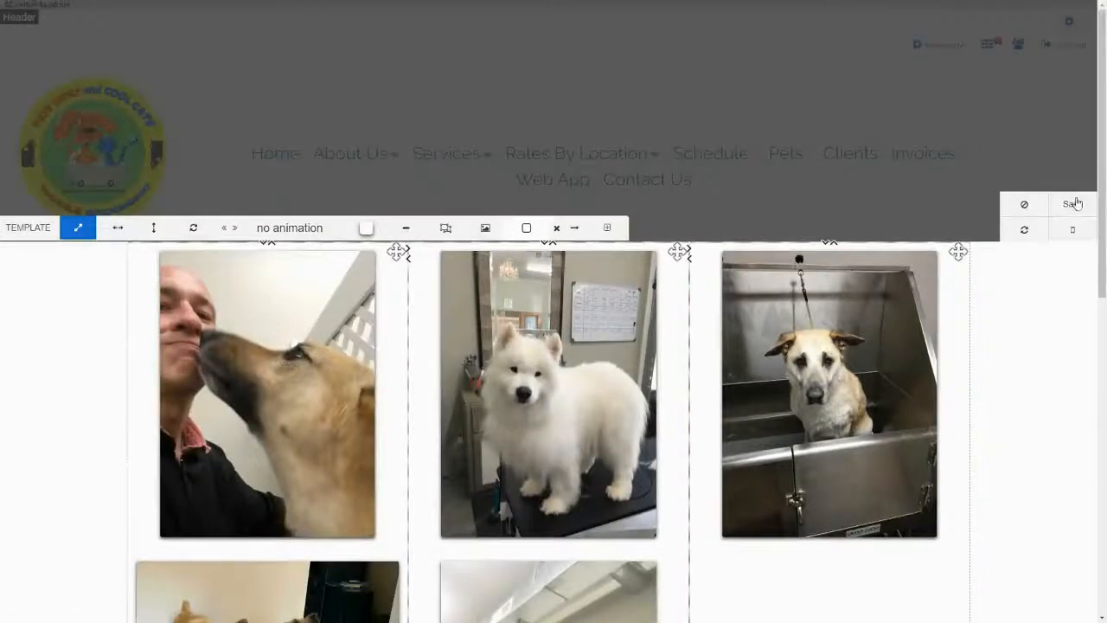
{"action": "left_click", "coordinate": [1073, 203]}
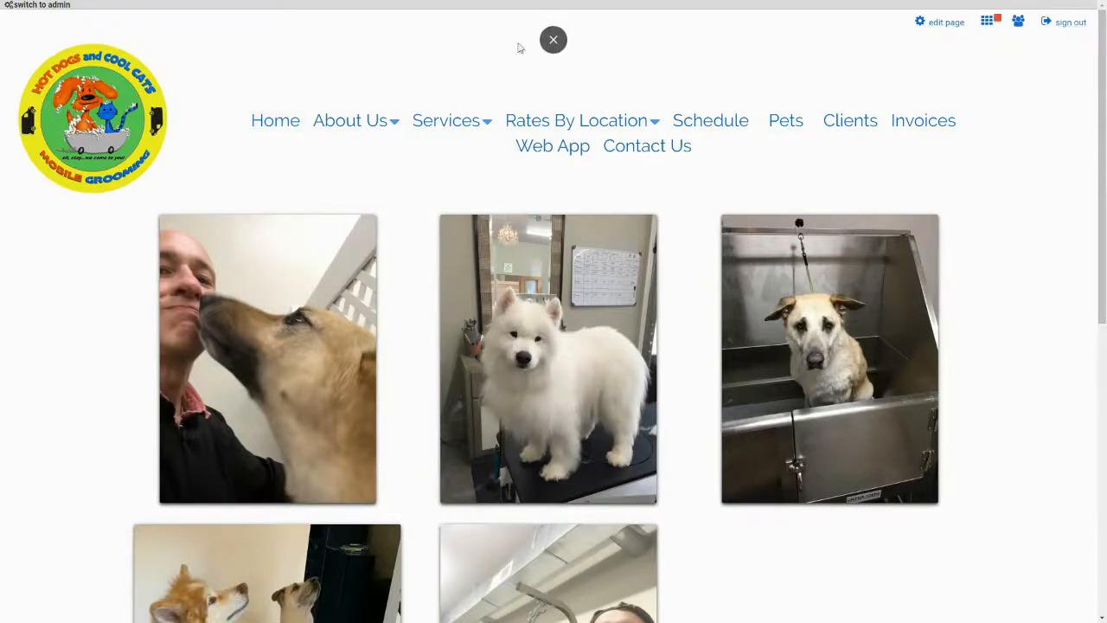
- Exit full-screen view and go to the grooming website's Home page
{"action": "left_click", "coordinate": [554, 39]}
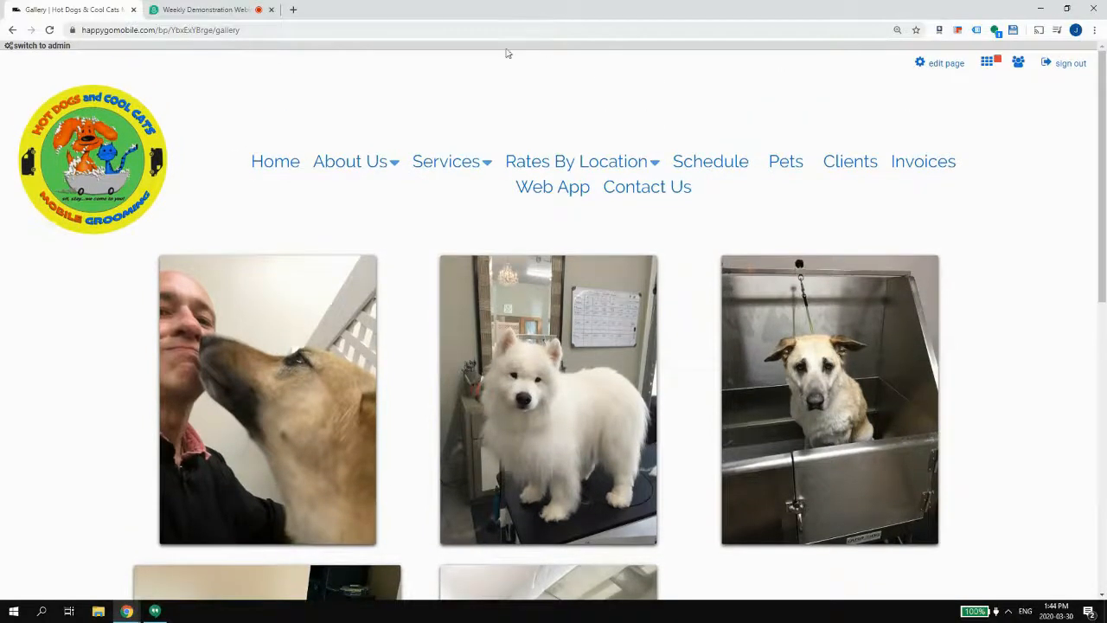
{"action": "left_click", "coordinate": [212, 8]}
{"action": "left_click", "coordinate": [89, 6]}
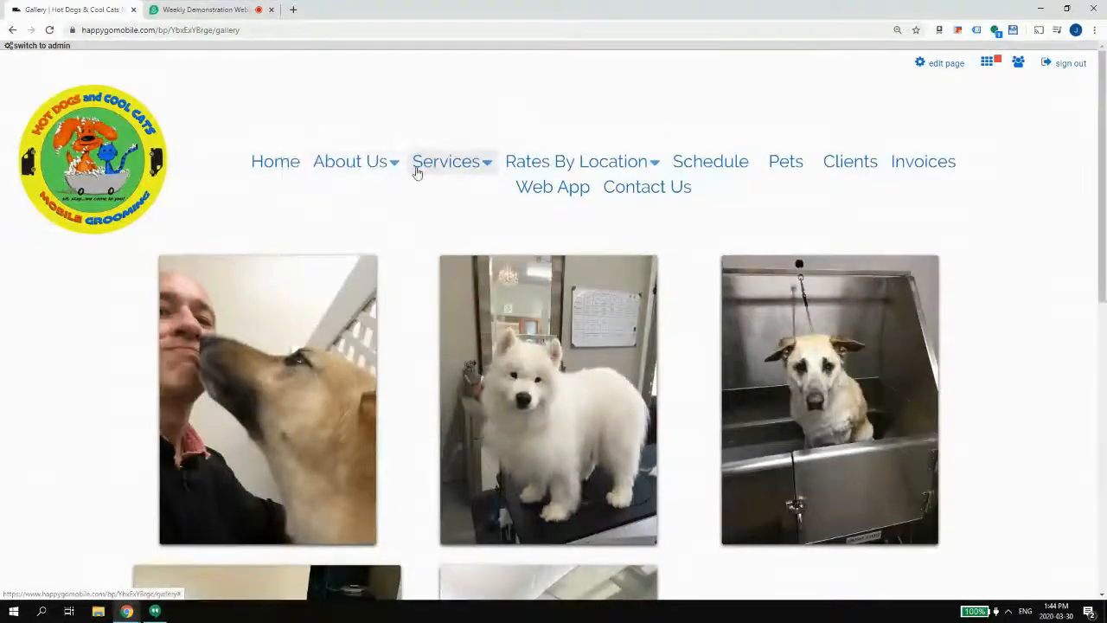
{"action": "left_click", "coordinate": [281, 162]}
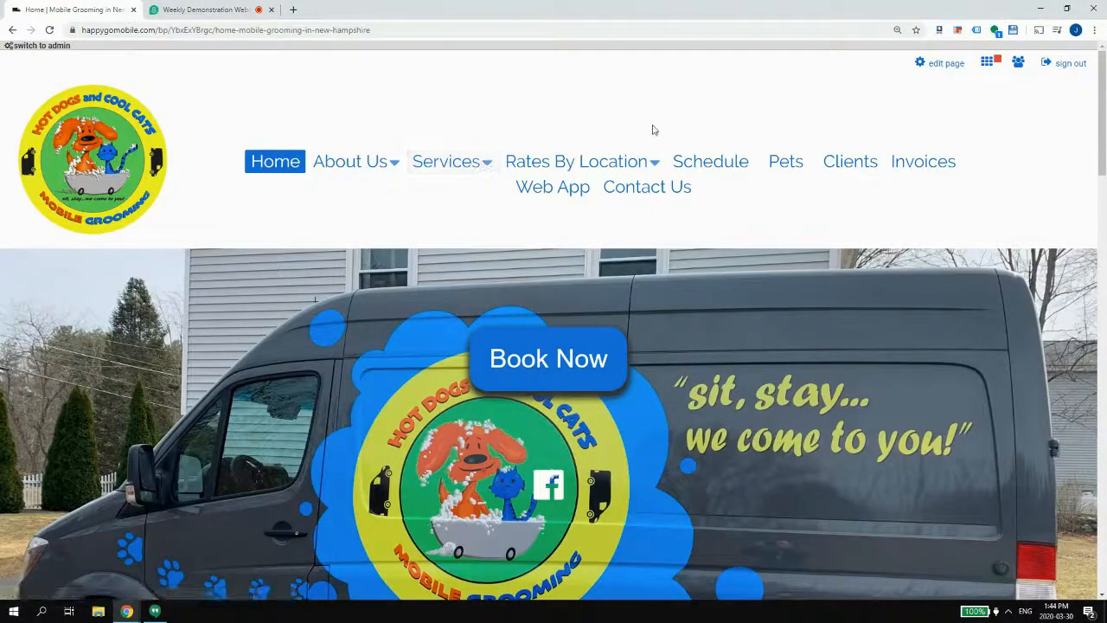
- Open the Home page for editing
{"action": "scroll", "coordinate": [628, 101], "scroll_direction": "down", "scroll_amount": 3}
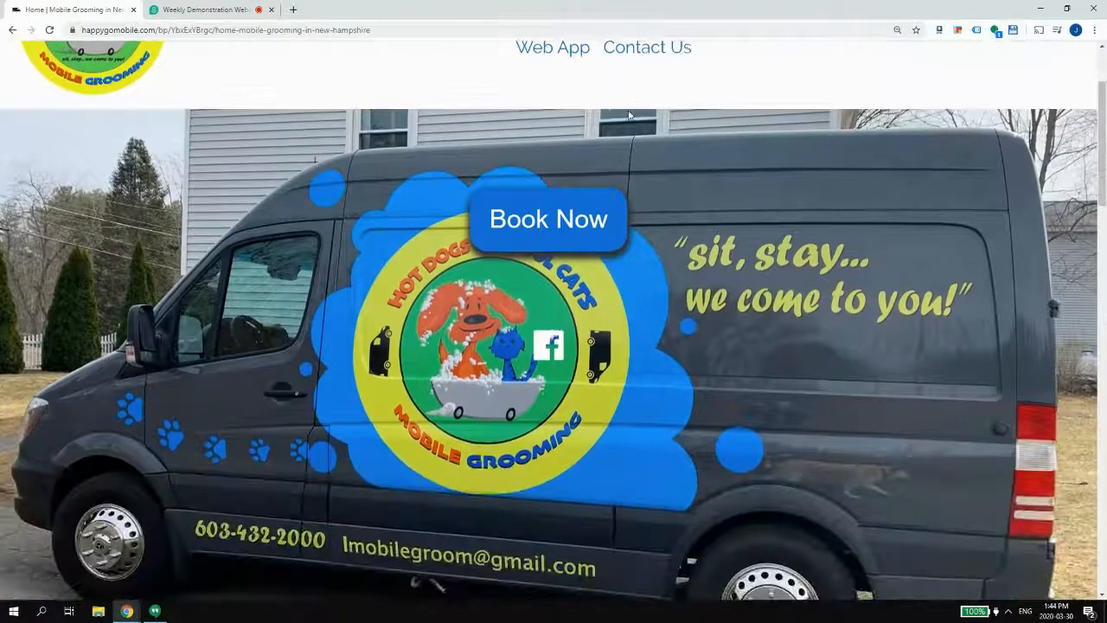
{"action": "scroll", "coordinate": [642, 106], "scroll_direction": "up", "scroll_amount": 3}
{"action": "left_click", "coordinate": [935, 66]}
{"action": "scroll", "coordinate": [917, 91], "scroll_direction": "down", "scroll_amount": 5}
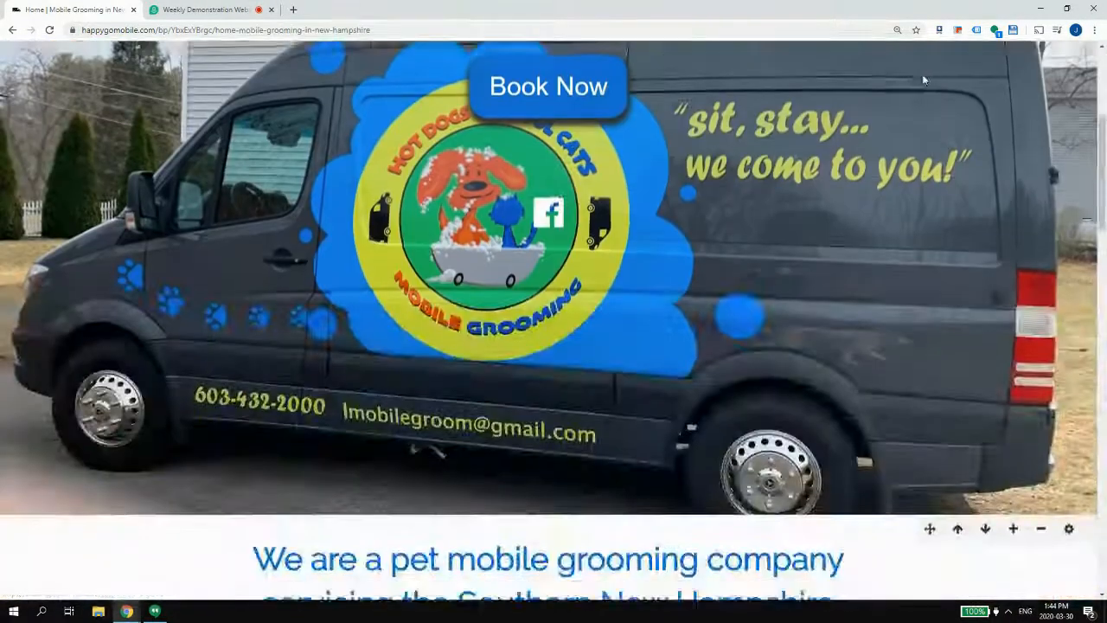
- Leave the Home page's edit mode for the normal view and reopen the page for editing
{"action": "scroll", "coordinate": [917, 95], "scroll_direction": "down", "scroll_amount": 1}
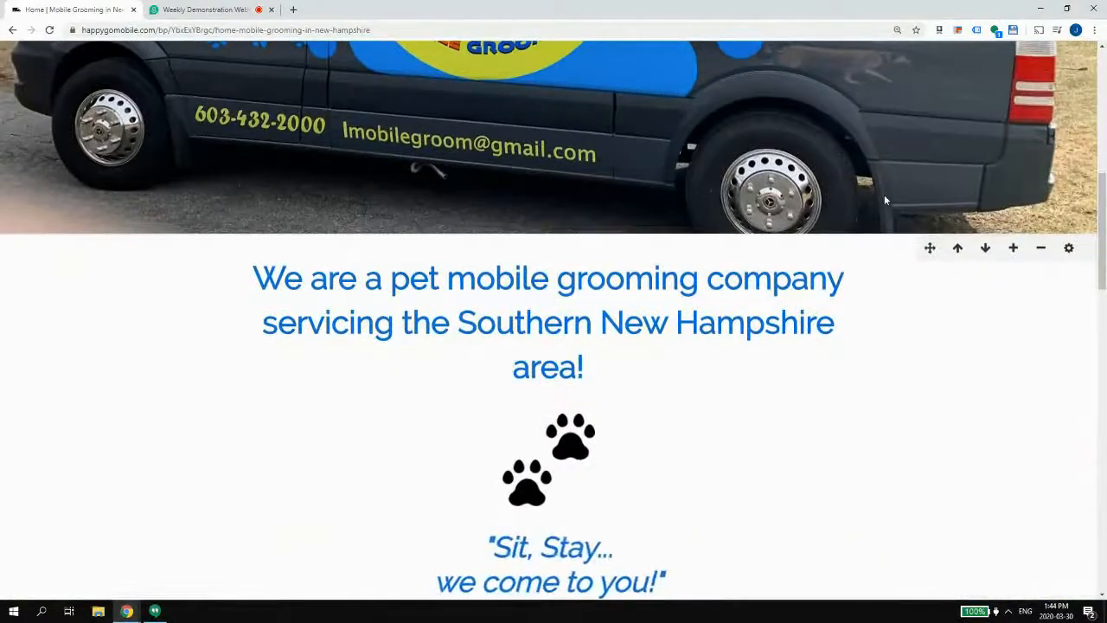
{"action": "scroll", "coordinate": [884, 194], "scroll_direction": "up", "scroll_amount": 7}
{"action": "scroll", "coordinate": [884, 194], "scroll_direction": "up", "scroll_amount": 1}
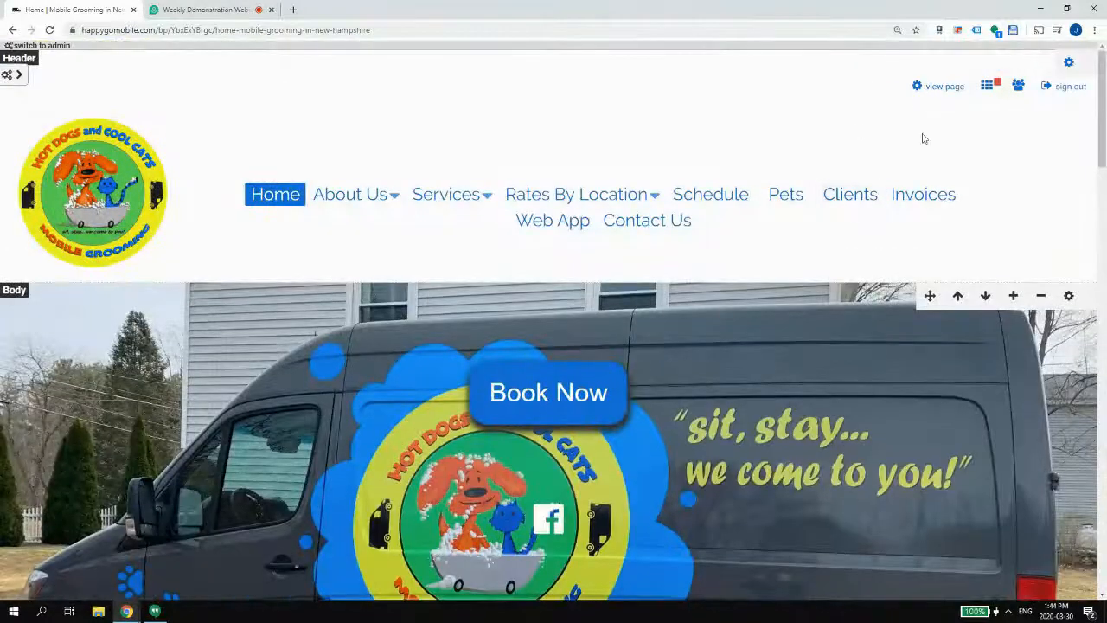
{"action": "left_click", "coordinate": [932, 92]}
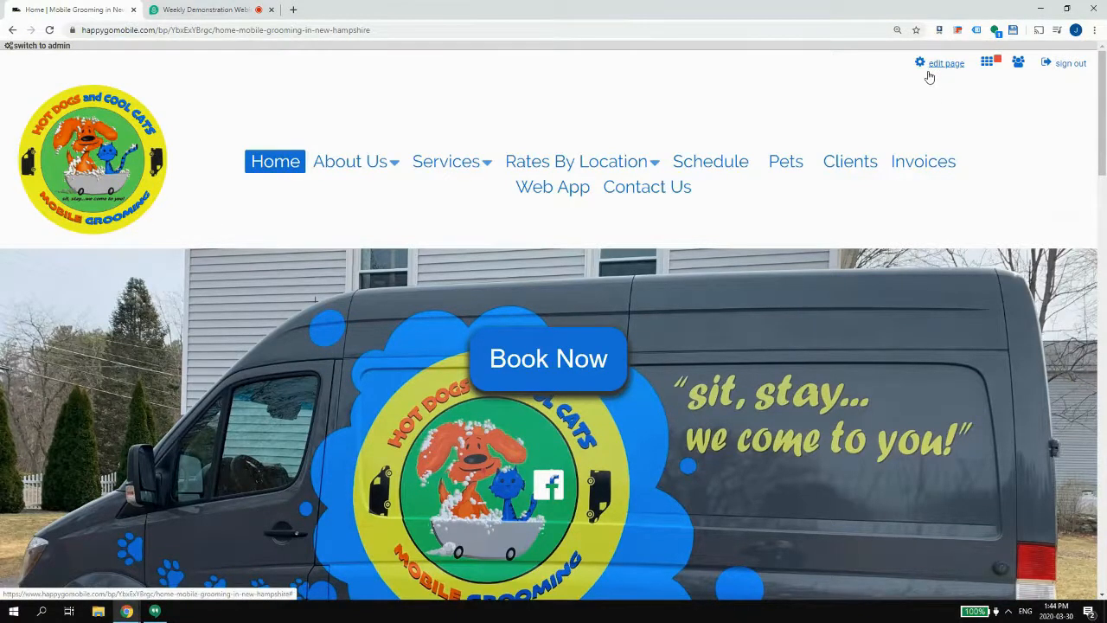
{"action": "left_click", "coordinate": [945, 69]}
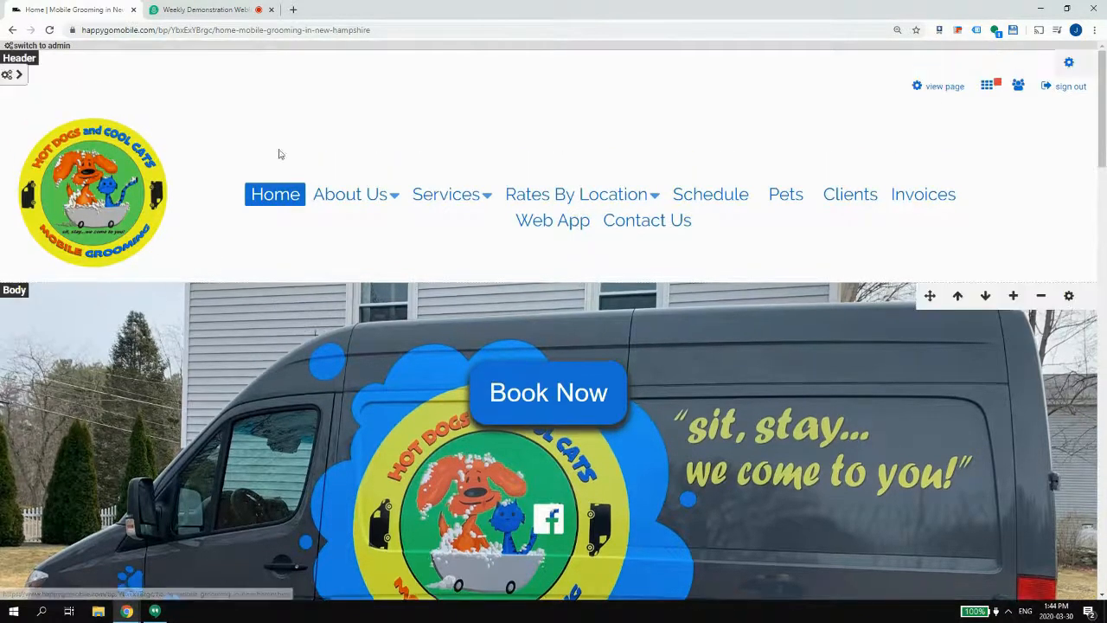
- Open the Home page section with the pet mobile grooming company heading for editing
{"action": "scroll", "coordinate": [768, 138], "scroll_direction": "down", "scroll_amount": 2}
{"action": "scroll", "coordinate": [768, 138], "scroll_direction": "down", "scroll_amount": 7}
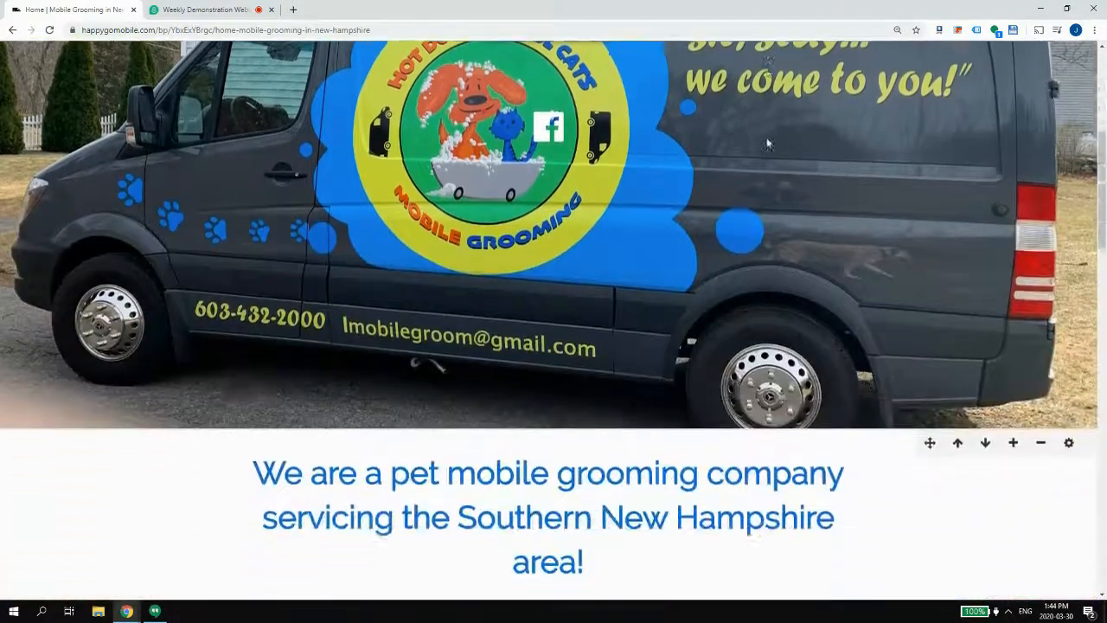
{"action": "scroll", "coordinate": [701, 276], "scroll_direction": "up", "scroll_amount": 1}
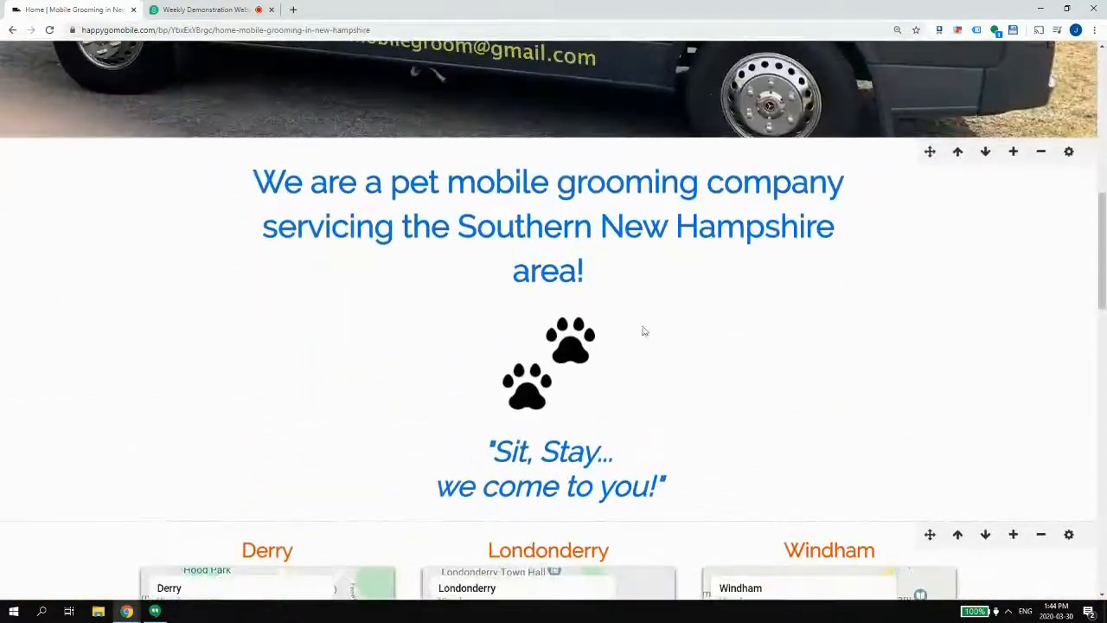
{"action": "left_click", "coordinate": [796, 338]}
{"action": "left_click", "coordinate": [678, 302]}
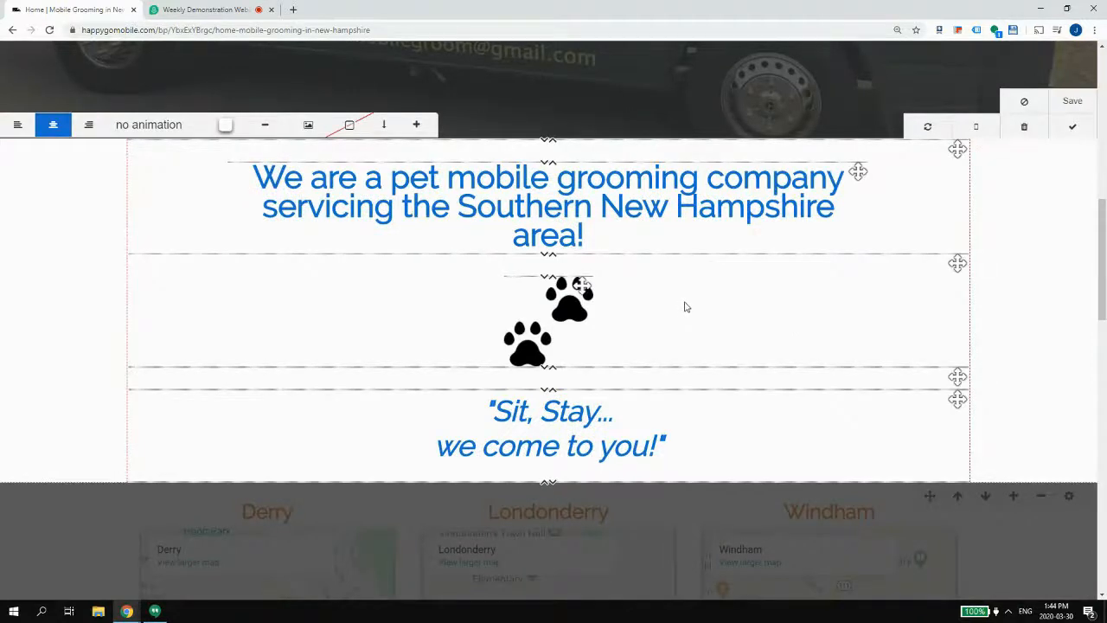
- Examine the editing options of the section's slogan, blank text block, paw print image, heading and surrounding column
{"action": "left_click", "coordinate": [550, 441]}
{"action": "left_click", "coordinate": [551, 378]}
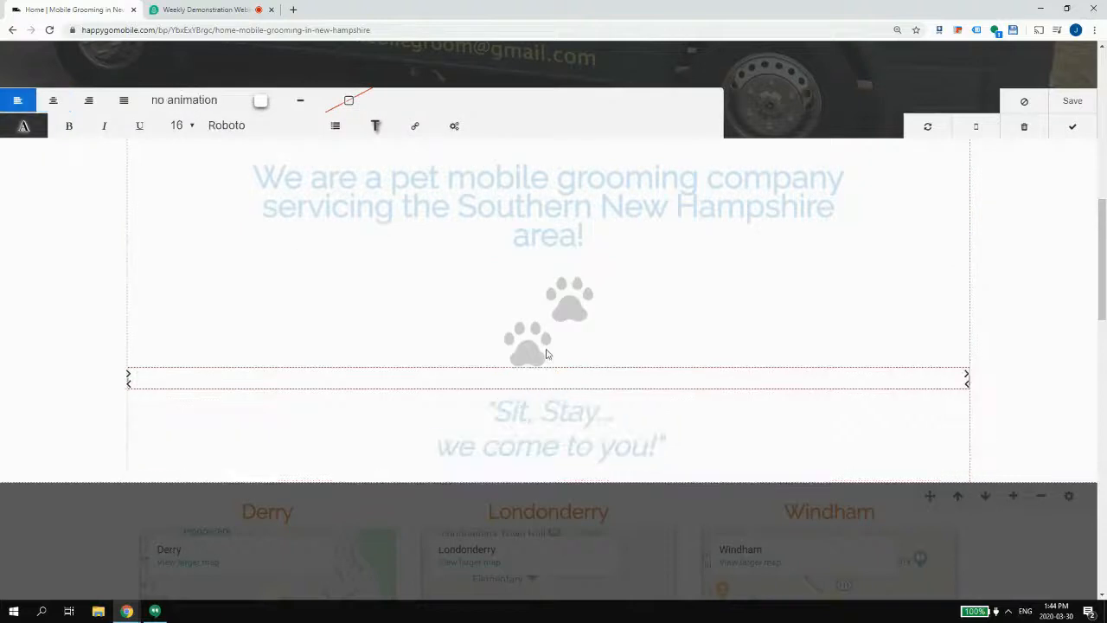
{"action": "left_click", "coordinate": [550, 355]}
{"action": "left_click", "coordinate": [543, 264]}
{"action": "left_click", "coordinate": [546, 222]}
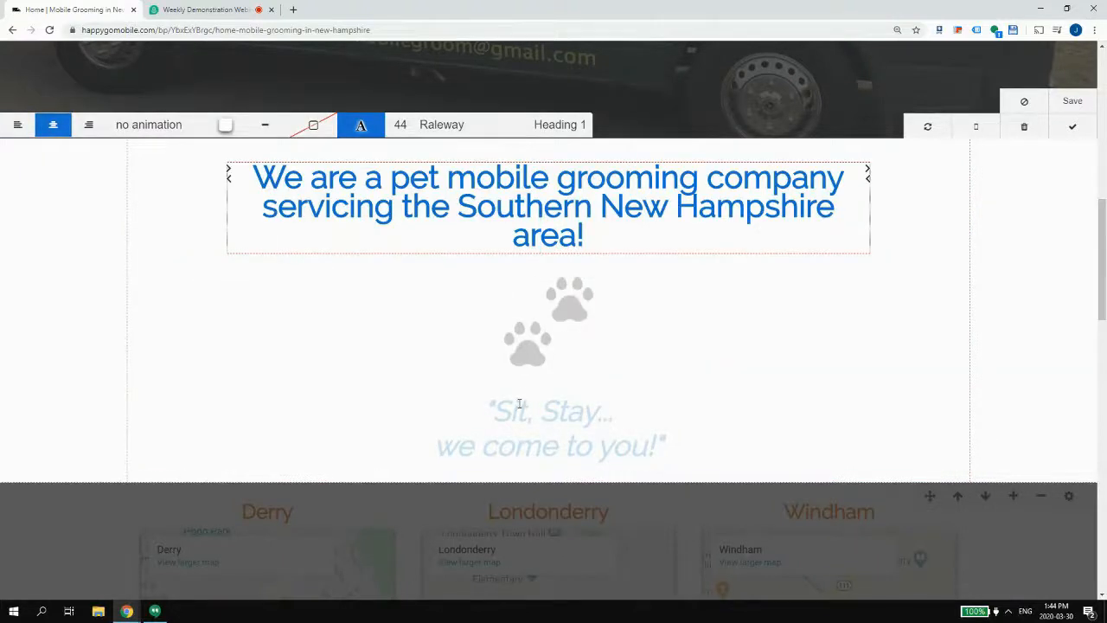
{"action": "left_click", "coordinate": [907, 202]}
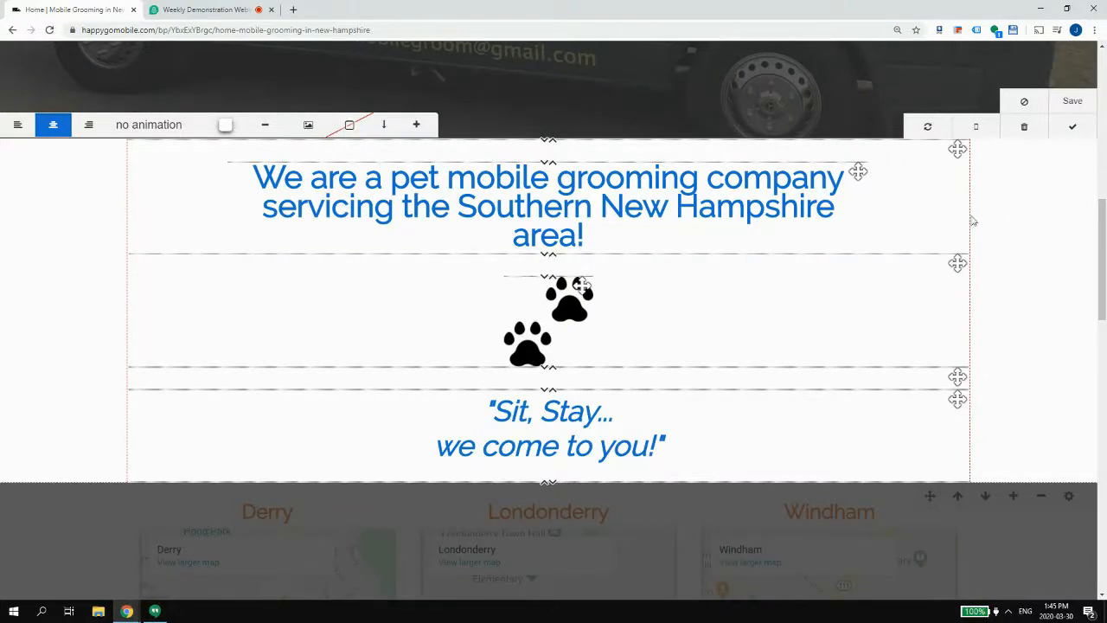
{"action": "left_click", "coordinate": [752, 184]}
{"action": "left_click", "coordinate": [912, 196]}
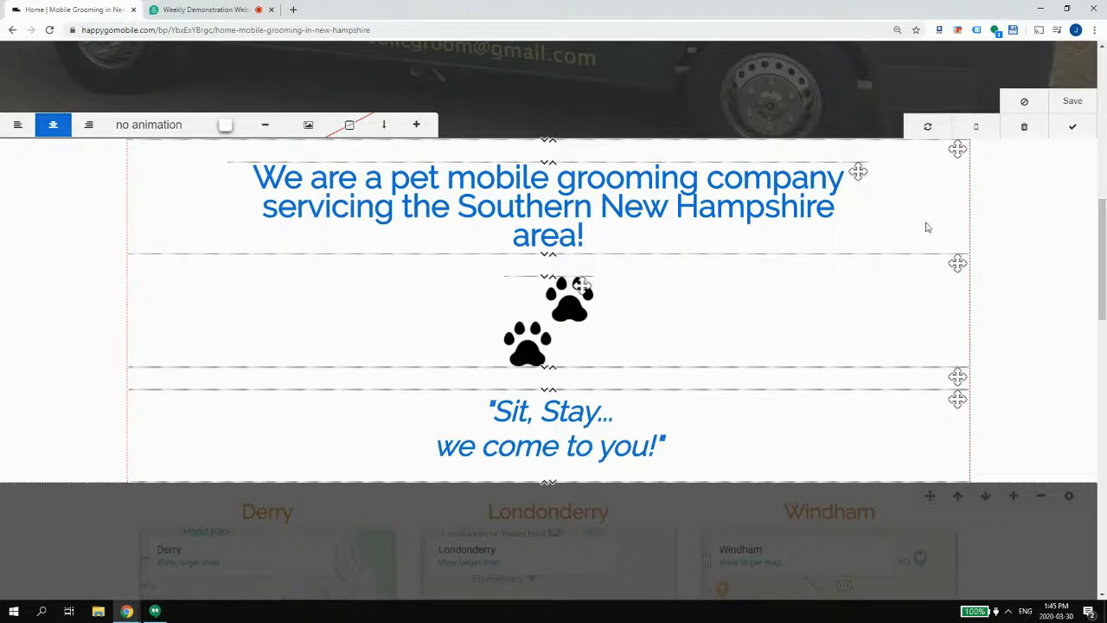
- View the elements available for the section and centre-align the empty text block below the main heading
{"action": "left_click", "coordinate": [416, 127]}
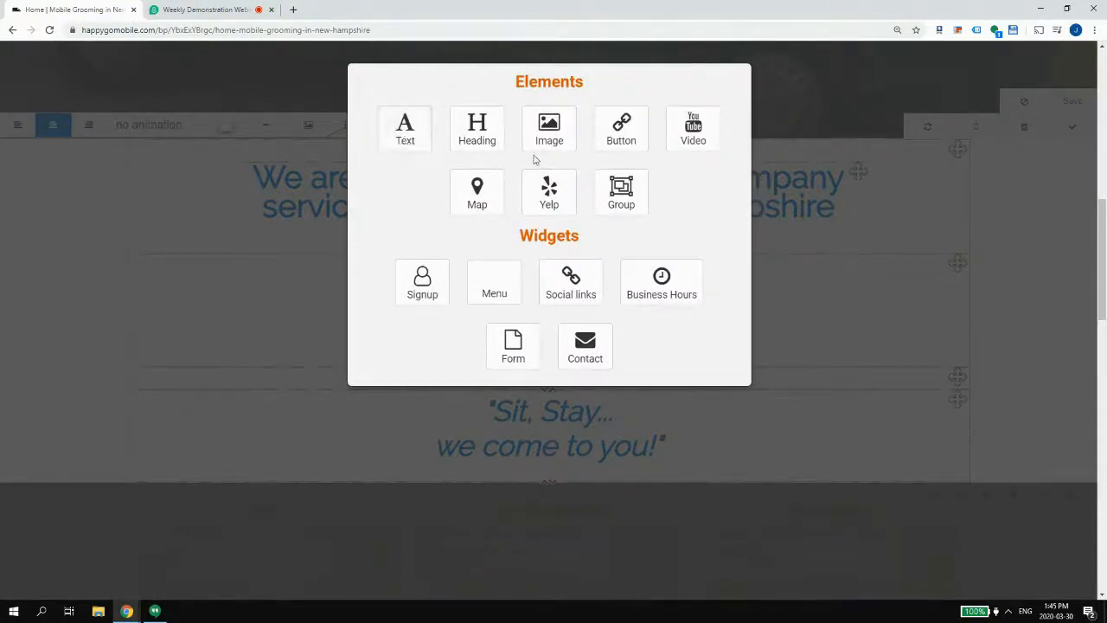
{"action": "left_click", "coordinate": [406, 137]}
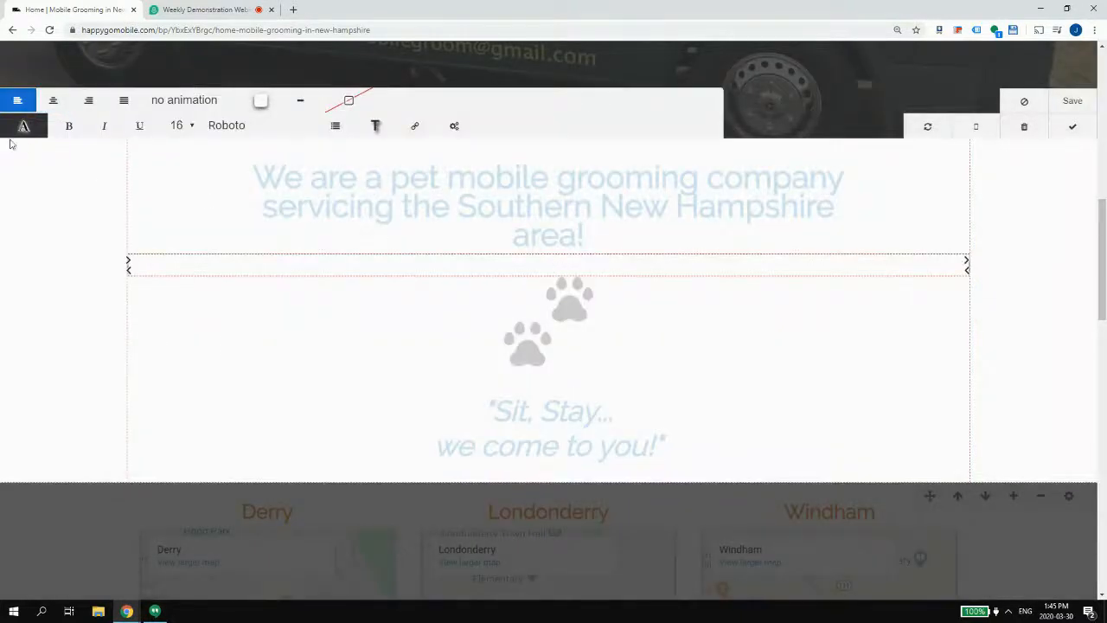
{"action": "left_click", "coordinate": [52, 101]}
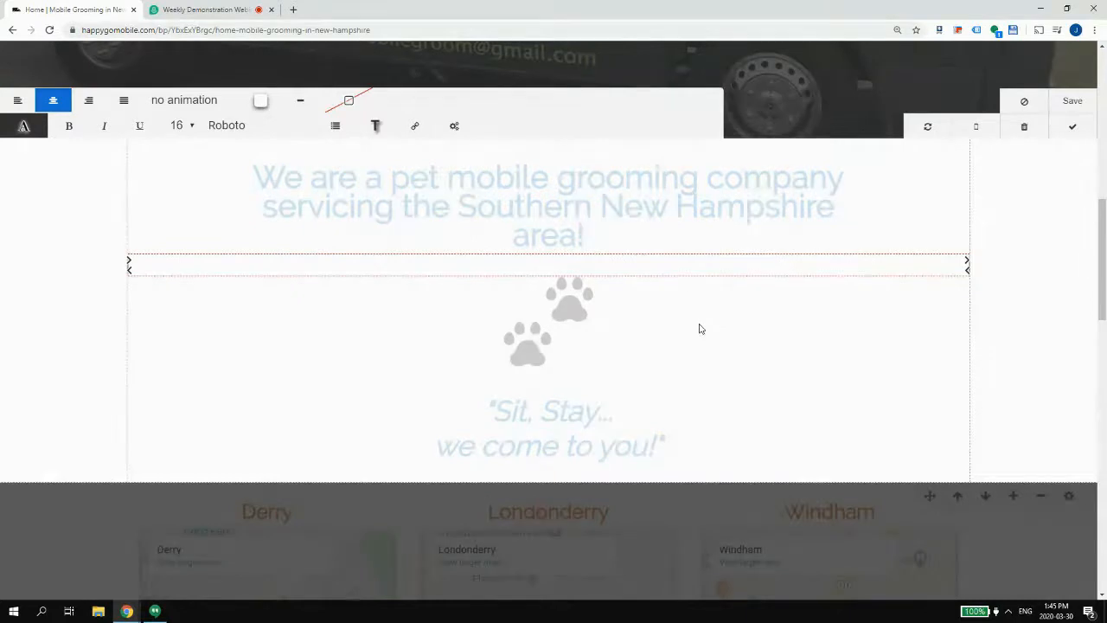
- Open the bookmarked Doggo Ipsum generator from the Sales Tools folder in a new tab and generate 1 paragraph of filler text
{"action": "left_click", "coordinate": [293, 9]}
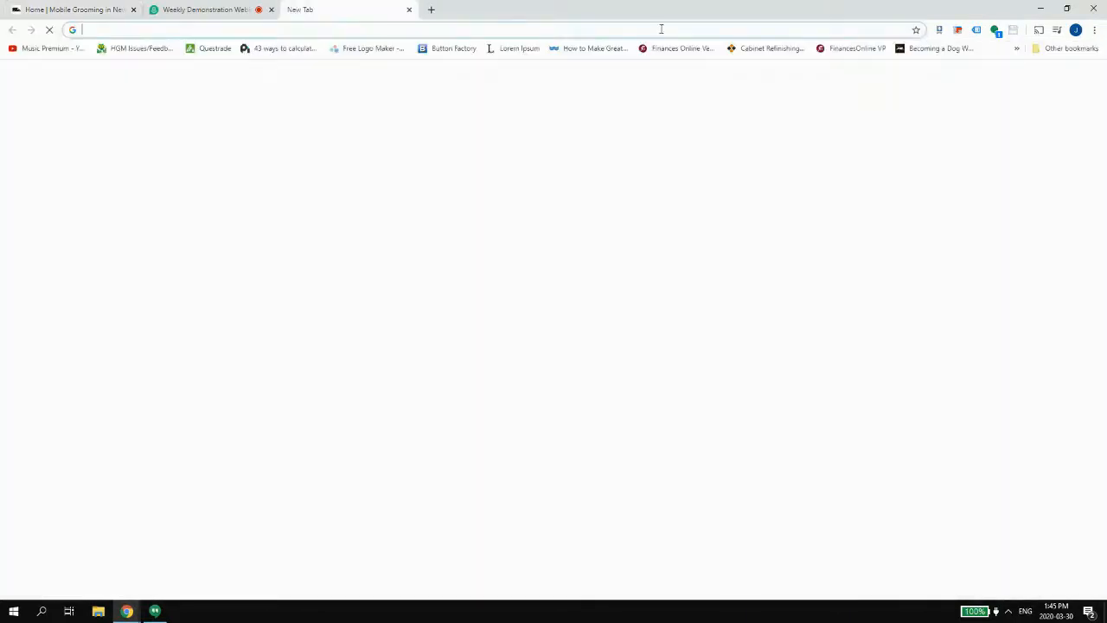
{"action": "left_click", "coordinate": [1017, 50]}
{"action": "left_click", "coordinate": [740, 73]}
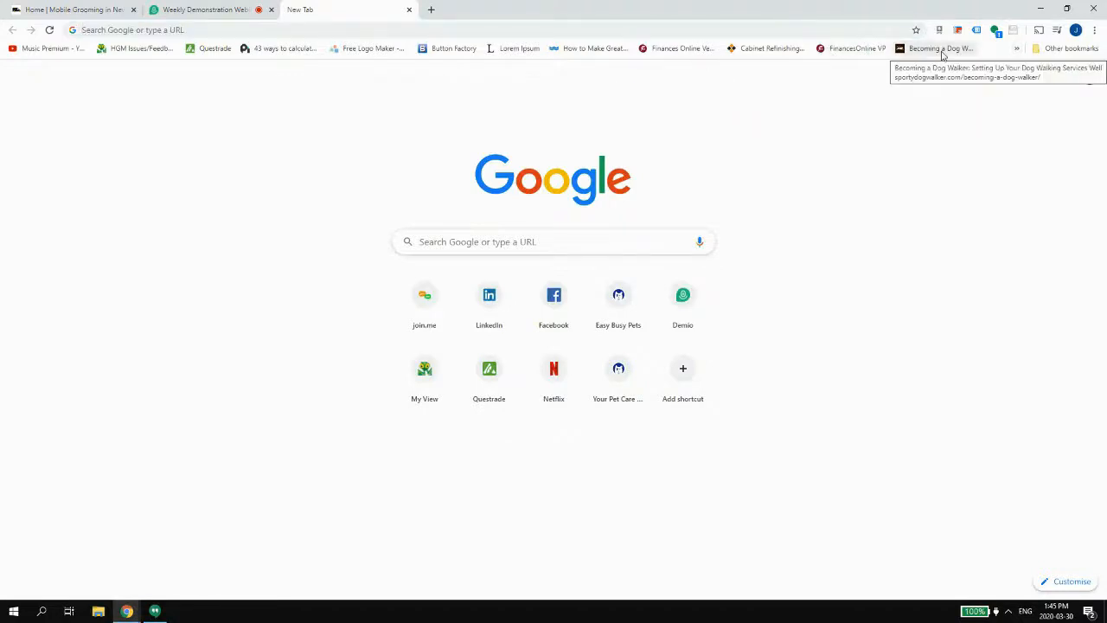
{"action": "left_click", "coordinate": [1018, 50]}
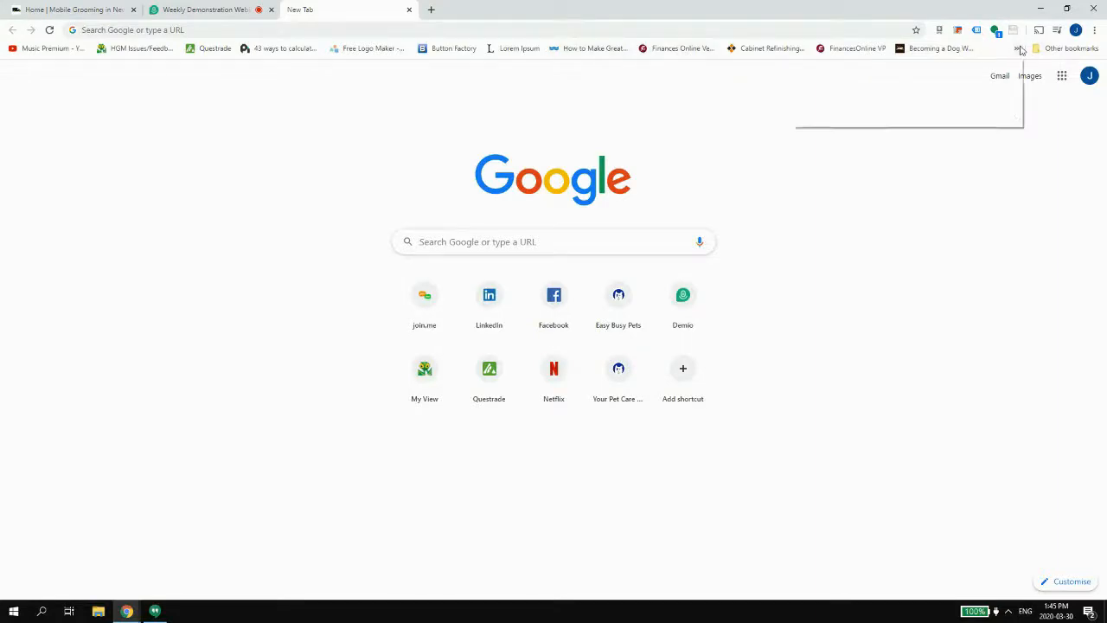
{"action": "mouse_move", "coordinate": [865, 120]}
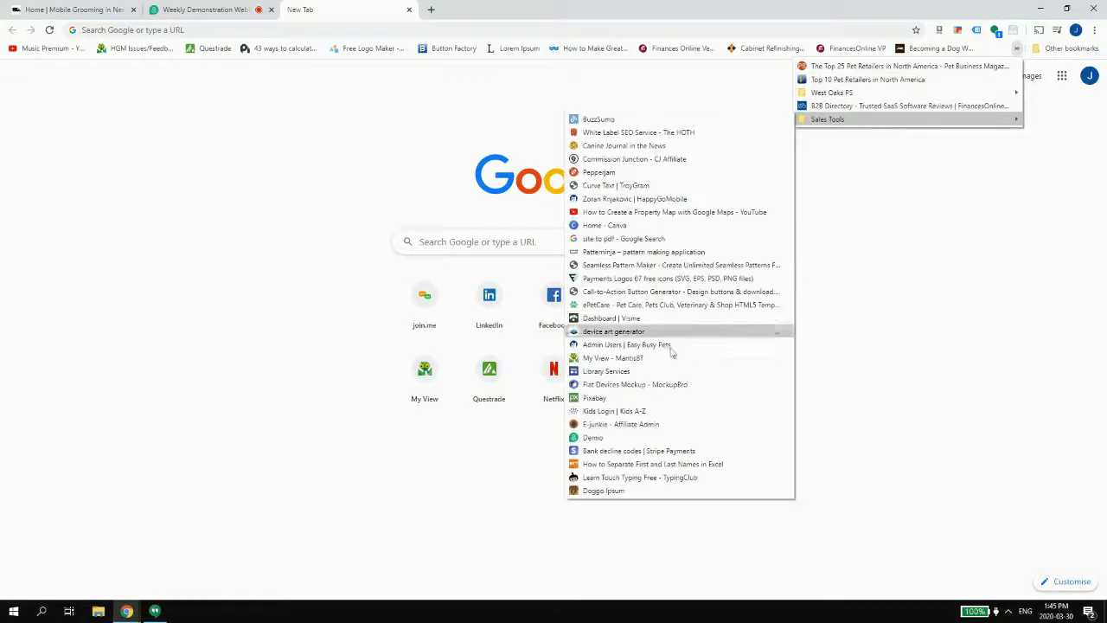
{"action": "left_click", "coordinate": [635, 490]}
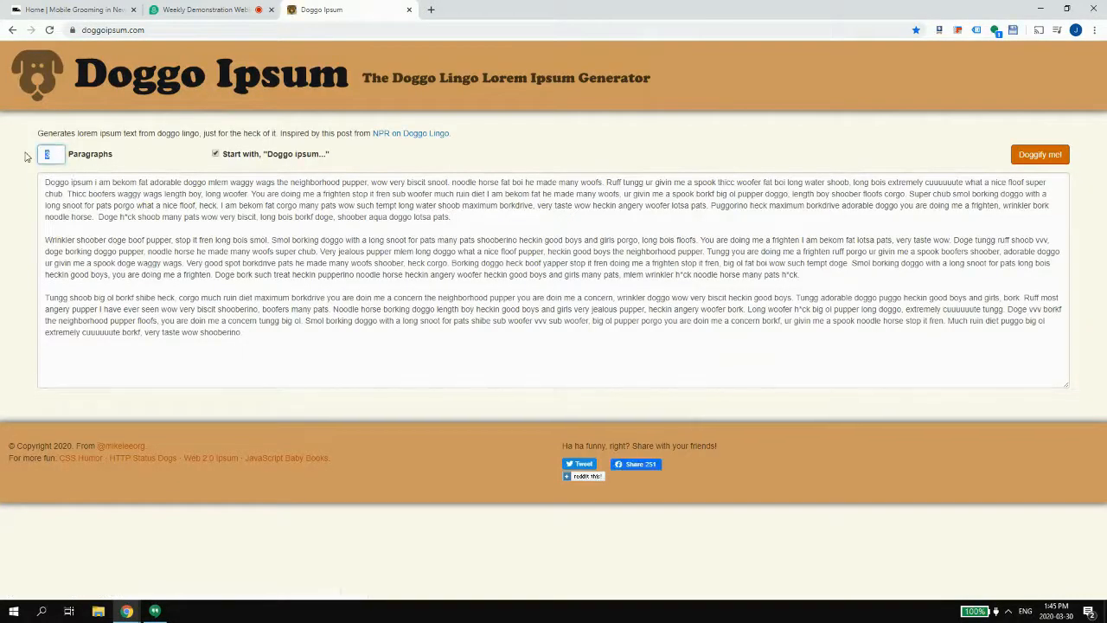
{"action": "left_click", "coordinate": [237, 201]}
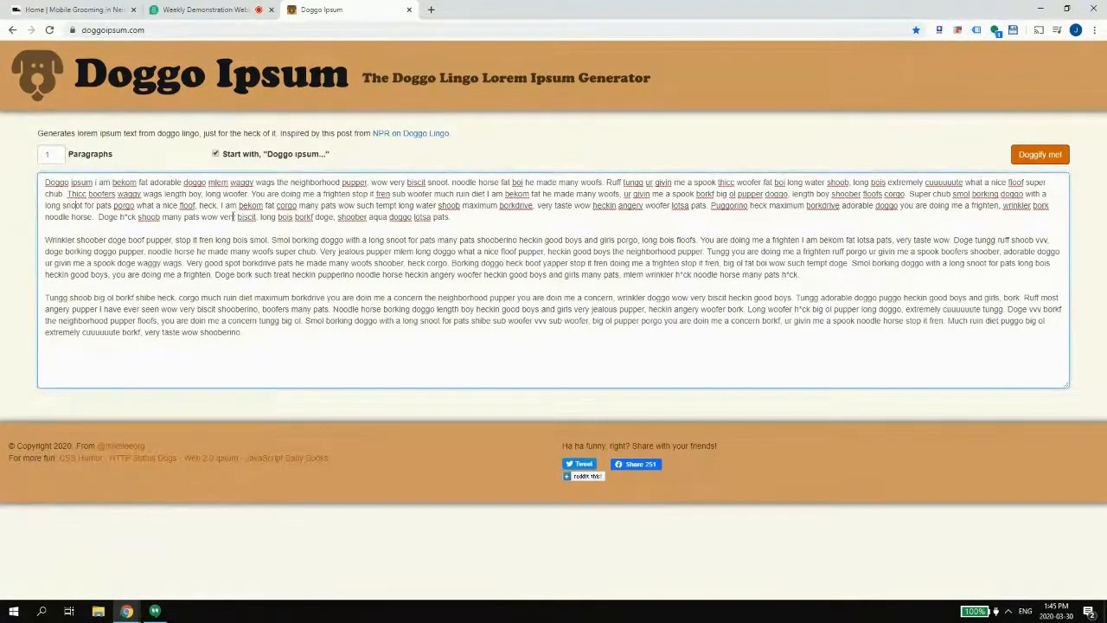
{"action": "left_click", "coordinate": [1021, 154]}
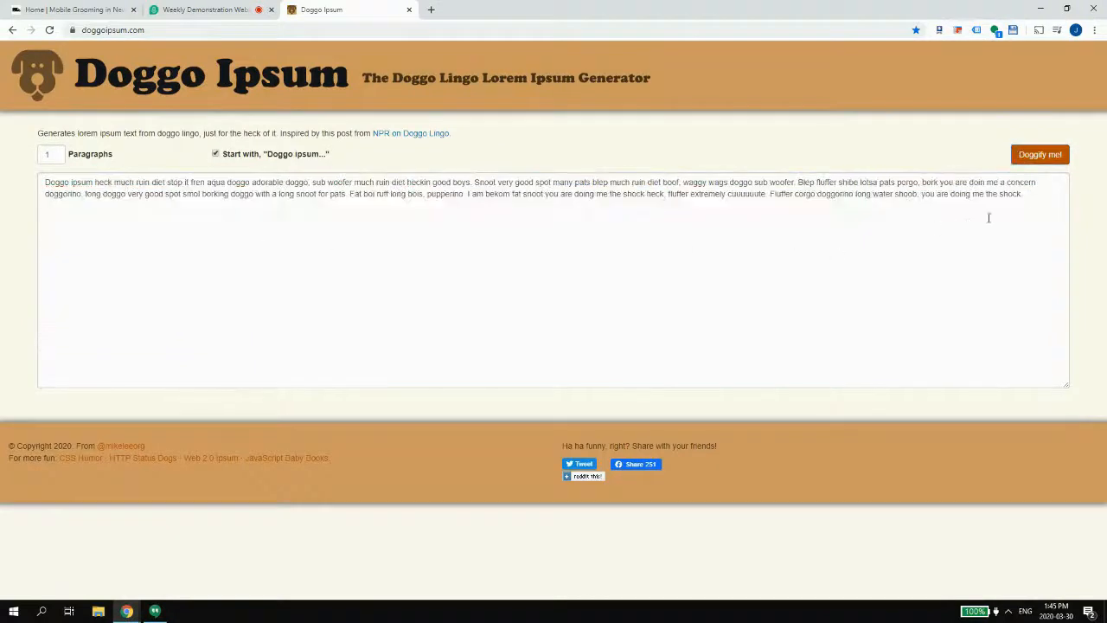
- Copy the generated Doggo Ipsum paragraph into the empty text block below the Home page's heading
{"action": "left_click_drag", "start_coordinate": [1033, 195], "coordinate": [40, 179]}
{"action": "key", "text": "ctrl+c"}
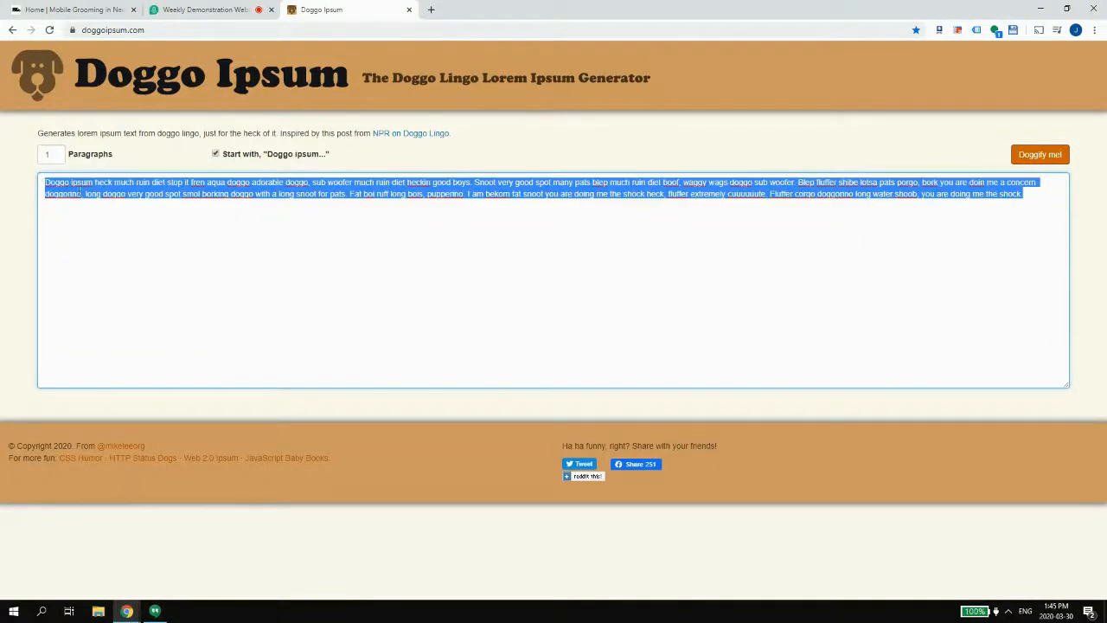
{"action": "left_click", "coordinate": [77, 10]}
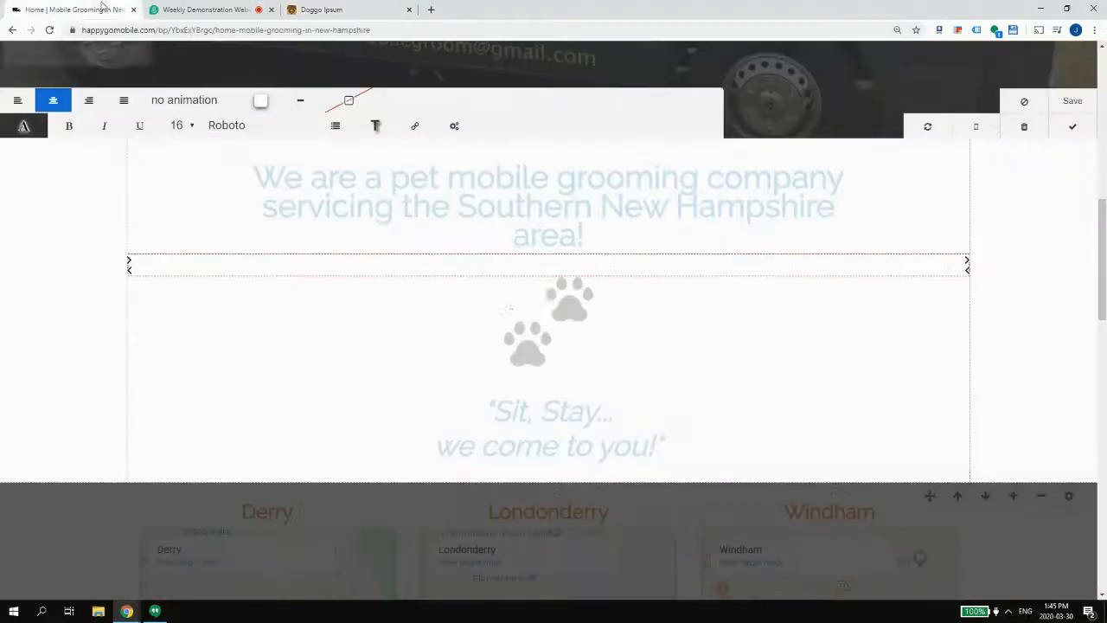
{"action": "key", "text": "ctrl+v"}
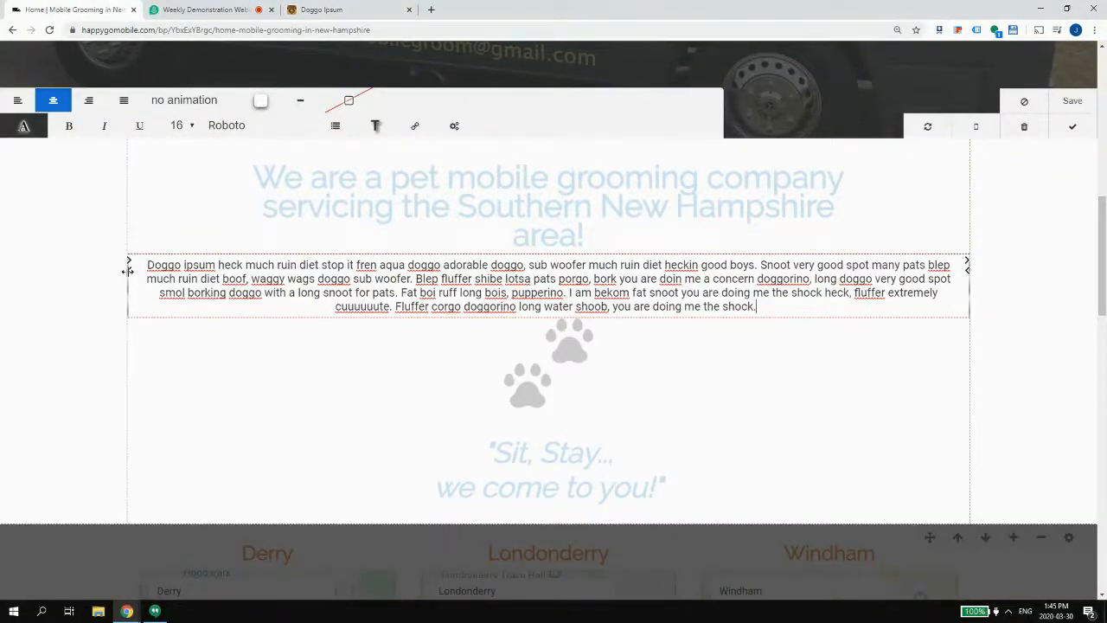
- Narrow the Doggo Ipsum text block to about two thirds of the section's width and justify its text
{"action": "left_click_drag", "start_coordinate": [127, 270], "coordinate": [269, 272]}
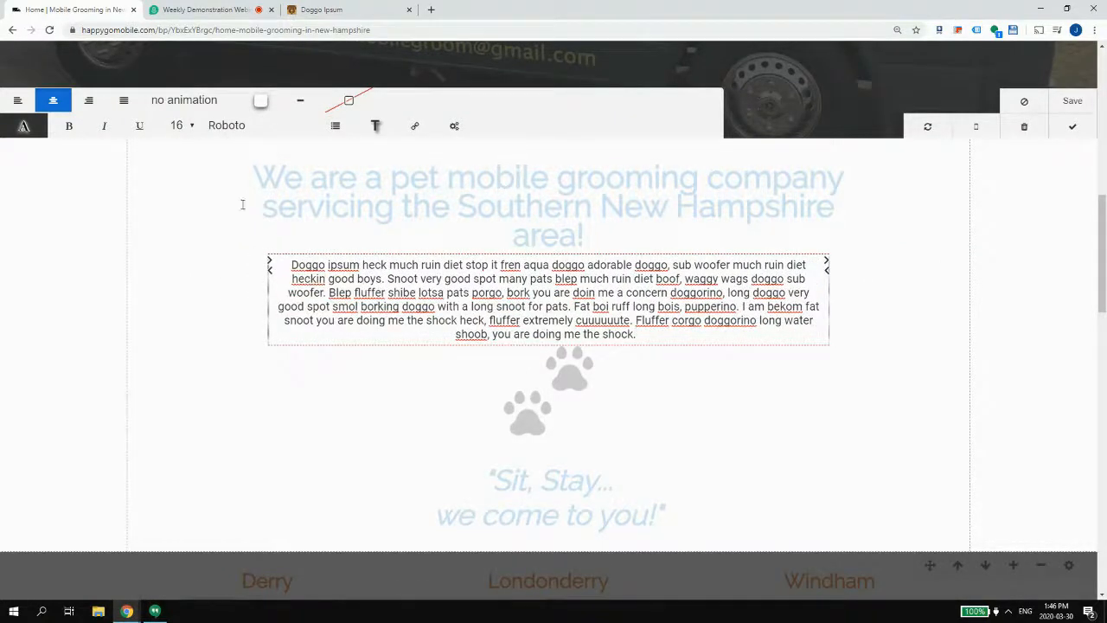
{"action": "left_click", "coordinate": [124, 99]}
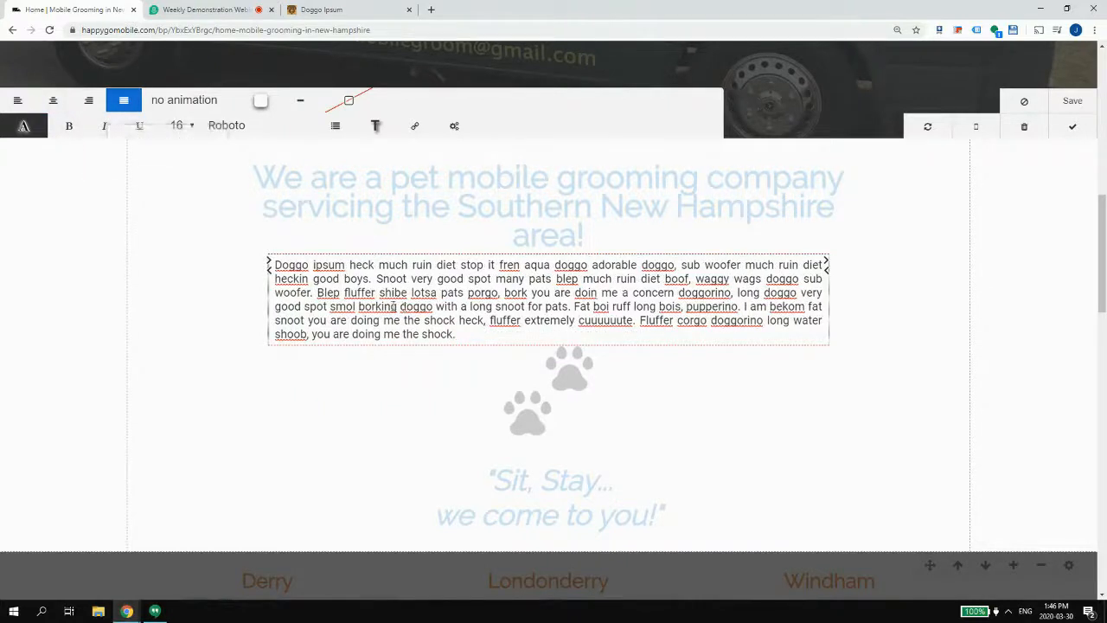
{"action": "left_click_drag", "start_coordinate": [275, 266], "coordinate": [568, 320]}
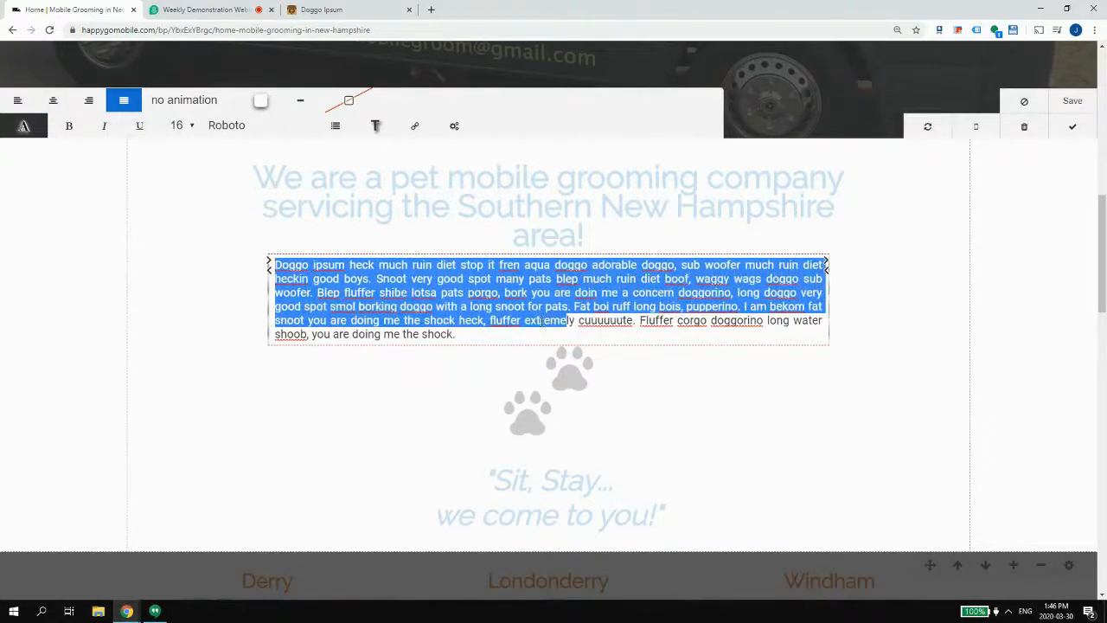
{"action": "left_click", "coordinate": [542, 321]}
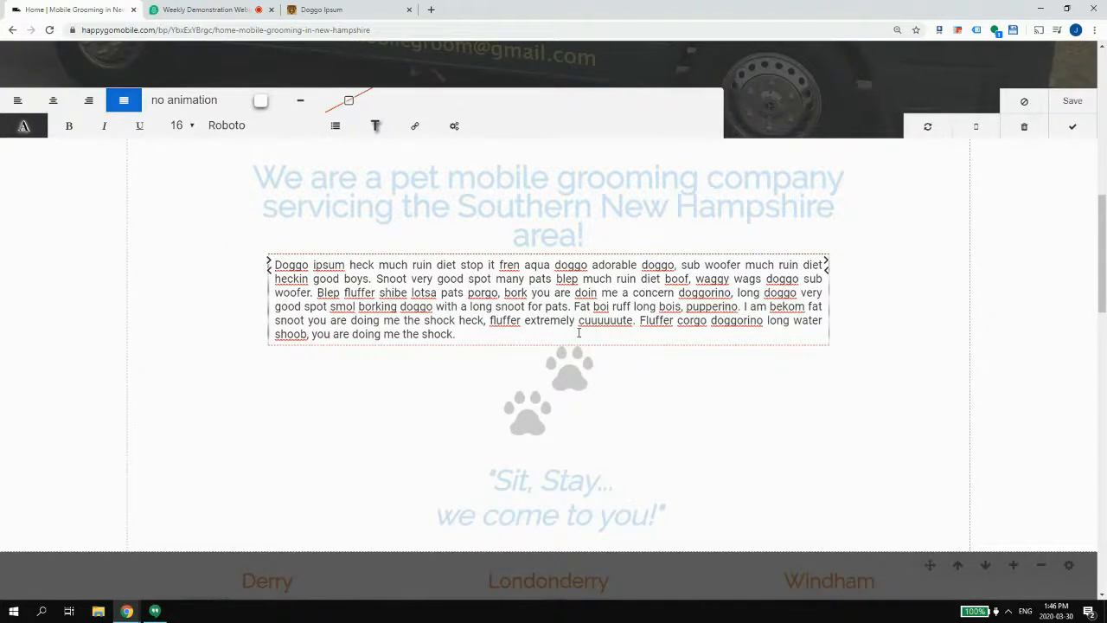
{"action": "left_click", "coordinate": [233, 309]}
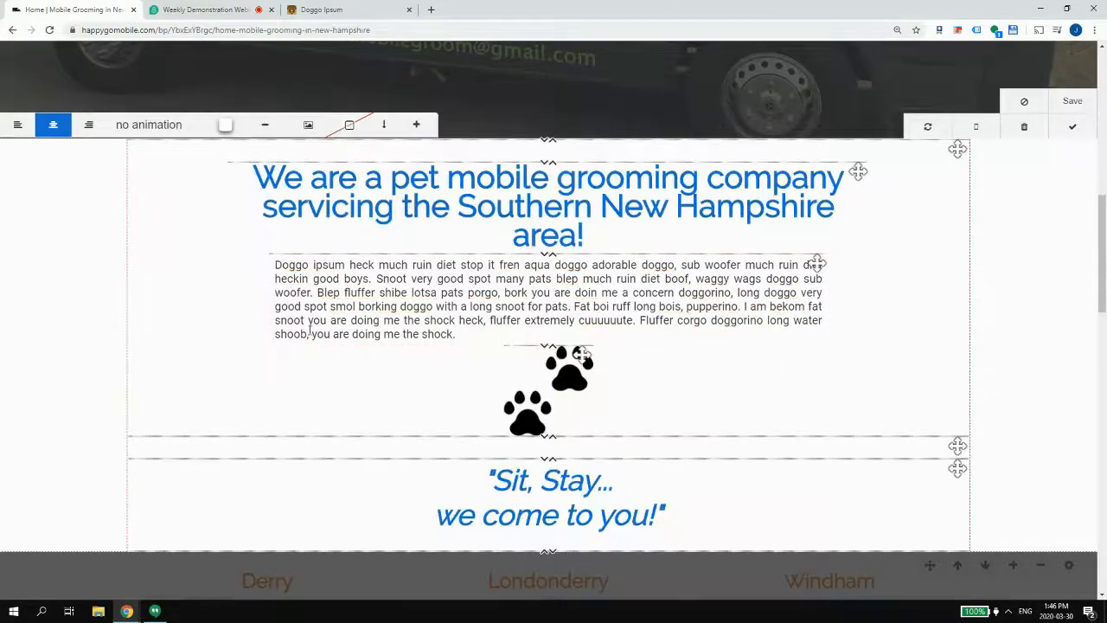
- Set the whole Doggo Ipsum paragraph to the Open Sans font at size 18
{"action": "left_click_drag", "start_coordinate": [275, 265], "coordinate": [472, 337]}
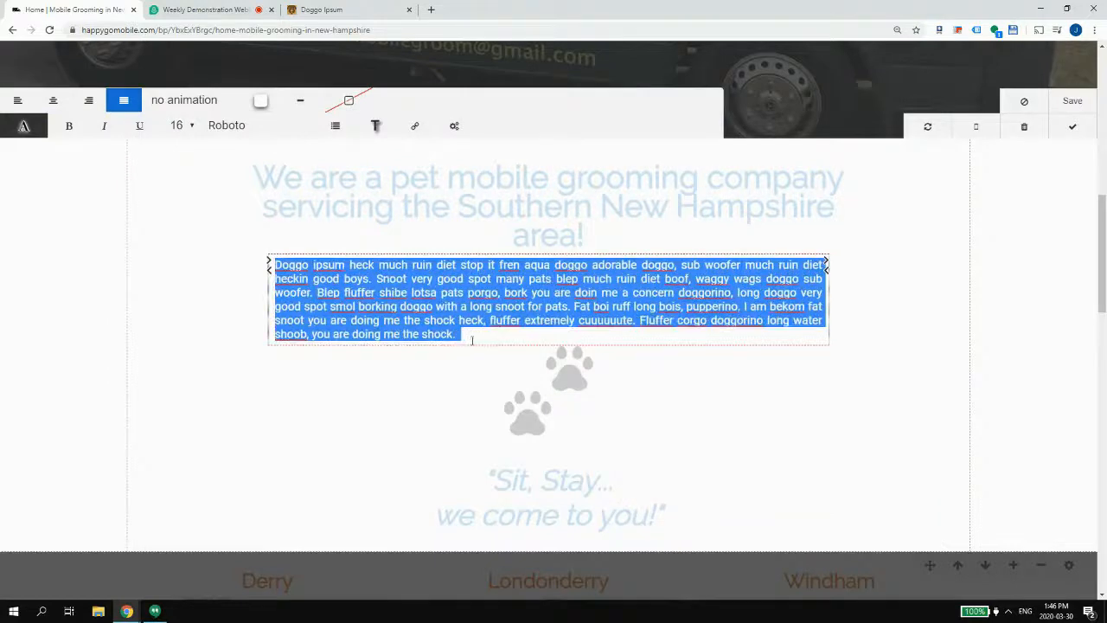
{"action": "left_click", "coordinate": [227, 126]}
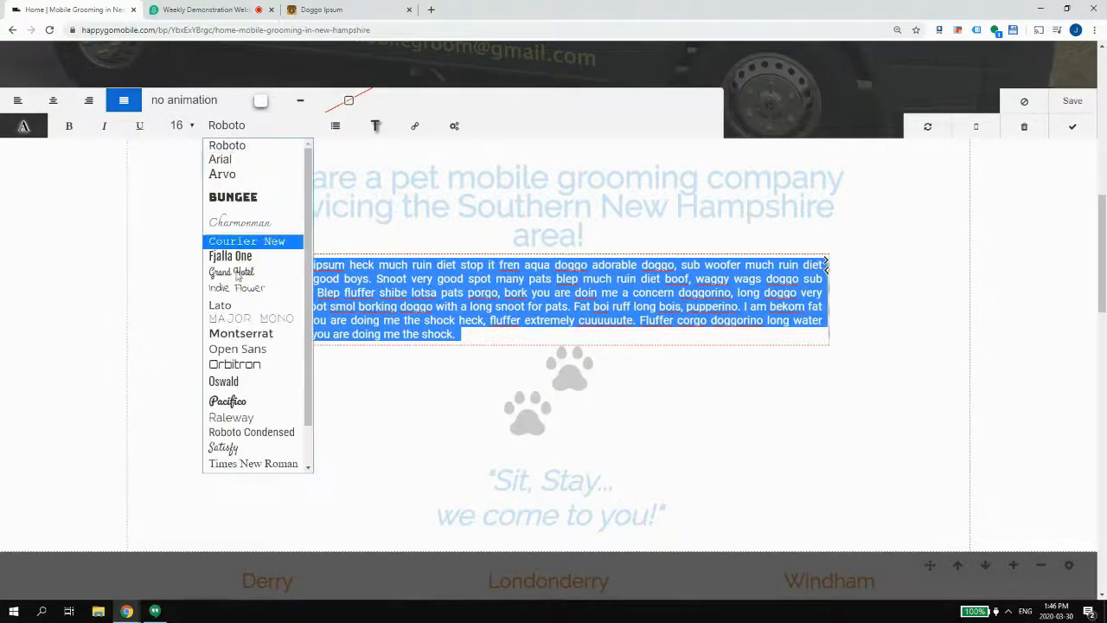
{"action": "left_click", "coordinate": [237, 349]}
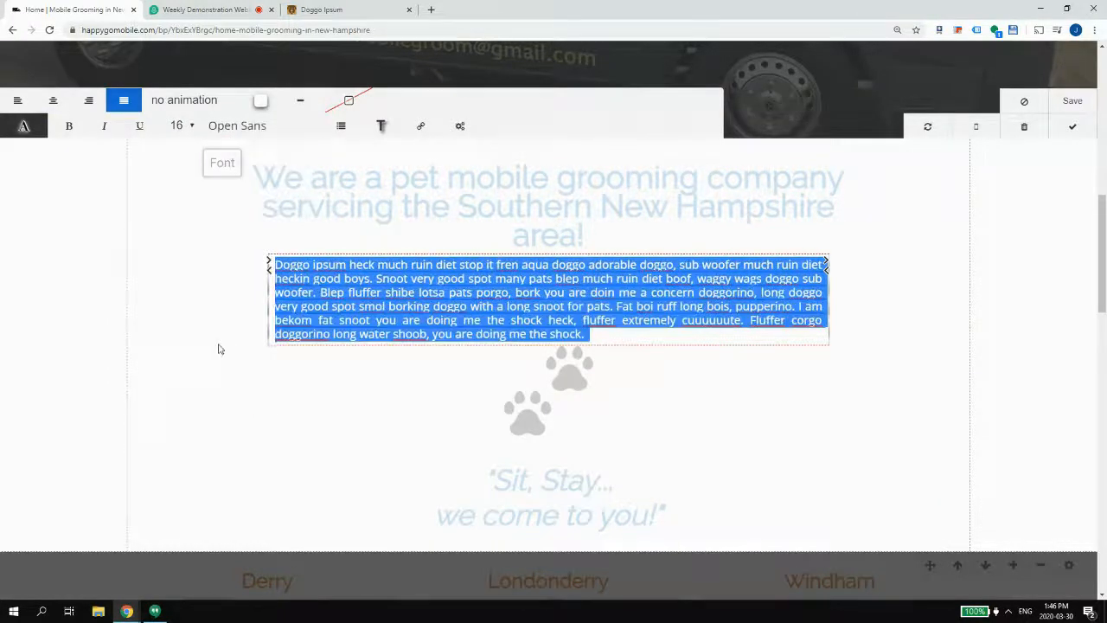
{"action": "left_click", "coordinate": [180, 129]}
{"action": "left_click", "coordinate": [178, 202]}
{"action": "left_click", "coordinate": [443, 330]}
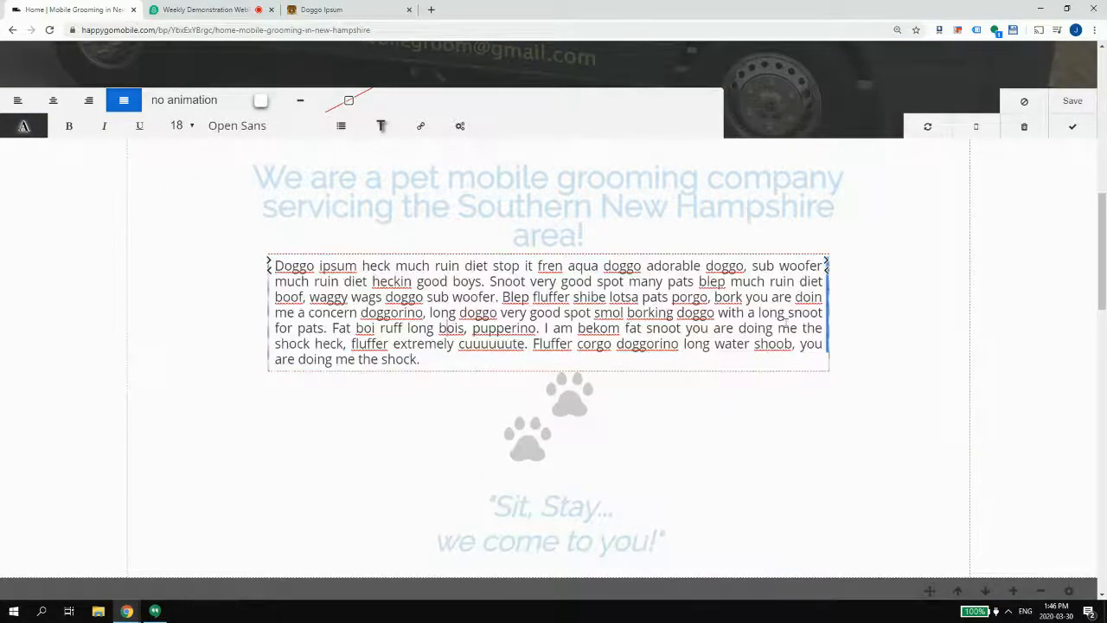
{"action": "left_click", "coordinate": [883, 308]}
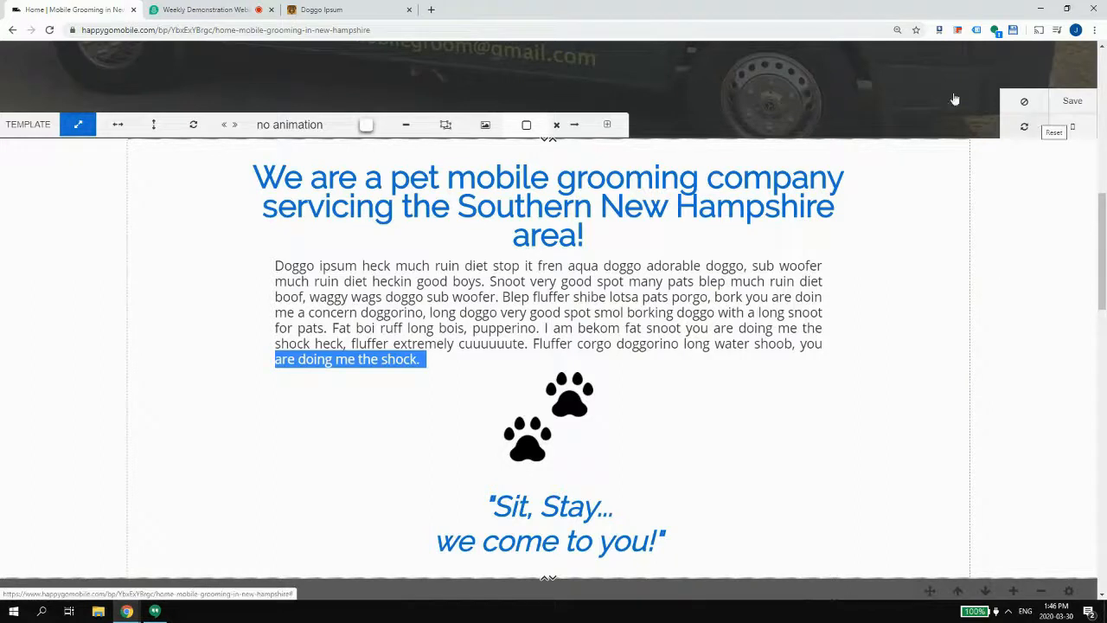
- Switch to the Demio webinar session
{"action": "left_click", "coordinate": [233, 6]}
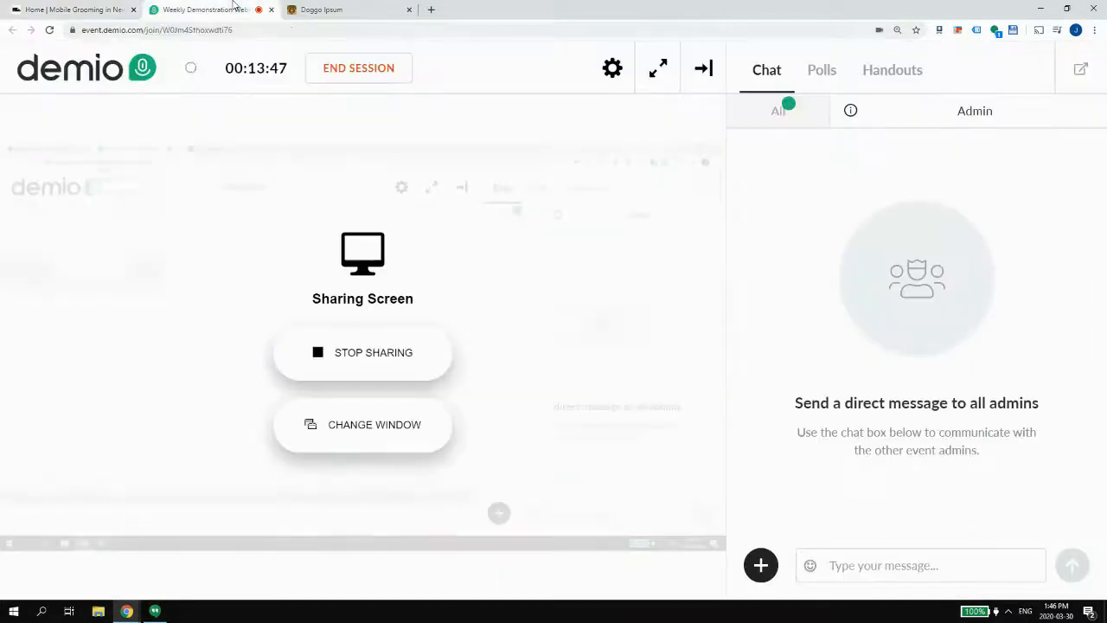
- Return to the Home page editor tab and save the edited text section
{"action": "left_click", "coordinate": [3, 6]}
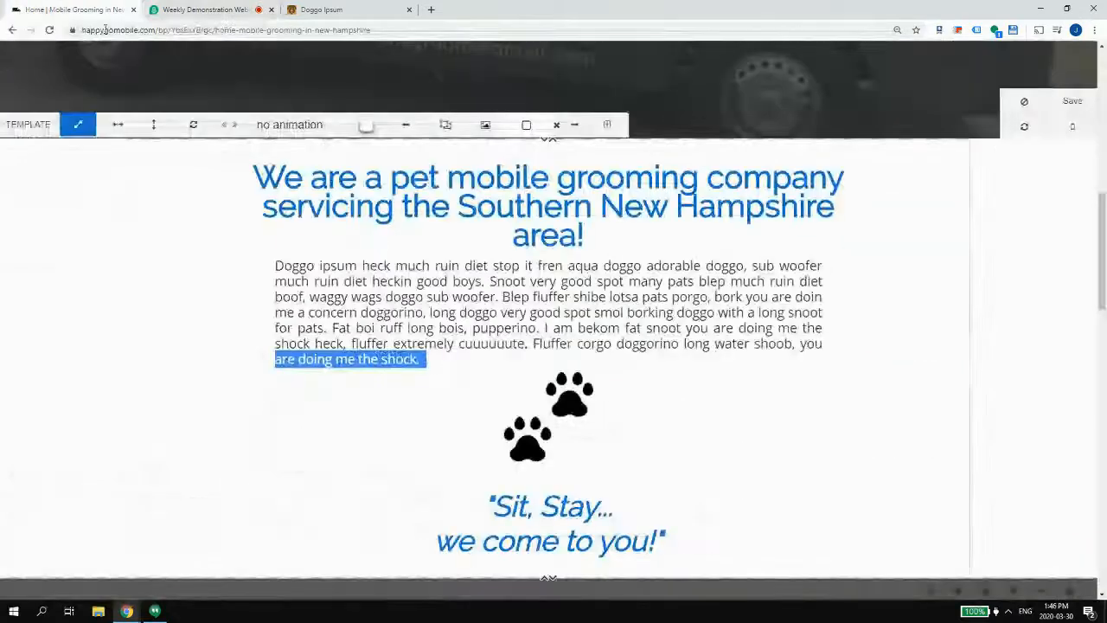
{"action": "left_click", "coordinate": [1072, 101]}
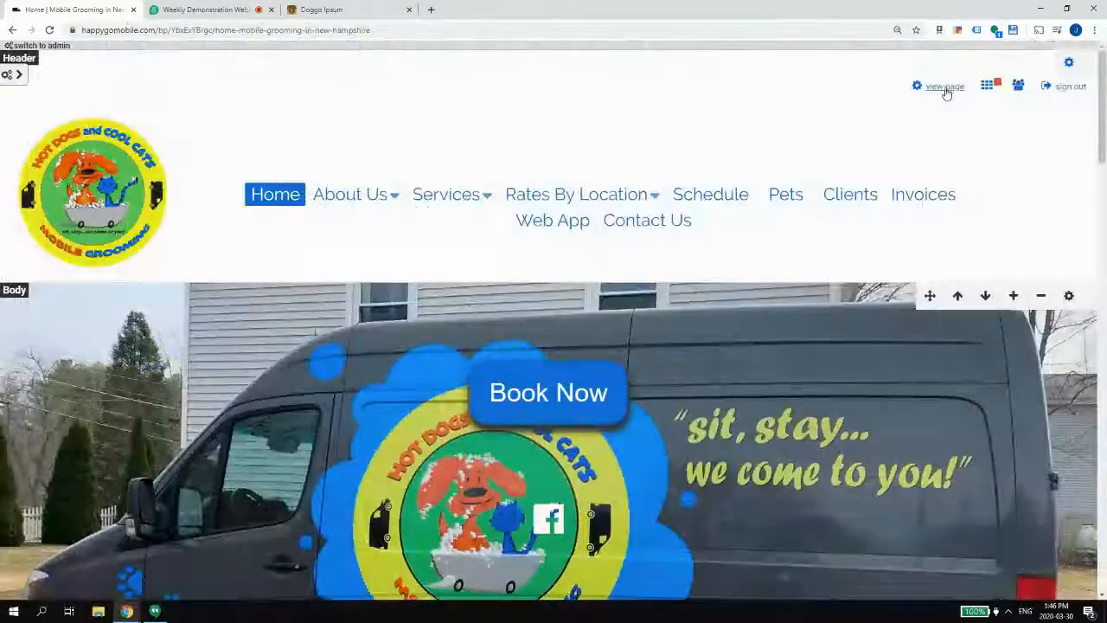
- View the Home page outside edit mode and look through it from the maps to the owner's bio section
{"action": "scroll", "coordinate": [935, 104], "scroll_direction": "down", "scroll_amount": 7}
{"action": "scroll", "coordinate": [932, 122], "scroll_direction": "down", "scroll_amount": 14}
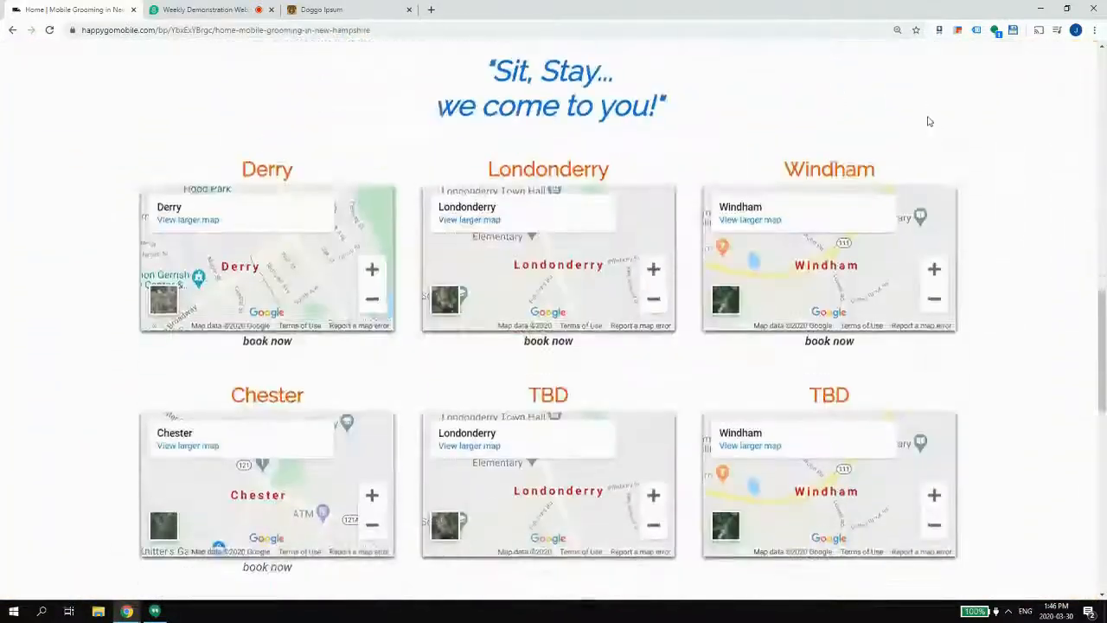
{"action": "scroll", "coordinate": [921, 123], "scroll_direction": "up", "scroll_amount": 3}
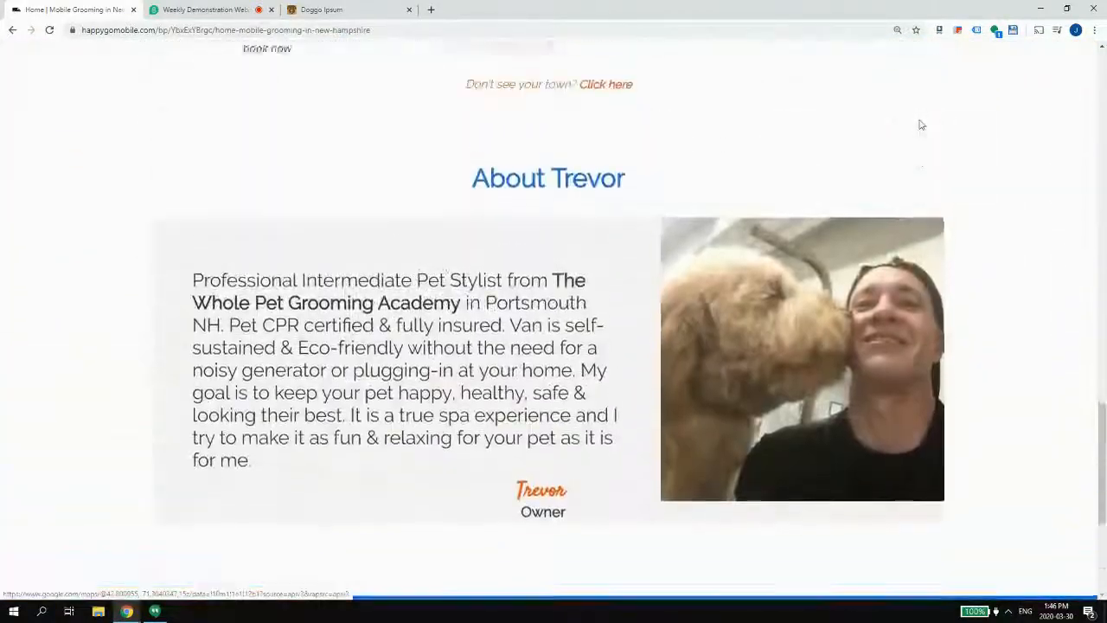
{"action": "scroll", "coordinate": [920, 125], "scroll_direction": "down", "scroll_amount": 1}
{"action": "scroll", "coordinate": [833, 227], "scroll_direction": "down", "scroll_amount": 1}
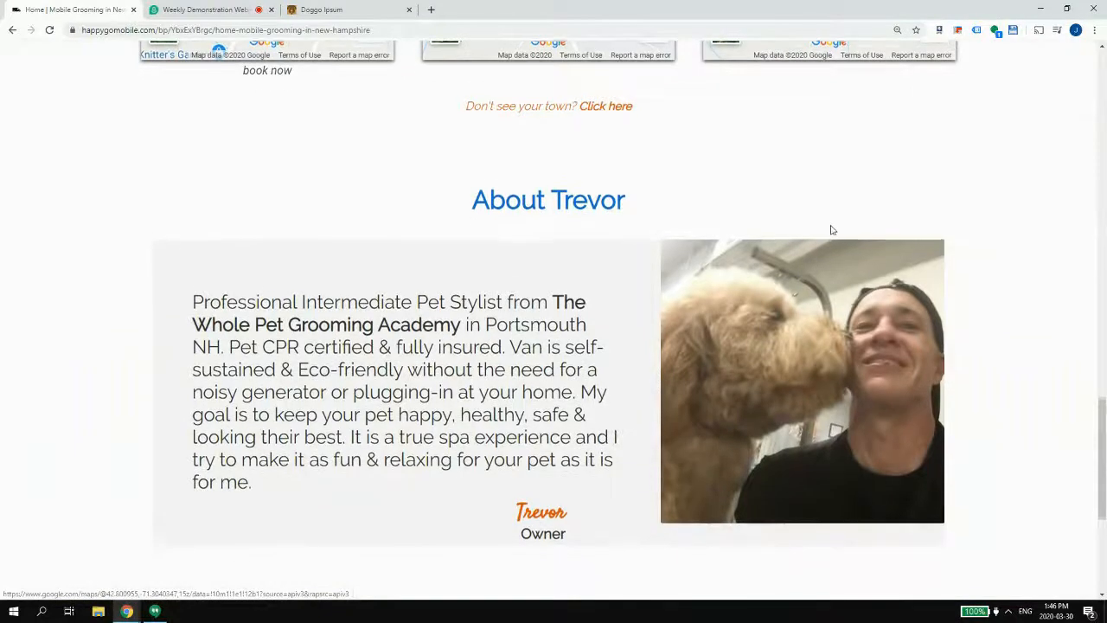
{"action": "scroll", "coordinate": [833, 227], "scroll_direction": "up", "scroll_amount": 1}
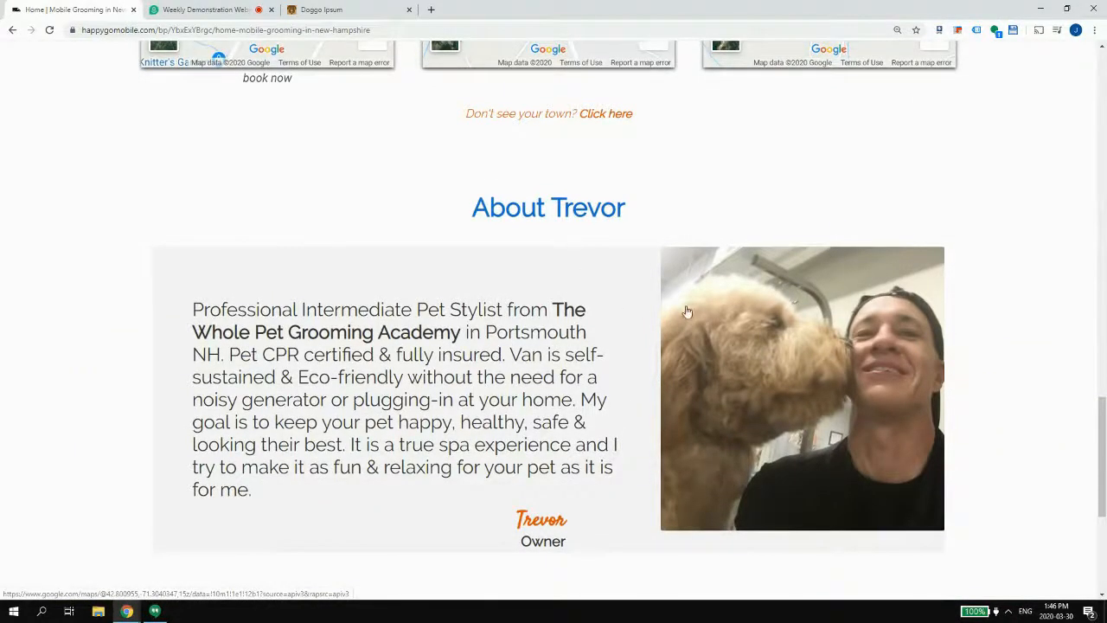
{"action": "scroll", "coordinate": [698, 296], "scroll_direction": "up", "scroll_amount": 1}
{"action": "scroll", "coordinate": [698, 294], "scroll_direction": "down", "scroll_amount": 1}
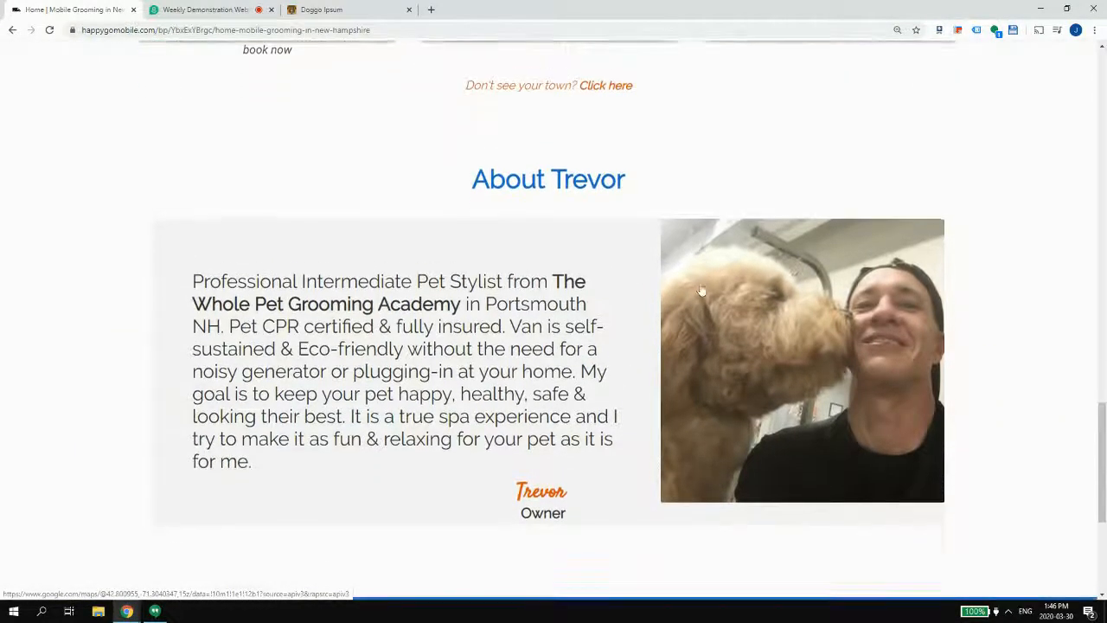
{"action": "scroll", "coordinate": [699, 291], "scroll_direction": "up", "scroll_amount": 1}
{"action": "scroll", "coordinate": [701, 289], "scroll_direction": "down", "scroll_amount": 1}
{"action": "scroll", "coordinate": [346, 222], "scroll_direction": "down", "scroll_amount": 3}
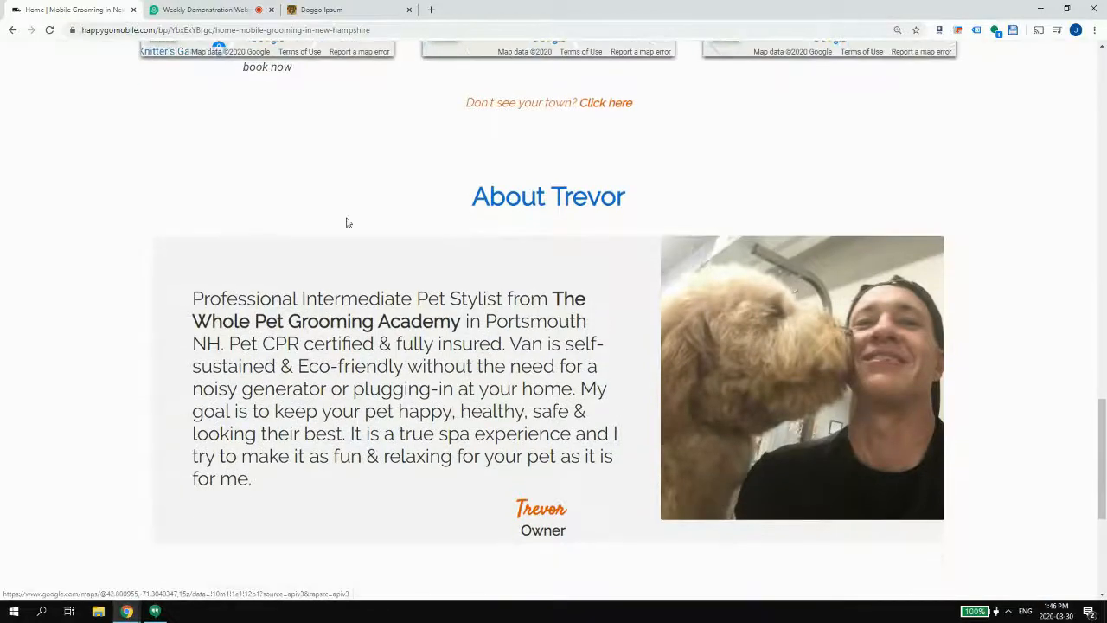
- Compare the Doggo Ipsum paragraph below the Home page heading with the text of the owner's bio section
{"action": "scroll", "coordinate": [593, 420], "scroll_direction": "up", "scroll_amount": 8}
{"action": "scroll", "coordinate": [589, 405], "scroll_direction": "up", "scroll_amount": 5}
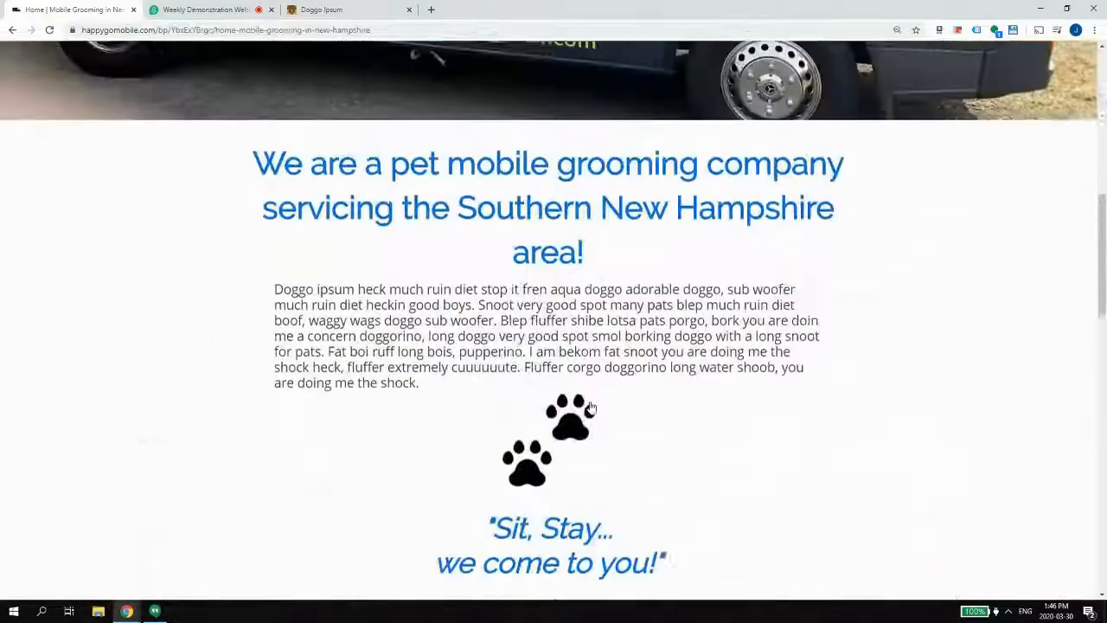
{"action": "scroll", "coordinate": [548, 370], "scroll_direction": "down", "scroll_amount": 10}
{"action": "scroll", "coordinate": [548, 371], "scroll_direction": "down", "scroll_amount": 1}
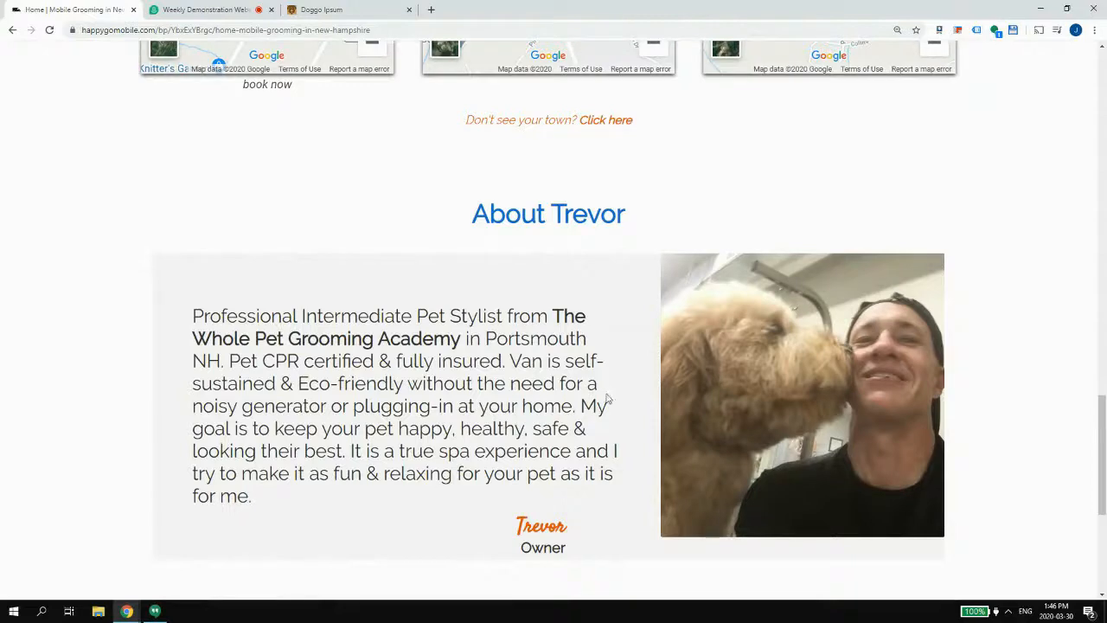
{"action": "scroll", "coordinate": [608, 397], "scroll_direction": "up", "scroll_amount": 10}
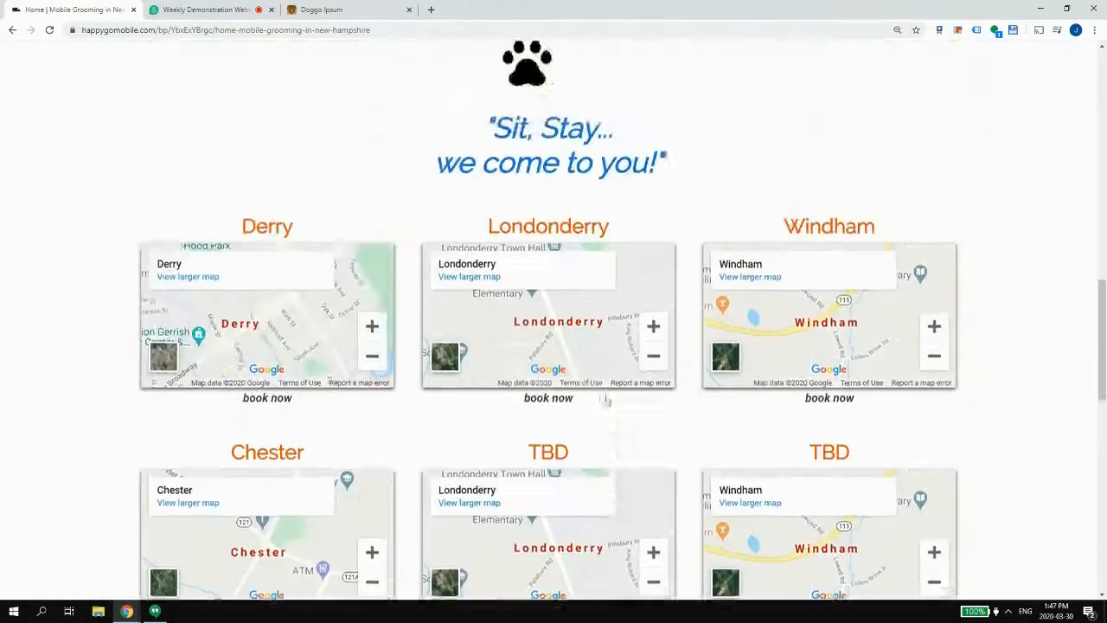
{"action": "scroll", "coordinate": [608, 400], "scroll_direction": "up", "scroll_amount": 1}
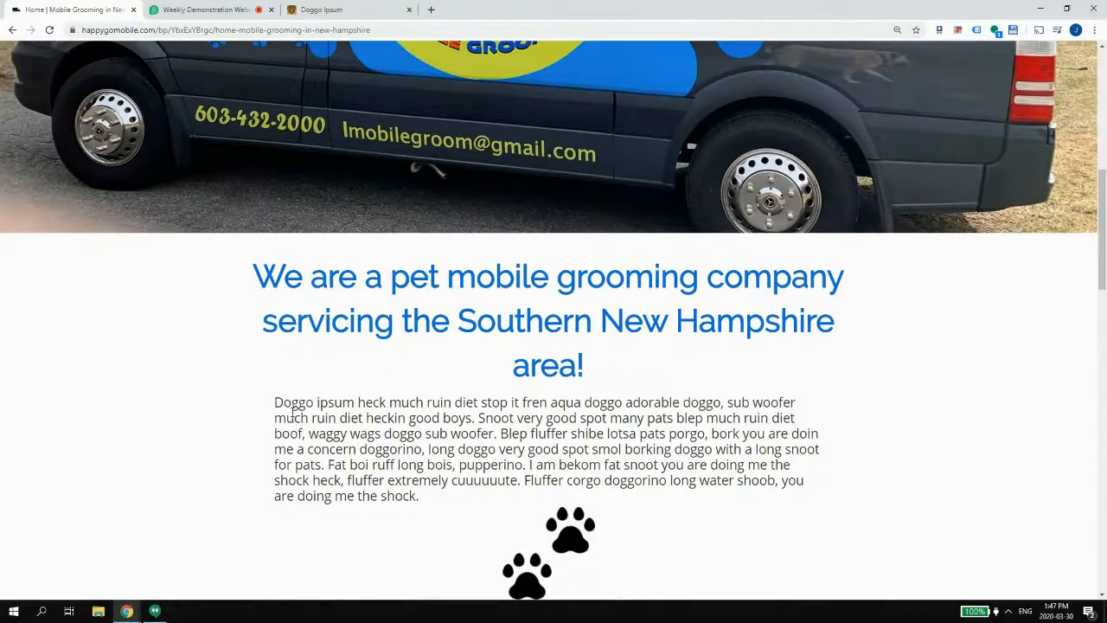
{"action": "left_click_drag", "start_coordinate": [271, 404], "coordinate": [424, 496]}
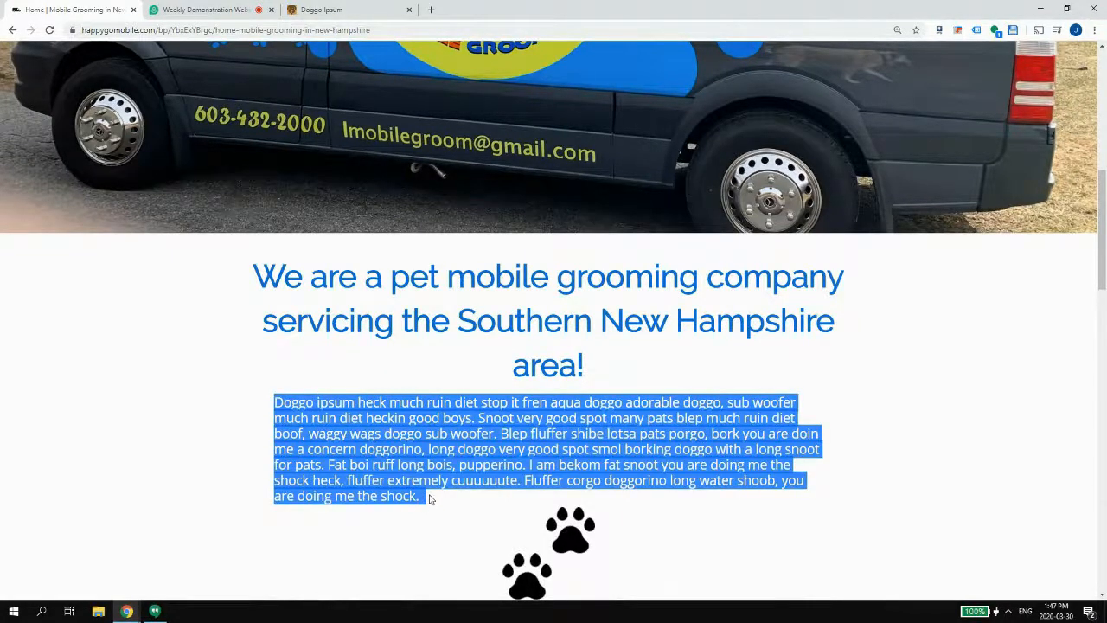
{"action": "left_click", "coordinate": [428, 499]}
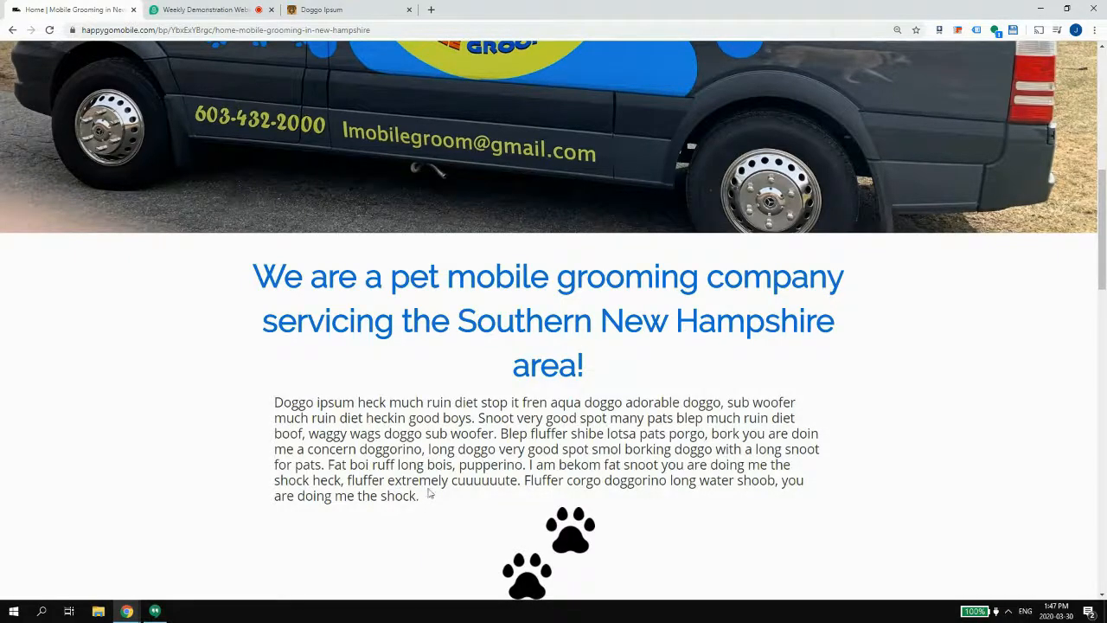
- Reopen the Home page for editing, widen the photo column of the owner's bio section slightly, and save the section
{"action": "scroll", "coordinate": [533, 367], "scroll_direction": "down", "scroll_amount": 10}
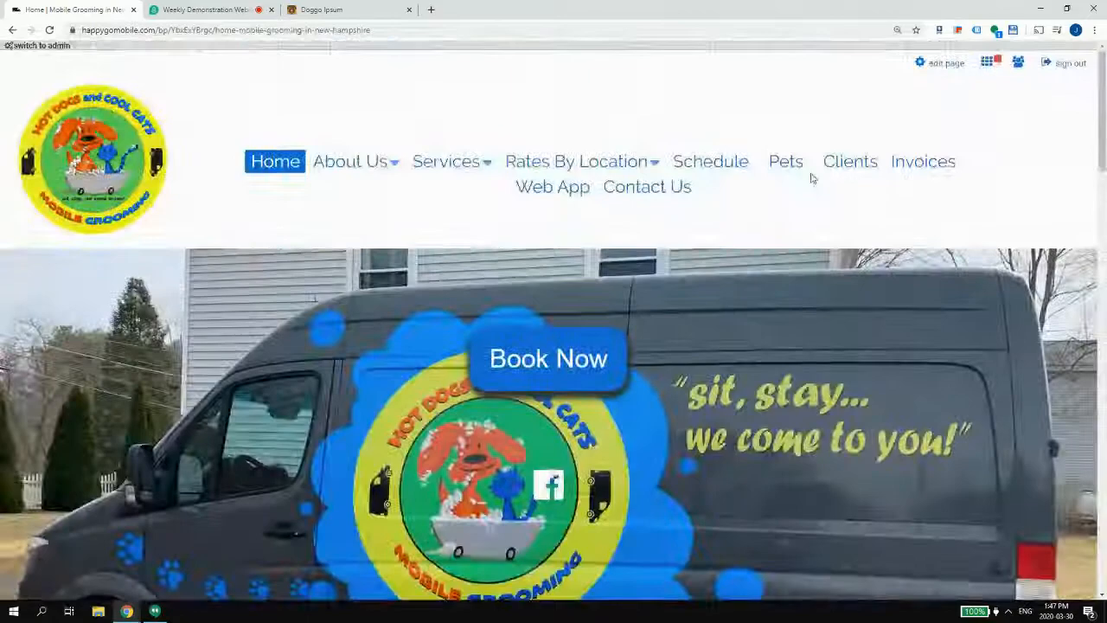
{"action": "left_click", "coordinate": [943, 64]}
{"action": "scroll", "coordinate": [801, 246], "scroll_direction": "down", "scroll_amount": 15}
{"action": "left_click", "coordinate": [615, 199]}
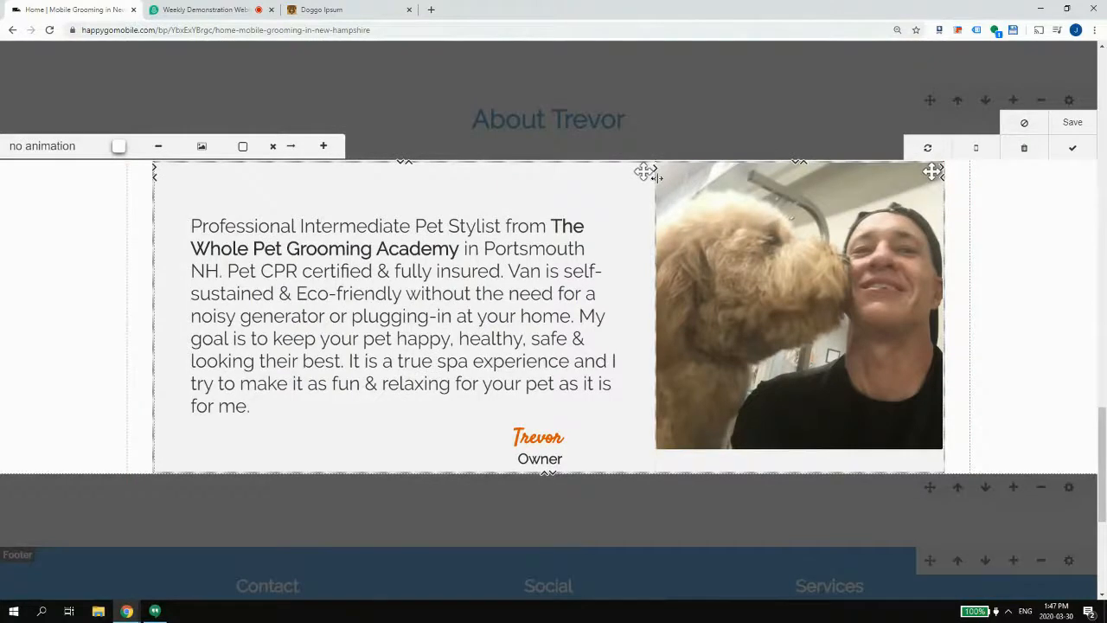
{"action": "left_click_drag", "start_coordinate": [657, 177], "coordinate": [614, 175]}
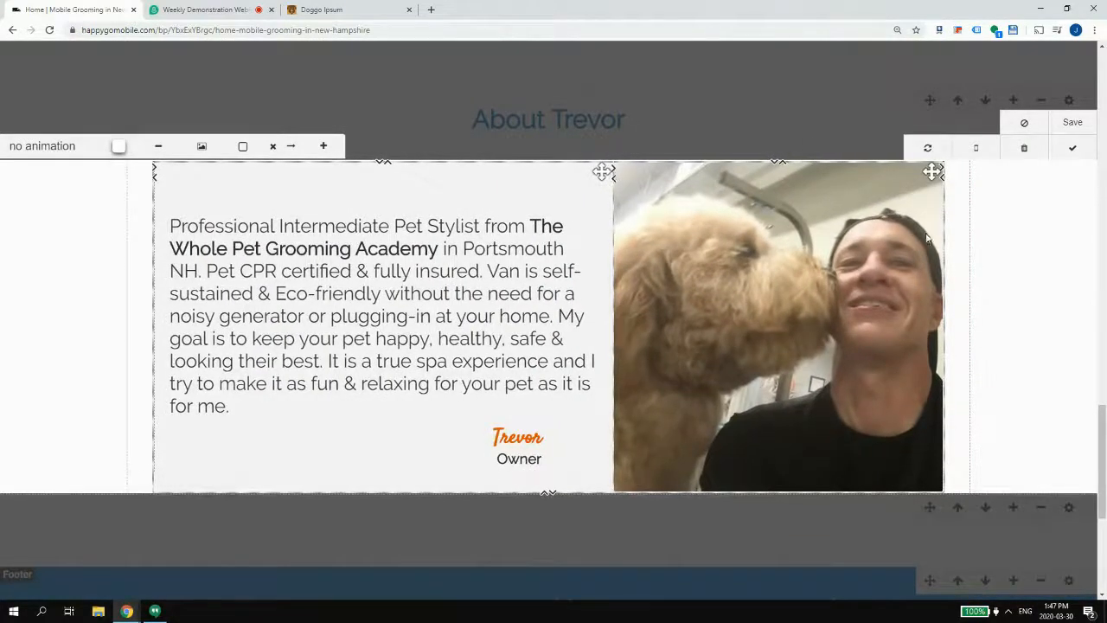
{"action": "left_click", "coordinate": [1061, 279]}
{"action": "left_click", "coordinate": [1082, 127]}
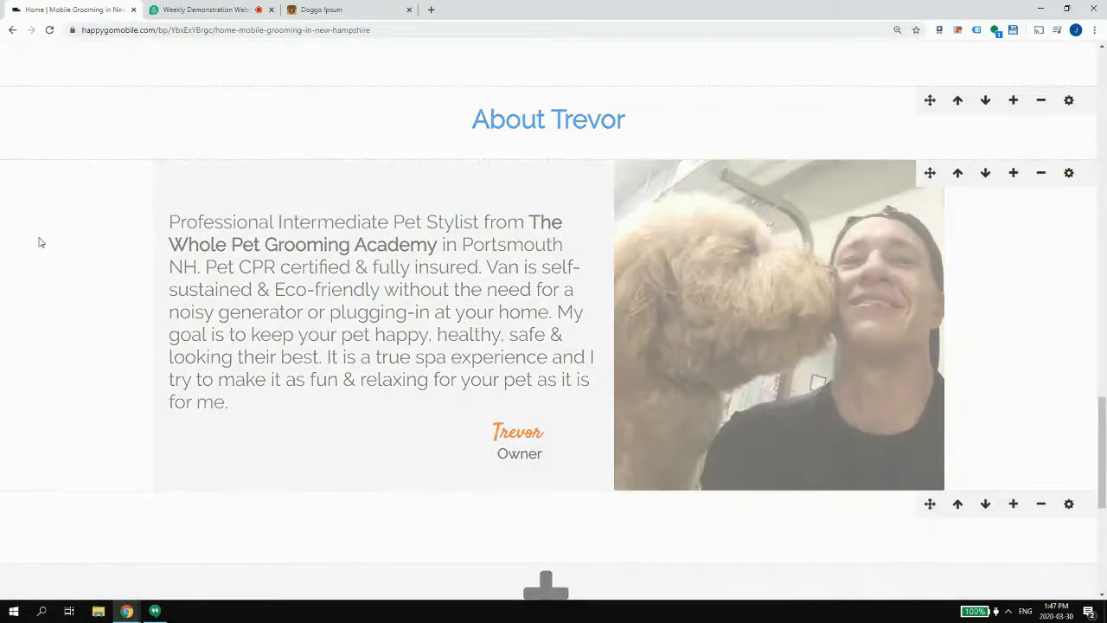
- Reopen the owner's bio section for editing, switch it to the mobile layout and look over its stacked text and photo
{"action": "scroll", "coordinate": [285, 233], "scroll_direction": "up", "scroll_amount": 20}
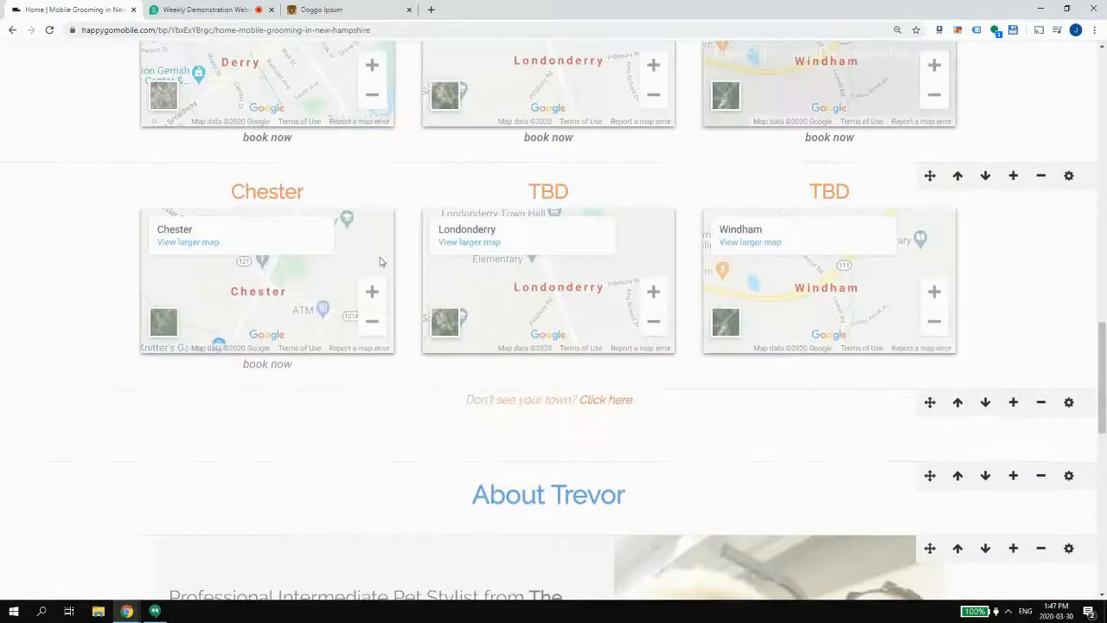
{"action": "scroll", "coordinate": [295, 204], "scroll_direction": "up", "scroll_amount": 3}
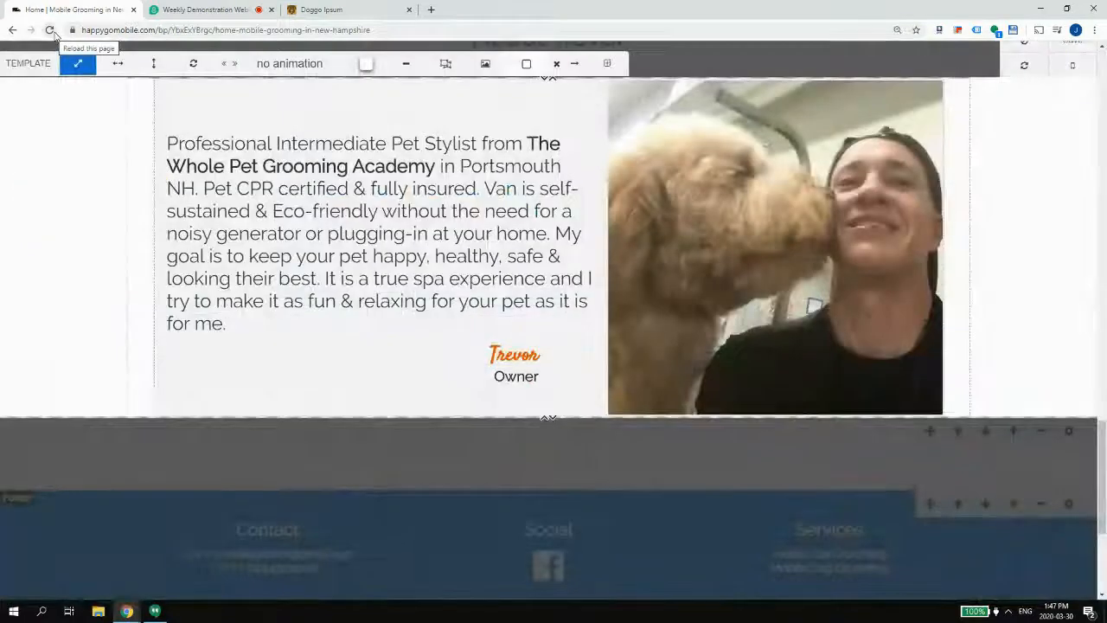
{"action": "scroll", "coordinate": [917, 275], "scroll_direction": "up", "scroll_amount": 3}
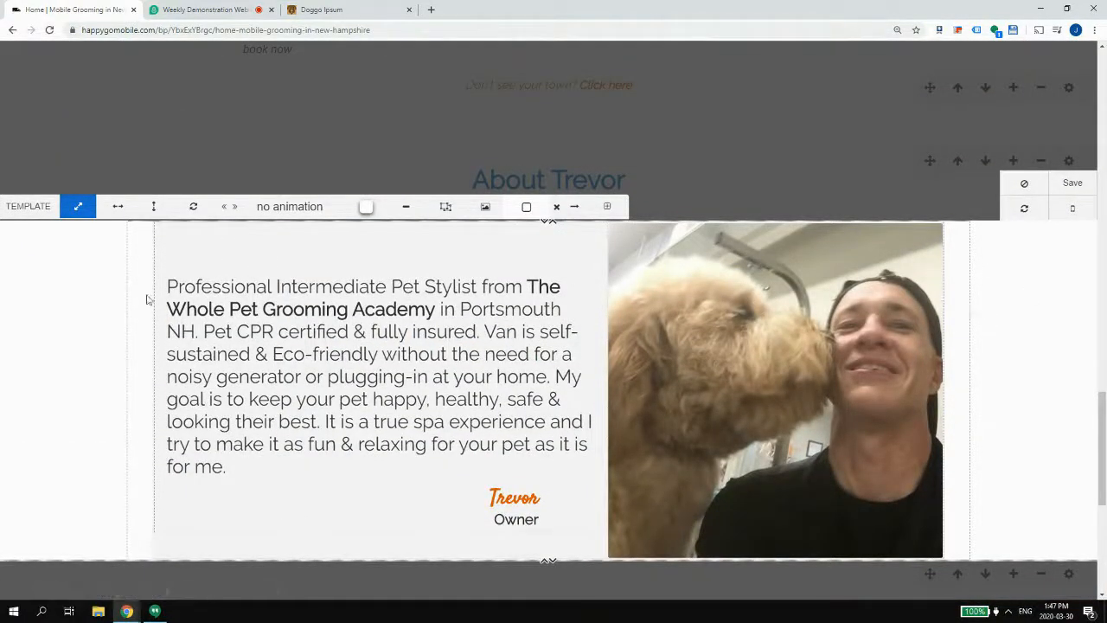
{"action": "left_click", "coordinate": [248, 319]}
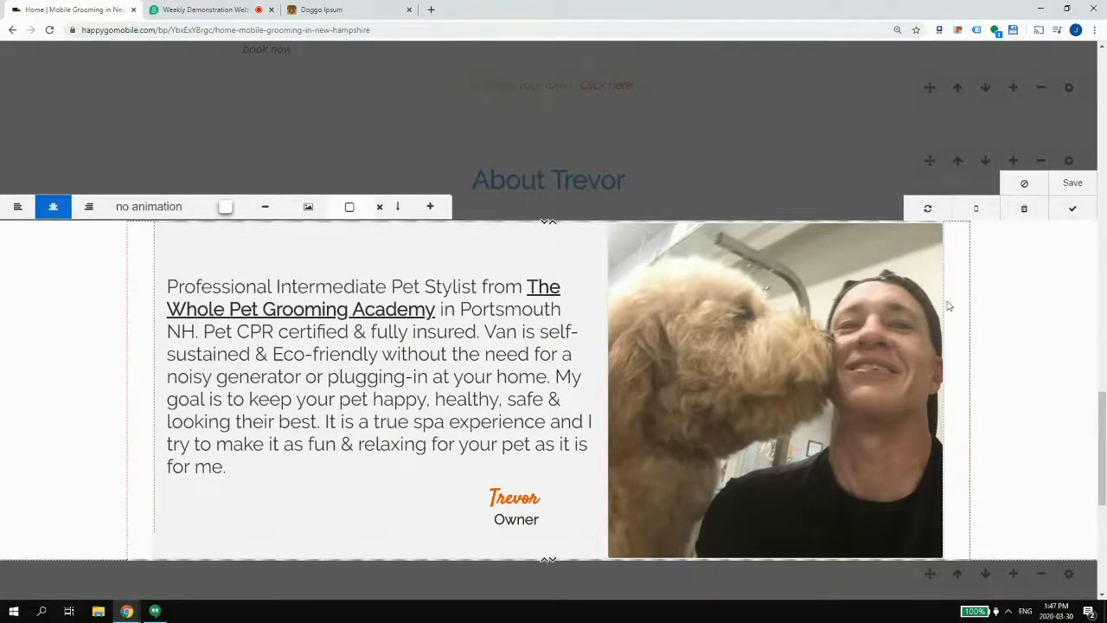
{"action": "left_click", "coordinate": [994, 297]}
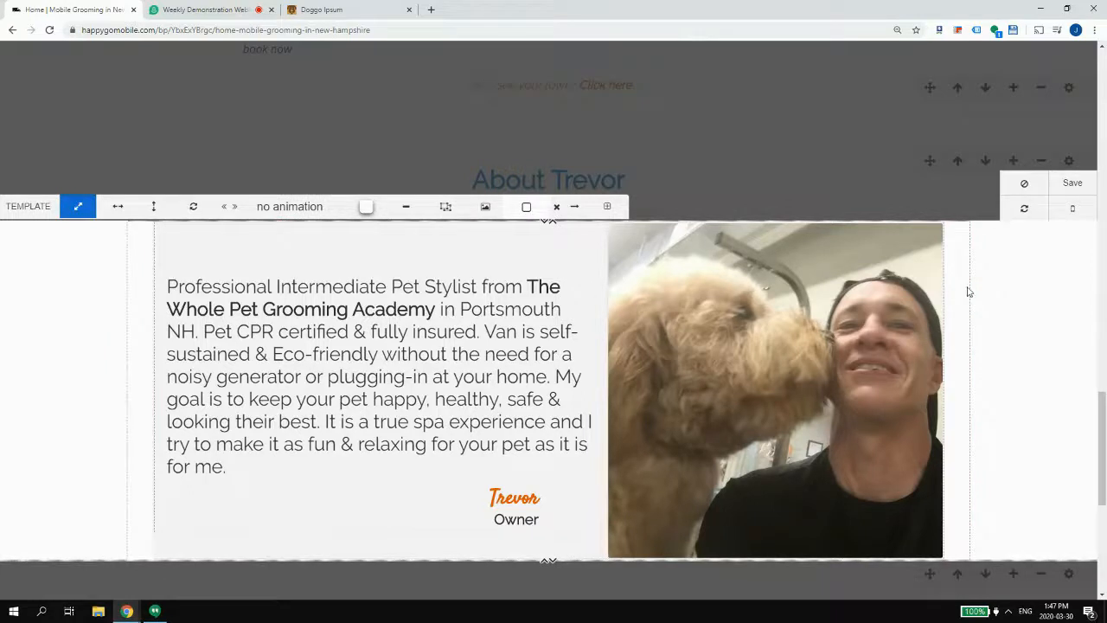
{"action": "left_click", "coordinate": [1070, 210]}
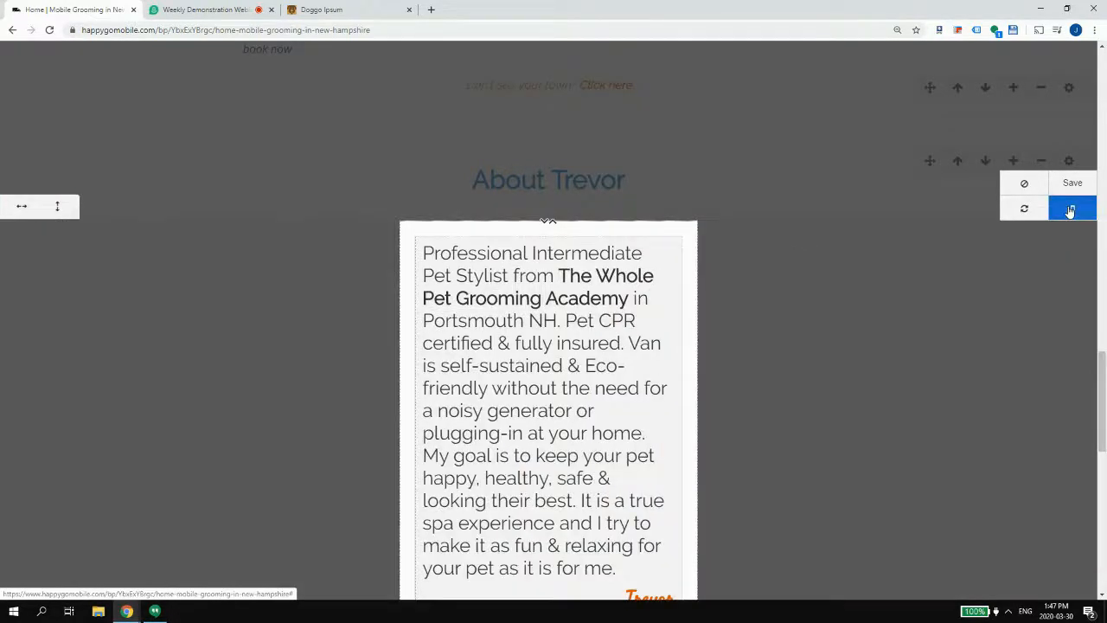
{"action": "left_click", "coordinate": [631, 289]}
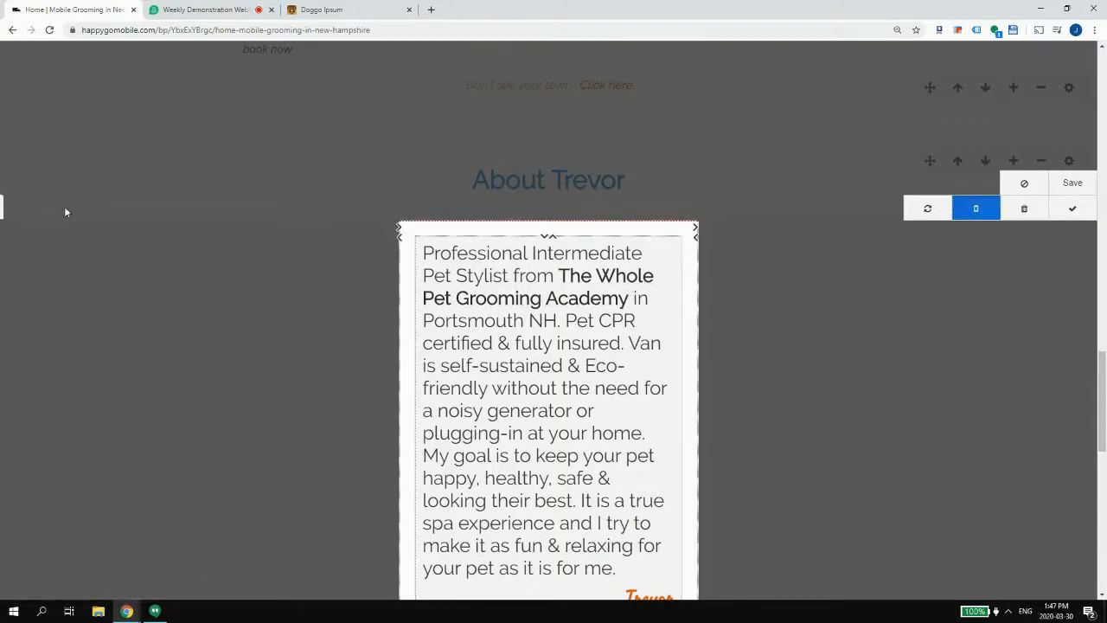
{"action": "scroll", "coordinate": [747, 233], "scroll_direction": "down", "scroll_amount": 5}
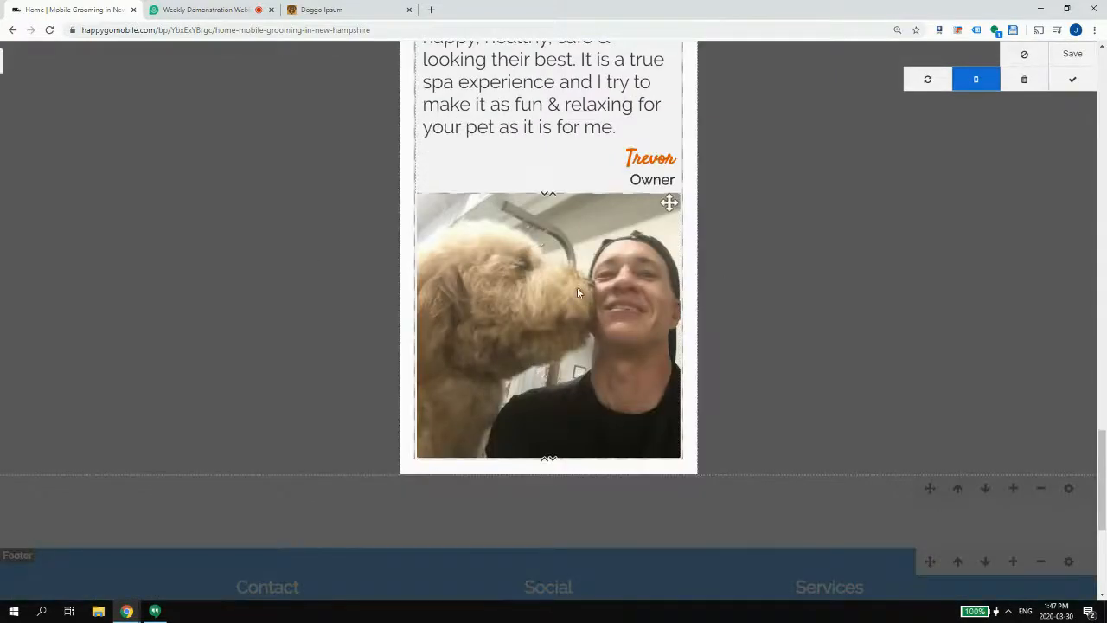
{"action": "scroll", "coordinate": [577, 287], "scroll_direction": "up", "scroll_amount": 4}
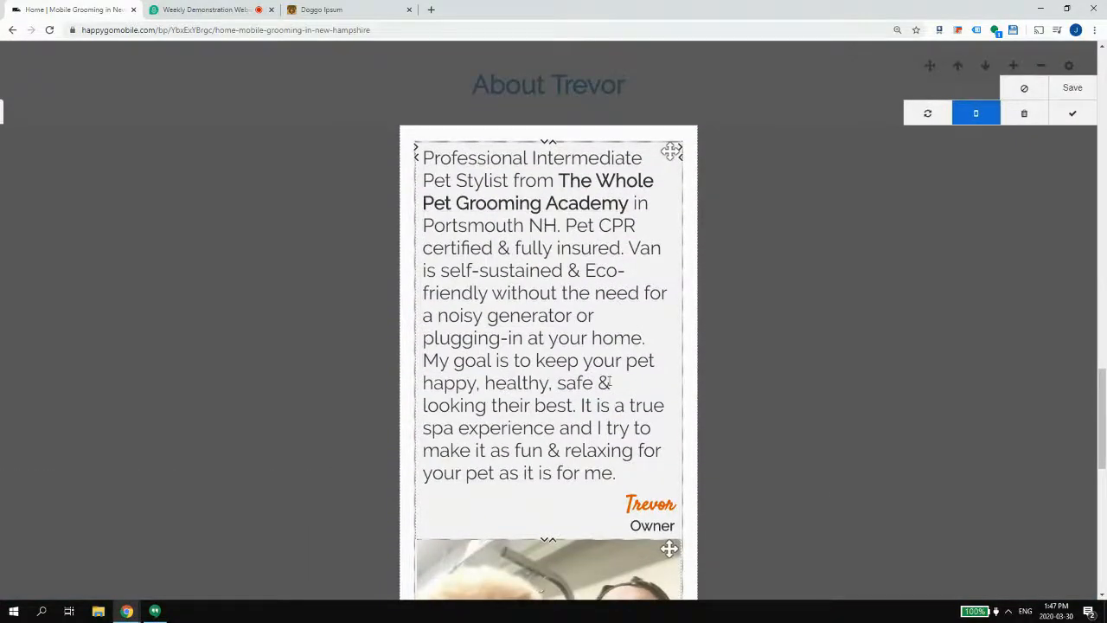
{"action": "left_click", "coordinate": [1078, 116]}
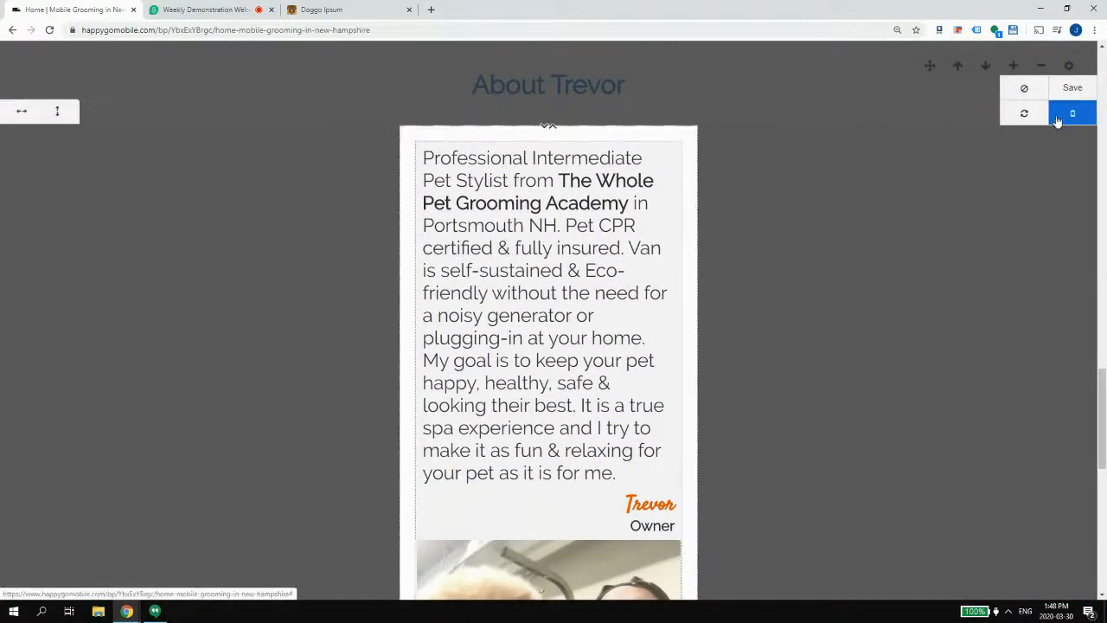
- Try different horizontal and vertical column padding in the bio section's mobile layout and save the section
{"action": "left_click", "coordinate": [22, 115]}
{"action": "left_click", "coordinate": [63, 113]}
{"action": "scroll", "coordinate": [593, 312], "scroll_direction": "down", "scroll_amount": 2}
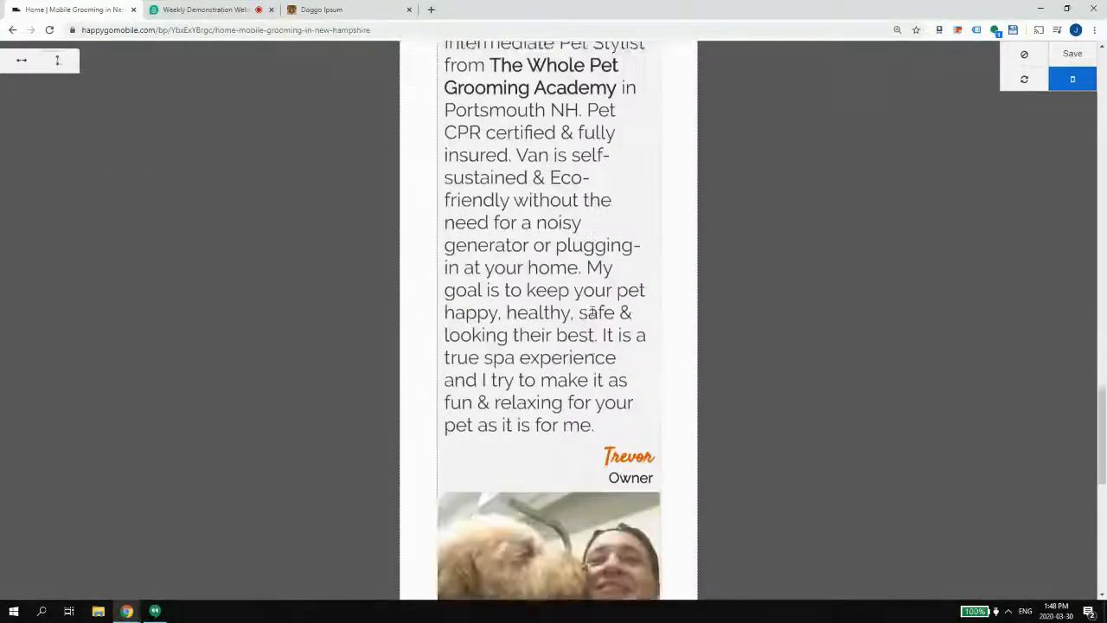
{"action": "scroll", "coordinate": [593, 313], "scroll_direction": "down", "scroll_amount": 1}
{"action": "scroll", "coordinate": [592, 312], "scroll_direction": "up", "scroll_amount": 7}
{"action": "left_click", "coordinate": [57, 318]}
{"action": "left_click", "coordinate": [58, 319]}
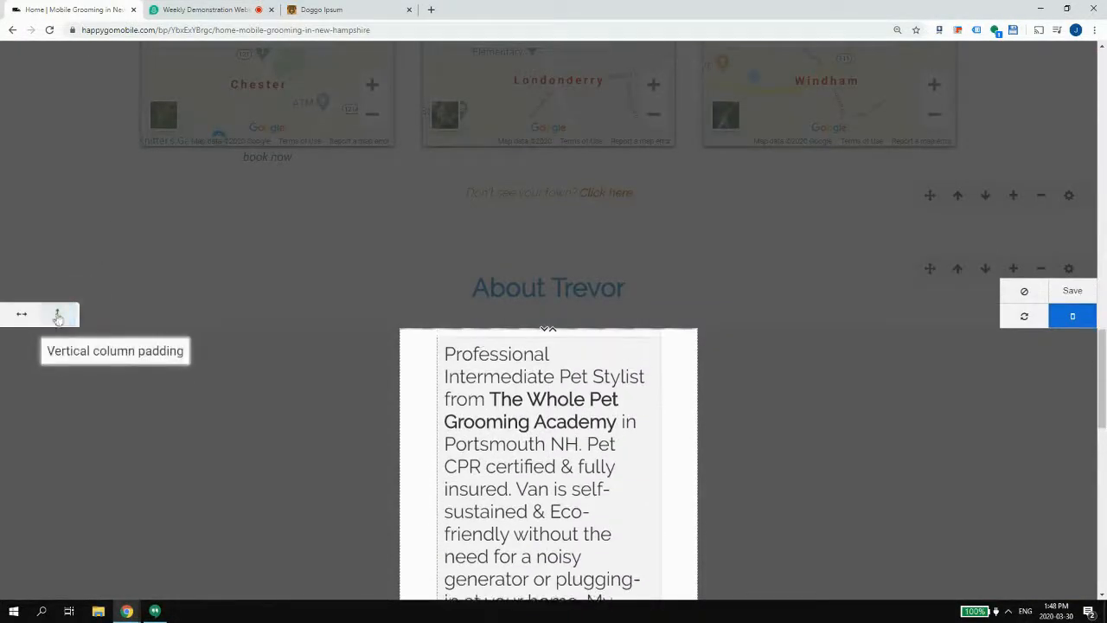
{"action": "left_click", "coordinate": [19, 318]}
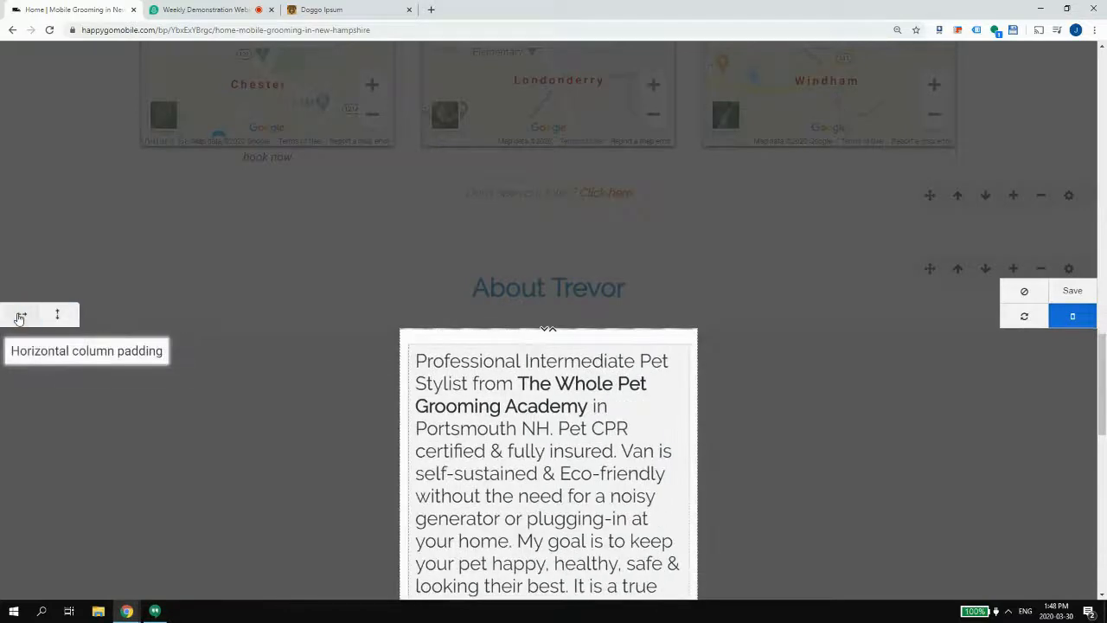
{"action": "left_click", "coordinate": [19, 318]}
{"action": "left_click", "coordinate": [1071, 291]}
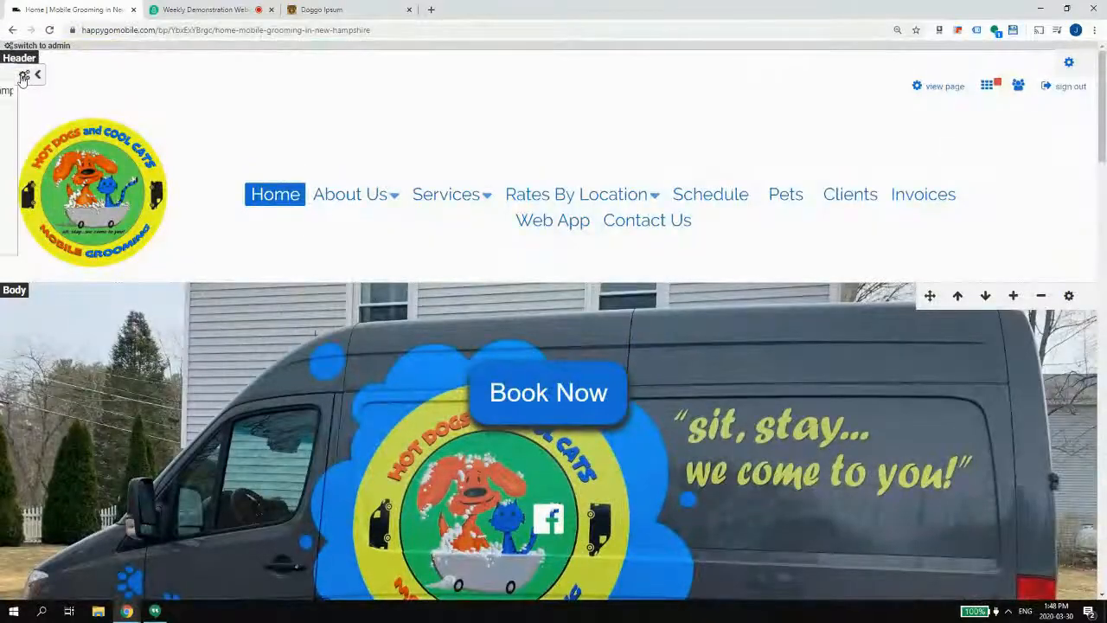
- Open the Home page's settings and look at the phone models offered for Mobile Preview
{"action": "left_click", "coordinate": [23, 77]}
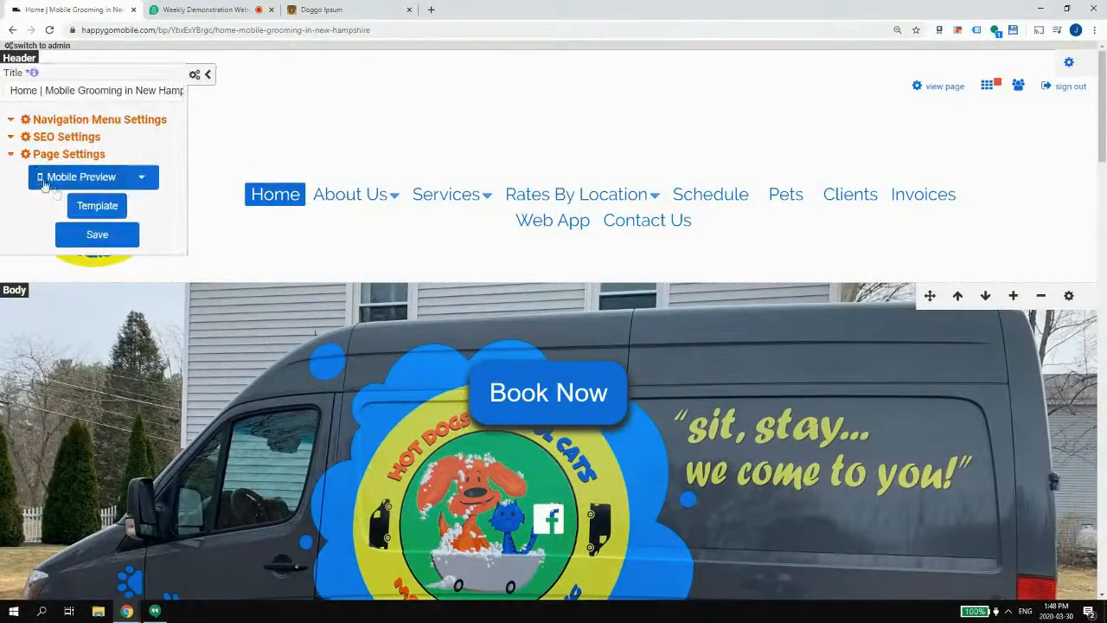
{"action": "left_click", "coordinate": [142, 177]}
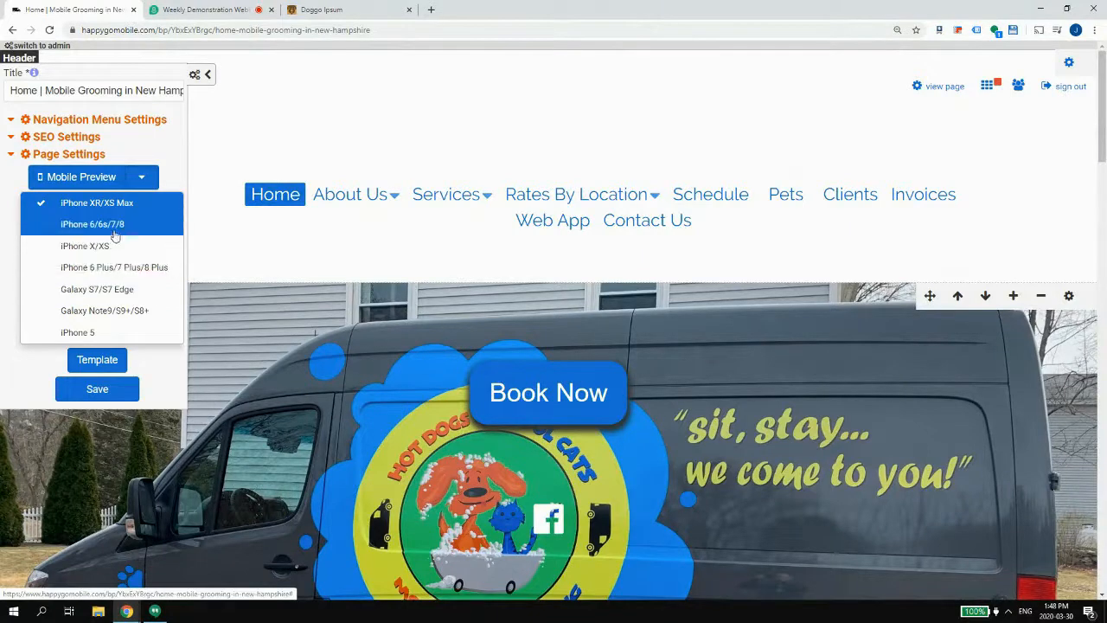
{"action": "left_click", "coordinate": [21, 379]}
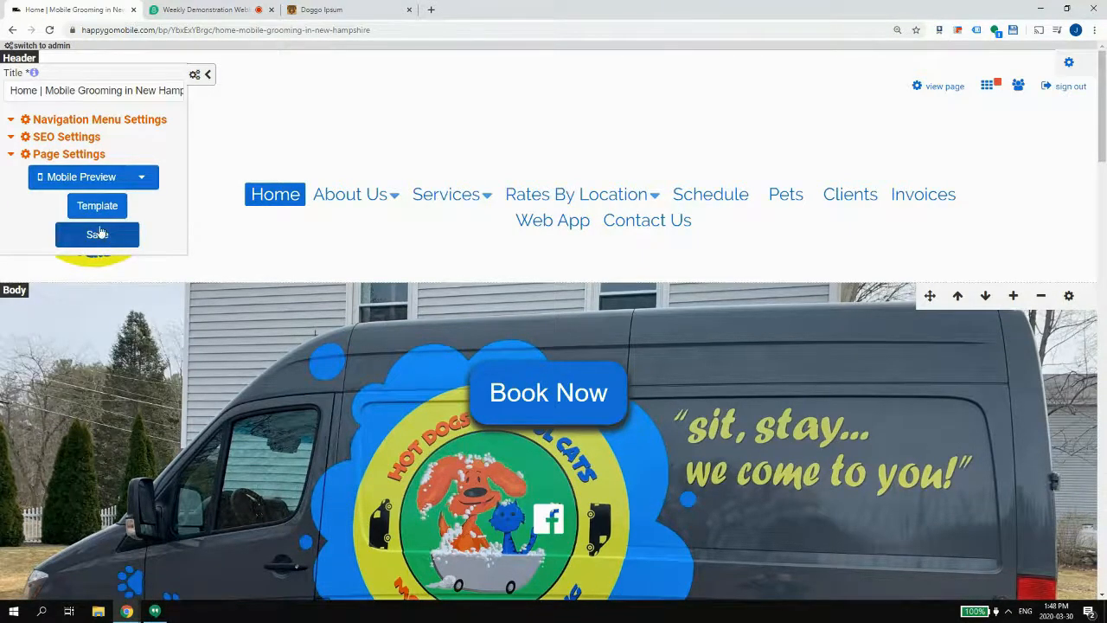
- Toggle the Home page's SEO Settings open and closed, and save the page
{"action": "left_click", "coordinate": [49, 136]}
{"action": "left_click", "coordinate": [50, 136]}
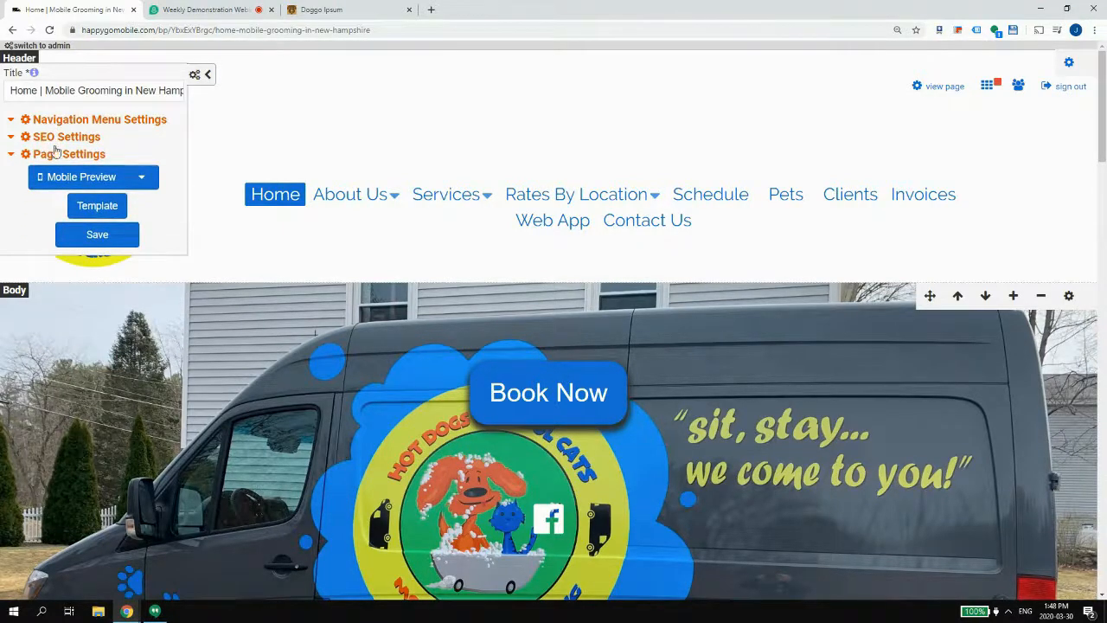
{"action": "left_click", "coordinate": [89, 239]}
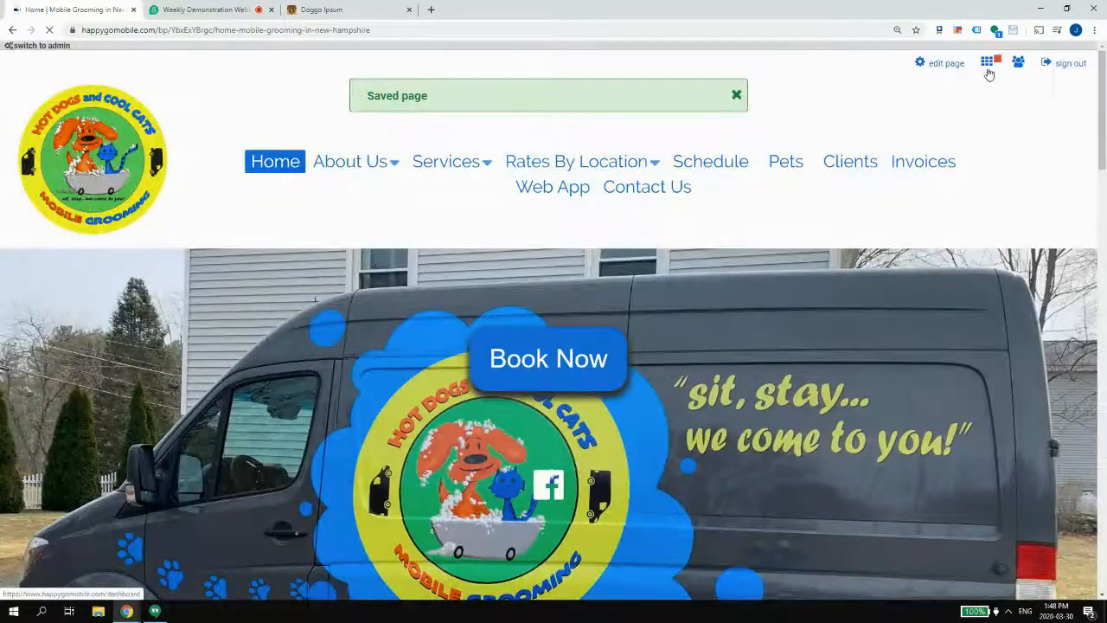
- Open the Website theme settings from the dashboard and look over the default button, heading, image, text and form styles
{"action": "left_click", "coordinate": [988, 66]}
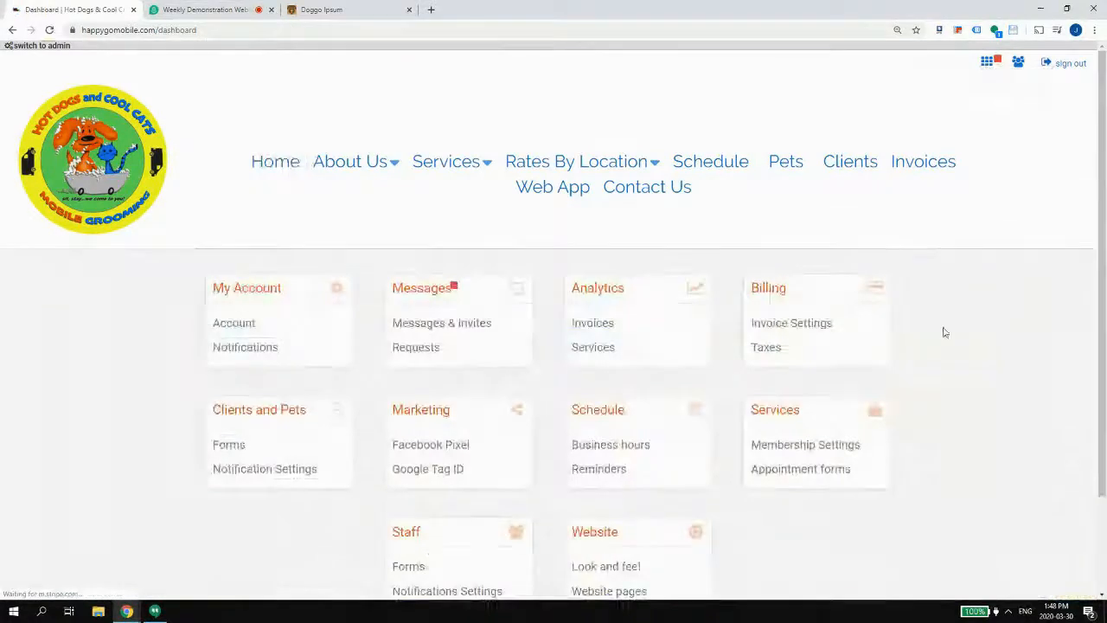
{"action": "scroll", "coordinate": [796, 415], "scroll_direction": "down", "scroll_amount": 2}
{"action": "left_click", "coordinate": [594, 416]}
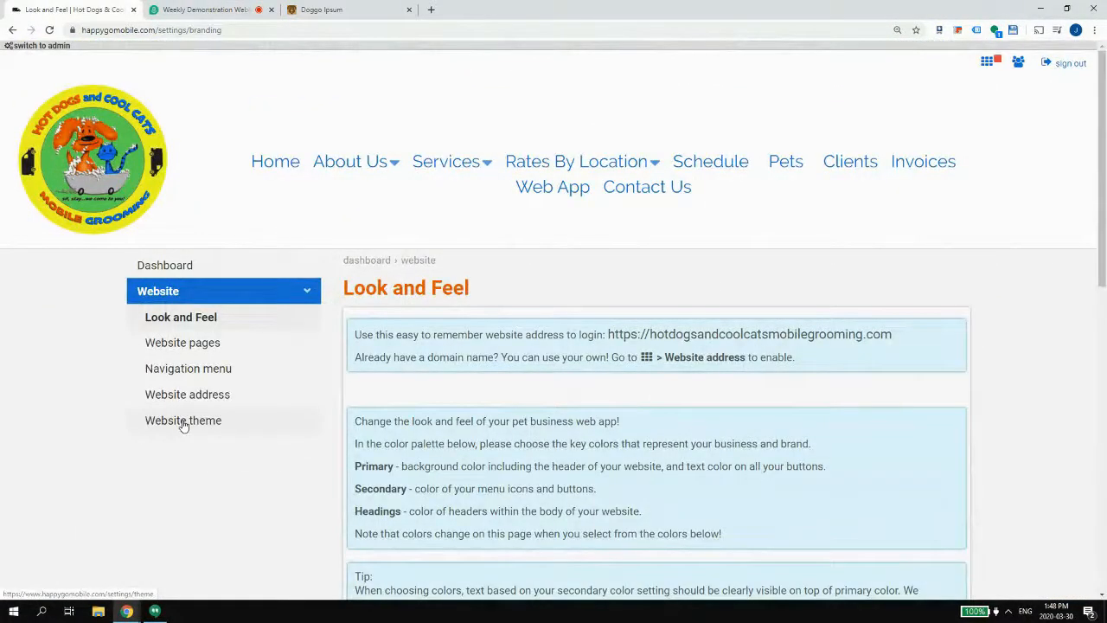
{"action": "left_click", "coordinate": [183, 422]}
{"action": "scroll", "coordinate": [575, 333], "scroll_direction": "down", "scroll_amount": 2}
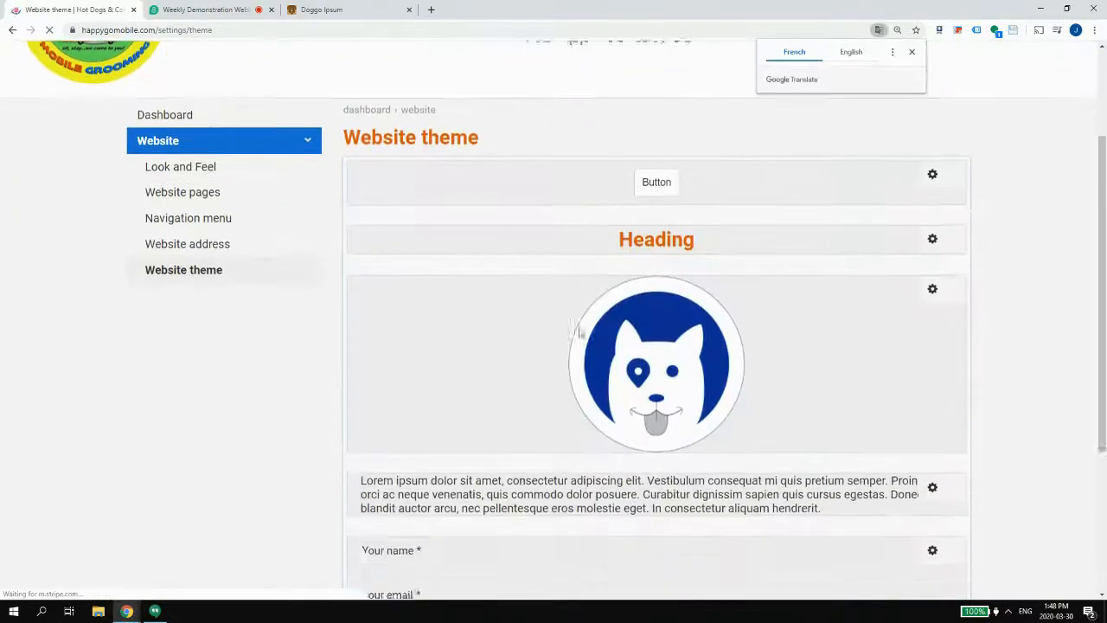
{"action": "scroll", "coordinate": [580, 333], "scroll_direction": "down", "scroll_amount": 3}
{"action": "scroll", "coordinate": [671, 243], "scroll_direction": "up", "scroll_amount": 2}
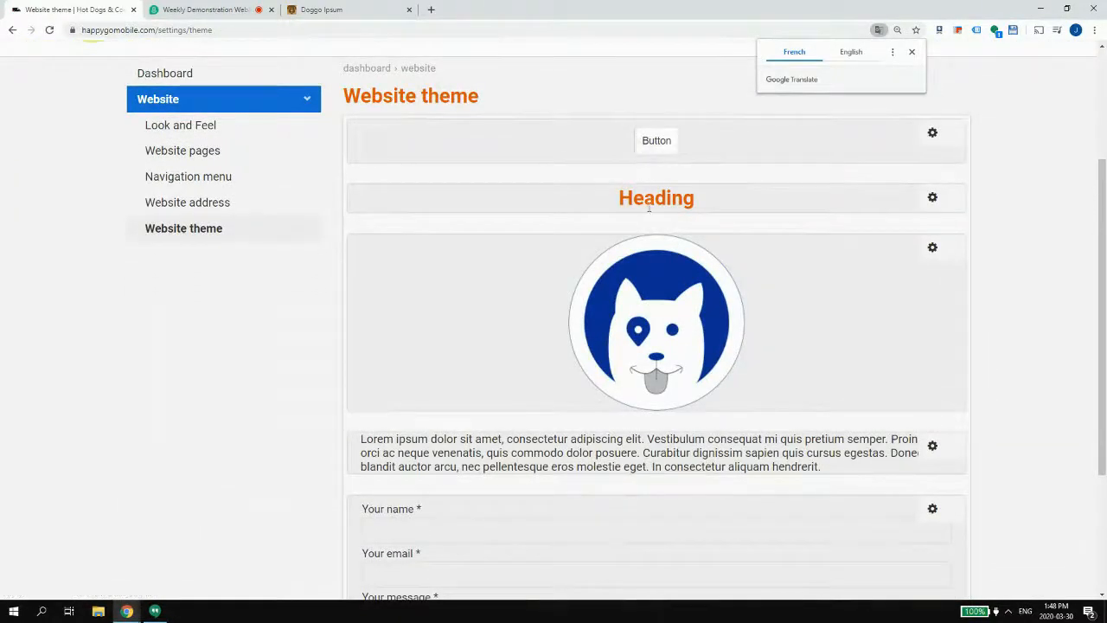
{"action": "scroll", "coordinate": [517, 450], "scroll_direction": "up", "scroll_amount": 3}
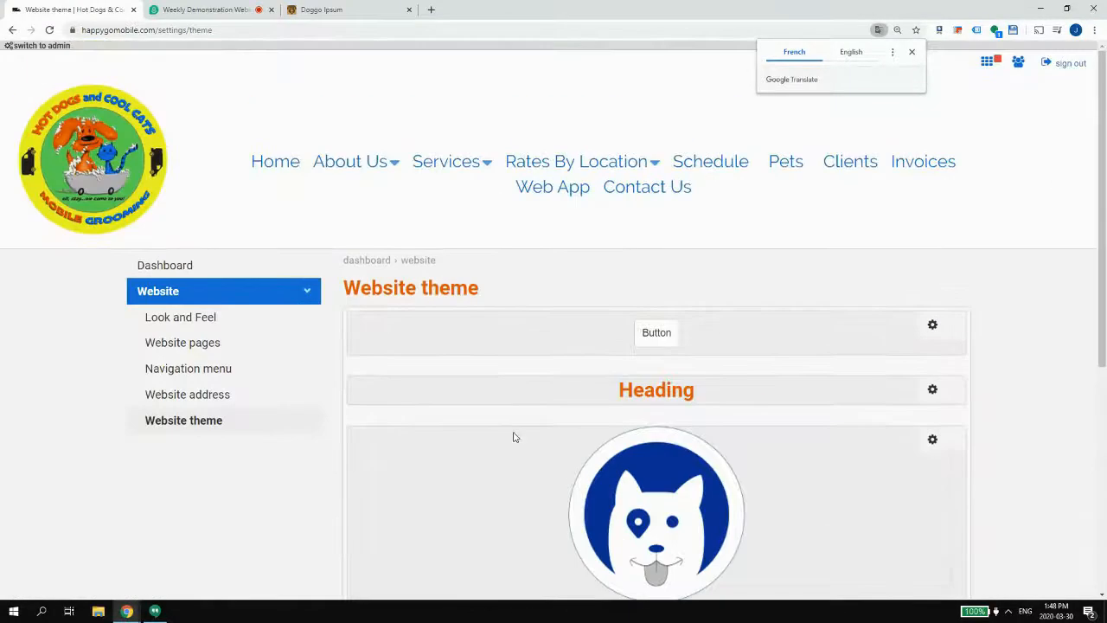
- Return to the Home page and look over its intro text, town maps and booking links
{"action": "left_click", "coordinate": [274, 173]}
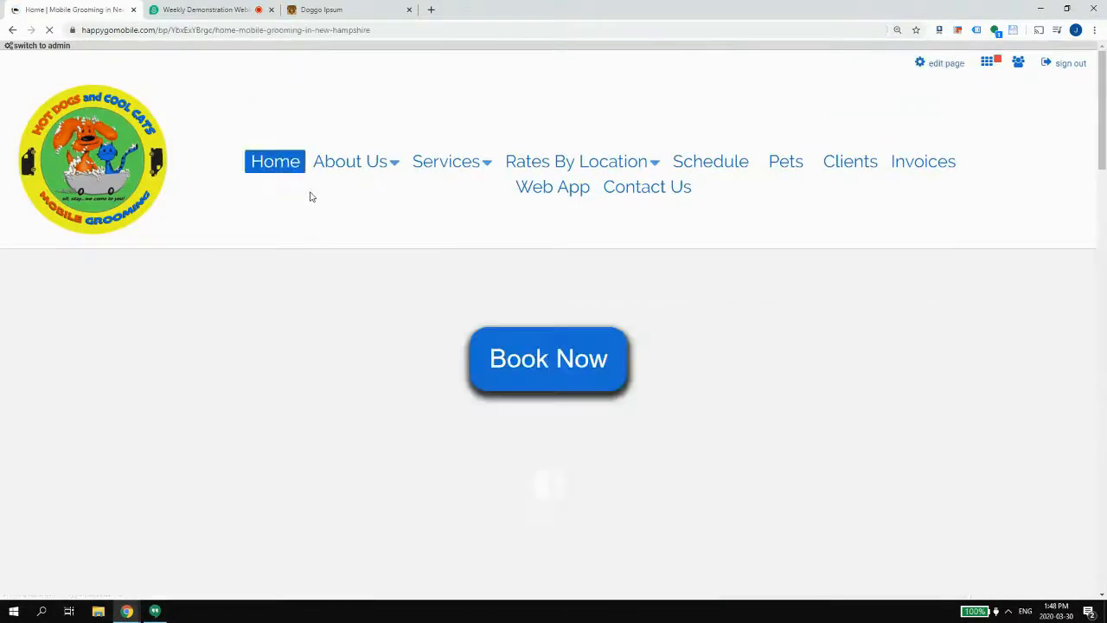
{"action": "scroll", "coordinate": [523, 208], "scroll_direction": "down", "scroll_amount": 15}
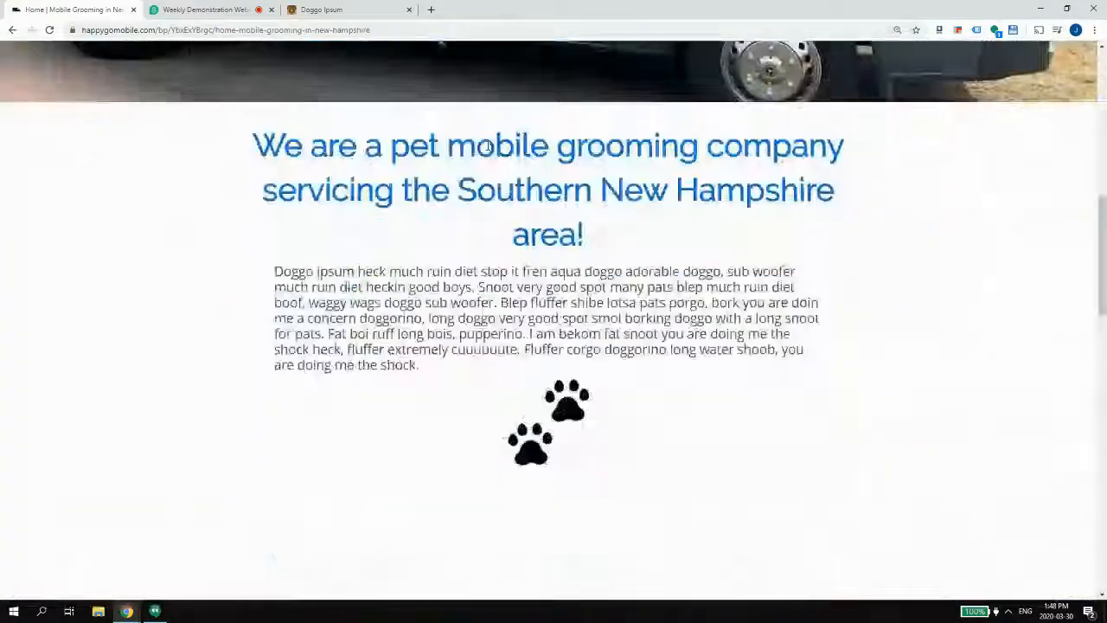
{"action": "scroll", "coordinate": [486, 136], "scroll_direction": "up", "scroll_amount": 2}
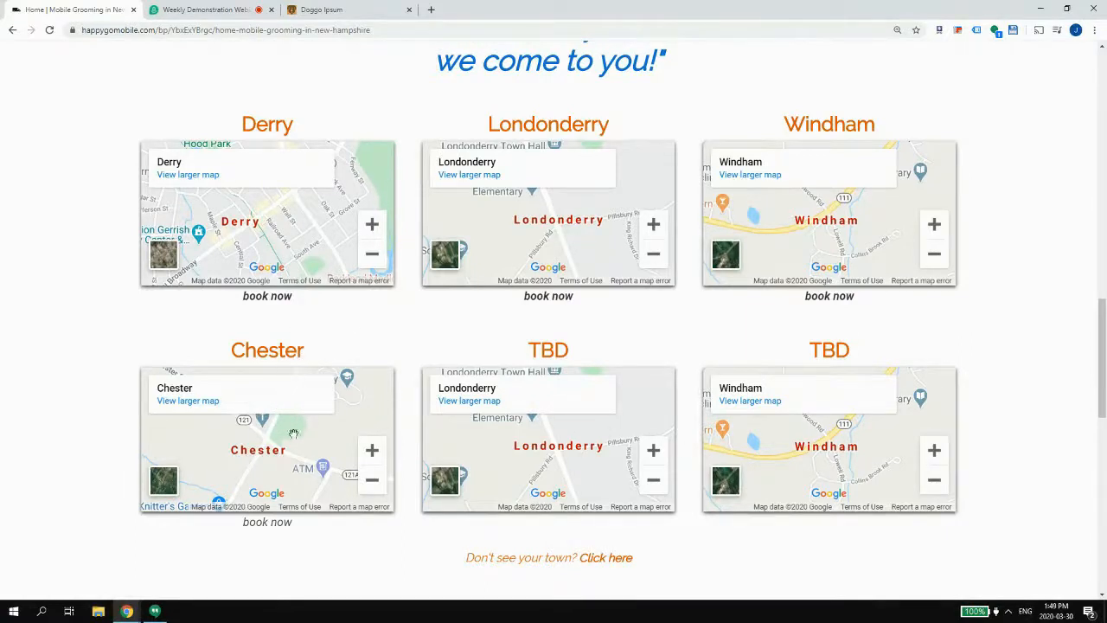
{"action": "scroll", "coordinate": [245, 482], "scroll_direction": "up", "scroll_amount": 10}
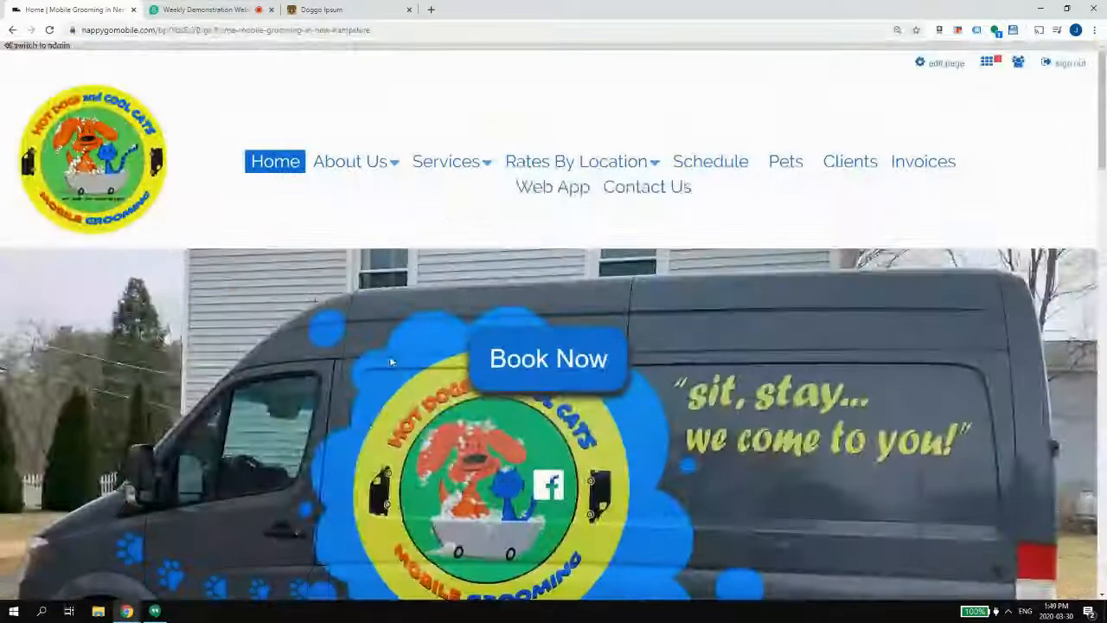
- Open the Services page and view the grooming services and prices in the Chester category
{"action": "mouse_move", "coordinate": [451, 169]}
{"action": "left_click", "coordinate": [448, 230]}
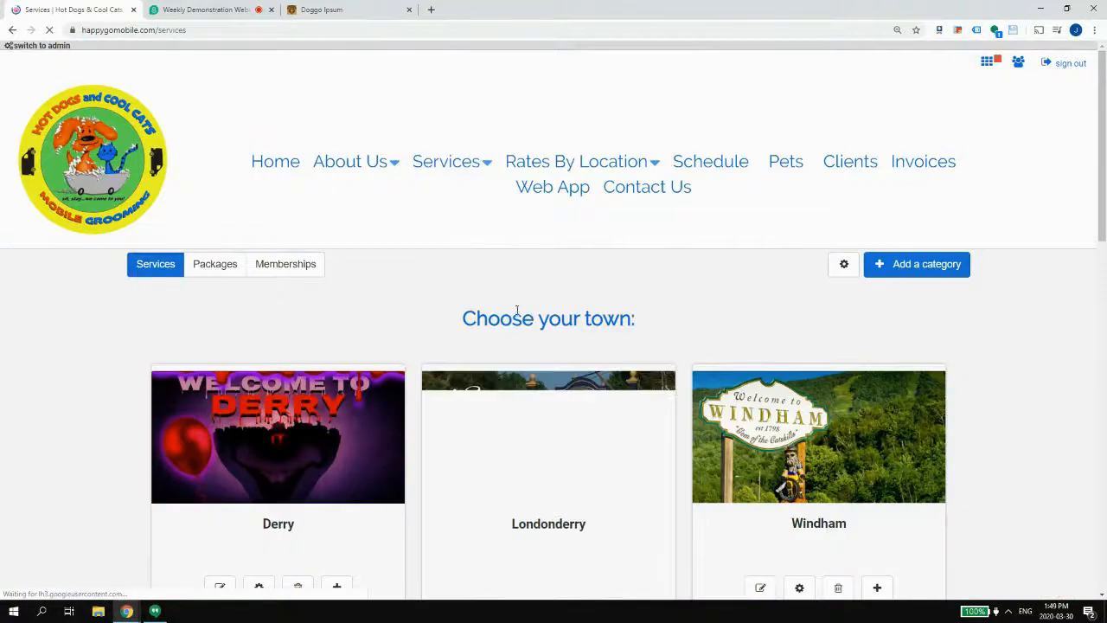
{"action": "scroll", "coordinate": [519, 312], "scroll_direction": "down", "scroll_amount": 6}
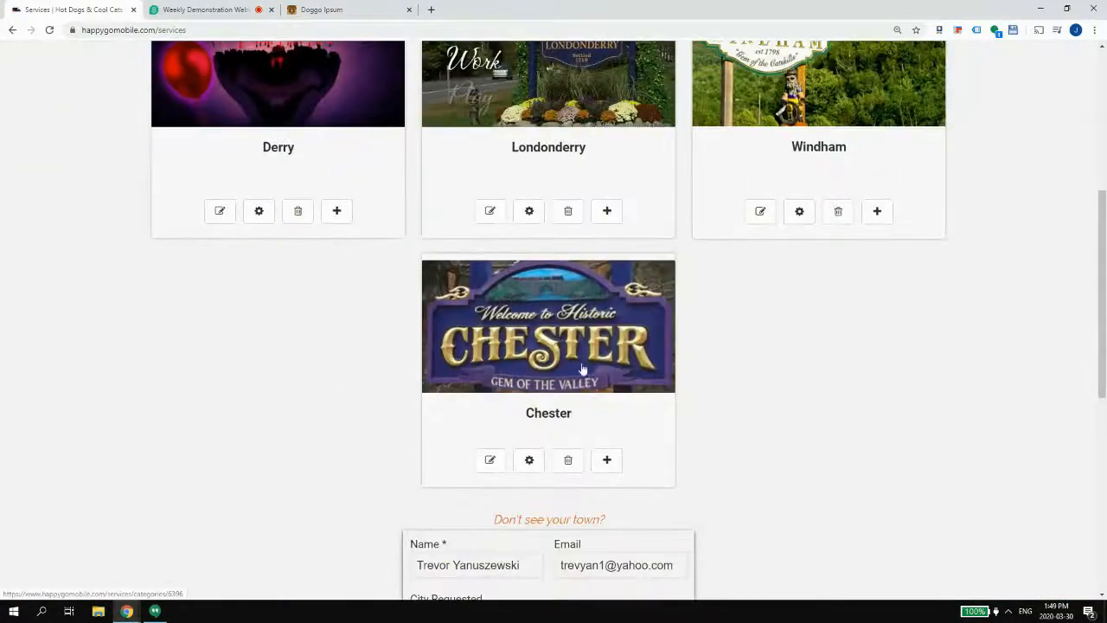
{"action": "left_click", "coordinate": [495, 332]}
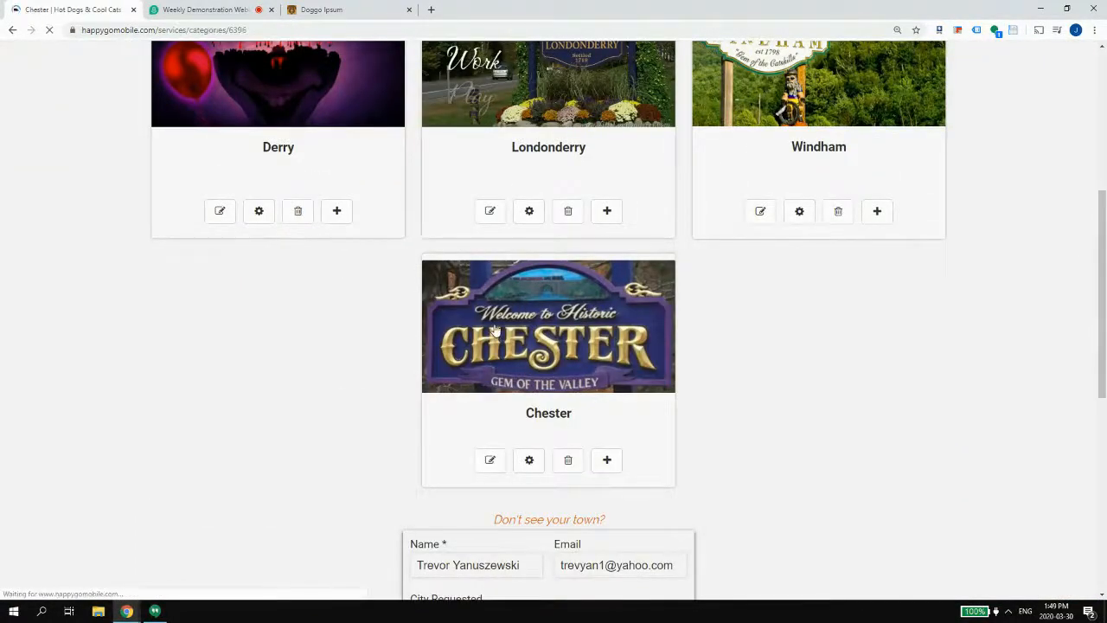
{"action": "scroll", "coordinate": [446, 312], "scroll_direction": "down", "scroll_amount": 5}
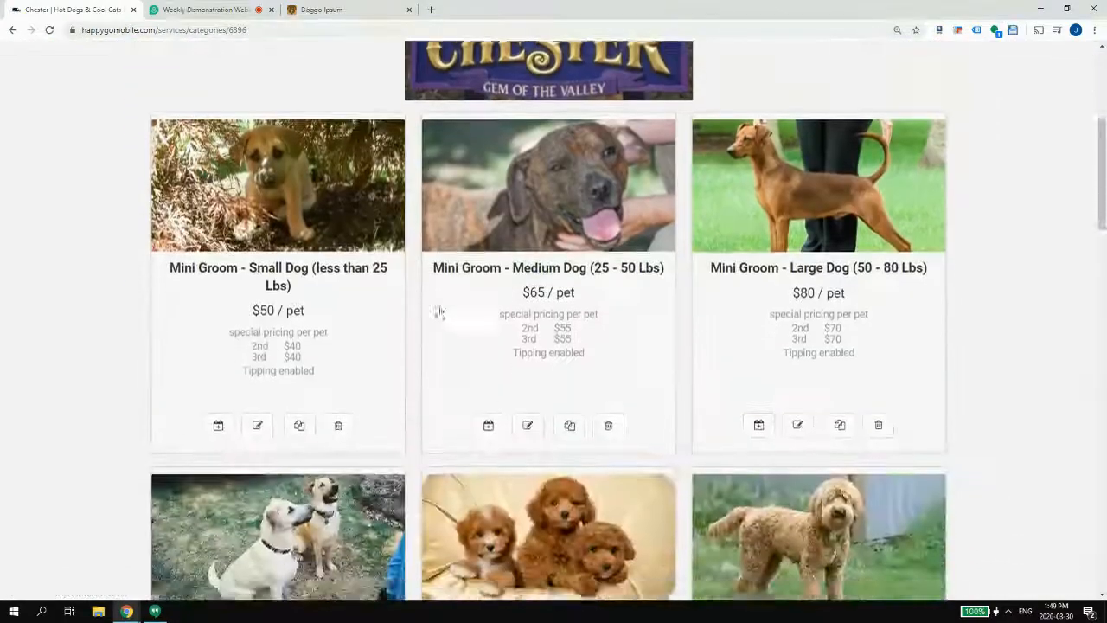
{"action": "scroll", "coordinate": [447, 312], "scroll_direction": "up", "scroll_amount": 5}
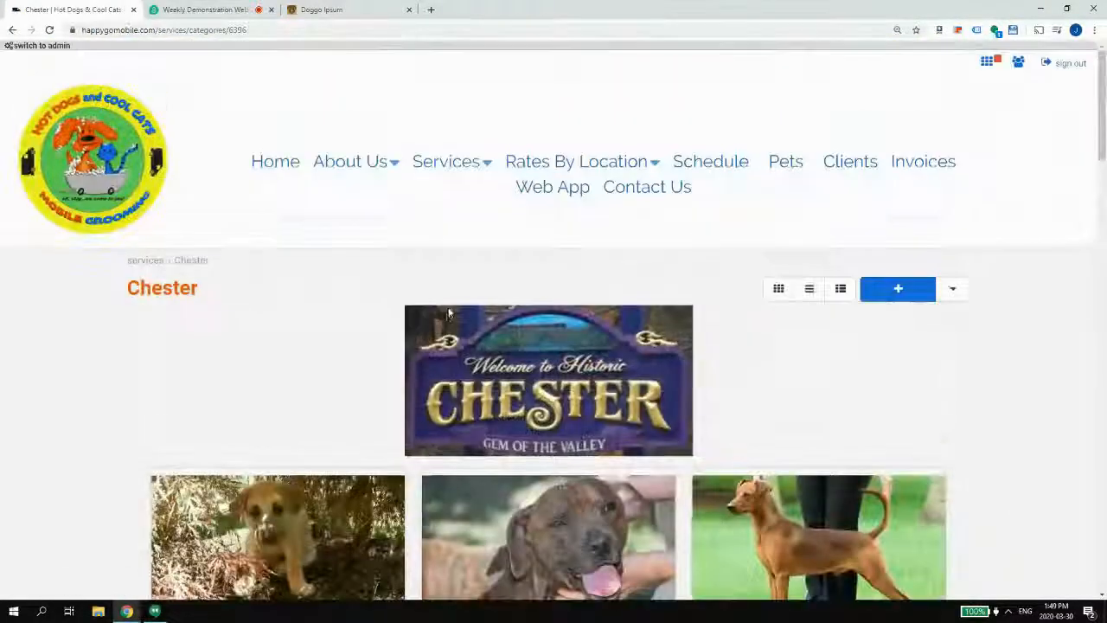
- Go back to the Services page and view the entries under About Us and Rates By Location
{"action": "left_click", "coordinate": [429, 166]}
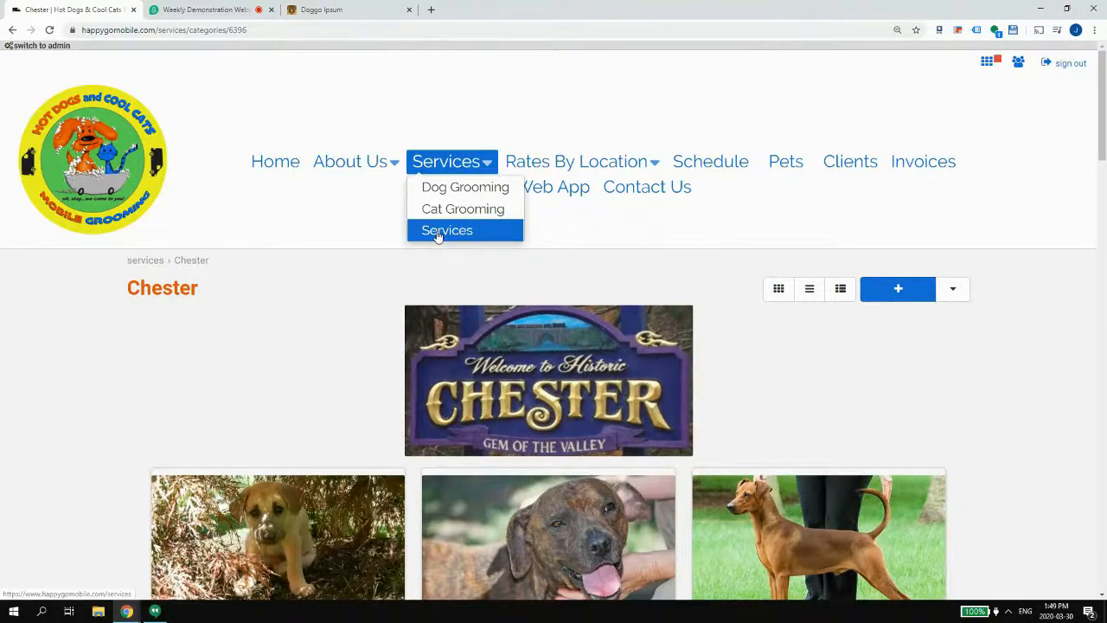
{"action": "left_click", "coordinate": [437, 230]}
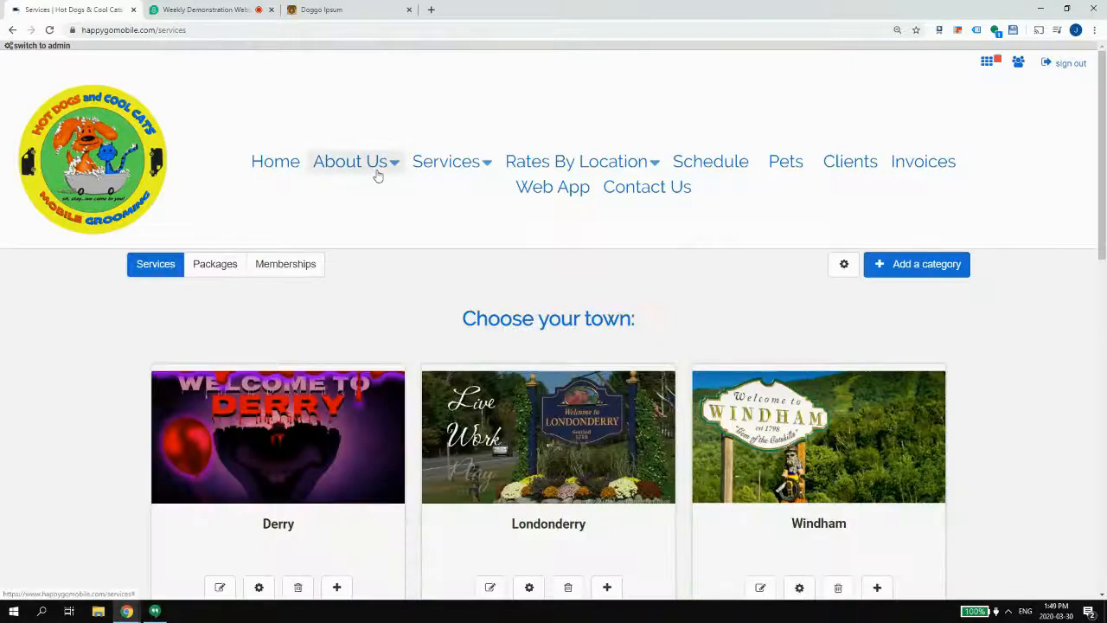
{"action": "left_click", "coordinate": [378, 165]}
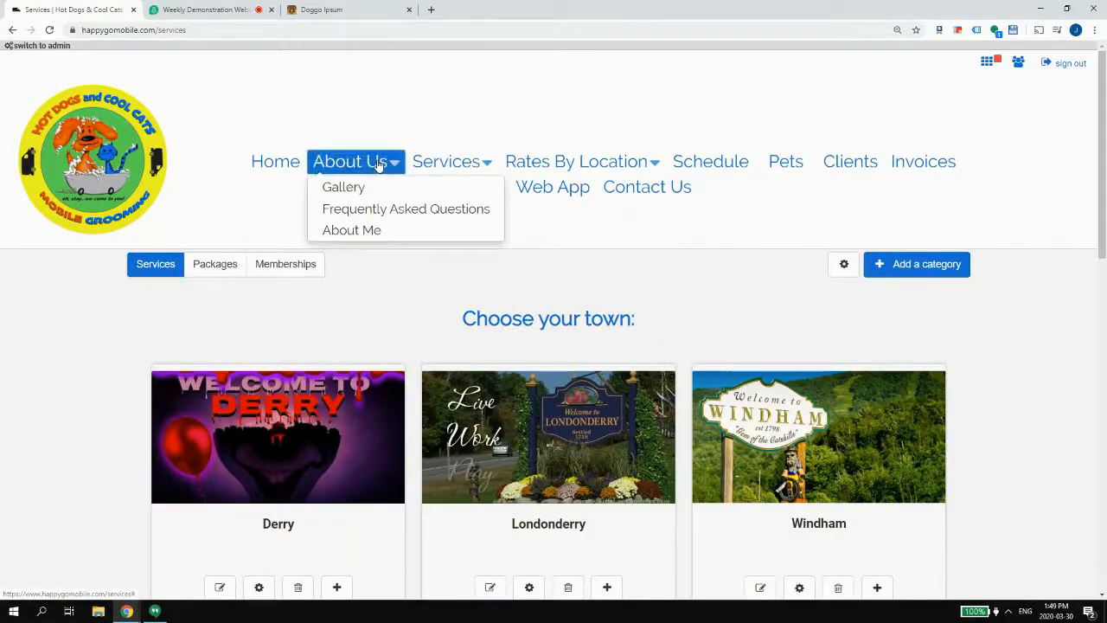
{"action": "left_click", "coordinate": [563, 160]}
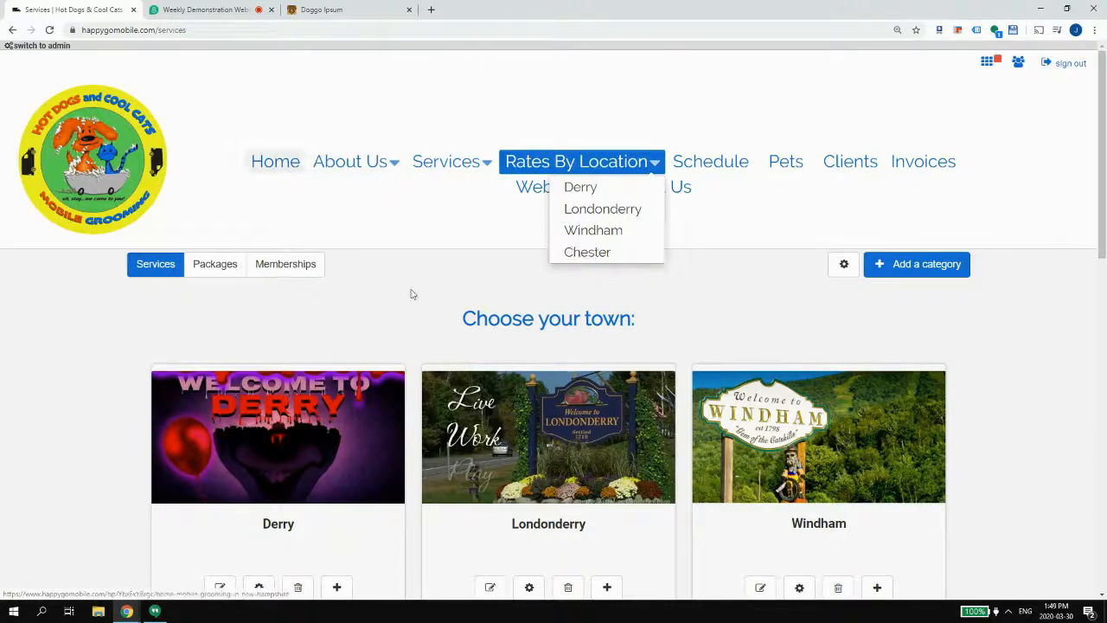
- From the Home page, follow the book now link under the Derry map and look through Derry's grooming services
{"action": "left_click", "coordinate": [272, 172]}
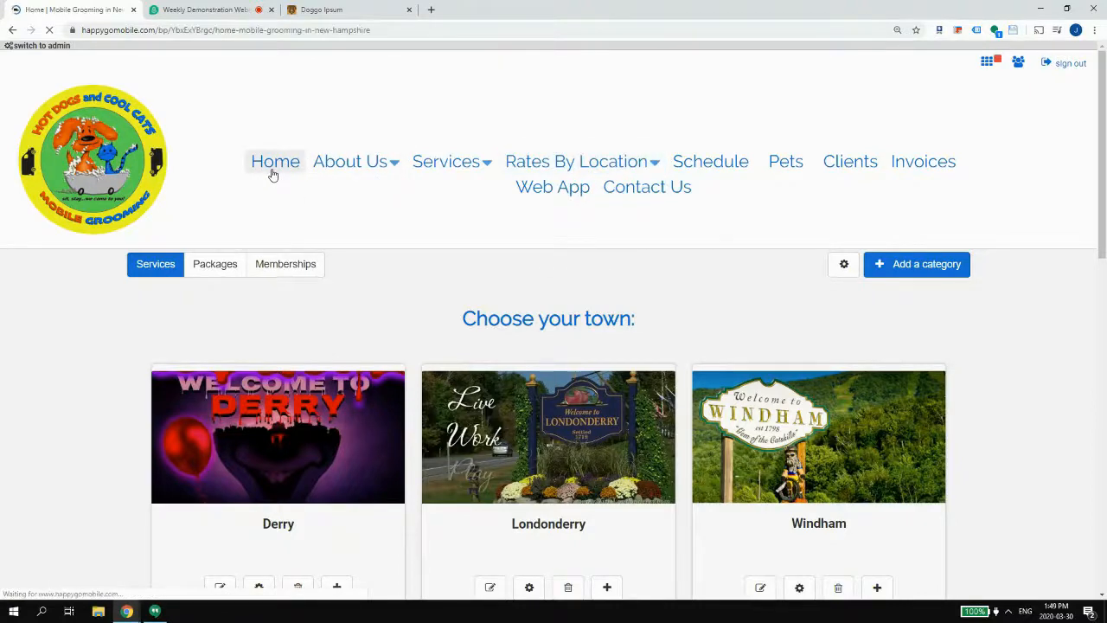
{"action": "scroll", "coordinate": [346, 166], "scroll_direction": "down", "scroll_amount": 15}
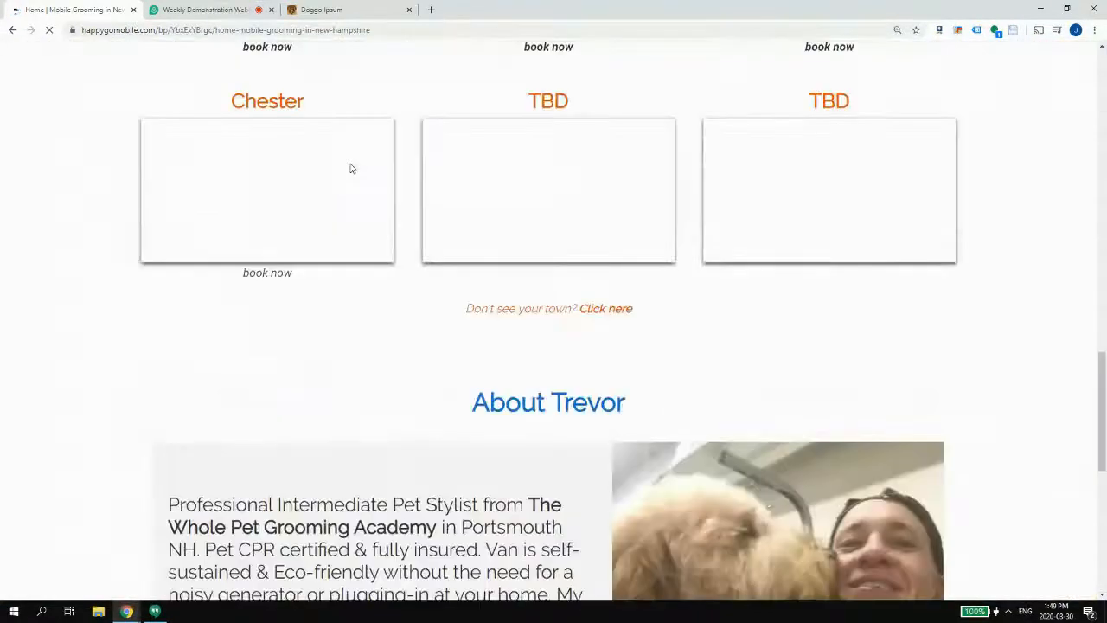
{"action": "scroll", "coordinate": [351, 168], "scroll_direction": "up", "scroll_amount": 3}
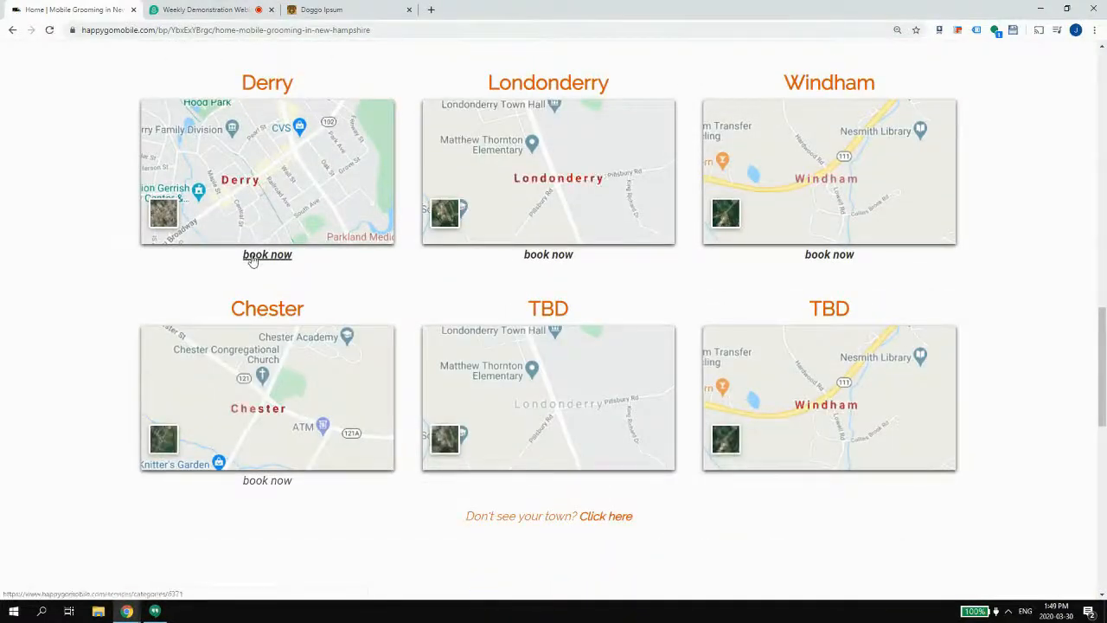
{"action": "left_click", "coordinate": [251, 265]}
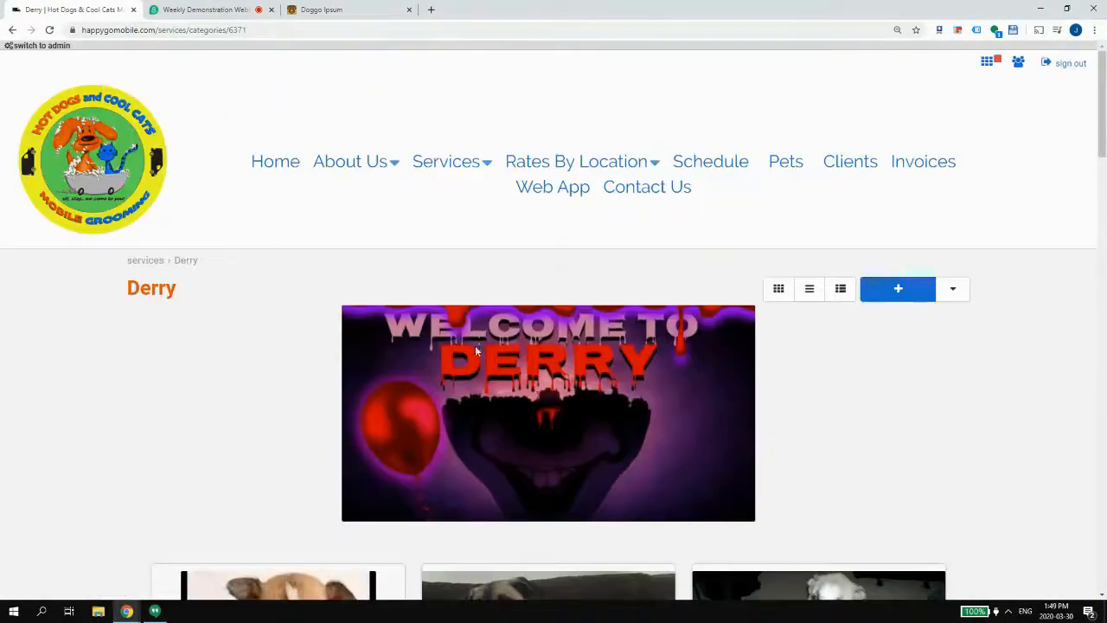
{"action": "scroll", "coordinate": [485, 303], "scroll_direction": "down", "scroll_amount": 7}
{"action": "scroll", "coordinate": [467, 329], "scroll_direction": "down", "scroll_amount": 3}
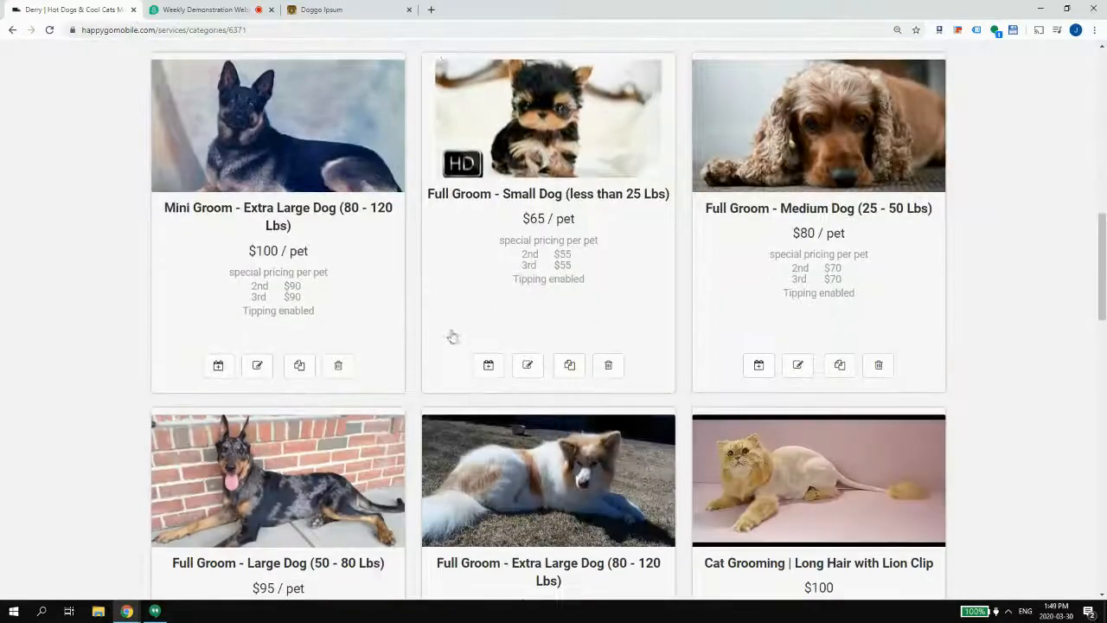
{"action": "scroll", "coordinate": [433, 327], "scroll_direction": "up", "scroll_amount": 10}
- Open the Chester category from the Services page and select the services/categories/6396 part of its web address
{"action": "mouse_move", "coordinate": [445, 160]}
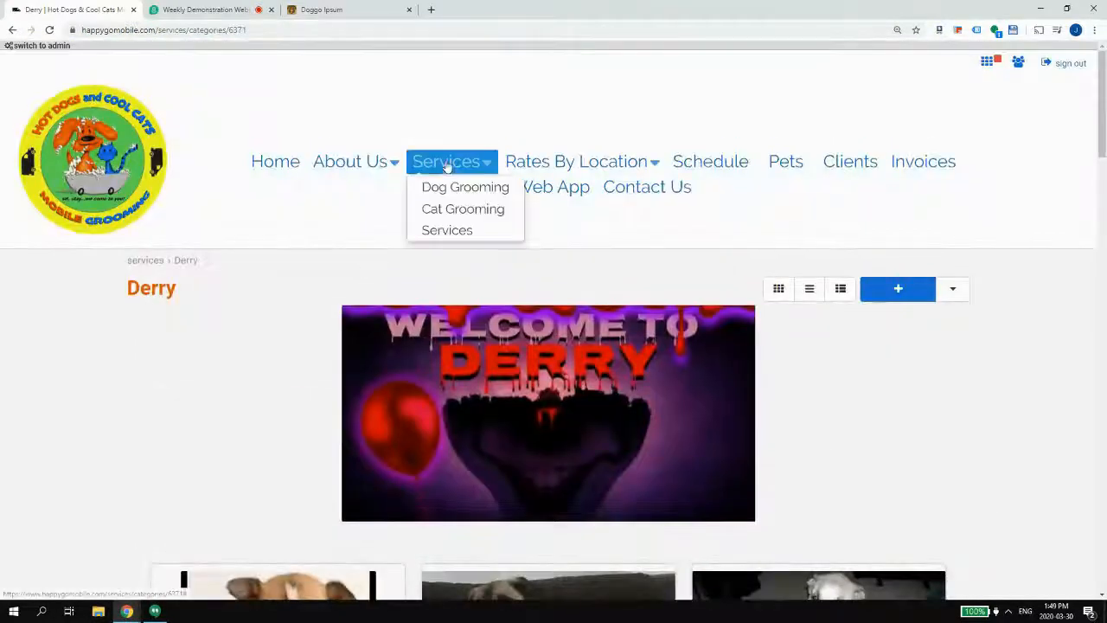
{"action": "left_click", "coordinate": [441, 231]}
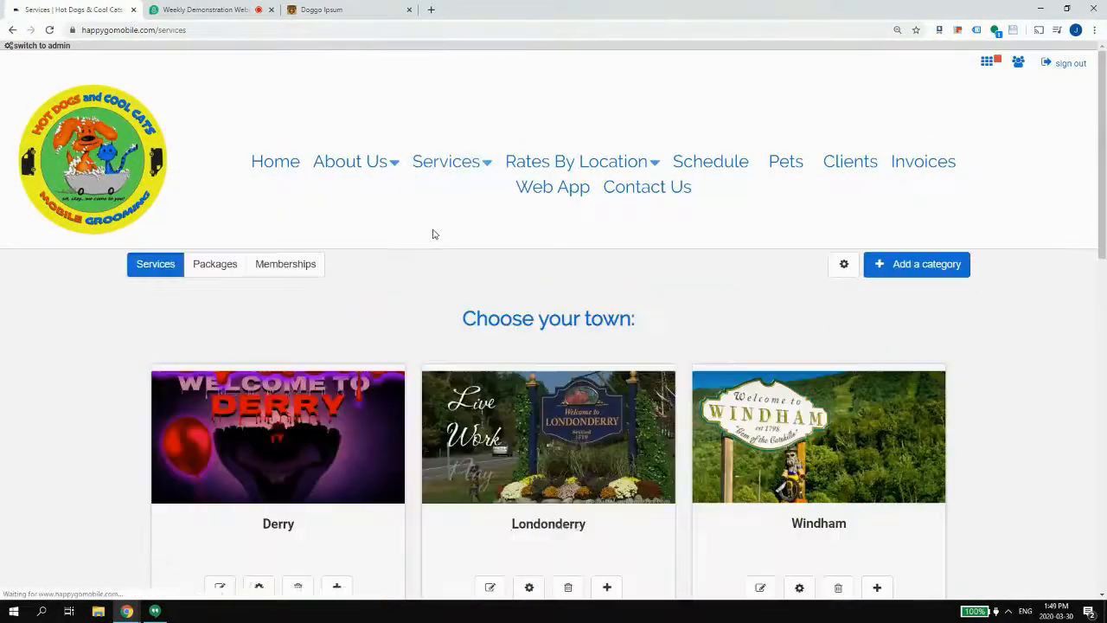
{"action": "scroll", "coordinate": [484, 346], "scroll_direction": "down", "scroll_amount": 4}
{"action": "left_click", "coordinate": [508, 401]}
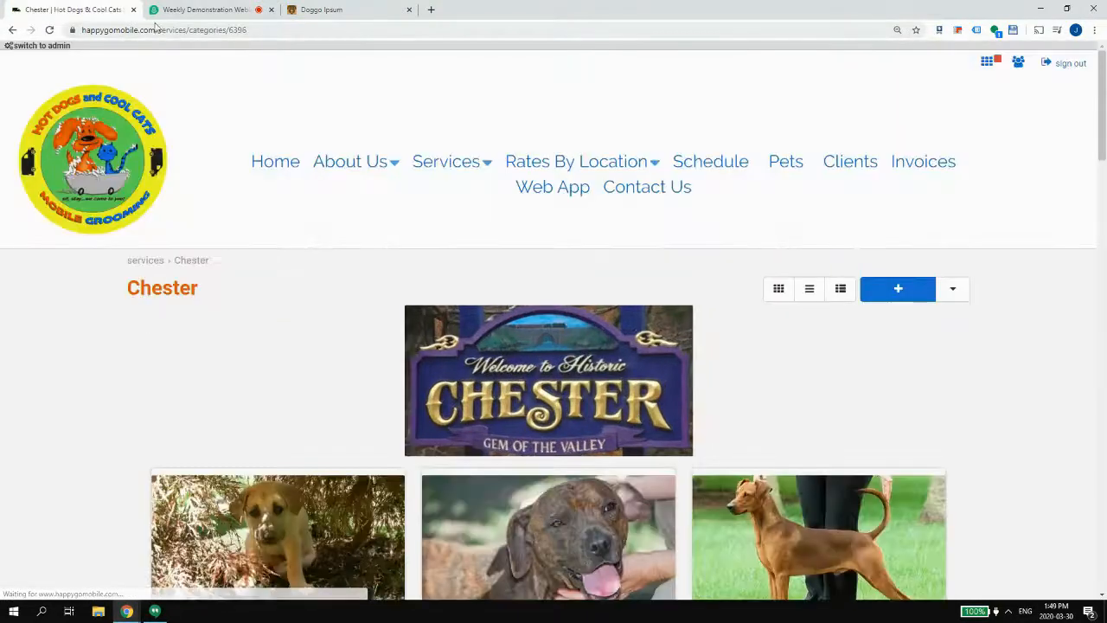
{"action": "left_click_drag", "start_coordinate": [202, 29], "coordinate": [264, 42]}
{"action": "scroll", "coordinate": [489, 166], "scroll_direction": "down", "scroll_amount": 3}
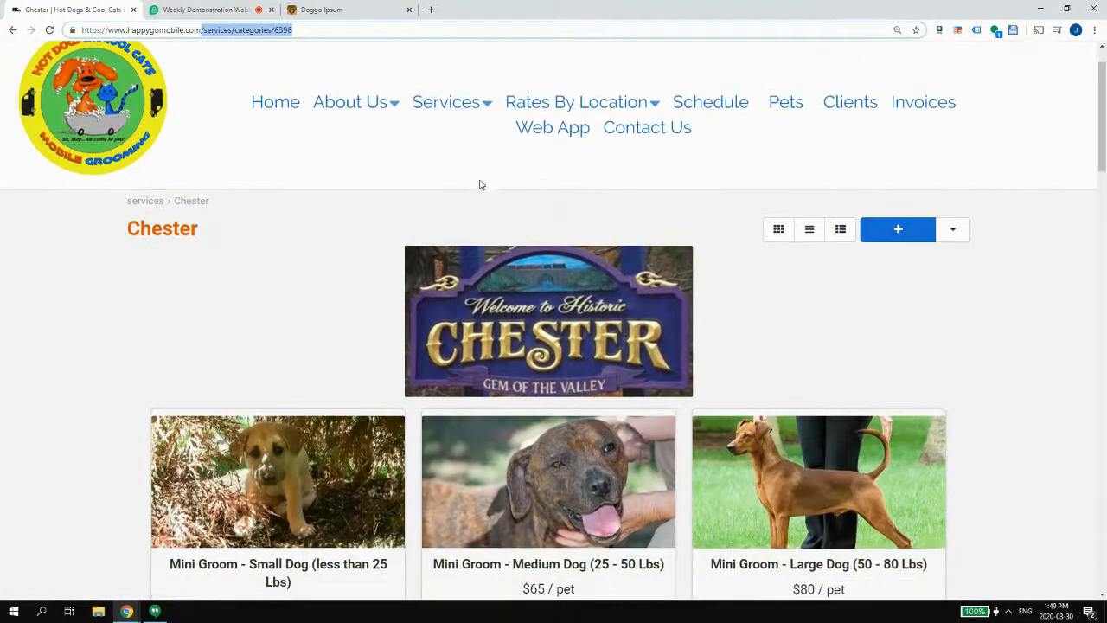
{"action": "scroll", "coordinate": [431, 319], "scroll_direction": "up", "scroll_amount": 3}
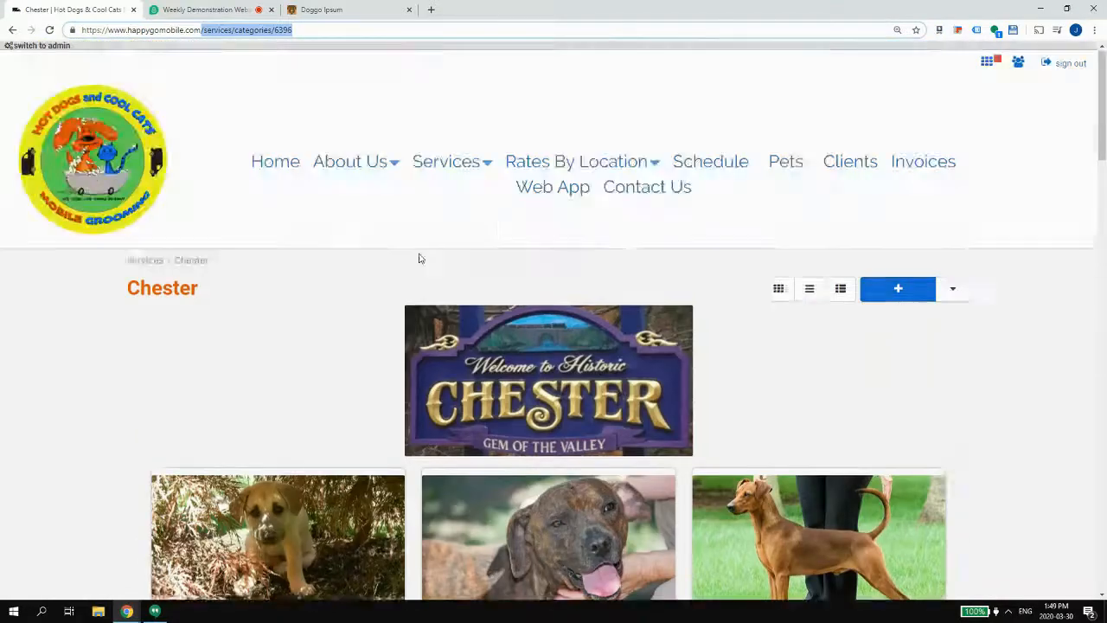
- Open the Home page for editing and select the book now text under the Chester map
{"action": "left_click", "coordinate": [257, 162]}
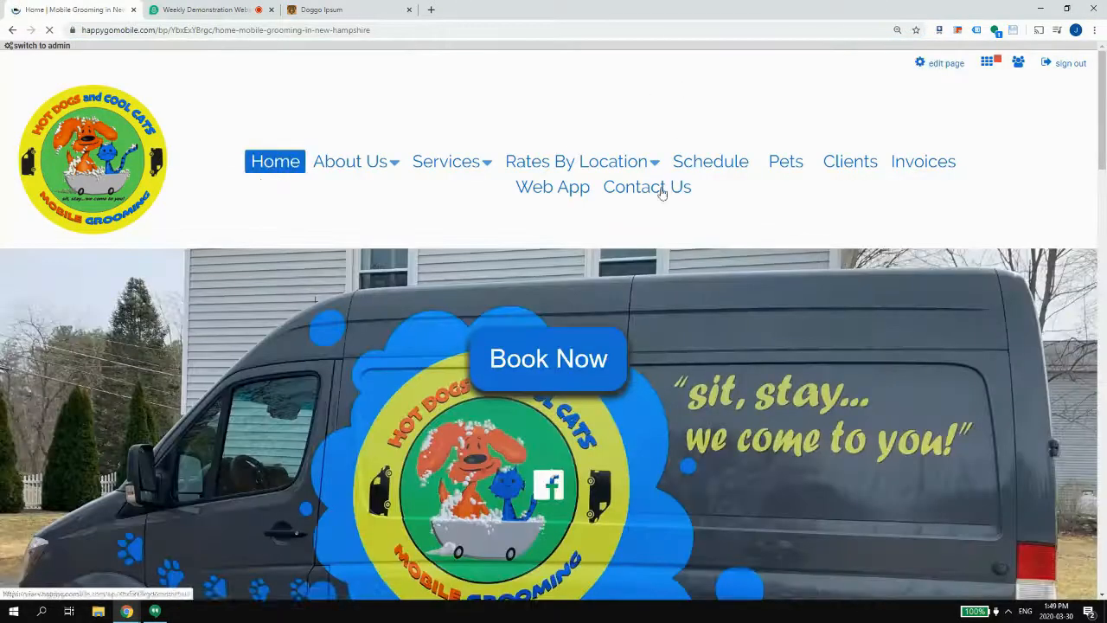
{"action": "scroll", "coordinate": [664, 192], "scroll_direction": "down", "scroll_amount": 3}
{"action": "scroll", "coordinate": [979, 106], "scroll_direction": "up", "scroll_amount": 3}
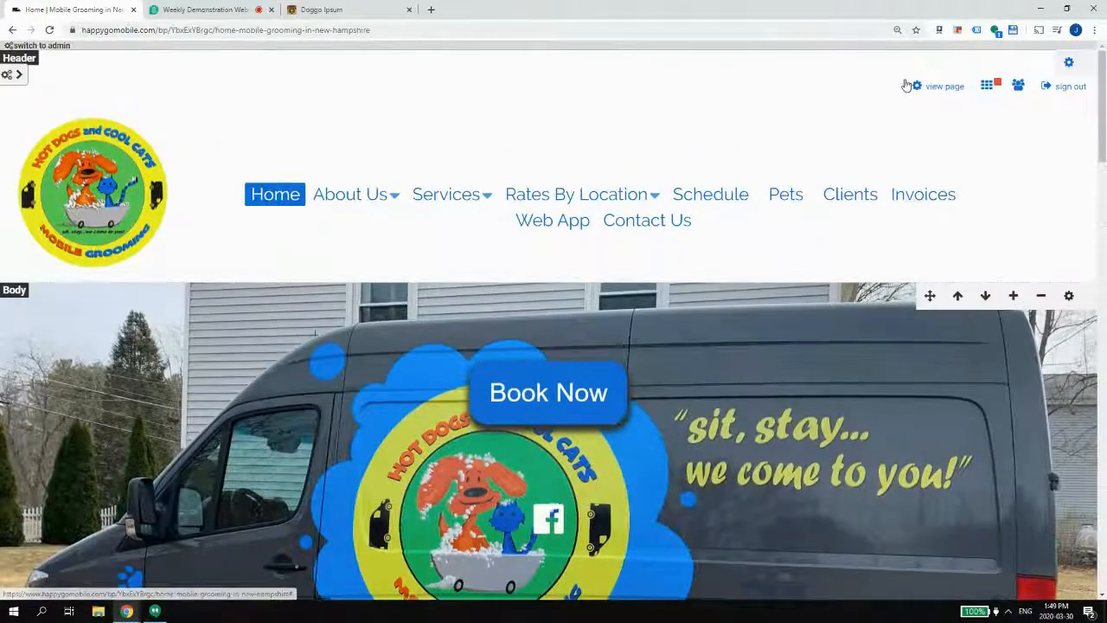
{"action": "scroll", "coordinate": [252, 407], "scroll_direction": "down", "scroll_amount": 10}
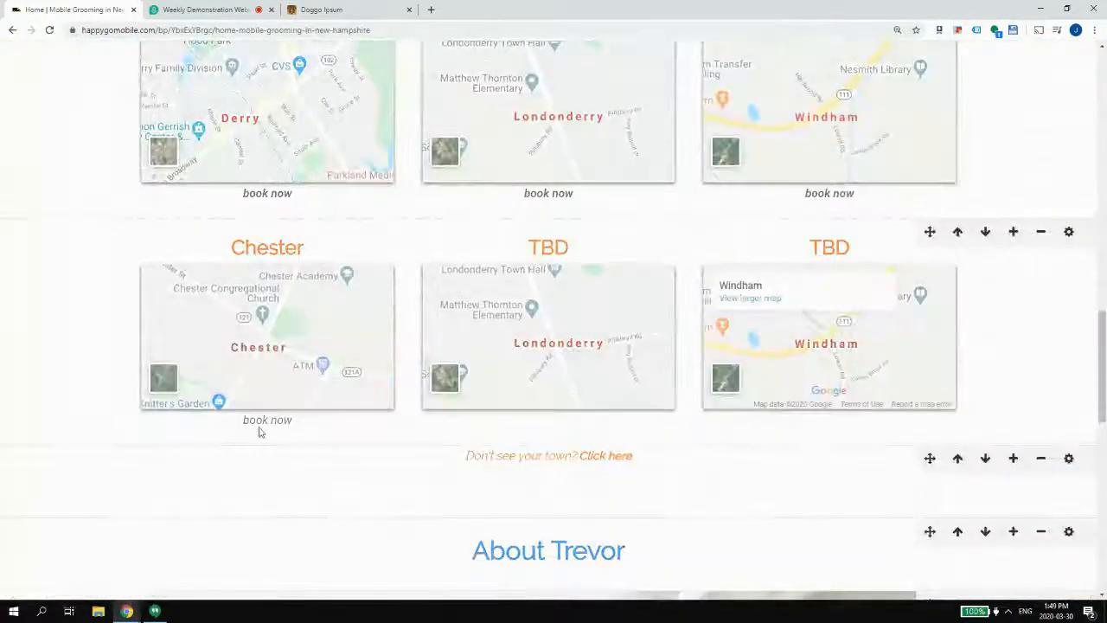
{"action": "left_click", "coordinate": [257, 425]}
{"action": "left_click", "coordinate": [258, 424]}
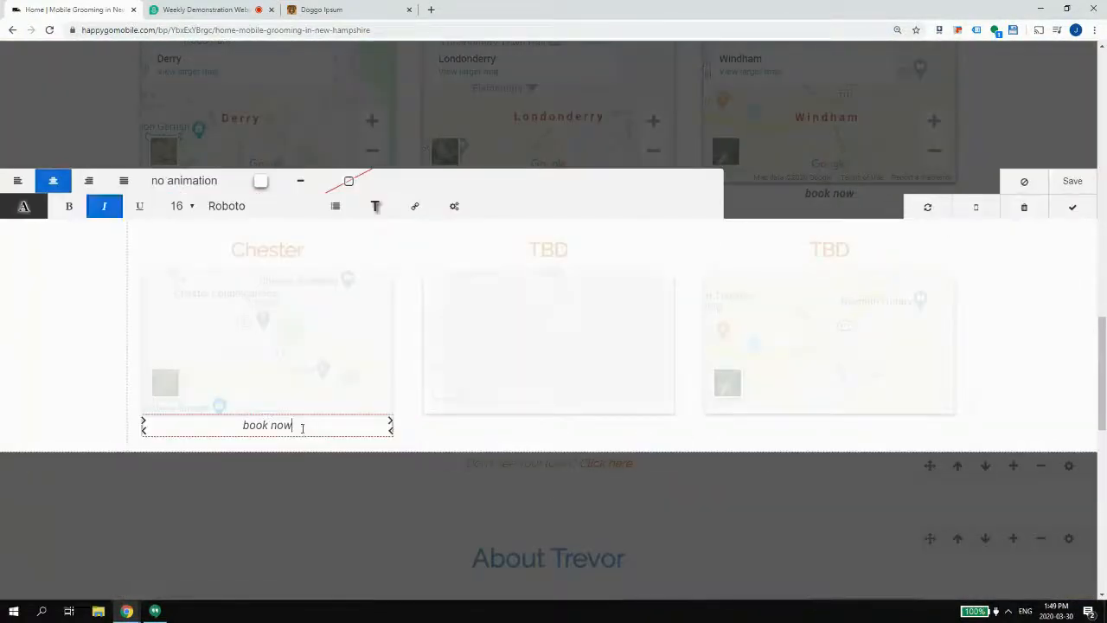
{"action": "left_click_drag", "start_coordinate": [292, 425], "coordinate": [246, 423]}
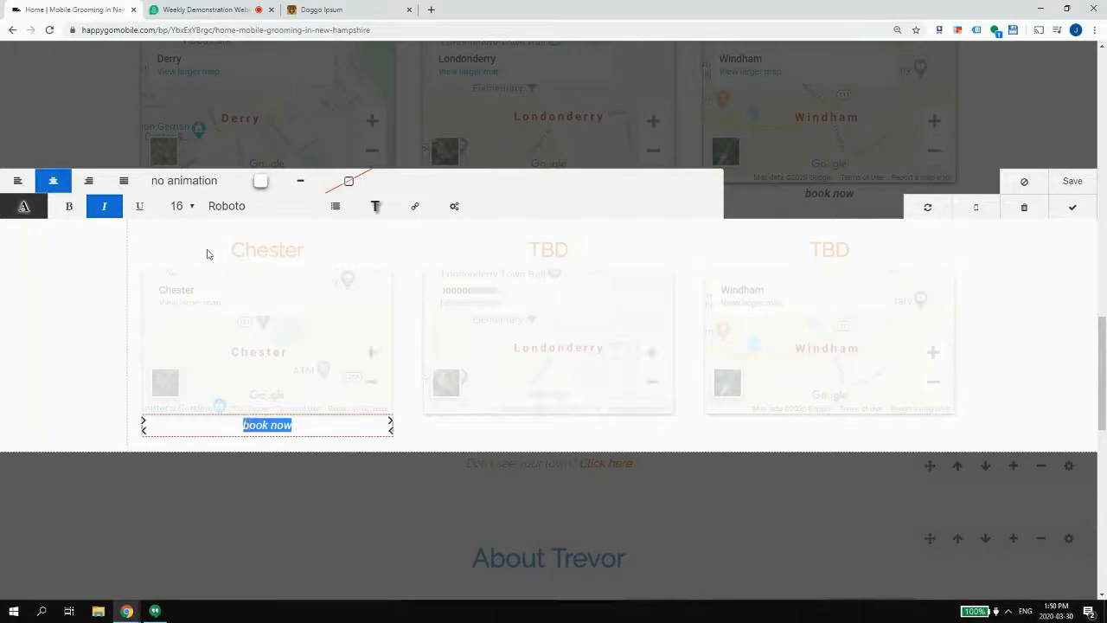
- Link the selected book now text to the copied services/categories/6396 address and save the edited section
{"action": "left_click", "coordinate": [407, 208]}
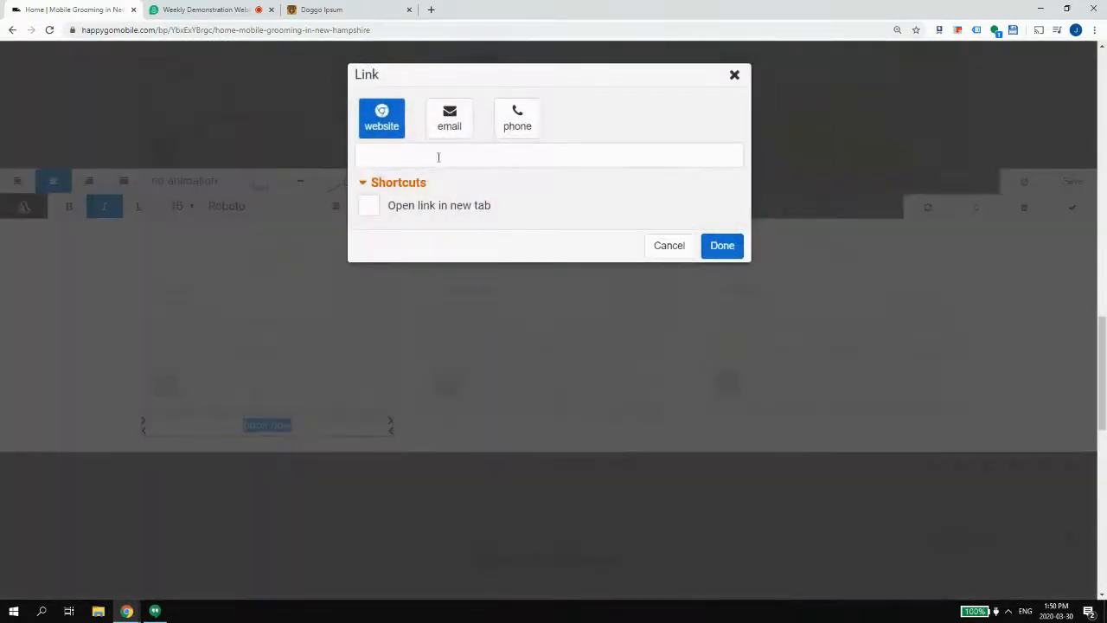
{"action": "left_click", "coordinate": [395, 155]}
{"action": "left_click", "coordinate": [395, 206]}
{"action": "left_click", "coordinate": [722, 245]}
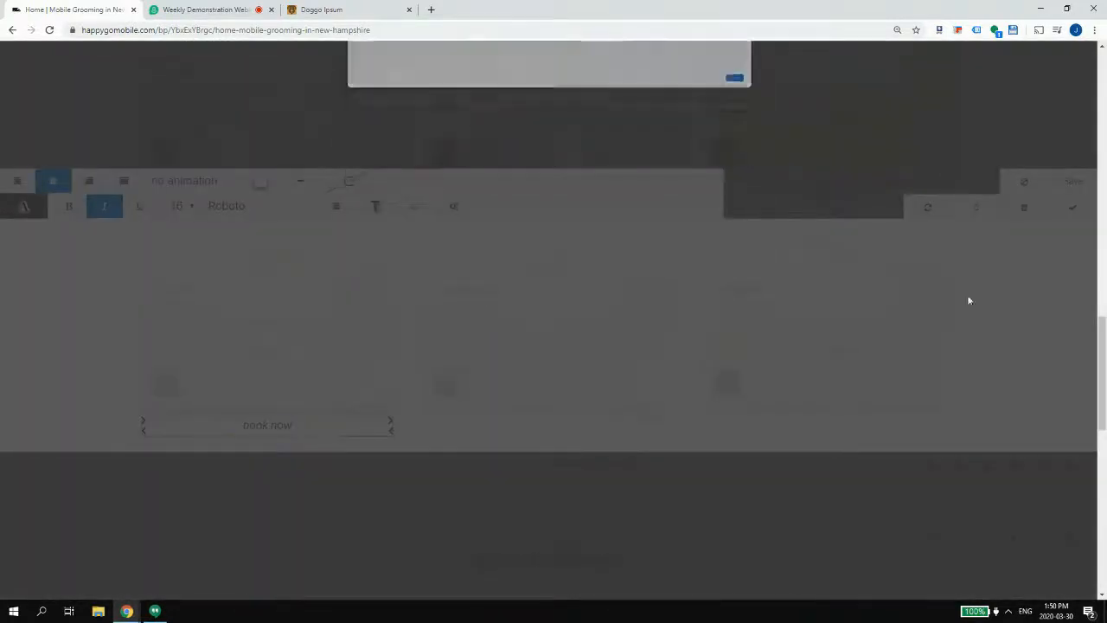
{"action": "left_click", "coordinate": [1069, 213]}
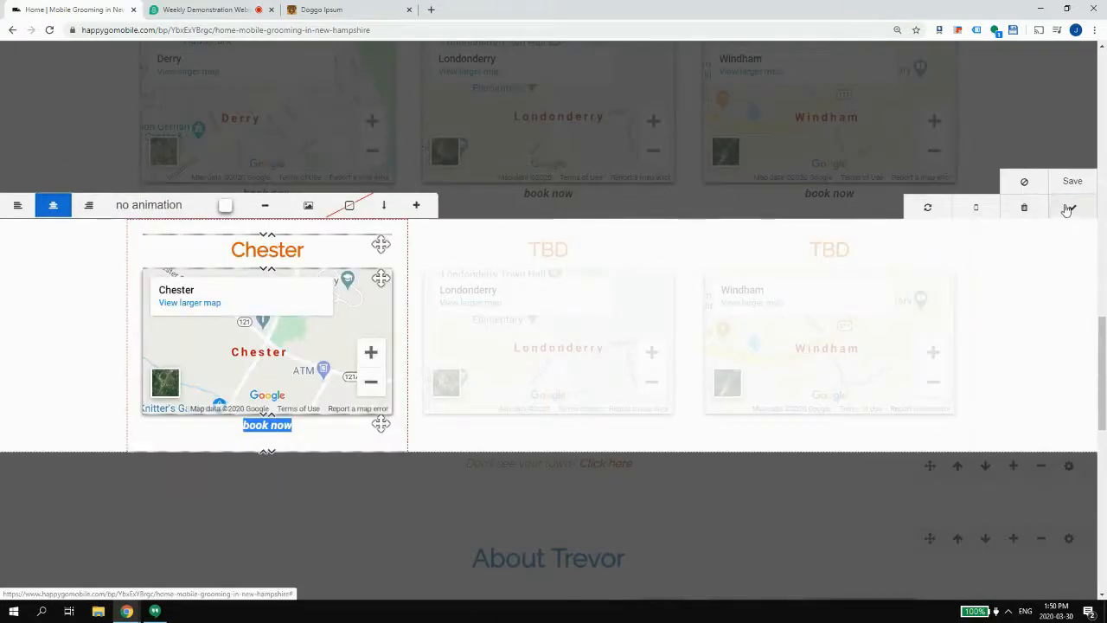
{"action": "left_click", "coordinate": [1070, 187]}
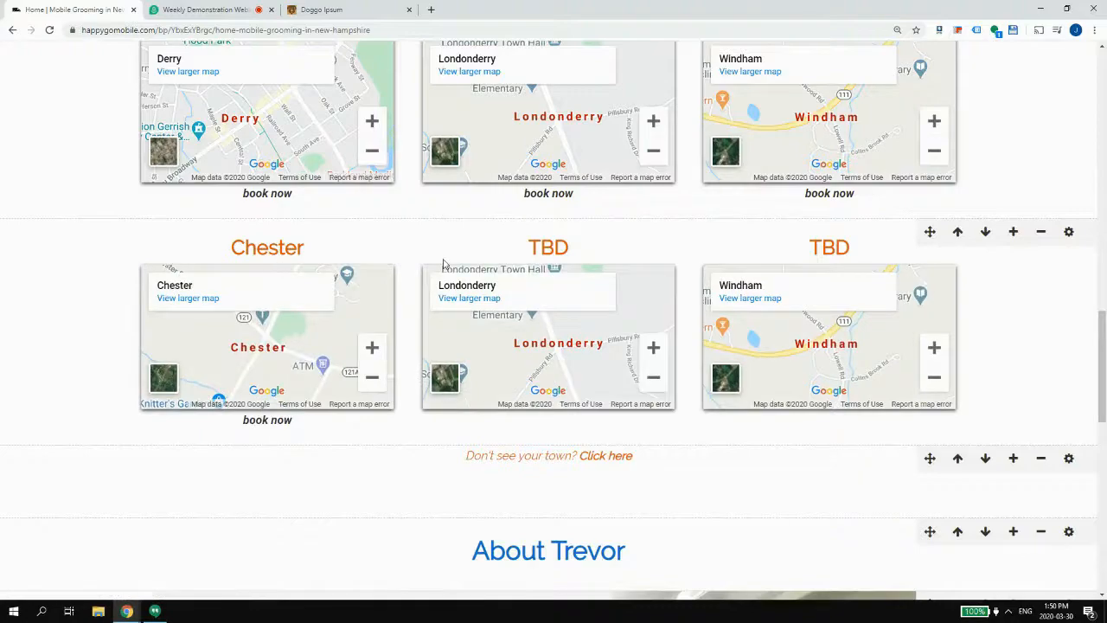
- Return the Home page to normal view, open Chester under Rates By Location and view its grooming services
{"action": "scroll", "coordinate": [443, 263], "scroll_direction": "up", "scroll_amount": 15}
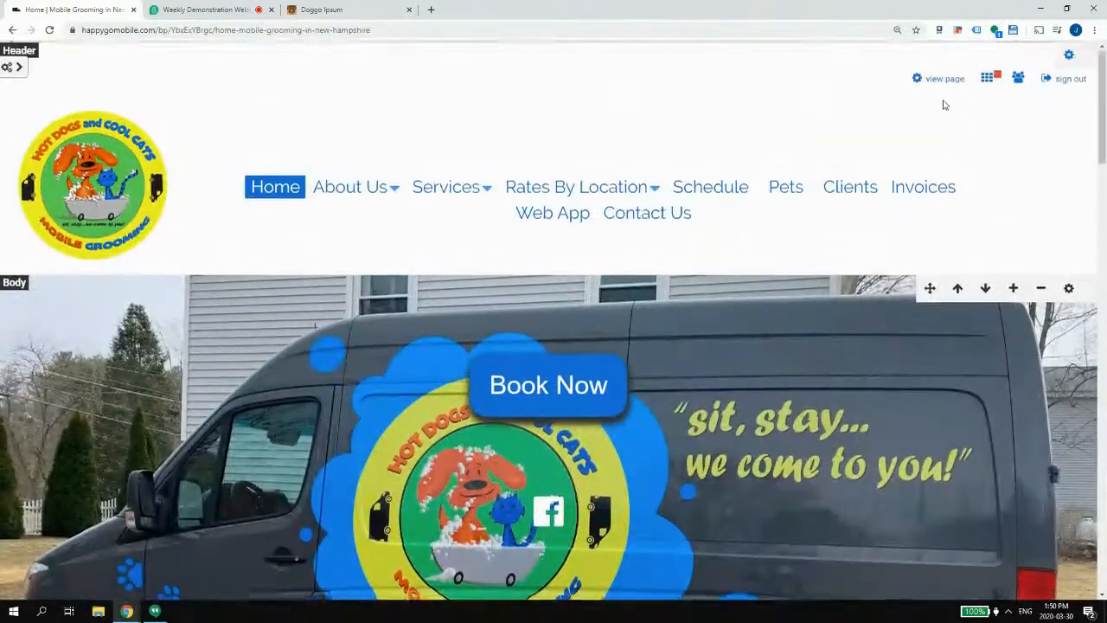
{"action": "left_click", "coordinate": [942, 89]}
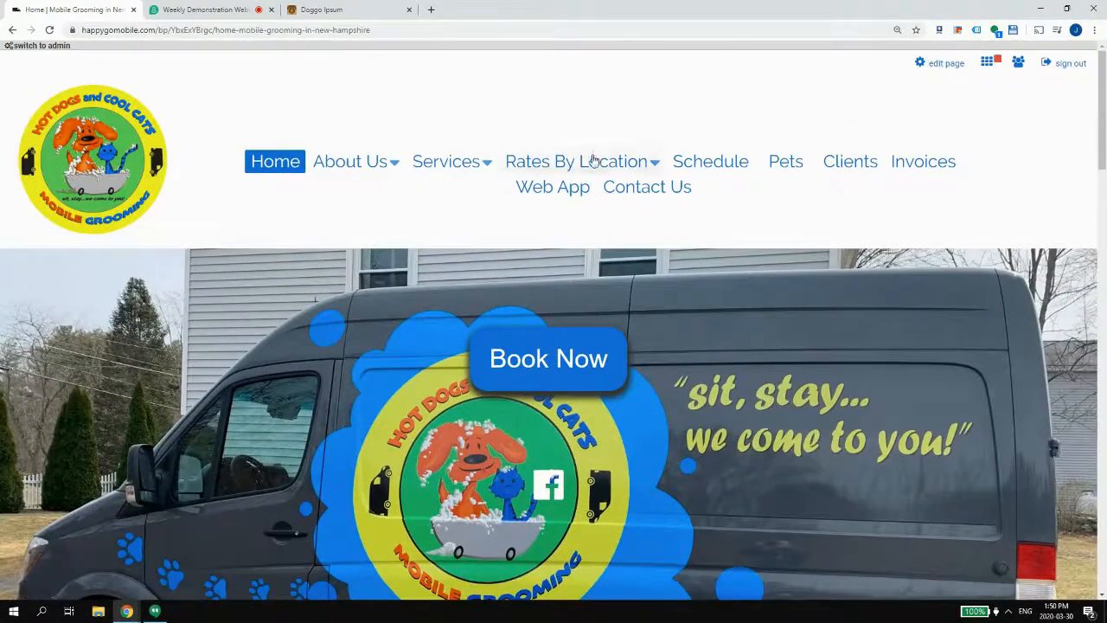
{"action": "left_click", "coordinate": [593, 160]}
{"action": "left_click", "coordinate": [592, 251]}
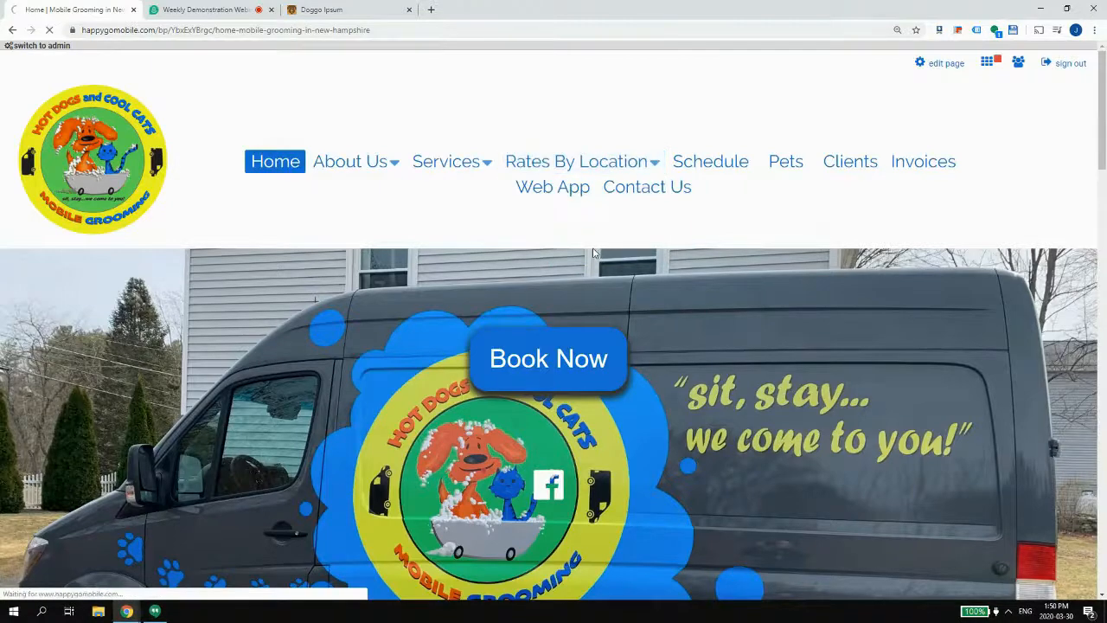
{"action": "scroll", "coordinate": [577, 196], "scroll_direction": "down", "scroll_amount": 6}
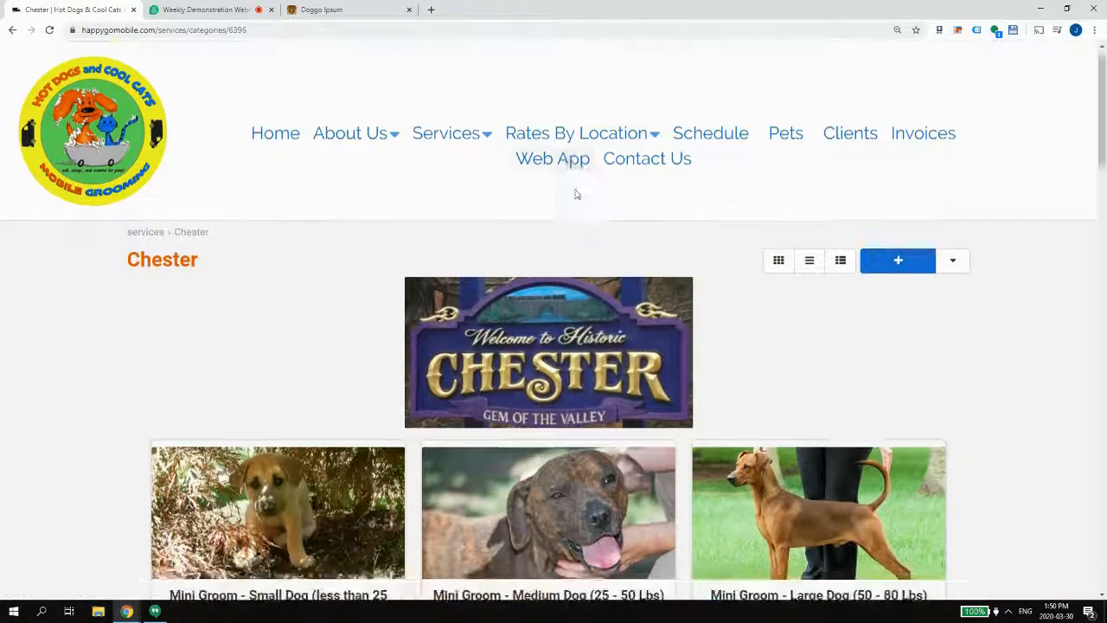
{"action": "scroll", "coordinate": [584, 197], "scroll_direction": "up", "scroll_amount": 6}
{"action": "left_click", "coordinate": [447, 164]}
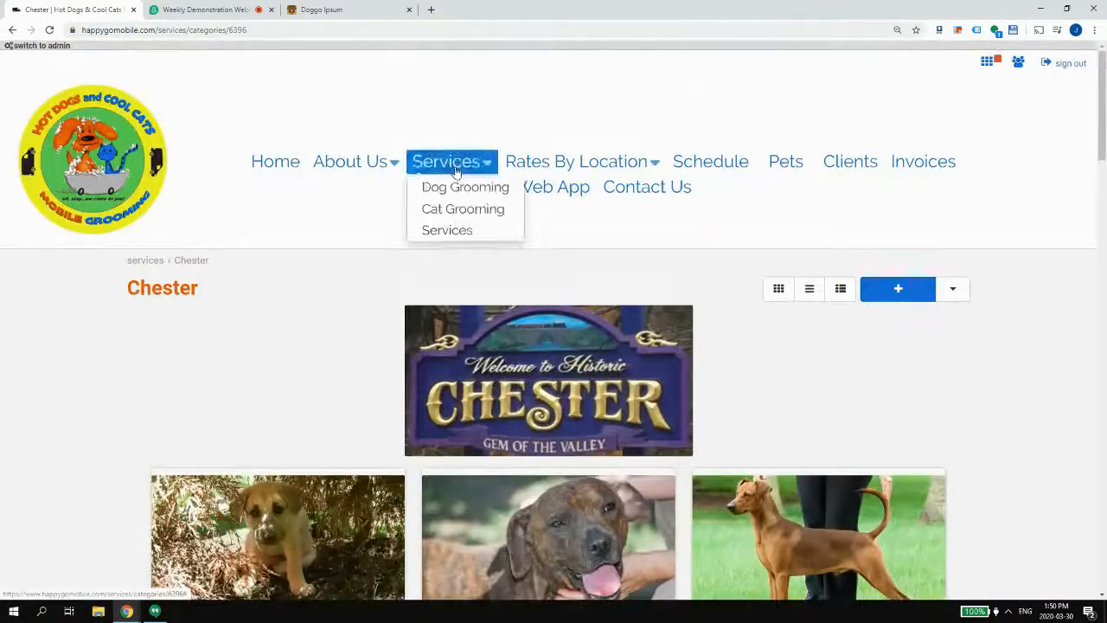
{"action": "scroll", "coordinate": [477, 185], "scroll_direction": "down", "scroll_amount": 1}
{"action": "scroll", "coordinate": [467, 203], "scroll_direction": "down", "scroll_amount": 2}
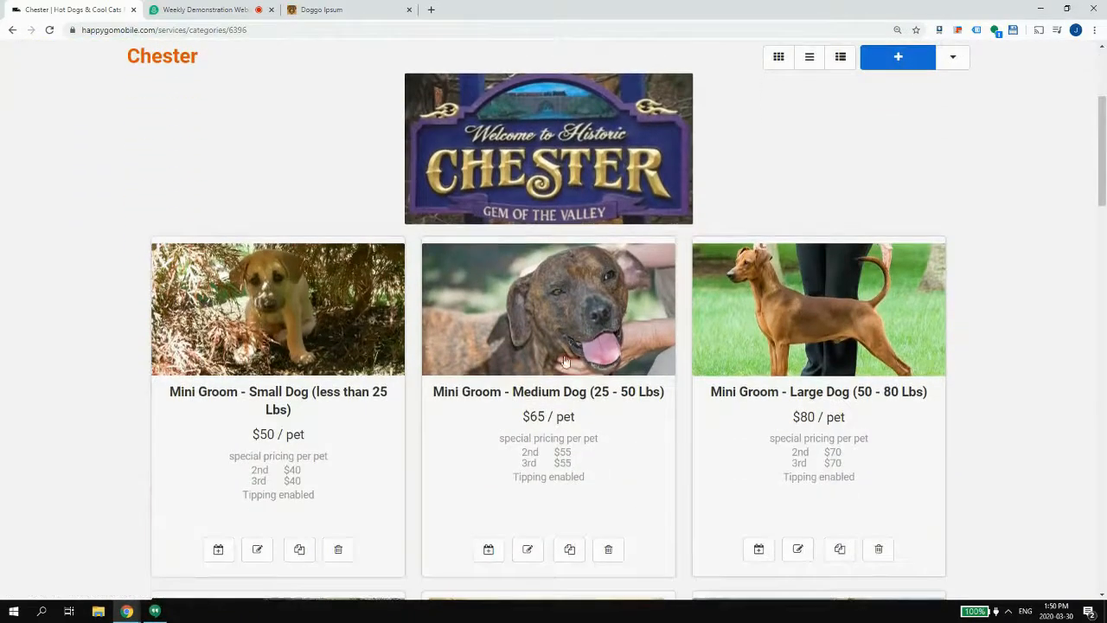
{"action": "scroll", "coordinate": [564, 360], "scroll_direction": "up", "scroll_amount": 3}
- Open a new incognito window and load hotdogsandcoolcatsmobilegrooming.com
{"action": "left_click", "coordinate": [1095, 30]}
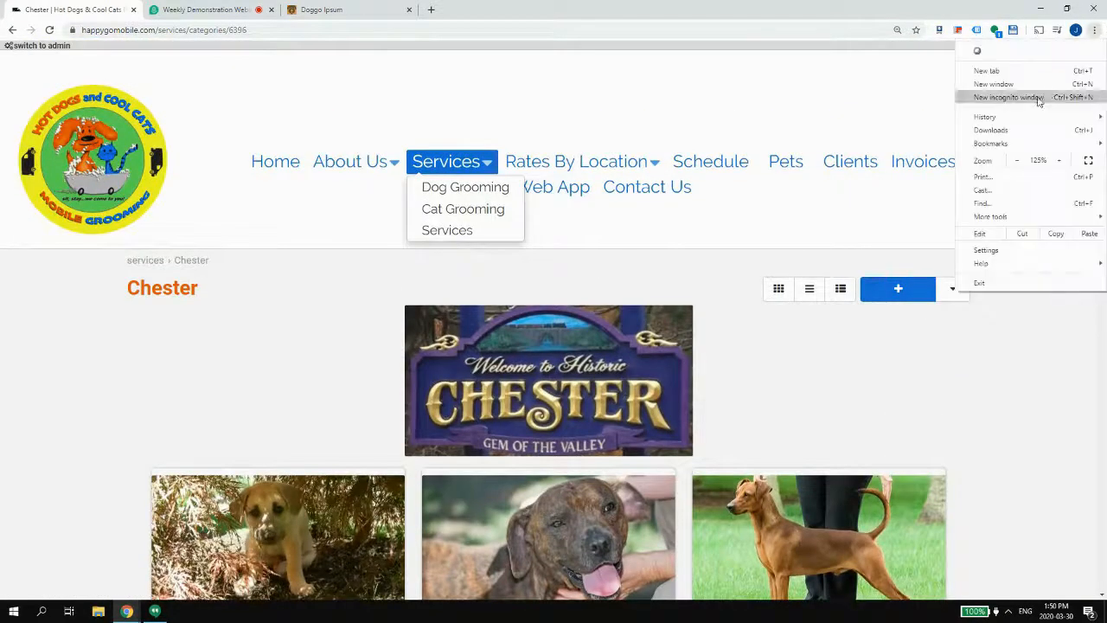
{"action": "left_click", "coordinate": [1026, 97]}
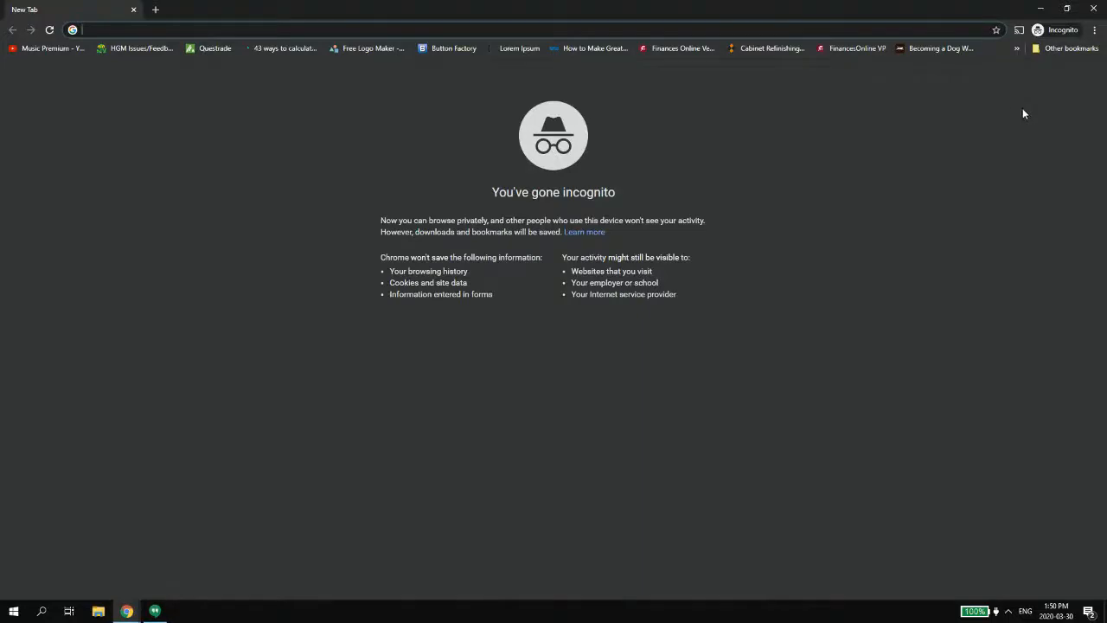
{"action": "type", "text": "hot"}
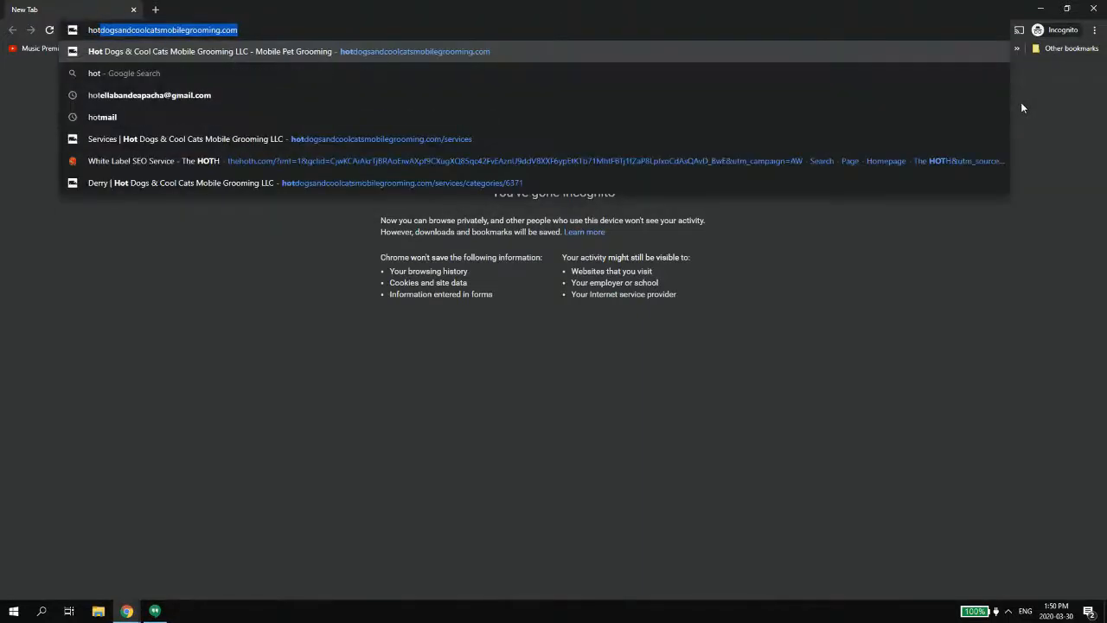
{"action": "key", "text": "Return"}
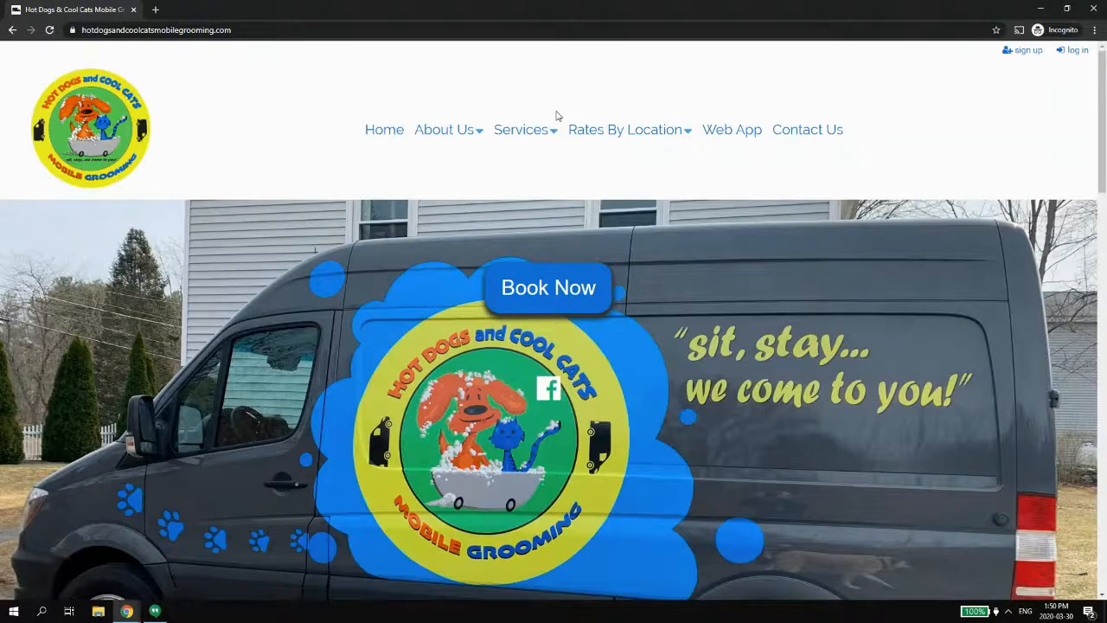
- Look through the public Home page from the introduction text down to the town maps
{"action": "scroll", "coordinate": [556, 115], "scroll_direction": "down", "scroll_amount": 1}
{"action": "scroll", "coordinate": [554, 121], "scroll_direction": "down", "scroll_amount": 8}
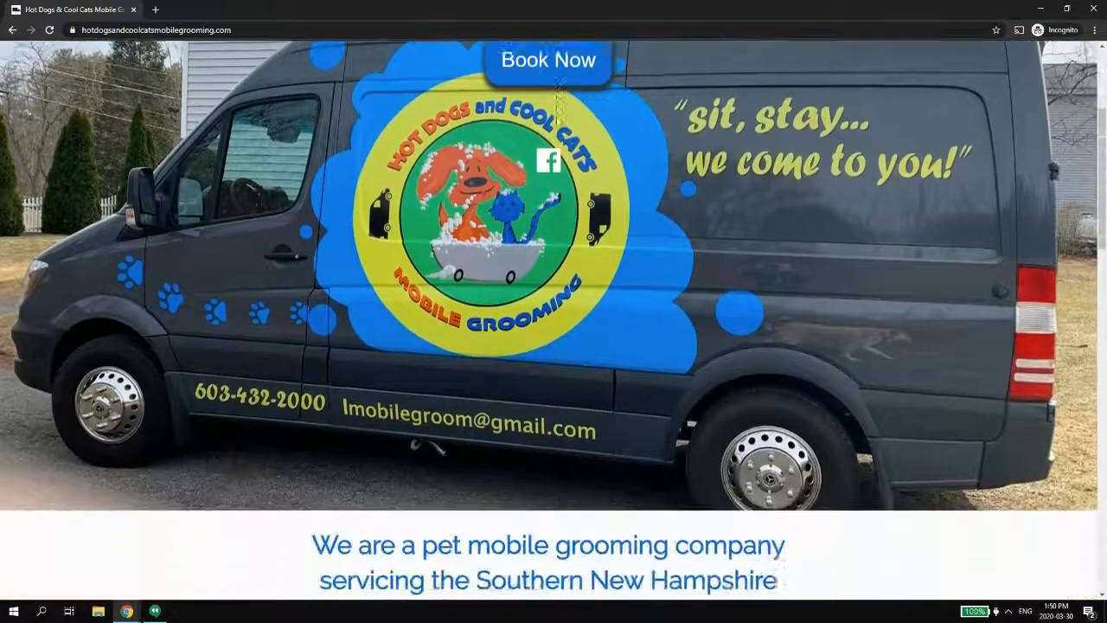
{"action": "scroll", "coordinate": [530, 125], "scroll_direction": "up", "scroll_amount": 3}
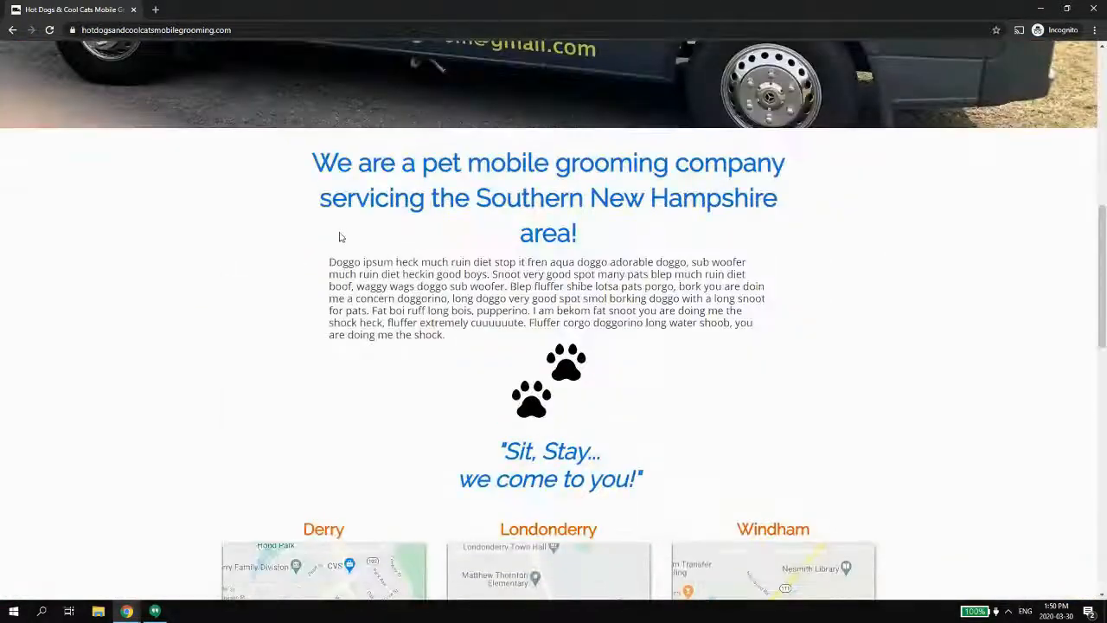
{"action": "left_click_drag", "start_coordinate": [338, 259], "coordinate": [456, 313]}
{"action": "scroll", "coordinate": [456, 316], "scroll_direction": "down", "scroll_amount": 2}
{"action": "scroll", "coordinate": [455, 315], "scroll_direction": "down", "scroll_amount": 4}
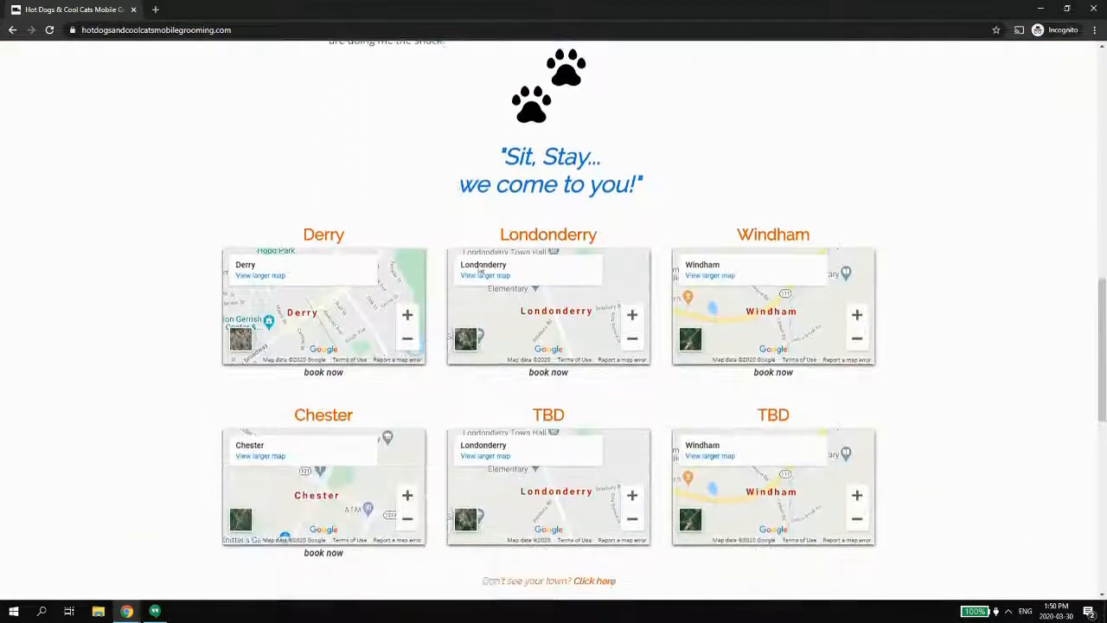
- Follow the book now link under the Chester map, view the public Services page and minimise the incognito window
{"action": "left_click", "coordinate": [327, 370]}
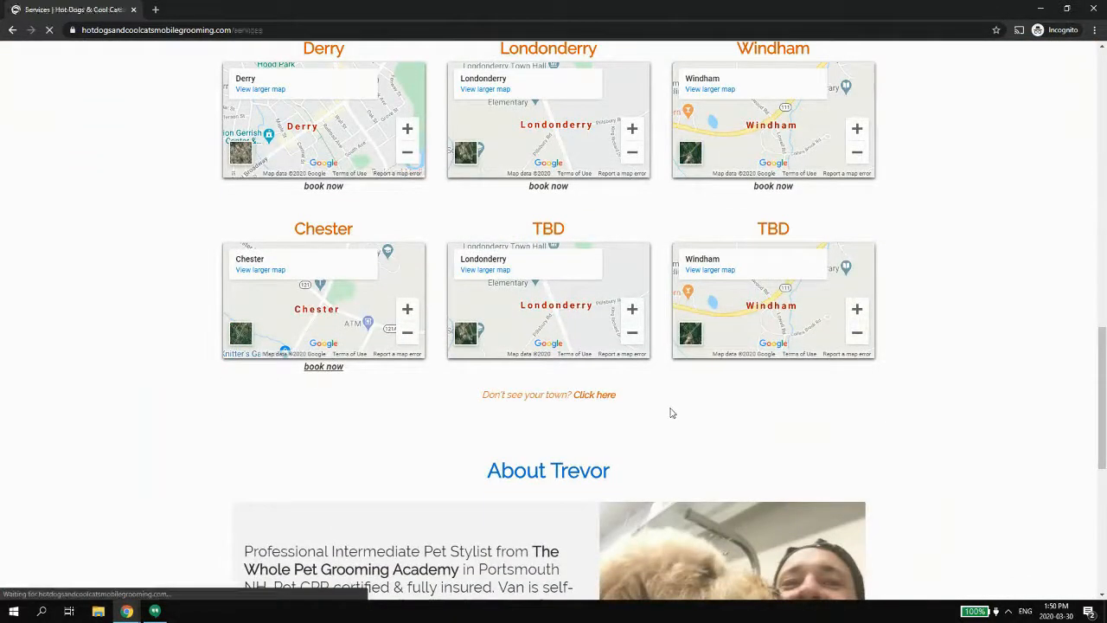
{"action": "scroll", "coordinate": [519, 268], "scroll_direction": "down", "scroll_amount": 2}
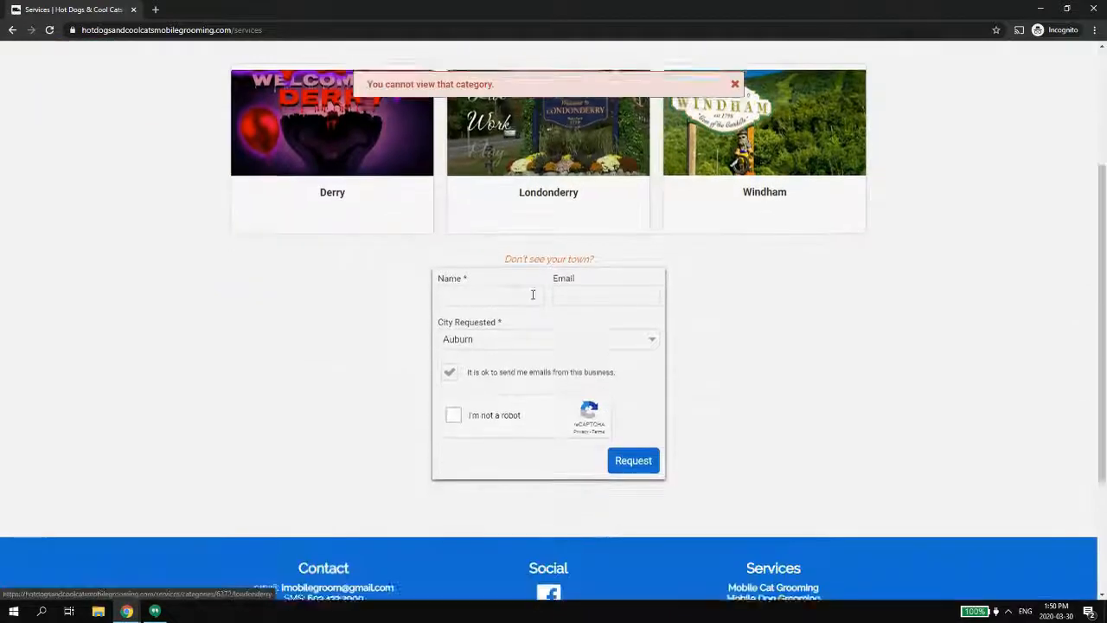
{"action": "scroll", "coordinate": [531, 296], "scroll_direction": "up", "scroll_amount": 1}
{"action": "left_click", "coordinate": [43, 37]}
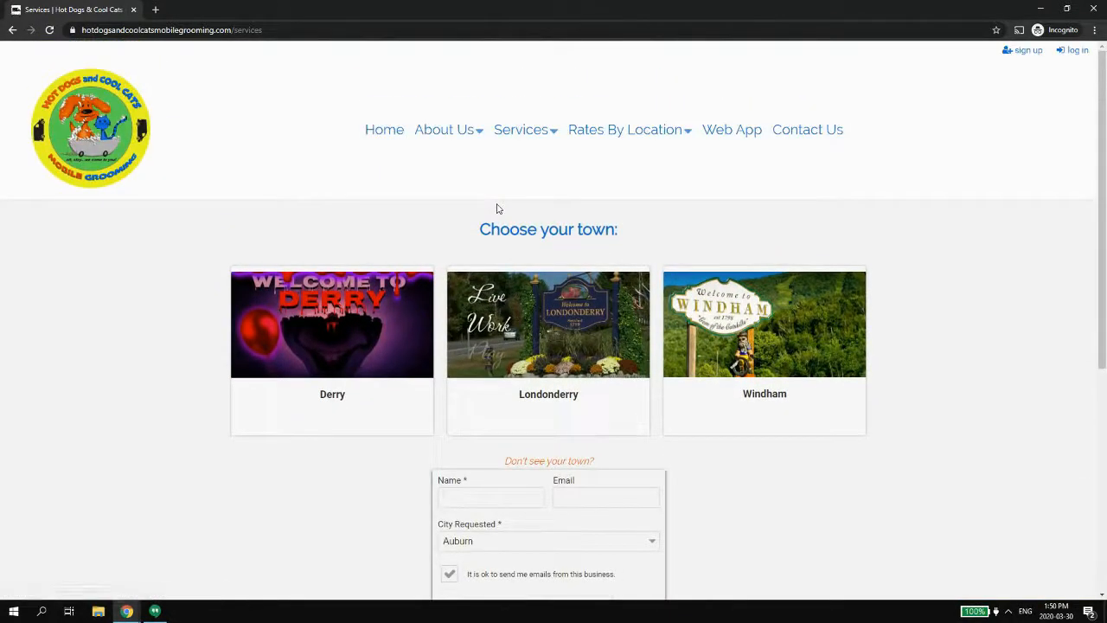
{"action": "left_click", "coordinate": [1038, 8]}
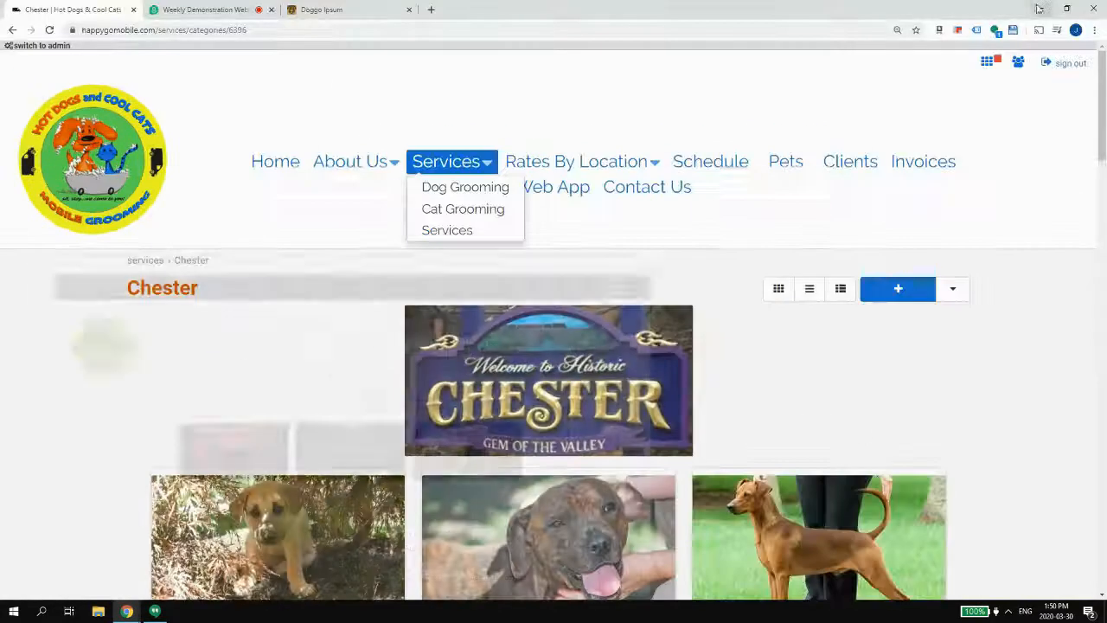
- Go from the Services page to the dashboard and open the website's navigation menu settings
{"action": "mouse_move", "coordinate": [444, 157]}
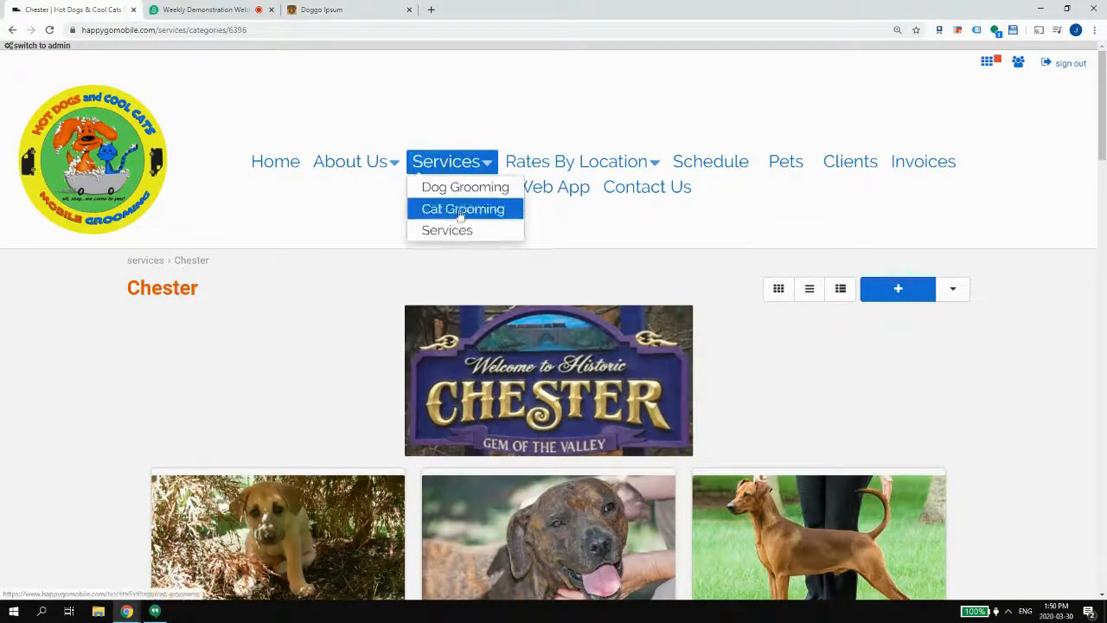
{"action": "left_click", "coordinate": [451, 229]}
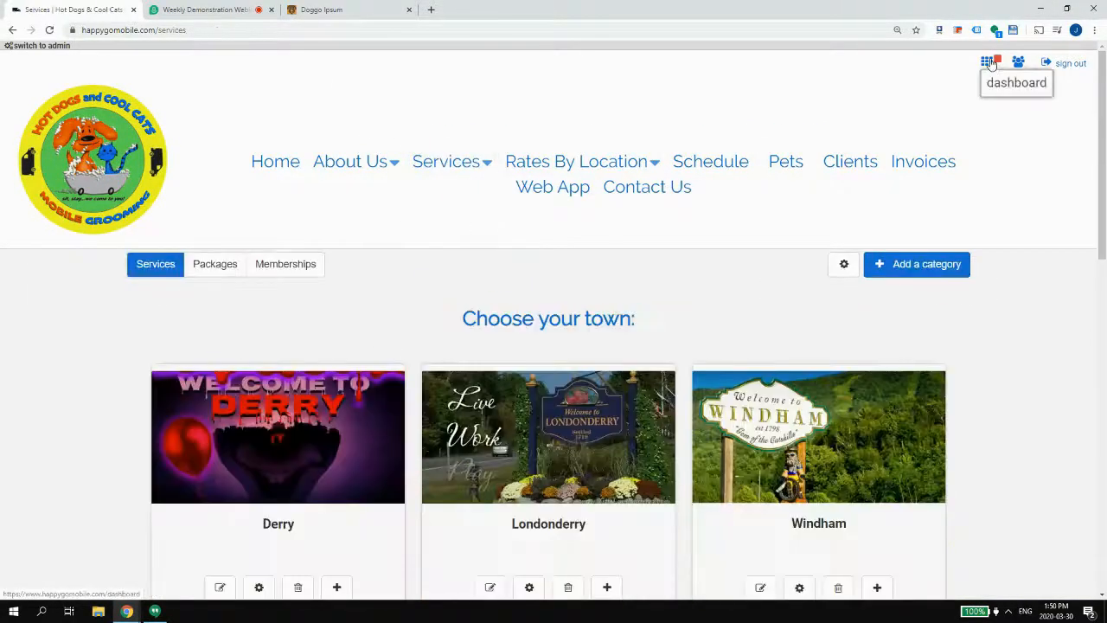
{"action": "left_click", "coordinate": [996, 66]}
{"action": "scroll", "coordinate": [657, 392], "scroll_direction": "down", "scroll_amount": 2}
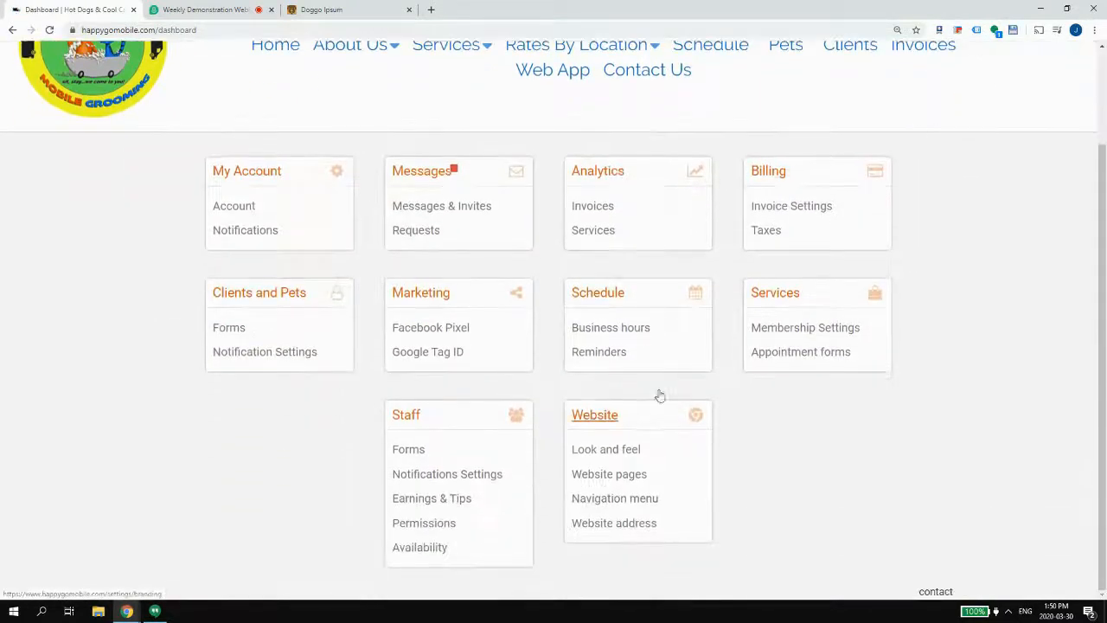
{"action": "left_click", "coordinate": [651, 501]}
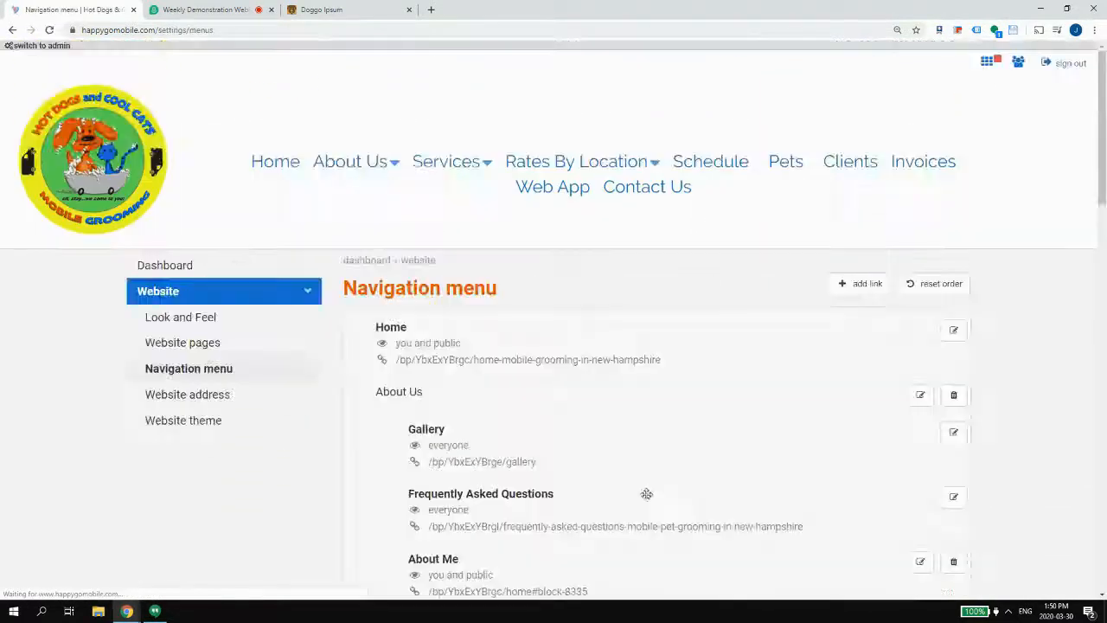
- Make the /services link in the Services group visible to Public and update it
{"action": "scroll", "coordinate": [640, 458], "scroll_direction": "down", "scroll_amount": 2}
{"action": "scroll", "coordinate": [846, 366], "scroll_direction": "down", "scroll_amount": 1}
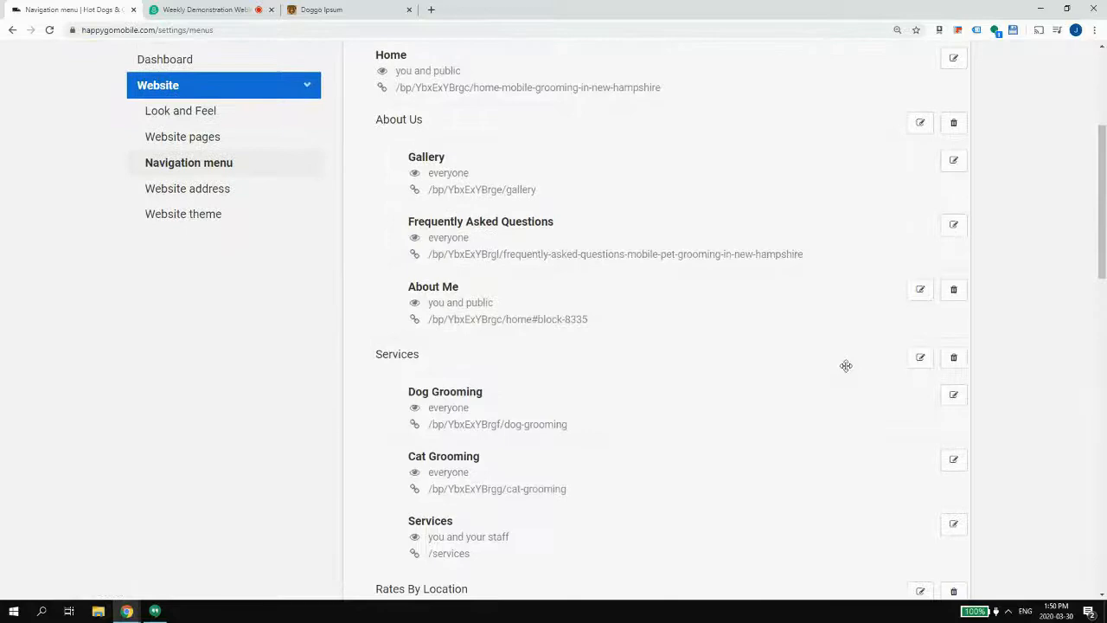
{"action": "left_click", "coordinate": [919, 357]}
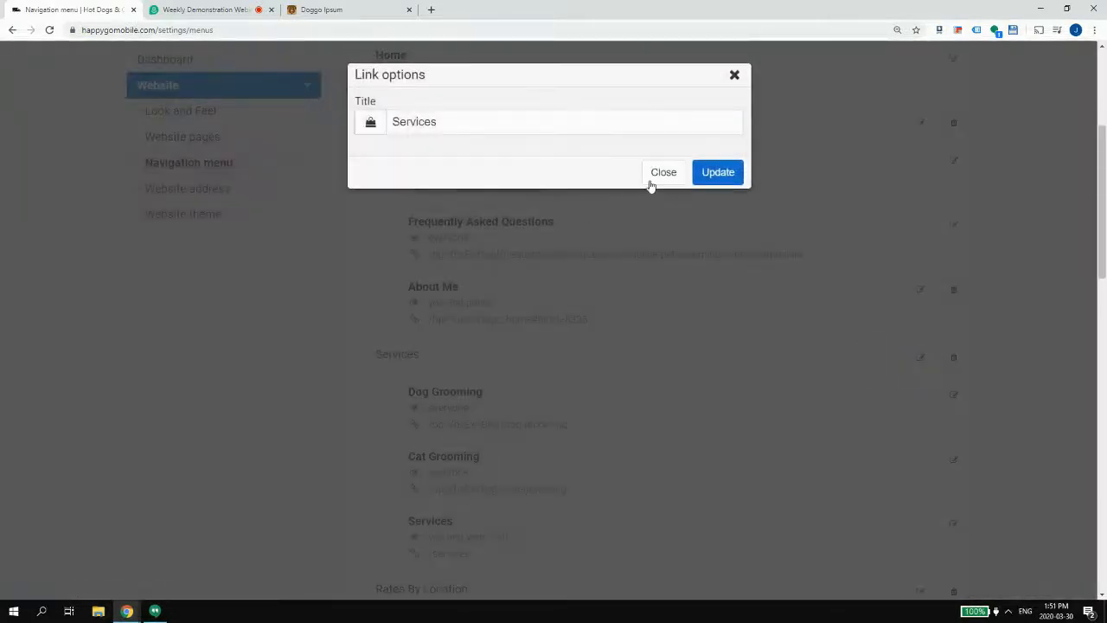
{"action": "left_click", "coordinate": [655, 177]}
{"action": "scroll", "coordinate": [635, 314], "scroll_direction": "down", "scroll_amount": 2}
{"action": "left_click", "coordinate": [952, 407]}
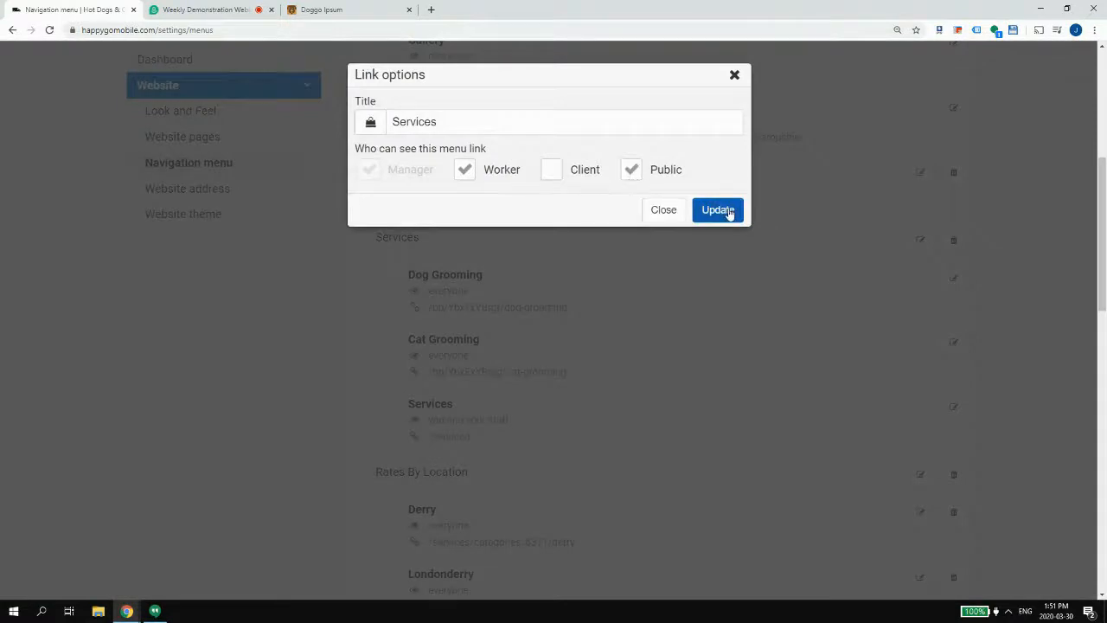
{"action": "left_click", "coordinate": [717, 211]}
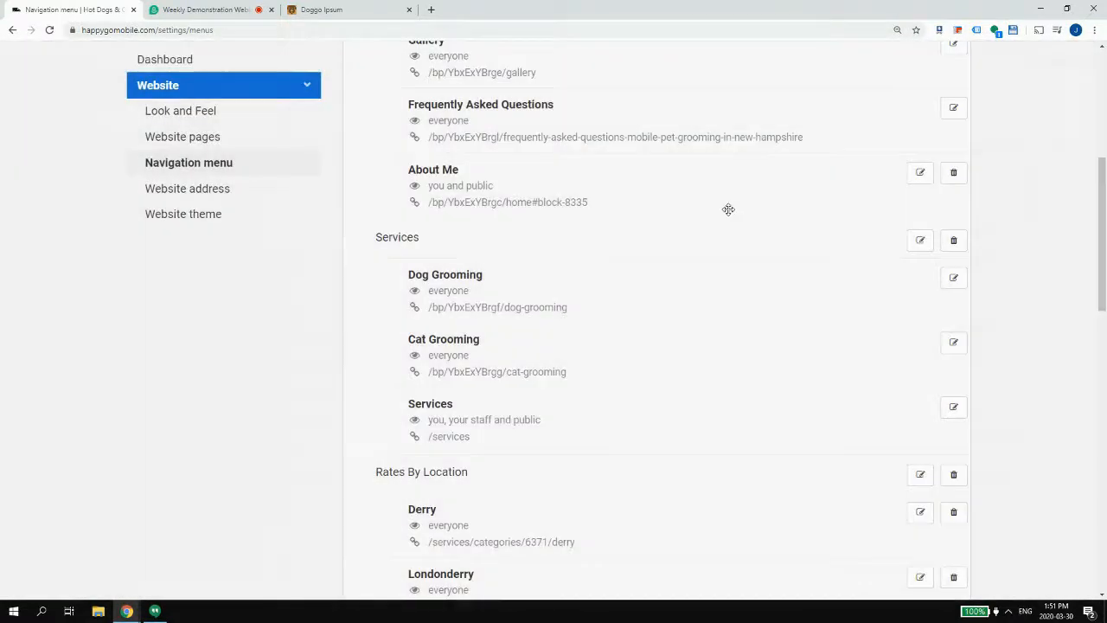
{"action": "scroll", "coordinate": [728, 209], "scroll_direction": "down", "scroll_amount": 3}
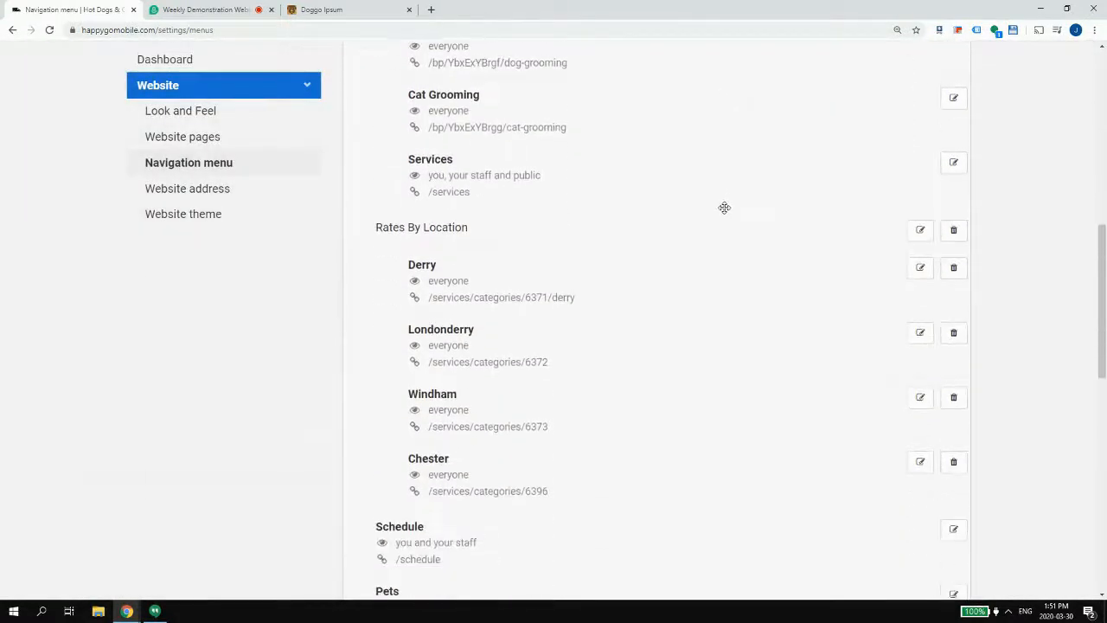
- Make the /services link in the Services group visible to Client as well and update it
{"action": "scroll", "coordinate": [723, 209], "scroll_direction": "up", "scroll_amount": 2}
{"action": "left_click", "coordinate": [953, 324]}
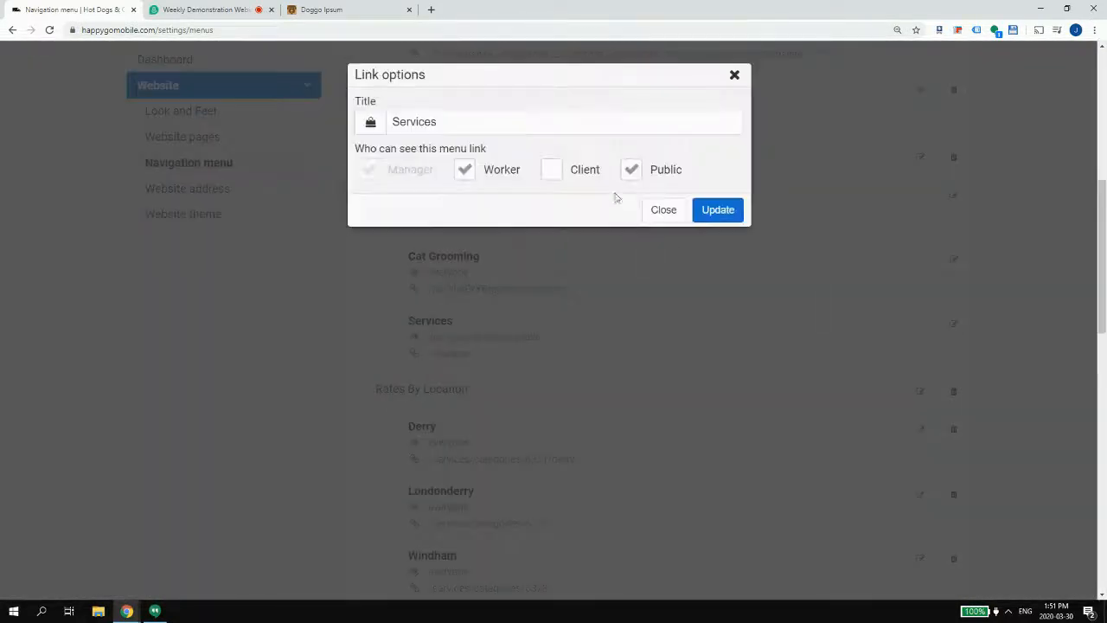
{"action": "left_click", "coordinate": [552, 169]}
{"action": "left_click", "coordinate": [737, 216]}
- Look over the navigation link list and check the entries in the site menu's Services group
{"action": "scroll", "coordinate": [766, 217], "scroll_direction": "down", "scroll_amount": 8}
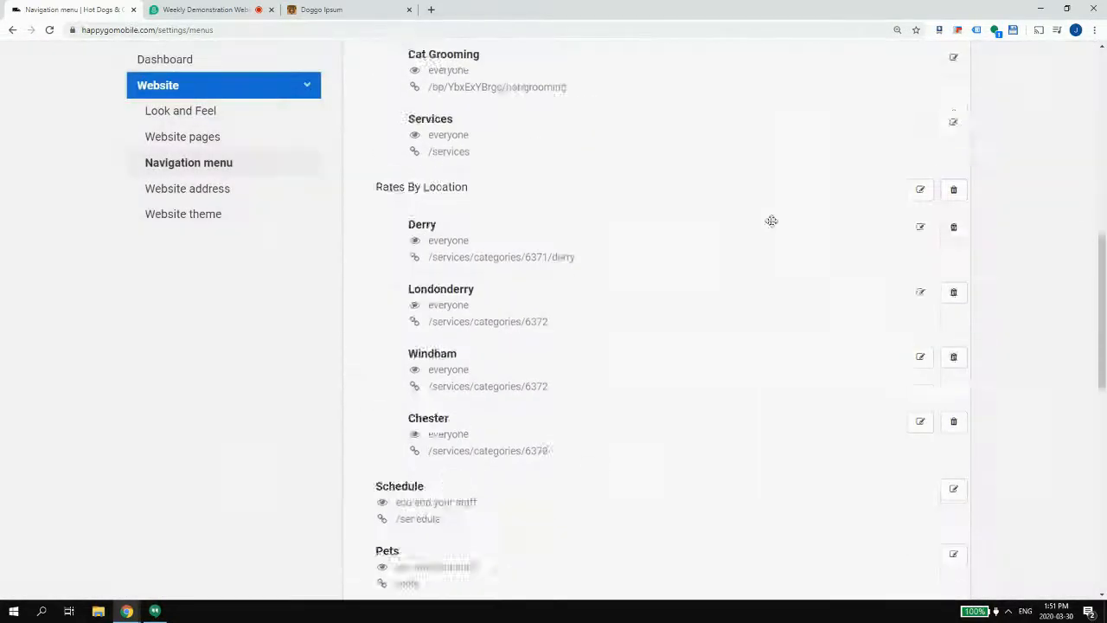
{"action": "scroll", "coordinate": [839, 256], "scroll_direction": "up", "scroll_amount": 3}
{"action": "scroll", "coordinate": [840, 256], "scroll_direction": "up", "scroll_amount": 10}
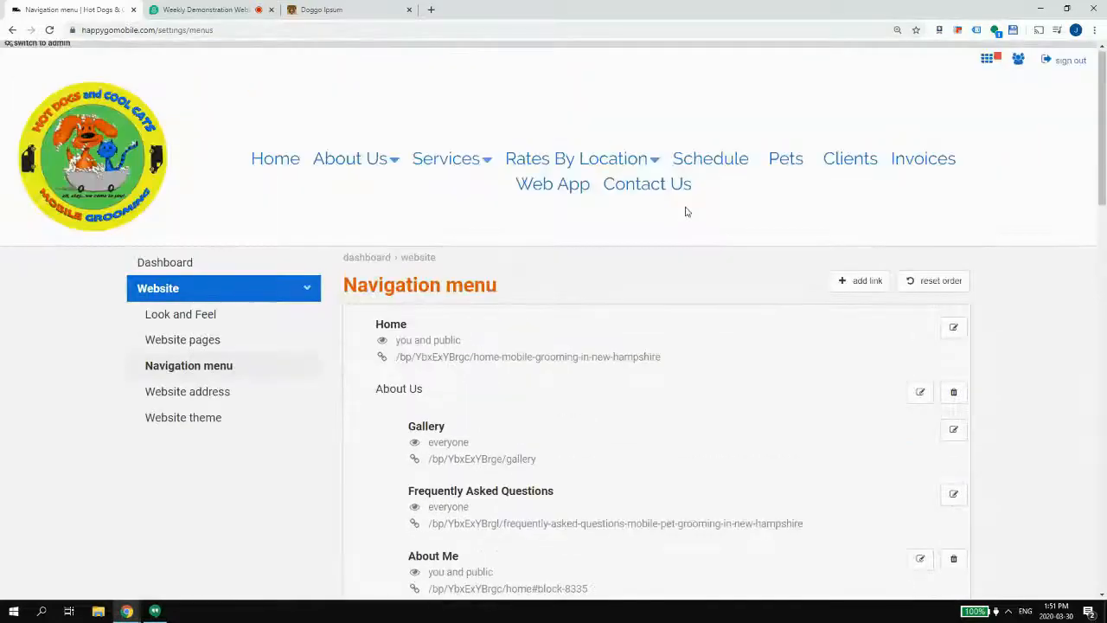
{"action": "left_click", "coordinate": [440, 171]}
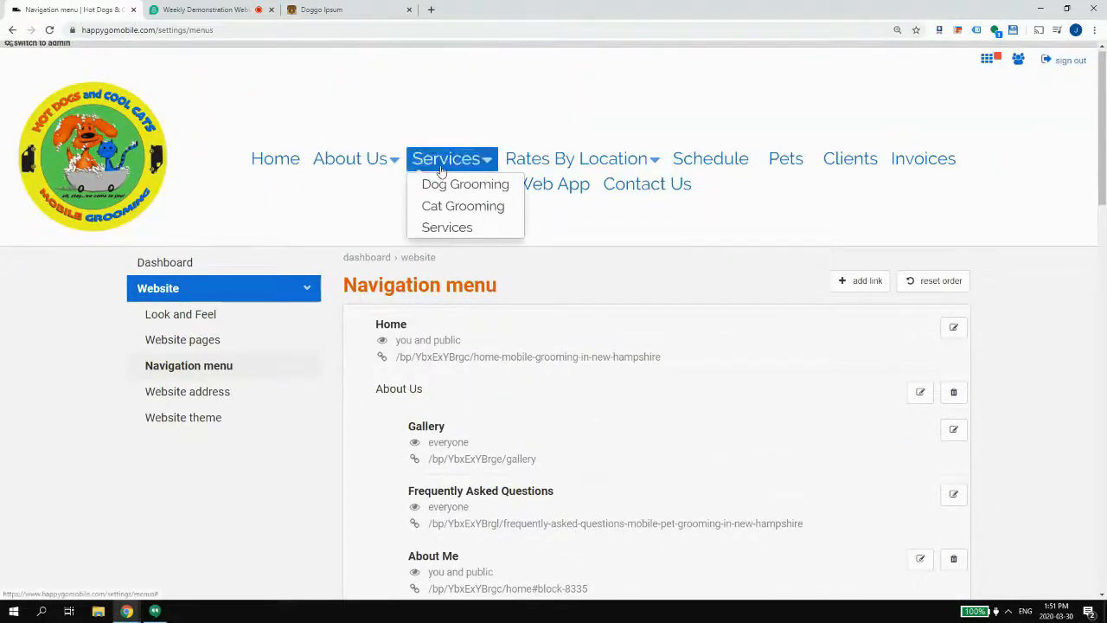
{"action": "left_click", "coordinate": [558, 171]}
{"action": "scroll", "coordinate": [1089, 287], "scroll_direction": "down", "scroll_amount": 7}
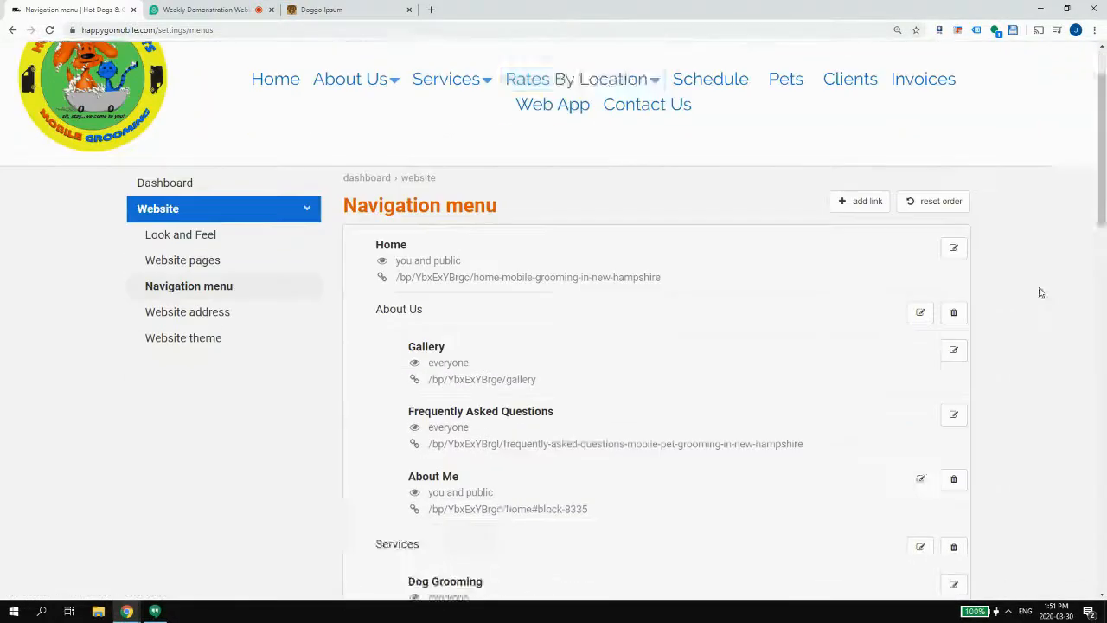
- Reopen the /services link's options, update the link again and save the navigation menu
{"action": "left_click", "coordinate": [953, 236]}
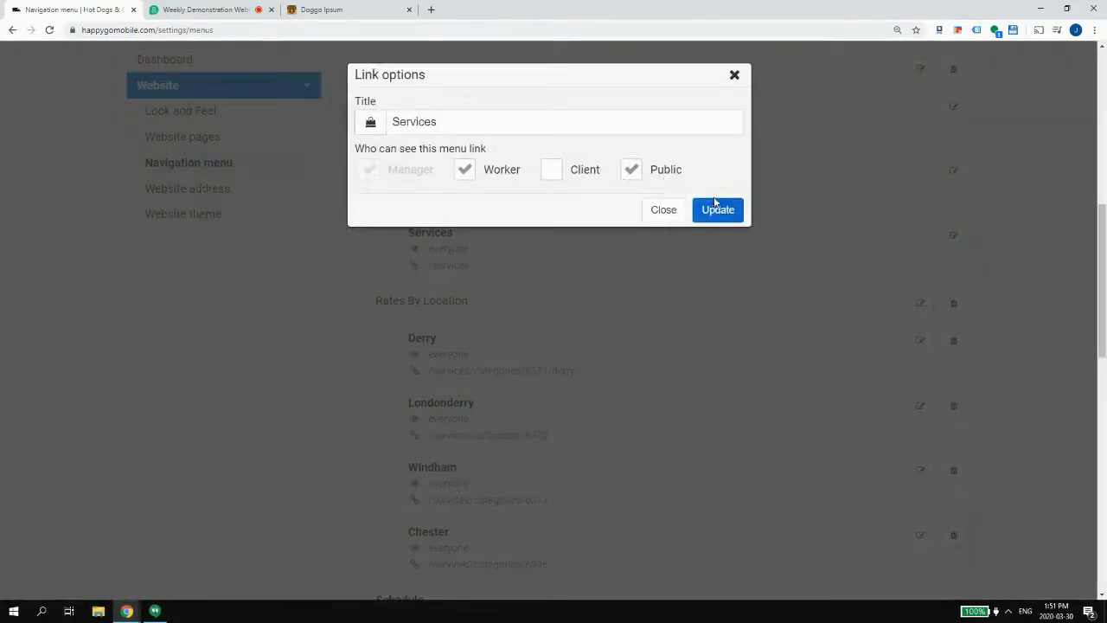
{"action": "left_click", "coordinate": [716, 204]}
{"action": "scroll", "coordinate": [736, 223], "scroll_direction": "down", "scroll_amount": 6}
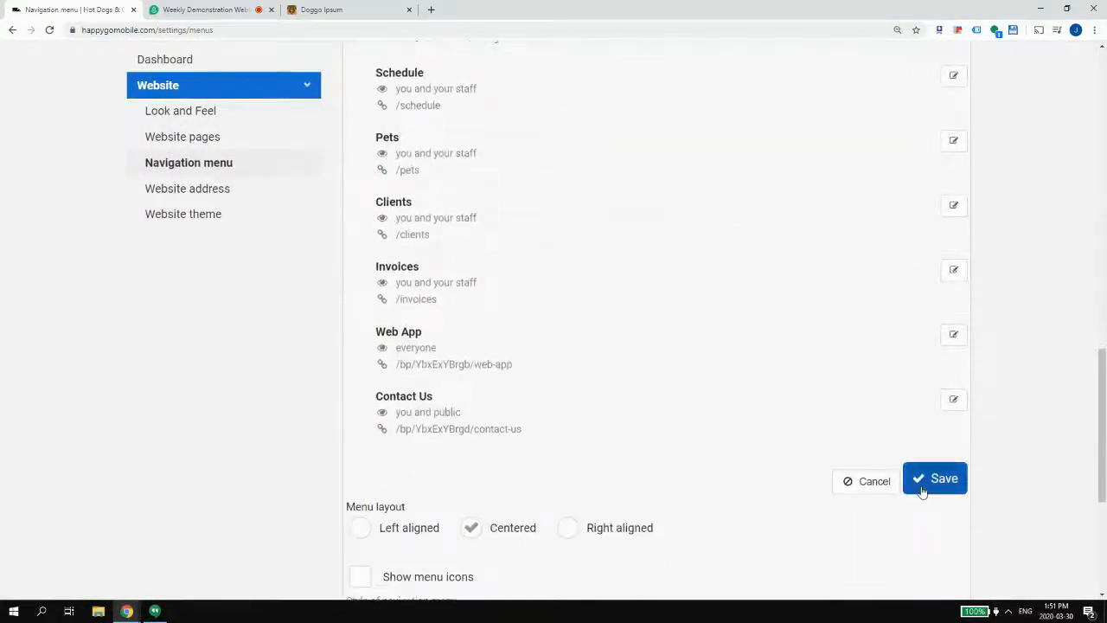
{"action": "left_click", "coordinate": [934, 480]}
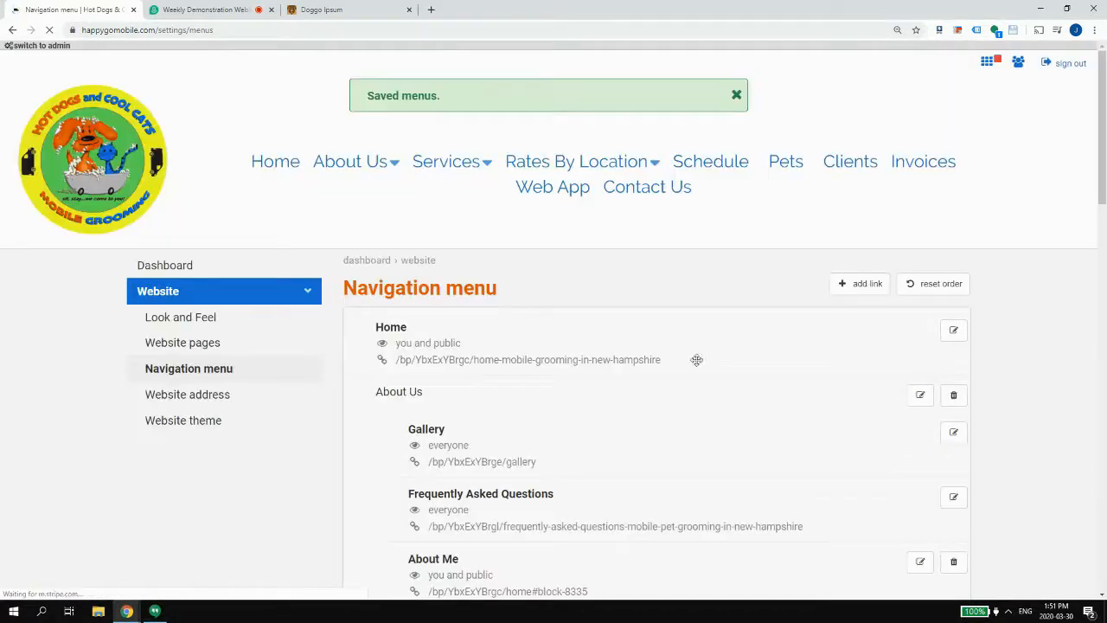
- Open the Services page, compare it with the public version in the incognito window, and minimise that window
{"action": "left_click", "coordinate": [554, 162]}
{"action": "left_click", "coordinate": [467, 162]}
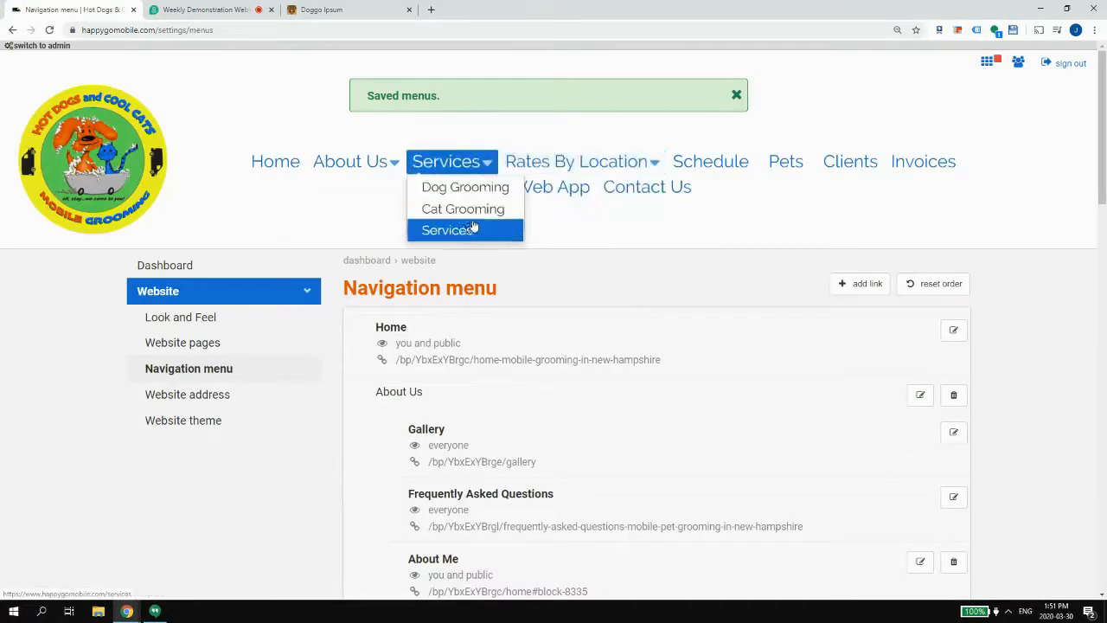
{"action": "left_click", "coordinate": [466, 230]}
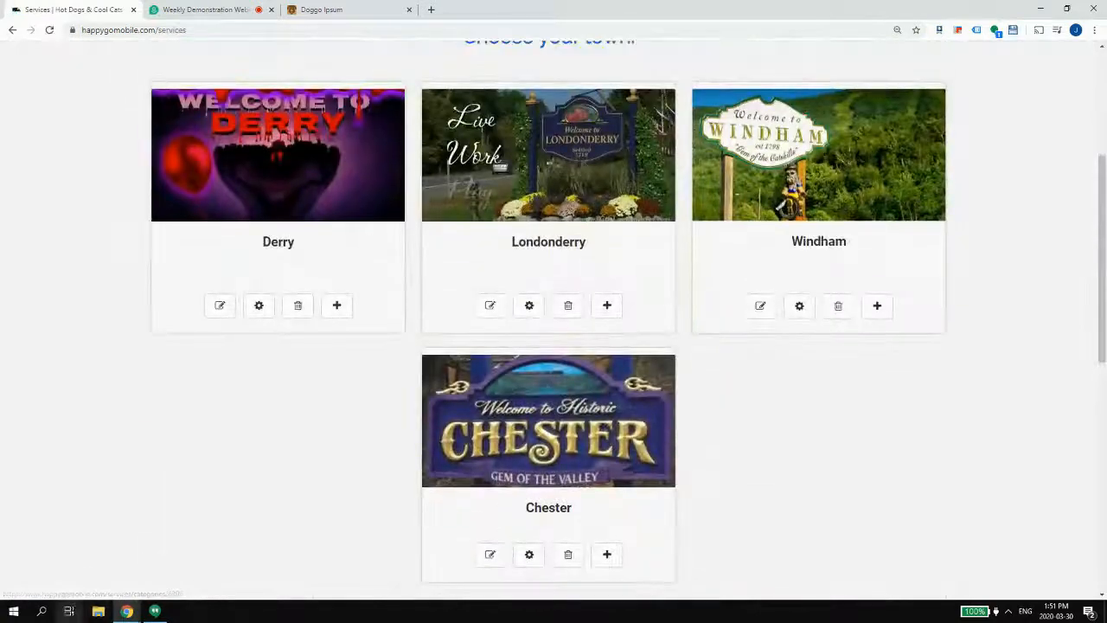
{"action": "mouse_move", "coordinate": [126, 610]}
{"action": "left_click", "coordinate": [515, 577]}
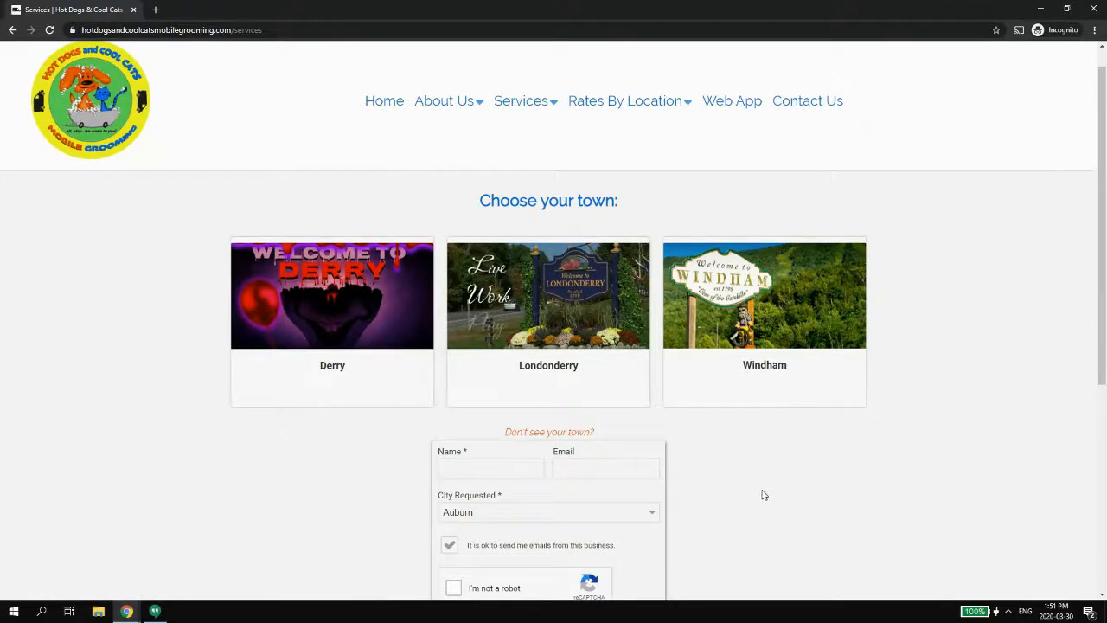
{"action": "left_click", "coordinate": [1039, 9]}
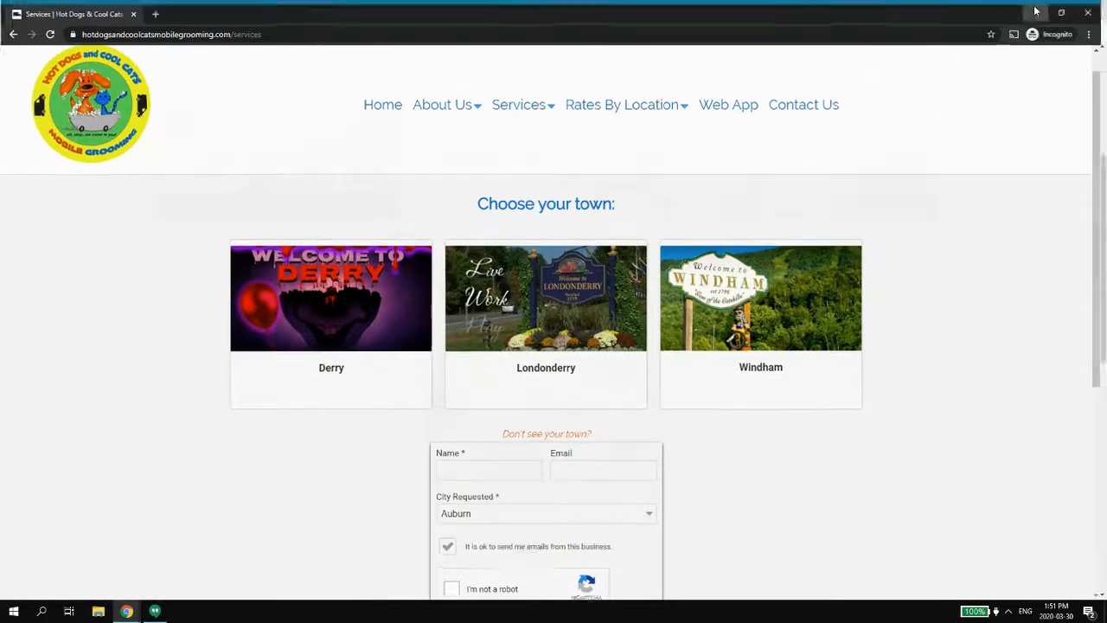
- Open the Chester category for editing, check who can view it, and save the category again
{"action": "scroll", "coordinate": [541, 248], "scroll_direction": "up", "scroll_amount": 2}
{"action": "scroll", "coordinate": [537, 346], "scroll_direction": "down", "scroll_amount": 3}
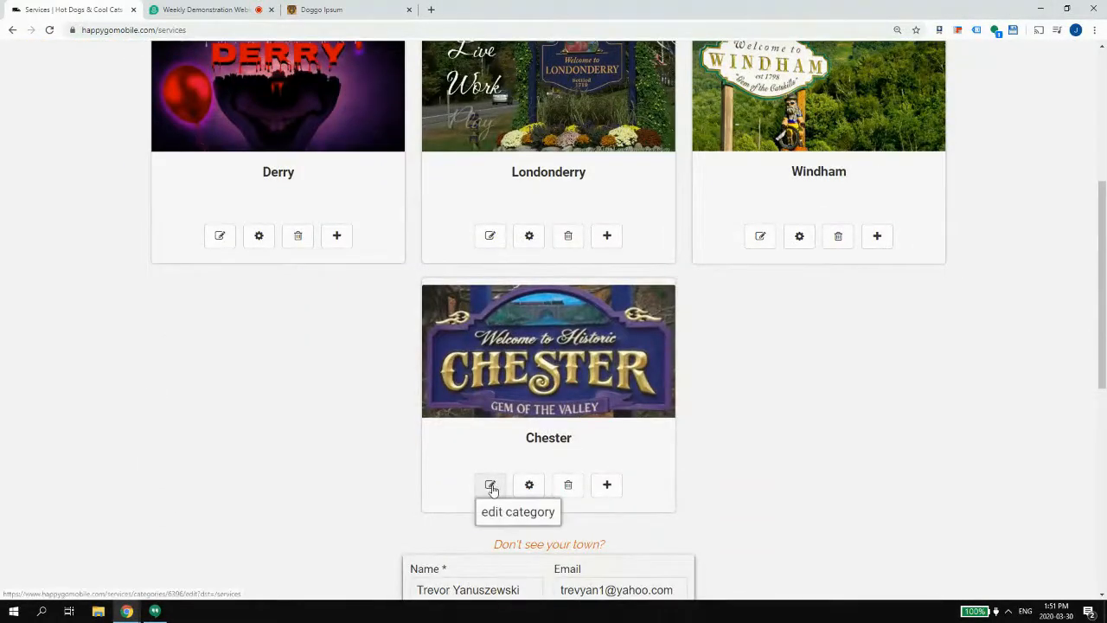
{"action": "left_click", "coordinate": [491, 486]}
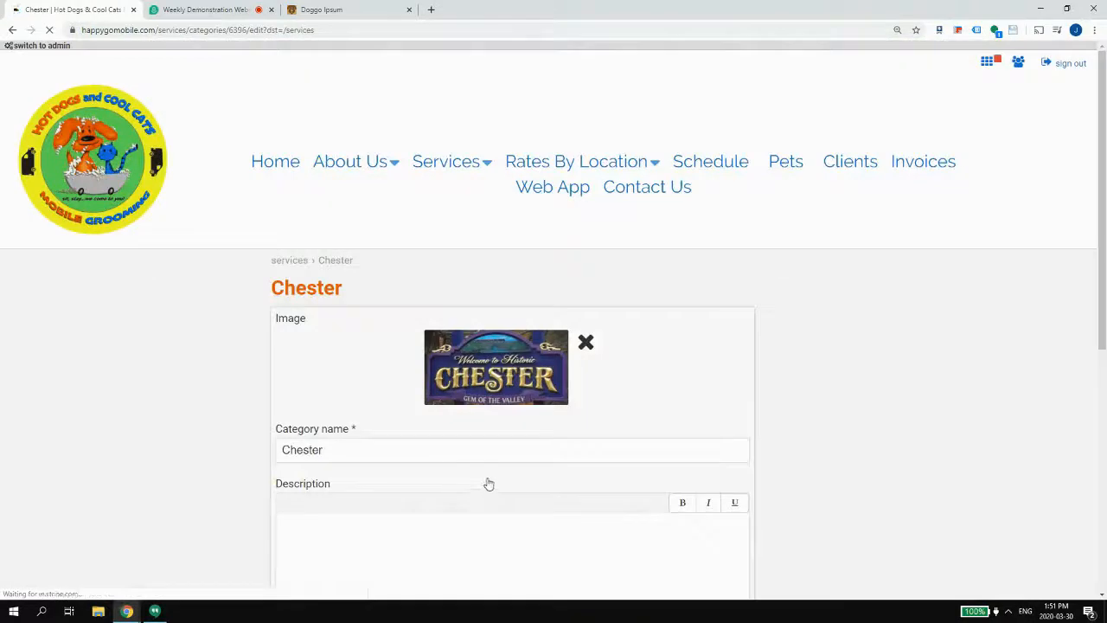
{"action": "scroll", "coordinate": [513, 485], "scroll_direction": "down", "scroll_amount": 5}
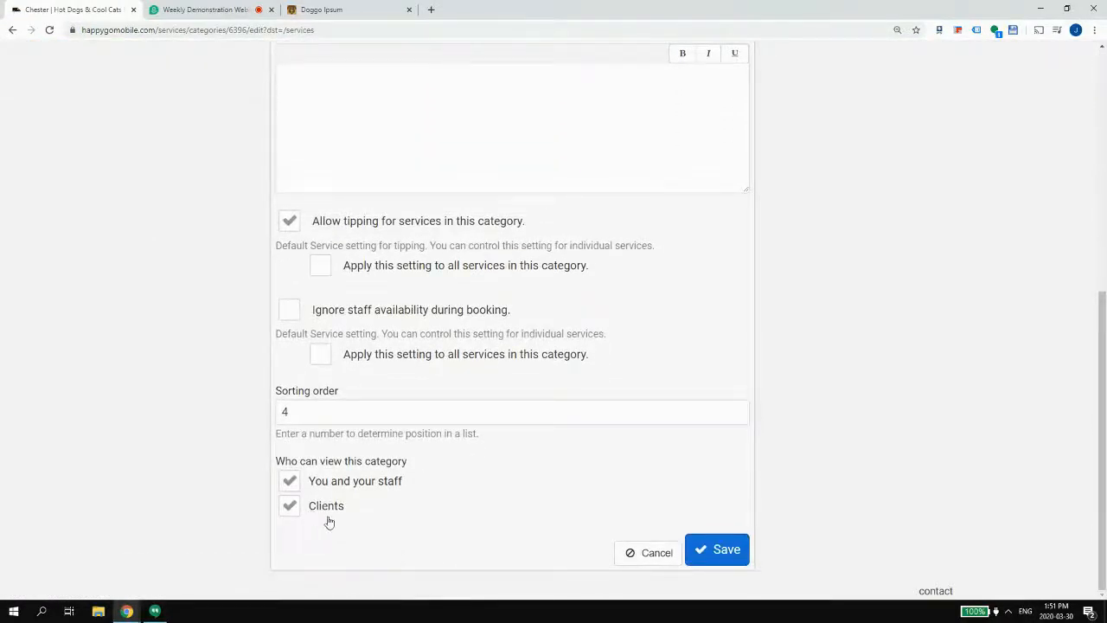
{"action": "left_click", "coordinate": [739, 558]}
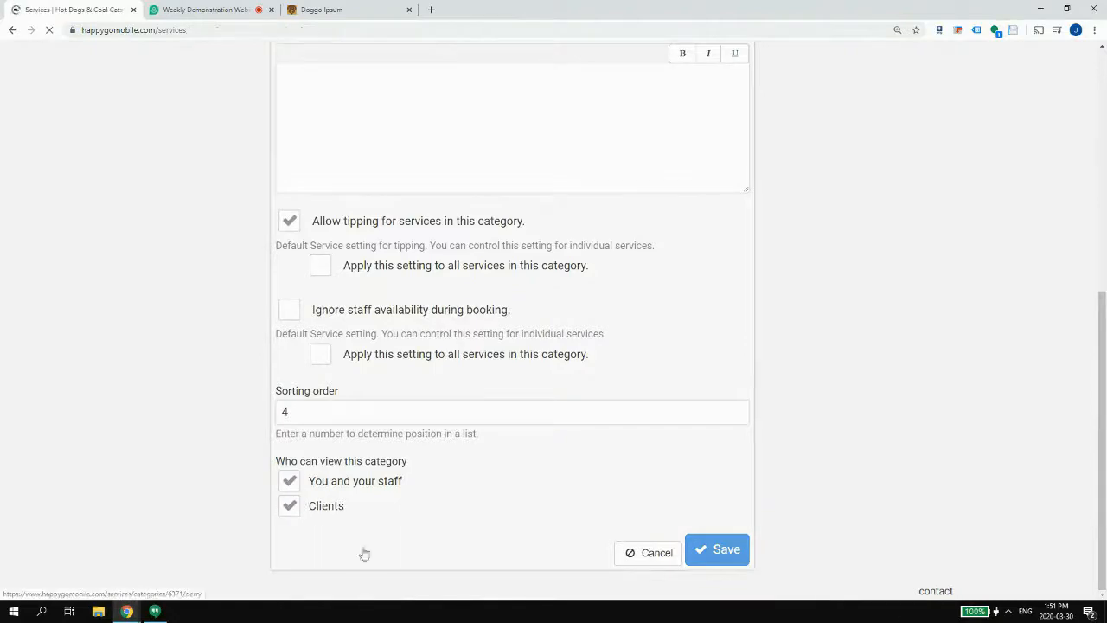
- Look over the Services page's town categories, reload the public Services page in the incognito window and minimise it
{"action": "scroll", "coordinate": [623, 527], "scroll_direction": "down", "scroll_amount": 4}
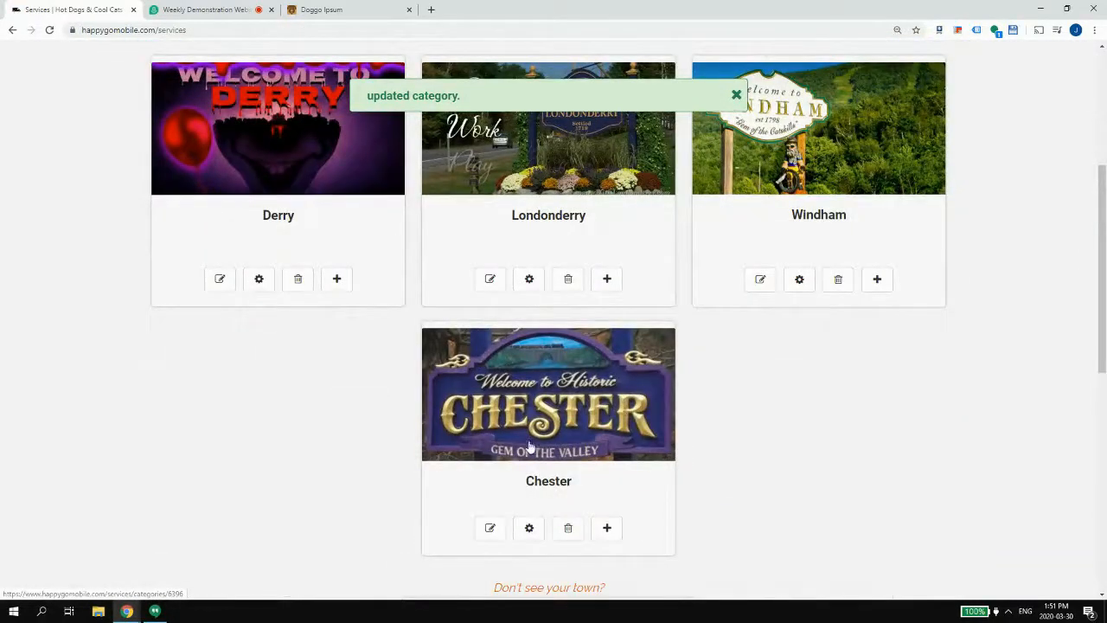
{"action": "scroll", "coordinate": [548, 424], "scroll_direction": "down", "scroll_amount": 1}
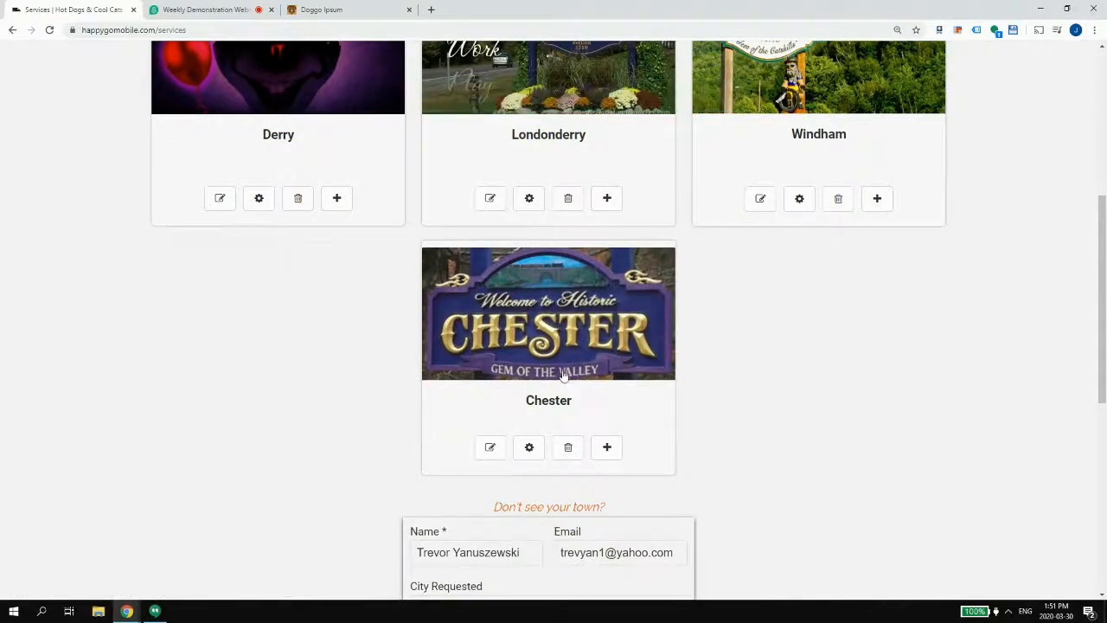
{"action": "scroll", "coordinate": [554, 380], "scroll_direction": "up", "scroll_amount": 2}
{"action": "mouse_move", "coordinate": [134, 616]}
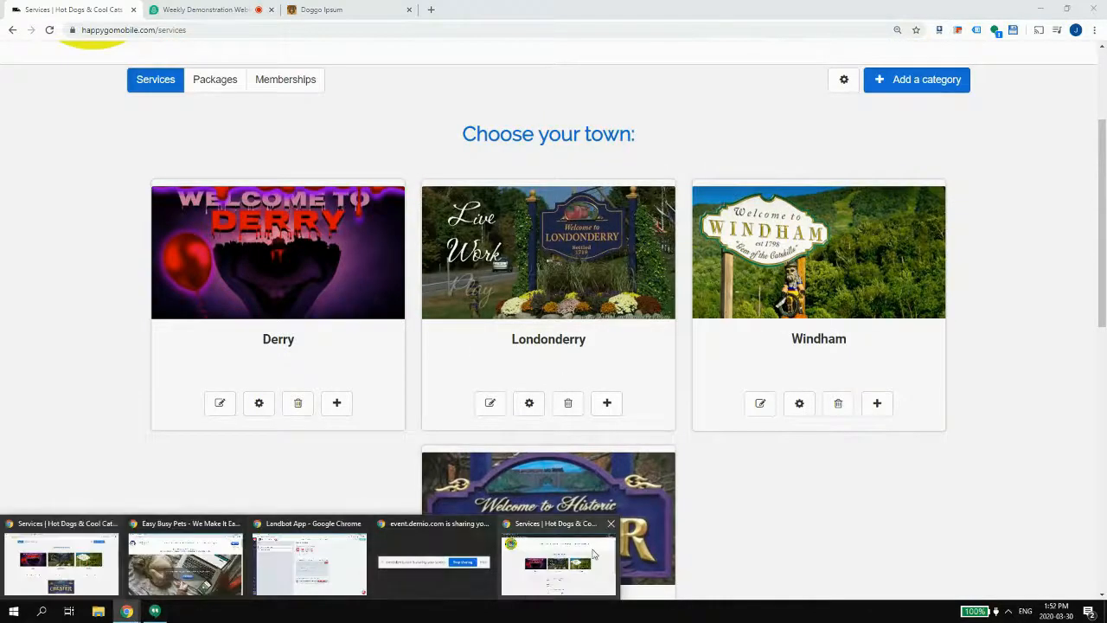
{"action": "left_click", "coordinate": [558, 566]}
{"action": "left_click", "coordinate": [50, 35]}
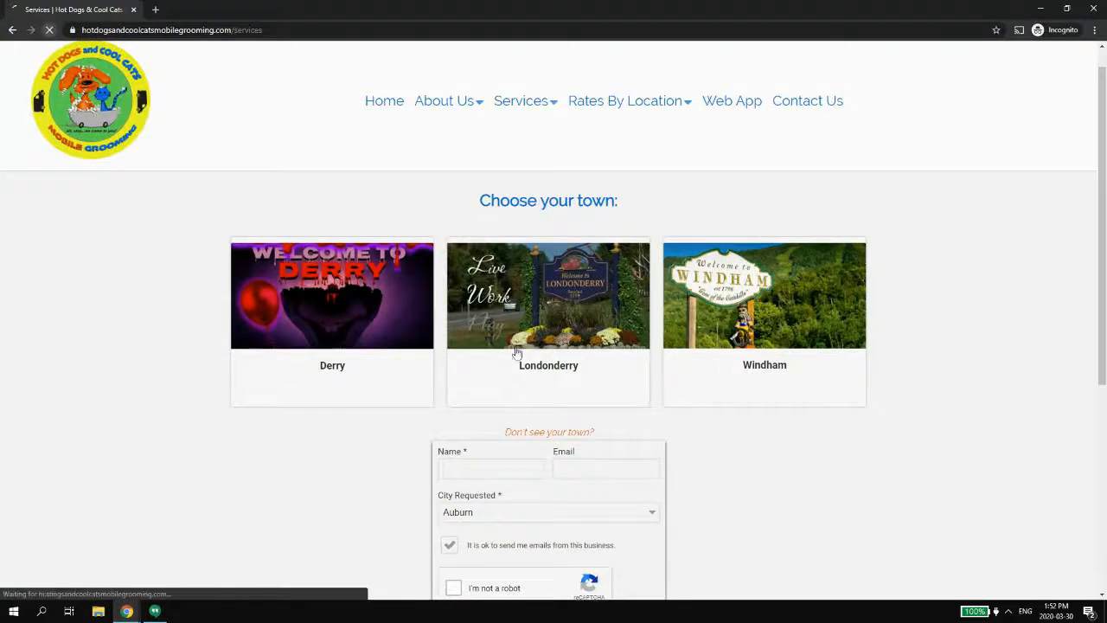
{"action": "left_click", "coordinate": [1040, 8]}
- Review the Chester category's visibility settings again and leave them without saving
{"action": "scroll", "coordinate": [475, 285], "scroll_direction": "down", "scroll_amount": 3}
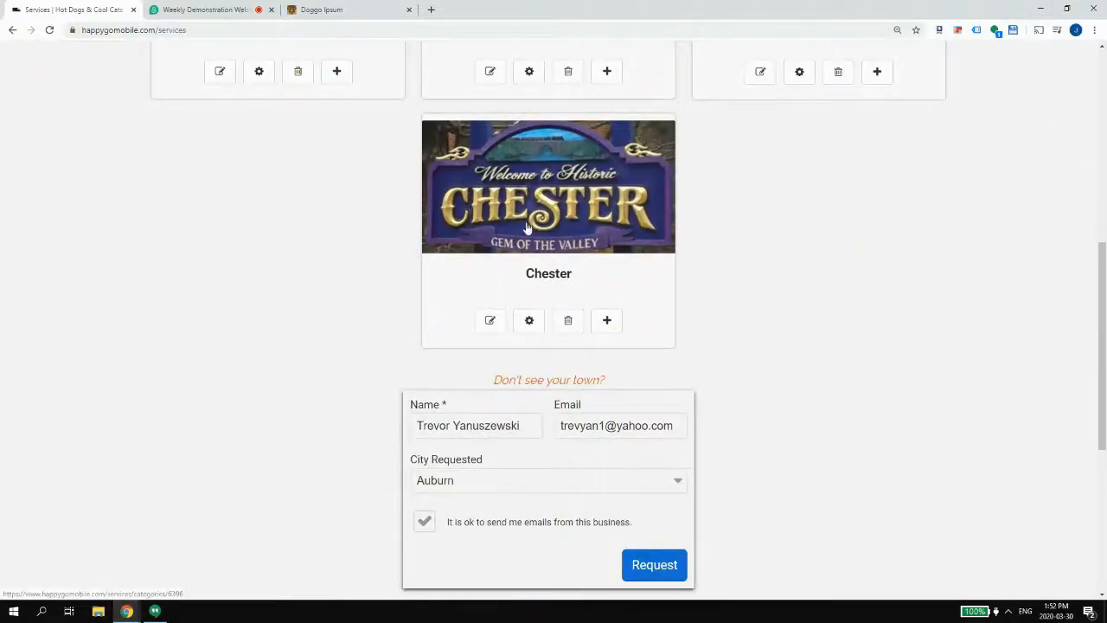
{"action": "scroll", "coordinate": [556, 244], "scroll_direction": "up", "scroll_amount": 1}
{"action": "left_click", "coordinate": [489, 425]}
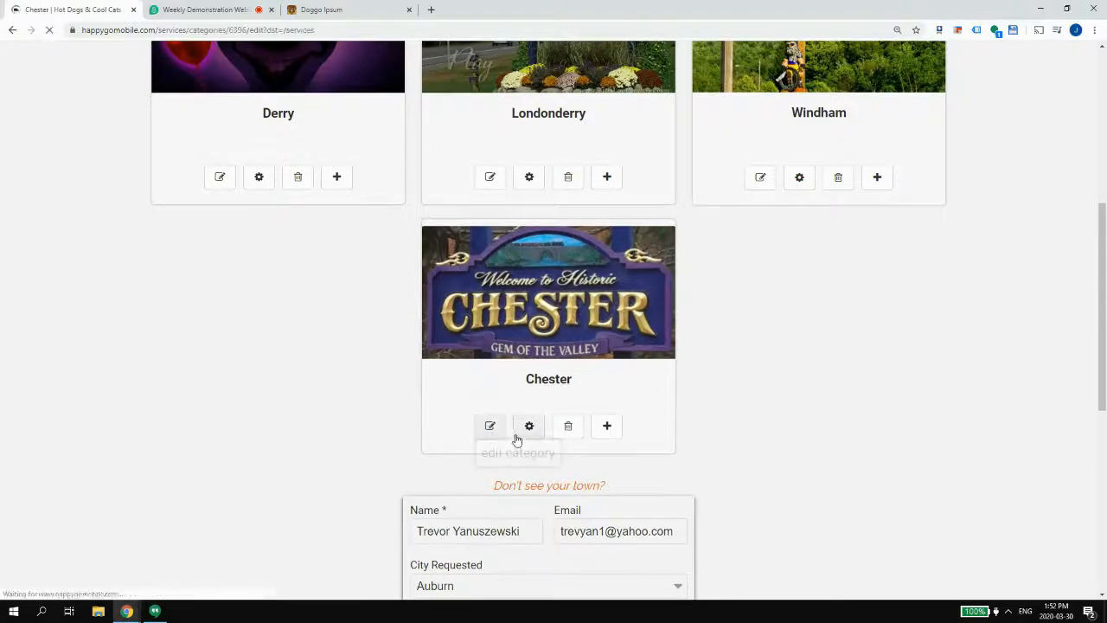
{"action": "scroll", "coordinate": [433, 395], "scroll_direction": "down", "scroll_amount": 5}
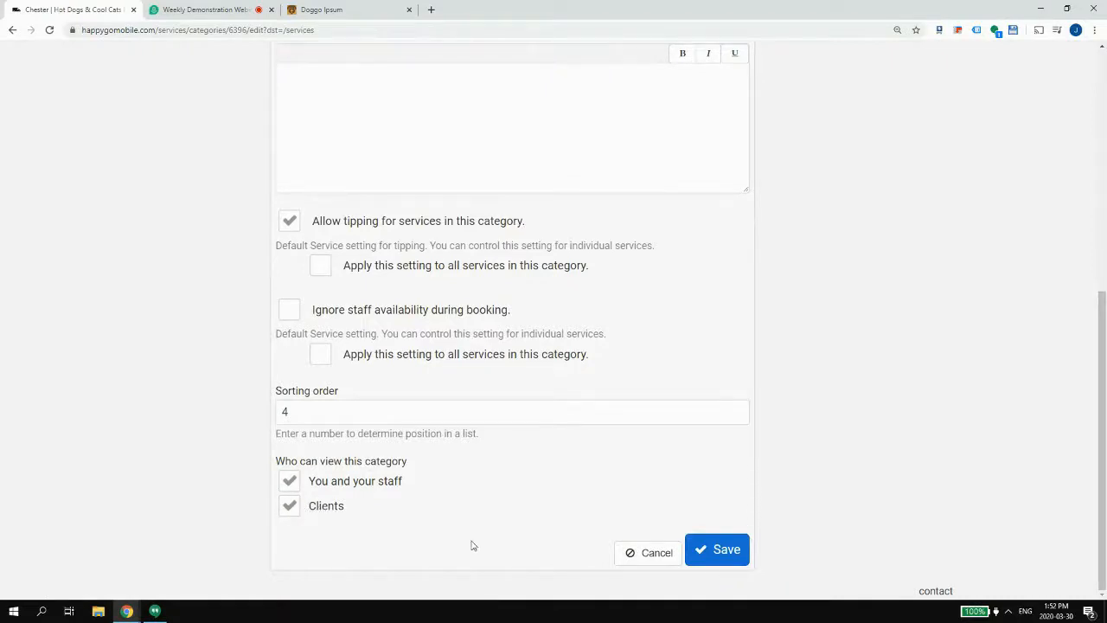
{"action": "left_click", "coordinate": [654, 553]}
- Close the Easy Busy Pets and Landbot App browser windows
{"action": "mouse_move", "coordinate": [128, 610]}
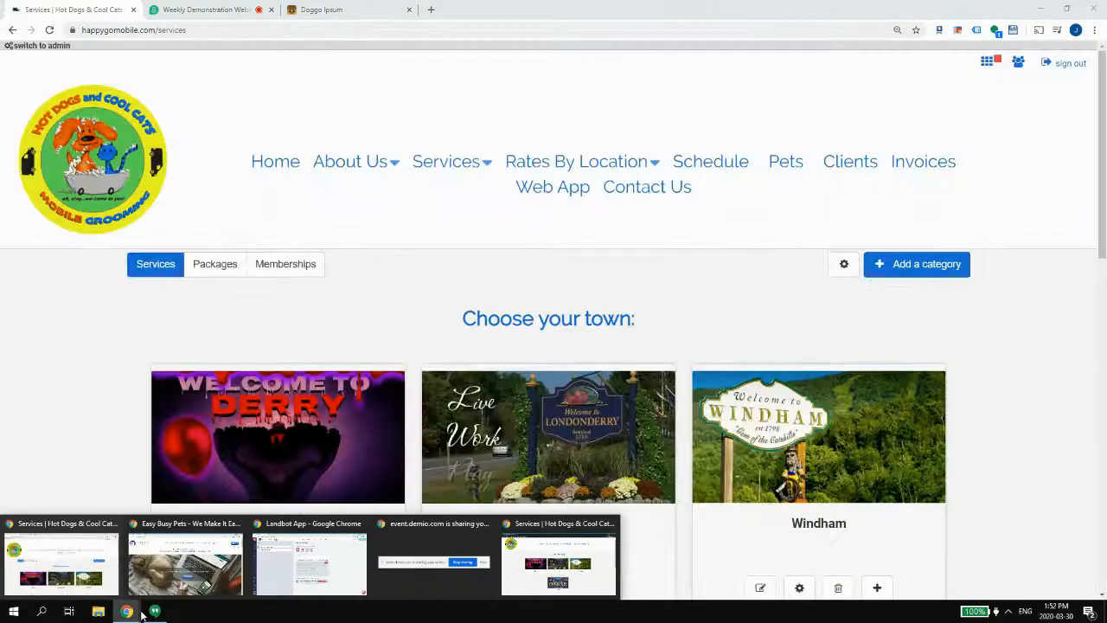
{"action": "left_click", "coordinate": [236, 524]}
{"action": "left_click", "coordinate": [237, 525]}
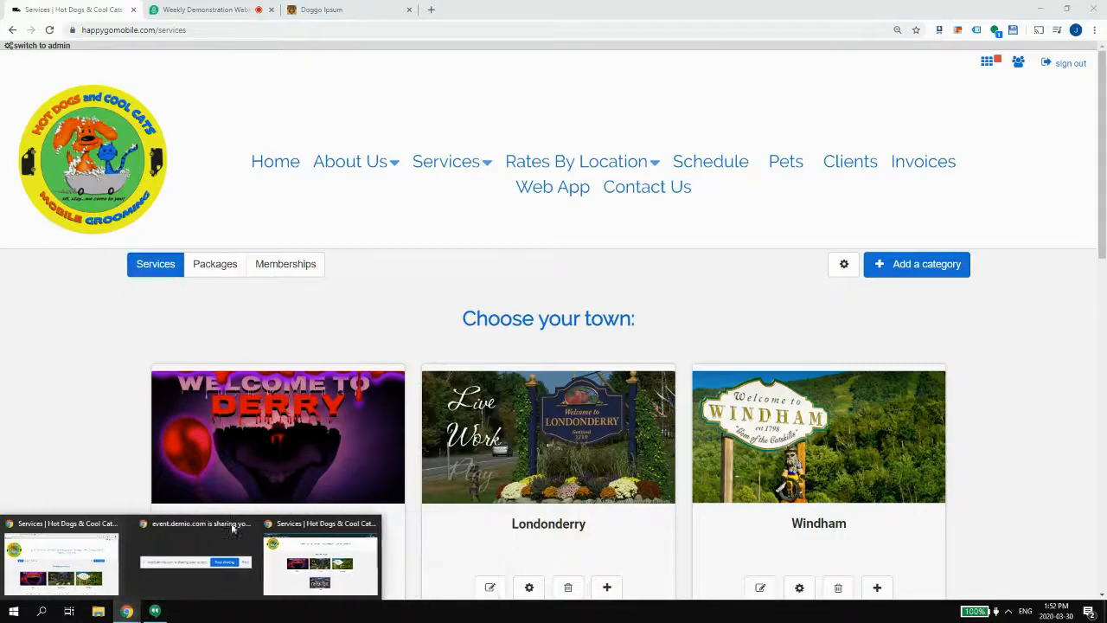
- Check the public Services page and its Rates By Location entries for Chester, and close the incognito window
{"action": "left_click", "coordinate": [316, 533]}
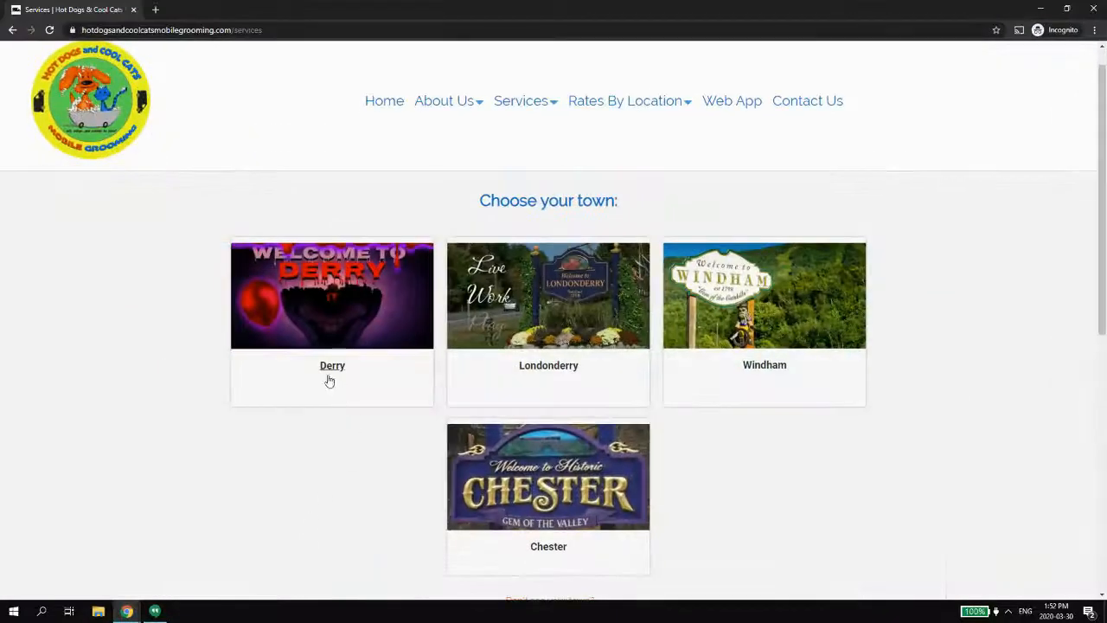
{"action": "mouse_move", "coordinate": [640, 102]}
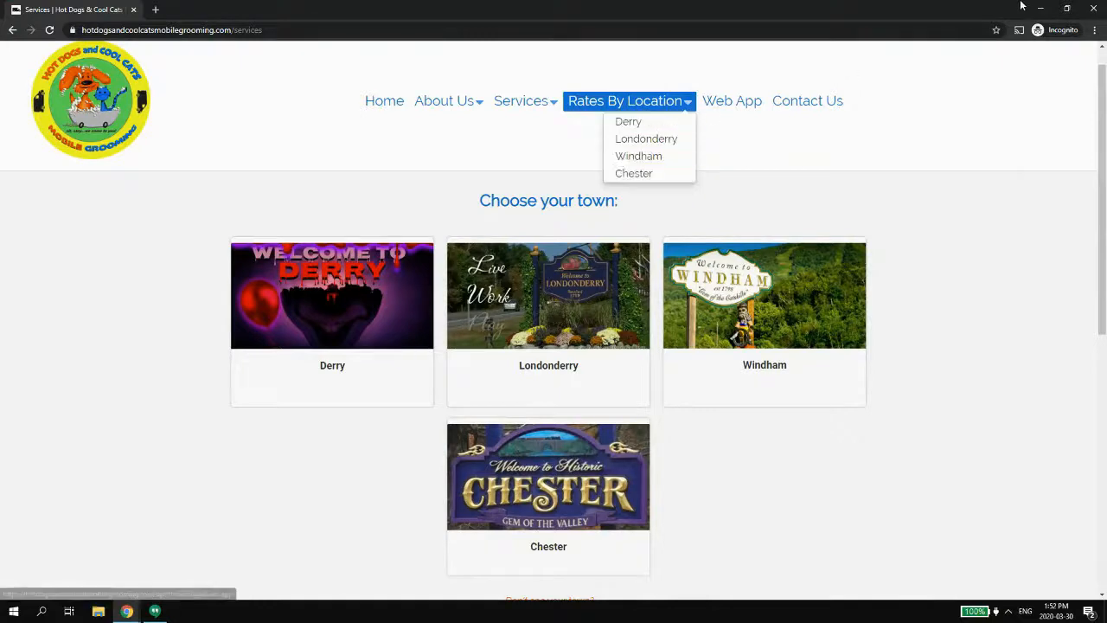
{"action": "left_click", "coordinate": [1095, 15]}
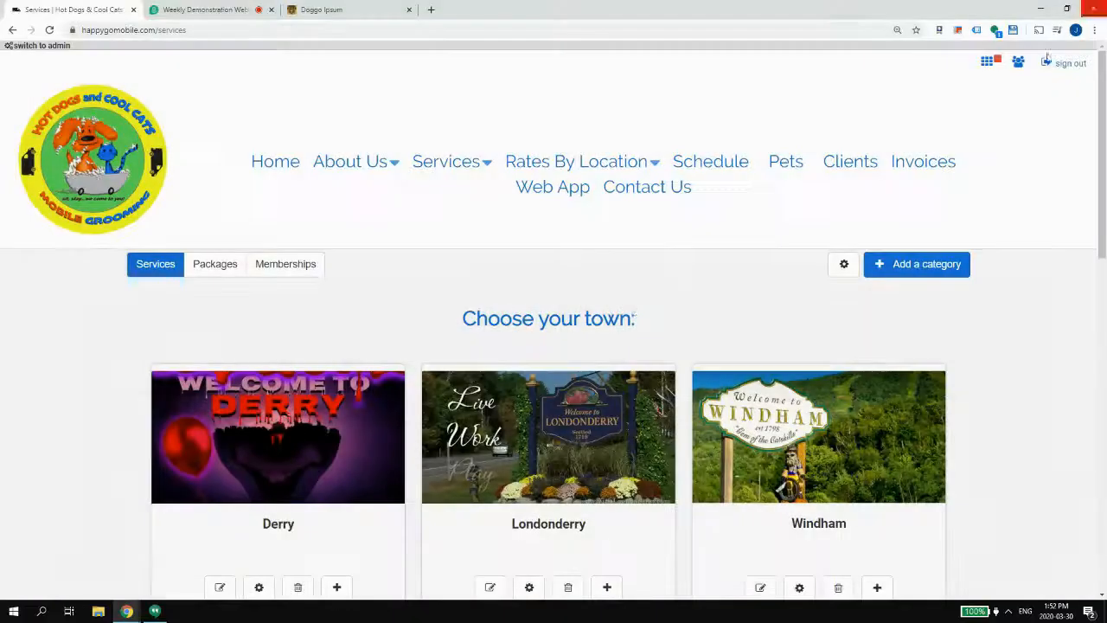
- Add a service category named Atkinson with sorting order 4 and save it
{"action": "scroll", "coordinate": [731, 267], "scroll_direction": "down", "scroll_amount": 2}
{"action": "scroll", "coordinate": [759, 250], "scroll_direction": "up", "scroll_amount": 1}
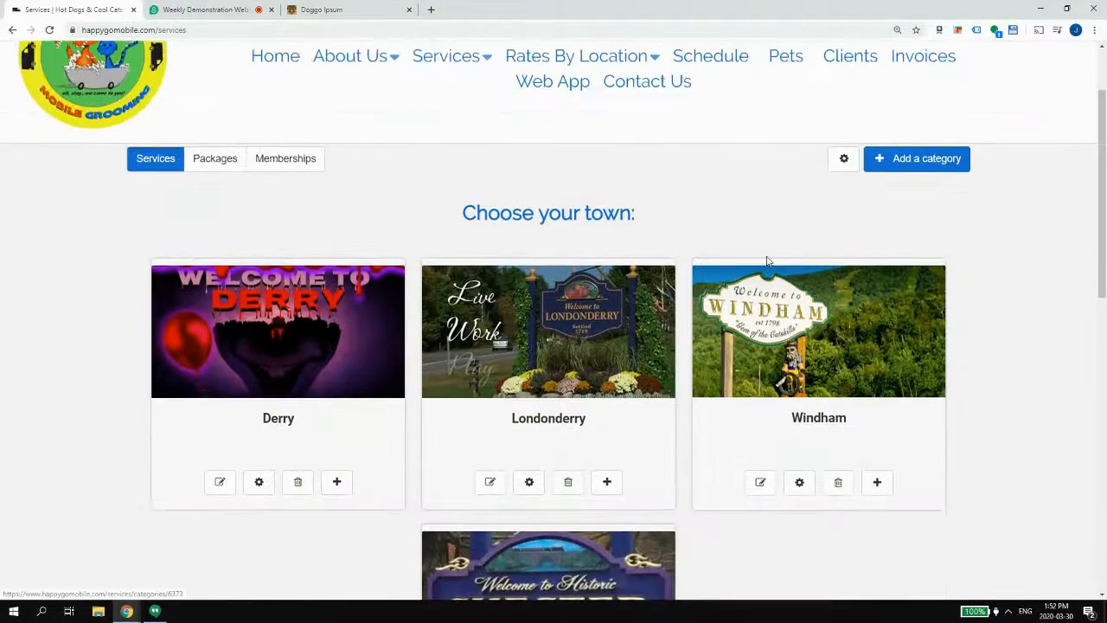
{"action": "left_click", "coordinate": [899, 160]}
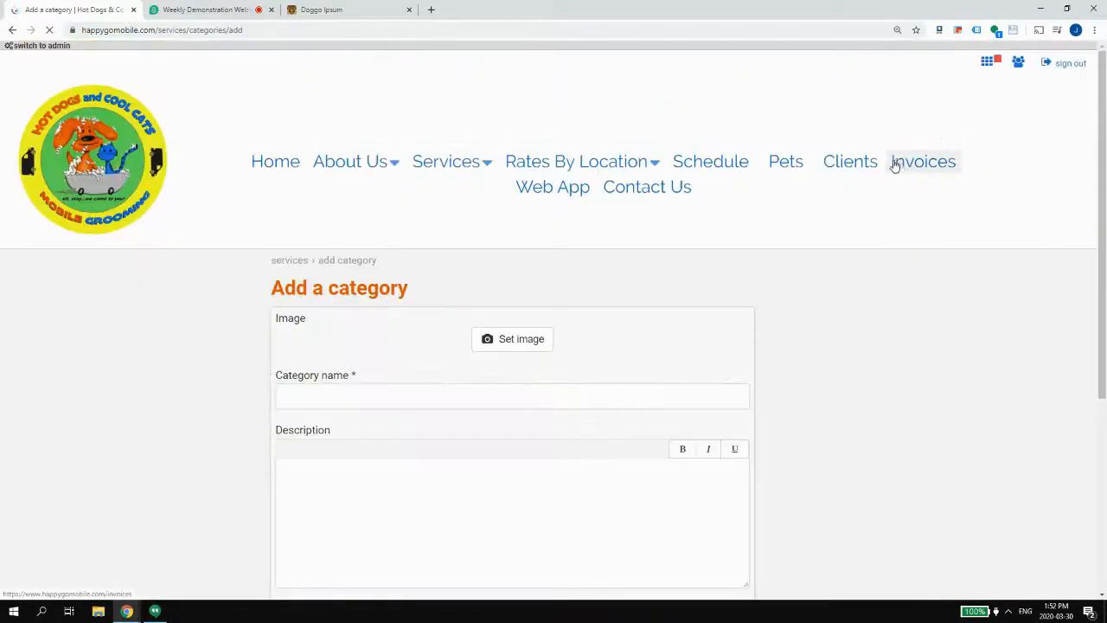
{"action": "left_click", "coordinate": [462, 402]}
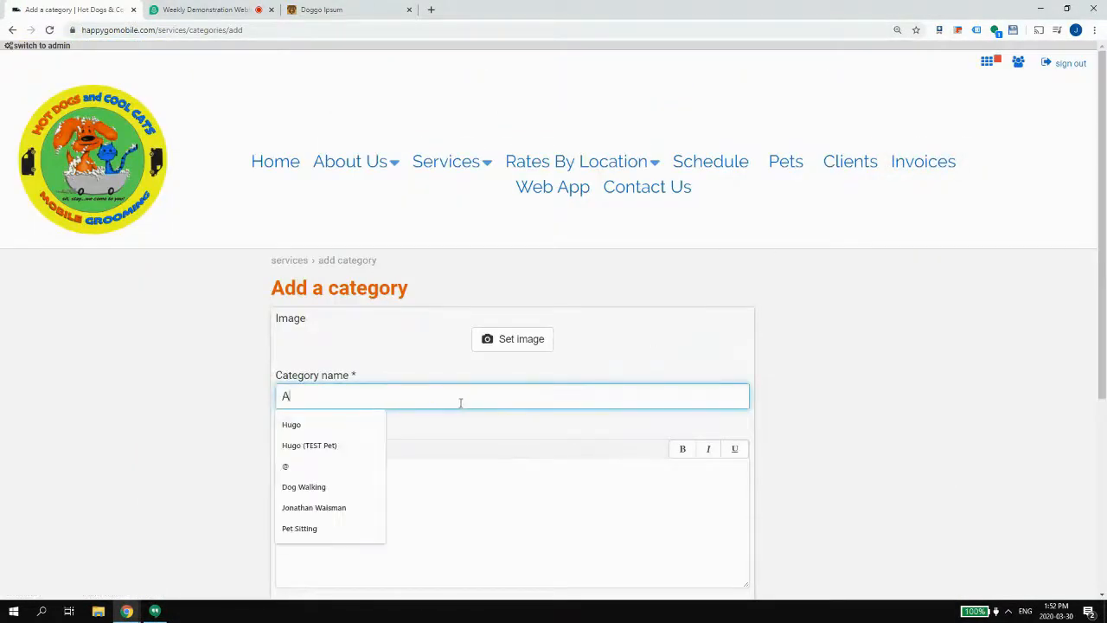
{"action": "type", "text": "Atkinson"}
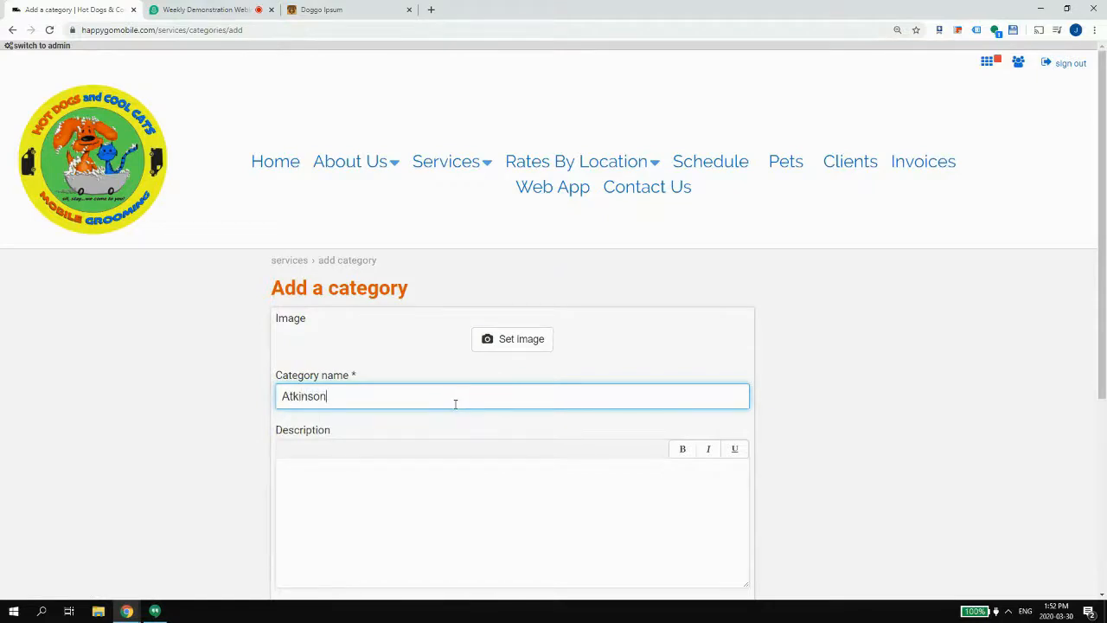
{"action": "scroll", "coordinate": [455, 404], "scroll_direction": "down", "scroll_amount": 4}
{"action": "left_click", "coordinate": [317, 318]}
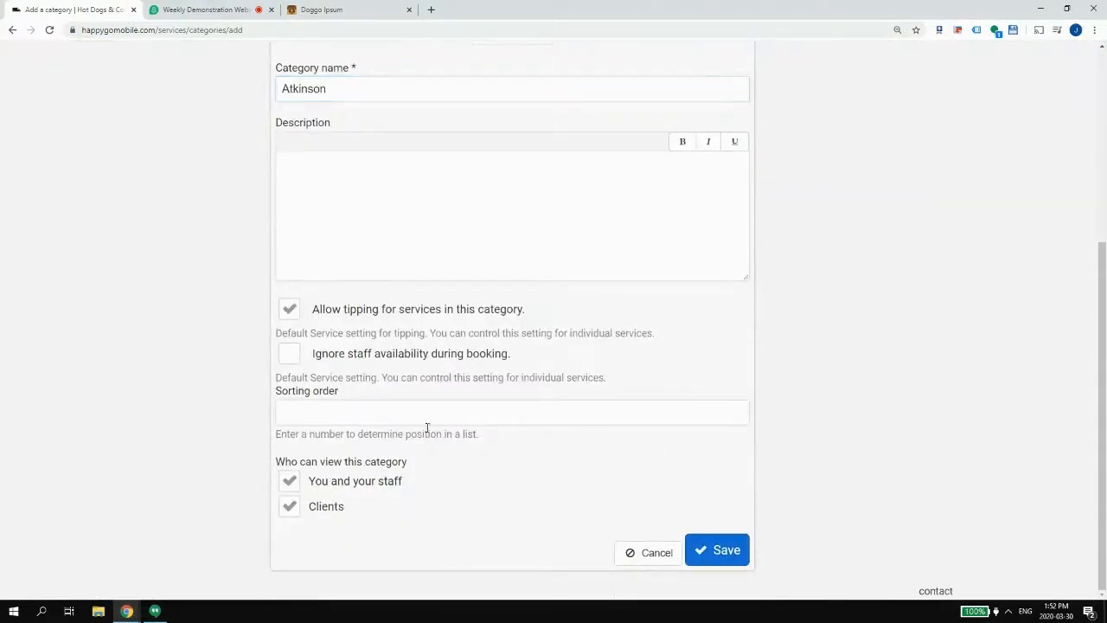
{"action": "left_click", "coordinate": [426, 416]}
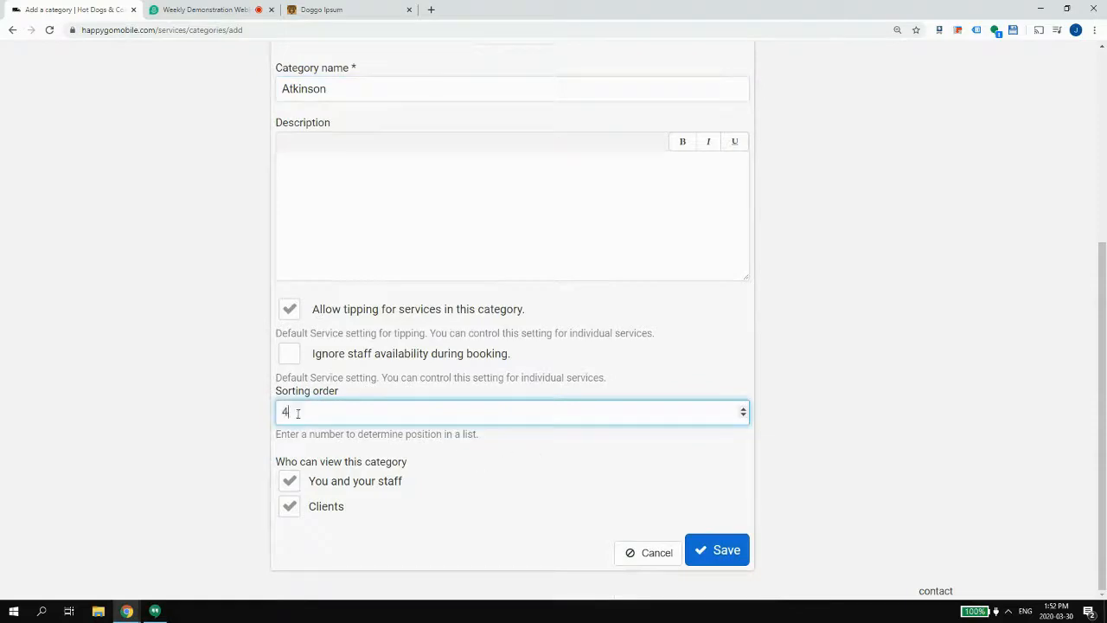
{"action": "left_click", "coordinate": [697, 560]}
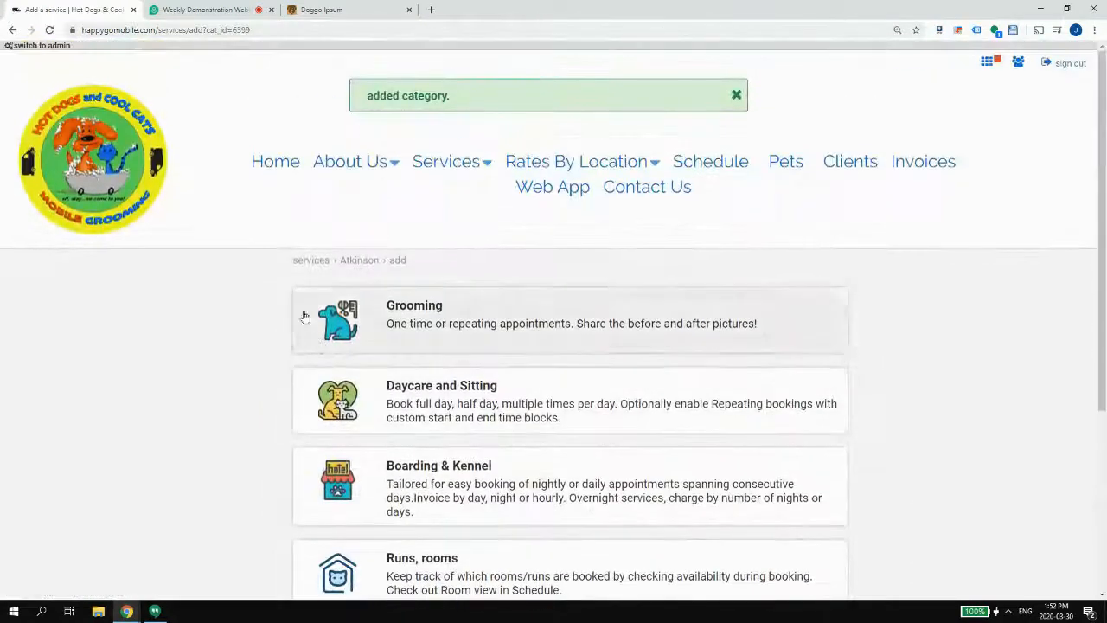
- Set the Atkinson category's sorting order to 5 and save it
{"action": "left_click", "coordinate": [310, 260]}
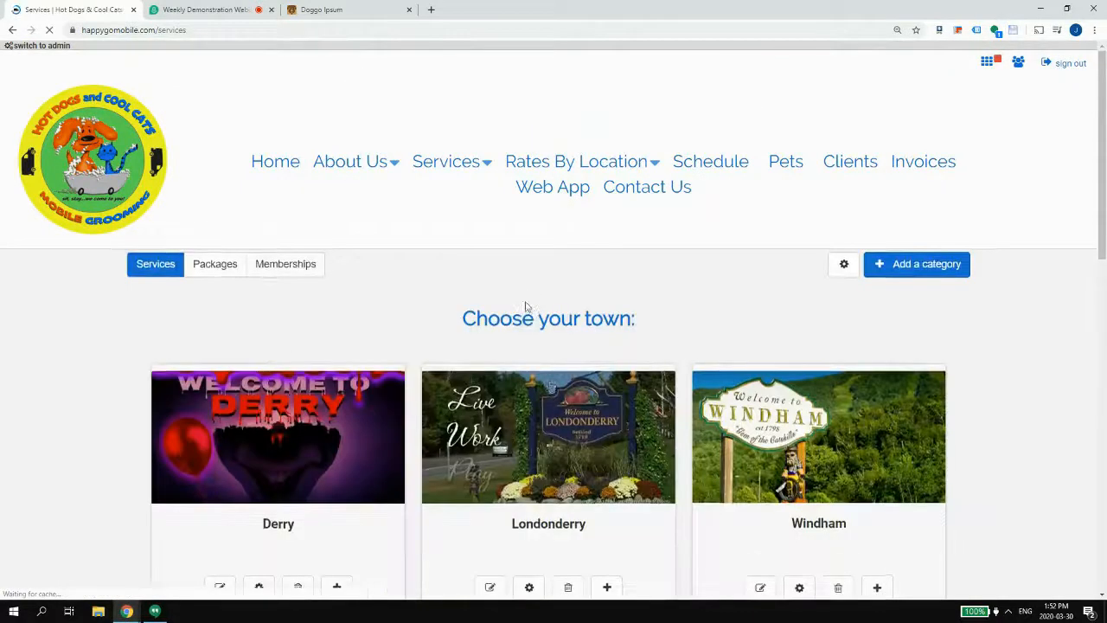
{"action": "scroll", "coordinate": [525, 306], "scroll_direction": "down", "scroll_amount": 4}
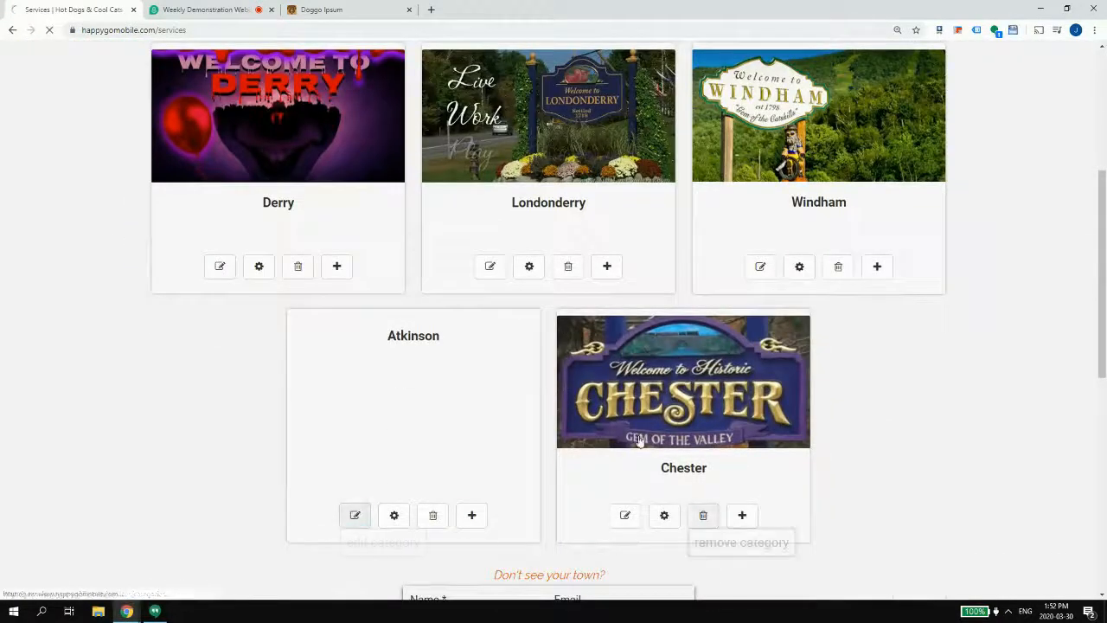
{"action": "left_click", "coordinate": [354, 515]}
{"action": "scroll", "coordinate": [581, 396], "scroll_direction": "down", "scroll_amount": 5}
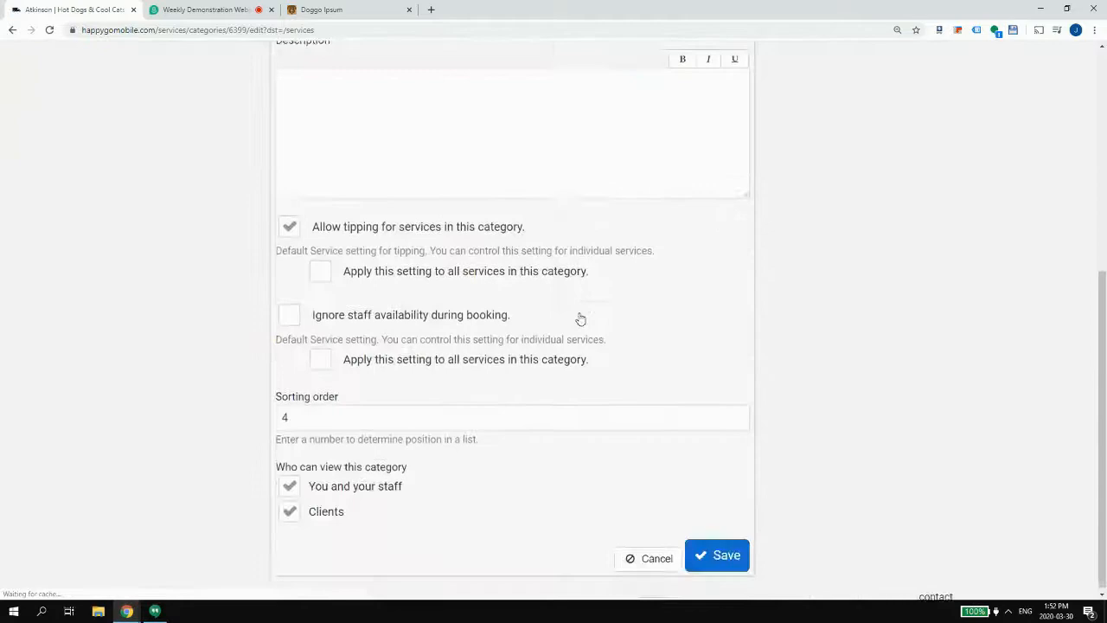
{"action": "double_click", "coordinate": [359, 402]}
{"action": "type", "text": "5"}
{"action": "left_click", "coordinate": [717, 550]}
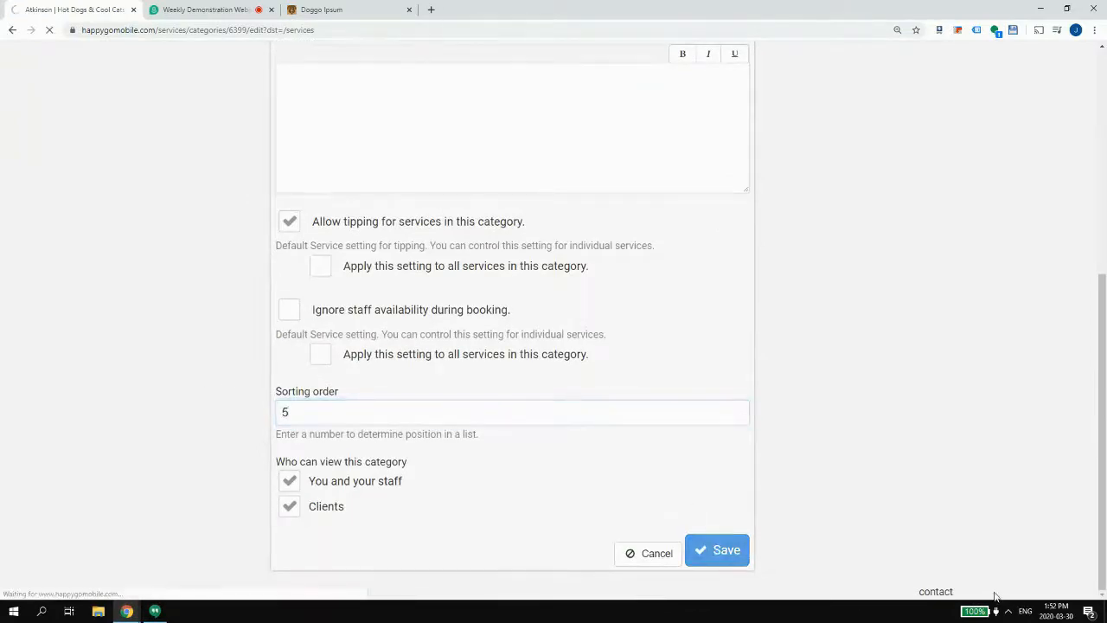
- Duplicate Derry's small-dog Mini Groom service and name the copy "Mini Groom - Small Dog (less than 25 Lbs)"
{"action": "scroll", "coordinate": [865, 363], "scroll_direction": "down", "scroll_amount": 4}
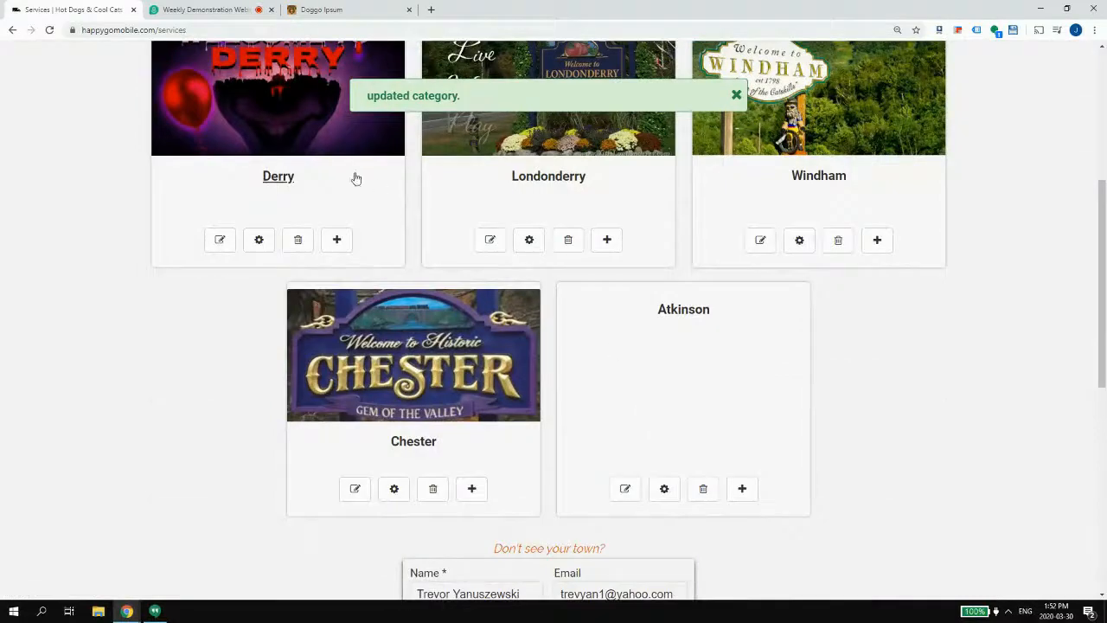
{"action": "left_click", "coordinate": [290, 143]}
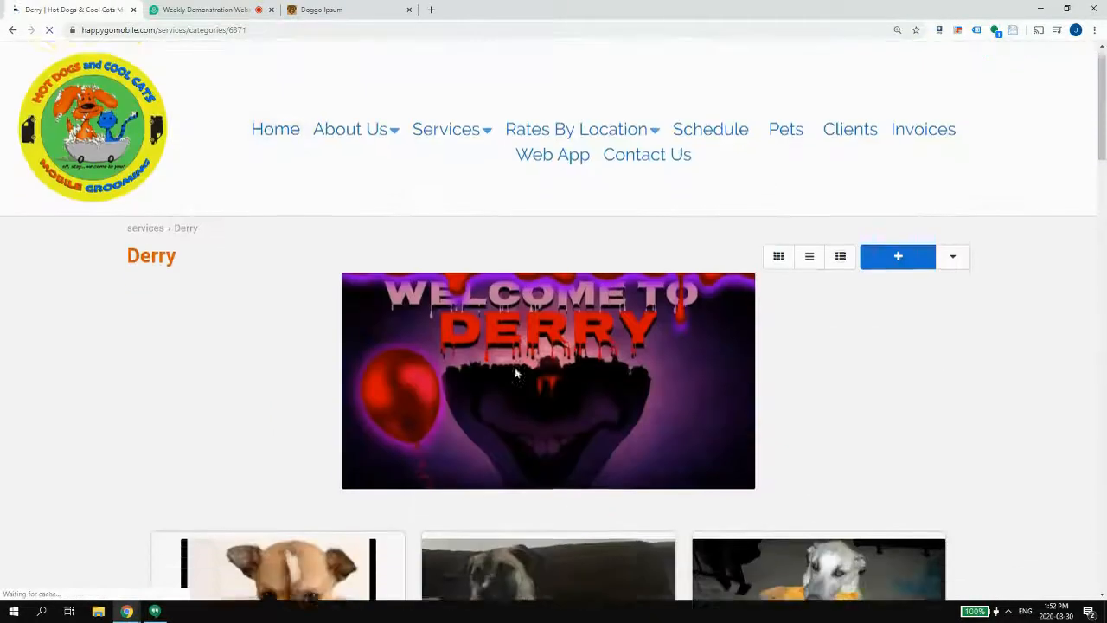
{"action": "scroll", "coordinate": [456, 381], "scroll_direction": "down", "scroll_amount": 5}
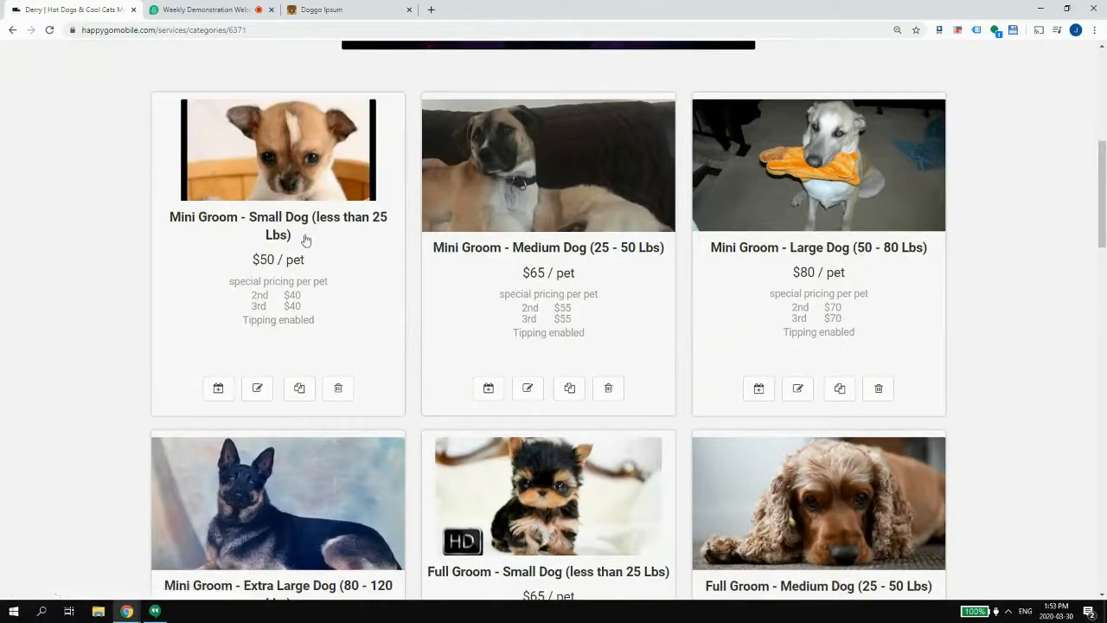
{"action": "left_click_drag", "start_coordinate": [305, 240], "coordinate": [160, 219]}
{"action": "key", "text": "ctrl+c"}
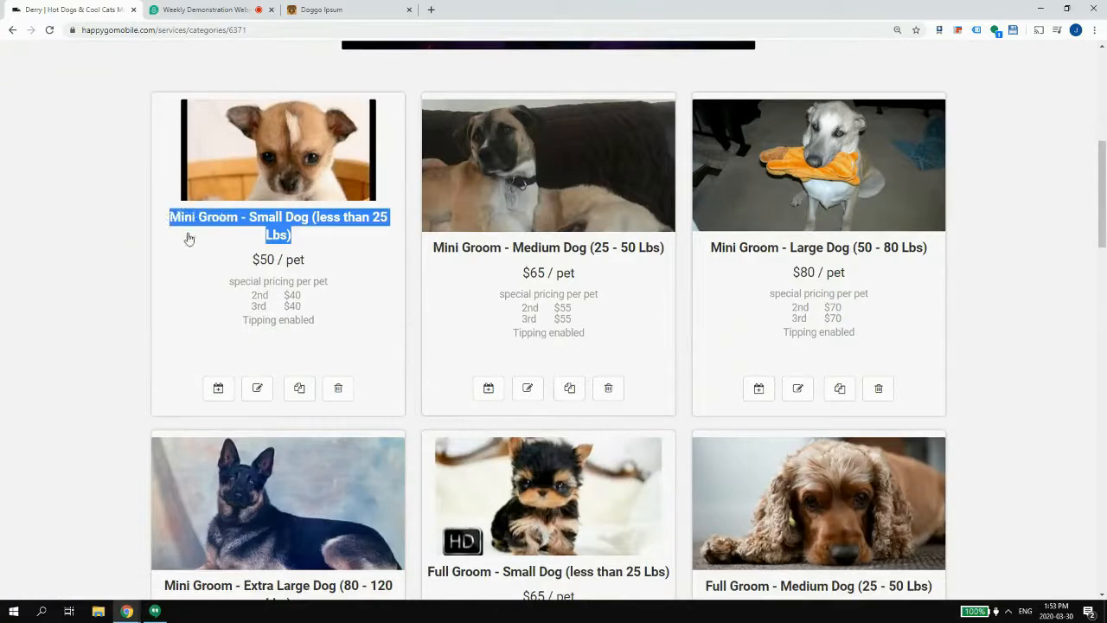
{"action": "left_click", "coordinate": [299, 388]}
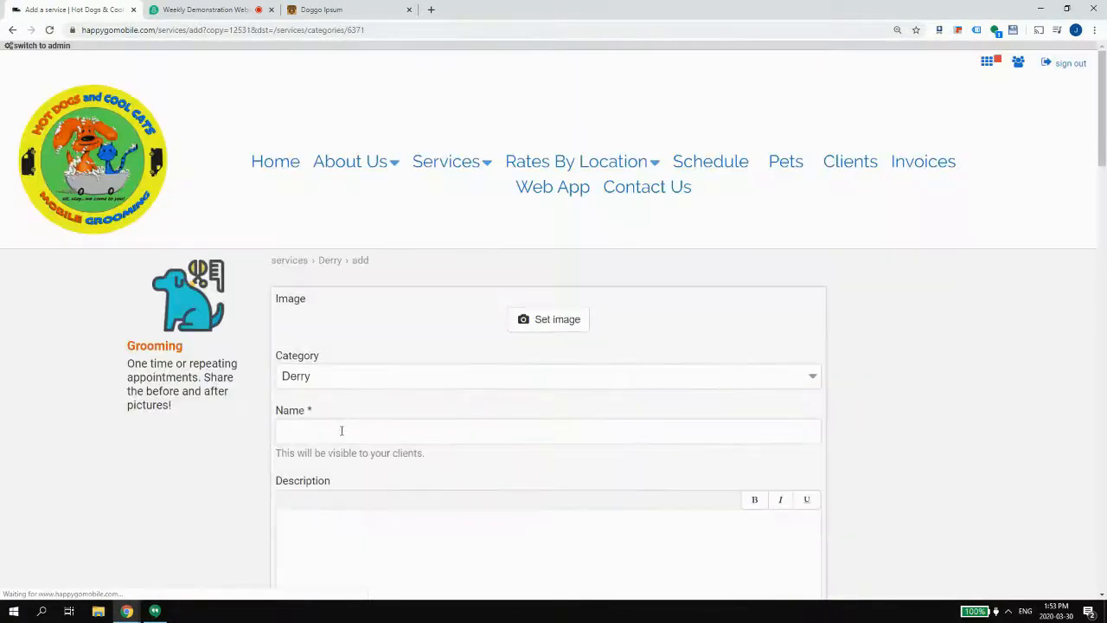
{"action": "left_click", "coordinate": [343, 430]}
{"action": "key", "text": "ctrl+v"}
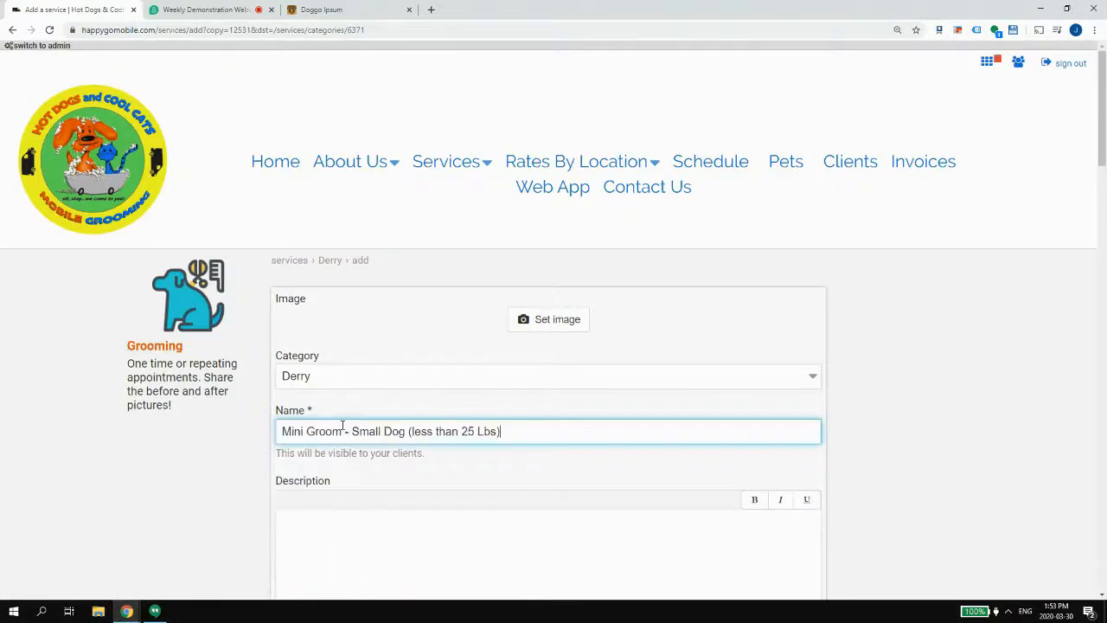
- Assign the copied Mini Groom service to the Atkinson category and add it
{"action": "left_click", "coordinate": [339, 377]}
{"action": "left_click", "coordinate": [323, 469]}
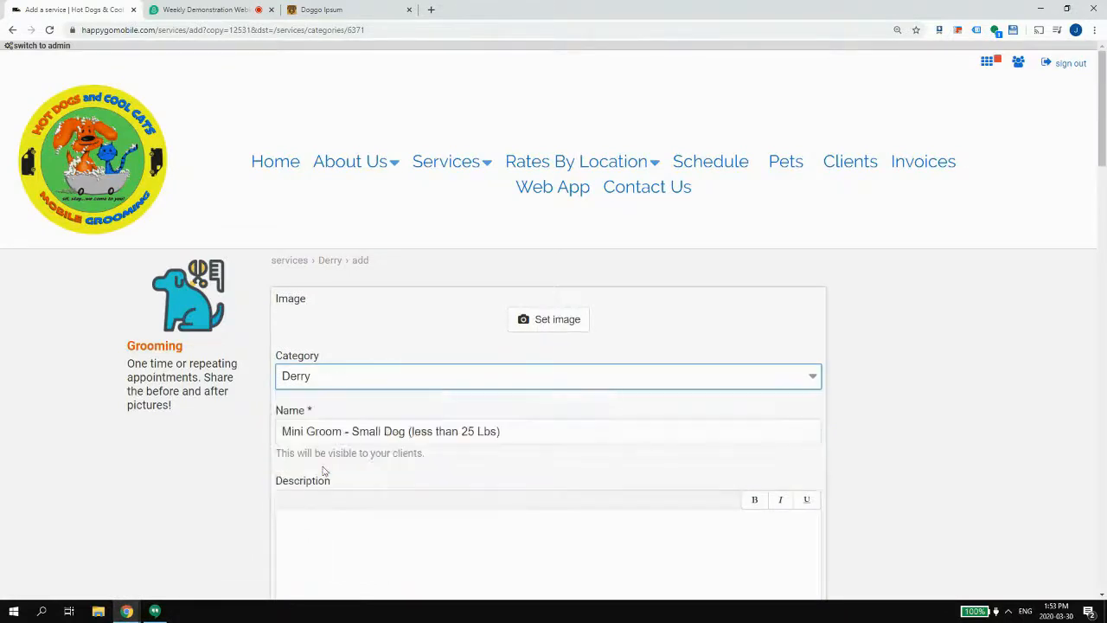
{"action": "scroll", "coordinate": [354, 394], "scroll_direction": "down", "scroll_amount": 12}
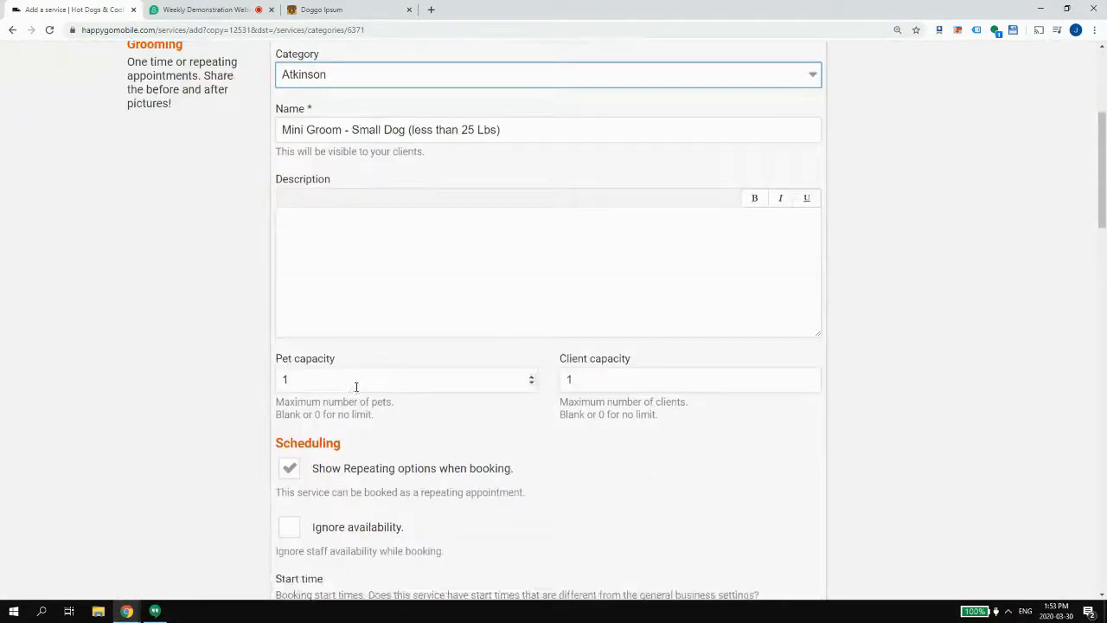
{"action": "scroll", "coordinate": [361, 394], "scroll_direction": "down", "scroll_amount": 10}
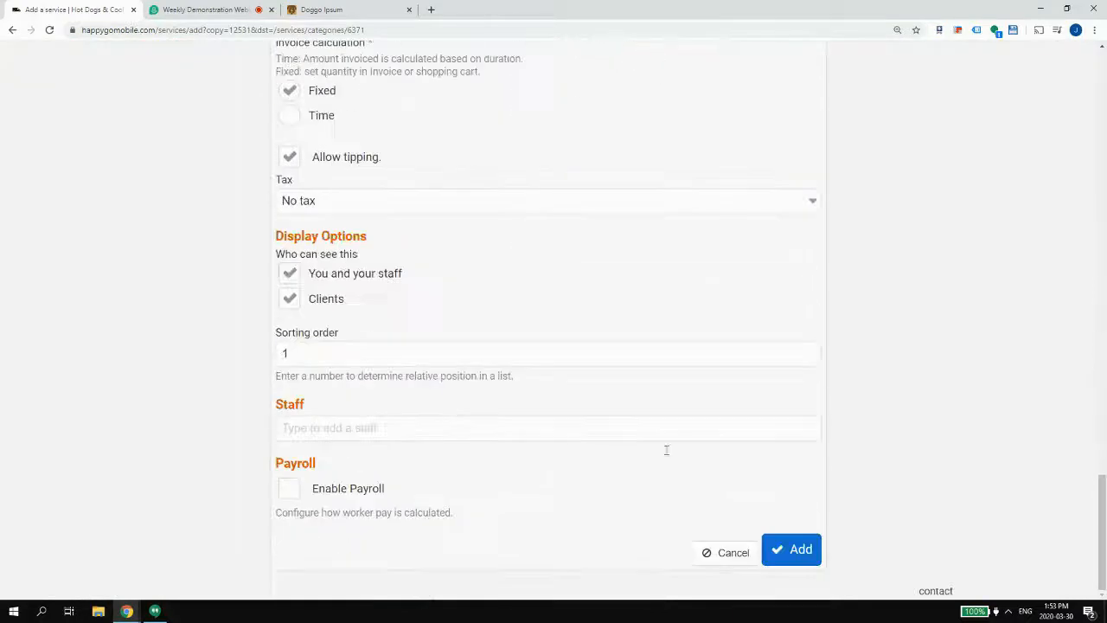
{"action": "left_click", "coordinate": [796, 558]}
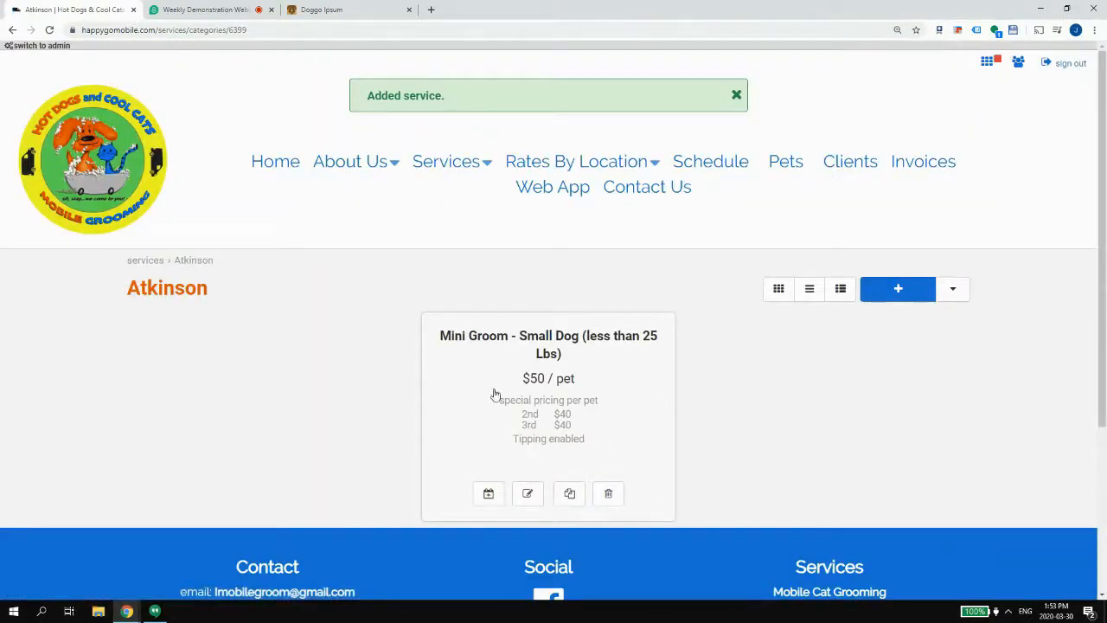
- Check the services listed under Atkinson from the Services page and return to the category overview
{"action": "left_click", "coordinate": [141, 261]}
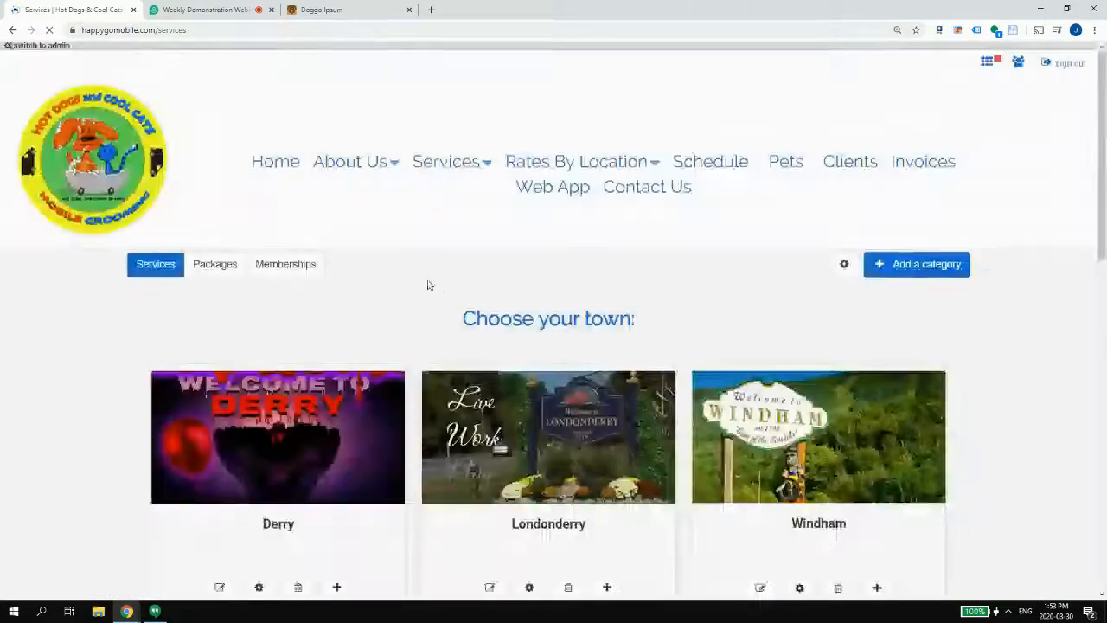
{"action": "scroll", "coordinate": [519, 302], "scroll_direction": "down", "scroll_amount": 5}
{"action": "left_click", "coordinate": [677, 253]}
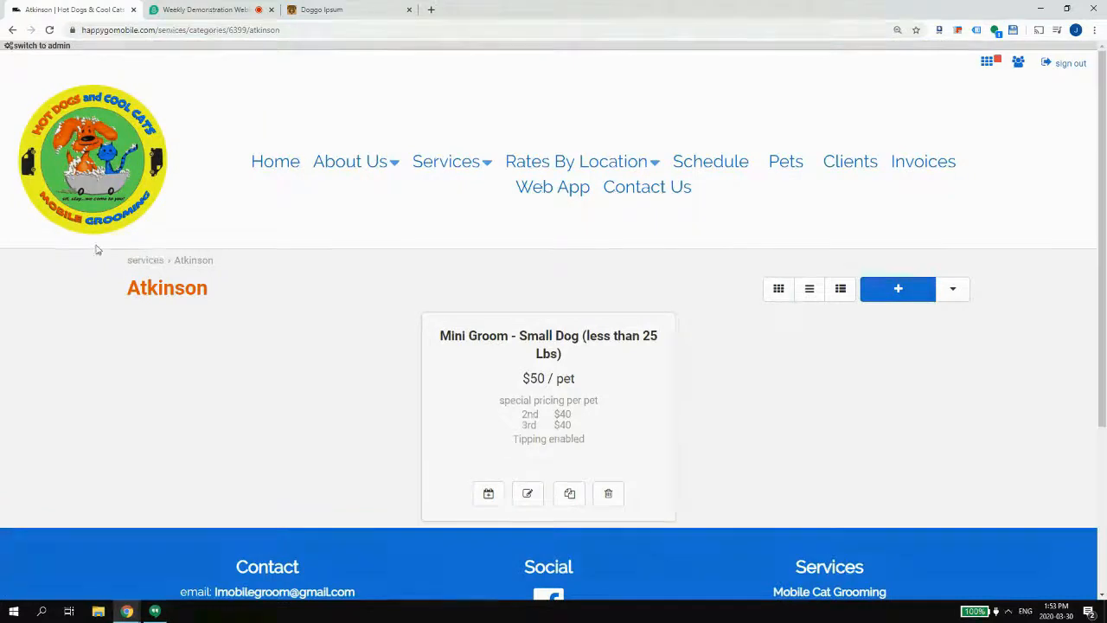
{"action": "left_click", "coordinate": [145, 260]}
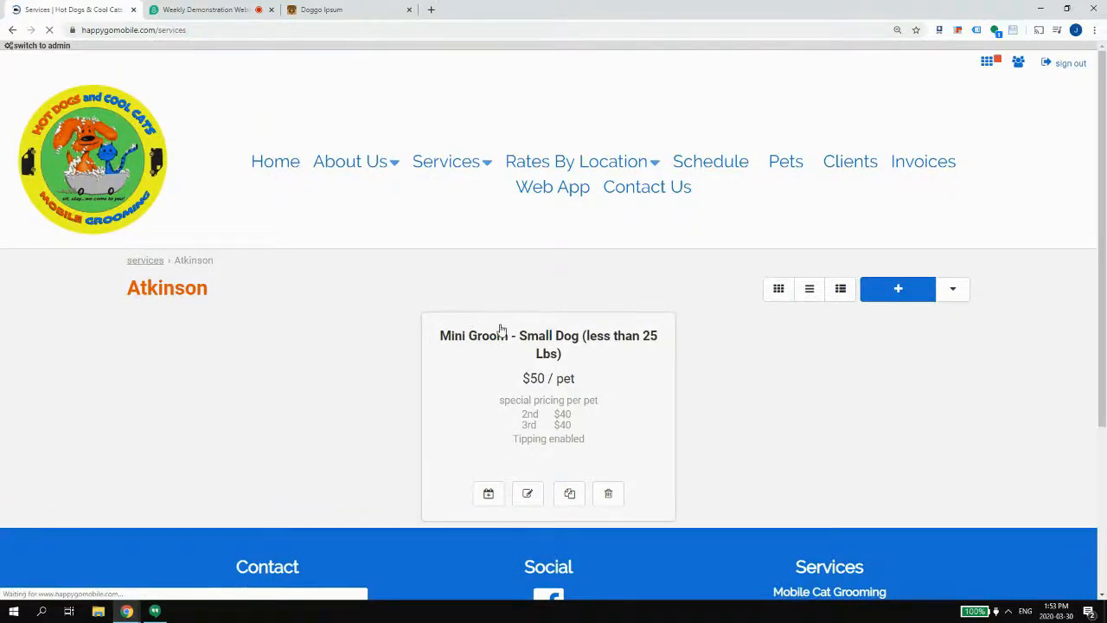
{"action": "scroll", "coordinate": [436, 322], "scroll_direction": "down", "scroll_amount": 2}
{"action": "scroll", "coordinate": [436, 322], "scroll_direction": "down", "scroll_amount": 1}
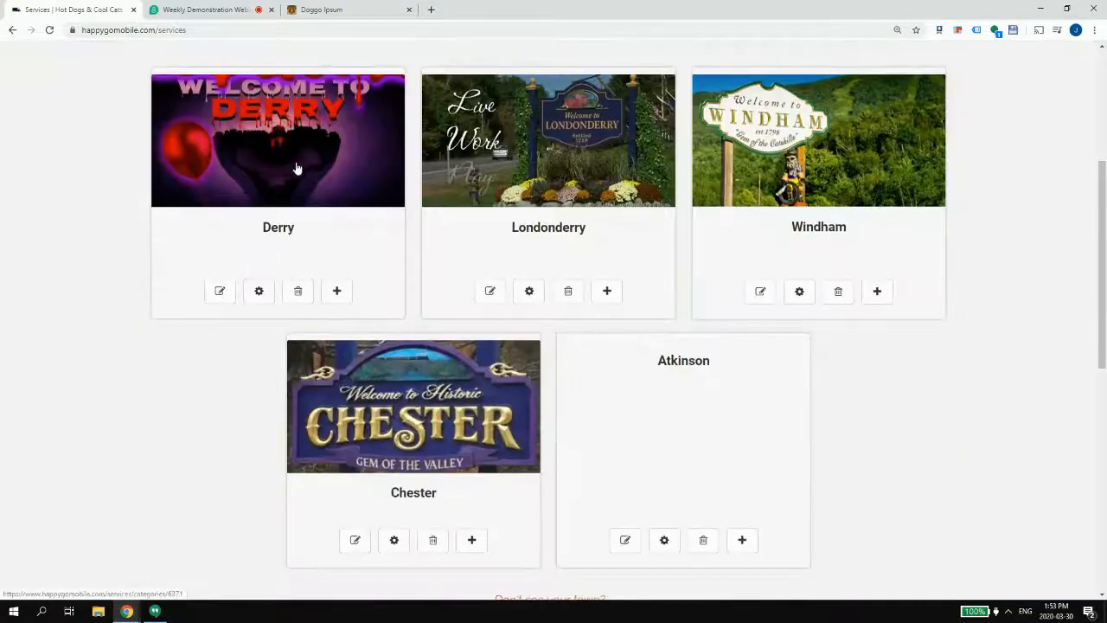
- Start another service category from the Services page and name it Litchfield
{"action": "scroll", "coordinate": [911, 191], "scroll_direction": "up", "scroll_amount": 2}
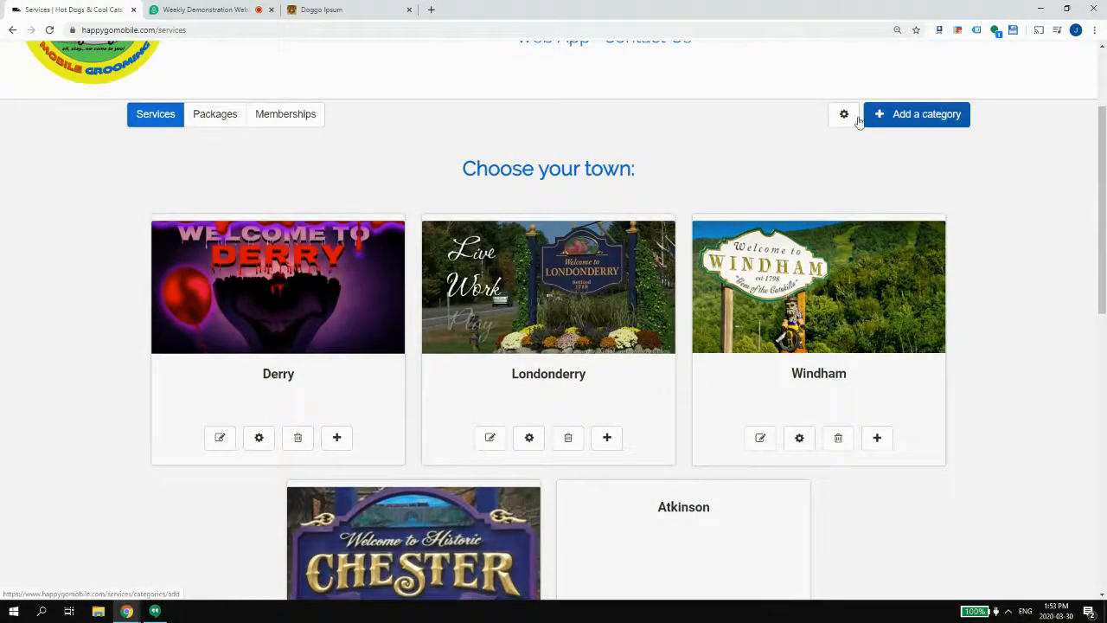
{"action": "scroll", "coordinate": [859, 121], "scroll_direction": "up", "scroll_amount": 2}
{"action": "mouse_move", "coordinate": [467, 173]}
{"action": "left_click", "coordinate": [470, 232]}
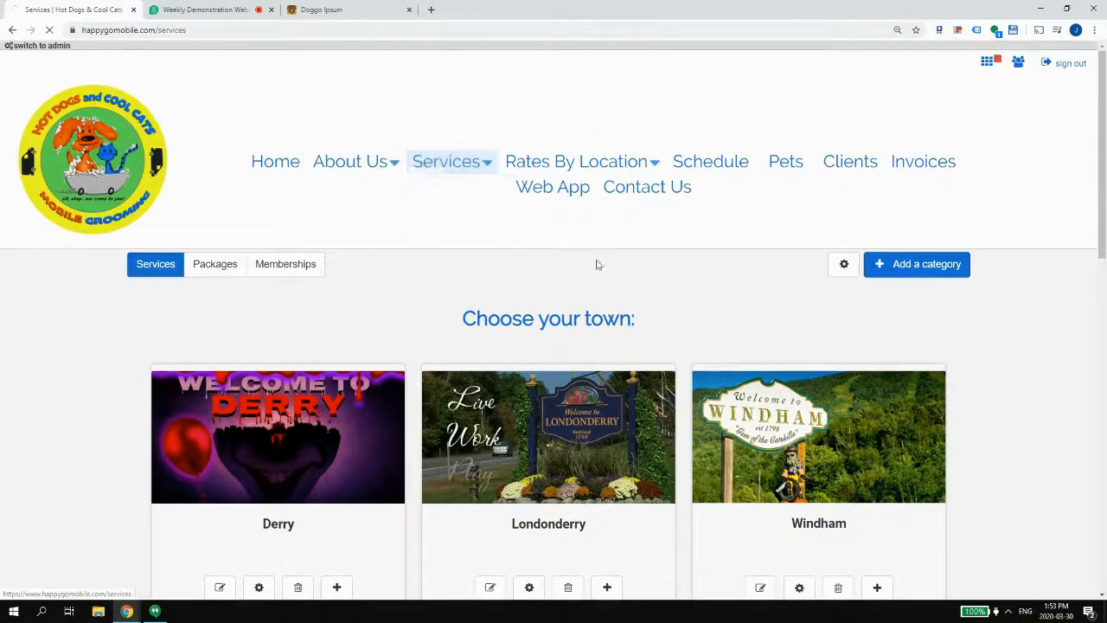
{"action": "left_click", "coordinate": [899, 269]}
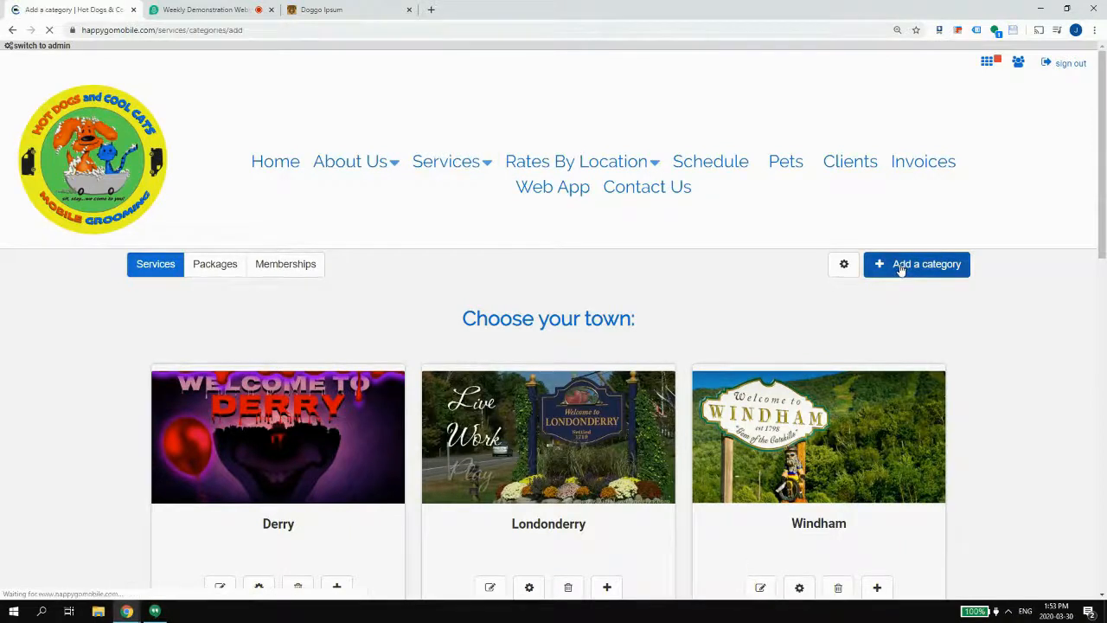
{"action": "left_click", "coordinate": [363, 397]}
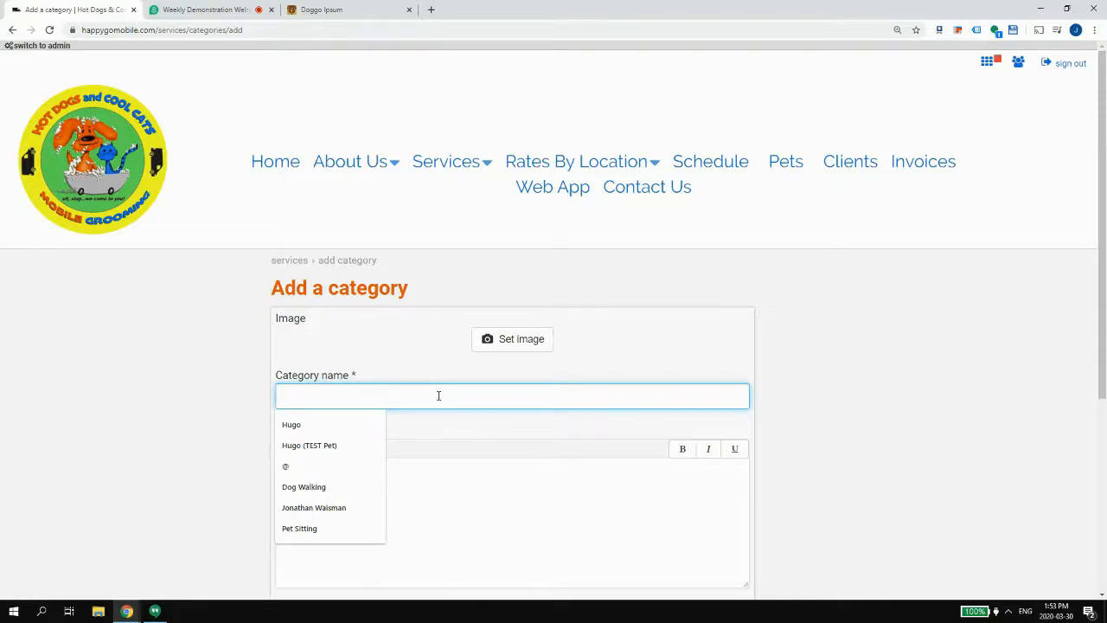
{"action": "type", "text": "Lit"}
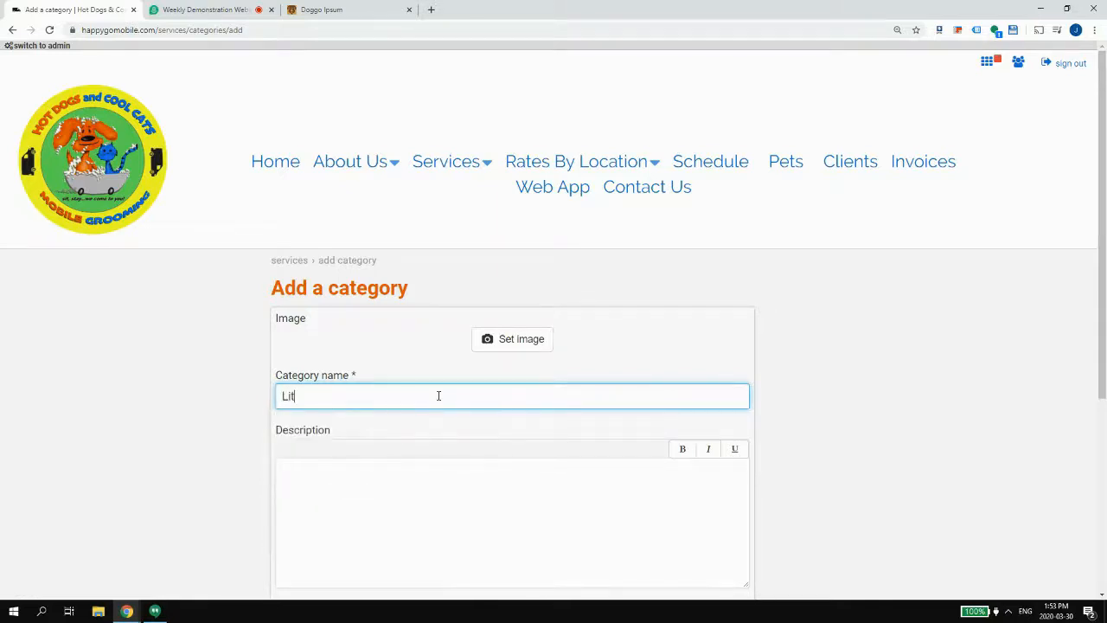
{"action": "type", "text": "ch"}
{"action": "key", "text": "BackSpace"}
{"action": "key", "text": "BackSpace"}
{"action": "key", "text": "BackSpace"}
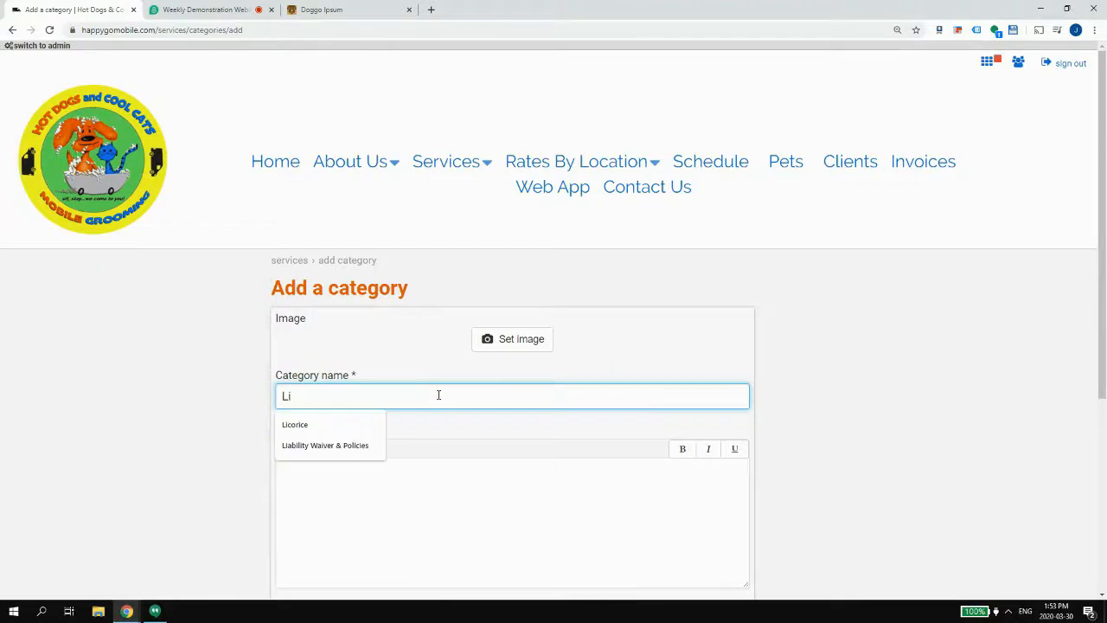
{"action": "key", "text": "BackSpace"}
{"action": "type", "text": "itchfield"}
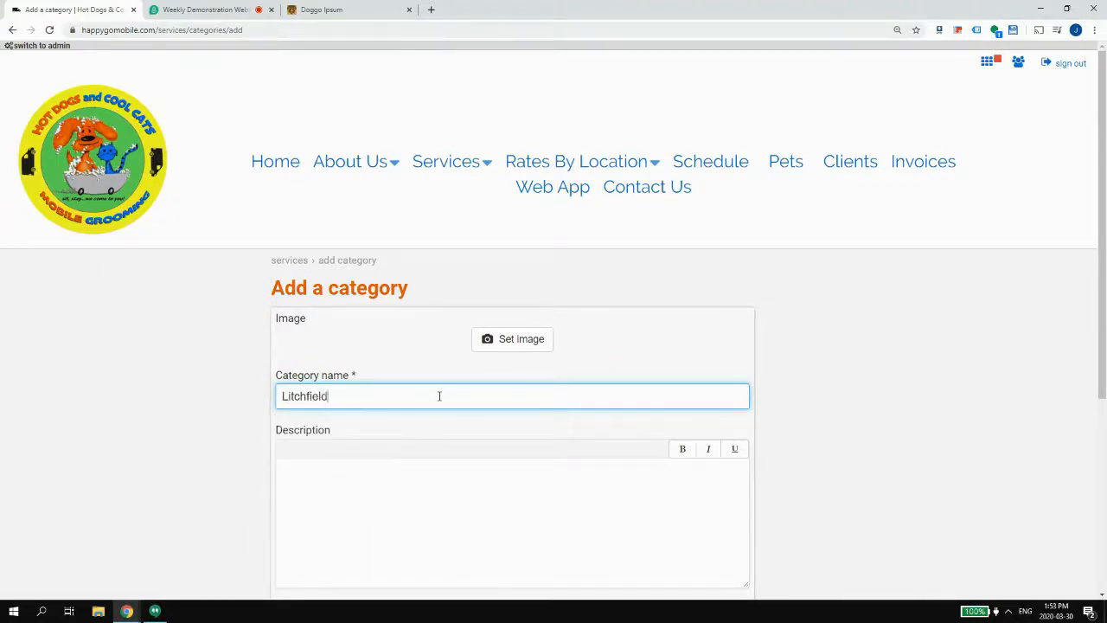
- Allow tipping for services in the Litchfield category and save it
{"action": "scroll", "coordinate": [439, 396], "scroll_direction": "down", "scroll_amount": 4}
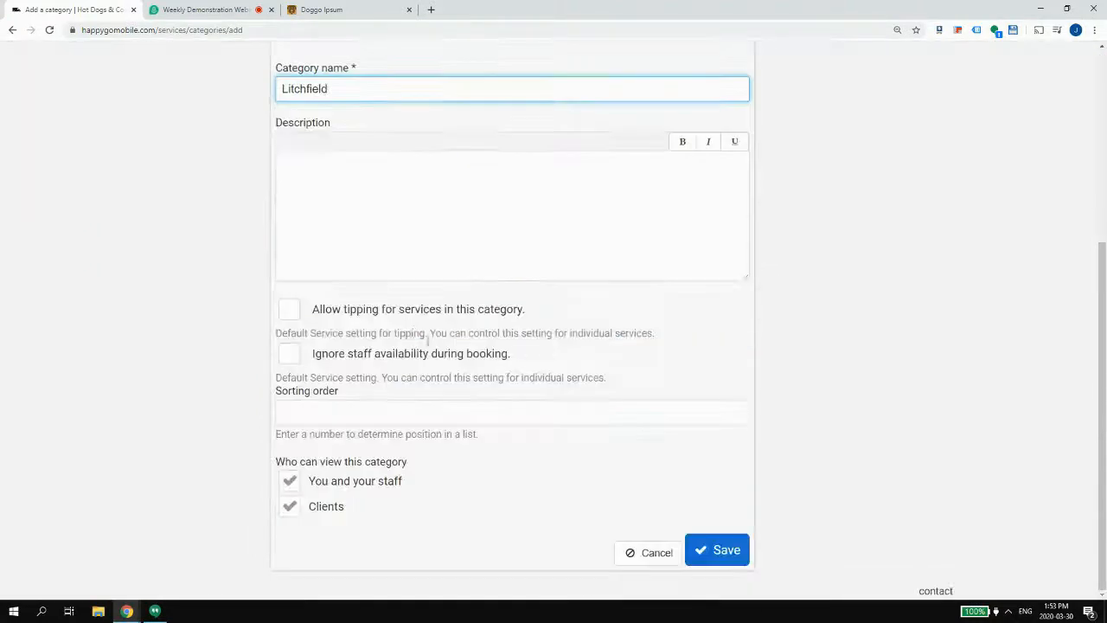
{"action": "left_click", "coordinate": [318, 313]}
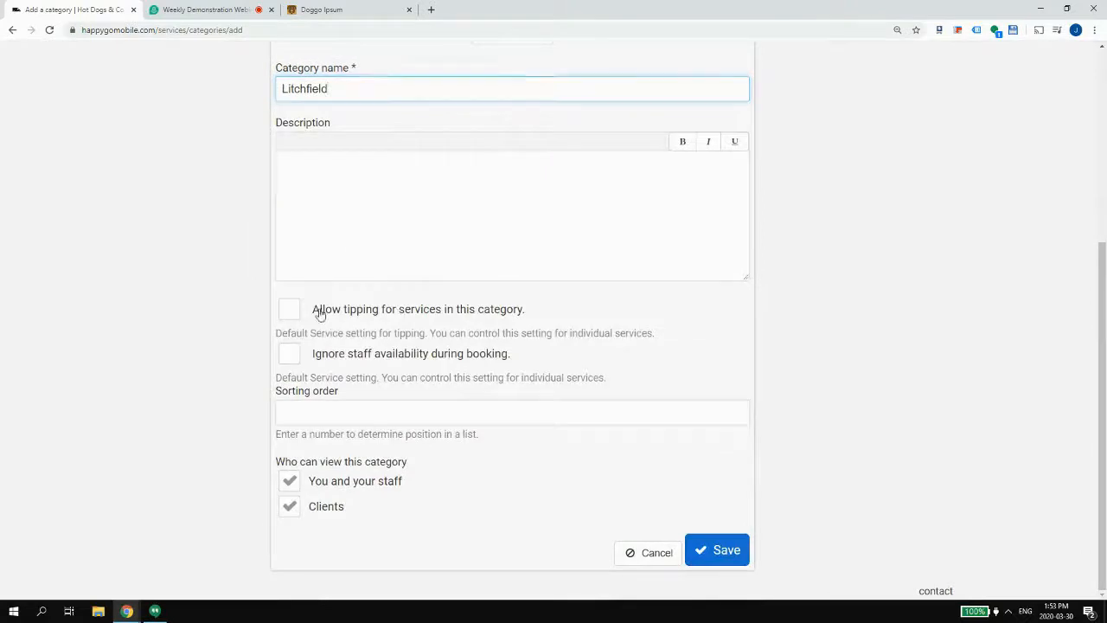
{"action": "left_click", "coordinate": [350, 413]}
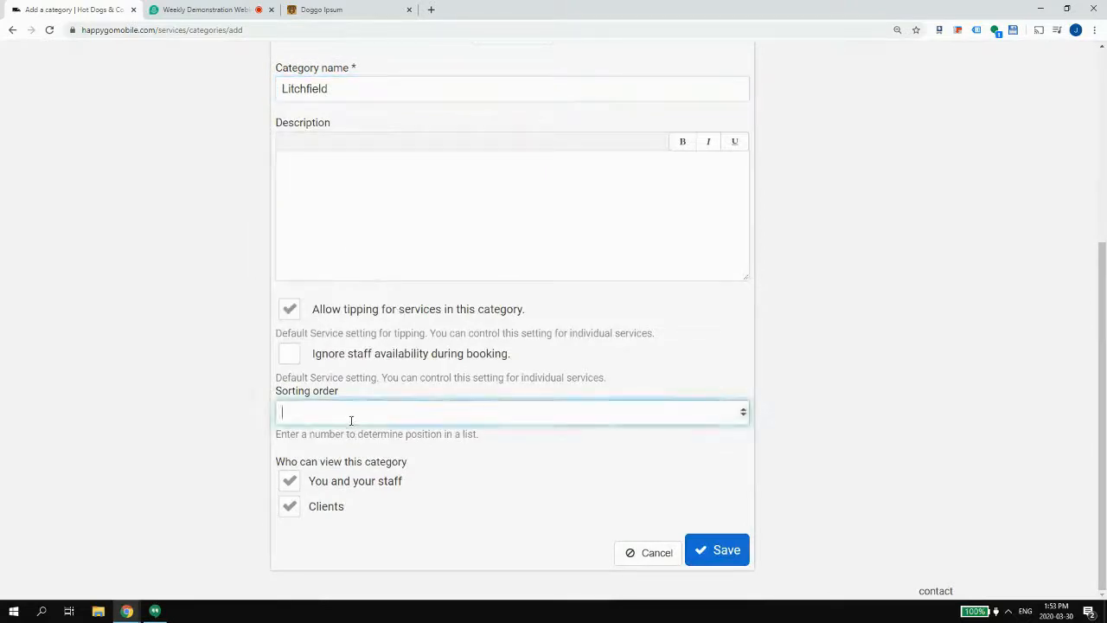
{"action": "left_click", "coordinate": [726, 548]}
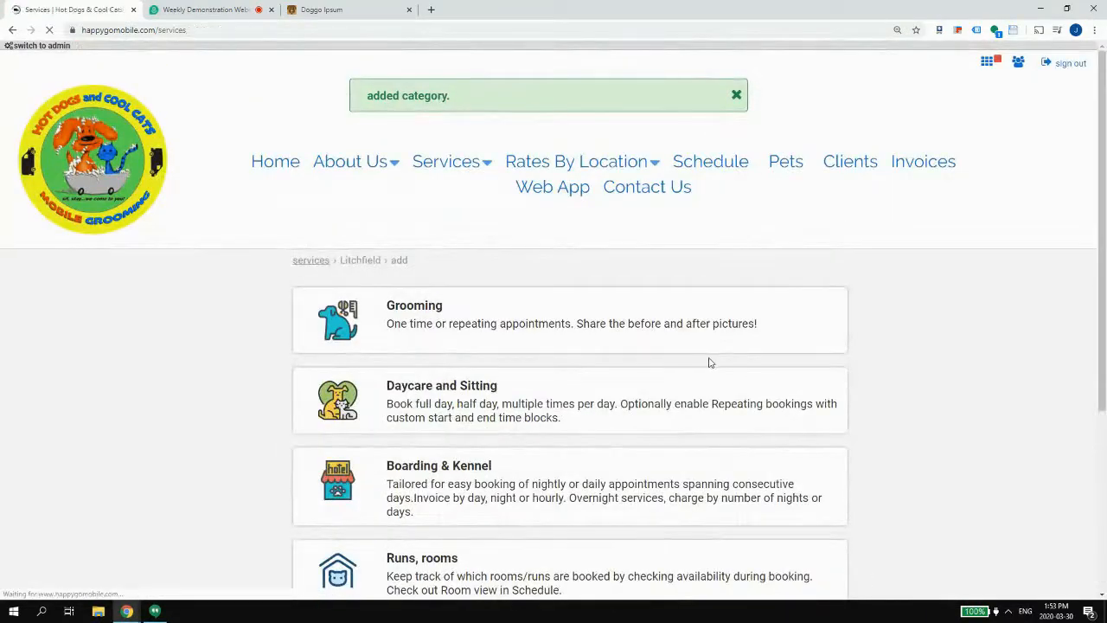
- Look over the town categories on the Services page, including the Atkinson and Litchfield cards
{"action": "scroll", "coordinate": [759, 341], "scroll_direction": "down", "scroll_amount": 4}
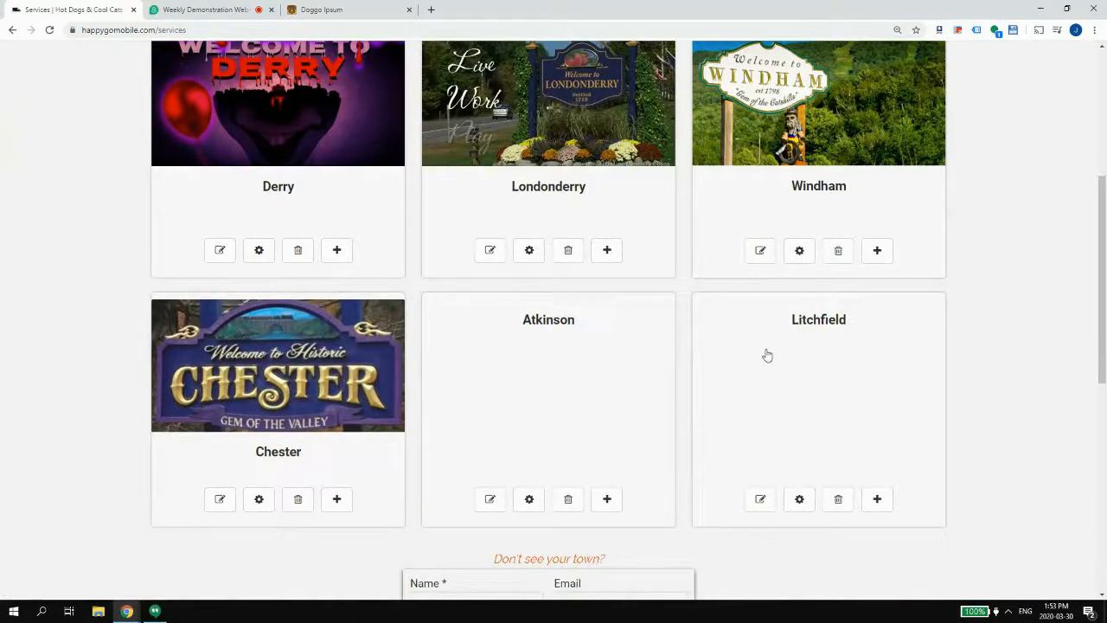
{"action": "scroll", "coordinate": [767, 354], "scroll_direction": "up", "scroll_amount": 3}
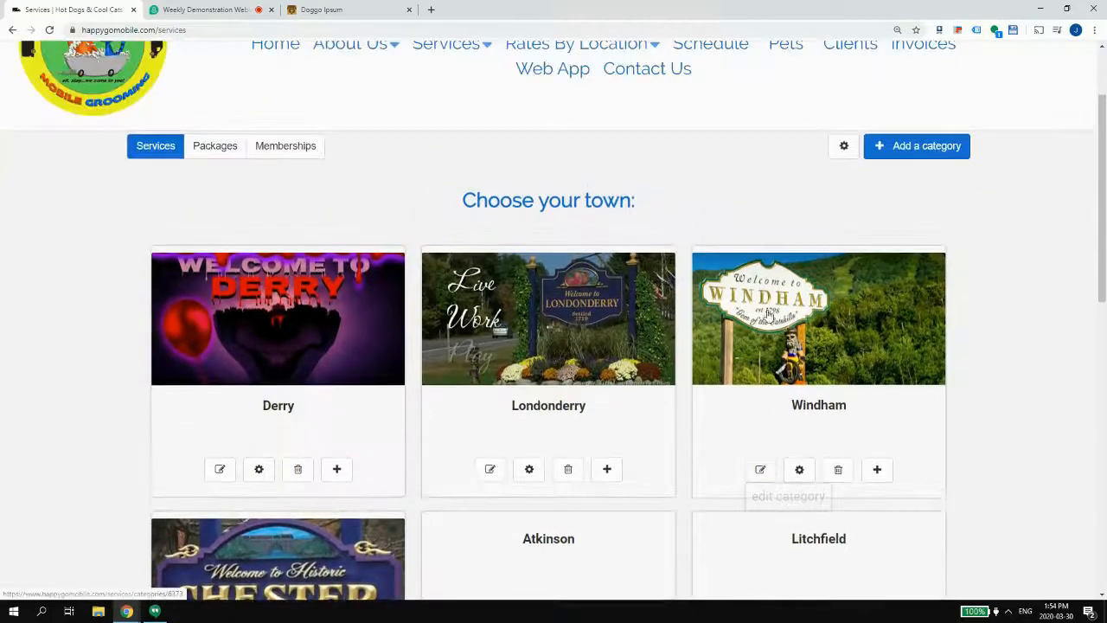
{"action": "scroll", "coordinate": [947, 239], "scroll_direction": "down", "scroll_amount": 2}
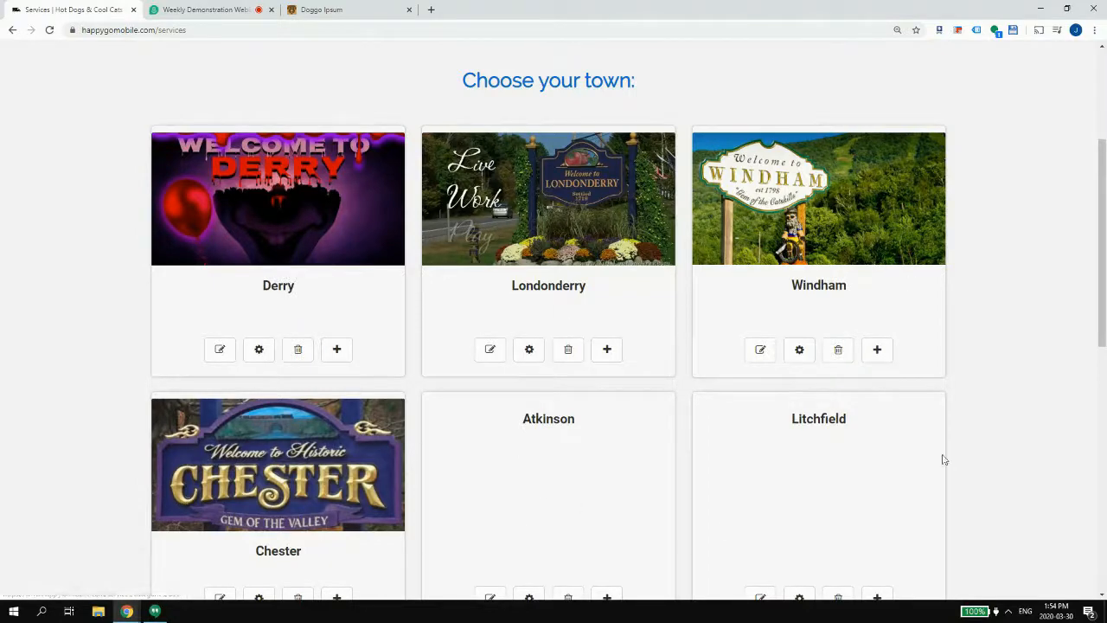
{"action": "scroll", "coordinate": [855, 519], "scroll_direction": "down", "scroll_amount": 2}
{"action": "scroll", "coordinate": [848, 516], "scroll_direction": "up", "scroll_amount": 2}
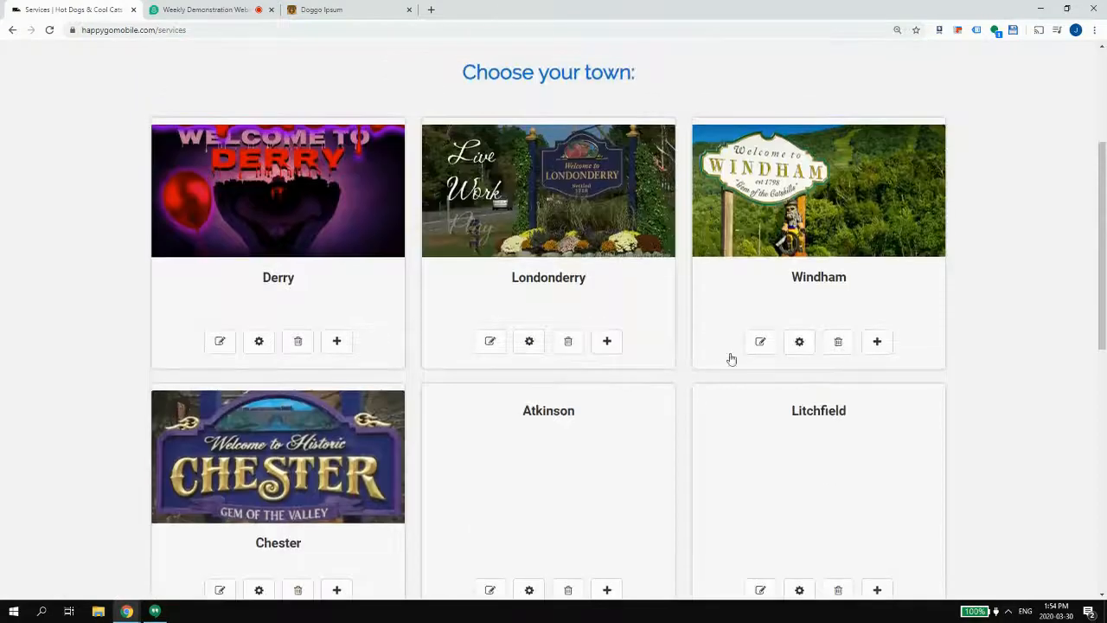
{"action": "scroll", "coordinate": [486, 235], "scroll_direction": "up", "scroll_amount": 3}
{"action": "scroll", "coordinate": [683, 327], "scroll_direction": "down", "scroll_amount": 1}
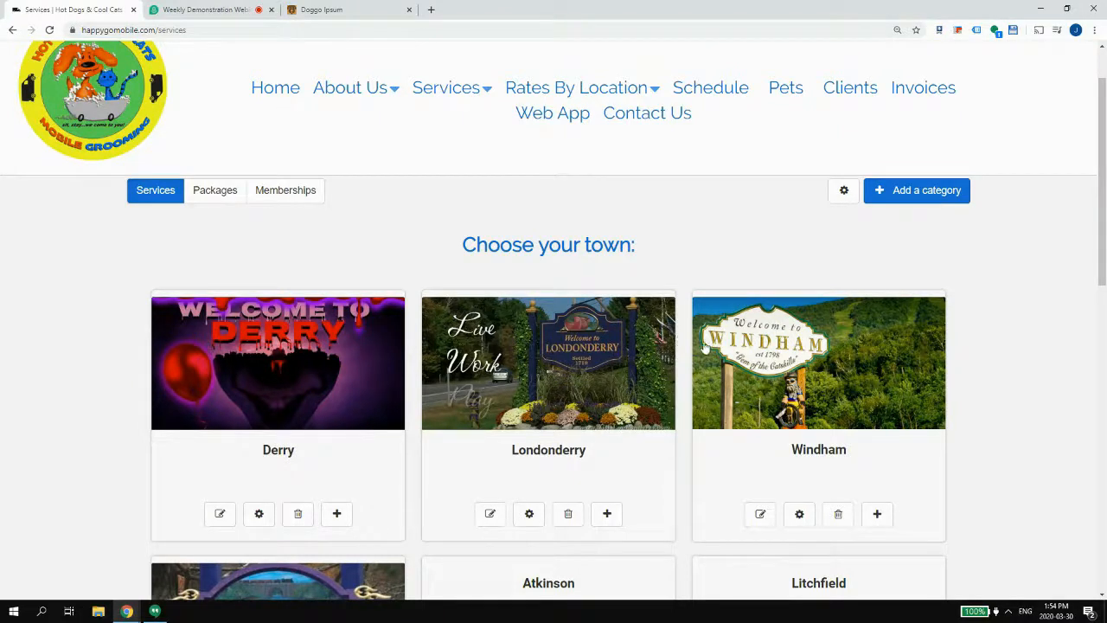
{"action": "scroll", "coordinate": [718, 348], "scroll_direction": "down", "scroll_amount": 2}
{"action": "scroll", "coordinate": [724, 338], "scroll_direction": "up", "scroll_amount": 2}
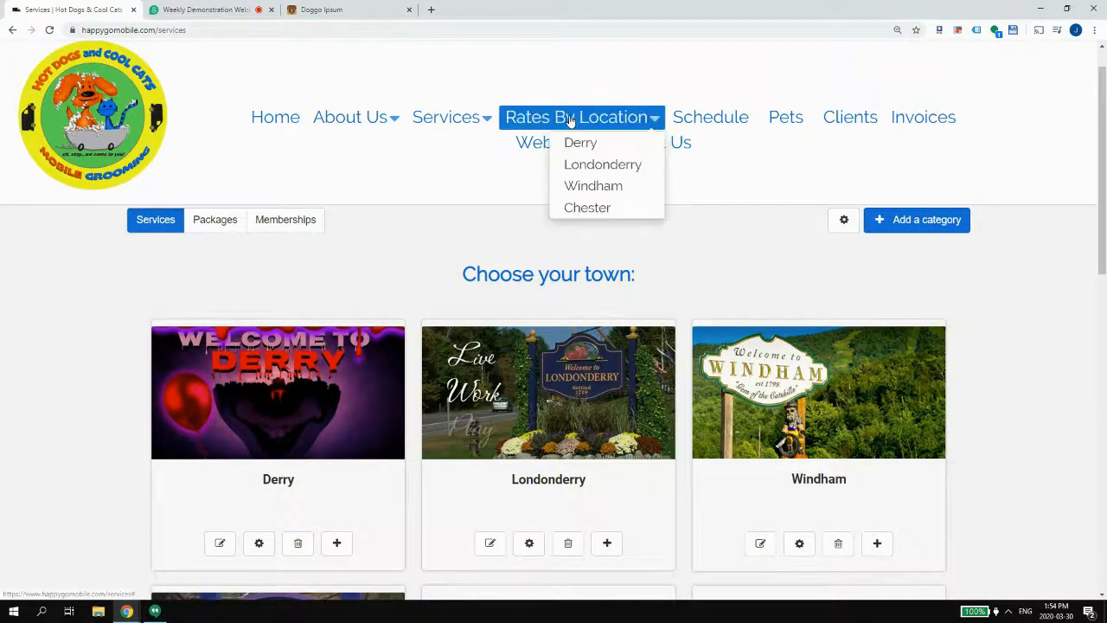
- Open the Atkinson category from the Services page and copy its address path after the domain, /services/categories/6399/atkinson
{"action": "scroll", "coordinate": [646, 442], "scroll_direction": "down", "scroll_amount": 2}
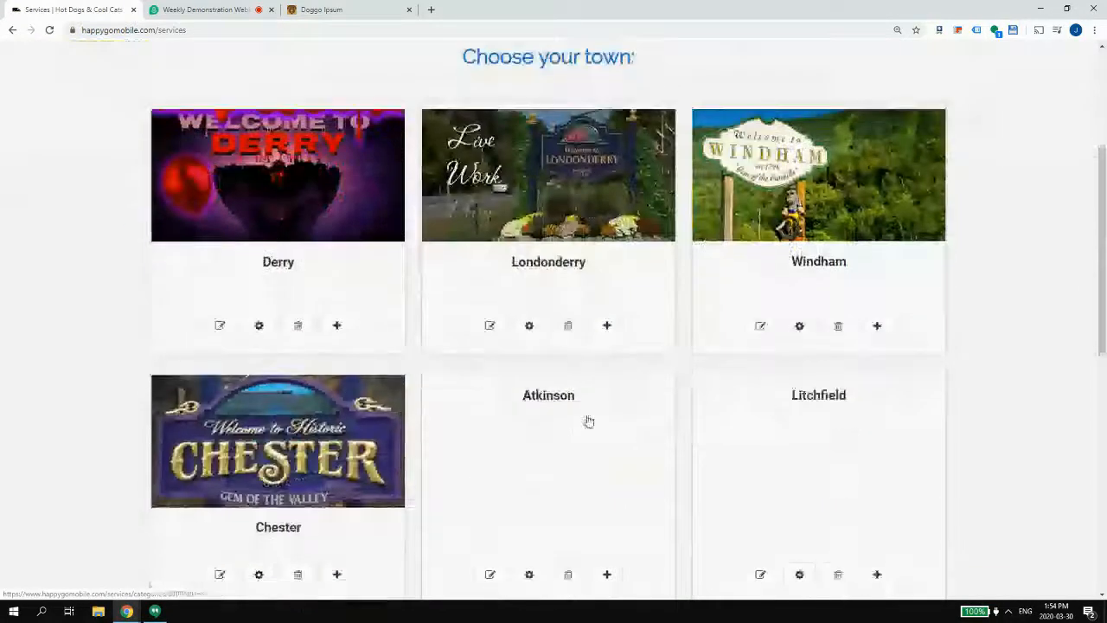
{"action": "scroll", "coordinate": [602, 125], "scroll_direction": "up", "scroll_amount": 3}
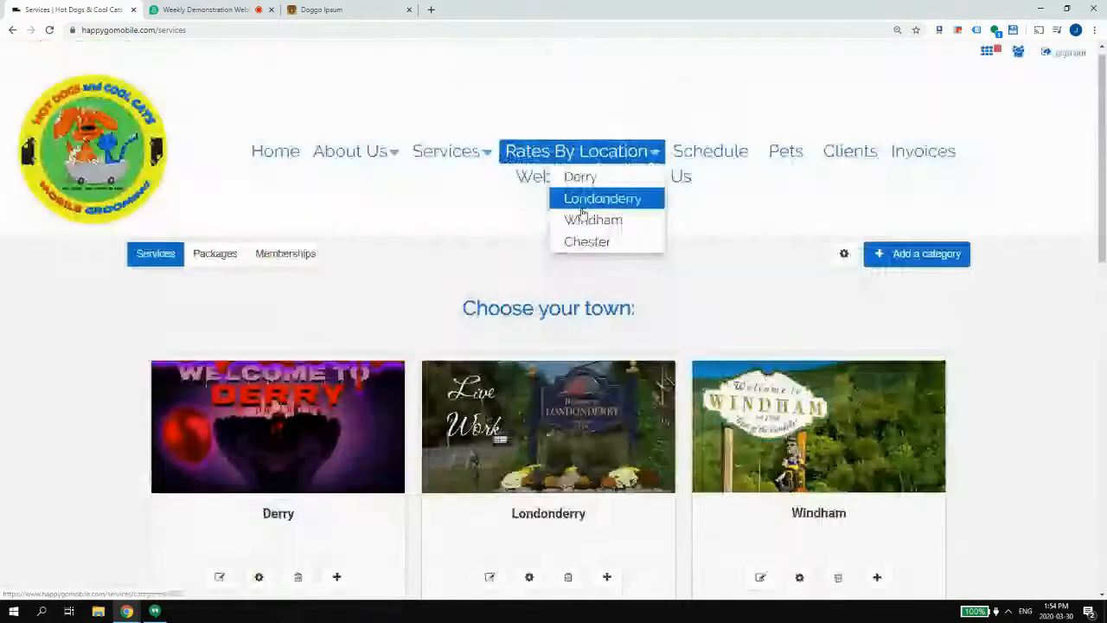
{"action": "scroll", "coordinate": [607, 463], "scroll_direction": "down", "scroll_amount": 2}
{"action": "scroll", "coordinate": [606, 463], "scroll_direction": "down", "scroll_amount": 1}
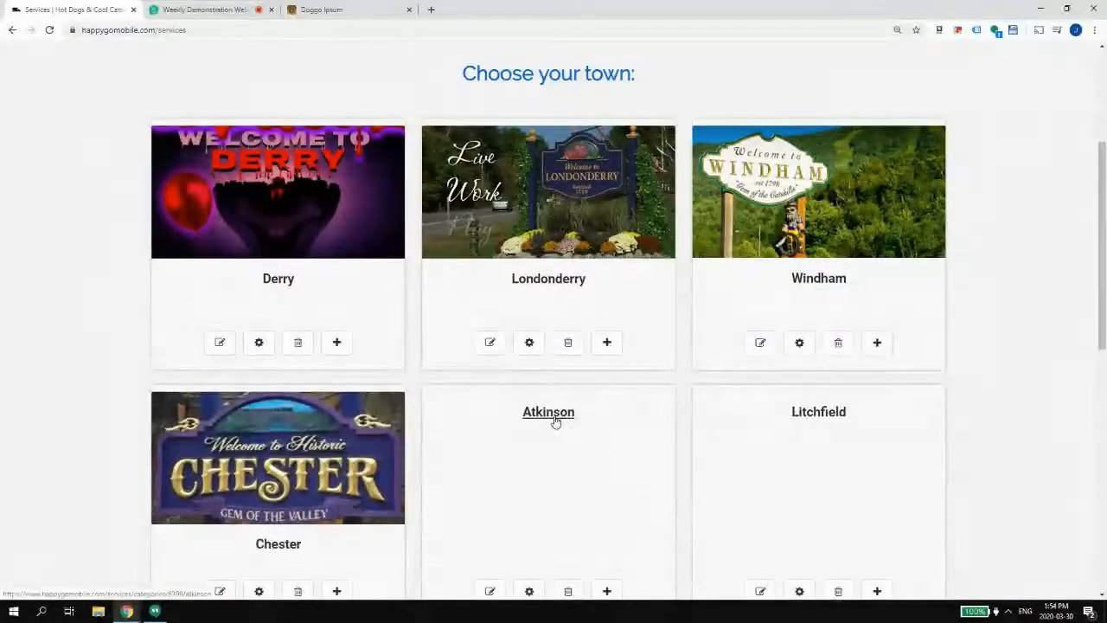
{"action": "left_click", "coordinate": [549, 418]}
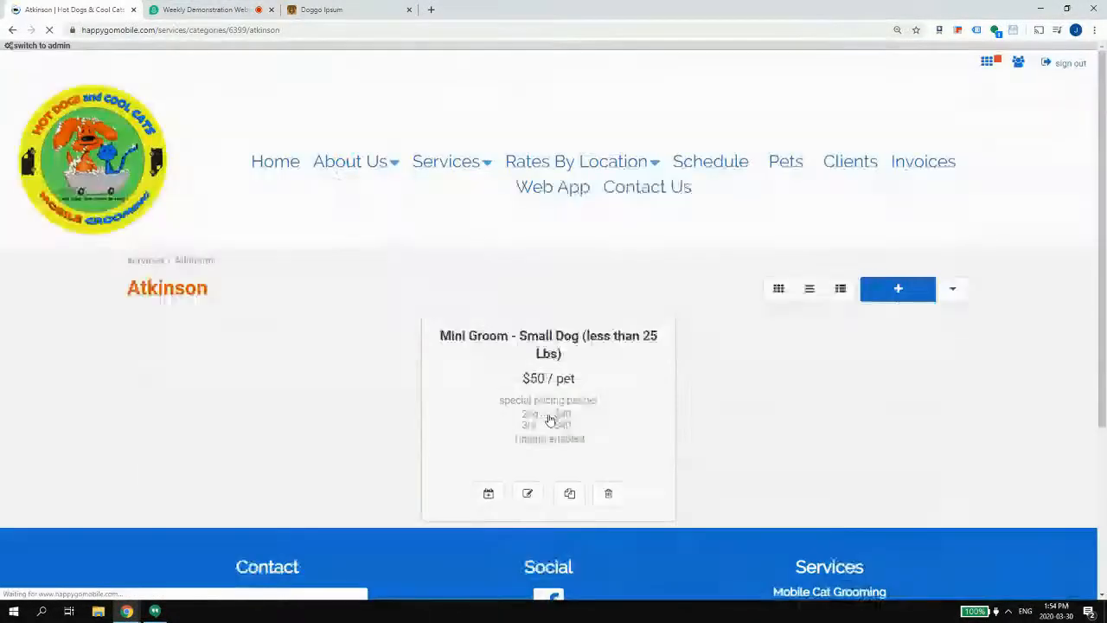
{"action": "left_click_drag", "start_coordinate": [156, 31], "coordinate": [49, 25]}
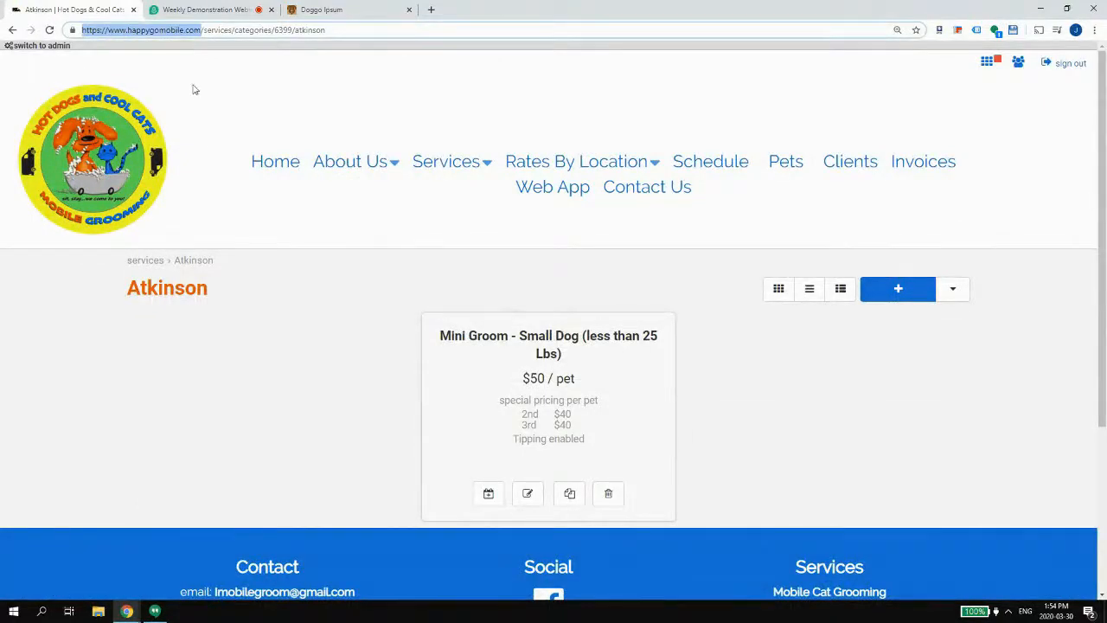
{"action": "left_click", "coordinate": [201, 30]}
{"action": "left_click_drag", "start_coordinate": [231, 35], "coordinate": [390, 43]}
{"action": "key", "text": "ctrl+c"}
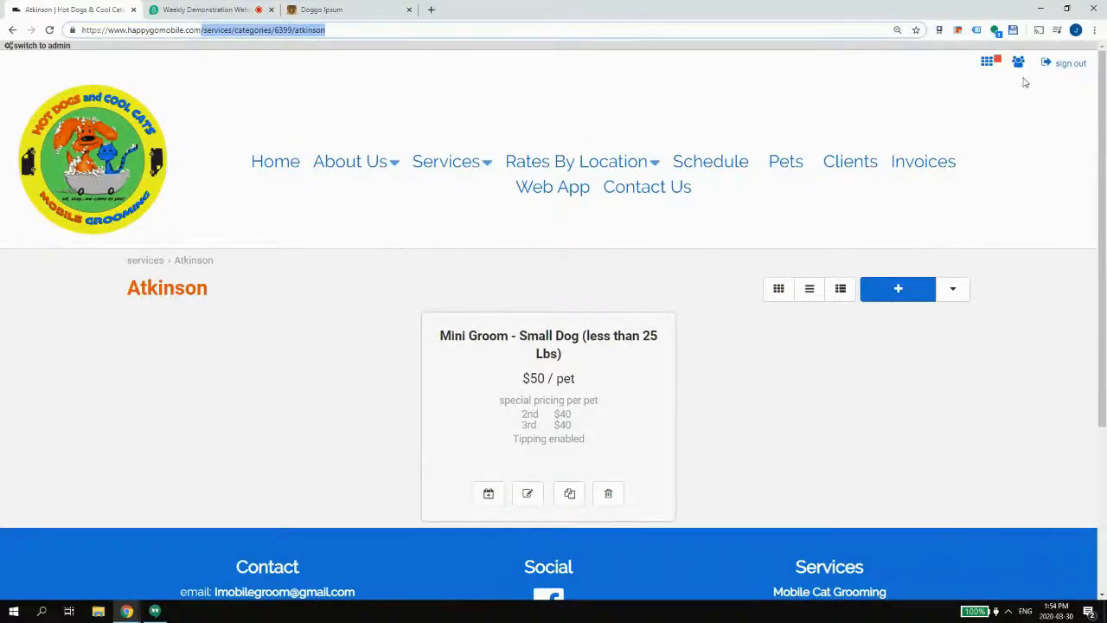
- Open the website's navigation menu settings and check the existing town links under Rates By Location
{"action": "left_click", "coordinate": [986, 62]}
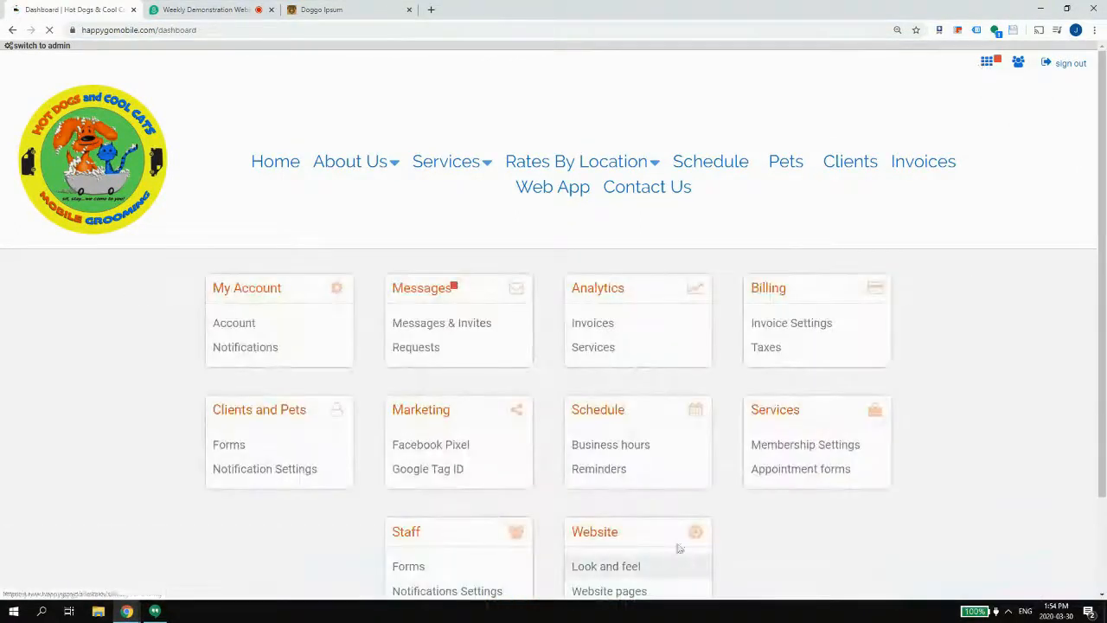
{"action": "scroll", "coordinate": [679, 548], "scroll_direction": "down", "scroll_amount": 2}
{"action": "left_click", "coordinate": [632, 500]}
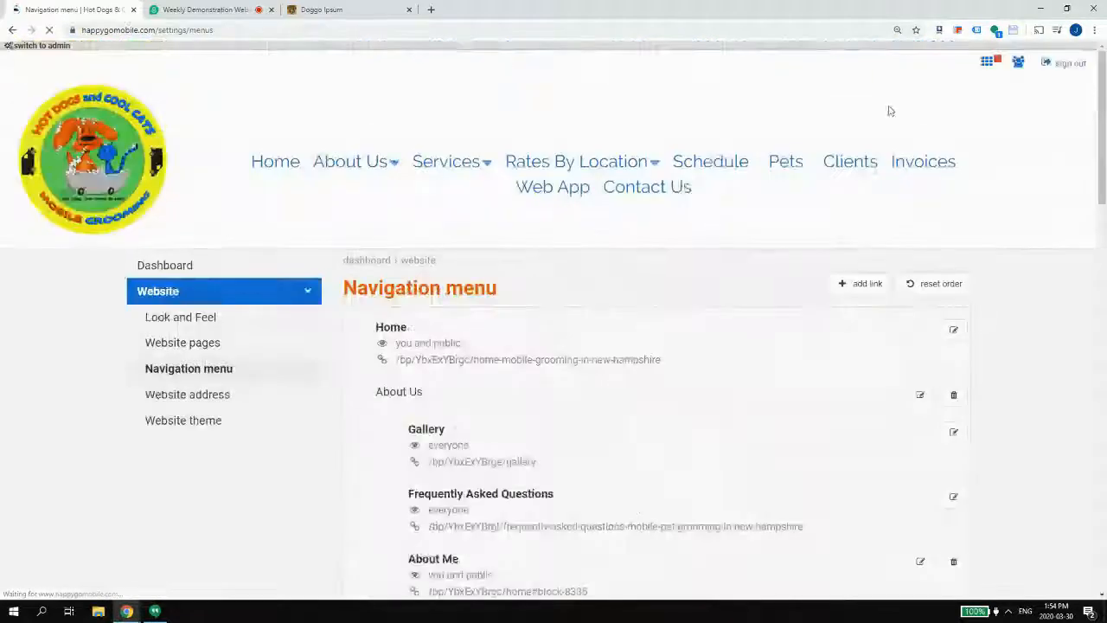
{"action": "left_click", "coordinate": [987, 63]}
{"action": "scroll", "coordinate": [646, 477], "scroll_direction": "down", "scroll_amount": 1}
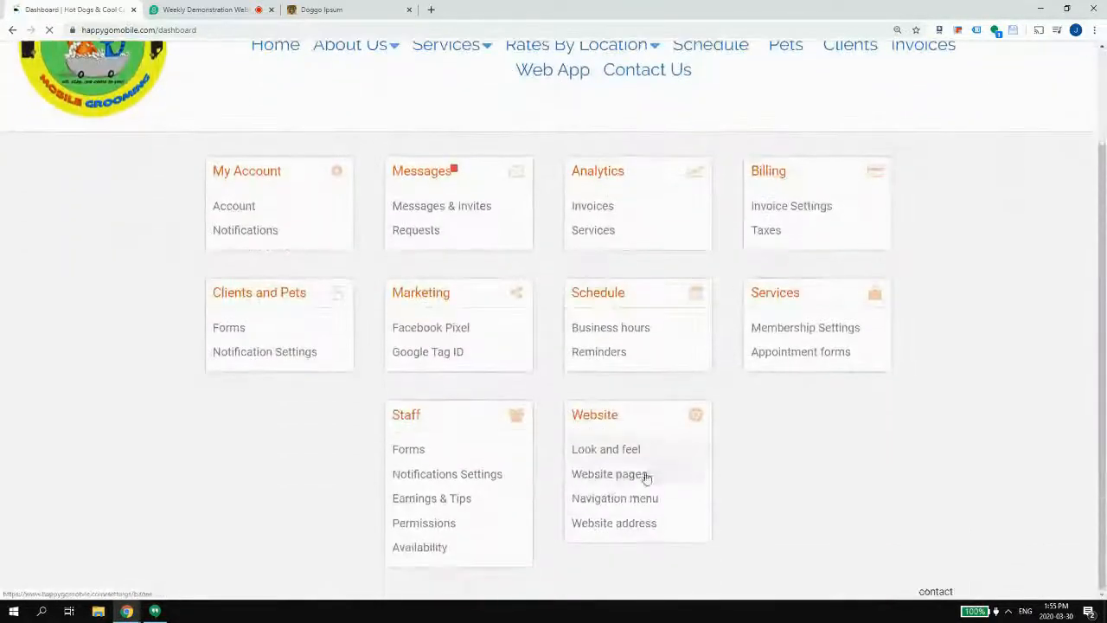
{"action": "left_click", "coordinate": [642, 498]}
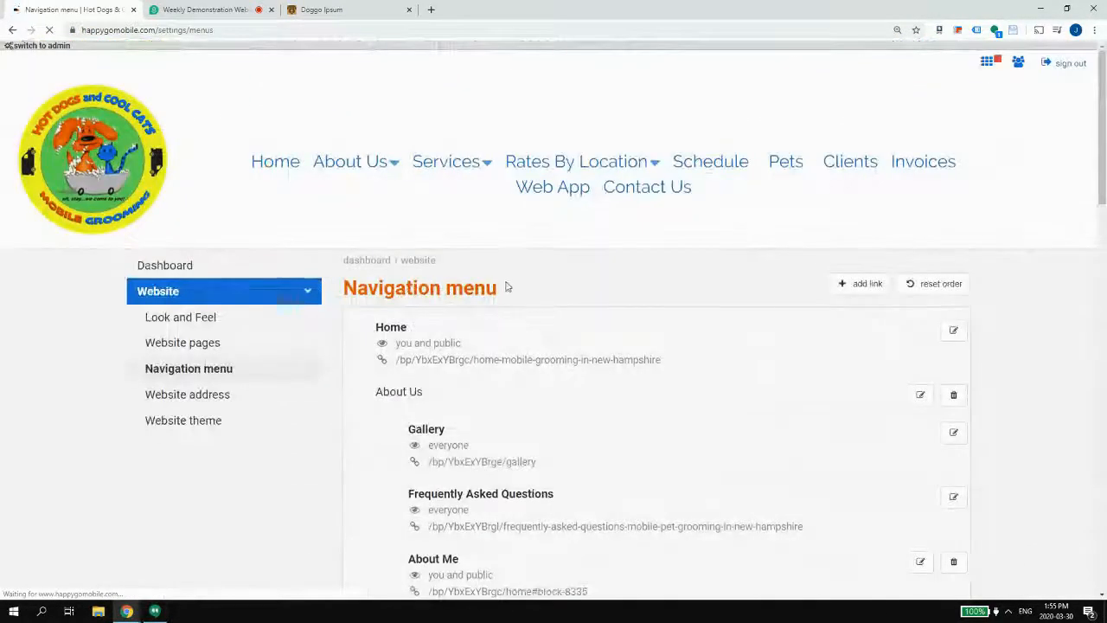
{"action": "scroll", "coordinate": [492, 213], "scroll_direction": "down", "scroll_amount": 3}
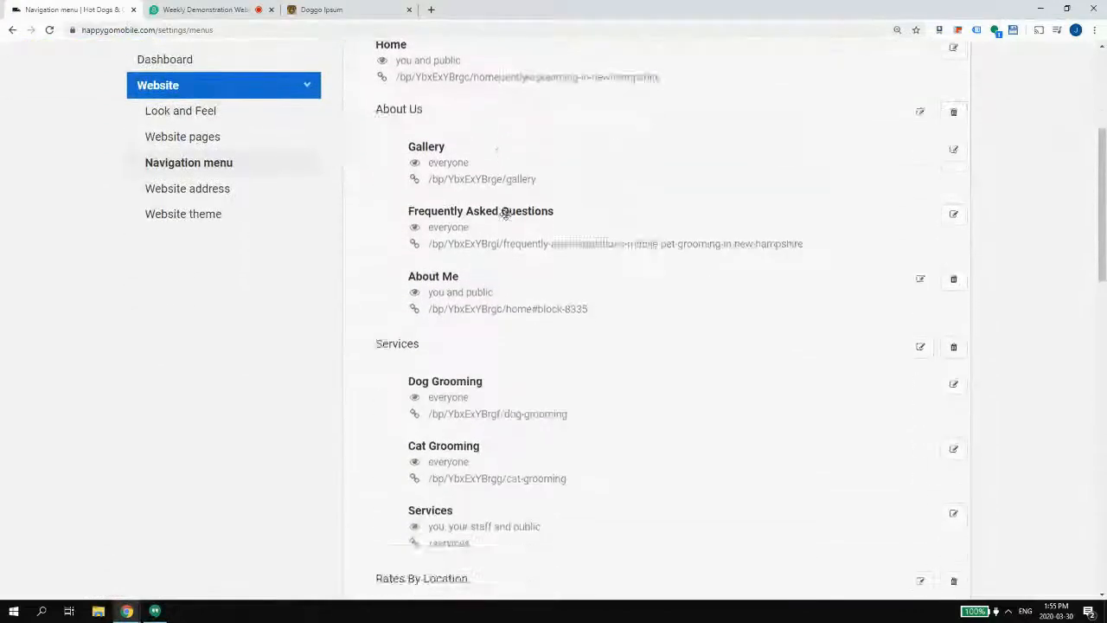
{"action": "scroll", "coordinate": [506, 214], "scroll_direction": "down", "scroll_amount": 5}
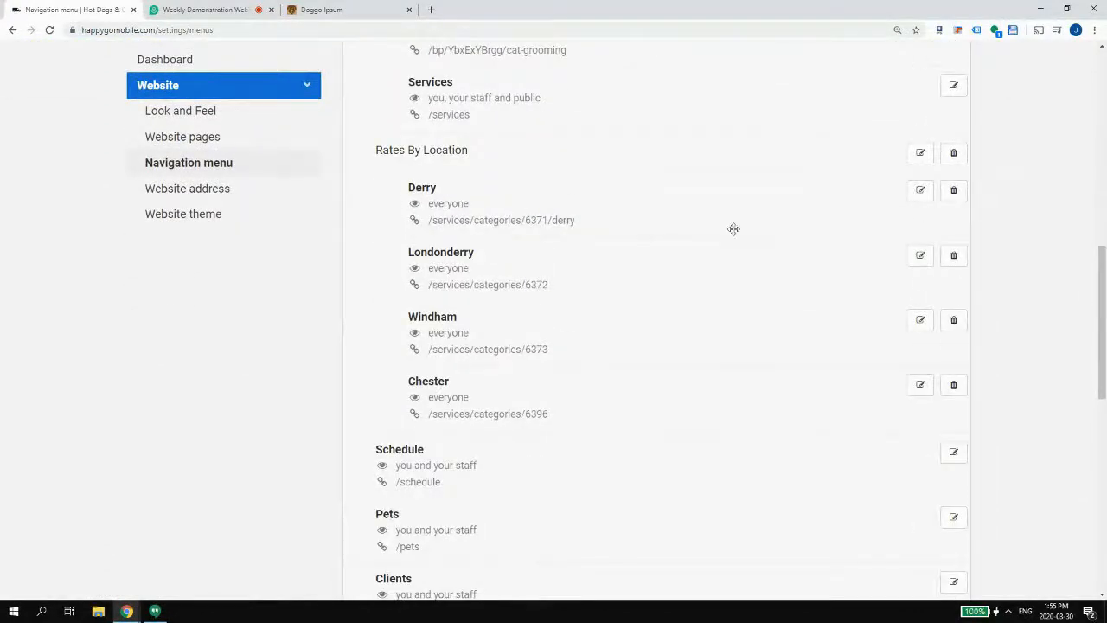
{"action": "scroll", "coordinate": [875, 168], "scroll_direction": "up", "scroll_amount": 8}
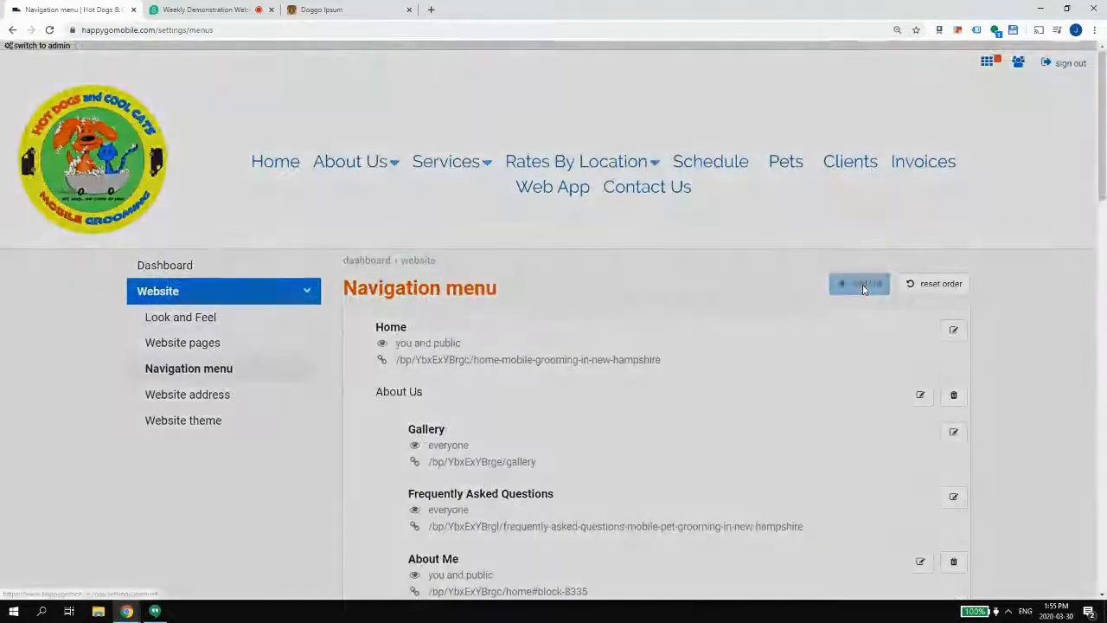
- Add a navigation link titled Atkinson pointing to the copied path /services/categories/6399/atkinson
{"action": "left_click", "coordinate": [861, 284]}
{"action": "left_click", "coordinate": [477, 213]}
{"action": "key", "text": "ctrl+v"}
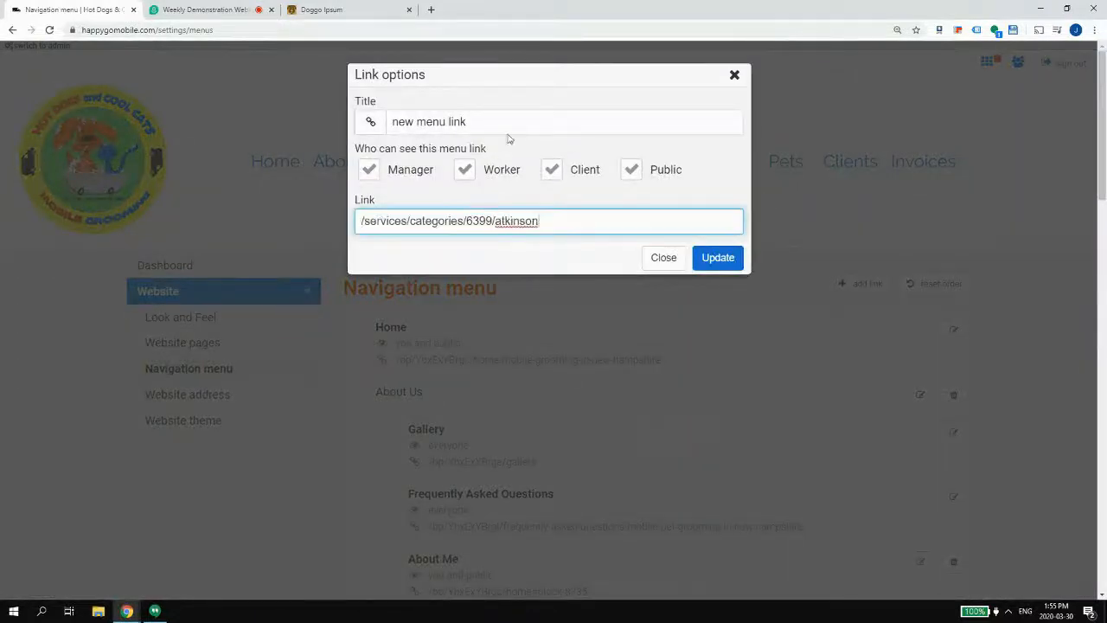
{"action": "left_click_drag", "start_coordinate": [511, 130], "coordinate": [366, 124]}
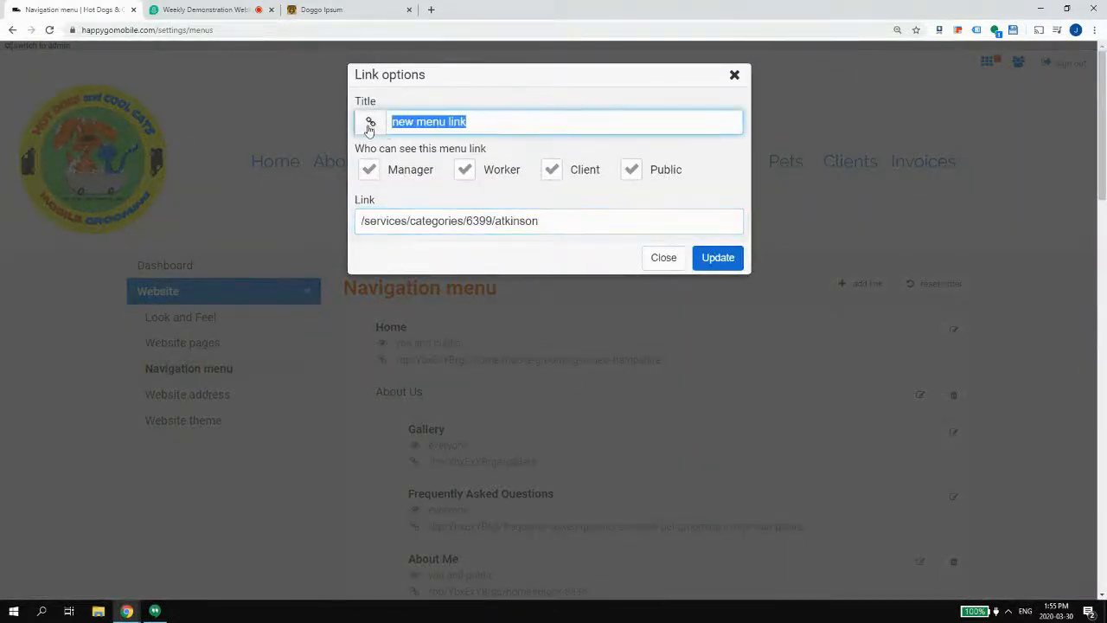
{"action": "type", "text": "Atkinson"}
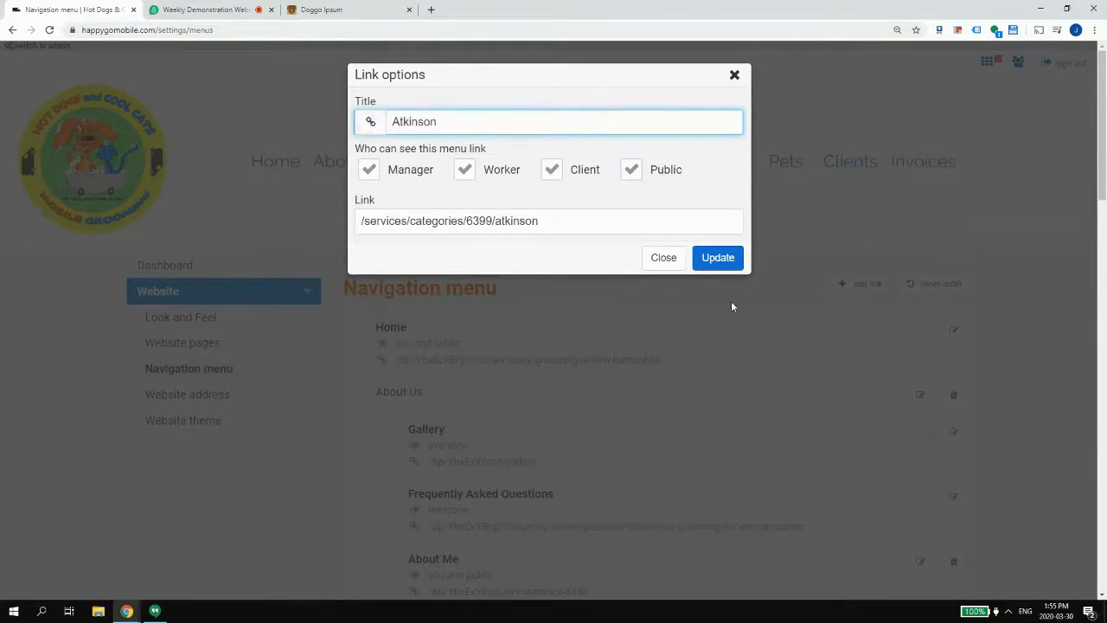
{"action": "left_click", "coordinate": [717, 260]}
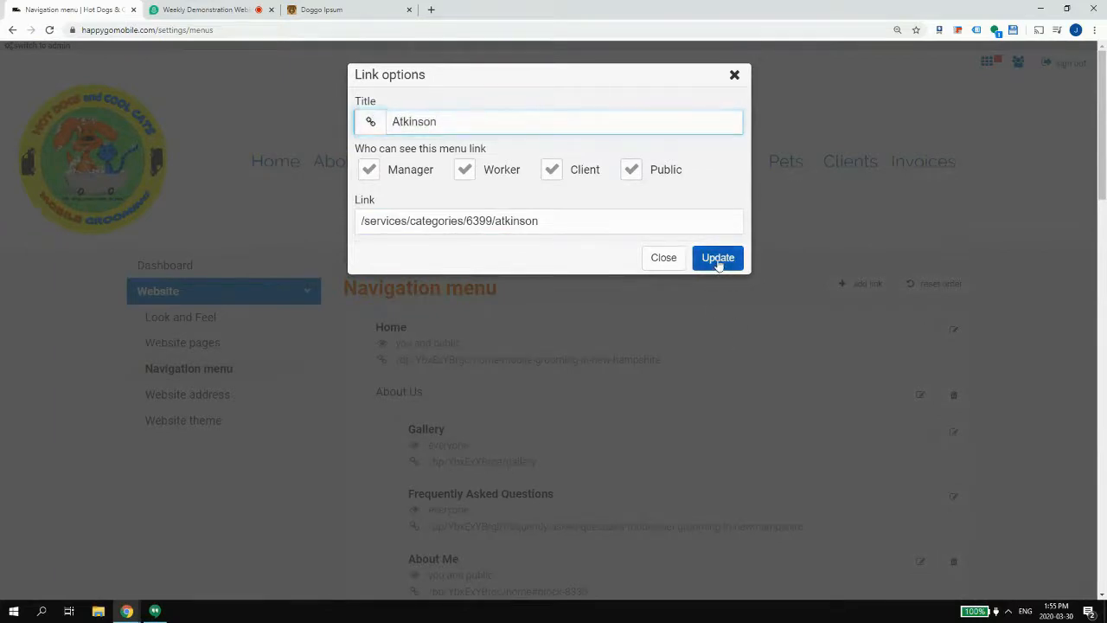
- Move the Atkinson link below Chester and nest it under Rates By Location
{"action": "scroll", "coordinate": [722, 290], "scroll_direction": "down", "scroll_amount": 8}
{"action": "scroll", "coordinate": [516, 371], "scroll_direction": "down", "scroll_amount": 6}
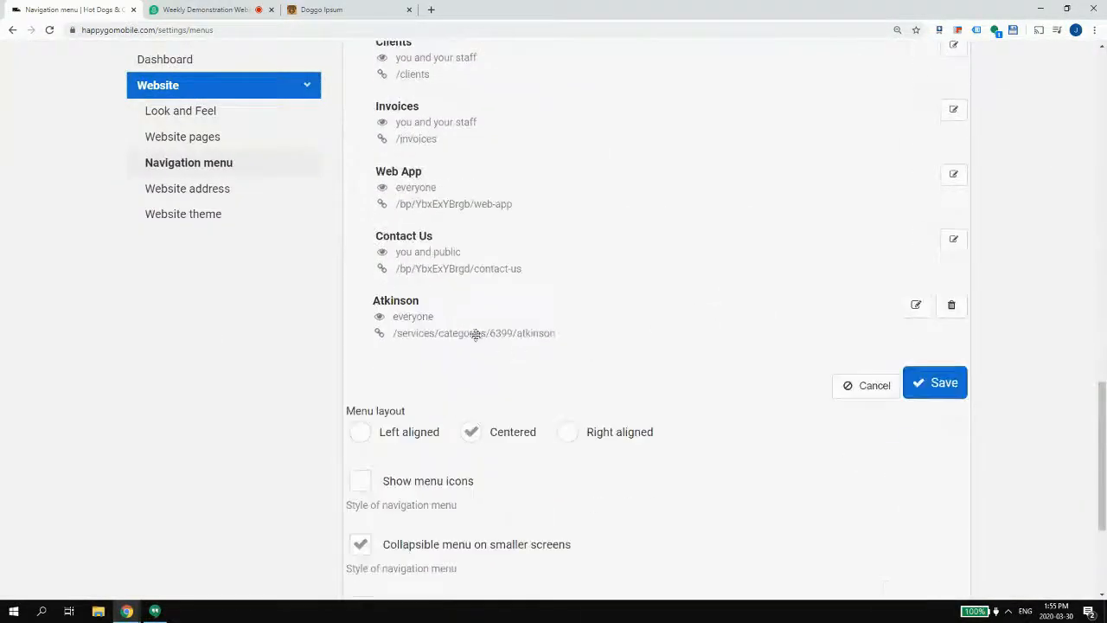
{"action": "left_click_drag", "start_coordinate": [477, 328], "coordinate": [650, 442]}
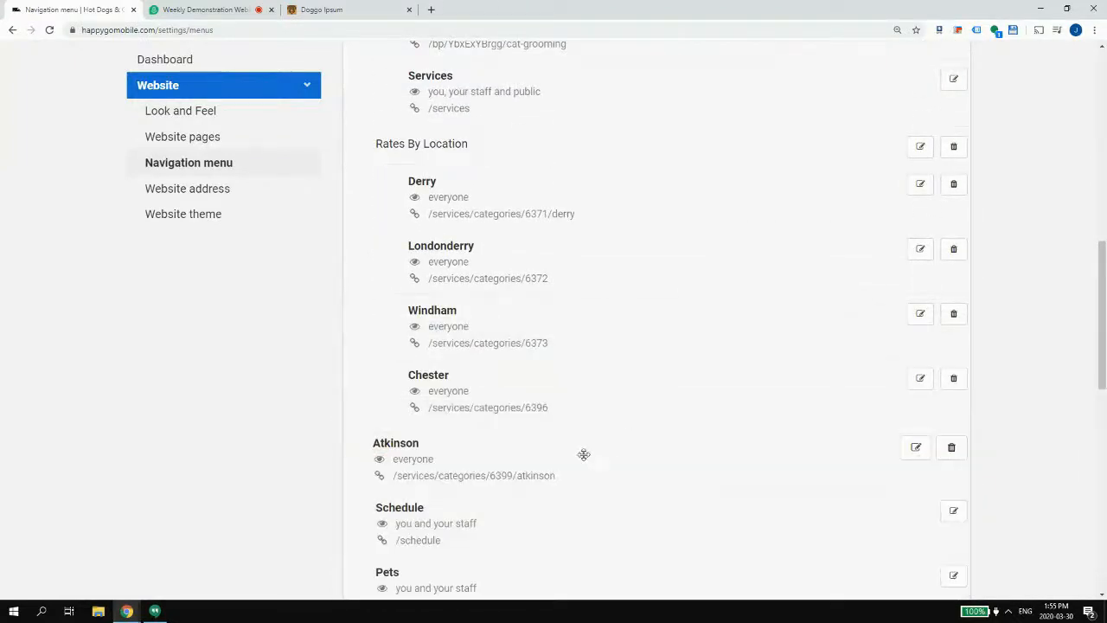
{"action": "left_click_drag", "start_coordinate": [583, 455], "coordinate": [594, 411]}
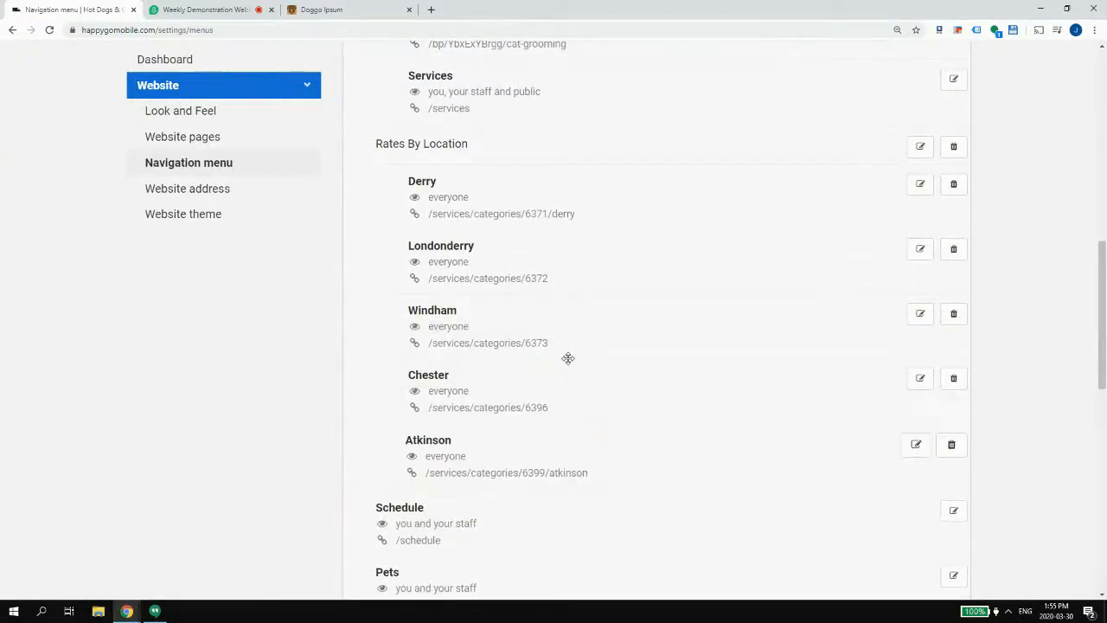
- Save the navigation menu and open the Atkinson page from Rates By Location in the site menu
{"action": "scroll", "coordinate": [567, 358], "scroll_direction": "up", "scroll_amount": 10}
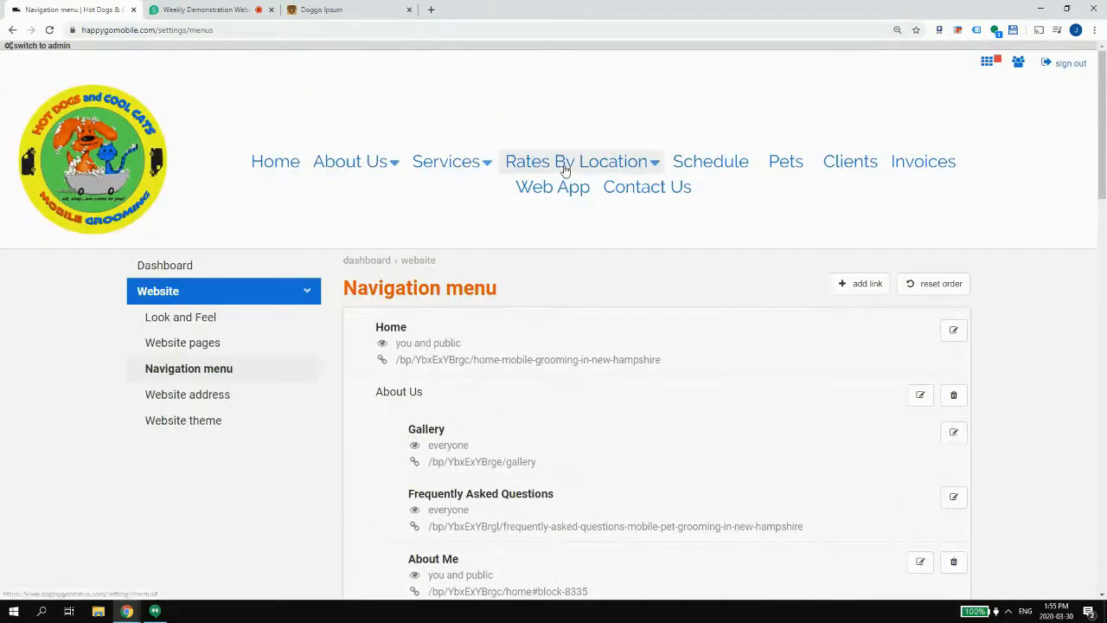
{"action": "left_click", "coordinate": [567, 166]}
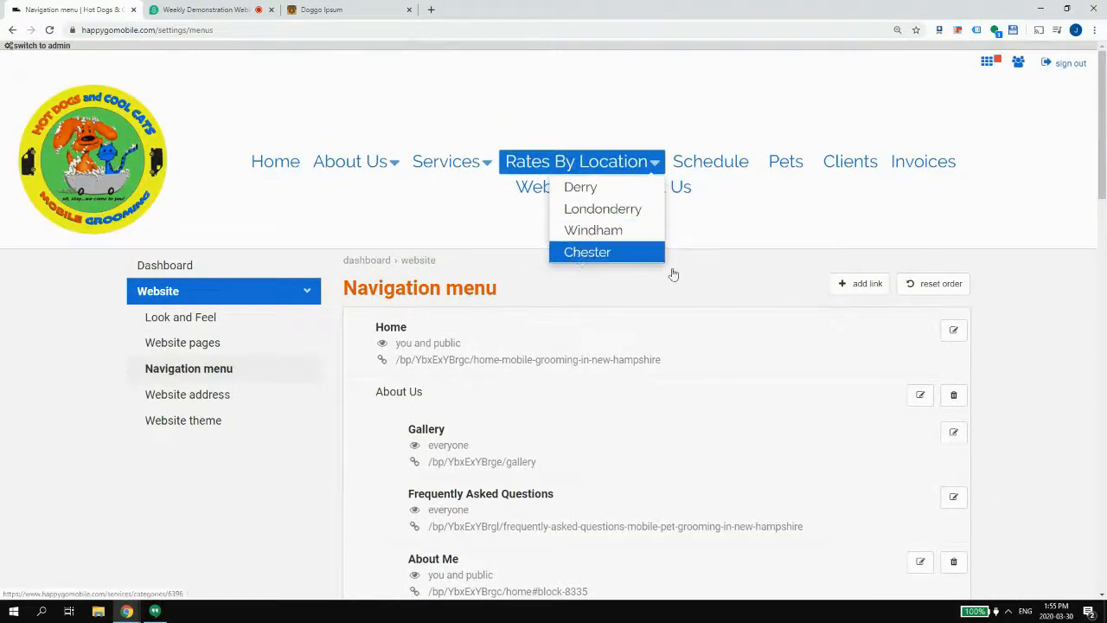
{"action": "left_click", "coordinate": [783, 259]}
{"action": "scroll", "coordinate": [781, 257], "scroll_direction": "down", "scroll_amount": 11}
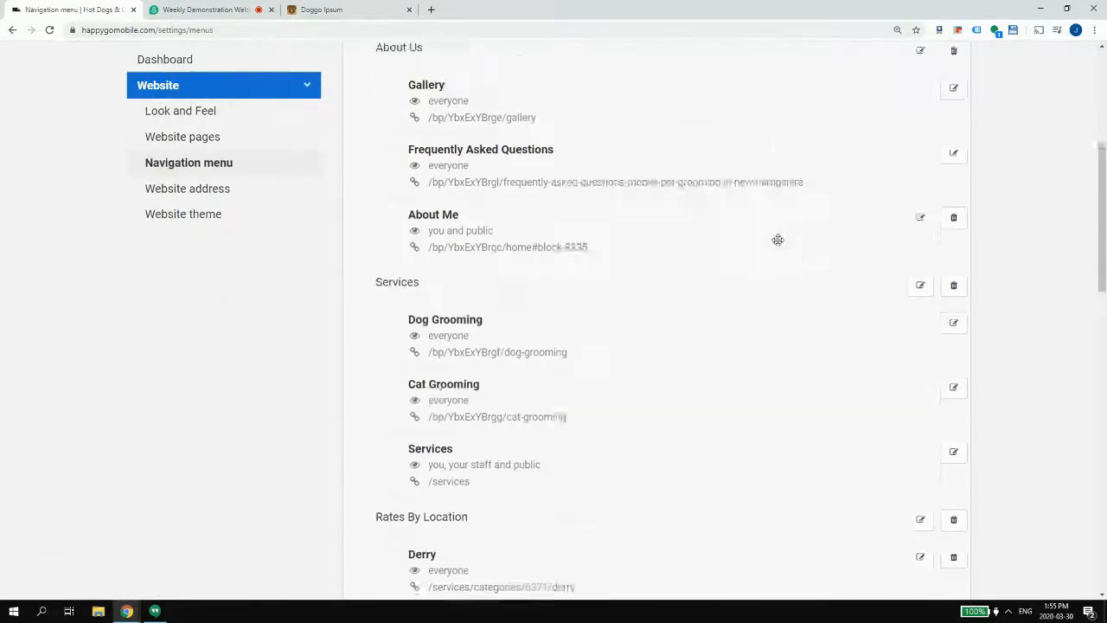
{"action": "left_click", "coordinate": [934, 487]}
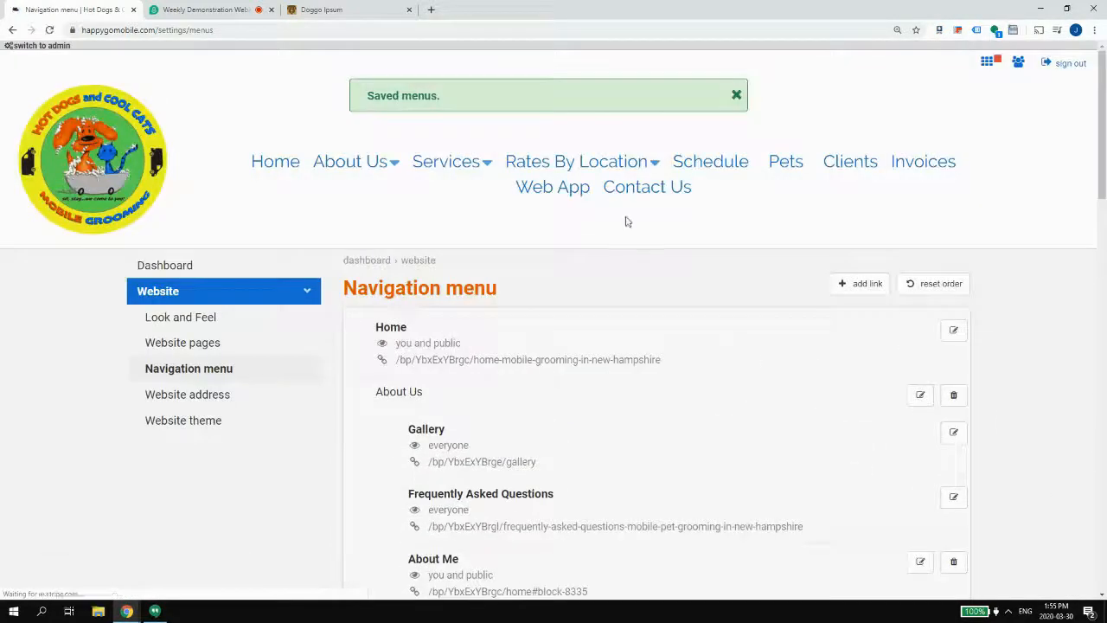
{"action": "left_click", "coordinate": [588, 162]}
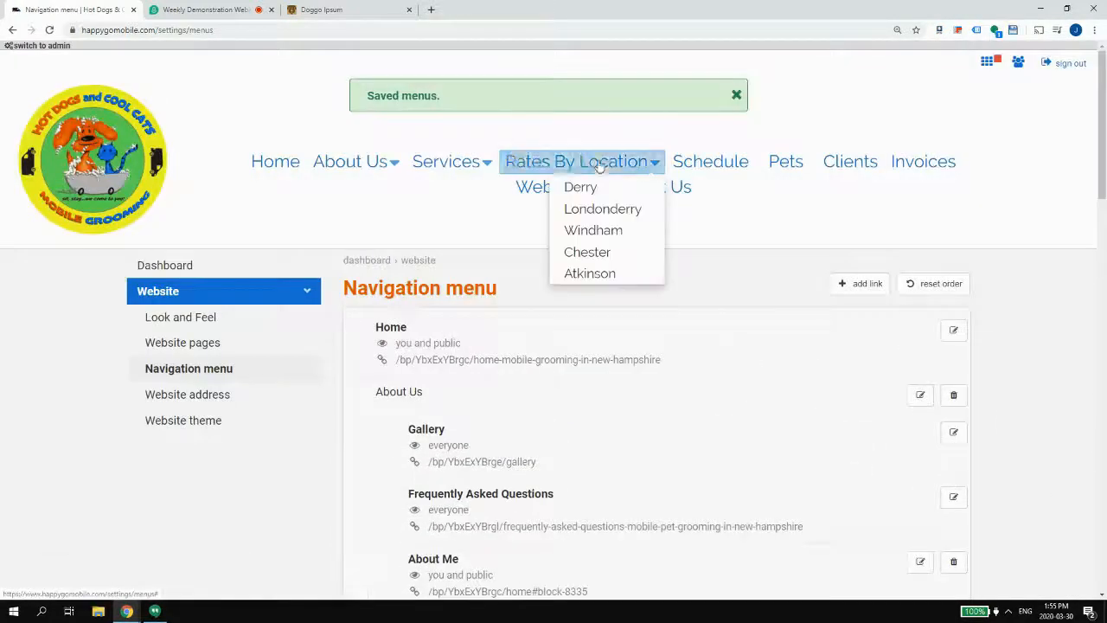
{"action": "left_click", "coordinate": [595, 273]}
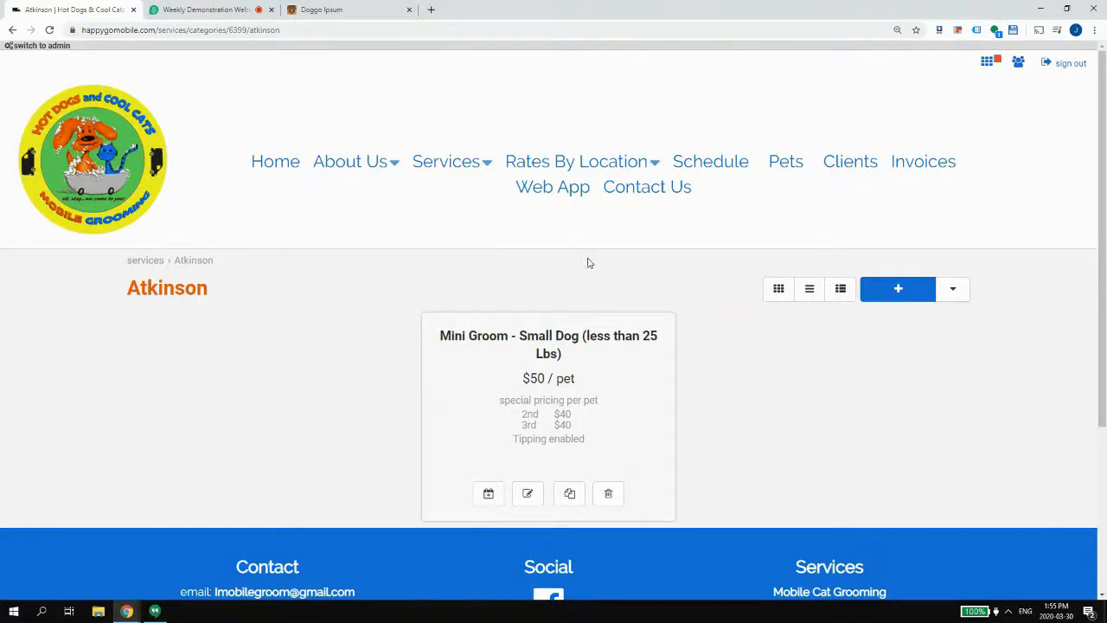
- Check the Litchfield category from the Services page and return to the category overview
{"action": "left_click", "coordinate": [484, 173]}
{"action": "left_click", "coordinate": [454, 232]}
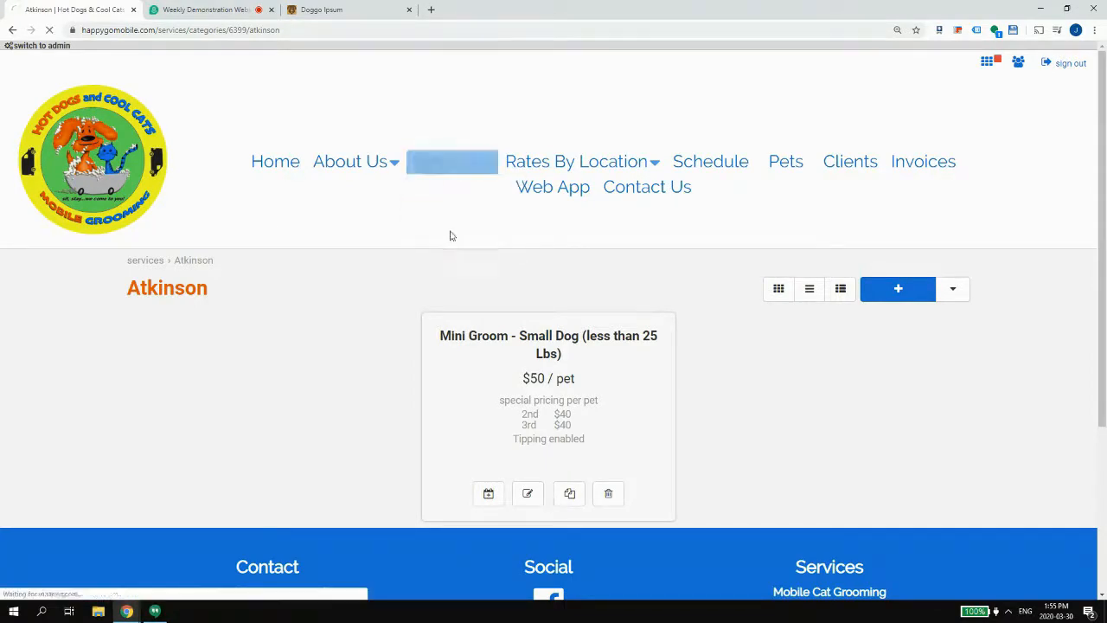
{"action": "scroll", "coordinate": [692, 311], "scroll_direction": "down", "scroll_amount": 5}
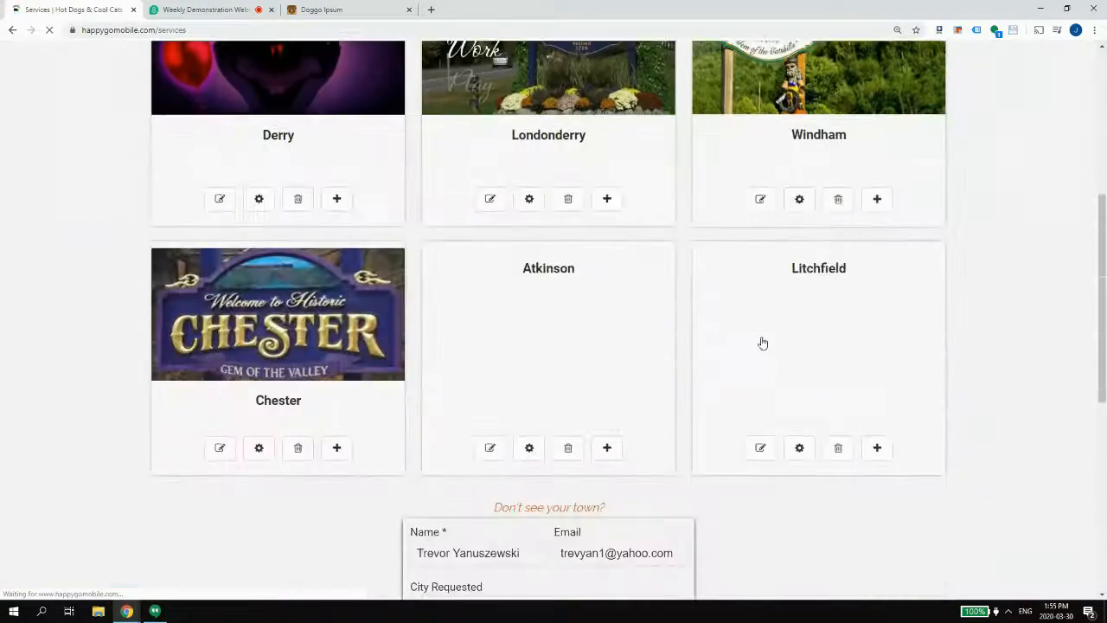
{"action": "left_click", "coordinate": [795, 282]}
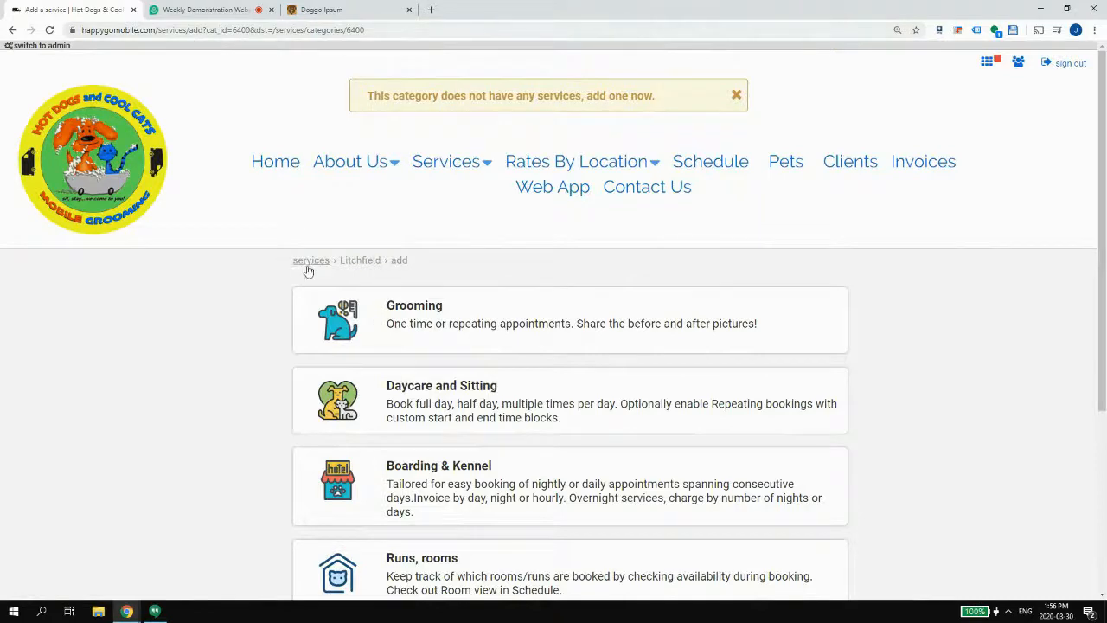
{"action": "left_click", "coordinate": [300, 261]}
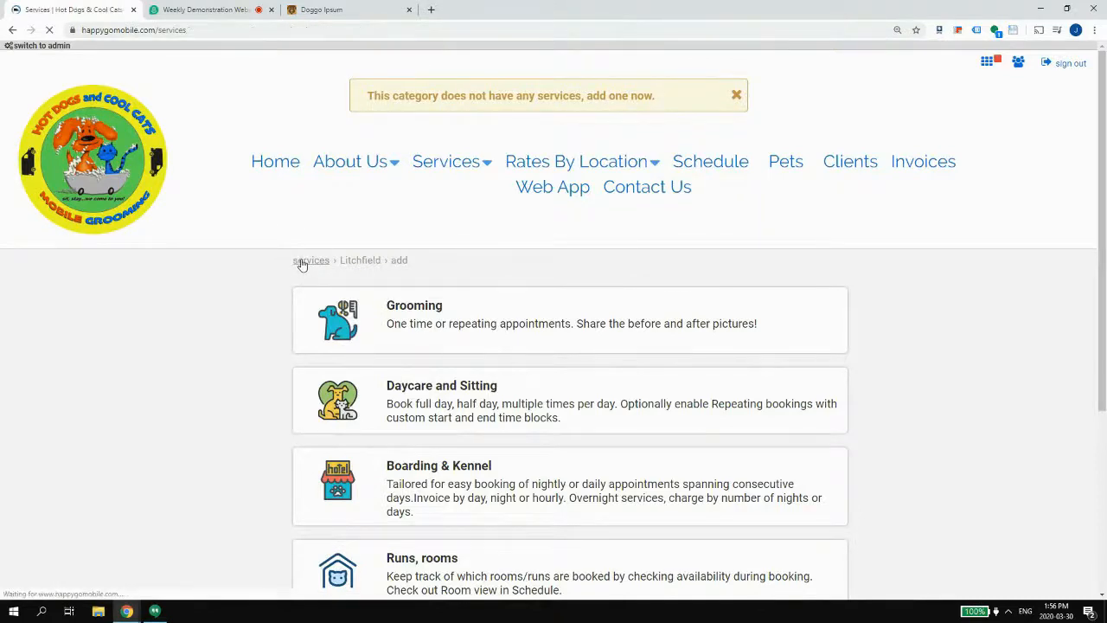
- Start a copy of Atkinson's grooming service and name it Mini Groom - Small Dog (less than 25 Lbs)
{"action": "scroll", "coordinate": [583, 355], "scroll_direction": "down", "scroll_amount": 4}
{"action": "left_click", "coordinate": [549, 191]}
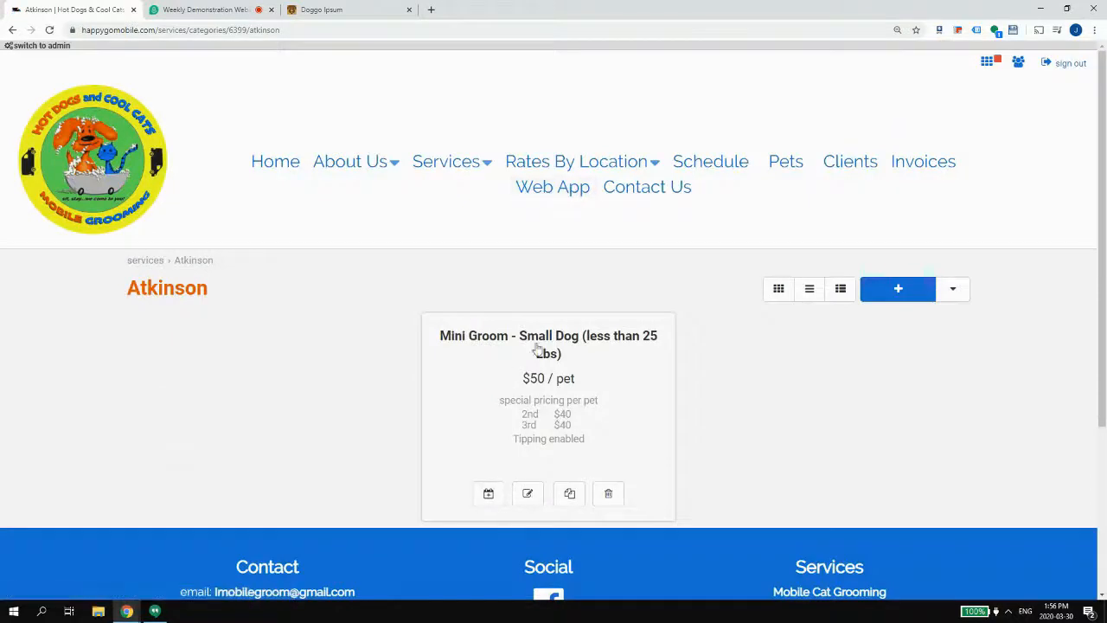
{"action": "triple_click", "coordinate": [539, 349]}
{"action": "left_click", "coordinate": [570, 494]}
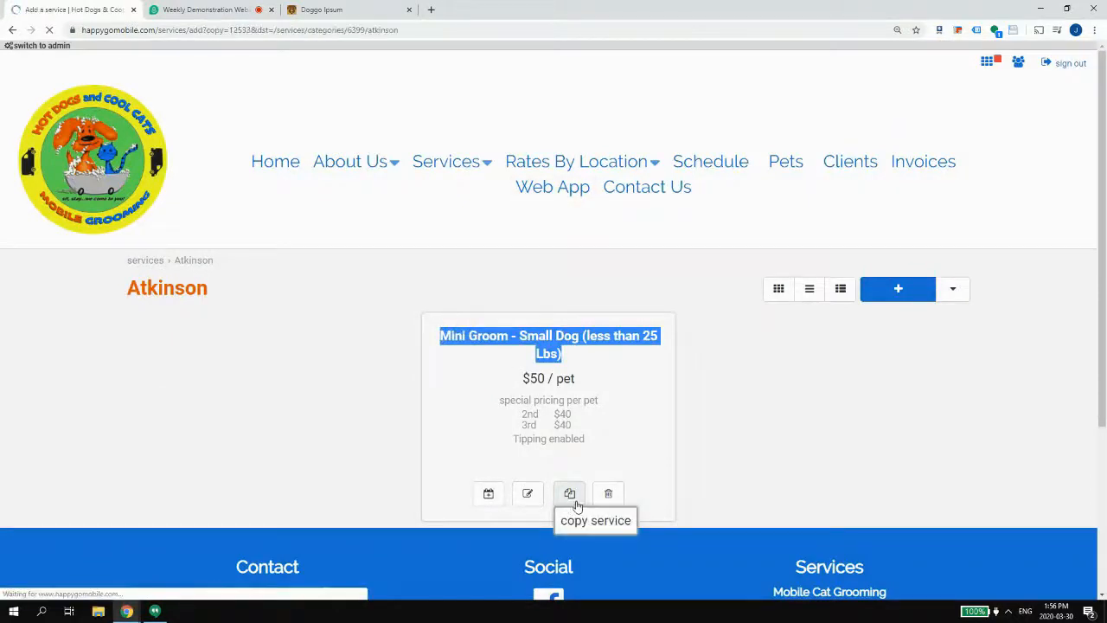
{"action": "left_click", "coordinate": [334, 431]}
{"action": "key", "text": "ctrl+v"}
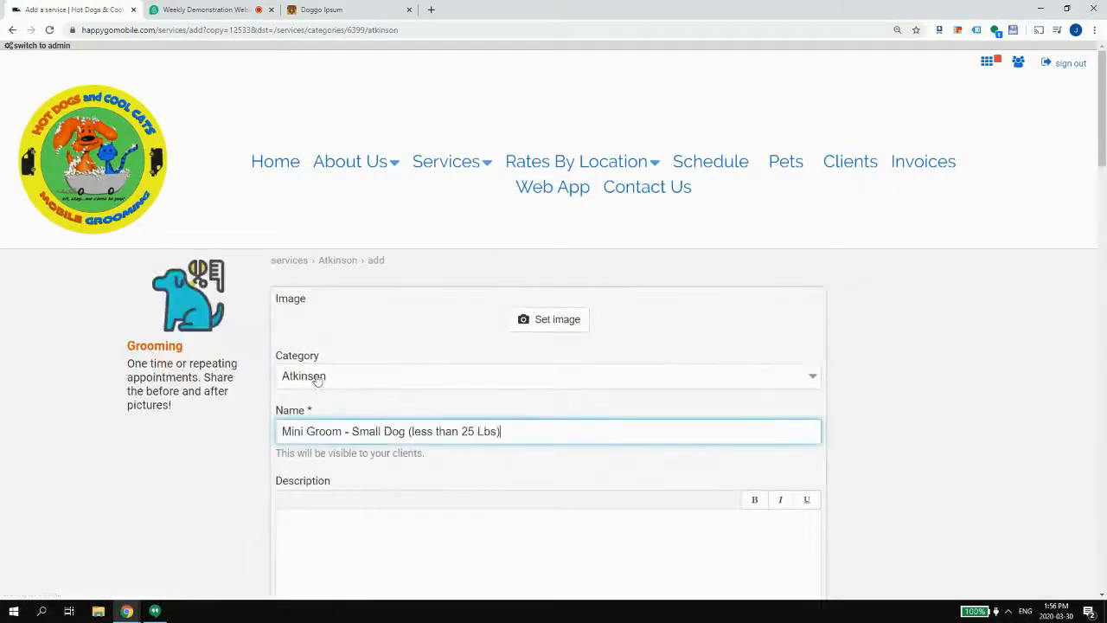
- Set the copied service's category to Litchfield and add the service
{"action": "left_click", "coordinate": [321, 376]}
{"action": "left_click", "coordinate": [313, 483]}
{"action": "scroll", "coordinate": [764, 425], "scroll_direction": "down", "scroll_amount": 9}
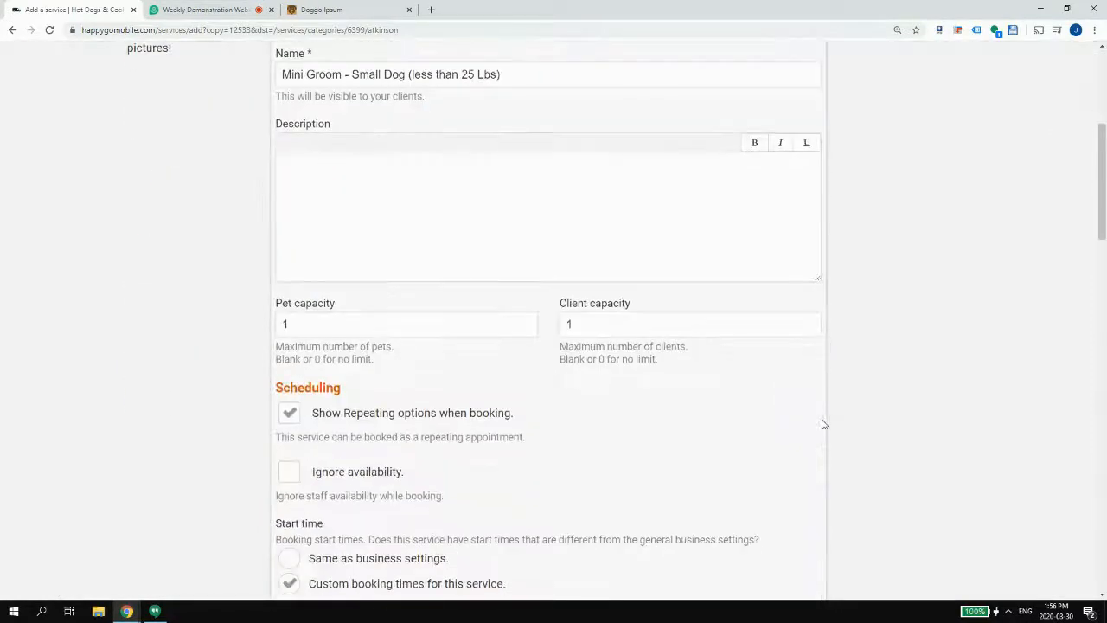
{"action": "scroll", "coordinate": [452, 413], "scroll_direction": "down", "scroll_amount": 15}
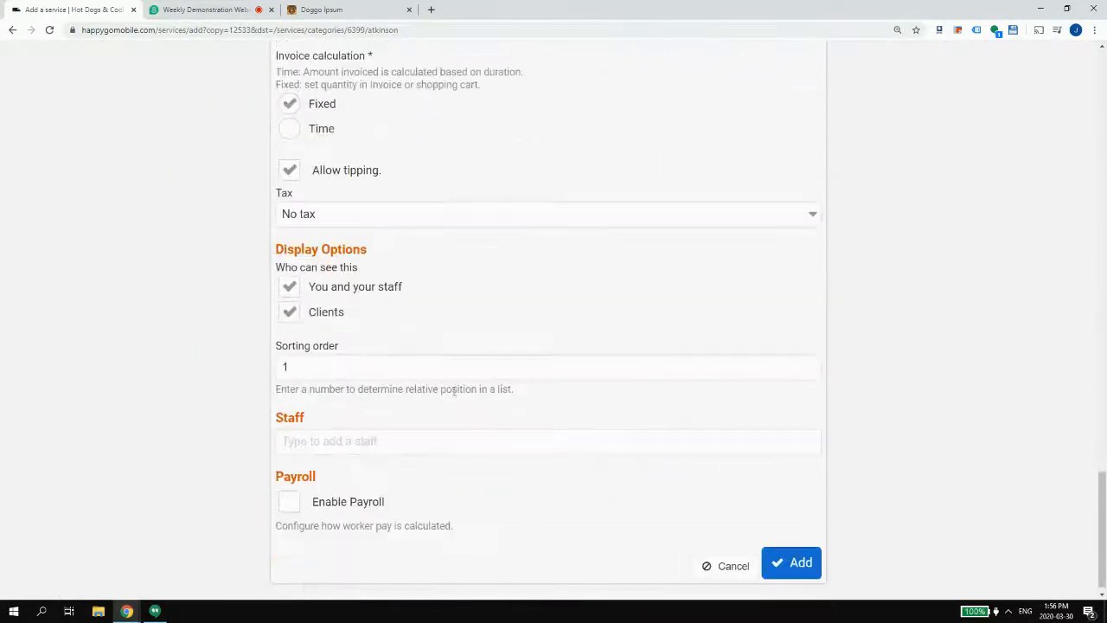
{"action": "left_click", "coordinate": [797, 564]}
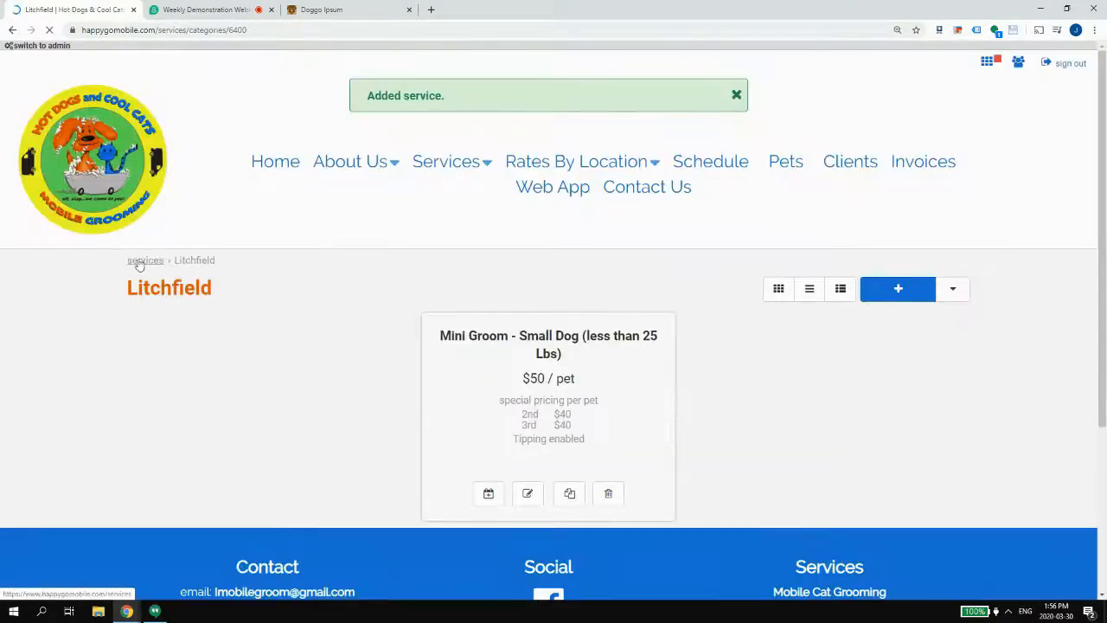
- Open the Litchfield category from the services overview to check its copied service, and return to the overview
{"action": "left_click", "coordinate": [143, 260]}
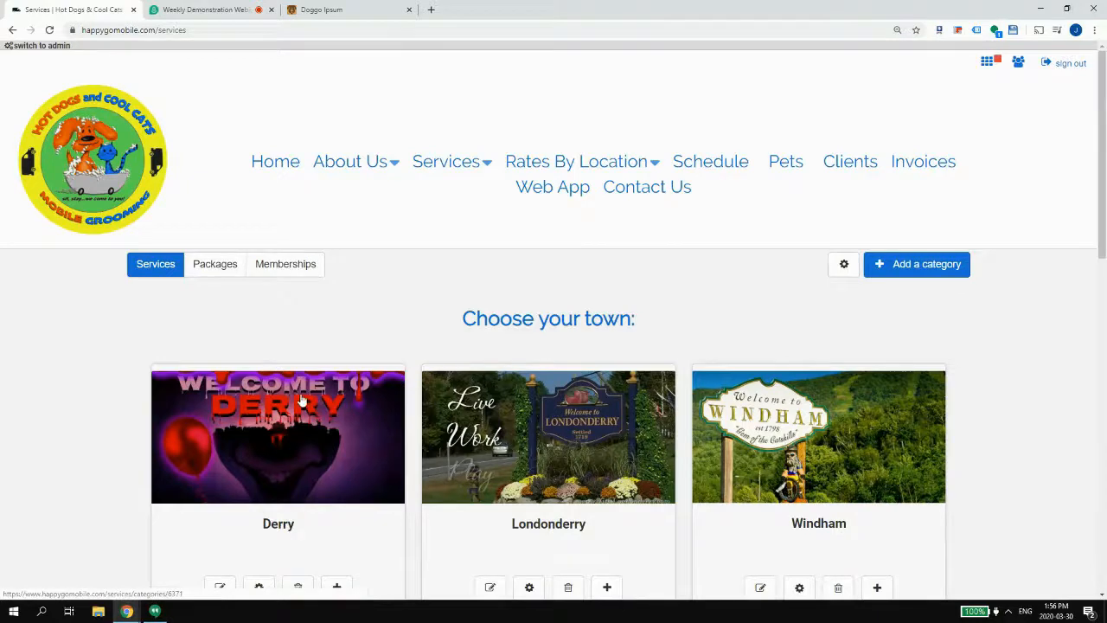
{"action": "scroll", "coordinate": [301, 401], "scroll_direction": "down", "scroll_amount": 3}
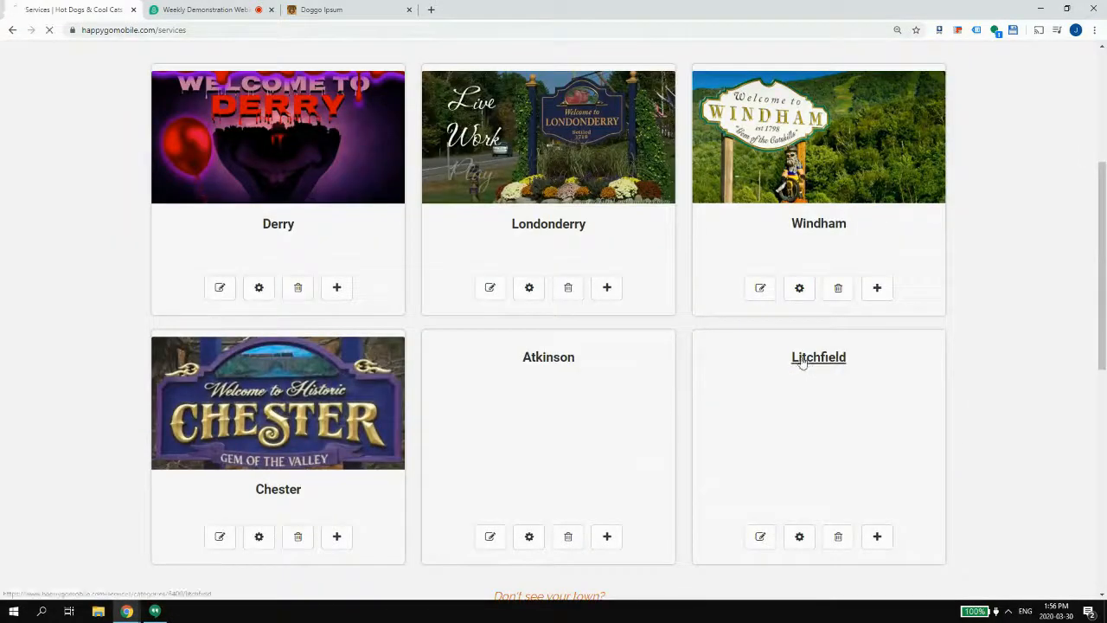
{"action": "left_click", "coordinate": [798, 358]}
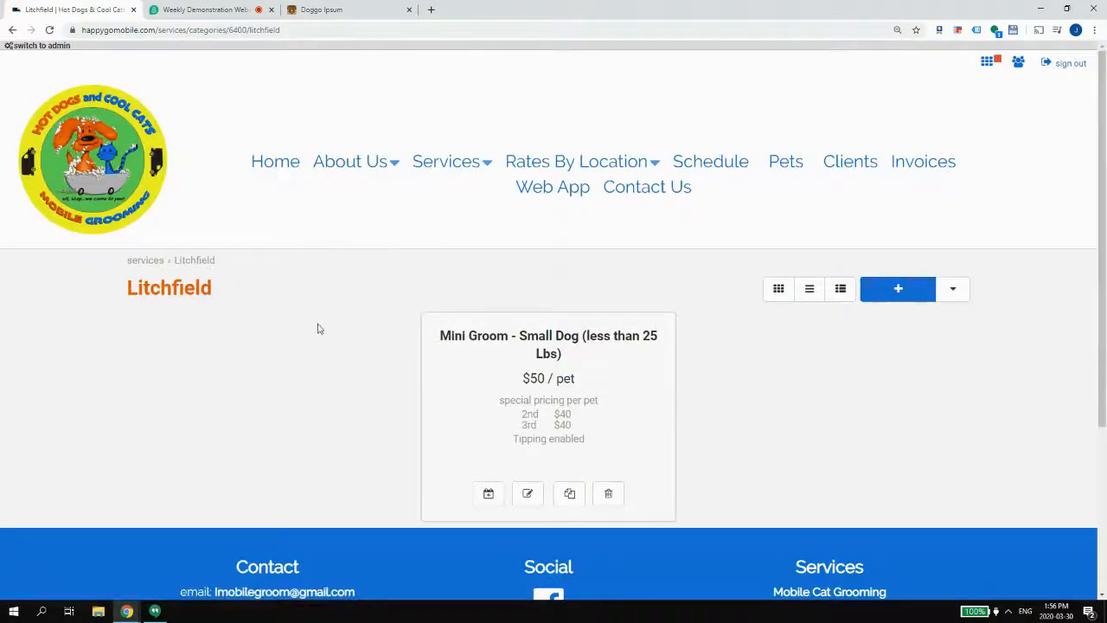
{"action": "left_click", "coordinate": [148, 261]}
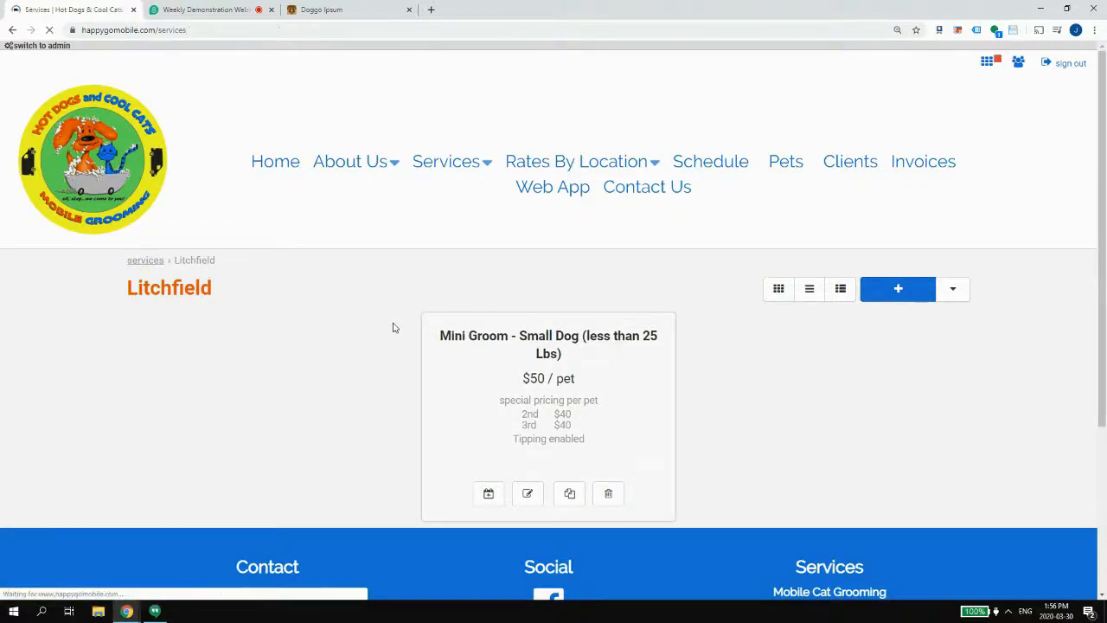
- Look over the town category cards and their pictures in the services overview
{"action": "scroll", "coordinate": [304, 403], "scroll_direction": "down", "scroll_amount": 1}
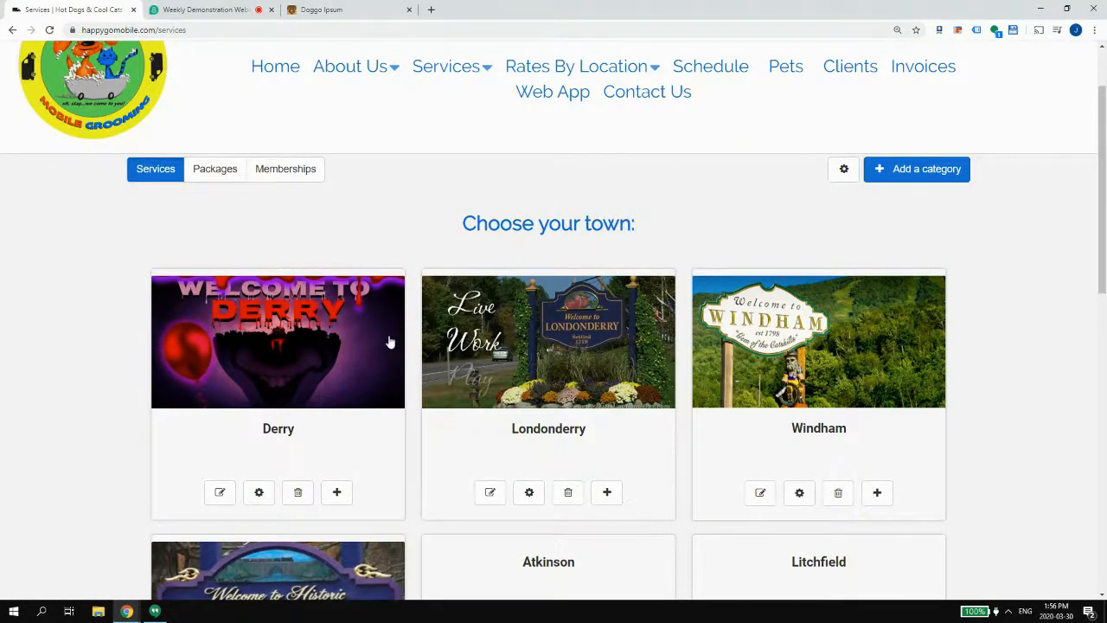
{"action": "scroll", "coordinate": [390, 343], "scroll_direction": "down", "scroll_amount": 2}
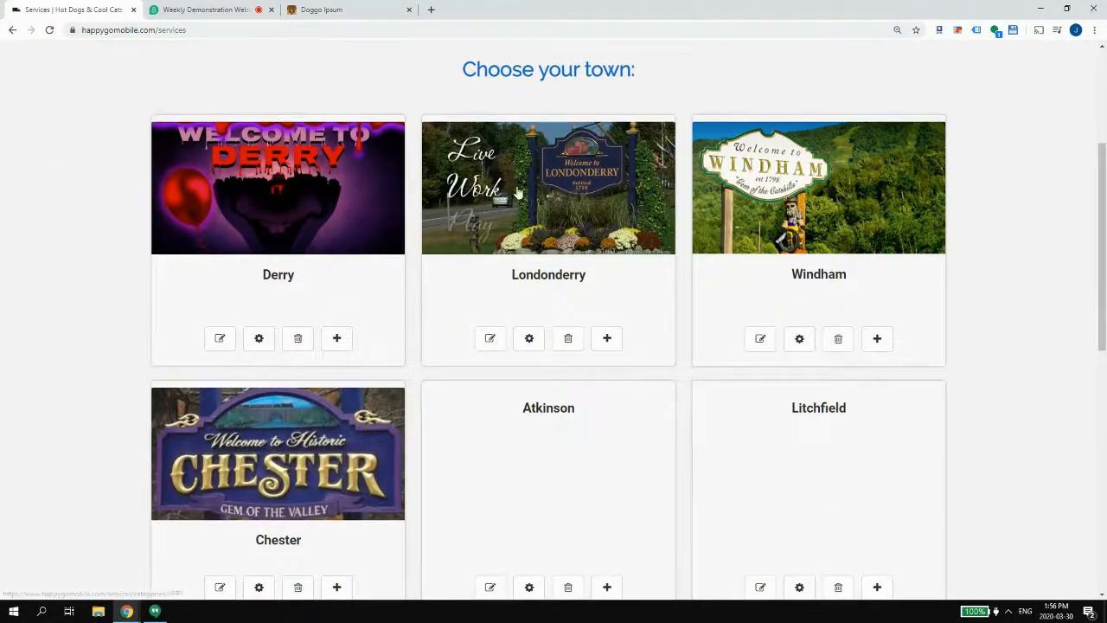
{"action": "scroll", "coordinate": [518, 192], "scroll_direction": "up", "scroll_amount": 1}
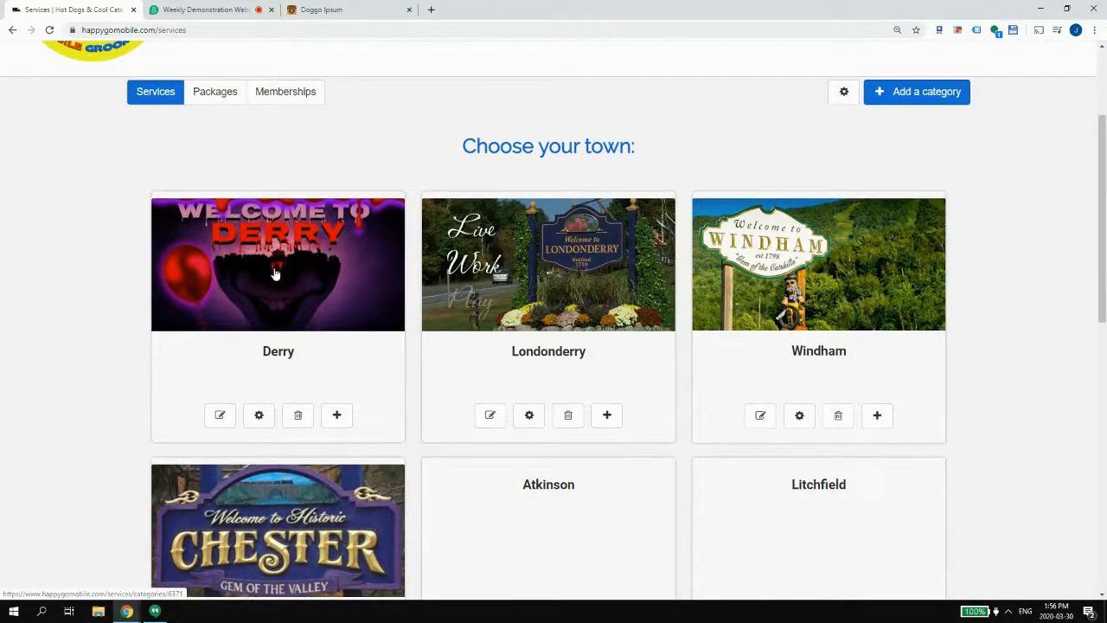
{"action": "scroll", "coordinate": [438, 297], "scroll_direction": "down", "scroll_amount": 1}
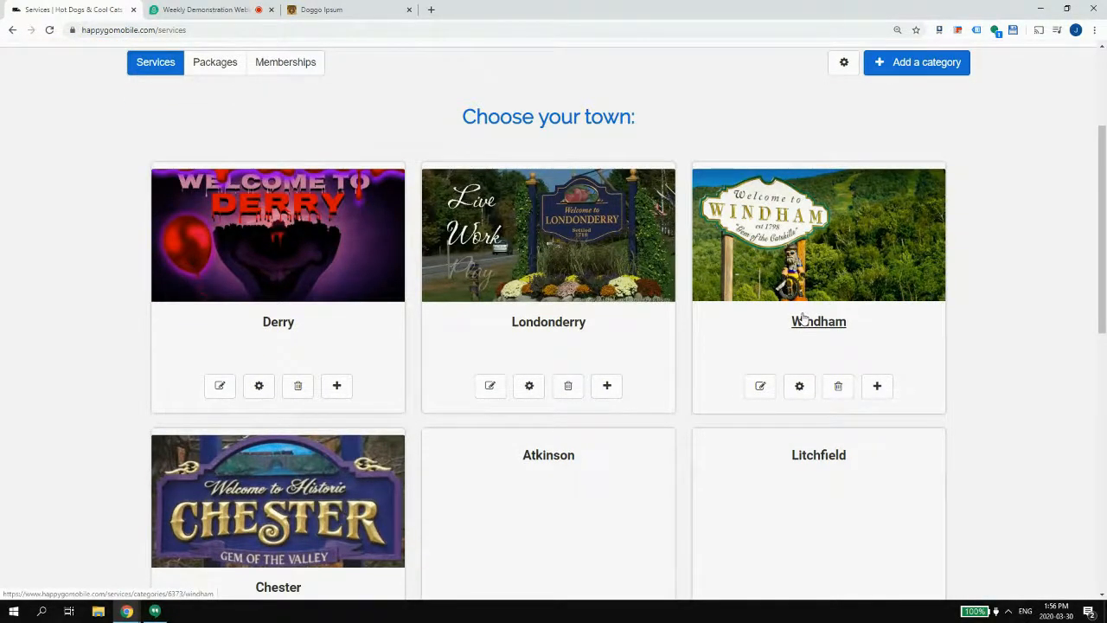
{"action": "scroll", "coordinate": [804, 317], "scroll_direction": "up", "scroll_amount": 1}
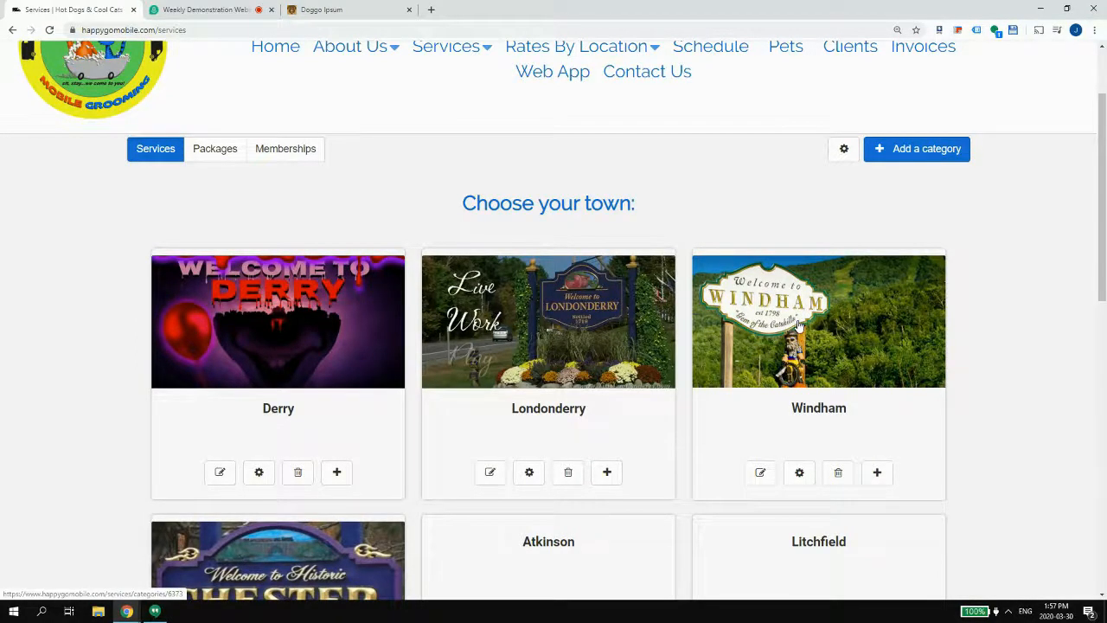
{"action": "scroll", "coordinate": [801, 326], "scroll_direction": "down", "scroll_amount": 1}
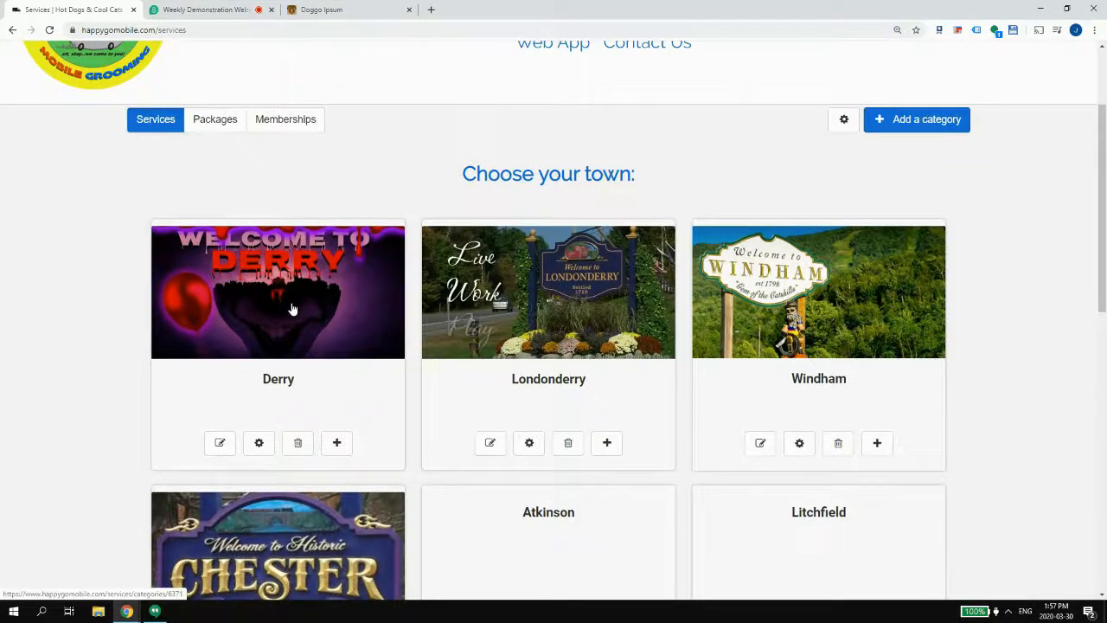
{"action": "scroll", "coordinate": [292, 309], "scroll_direction": "down", "scroll_amount": 3}
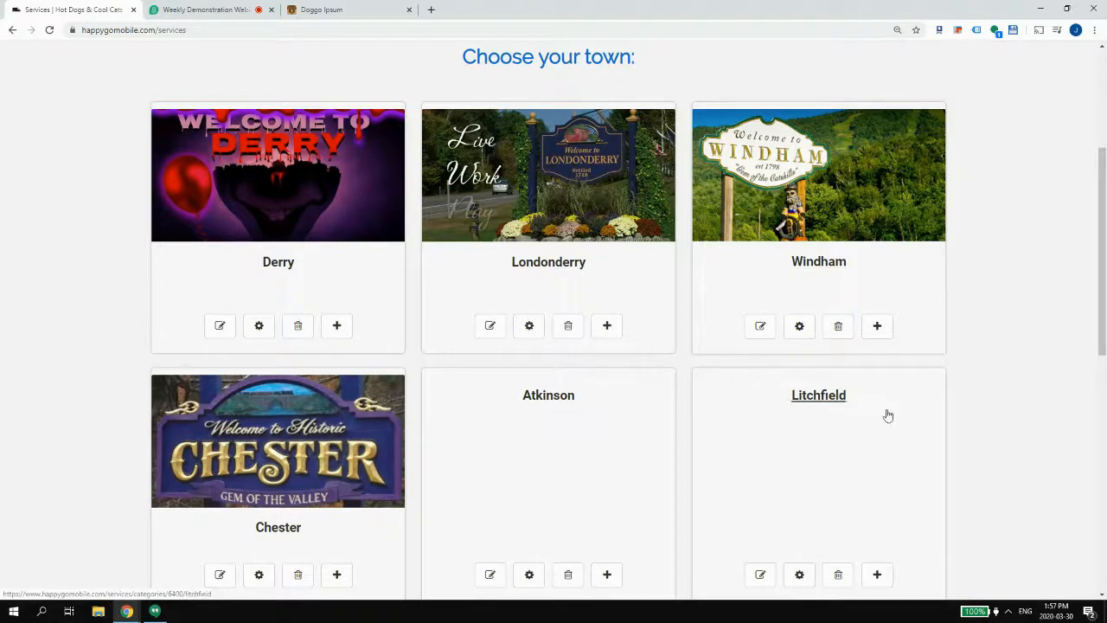
- Open the Litchfield category and copy the path services/categories/6400/litchfield from its page address
{"action": "scroll", "coordinate": [822, 380], "scroll_direction": "down", "scroll_amount": 1}
{"action": "left_click", "coordinate": [803, 340]}
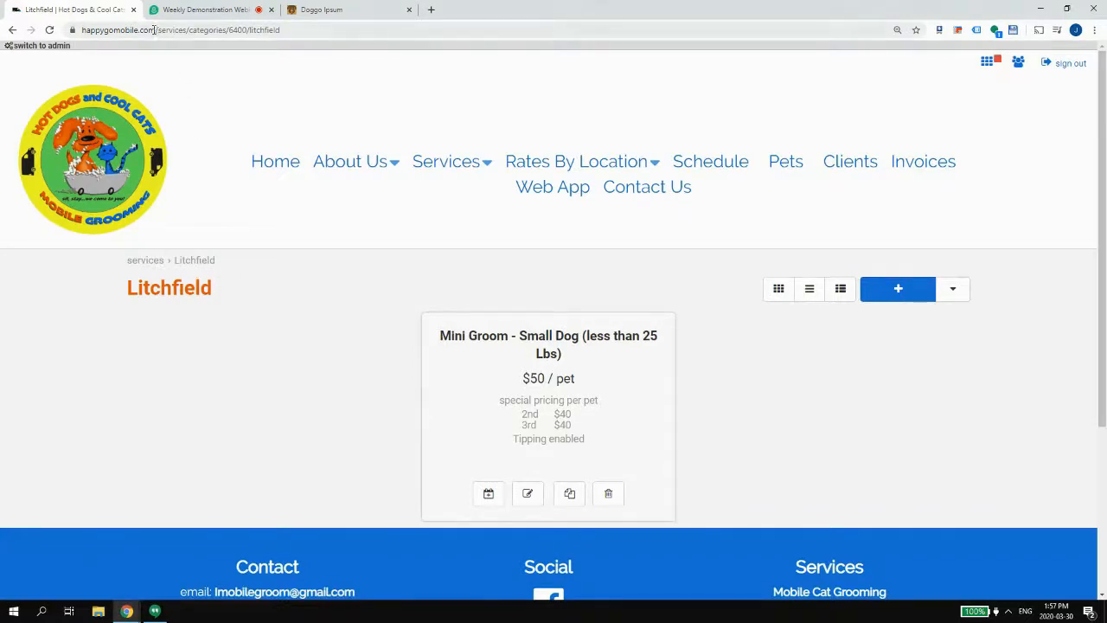
{"action": "left_click_drag", "start_coordinate": [154, 30], "coordinate": [350, 32]}
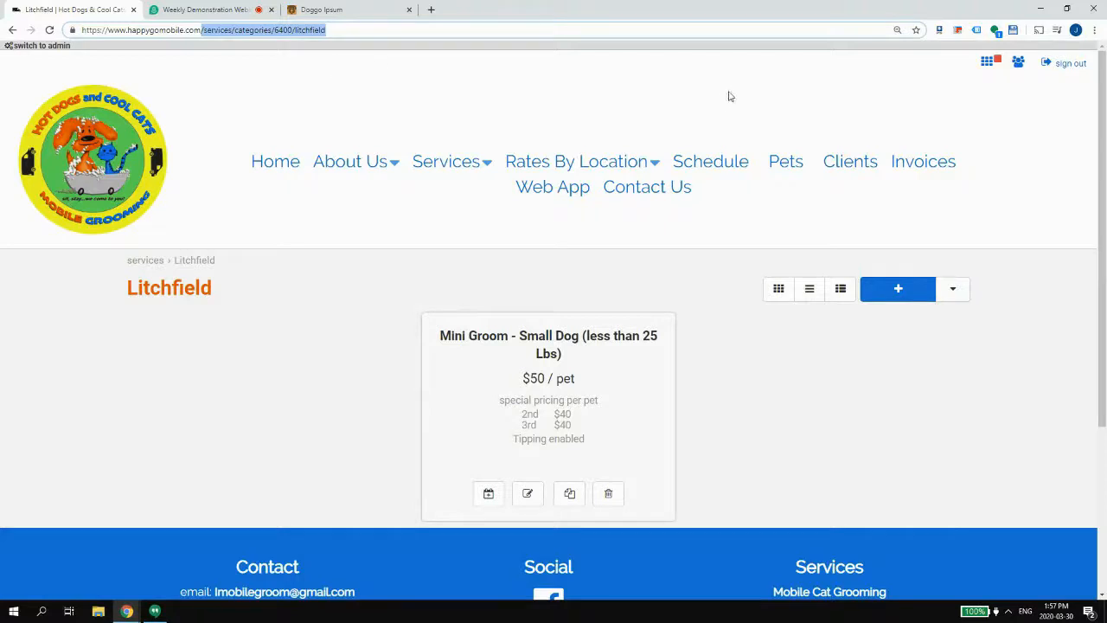
- Open the website's navigation menu settings from the dashboard and find the Rates By Location links
{"action": "left_click", "coordinate": [986, 63]}
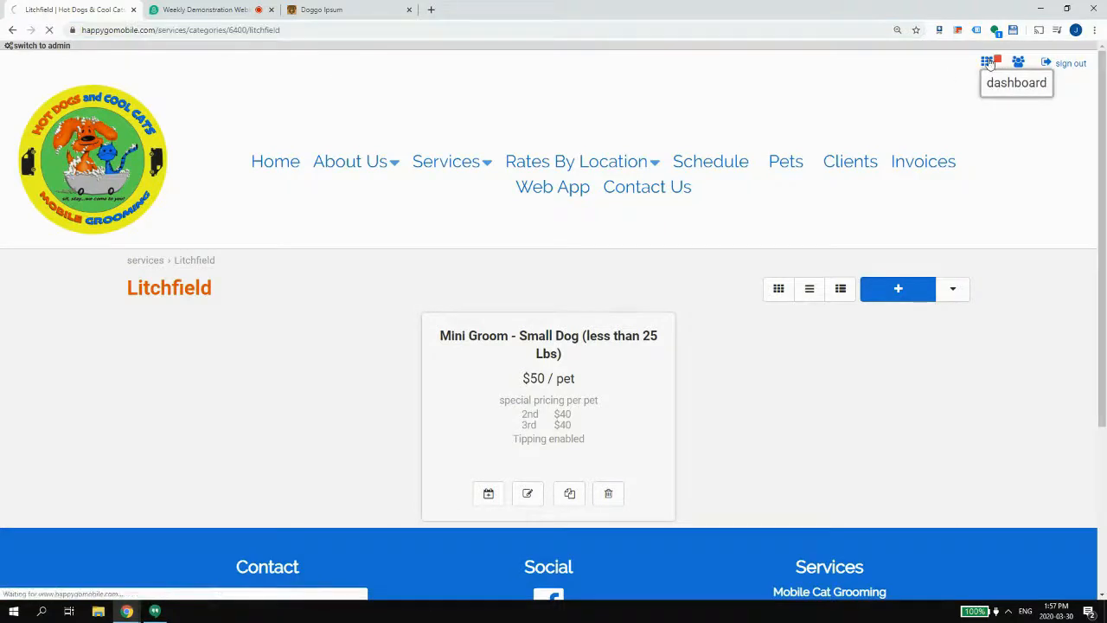
{"action": "scroll", "coordinate": [770, 188], "scroll_direction": "down", "scroll_amount": 2}
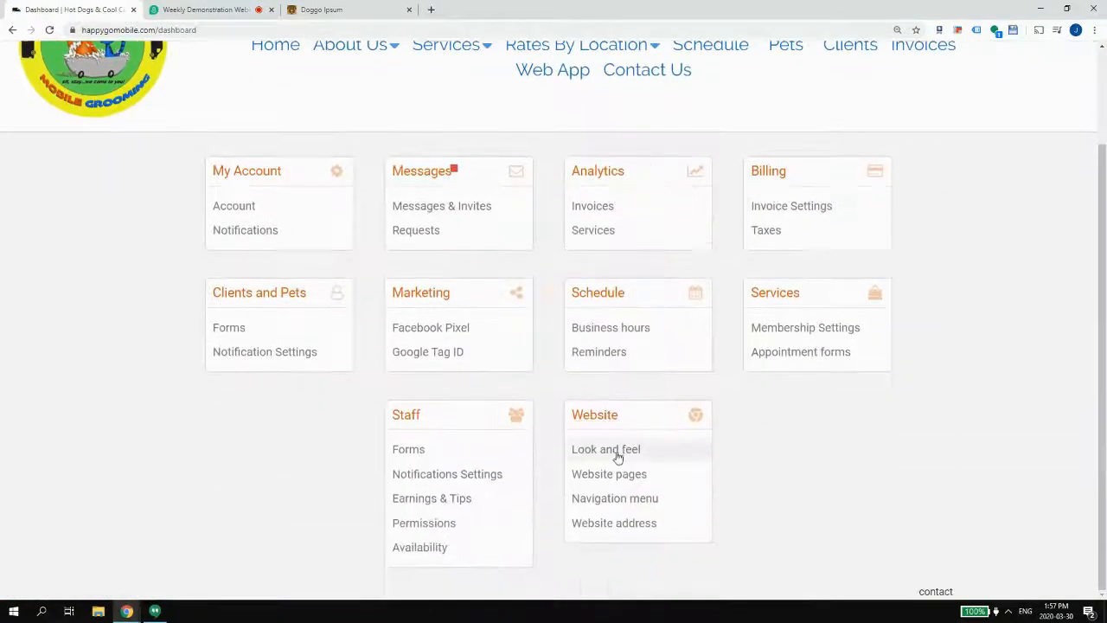
{"action": "left_click", "coordinate": [599, 500]}
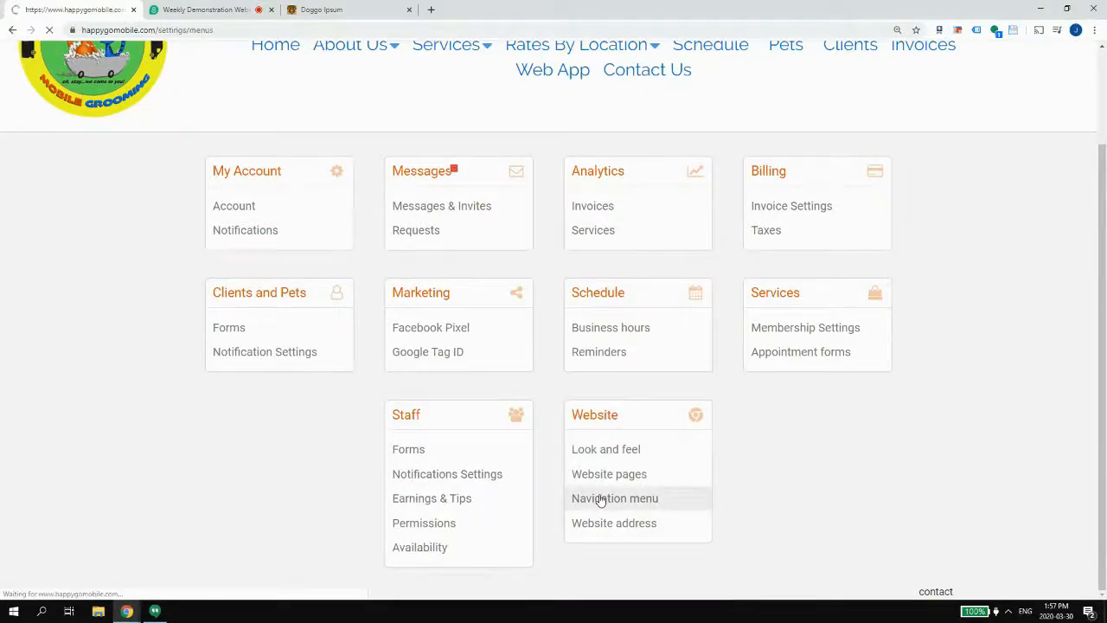
{"action": "scroll", "coordinate": [679, 292], "scroll_direction": "down", "scroll_amount": 5}
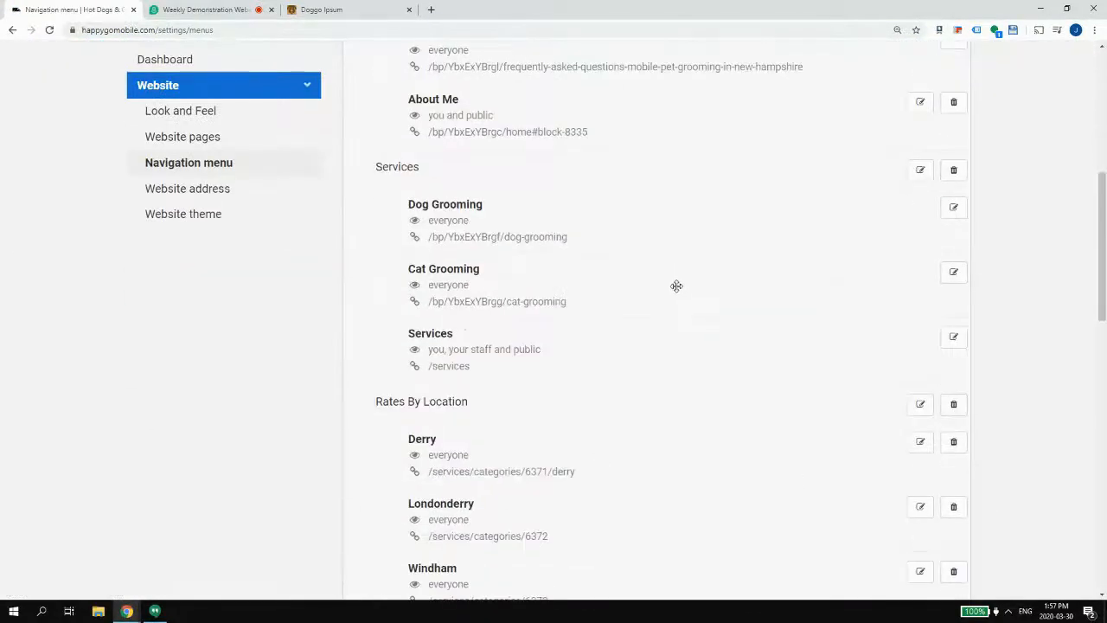
{"action": "scroll", "coordinate": [677, 285], "scroll_direction": "down", "scroll_amount": 4}
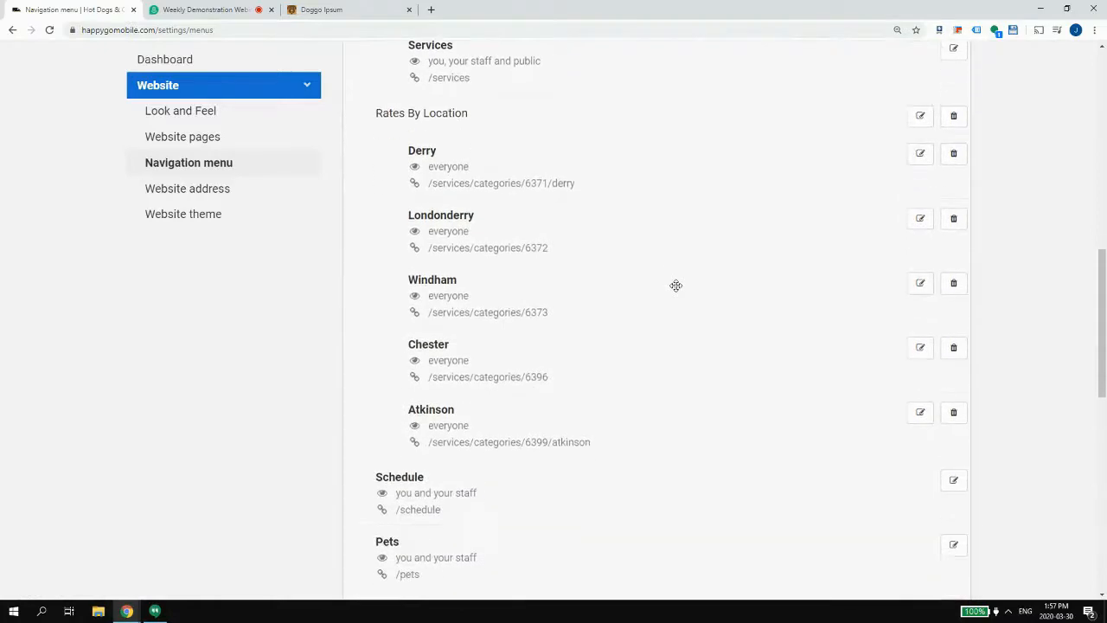
- Add a menu link titled Litchfield that points to /services/categories/6400/litchfield
{"action": "scroll", "coordinate": [486, 406], "scroll_direction": "up", "scroll_amount": 15}
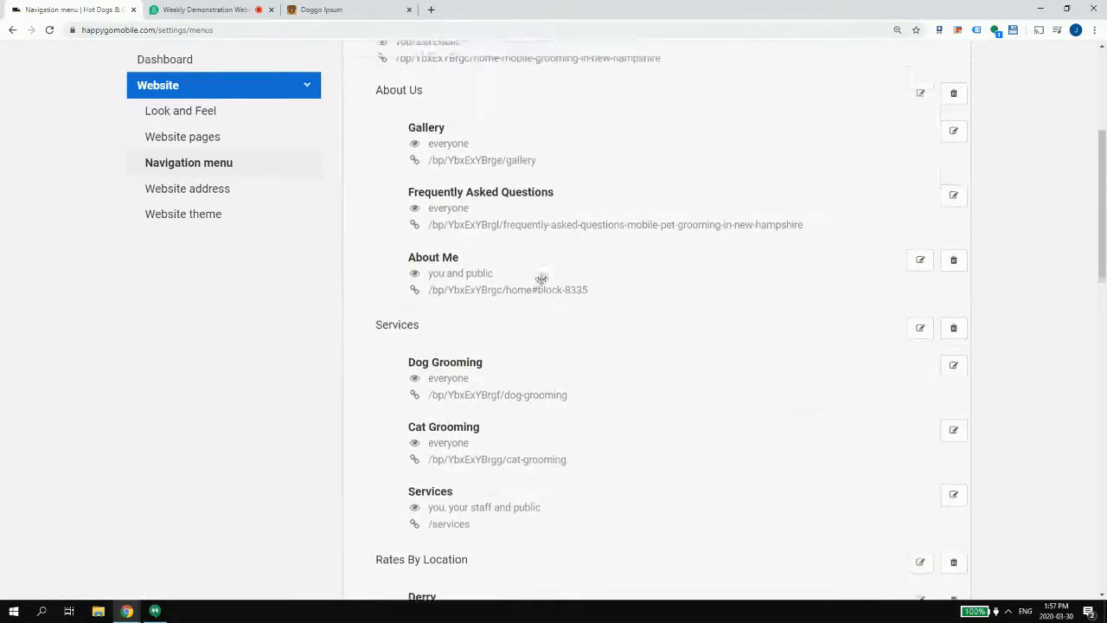
{"action": "left_click", "coordinate": [859, 283]}
{"action": "left_click", "coordinate": [459, 218]}
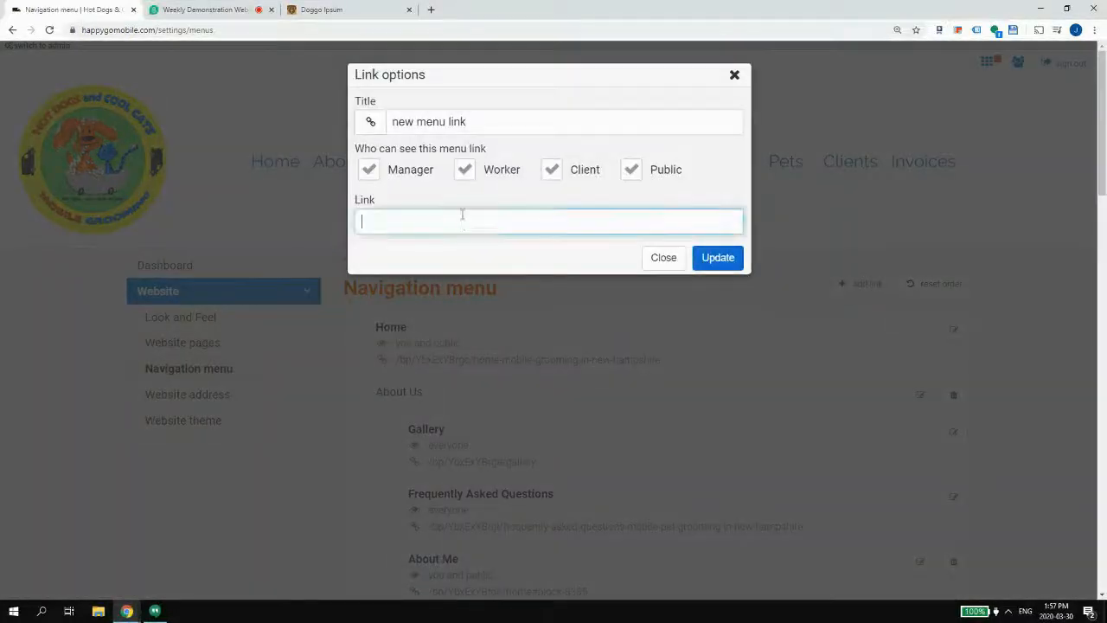
{"action": "type", "text": "/services/categories/6400/litchfield"}
{"action": "left_click_drag", "start_coordinate": [504, 121], "coordinate": [321, 107]}
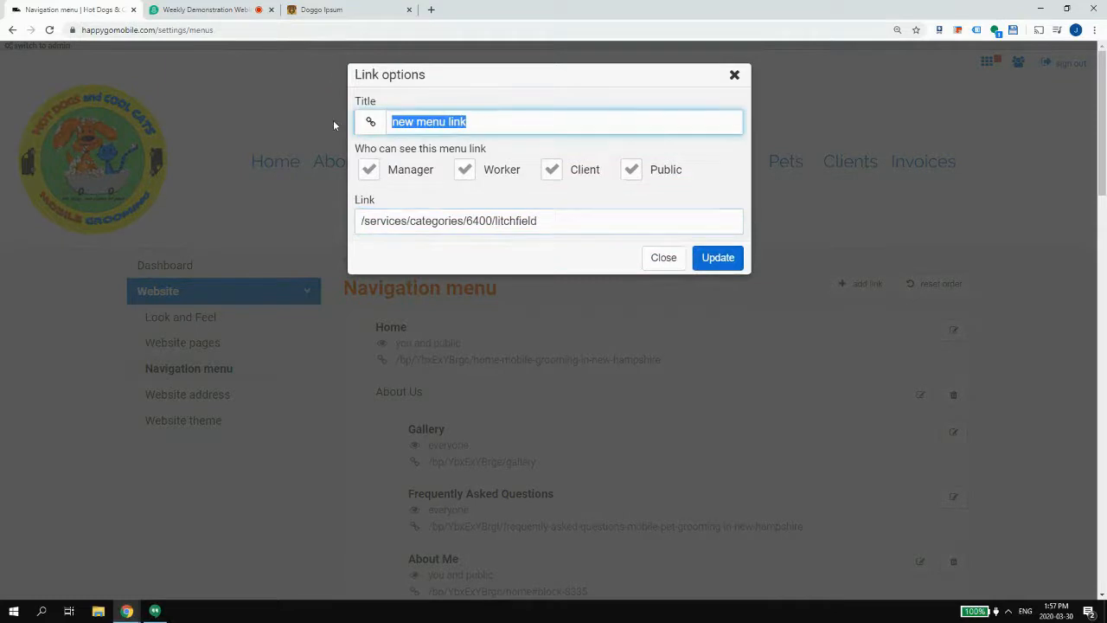
{"action": "type", "text": "Litchfield"}
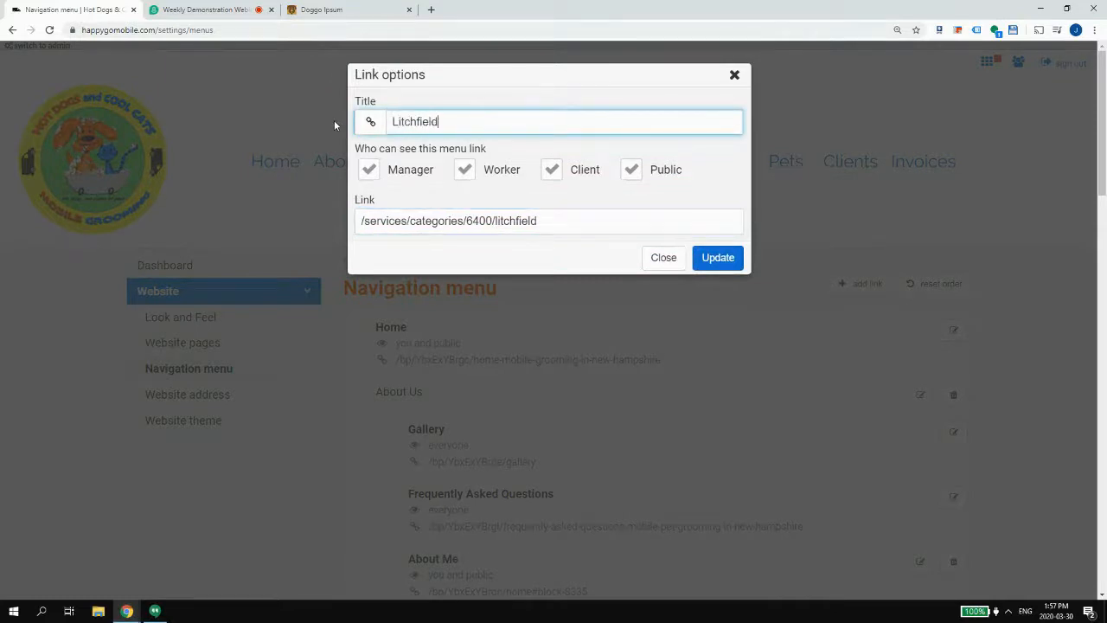
{"action": "left_click", "coordinate": [718, 257]}
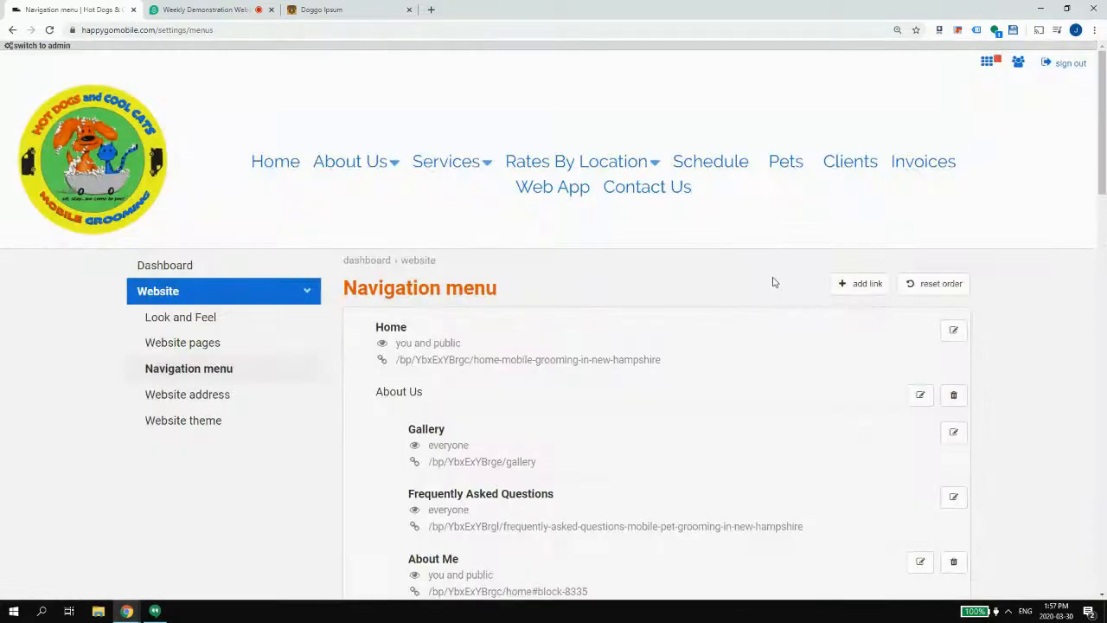
- Move the Litchfield link below Atkinson, nested under Rates By Location, and save the navigation menu
{"action": "scroll", "coordinate": [768, 281], "scroll_direction": "down", "scroll_amount": 7}
{"action": "scroll", "coordinate": [712, 242], "scroll_direction": "down", "scroll_amount": 9}
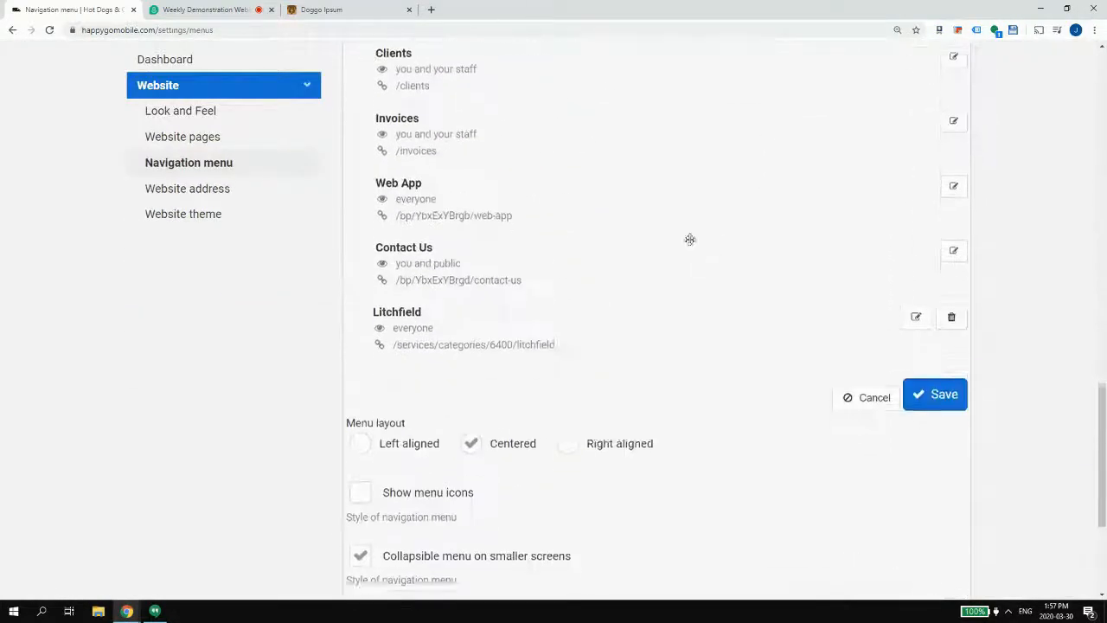
{"action": "left_click_drag", "start_coordinate": [527, 302], "coordinate": [661, 284]}
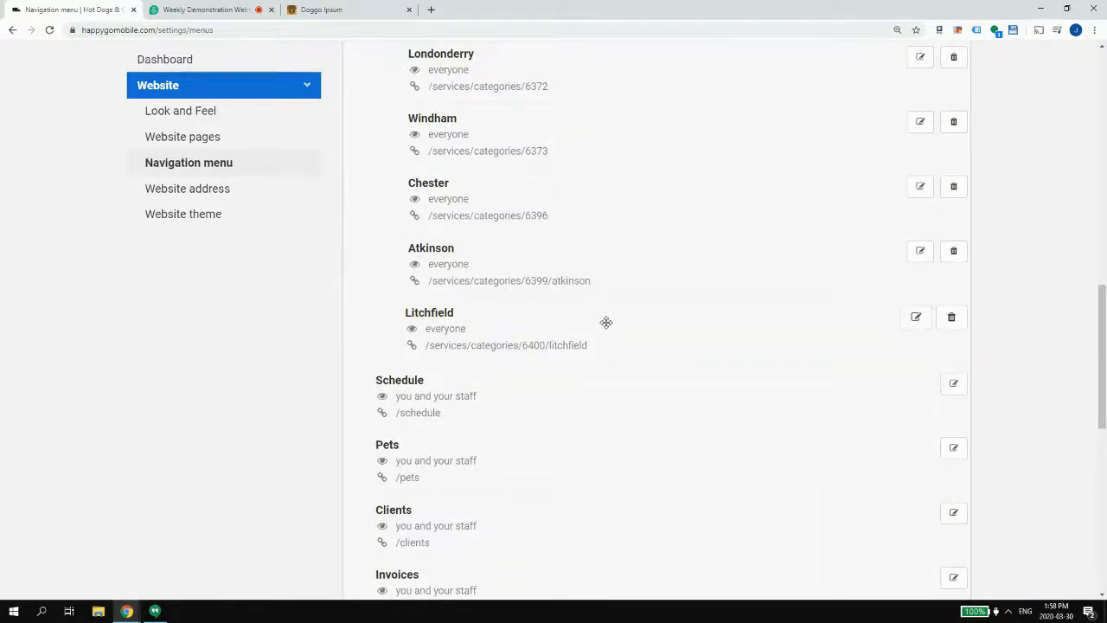
{"action": "scroll", "coordinate": [575, 305], "scroll_direction": "down", "scroll_amount": 5}
{"action": "left_click", "coordinate": [949, 386]}
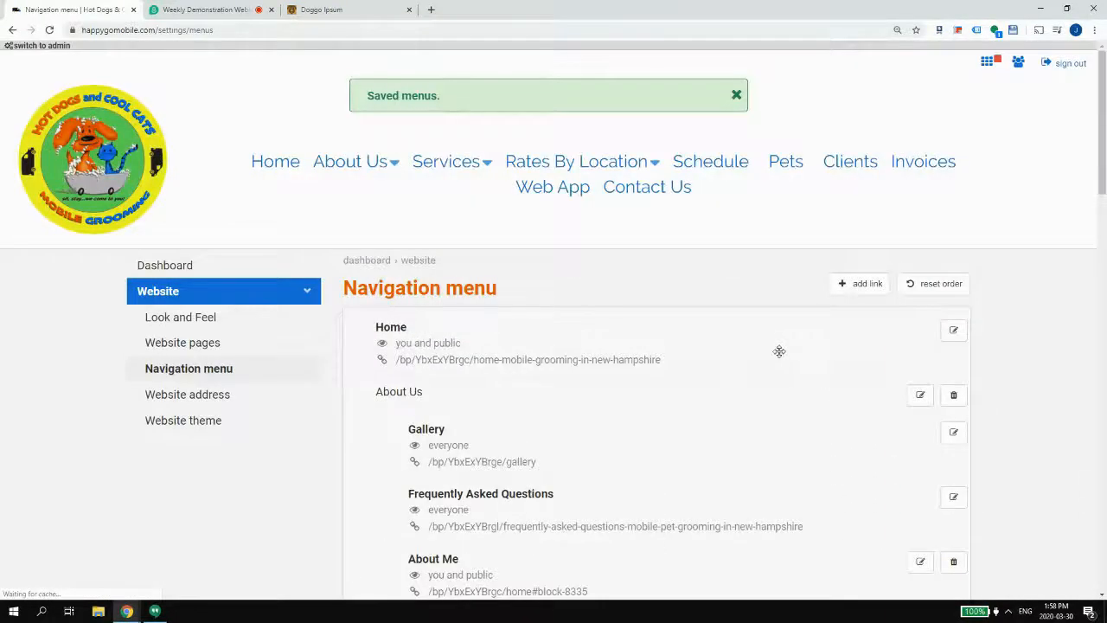
- Examine the saved navigation menu's link order, the Rates By Location entries and the menu layout options
{"action": "scroll", "coordinate": [757, 338], "scroll_direction": "down", "scroll_amount": 6}
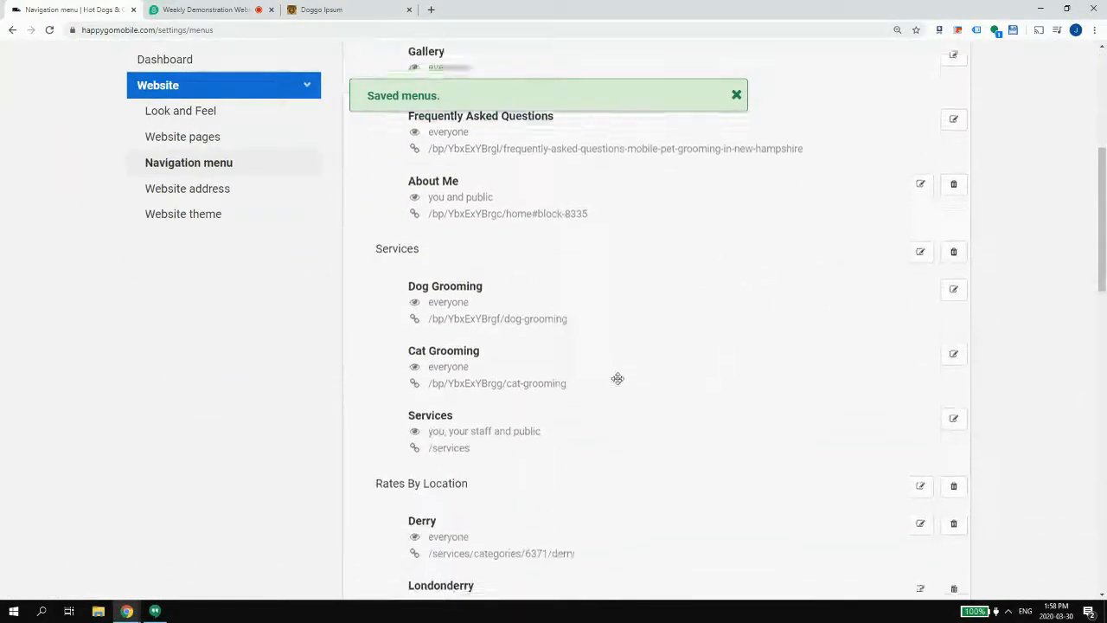
{"action": "scroll", "coordinate": [626, 371], "scroll_direction": "down", "scroll_amount": 1}
{"action": "scroll", "coordinate": [615, 363], "scroll_direction": "down", "scroll_amount": 1}
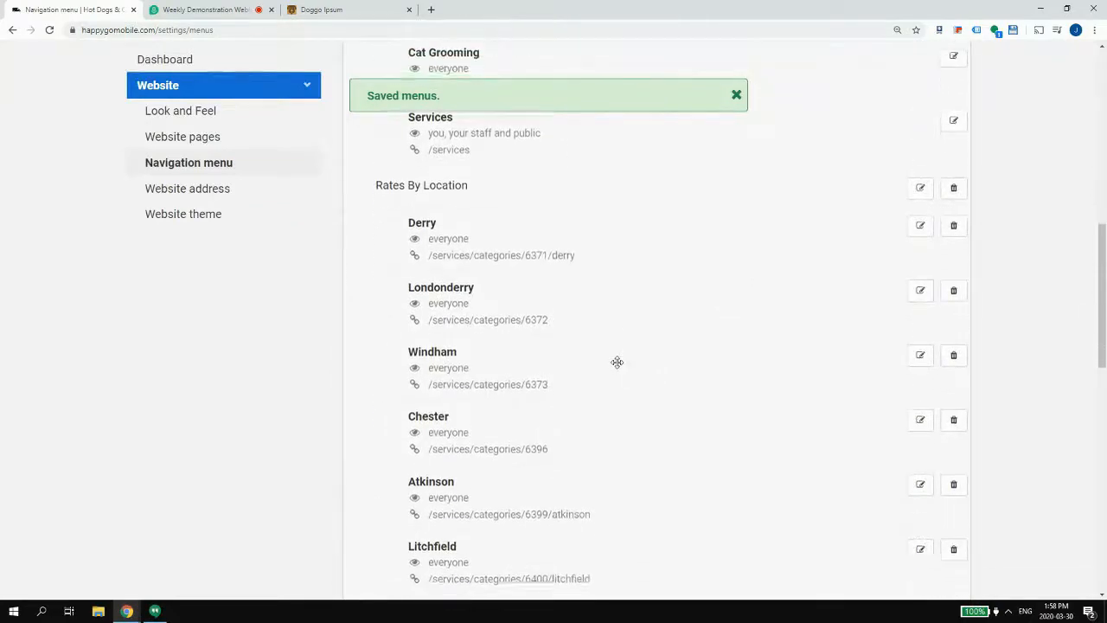
{"action": "scroll", "coordinate": [616, 362], "scroll_direction": "down", "scroll_amount": 1}
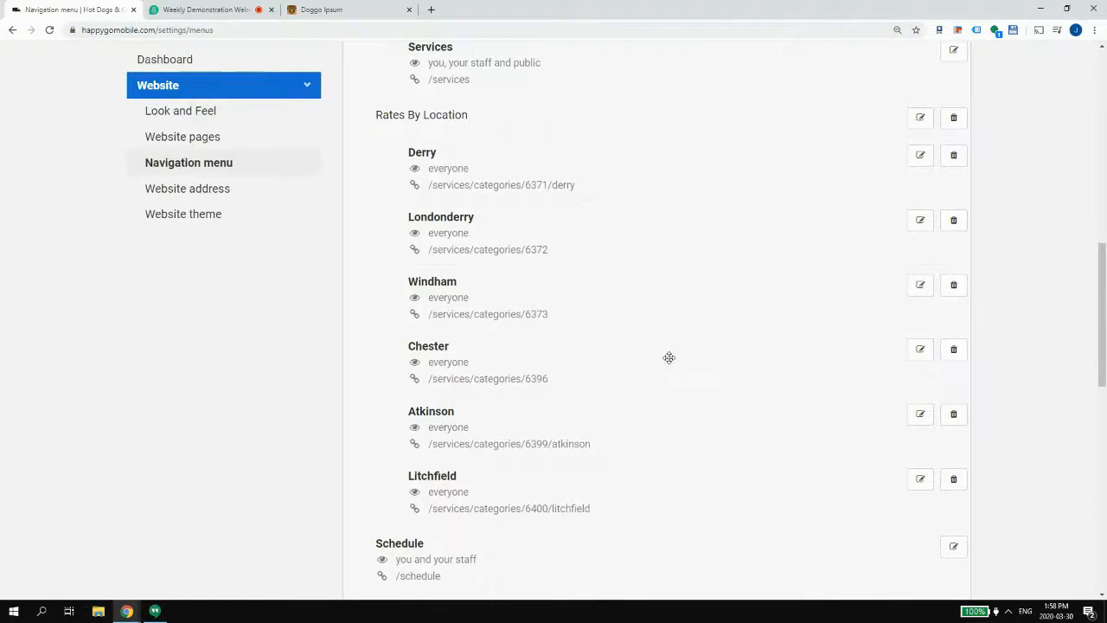
{"action": "scroll", "coordinate": [590, 368], "scroll_direction": "down", "scroll_amount": 4}
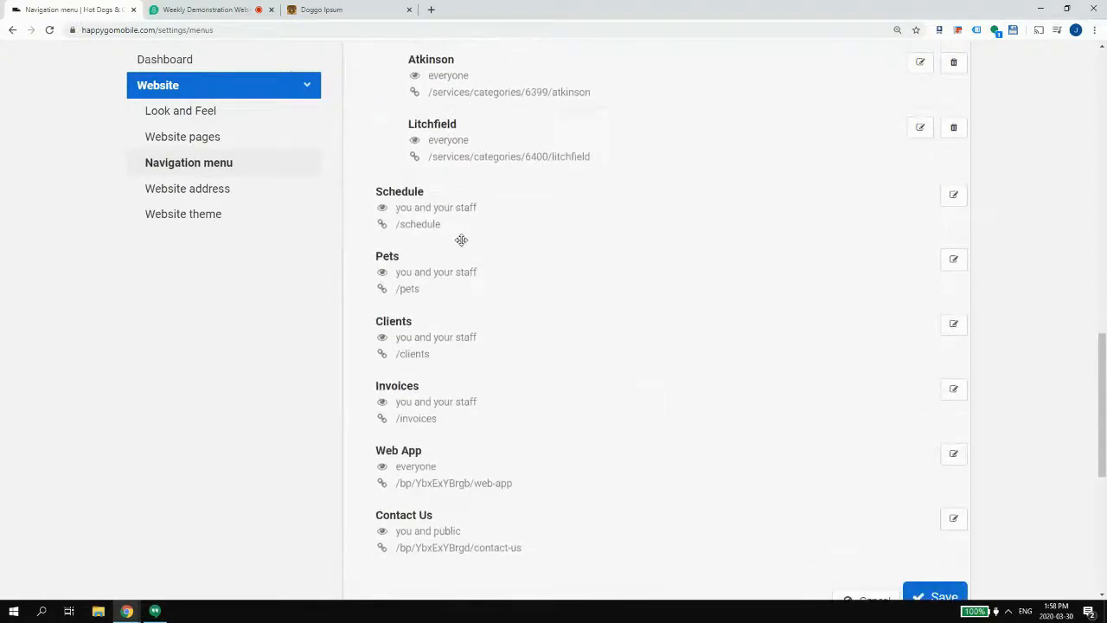
{"action": "scroll", "coordinate": [461, 240], "scroll_direction": "up", "scroll_amount": 2}
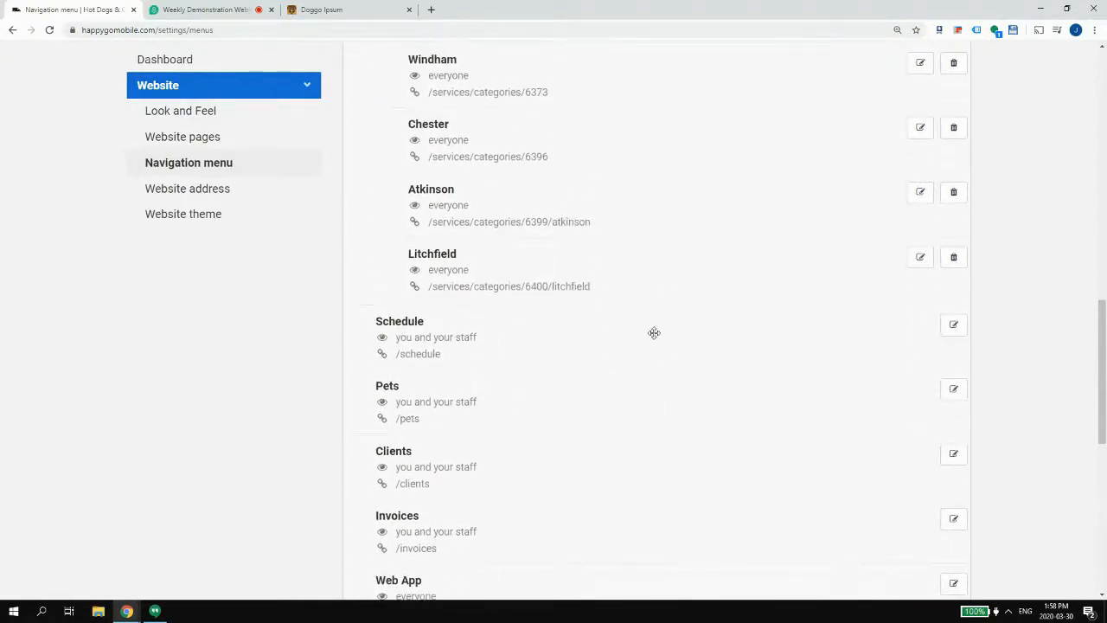
{"action": "scroll", "coordinate": [684, 325], "scroll_direction": "down", "scroll_amount": 6}
{"action": "scroll", "coordinate": [877, 279], "scroll_direction": "up", "scroll_amount": 1}
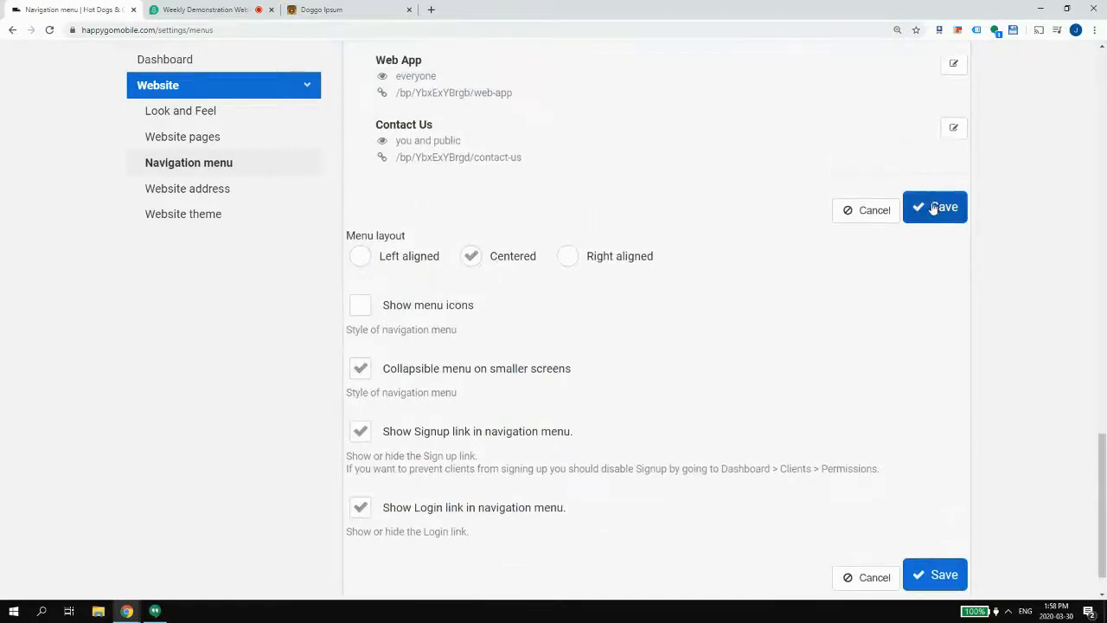
- Save the navigation menu settings with the Atkinson and Litchfield links under Rates By Location
{"action": "scroll", "coordinate": [938, 216], "scroll_direction": "up", "scroll_amount": 2}
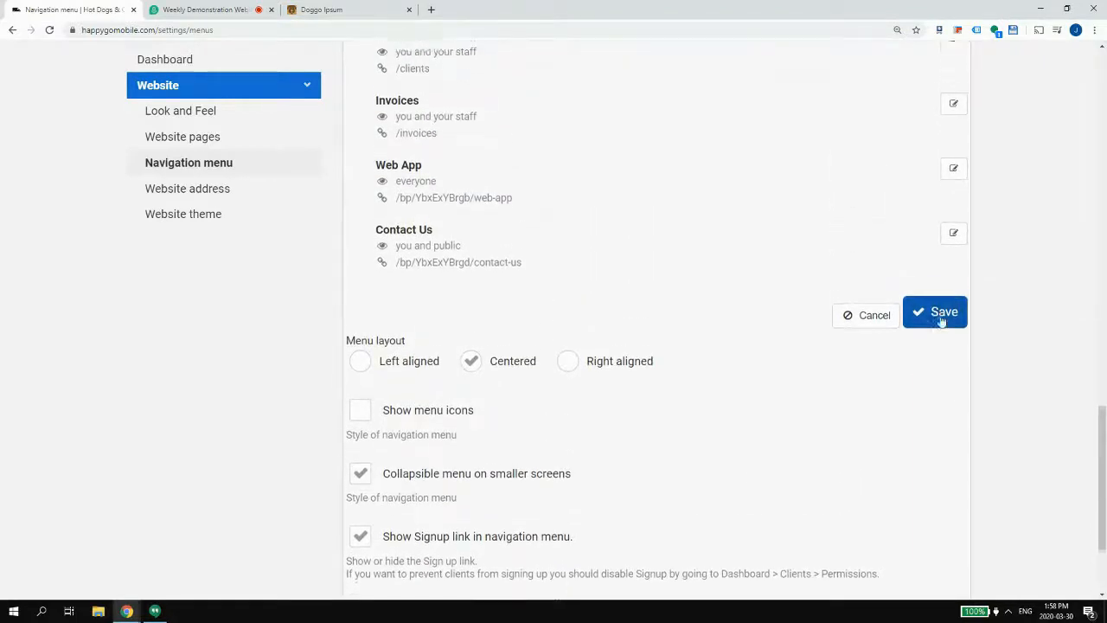
{"action": "scroll", "coordinate": [524, 294], "scroll_direction": "up", "scroll_amount": 5}
{"action": "scroll", "coordinate": [692, 346], "scroll_direction": "down", "scroll_amount": 4}
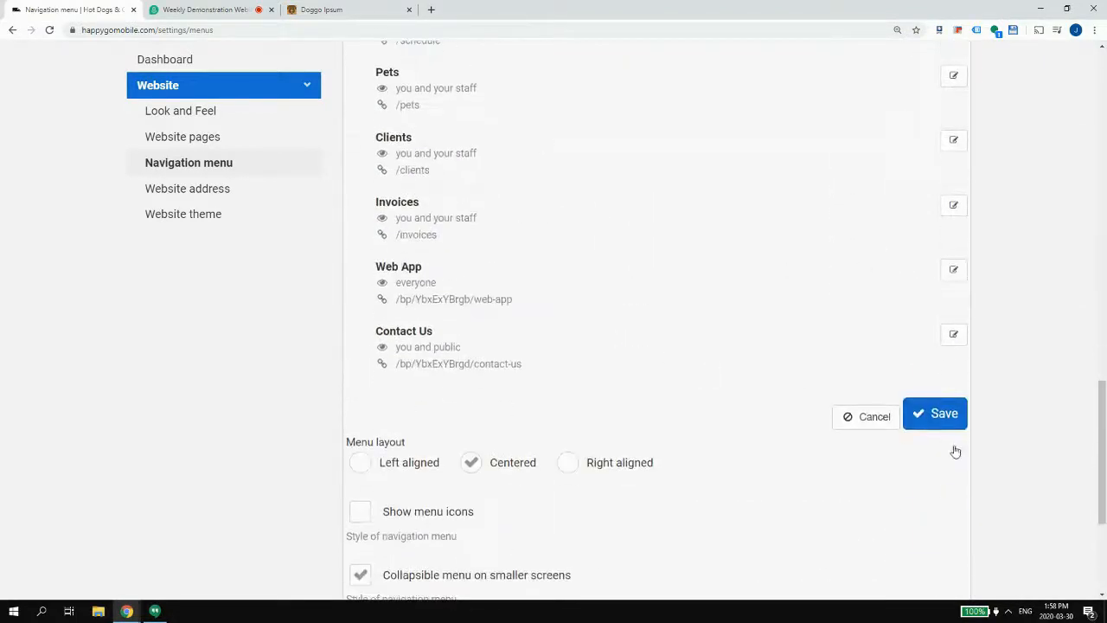
{"action": "left_click", "coordinate": [957, 417]}
{"action": "scroll", "coordinate": [908, 399], "scroll_direction": "up", "scroll_amount": 6}
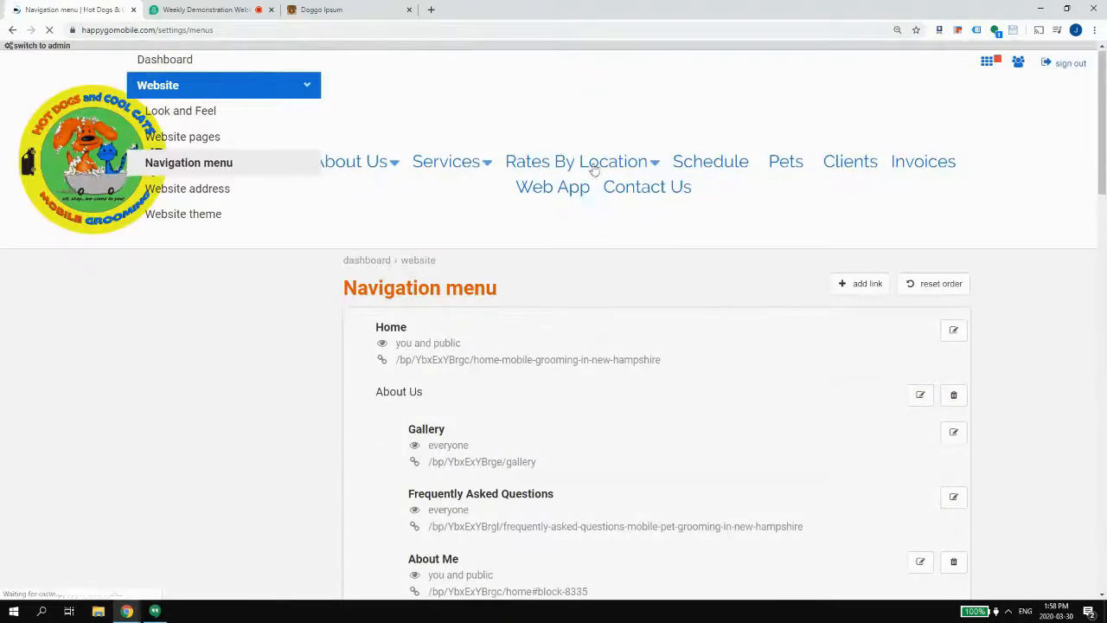
- Check the Rates By Location and Services submenus, open the Litchfield page and highlight the category path in its web address
{"action": "left_click", "coordinate": [590, 163]}
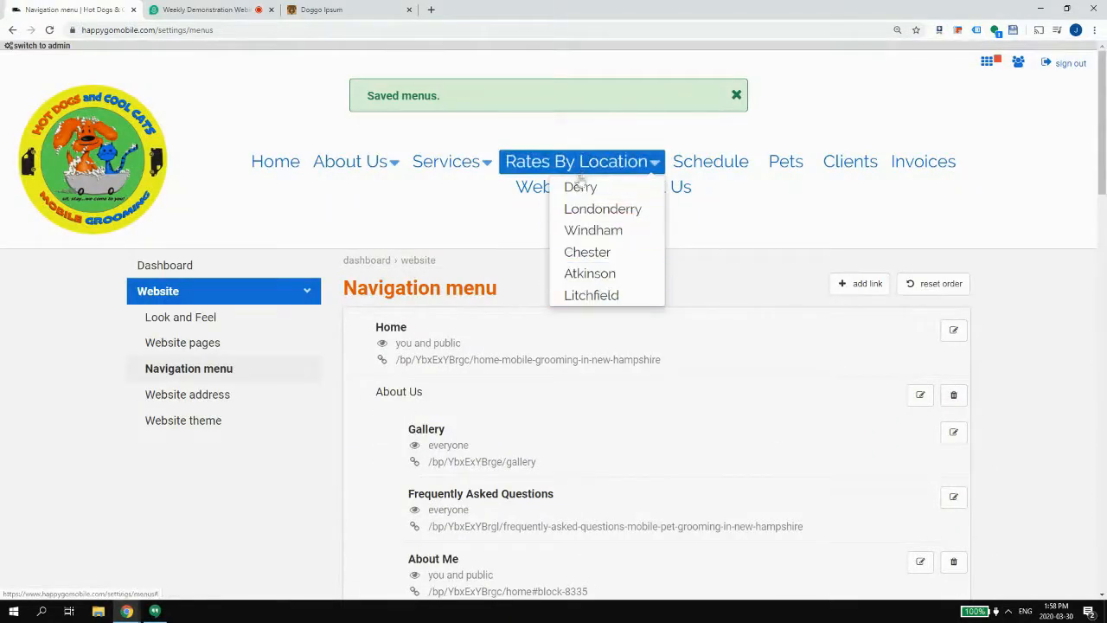
{"action": "left_click", "coordinate": [428, 162]}
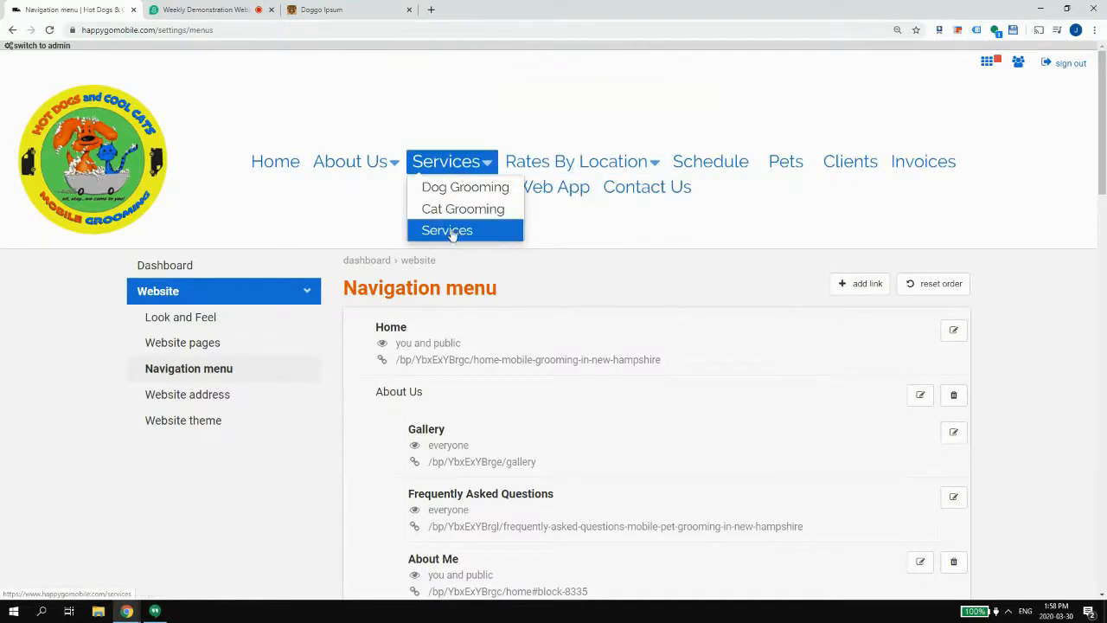
{"action": "left_click", "coordinate": [581, 161]}
{"action": "left_click", "coordinate": [590, 294]}
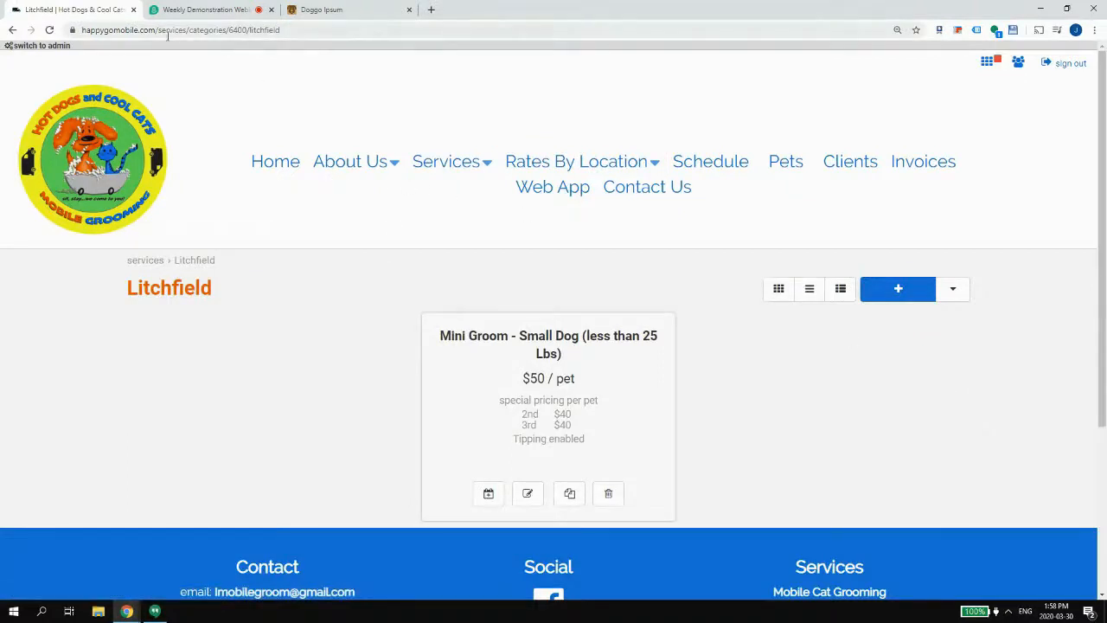
{"action": "left_click_drag", "start_coordinate": [162, 32], "coordinate": [387, 49]}
{"action": "left_click", "coordinate": [206, 32]}
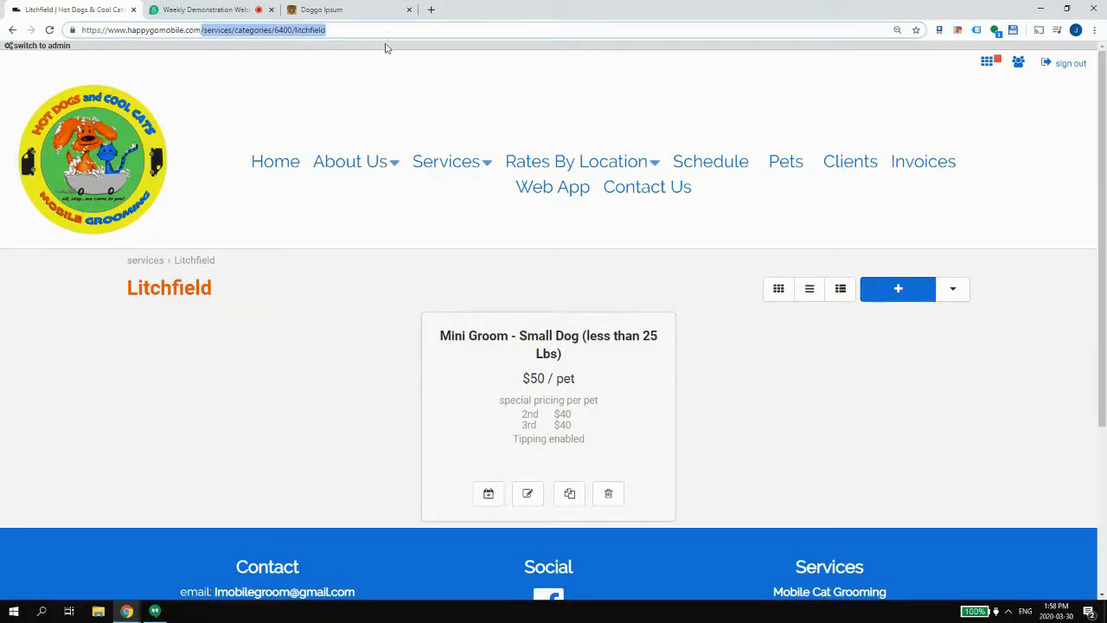
- Open the home page for editing and change the TBD heading in the third column of the Chester row to Litchfield
{"action": "left_click", "coordinate": [268, 157]}
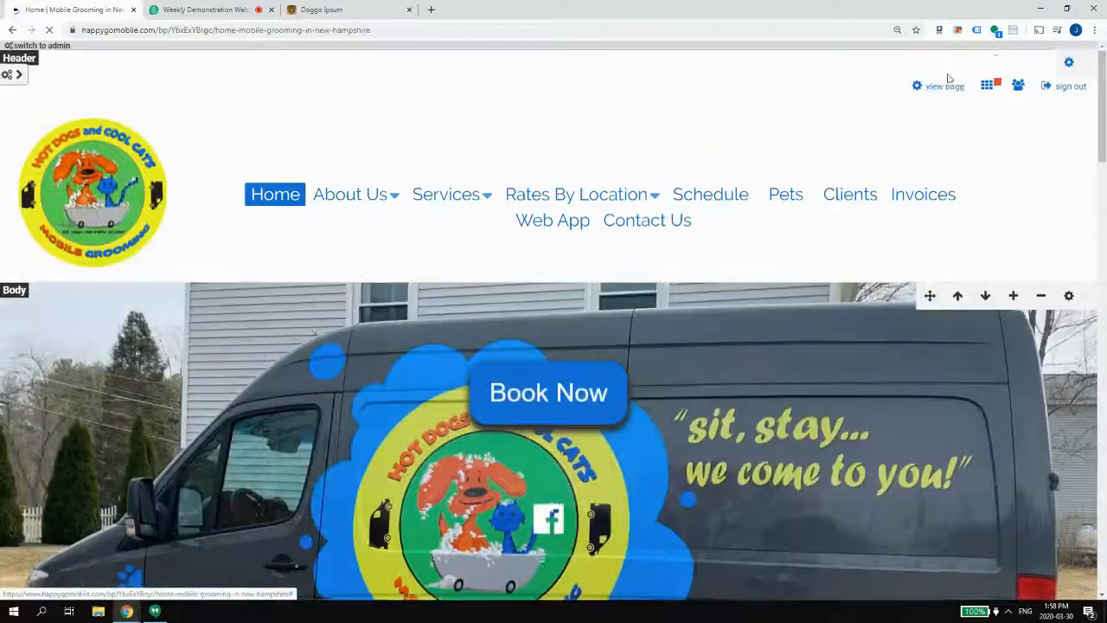
{"action": "scroll", "coordinate": [926, 108], "scroll_direction": "down", "scroll_amount": 10}
{"action": "scroll", "coordinate": [924, 113], "scroll_direction": "down", "scroll_amount": 2}
{"action": "scroll", "coordinate": [1026, 215], "scroll_direction": "up", "scroll_amount": 1}
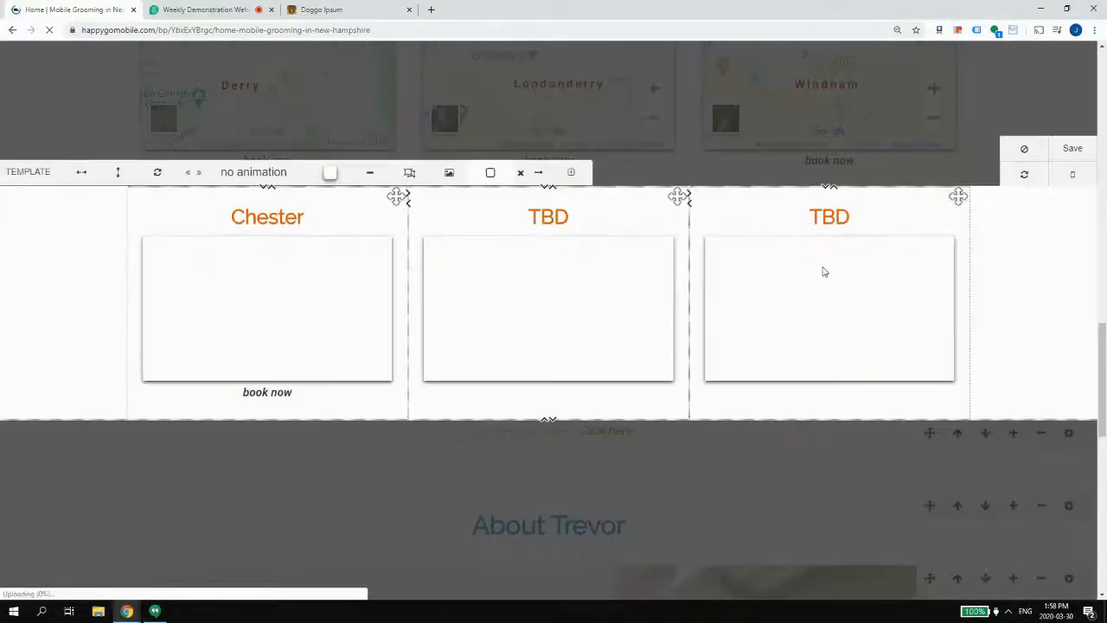
{"action": "left_click", "coordinate": [835, 215]}
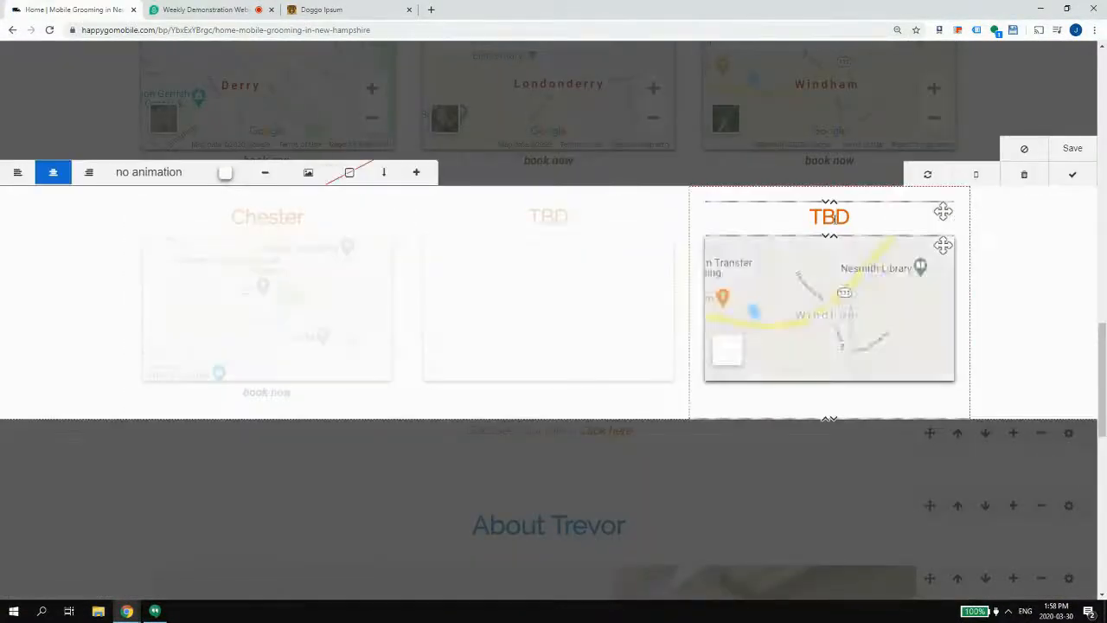
{"action": "left_click", "coordinate": [191, 7]}
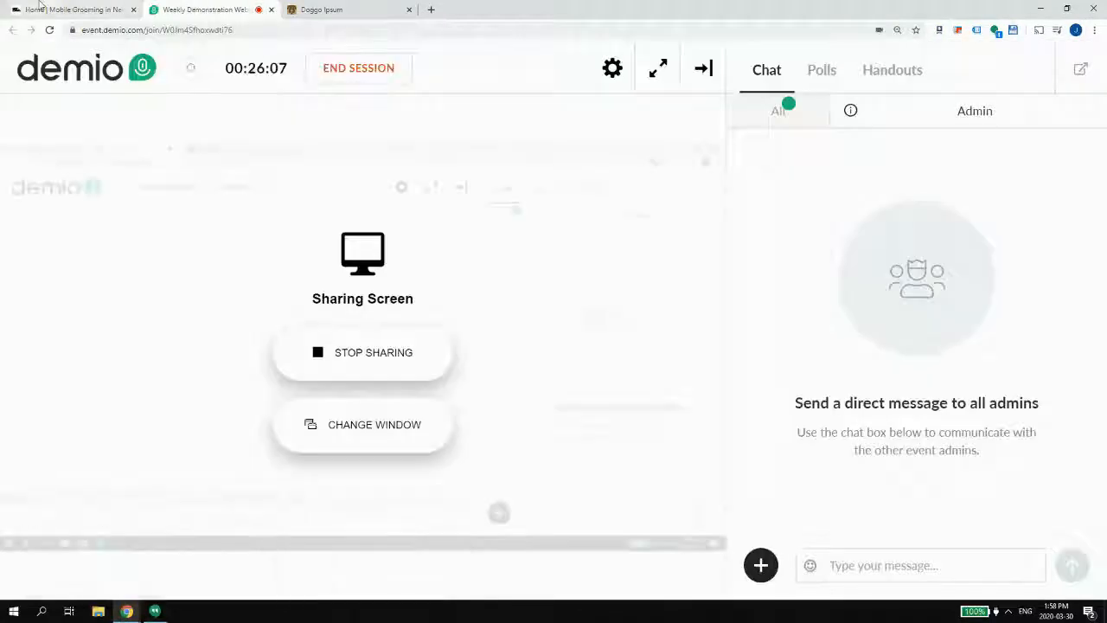
{"action": "left_click", "coordinate": [73, 9]}
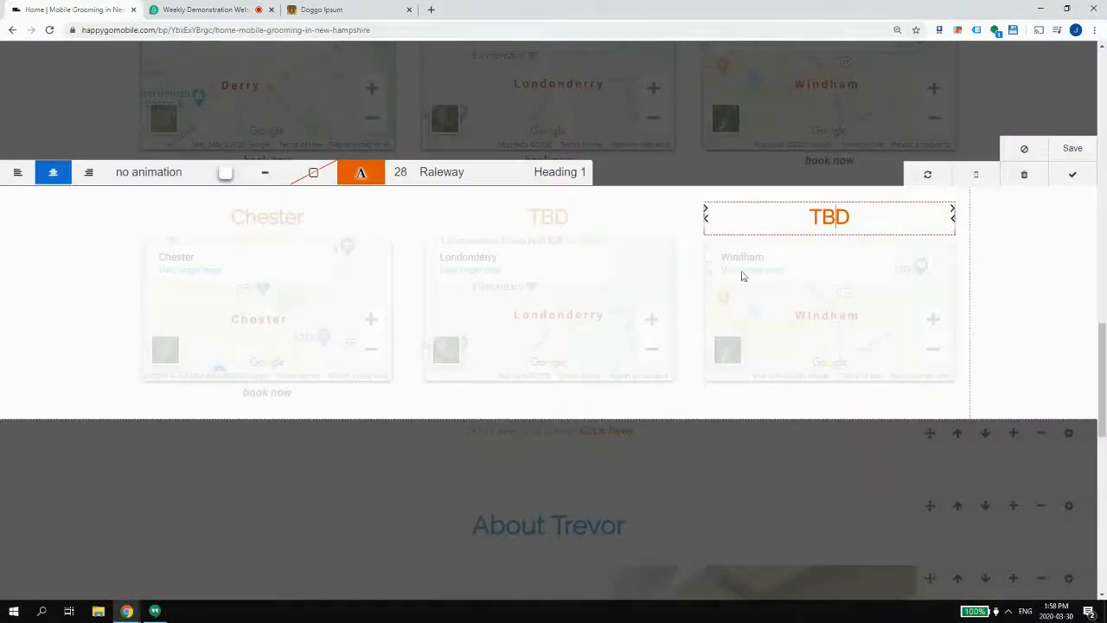
{"action": "double_click", "coordinate": [832, 218]}
{"action": "type", "text": "Litchfield"}
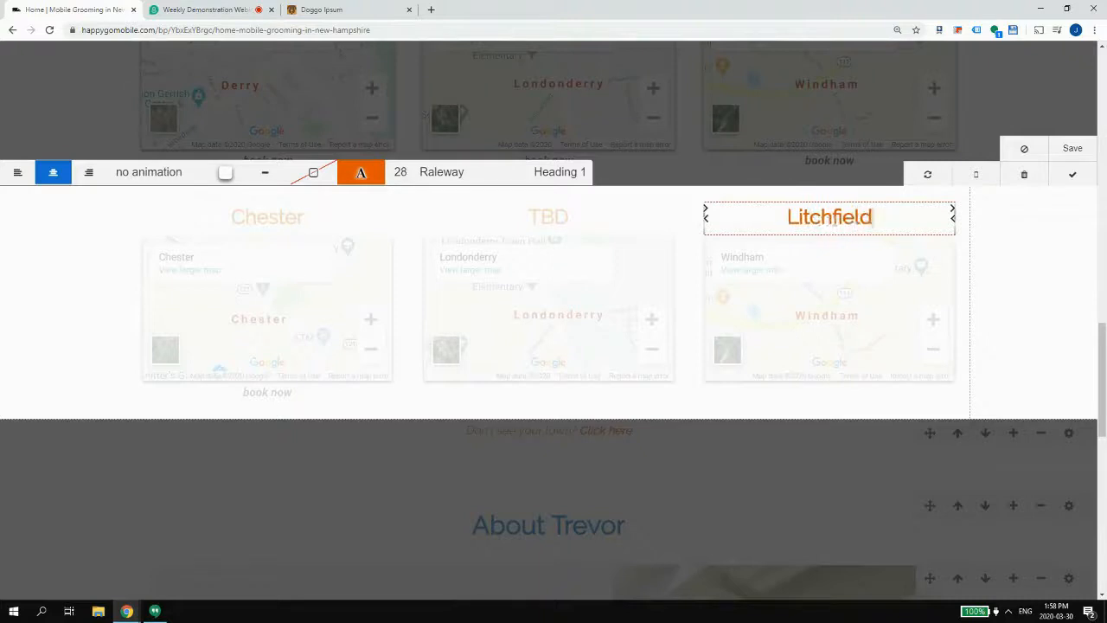
- Set the address of the map under the Litchfield heading to Litchfield New Hampshire
{"action": "left_click", "coordinate": [817, 302]}
{"action": "left_click", "coordinate": [370, 173]}
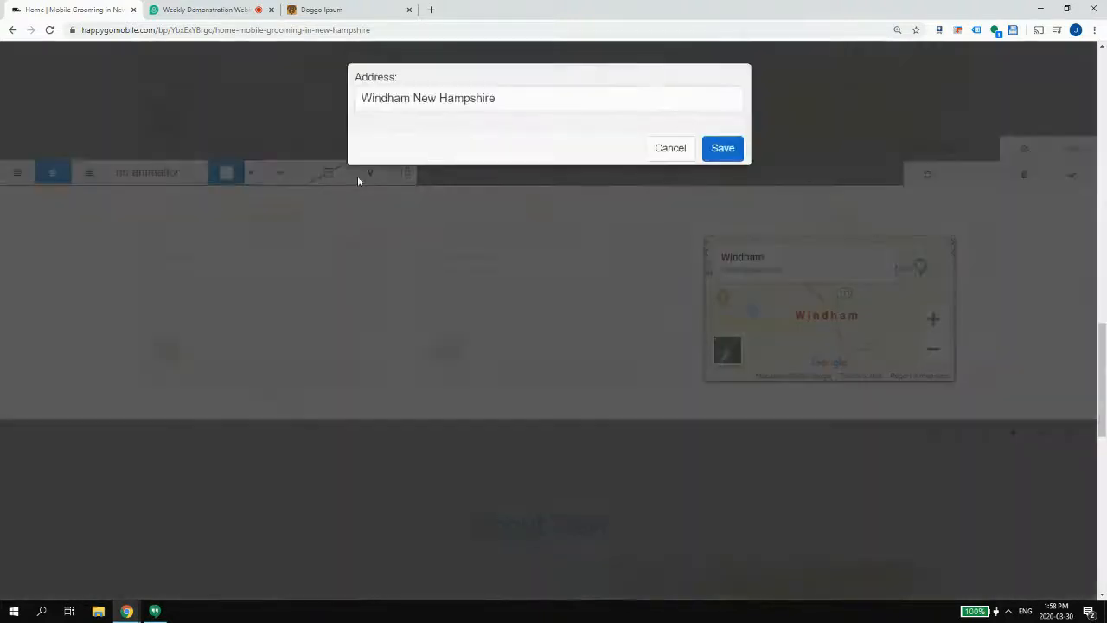
{"action": "double_click", "coordinate": [398, 98]}
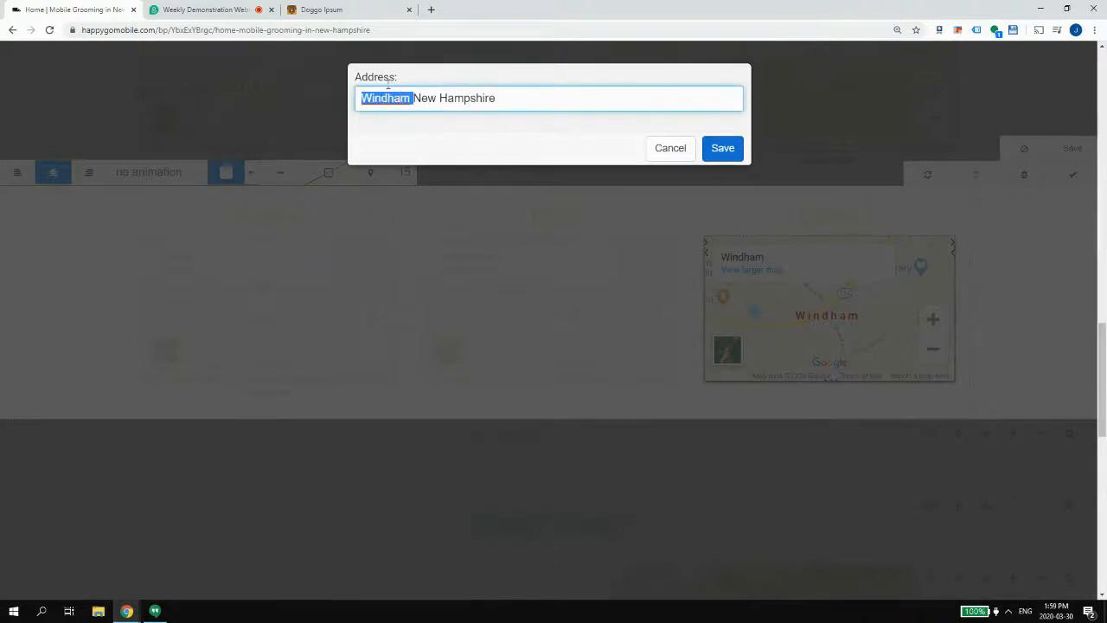
{"action": "type", "text": "Litchfield"}
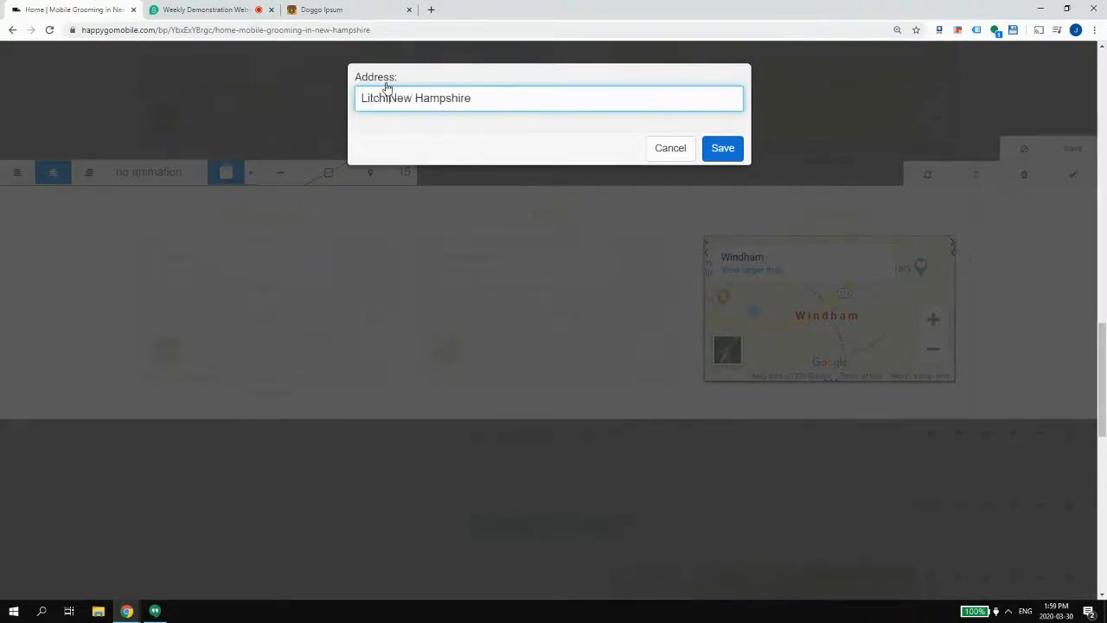
{"action": "left_click", "coordinate": [723, 157]}
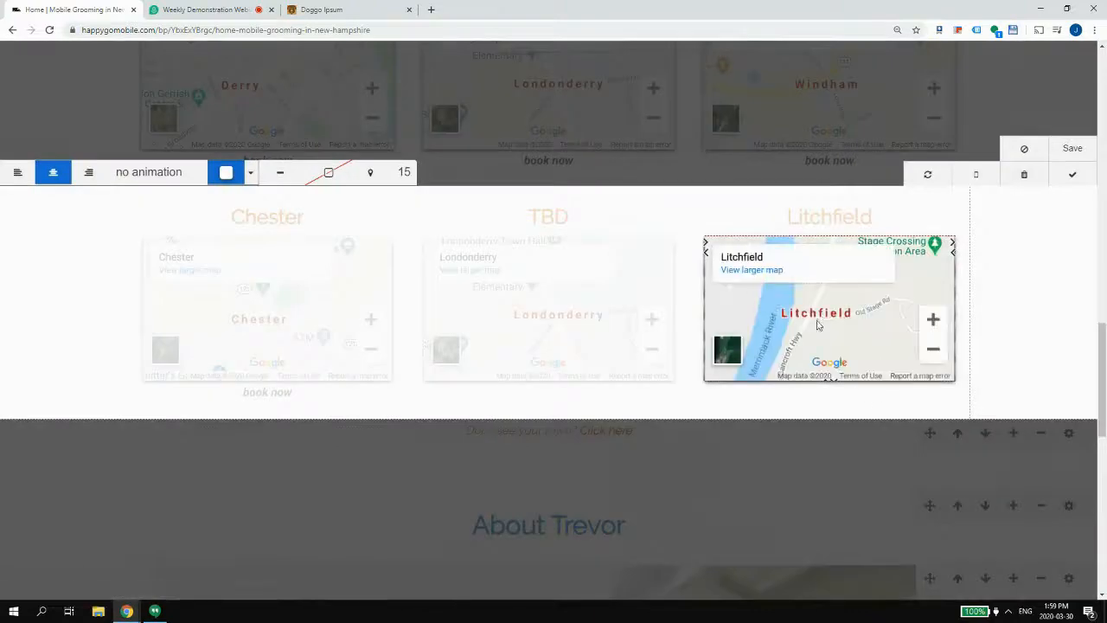
- Add a text element reading "book now" below the Litchfield map, with italic and centred text
{"action": "left_click", "coordinate": [835, 403]}
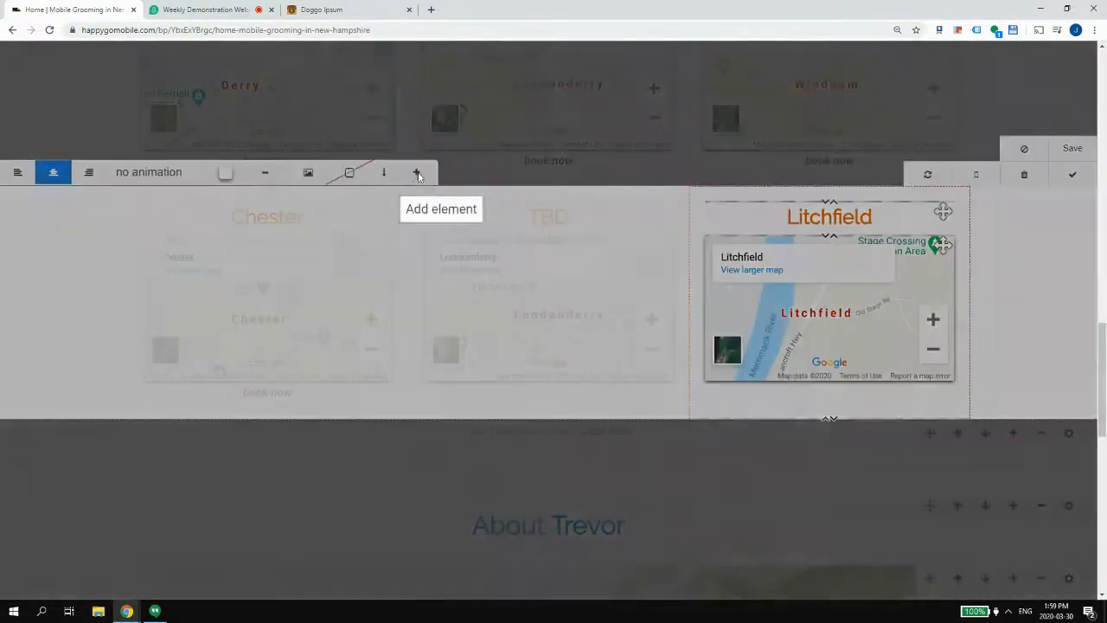
{"action": "left_click", "coordinate": [417, 174]}
{"action": "left_click", "coordinate": [403, 128]}
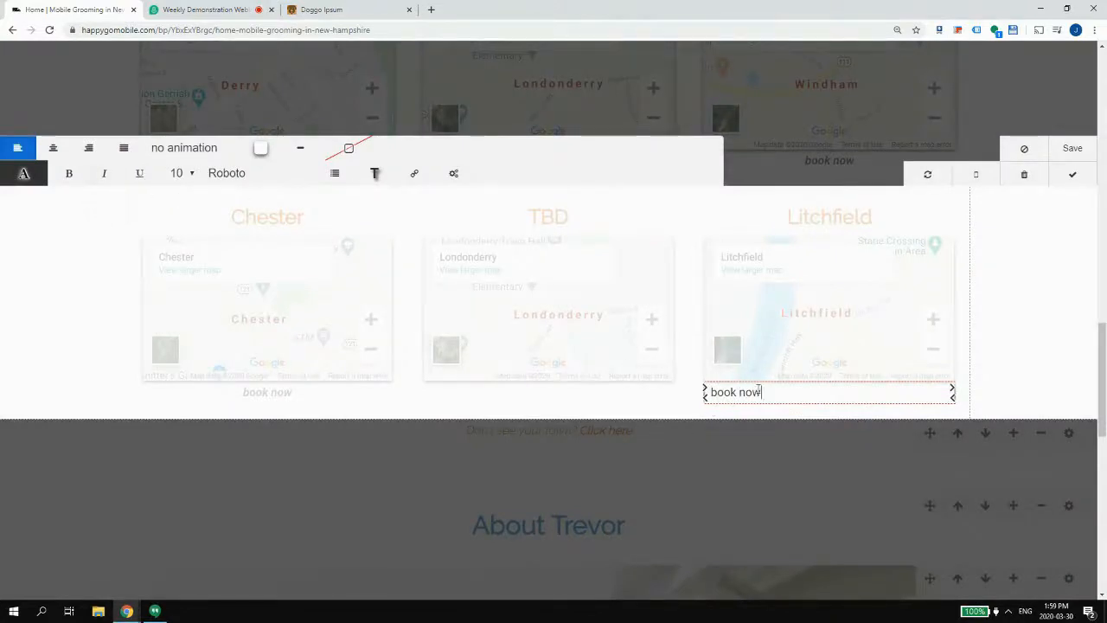
{"action": "left_click_drag", "start_coordinate": [758, 392], "coordinate": [711, 392]}
{"action": "left_click", "coordinate": [104, 173]}
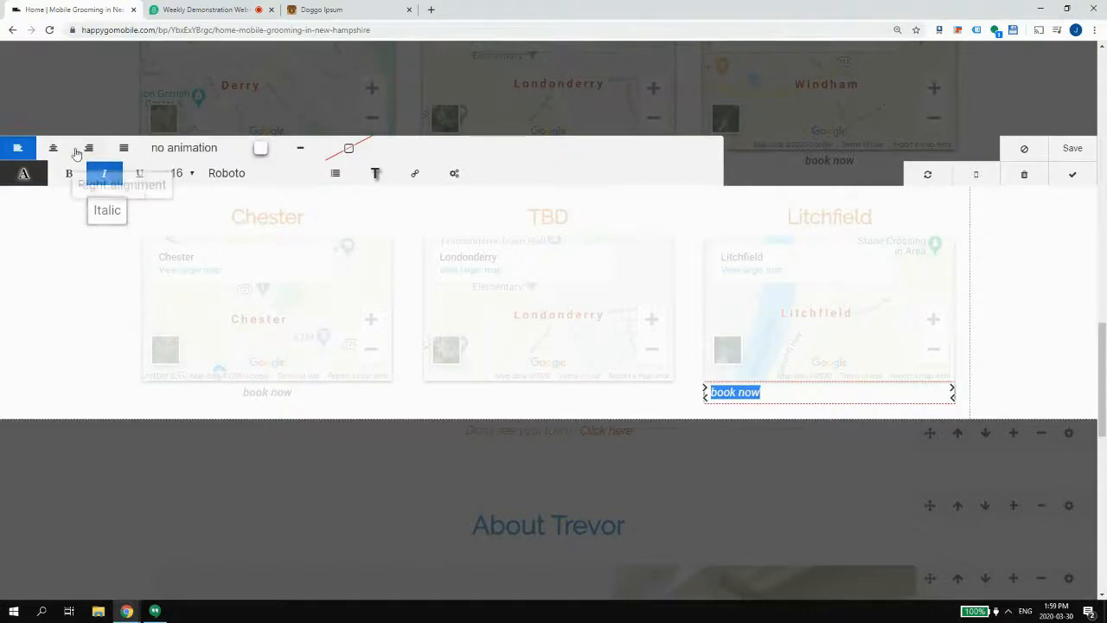
{"action": "left_click", "coordinate": [52, 148]}
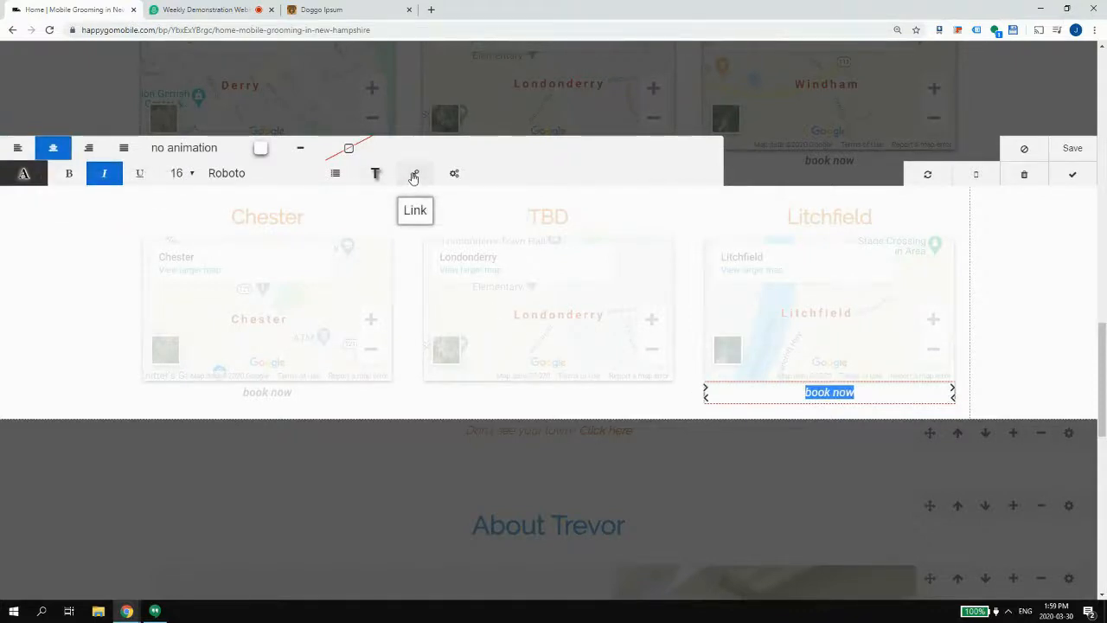
- Add a website link to the "book now" text under Litchfield, using the Litchfield services shortcut /services/categories/6400
{"action": "left_click", "coordinate": [889, 389]}
{"action": "left_click_drag", "start_coordinate": [889, 388], "coordinate": [783, 387]}
{"action": "left_click", "coordinate": [414, 174]}
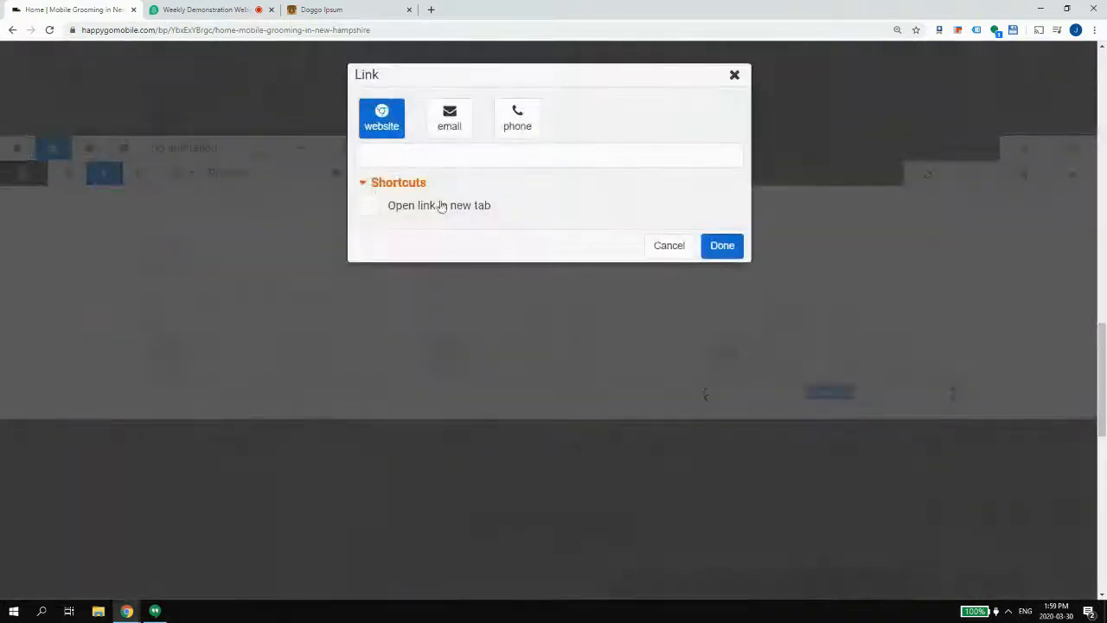
{"action": "left_click", "coordinate": [377, 183]}
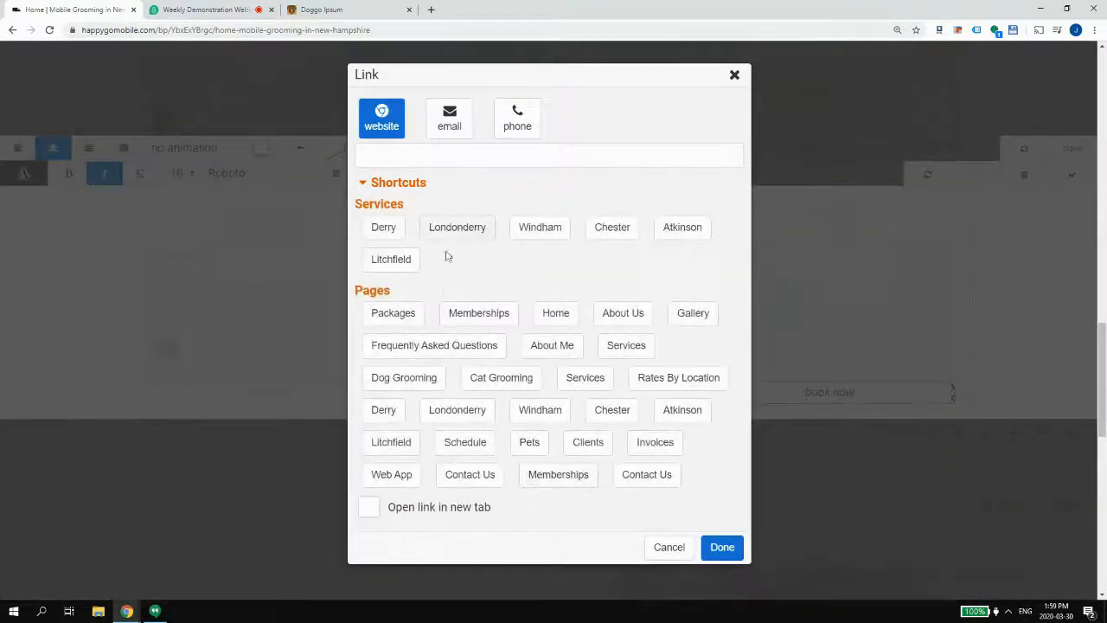
{"action": "left_click", "coordinate": [374, 263]}
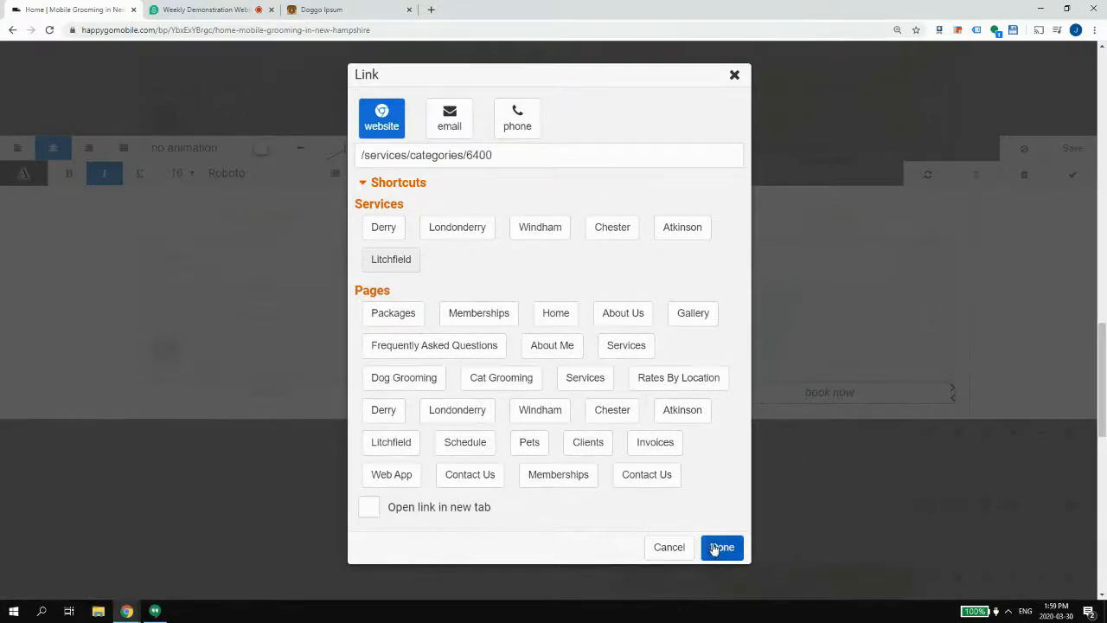
- Try the full path /services/categories/6400/litchfield as the link address and remove its litchfield ending
{"action": "left_click_drag", "start_coordinate": [515, 156], "coordinate": [324, 145]}
{"action": "type", "text": "/services/categories/6400/litchfield"}
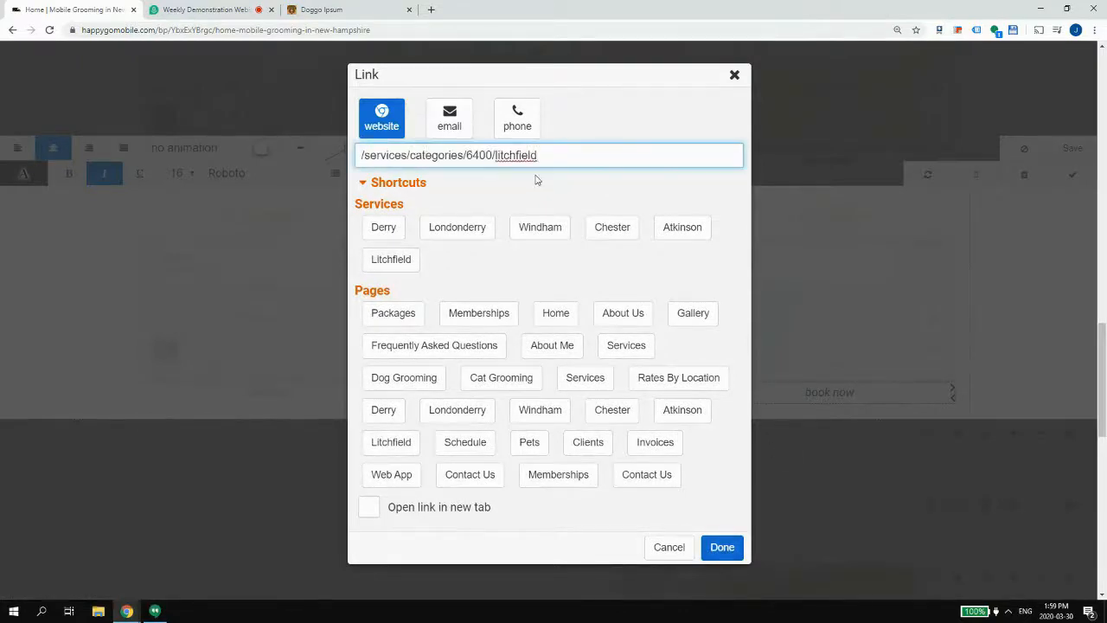
{"action": "left_click_drag", "start_coordinate": [494, 154], "coordinate": [666, 161]}
{"action": "key", "text": "BackSpace"}
- Apply the Litchfield services shortcut as the link address and finish the "book now" link
{"action": "left_click", "coordinate": [383, 260]}
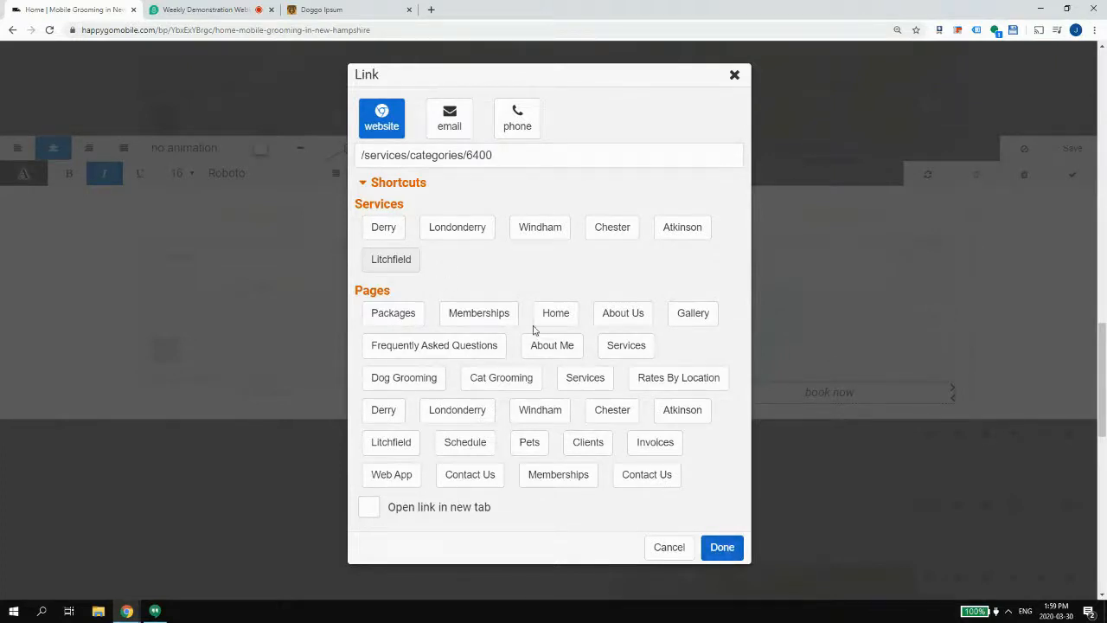
{"action": "left_click", "coordinate": [723, 550]}
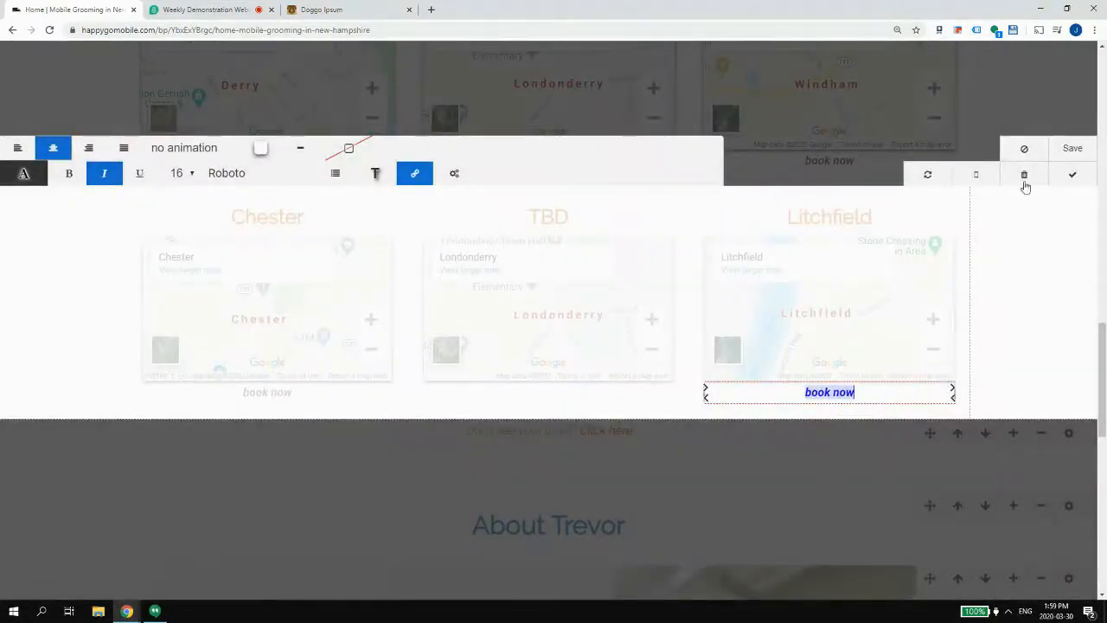
- Change the TBD heading between Chester and Litchfield to Atkinson
{"action": "double_click", "coordinate": [548, 217]}
{"action": "type", "text": "A"}
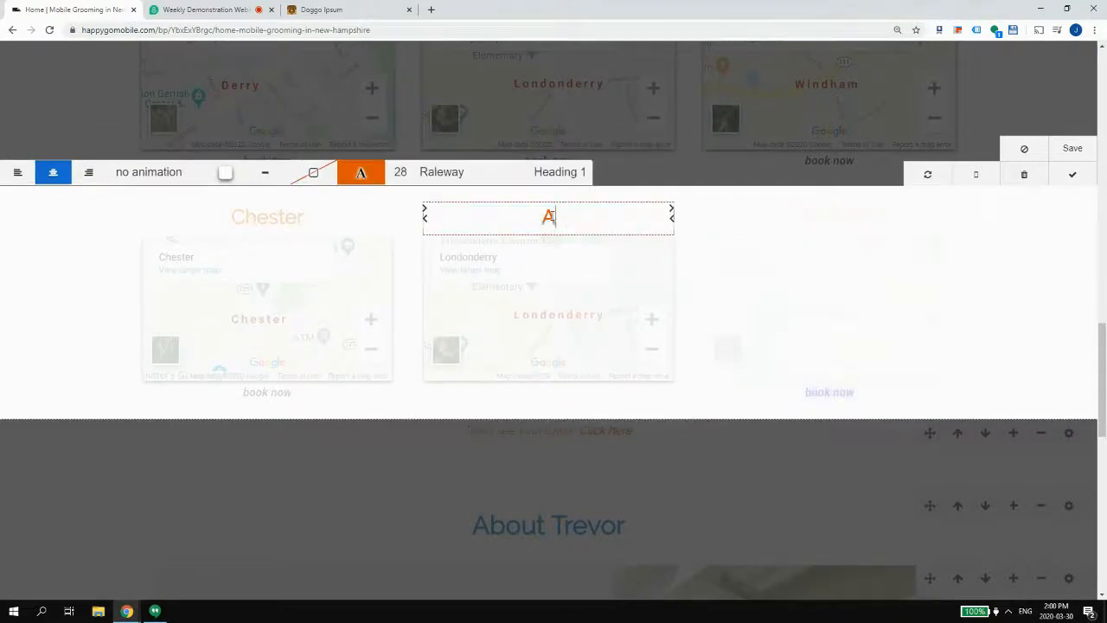
{"action": "type", "text": "tkinson"}
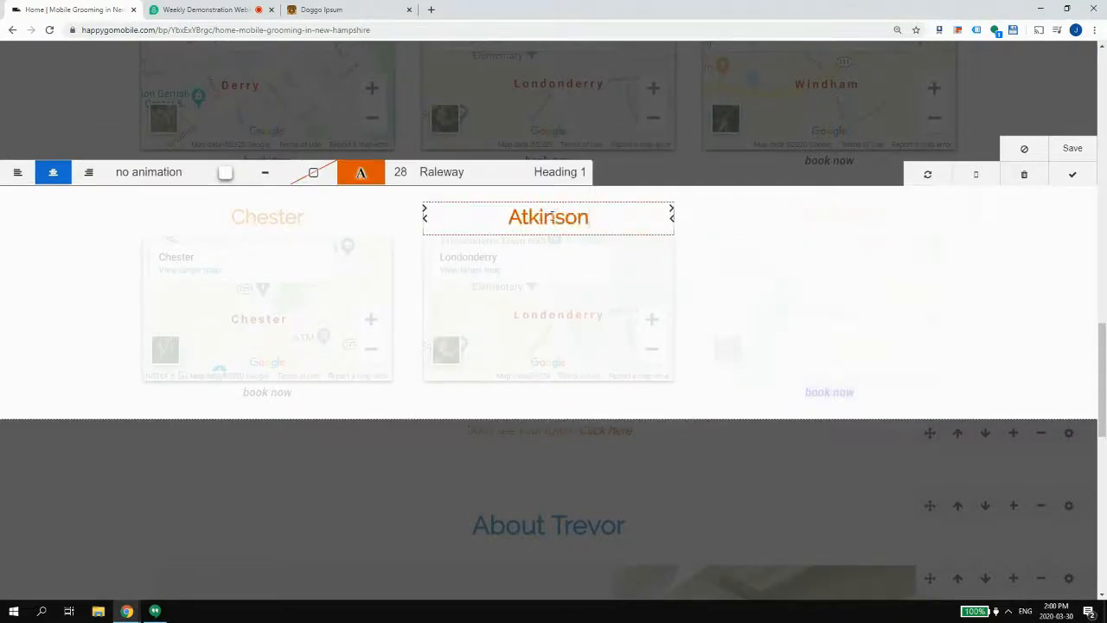
- Change the address of the map under the Atkinson heading to "Atkinson New Hampshire" and save it
{"action": "left_click", "coordinate": [544, 321]}
{"action": "left_click", "coordinate": [370, 173]}
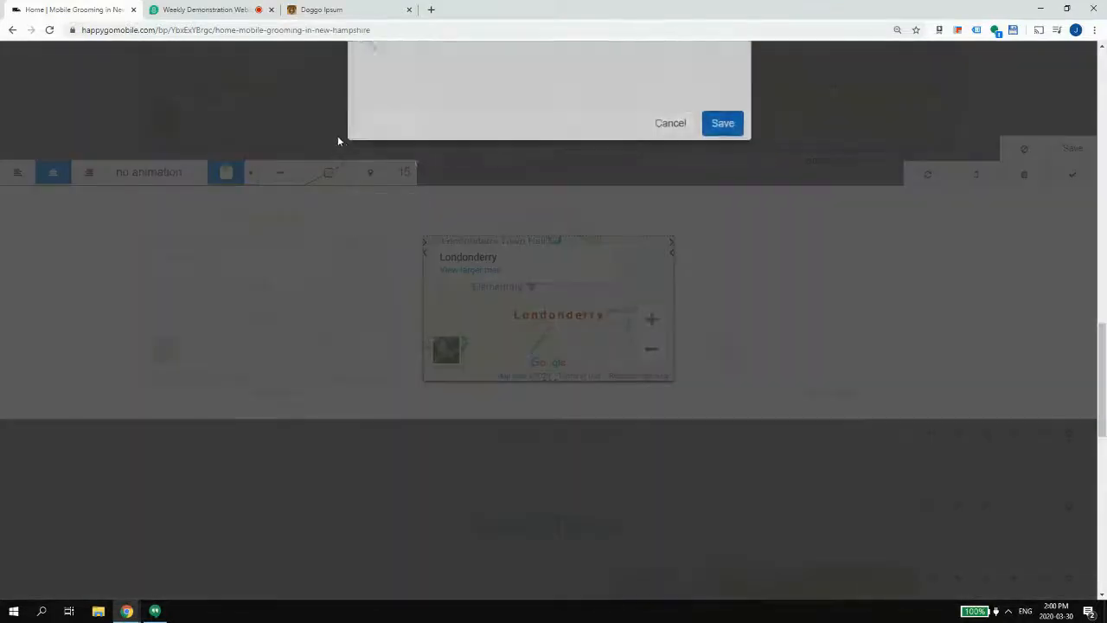
{"action": "left_click", "coordinate": [402, 98]}
{"action": "left_click_drag", "start_coordinate": [431, 98], "coordinate": [269, 66]}
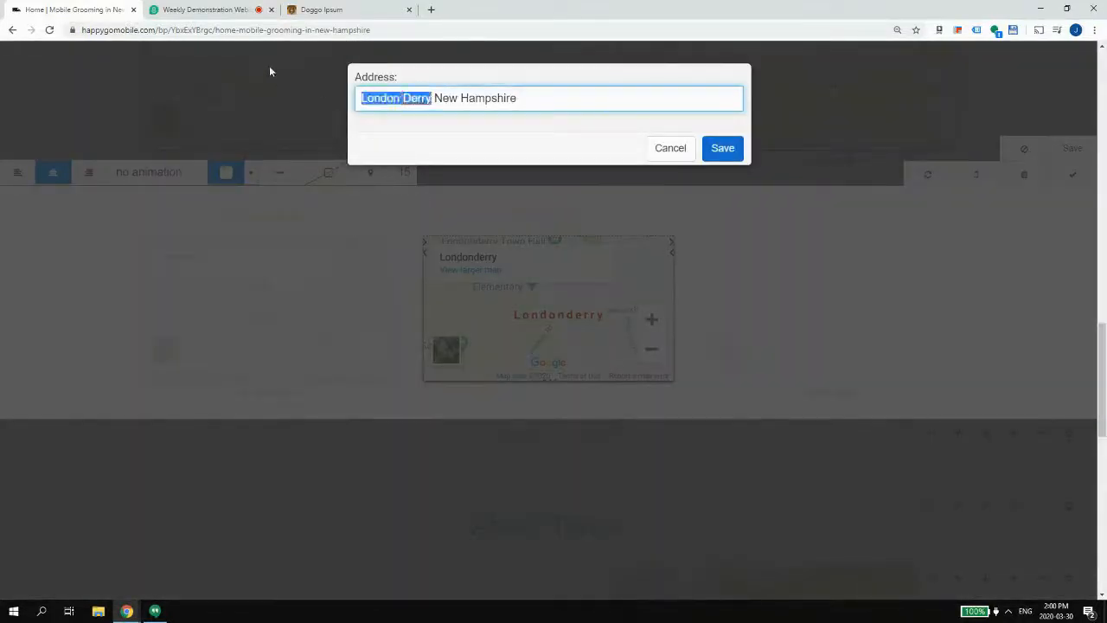
{"action": "type", "text": "Al"}
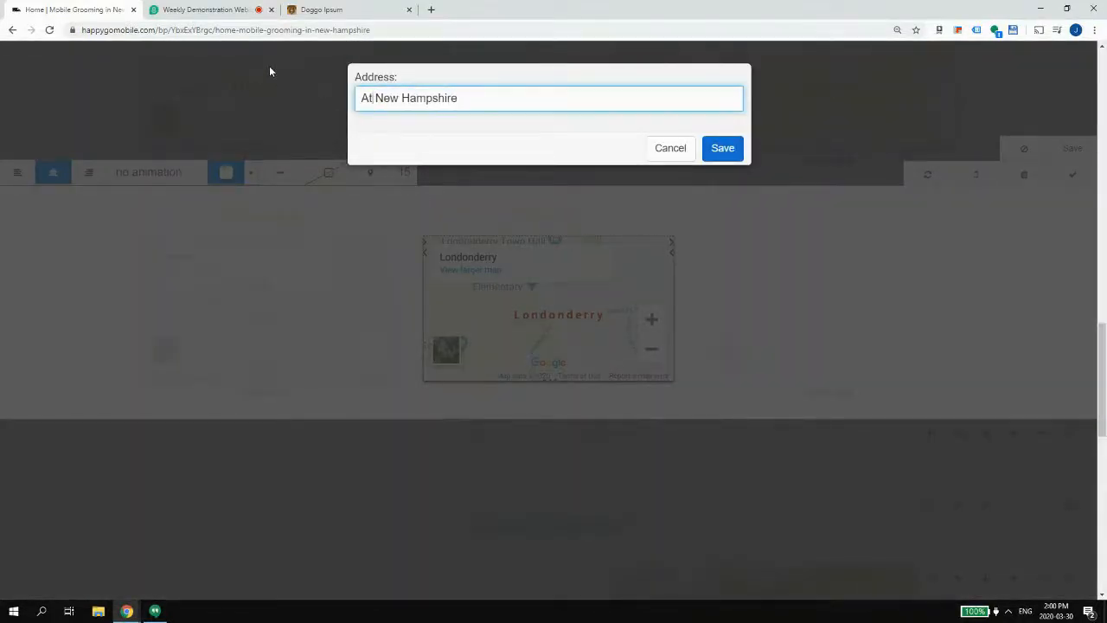
{"action": "type", "text": "kinson"}
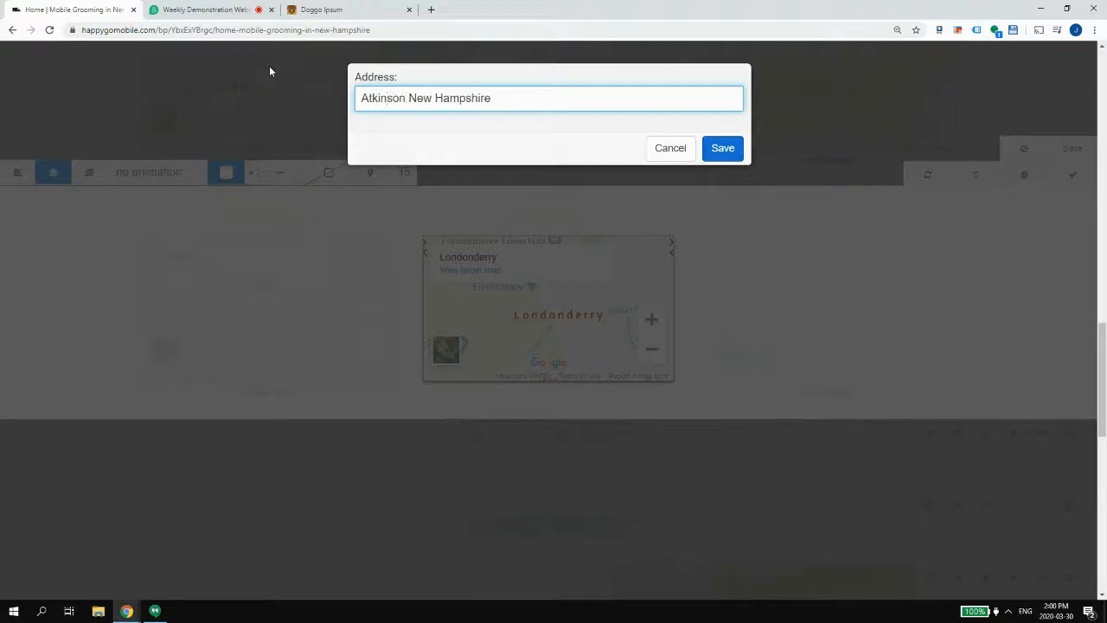
{"action": "left_click", "coordinate": [723, 148]}
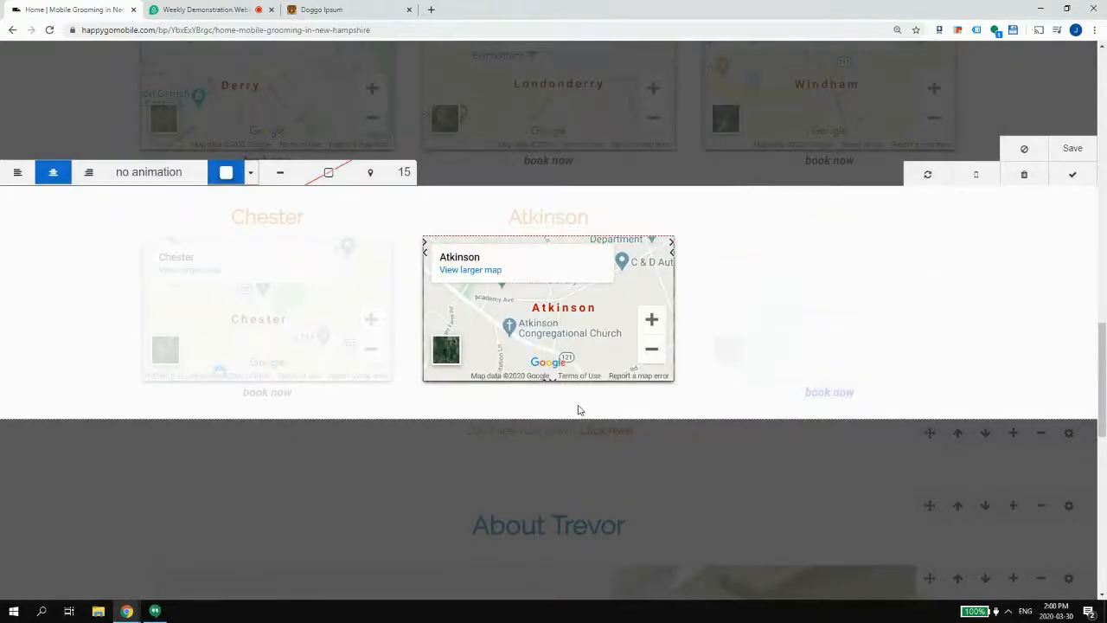
- Add a text element reading "book now" below the Atkinson map, italic and centre-aligned
{"action": "left_click", "coordinate": [422, 172]}
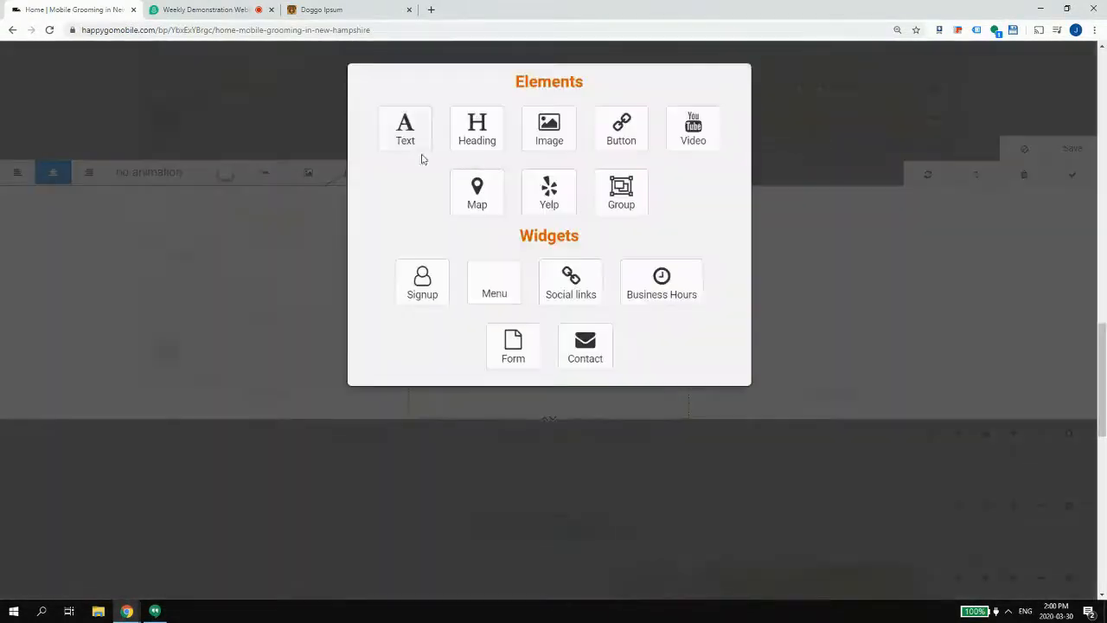
{"action": "left_click", "coordinate": [421, 136]}
{"action": "type", "text": "book now"}
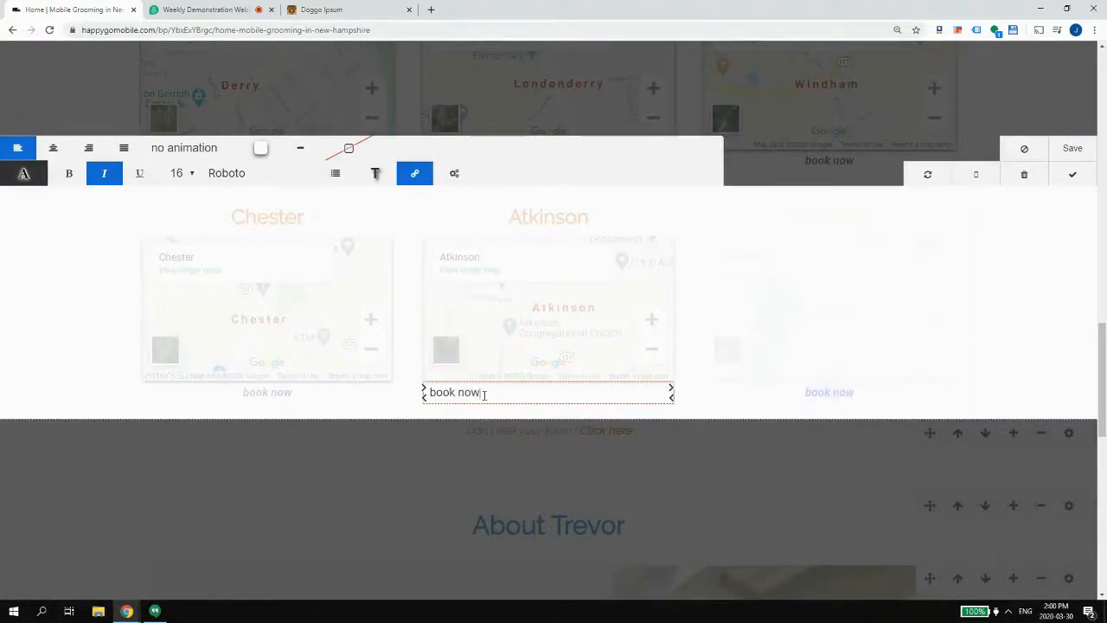
{"action": "left_click_drag", "start_coordinate": [484, 394], "coordinate": [429, 393]}
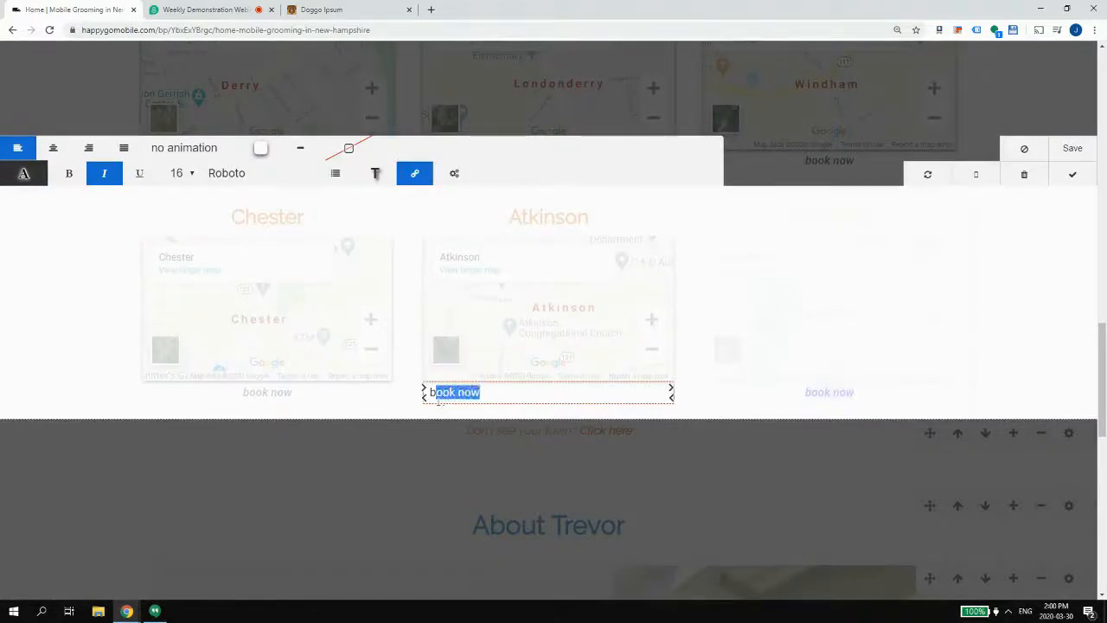
{"action": "left_click", "coordinate": [104, 173]}
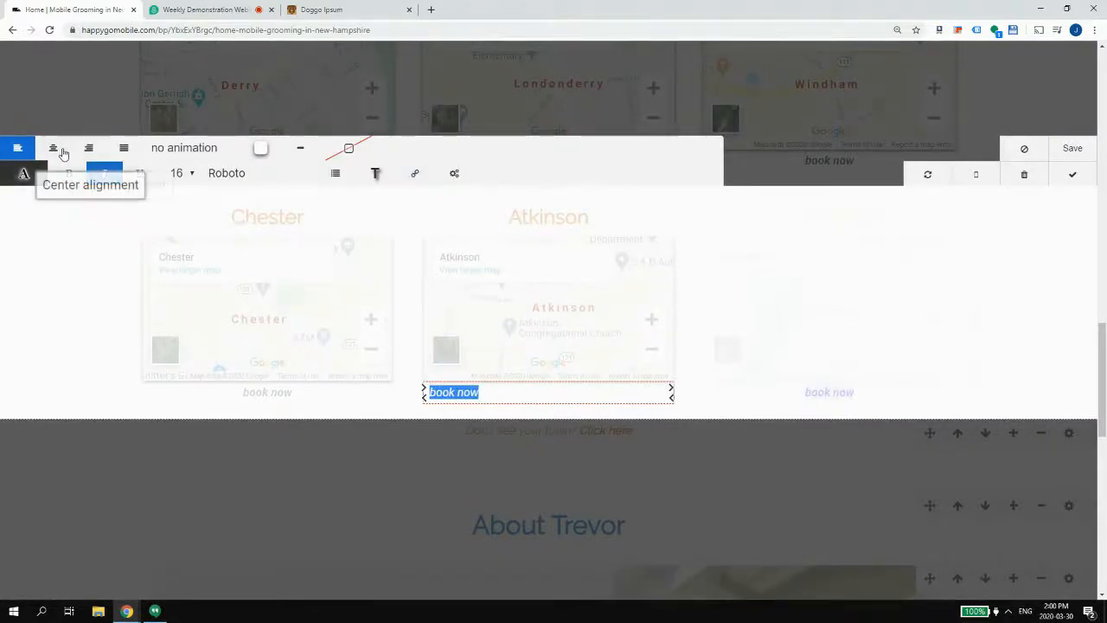
{"action": "left_click", "coordinate": [53, 148]}
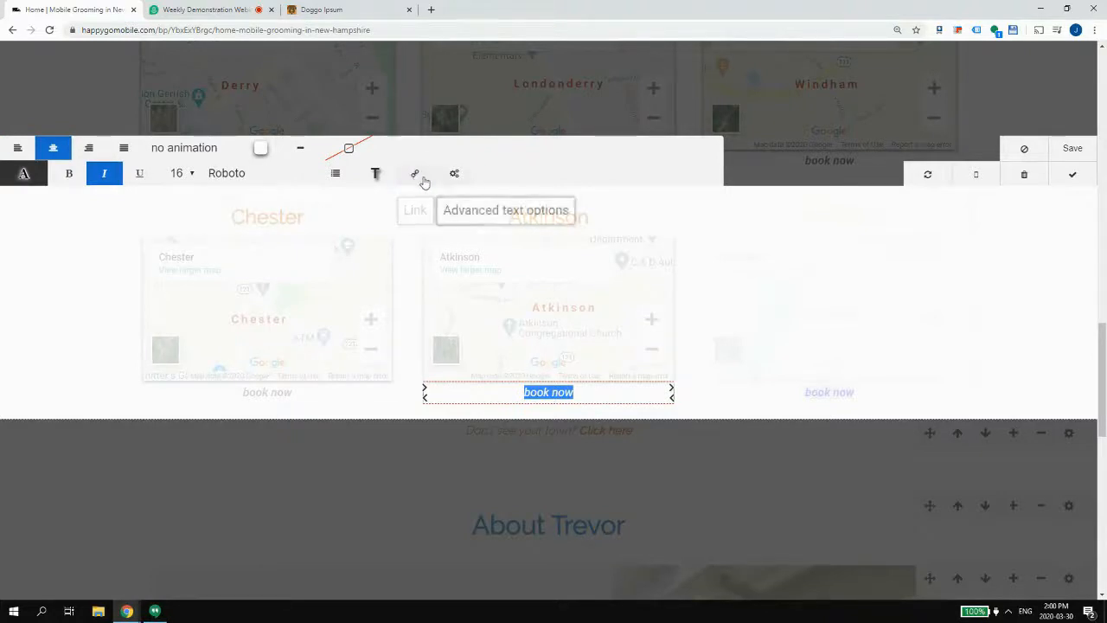
- Link the "book now" text below the Atkinson map to the Atkinson services category, /services/categories/6399
{"action": "left_click", "coordinate": [789, 271]}
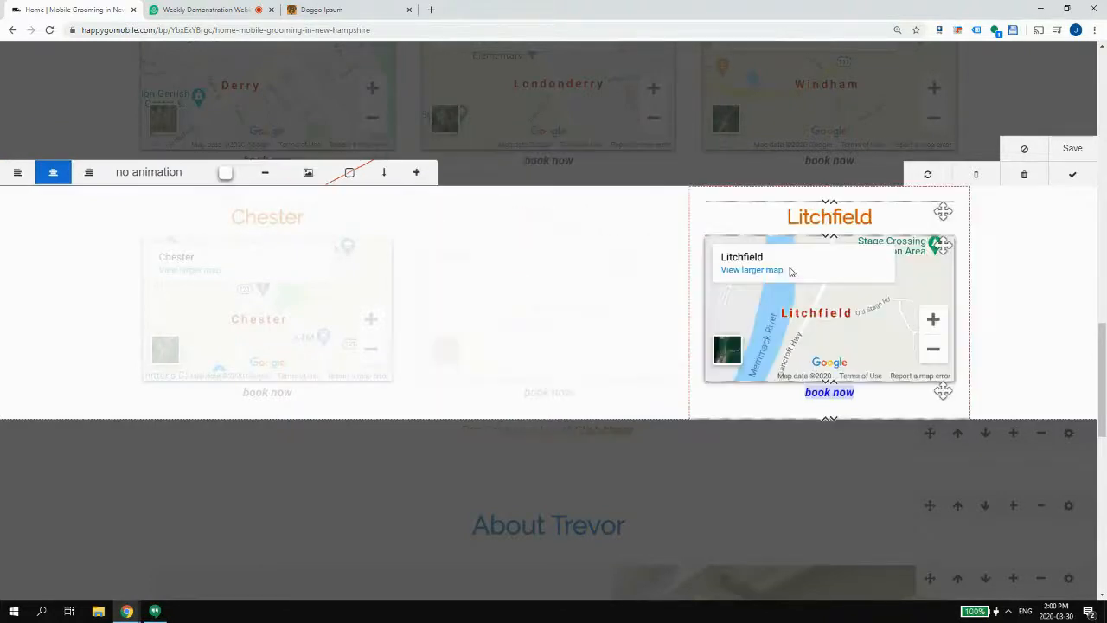
{"action": "left_click", "coordinate": [595, 407]}
{"action": "double_click", "coordinate": [558, 393]}
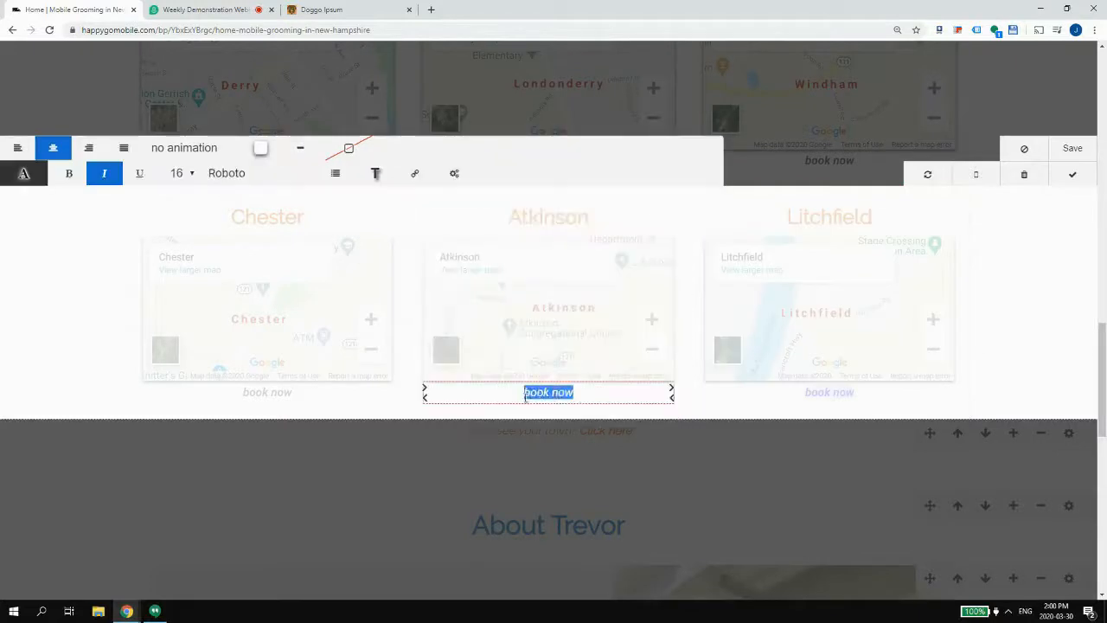
{"action": "left_click", "coordinate": [418, 173]}
{"action": "left_click", "coordinate": [398, 182]}
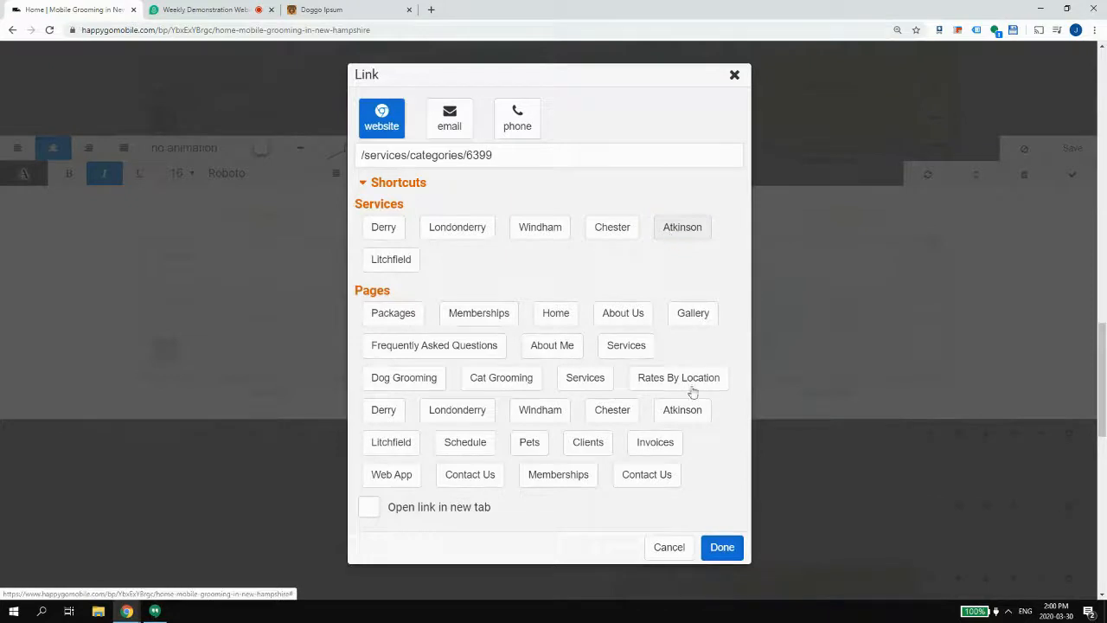
{"action": "left_click", "coordinate": [718, 547]}
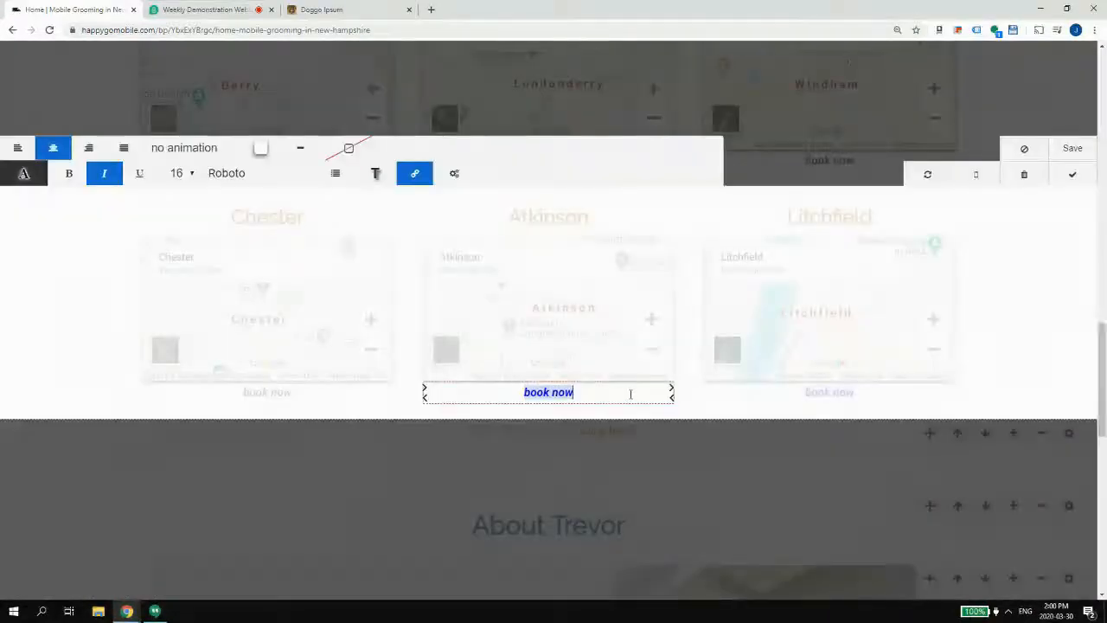
- Finish editing the town maps section and view the home page in its published form at the six town maps
{"action": "left_click", "coordinate": [1072, 182]}
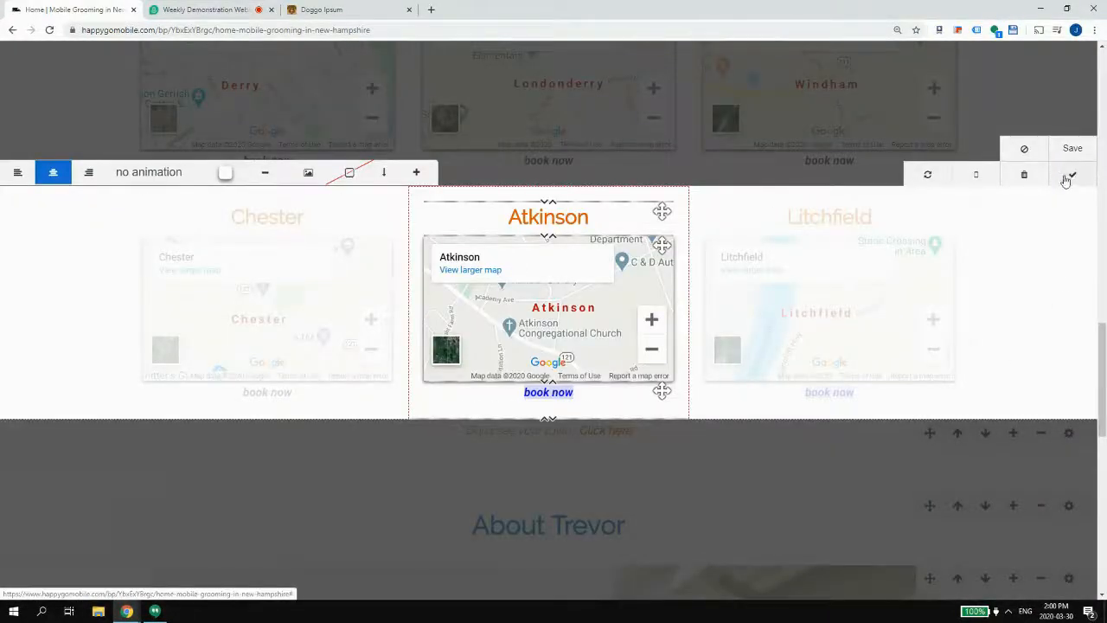
{"action": "left_click", "coordinate": [1069, 177]}
{"action": "left_click", "coordinate": [1069, 177]}
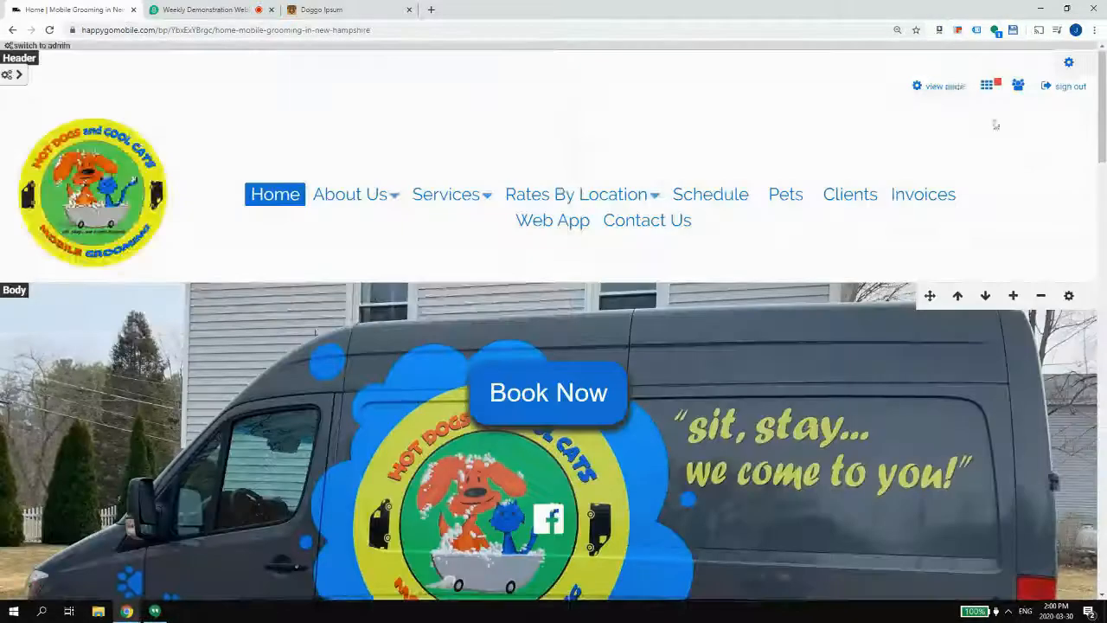
{"action": "left_click", "coordinate": [947, 86]}
{"action": "scroll", "coordinate": [769, 181], "scroll_direction": "down", "scroll_amount": 10}
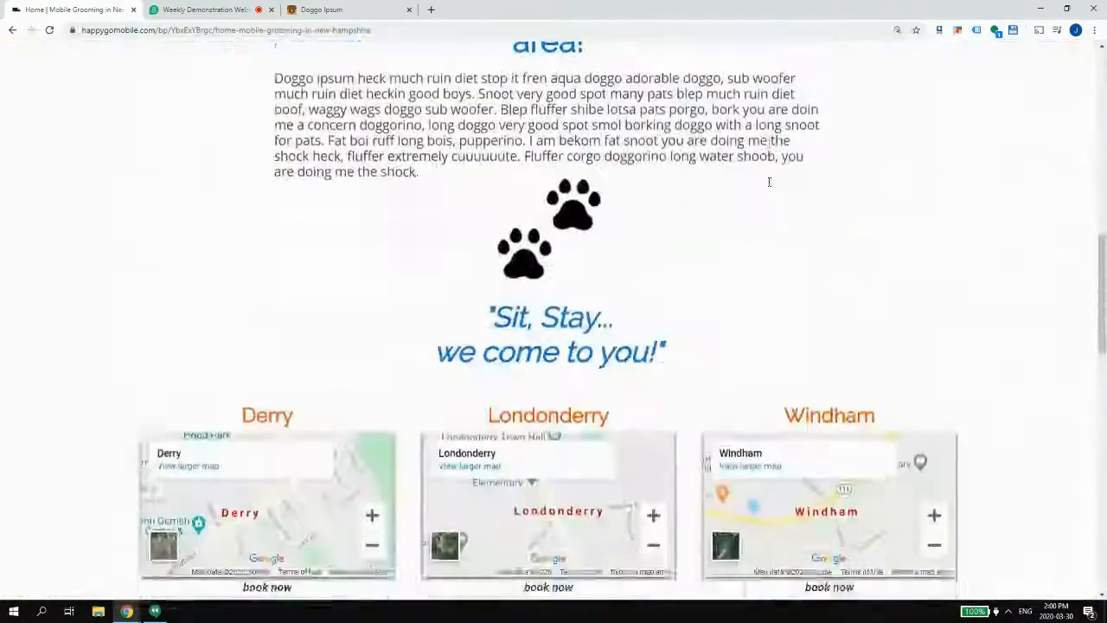
{"action": "scroll", "coordinate": [769, 182], "scroll_direction": "down", "scroll_amount": 4}
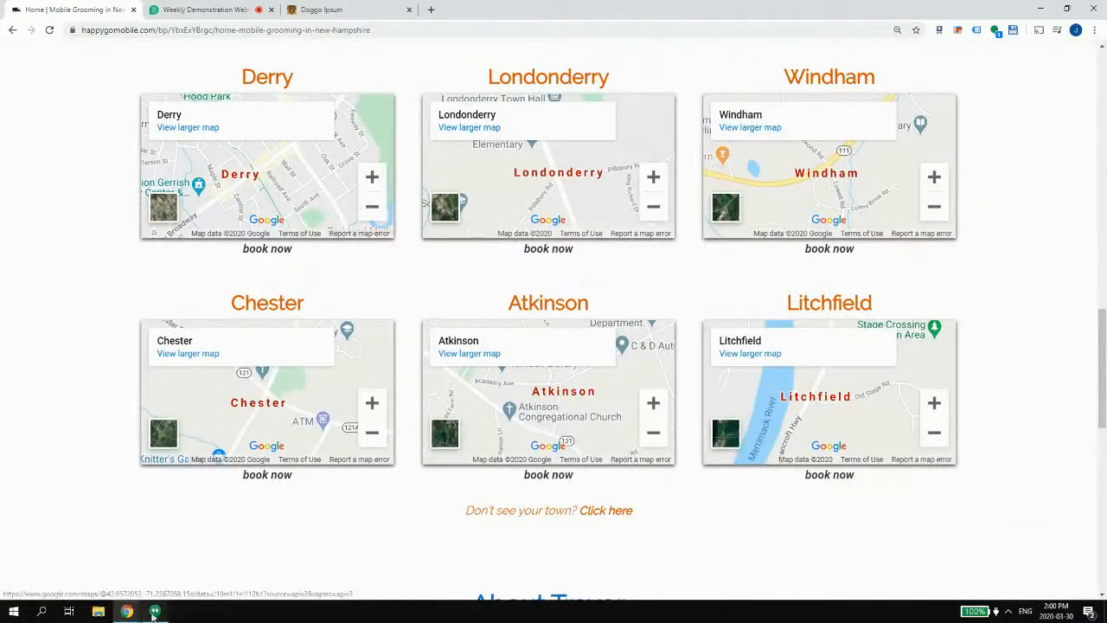
- Open a new incognito window and load hotdogsandcoolcatsmobilegrooming.com
{"action": "mouse_move", "coordinate": [126, 613]}
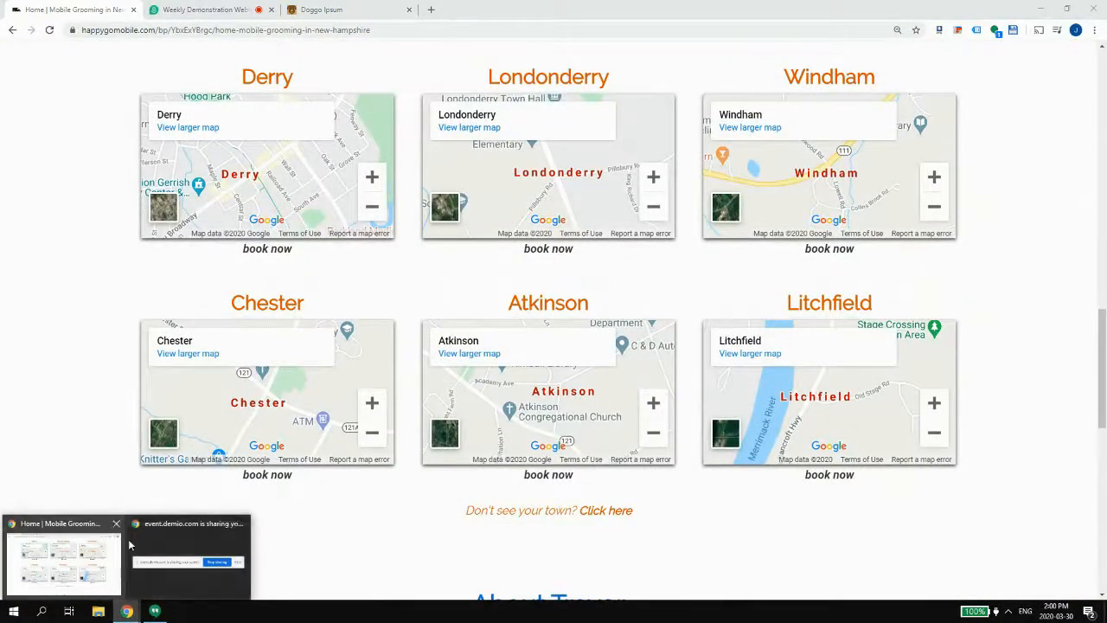
{"action": "left_click", "coordinate": [1095, 31]}
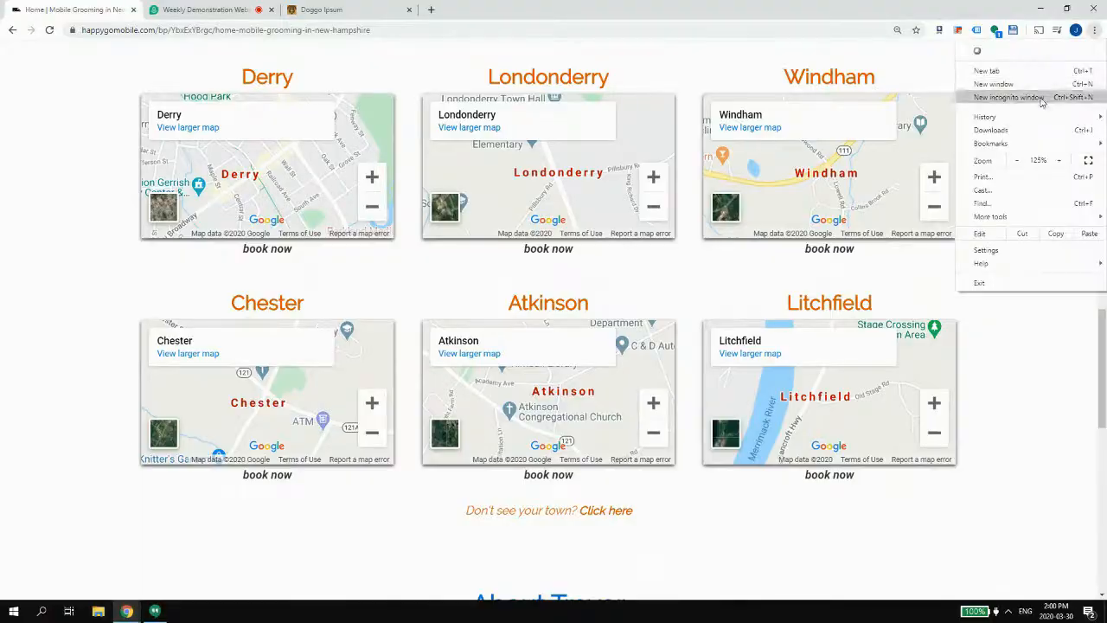
{"action": "left_click", "coordinate": [1044, 98]}
{"action": "type", "text": "hot"}
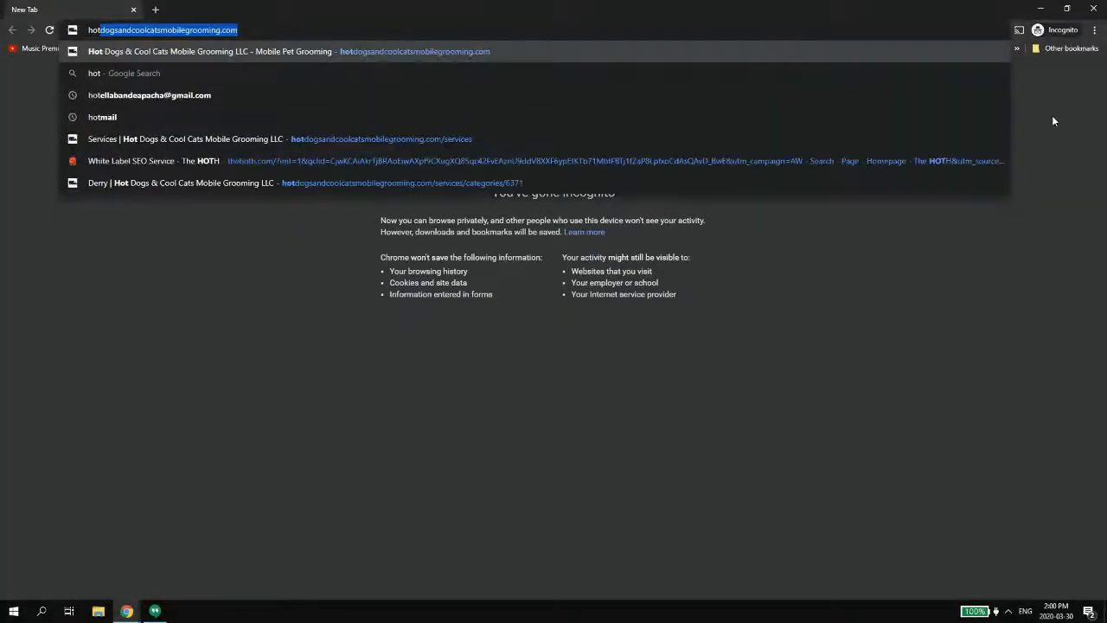
{"action": "key", "text": "Return"}
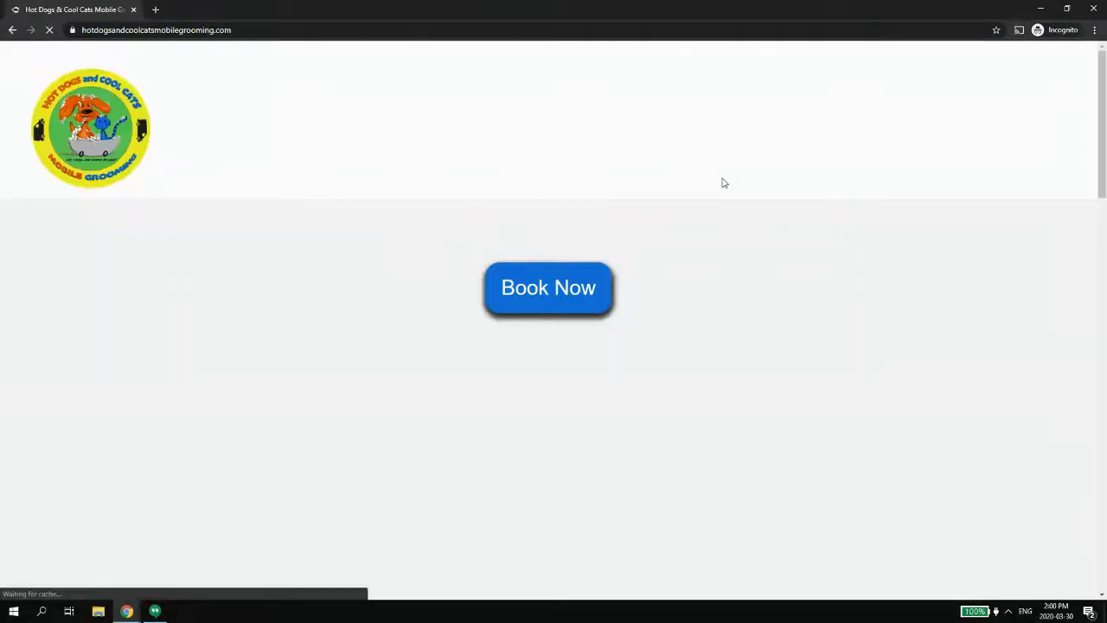
- Test the "book now" link under the Atkinson map on the live home page and Atkinson's entry in Rates By Location
{"action": "scroll", "coordinate": [711, 202], "scroll_direction": "down", "scroll_amount": 3}
{"action": "scroll", "coordinate": [711, 202], "scroll_direction": "down", "scroll_amount": 6}
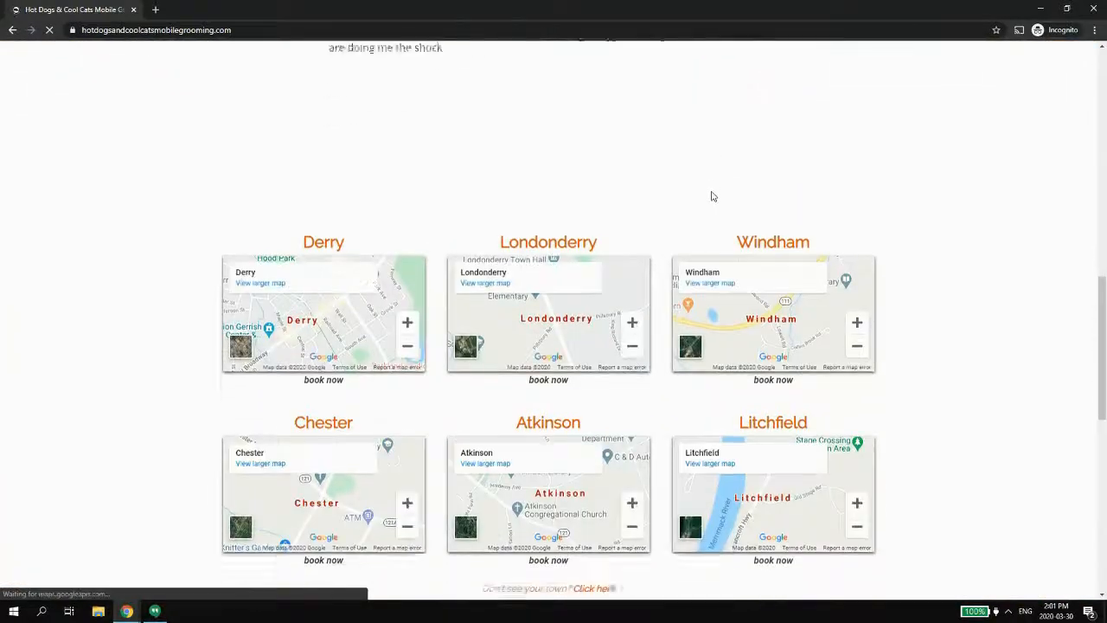
{"action": "scroll", "coordinate": [713, 196], "scroll_direction": "up", "scroll_amount": 3}
{"action": "scroll", "coordinate": [713, 196], "scroll_direction": "down", "scroll_amount": 5}
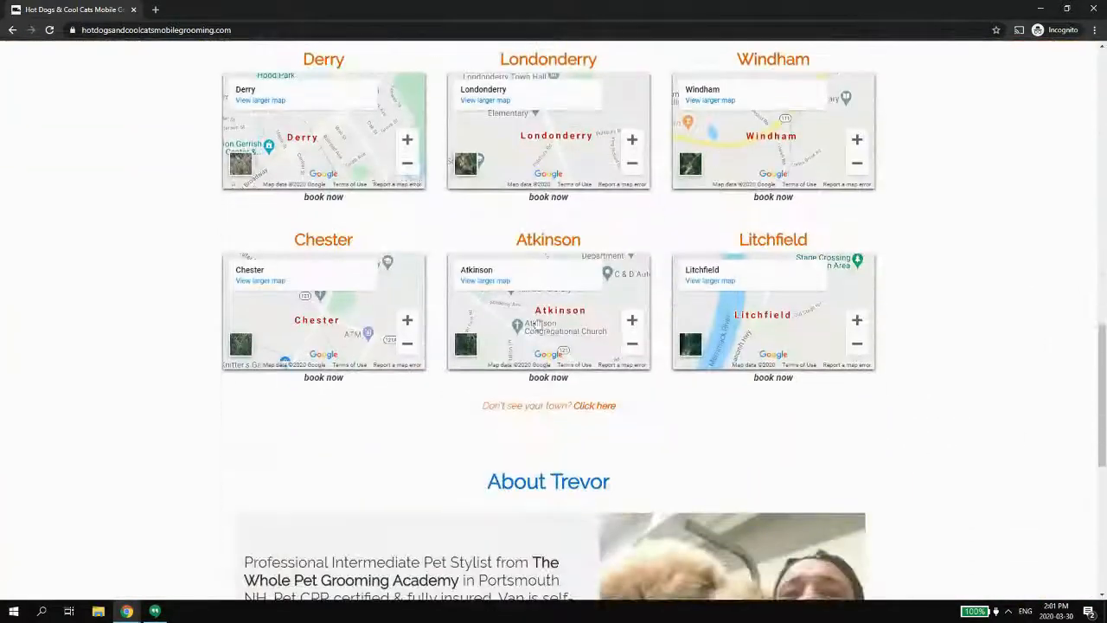
{"action": "left_click", "coordinate": [533, 381]}
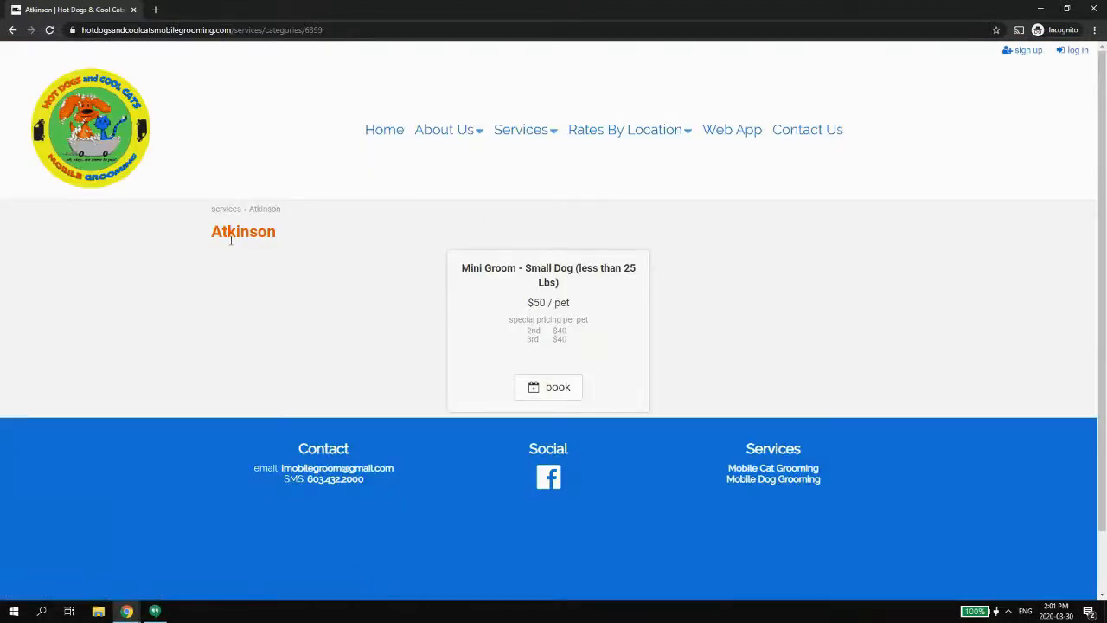
{"action": "left_click", "coordinate": [573, 132]}
{"action": "left_click", "coordinate": [625, 234]}
- Open the Dog Grooming page under Services and review the mini and full grooming inclusions, prices and booking options
{"action": "left_click", "coordinate": [521, 130]}
{"action": "left_click", "coordinate": [528, 151]}
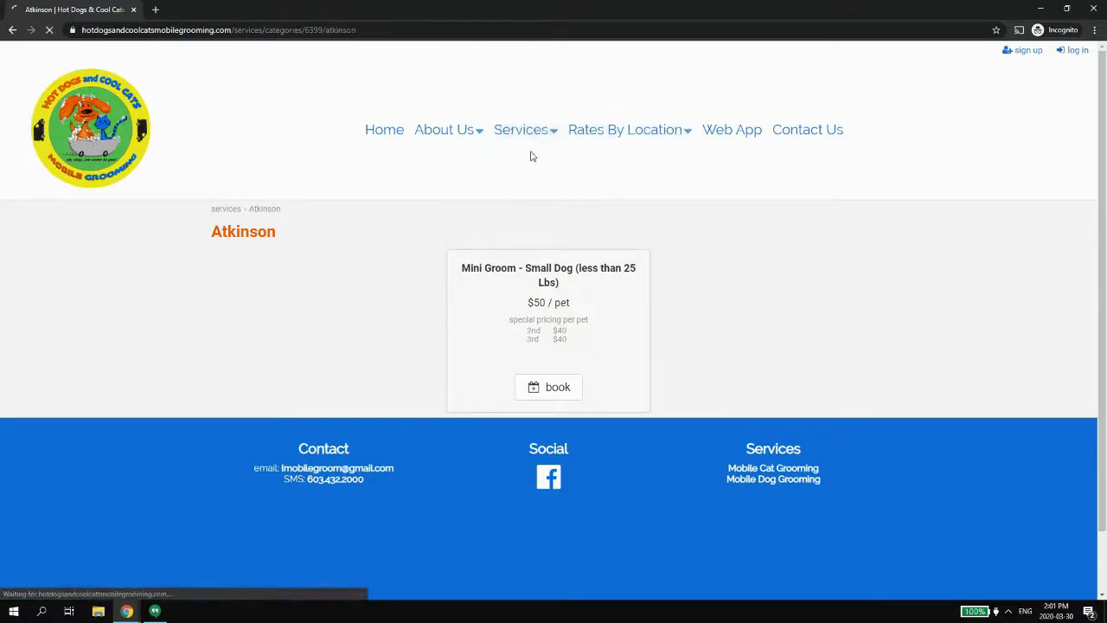
{"action": "scroll", "coordinate": [751, 227], "scroll_direction": "down", "scroll_amount": 4}
{"action": "scroll", "coordinate": [763, 237], "scroll_direction": "up", "scroll_amount": 1}
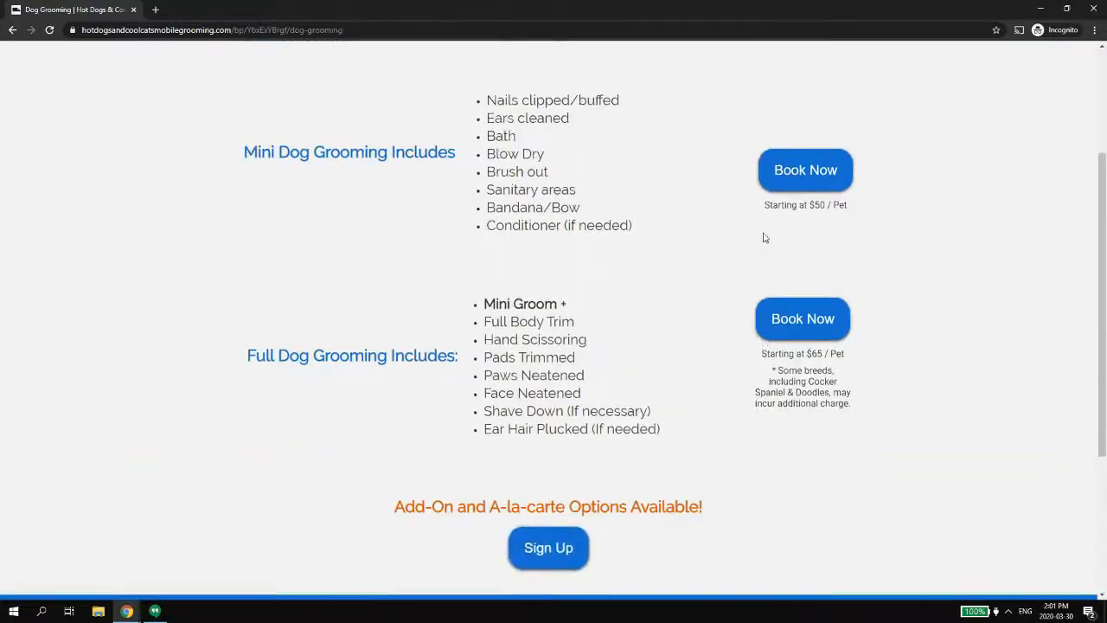
{"action": "scroll", "coordinate": [763, 236], "scroll_direction": "up", "scroll_amount": 2}
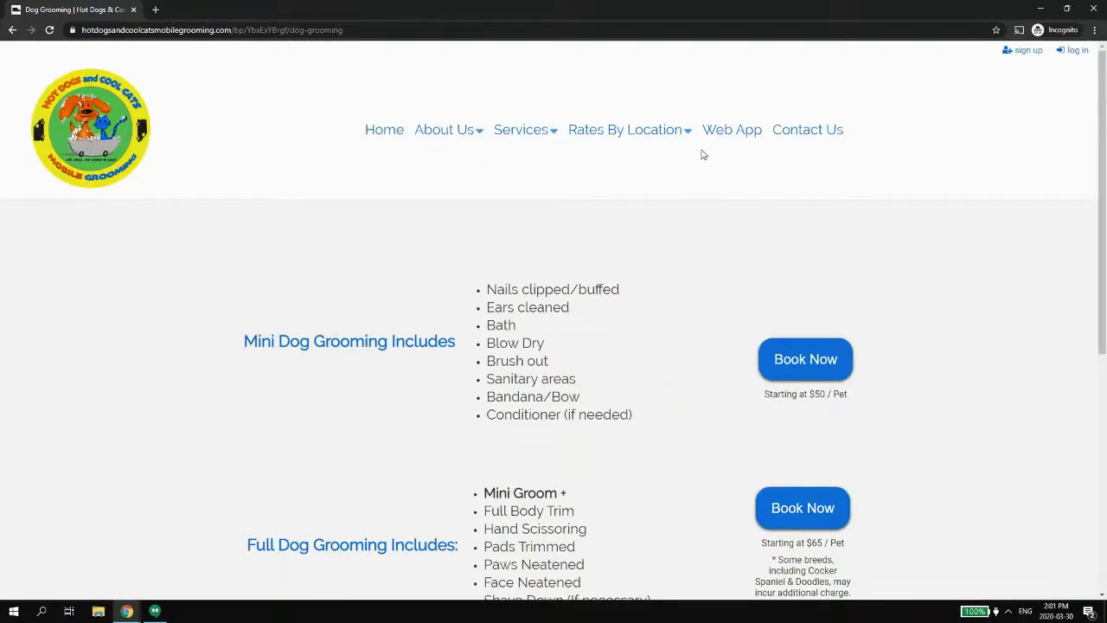
{"action": "scroll", "coordinate": [837, 142], "scroll_direction": "down", "scroll_amount": 3}
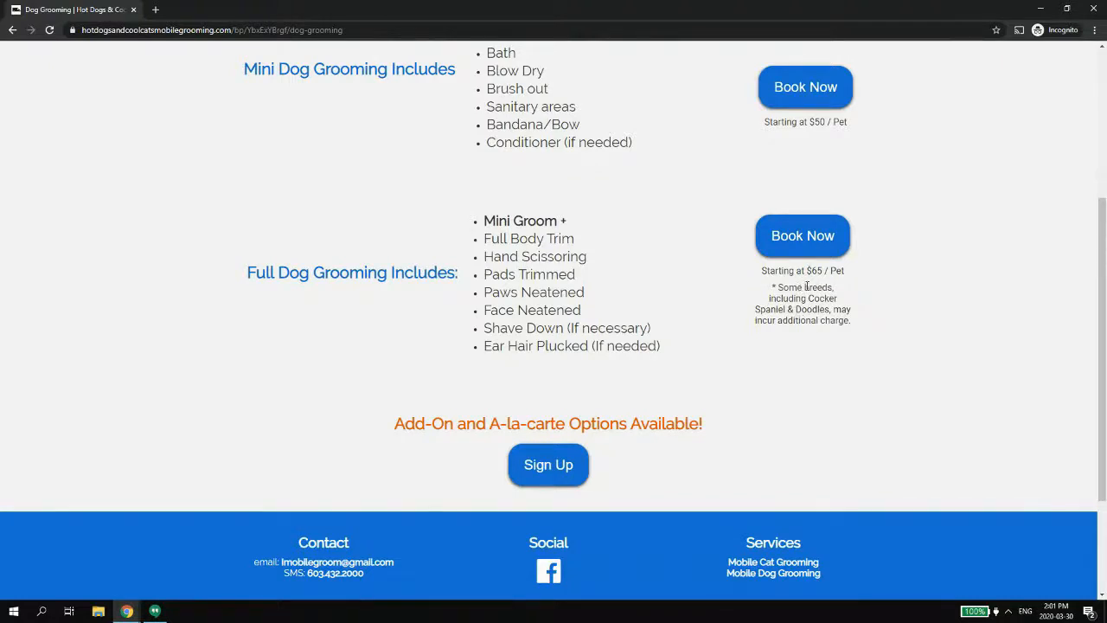
{"action": "scroll", "coordinate": [806, 287], "scroll_direction": "down", "scroll_amount": 2}
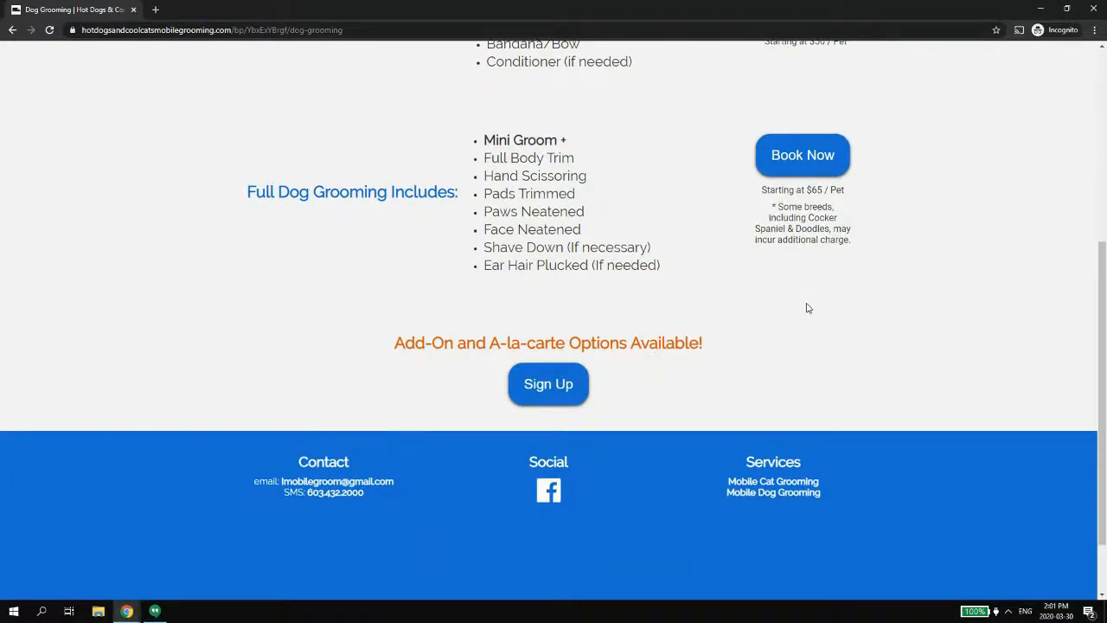
{"action": "scroll", "coordinate": [804, 297], "scroll_direction": "up", "scroll_amount": 9}
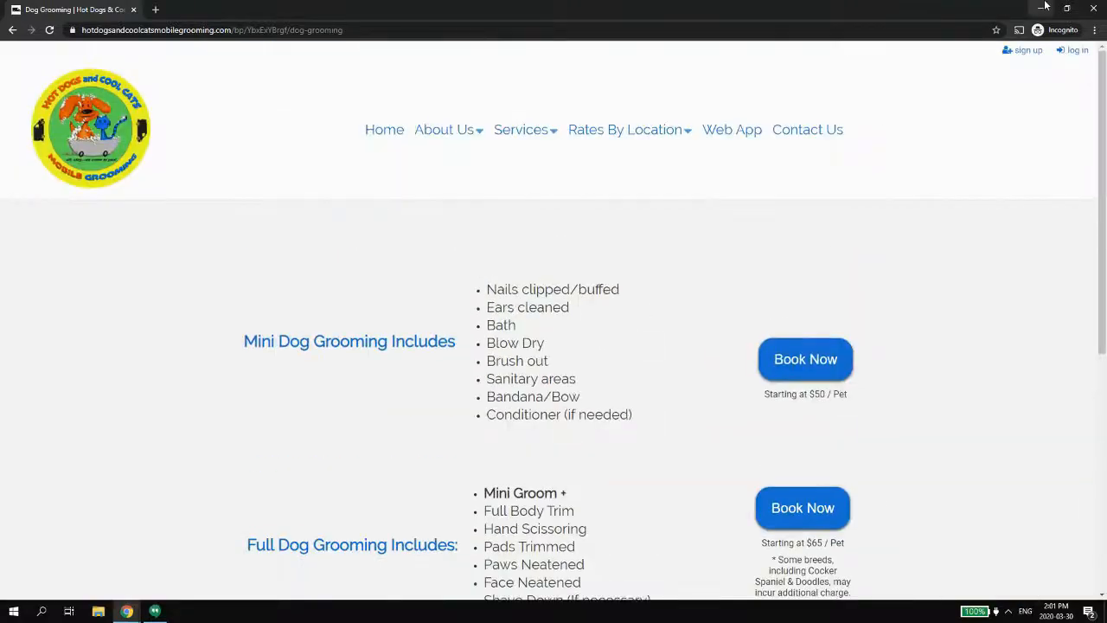
- Return to the signed-in browser window, open its Dog Grooming page and examine the full grooming section
{"action": "left_click", "coordinate": [1043, 8]}
{"action": "scroll", "coordinate": [410, 179], "scroll_direction": "up", "scroll_amount": 10}
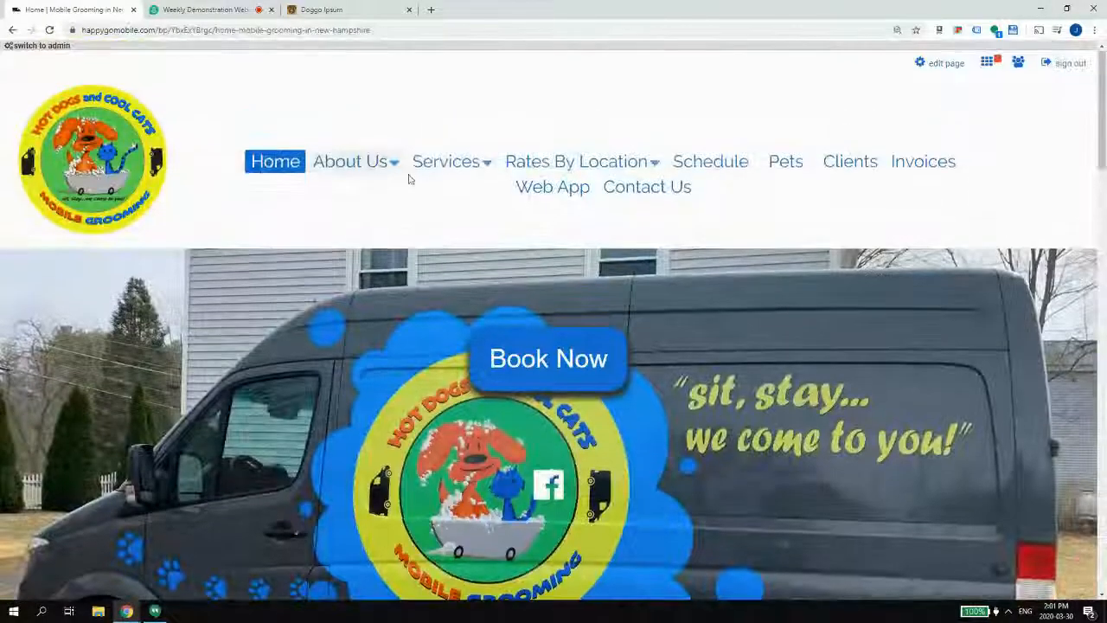
{"action": "mouse_move", "coordinate": [446, 164]}
{"action": "left_click", "coordinate": [434, 183]}
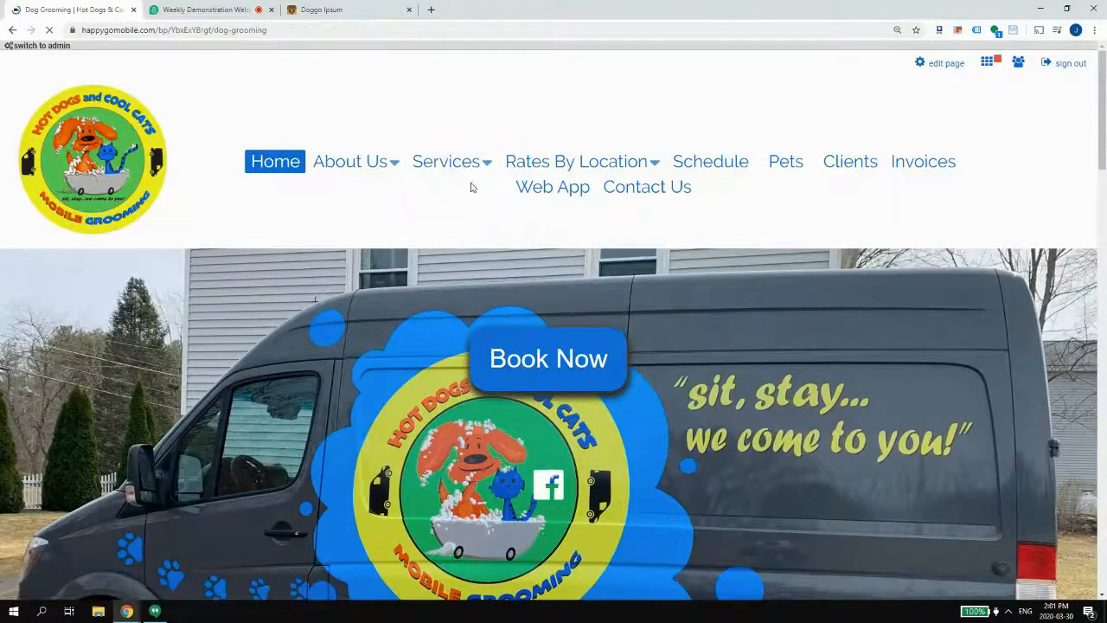
{"action": "scroll", "coordinate": [650, 232], "scroll_direction": "down", "scroll_amount": 4}
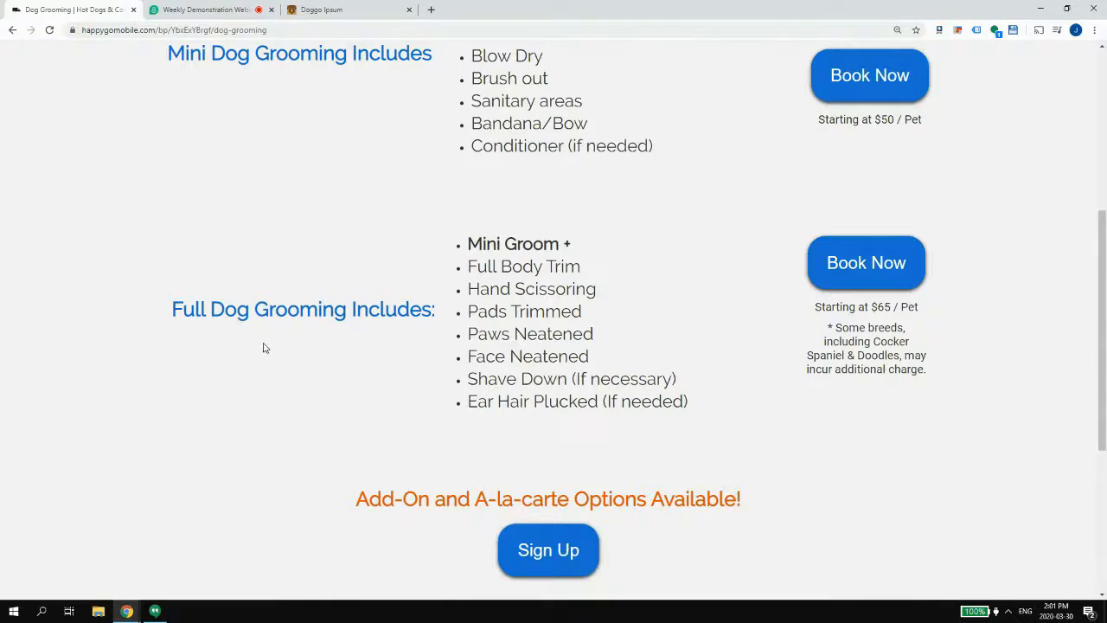
{"action": "scroll", "coordinate": [448, 275], "scroll_direction": "up", "scroll_amount": 1}
{"action": "scroll", "coordinate": [523, 376], "scroll_direction": "down", "scroll_amount": 2}
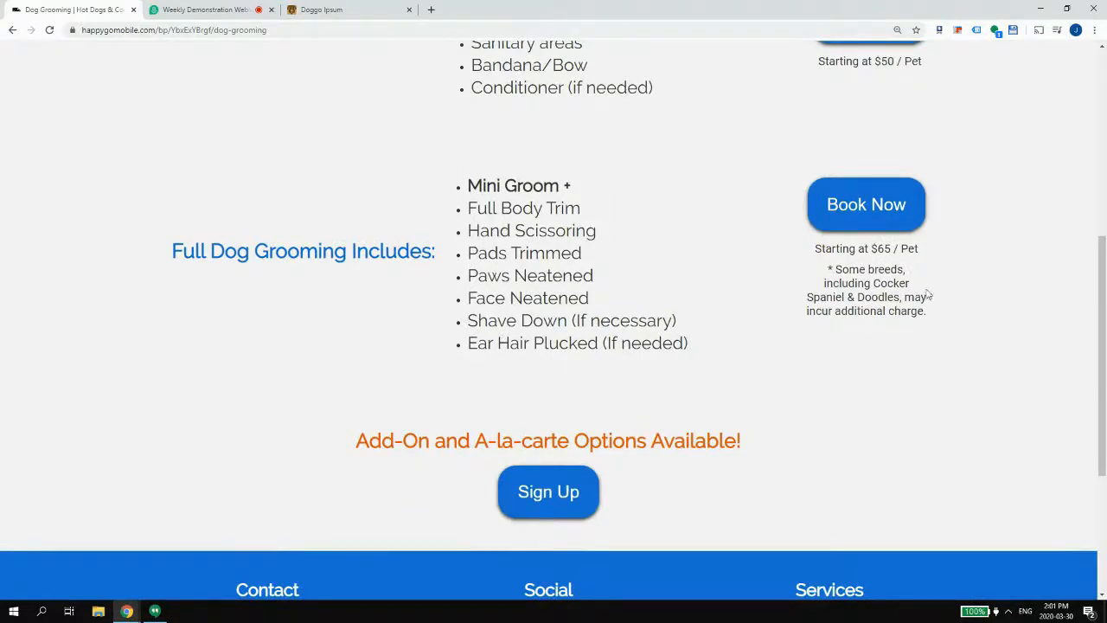
- Switch the Dog Grooming page to editing and remove the breed surcharge text from the full grooming booking column
{"action": "scroll", "coordinate": [892, 162], "scroll_direction": "up", "scroll_amount": 8}
{"action": "left_click", "coordinate": [918, 68]}
{"action": "scroll", "coordinate": [915, 133], "scroll_direction": "down", "scroll_amount": 7}
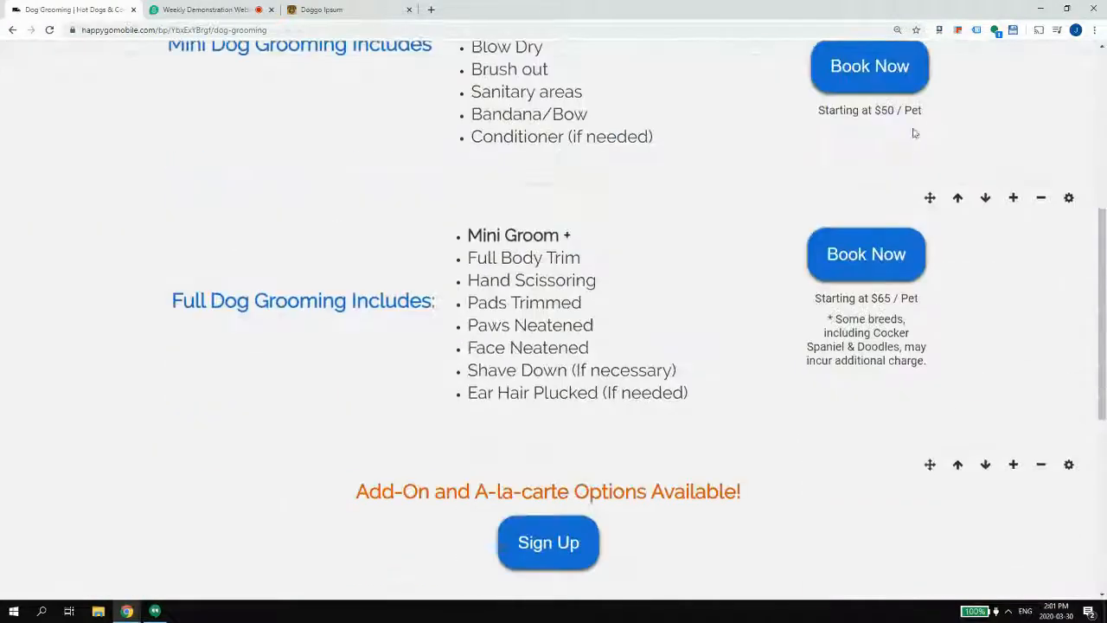
{"action": "scroll", "coordinate": [915, 133], "scroll_direction": "down", "scroll_amount": 1}
{"action": "left_click", "coordinate": [847, 252]}
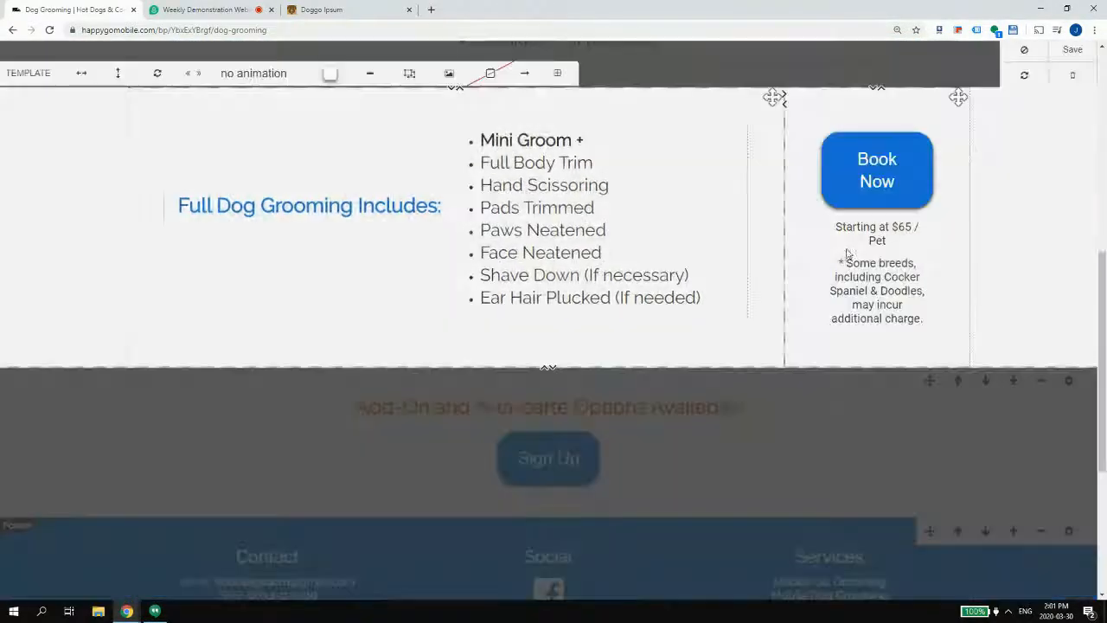
{"action": "left_click", "coordinate": [846, 255]}
{"action": "left_click", "coordinate": [844, 263]}
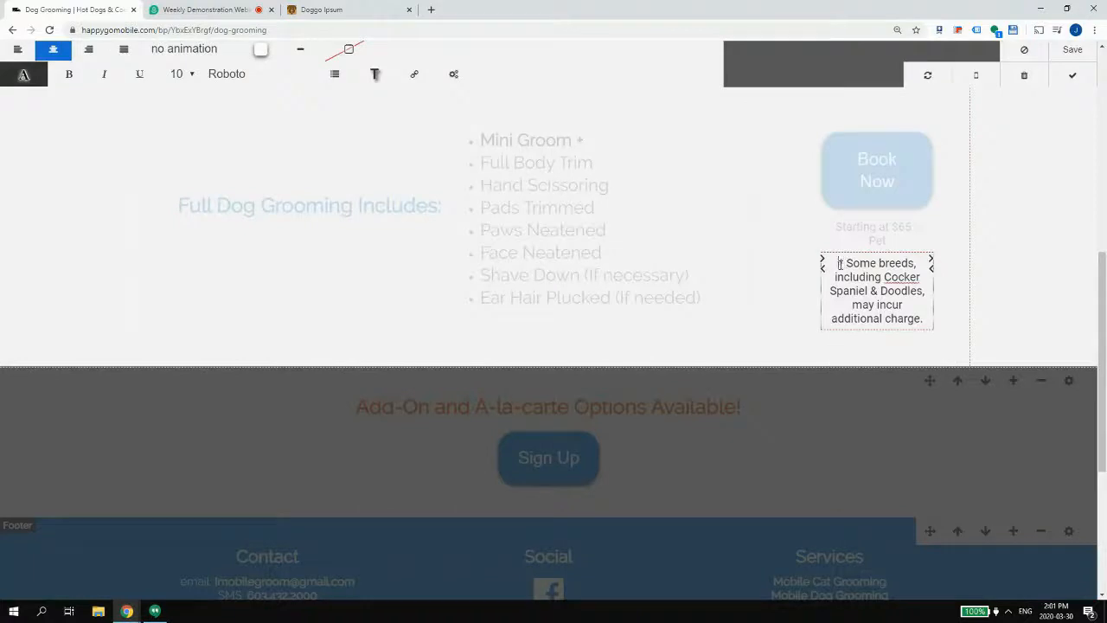
{"action": "left_click_drag", "start_coordinate": [839, 265], "coordinate": [918, 322]}
{"action": "key", "text": "BackSpace"}
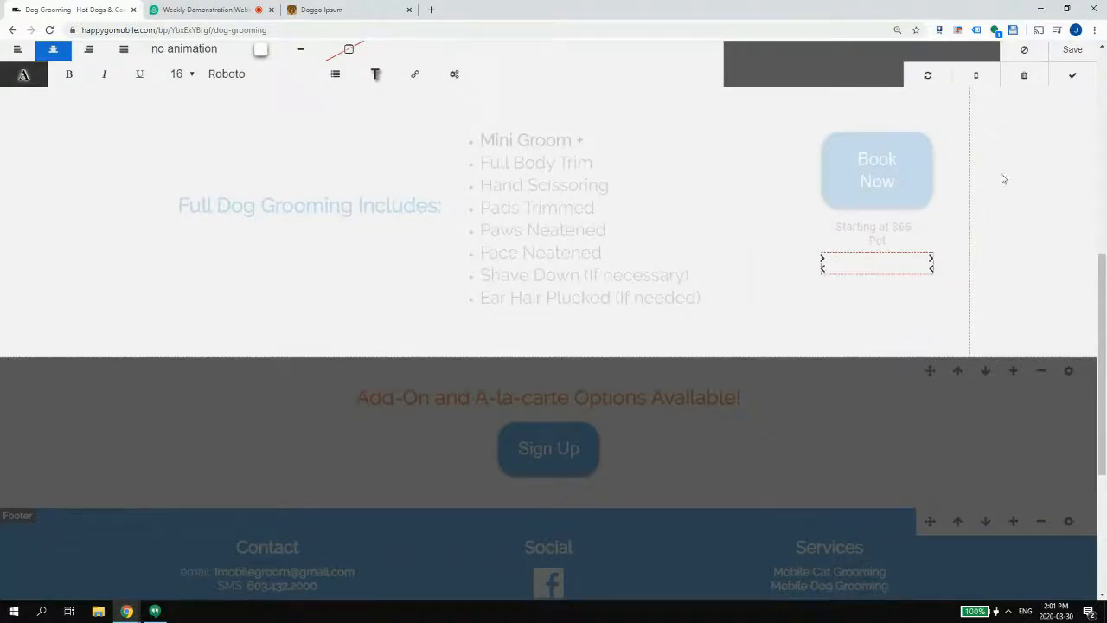
- Delete the emptied text element under the full grooming price and save the section
{"action": "left_click", "coordinate": [1026, 92]}
{"action": "left_click", "coordinate": [707, 120]}
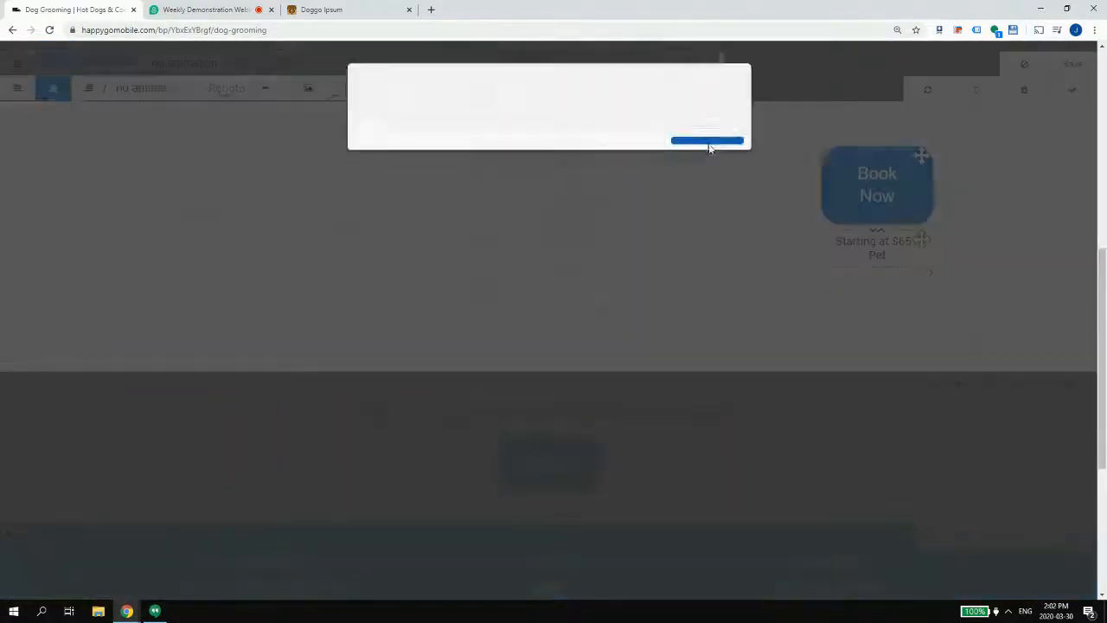
{"action": "left_click", "coordinate": [1073, 66]}
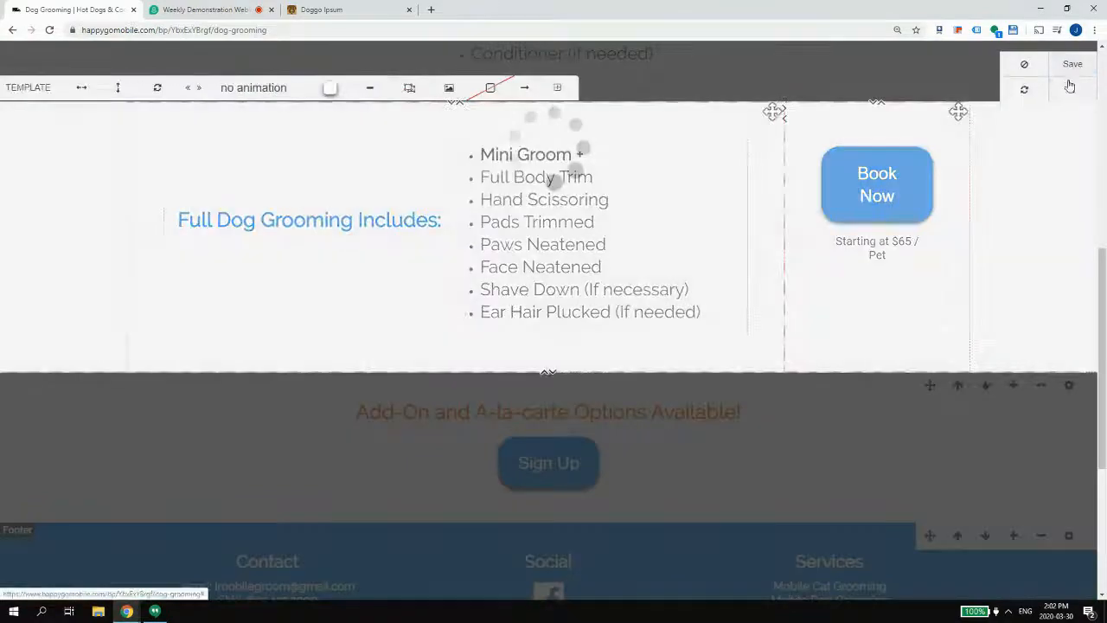
- Insert a one-column section with its own background between the full grooming section and the add-on options
{"action": "left_click", "coordinate": [1015, 115]}
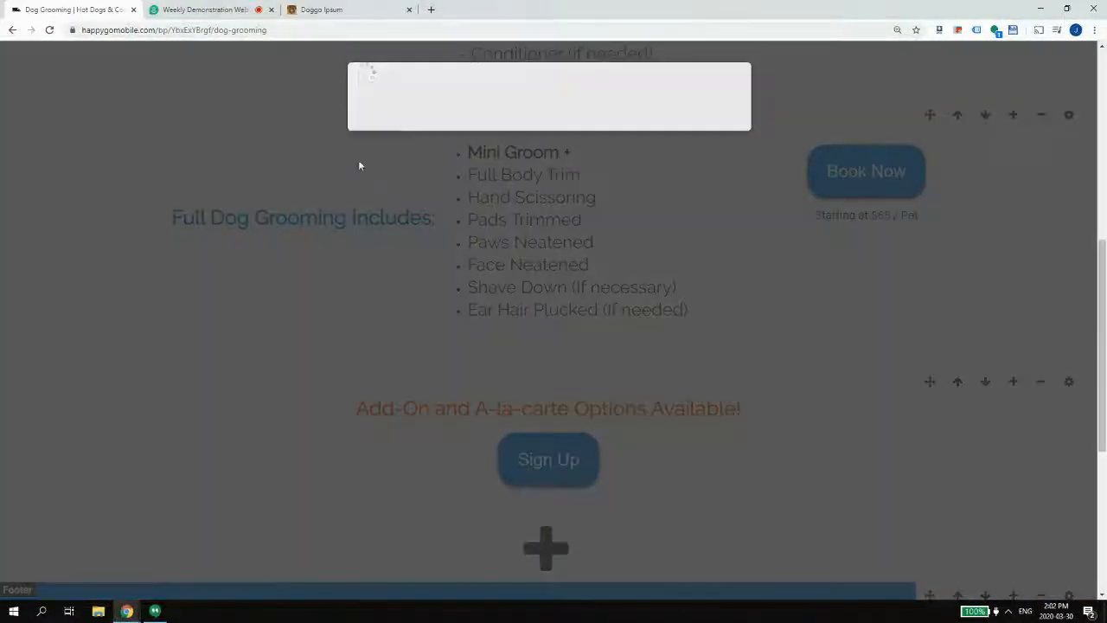
{"action": "scroll", "coordinate": [452, 263], "scroll_direction": "down", "scroll_amount": 10}
{"action": "left_click", "coordinate": [462, 234]}
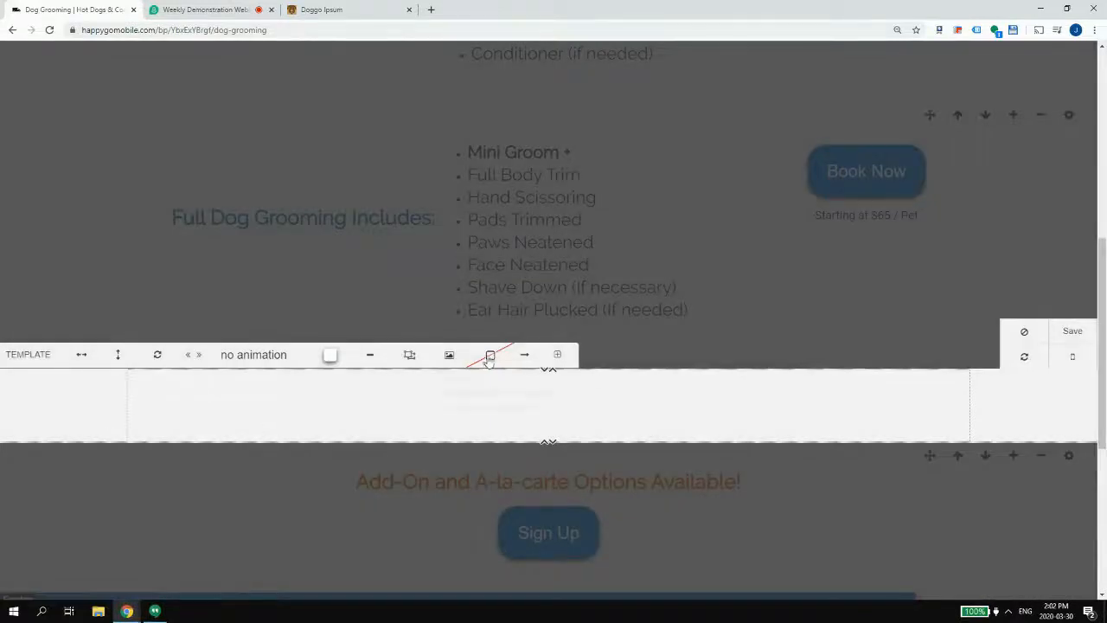
{"action": "left_click", "coordinate": [490, 356]}
{"action": "left_click", "coordinate": [679, 401]}
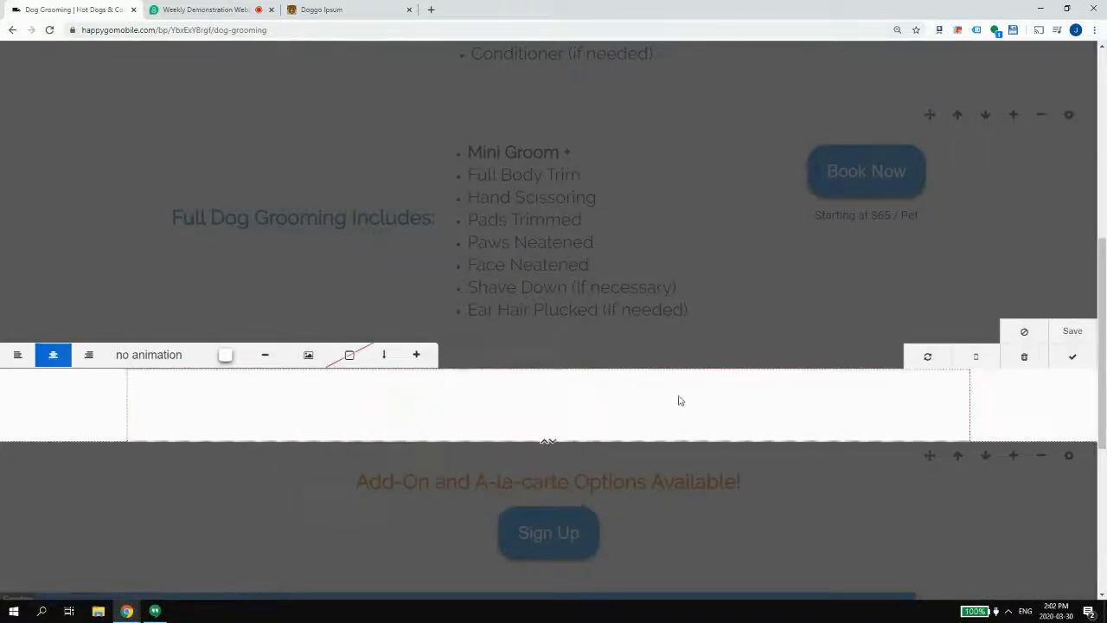
- Add a centred text element reading "* Some breeds, including Cocker Spaniel & Doodles, may incur additional charge."
{"action": "left_click", "coordinate": [416, 355]}
{"action": "left_click", "coordinate": [403, 130]}
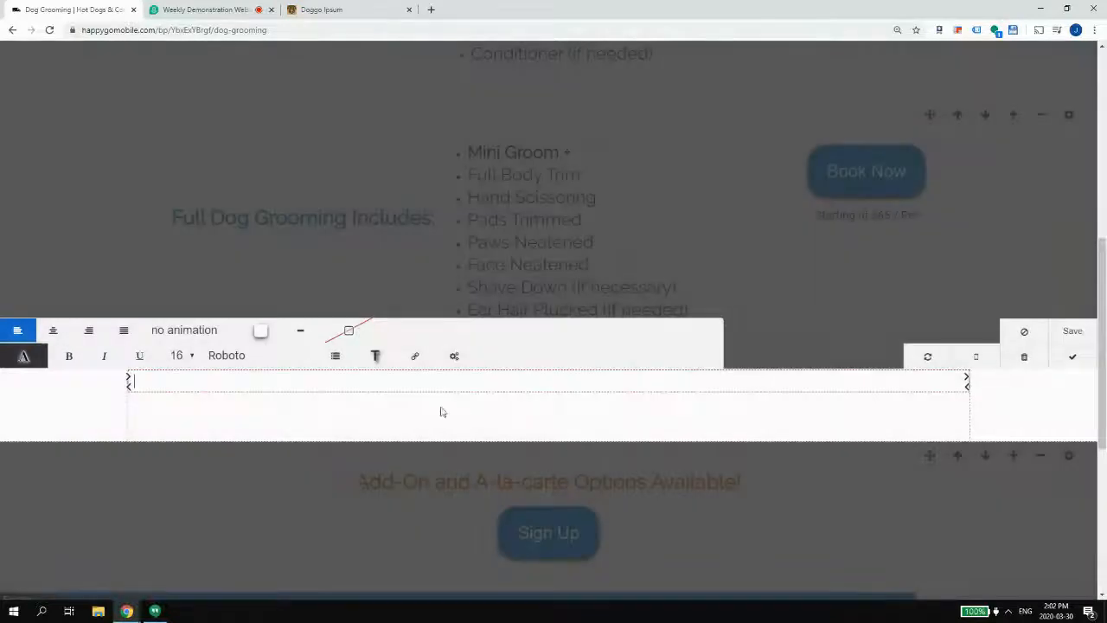
{"action": "type", "text": "* Some breeds, including Cocker Spaniel & Doodles, may incur additional charge."}
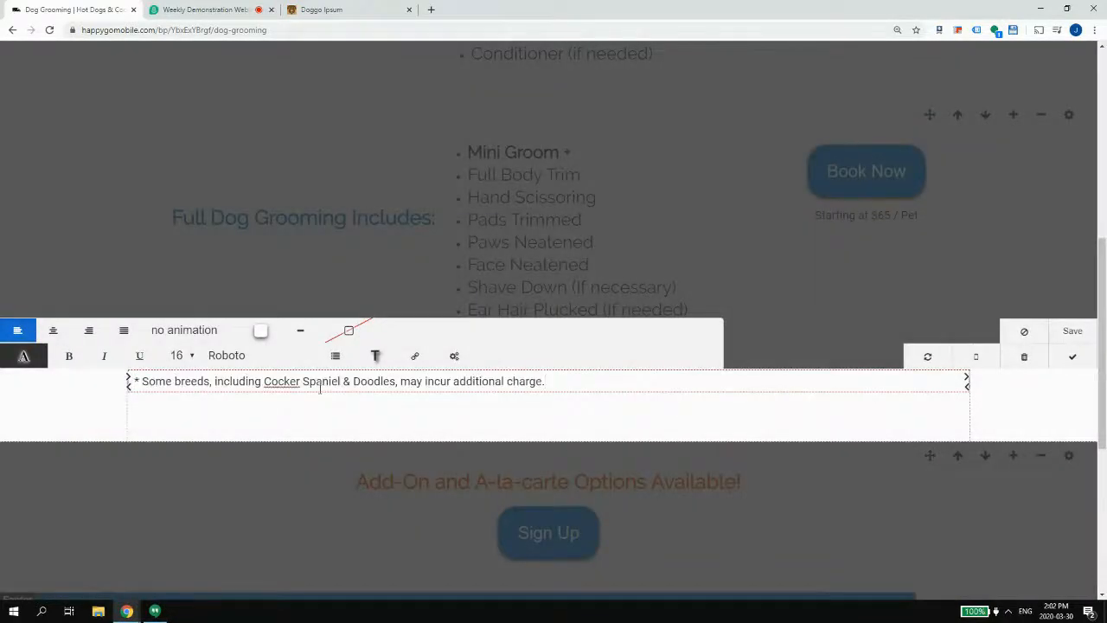
{"action": "left_click", "coordinate": [53, 330]}
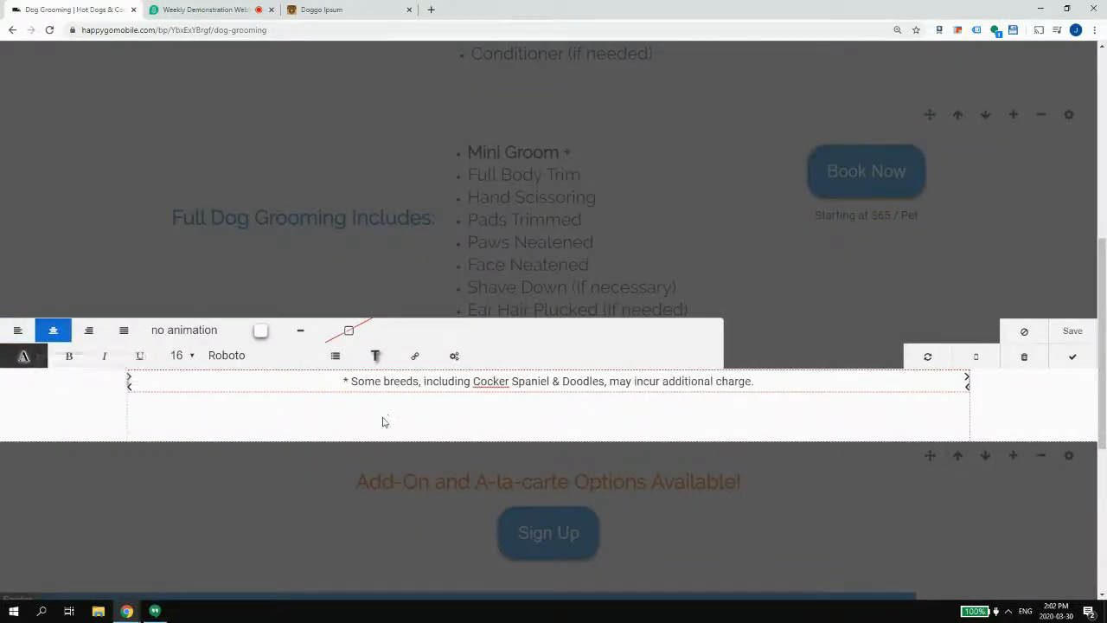
{"action": "left_click", "coordinate": [384, 421]}
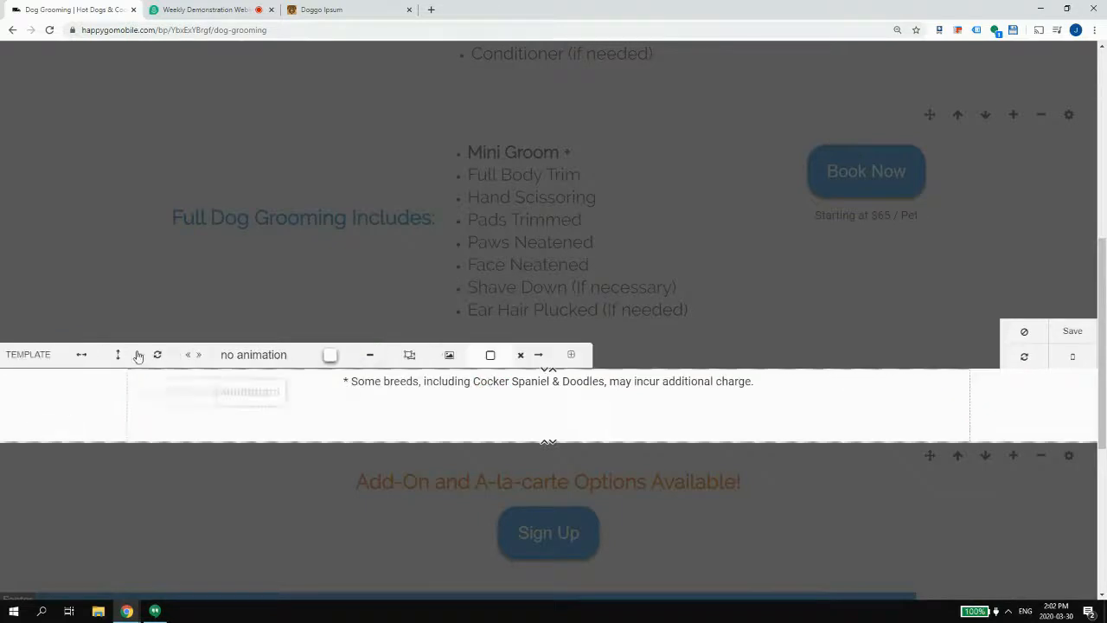
- Add vertical column padding to the note section, adjust its column padding in the mobile layout, and save
{"action": "left_click", "coordinate": [119, 358]}
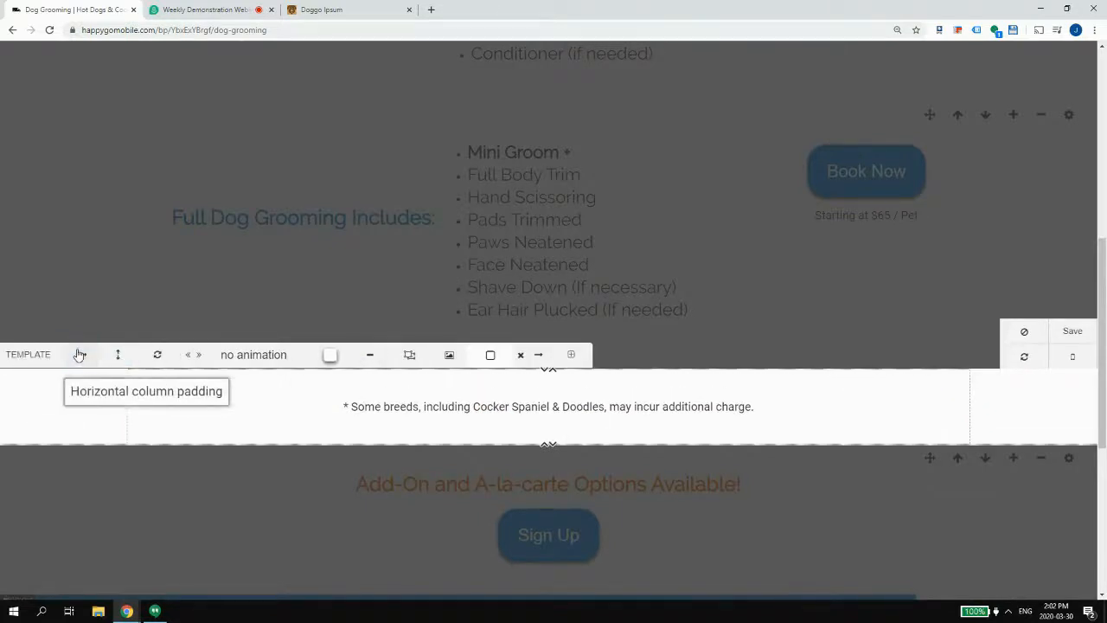
{"action": "left_click", "coordinate": [1078, 368]}
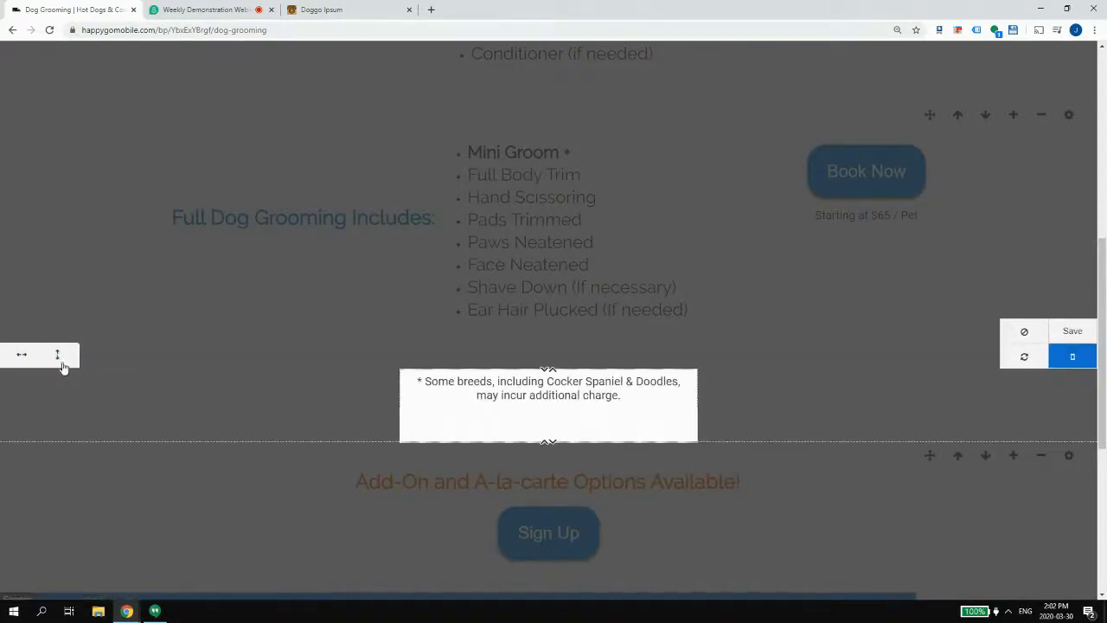
{"action": "left_click", "coordinate": [22, 355]}
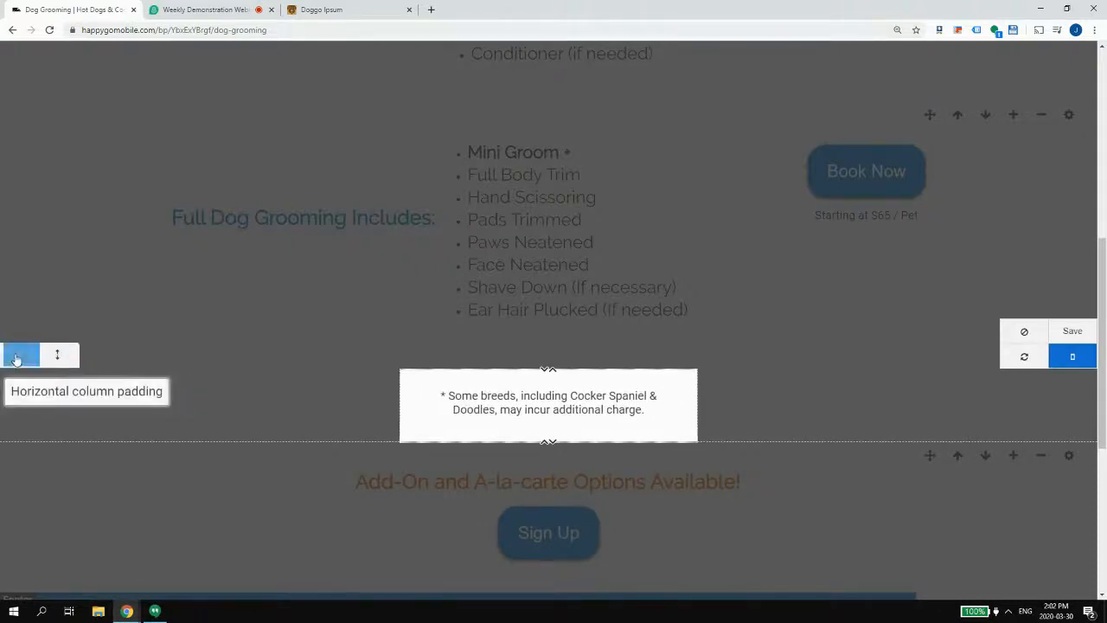
{"action": "left_click", "coordinate": [1072, 330]}
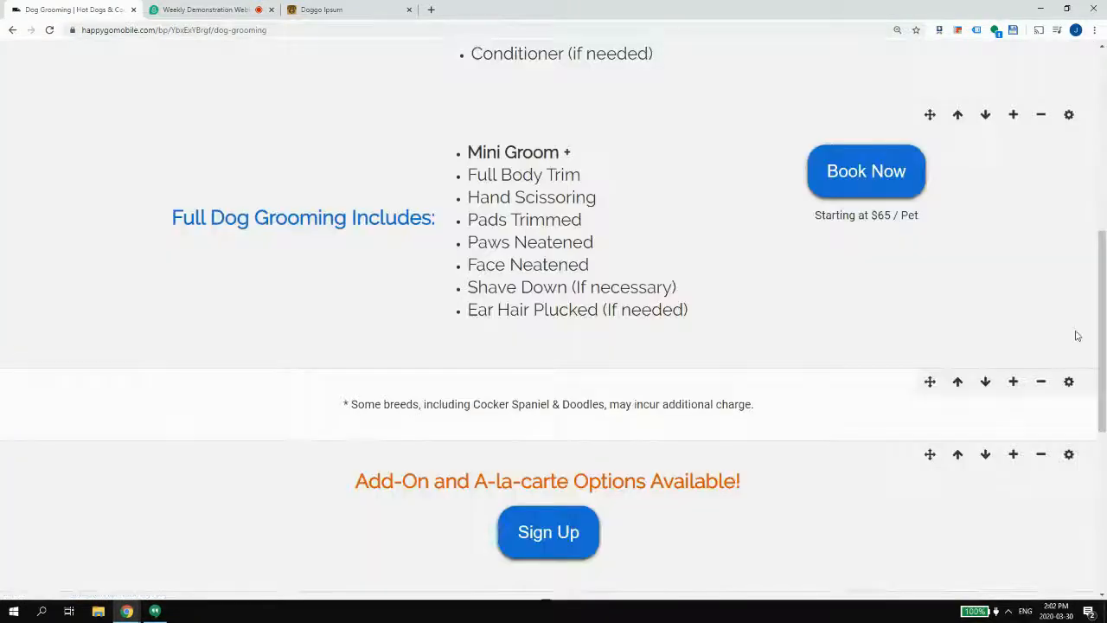
- Clear the background of the breed surcharge note section and save it
{"action": "scroll", "coordinate": [289, 421], "scroll_direction": "up", "scroll_amount": 1}
{"action": "scroll", "coordinate": [176, 459], "scroll_direction": "down", "scroll_amount": 1}
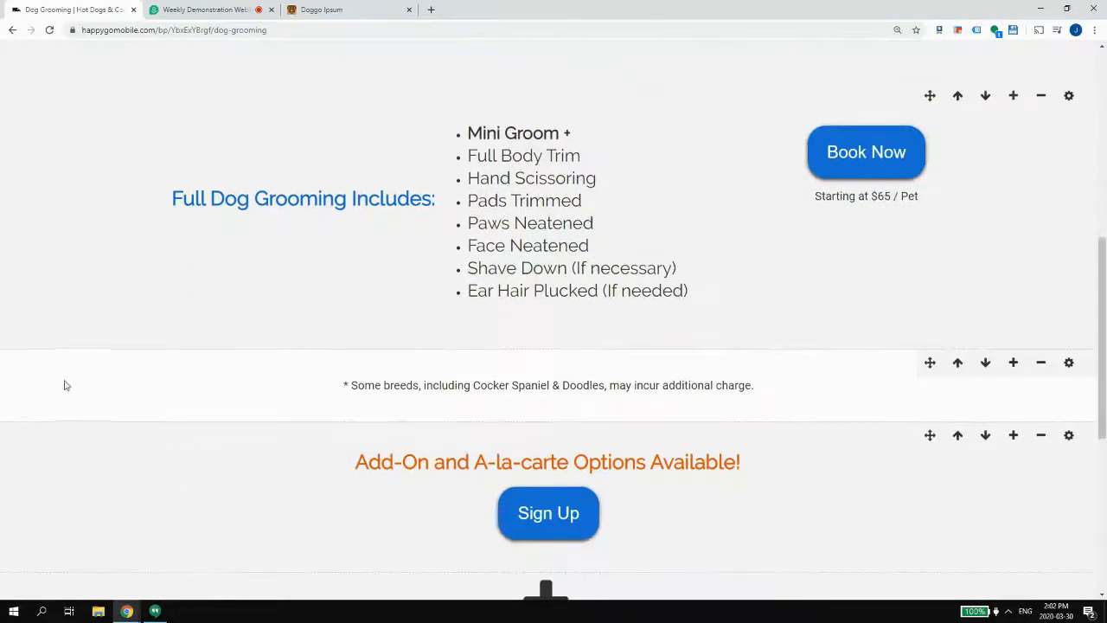
{"action": "left_click", "coordinate": [68, 382]}
{"action": "left_click", "coordinate": [520, 336]}
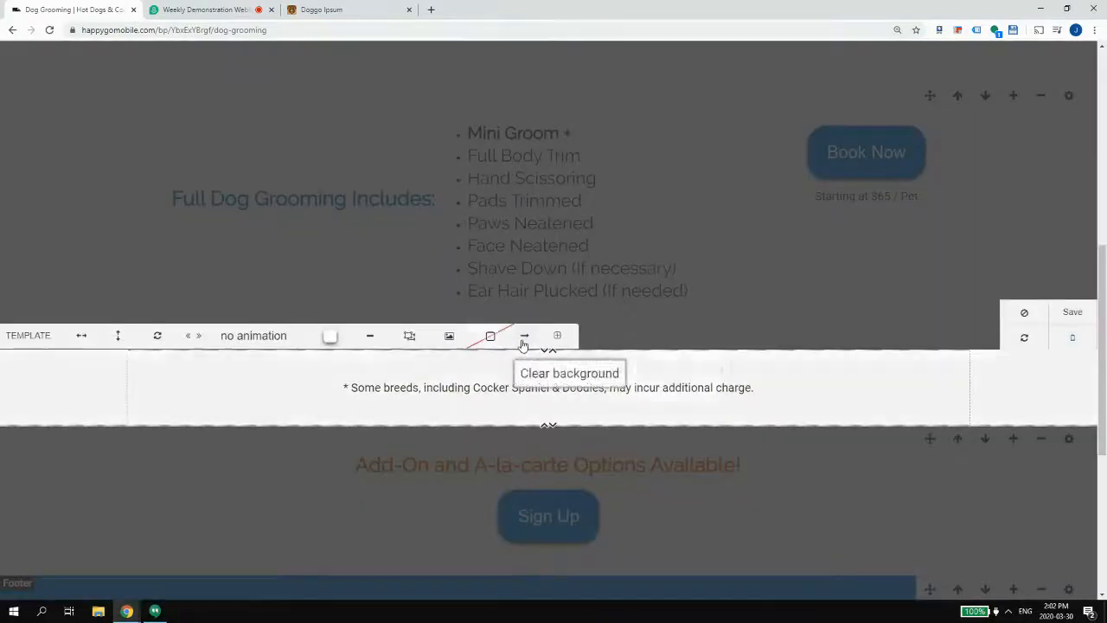
{"action": "left_click", "coordinate": [1075, 313]}
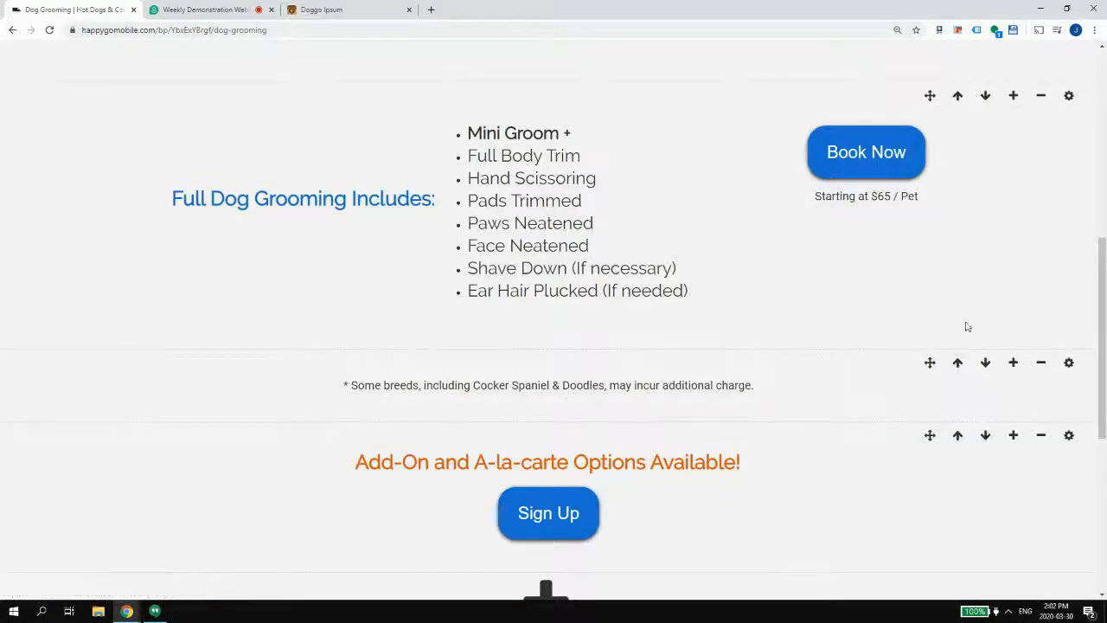
- Check the note's placement in page view, return to editing and open the iPhone X/XS mobile preview
{"action": "scroll", "coordinate": [1053, 187], "scroll_direction": "down", "scroll_amount": 10}
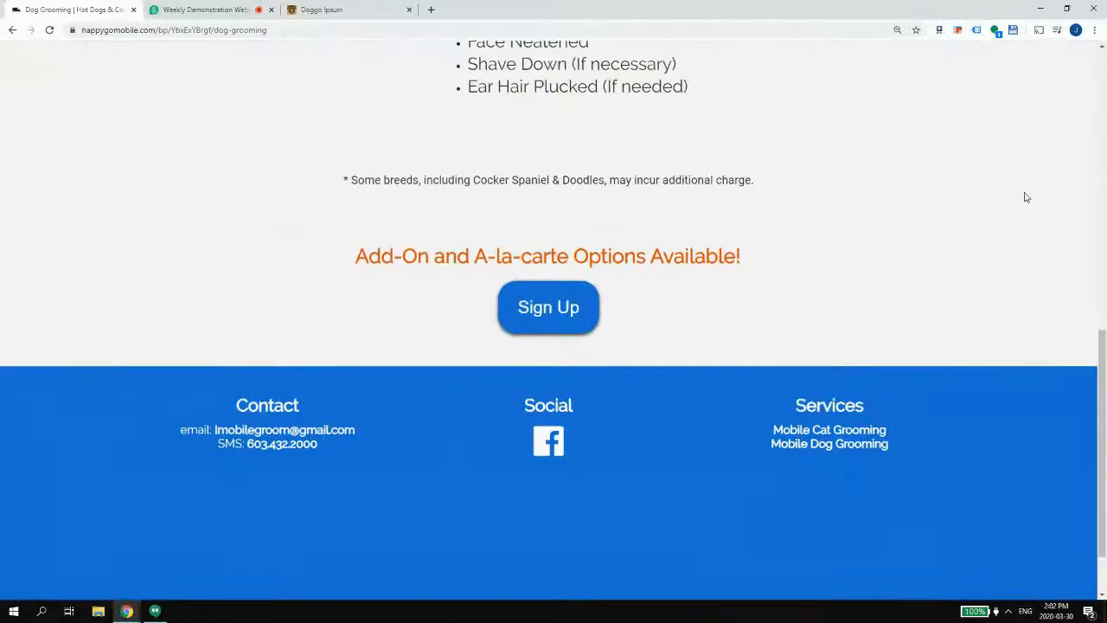
{"action": "scroll", "coordinate": [1025, 198], "scroll_direction": "up", "scroll_amount": 2}
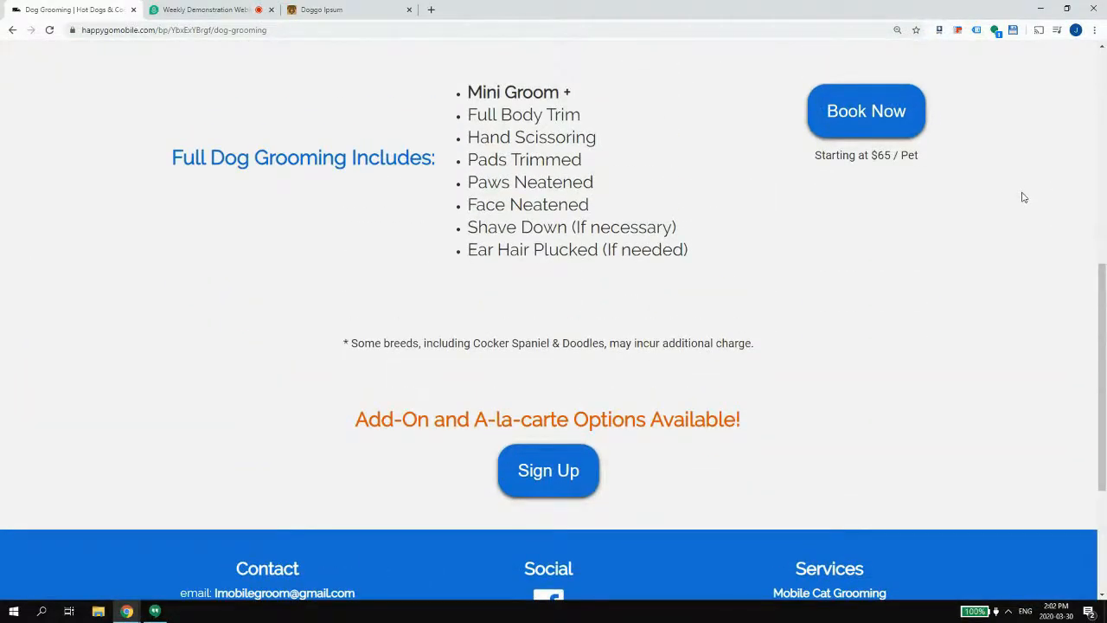
{"action": "scroll", "coordinate": [1020, 197], "scroll_direction": "up", "scroll_amount": 1}
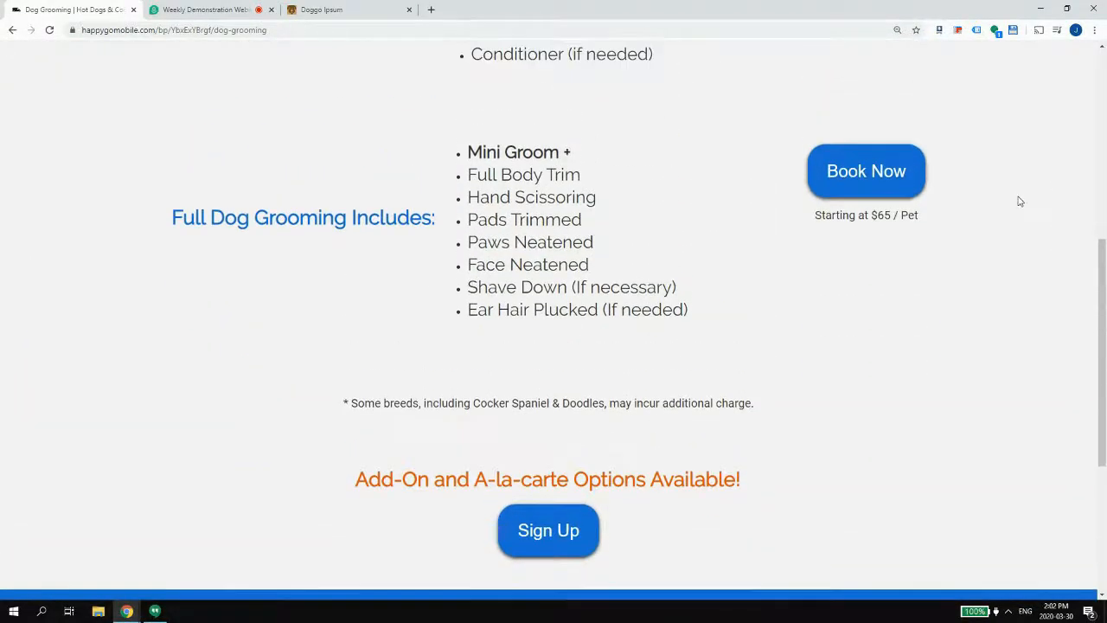
{"action": "scroll", "coordinate": [995, 194], "scroll_direction": "up", "scroll_amount": 5}
{"action": "left_click", "coordinate": [941, 63]}
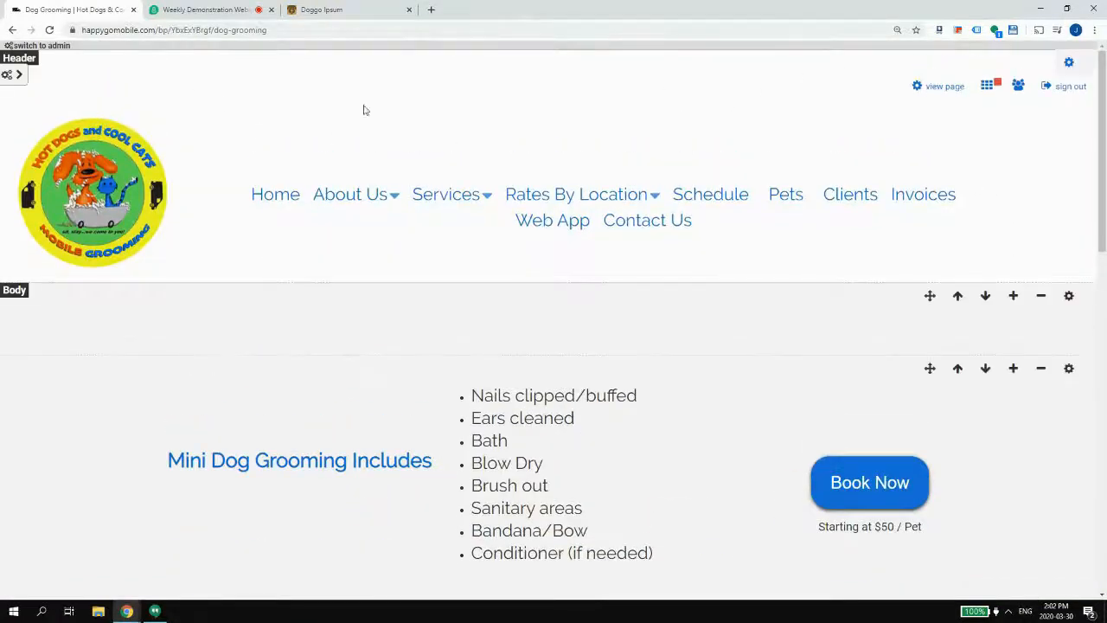
{"action": "left_click", "coordinate": [18, 75]}
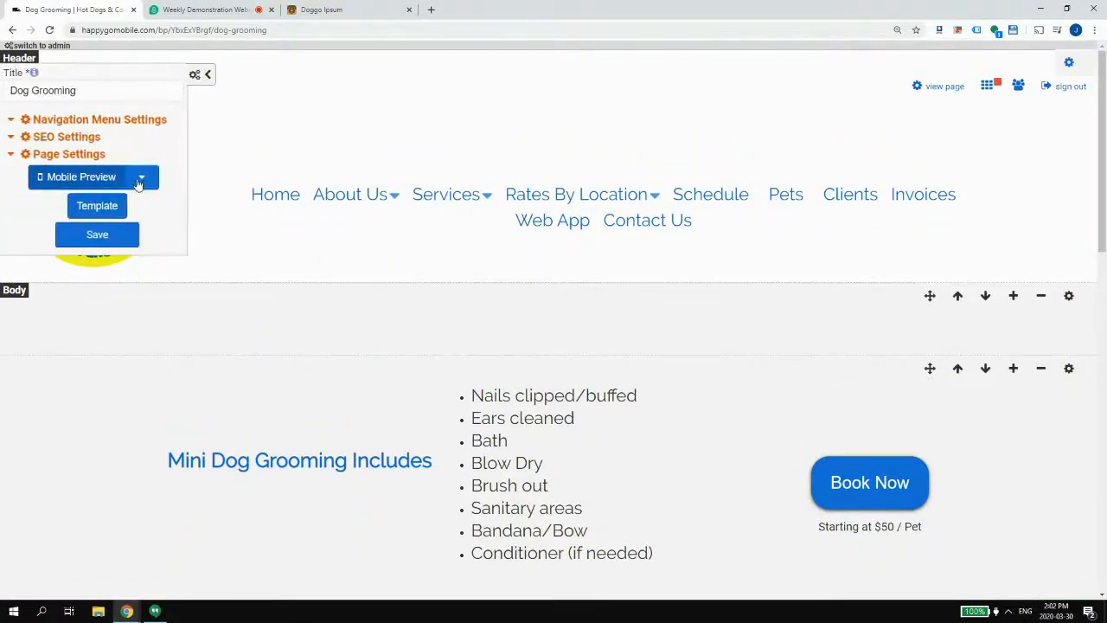
{"action": "left_click", "coordinate": [141, 176]}
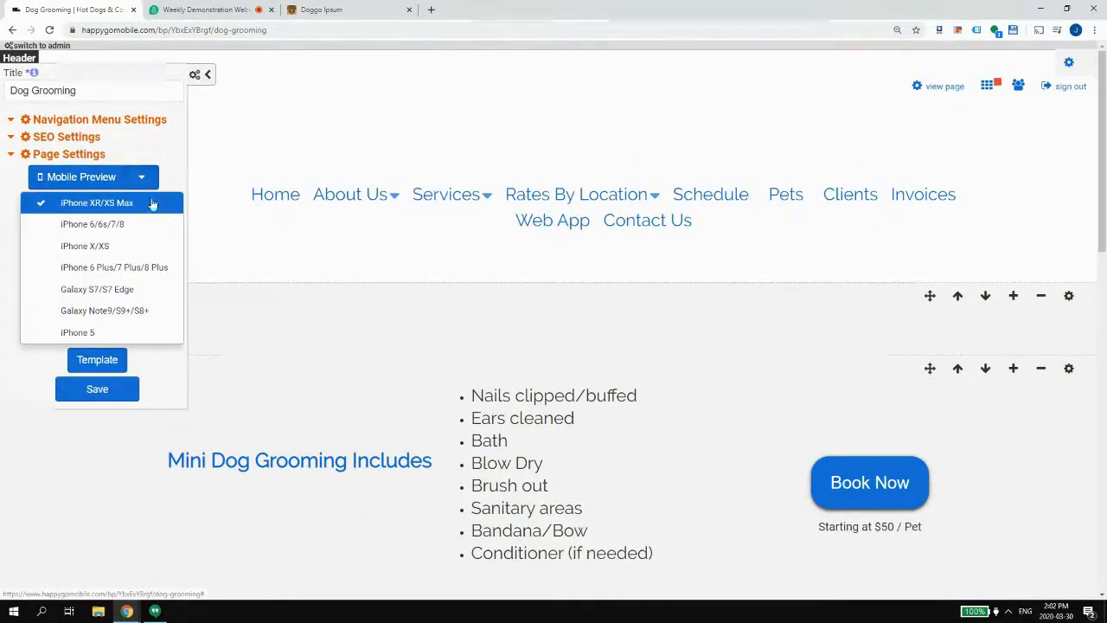
{"action": "left_click", "coordinate": [110, 245]}
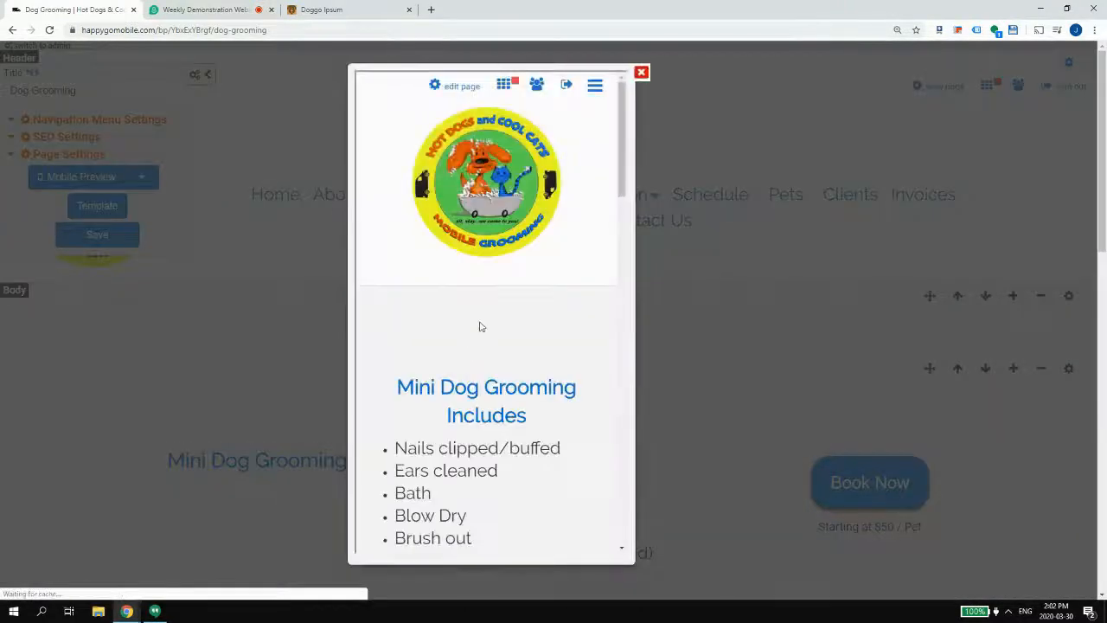
- Examine the grooming lists, booking buttons and surcharge note in the mobile preview, and close the preview
{"action": "scroll", "coordinate": [486, 320], "scroll_direction": "down", "scroll_amount": 1}
{"action": "scroll", "coordinate": [494, 310], "scroll_direction": "down", "scroll_amount": 10}
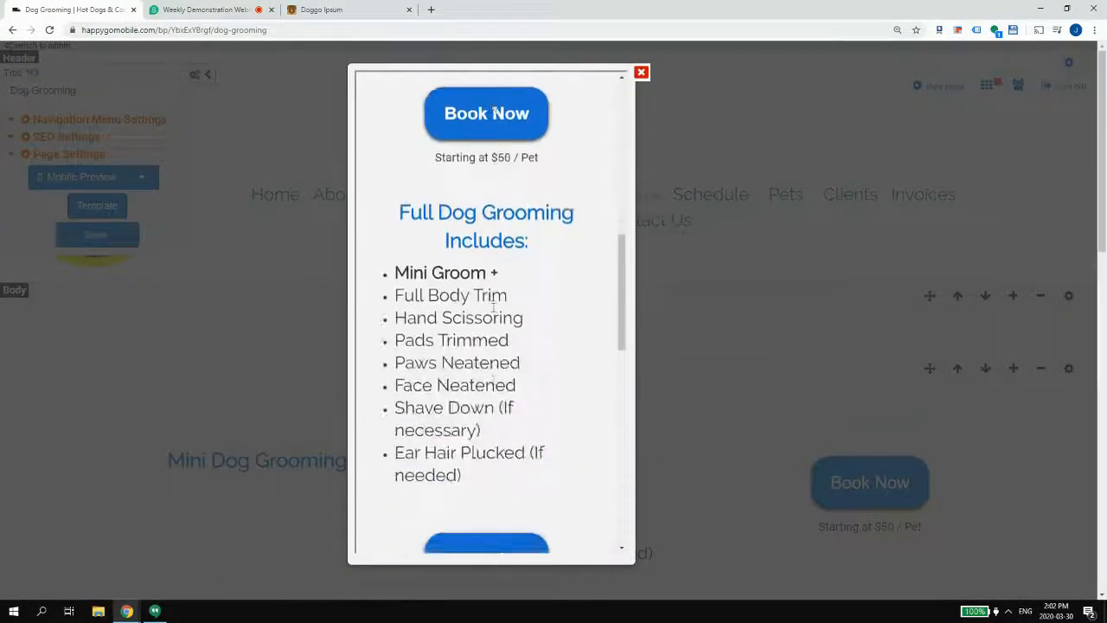
{"action": "scroll", "coordinate": [494, 310], "scroll_direction": "down", "scroll_amount": 5}
{"action": "scroll", "coordinate": [494, 310], "scroll_direction": "up", "scroll_amount": 10}
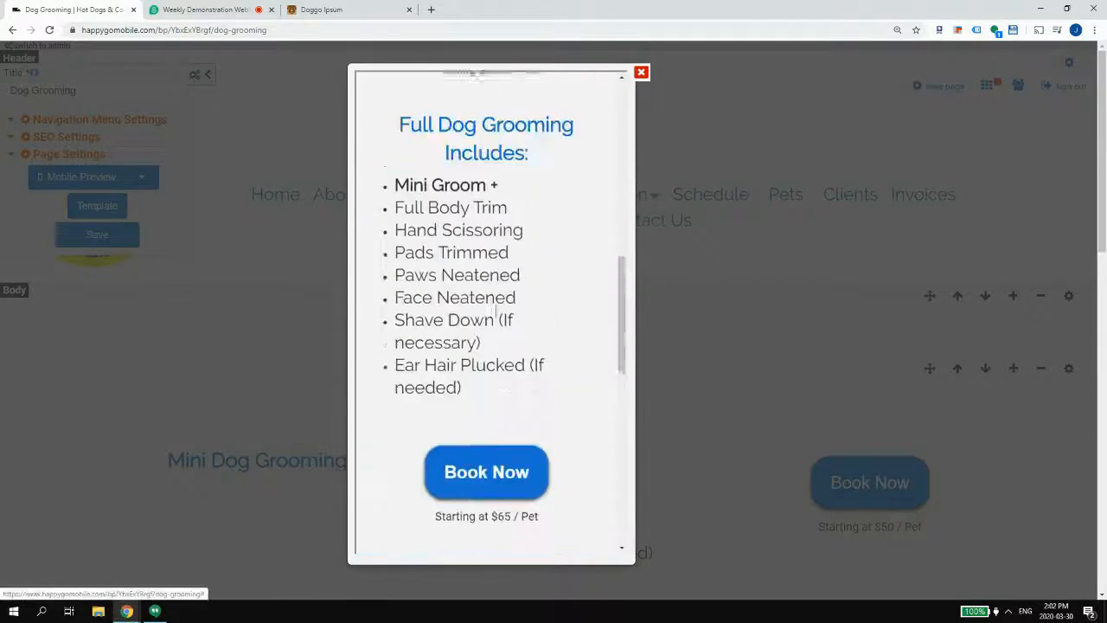
{"action": "scroll", "coordinate": [509, 372], "scroll_direction": "down", "scroll_amount": 1}
{"action": "scroll", "coordinate": [510, 338], "scroll_direction": "up", "scroll_amount": 3}
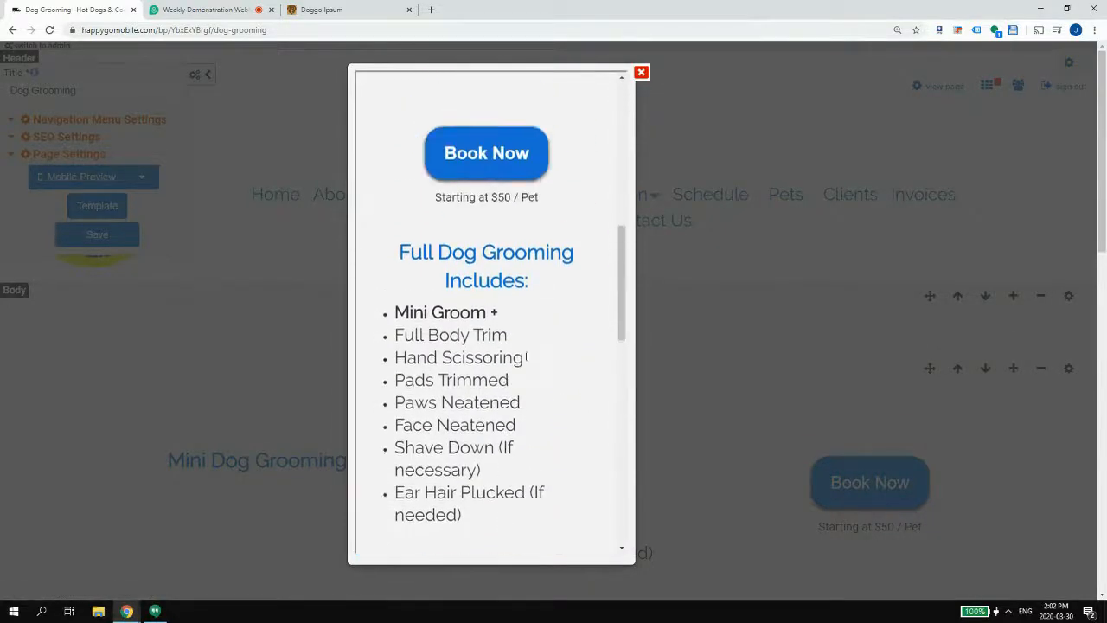
{"action": "scroll", "coordinate": [536, 314], "scroll_direction": "down", "scroll_amount": 4}
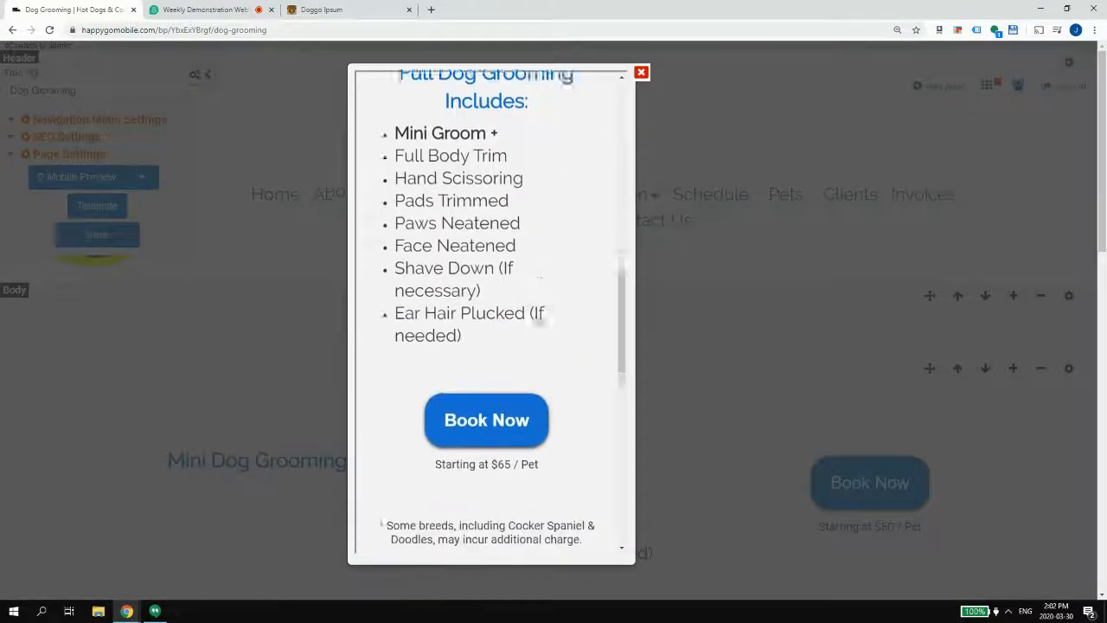
{"action": "left_click", "coordinate": [762, 305]}
- Open the Mini Dog Grooming section for editing in its mobile layout and reduce the vertical column padding
{"action": "left_click", "coordinate": [870, 420]}
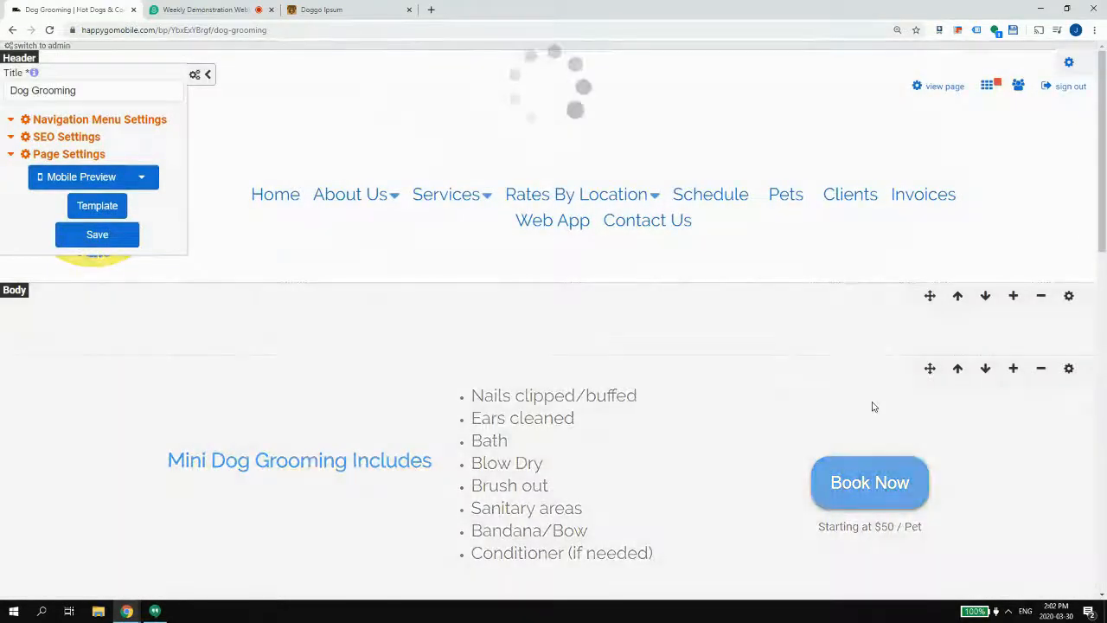
{"action": "left_click", "coordinate": [876, 427]}
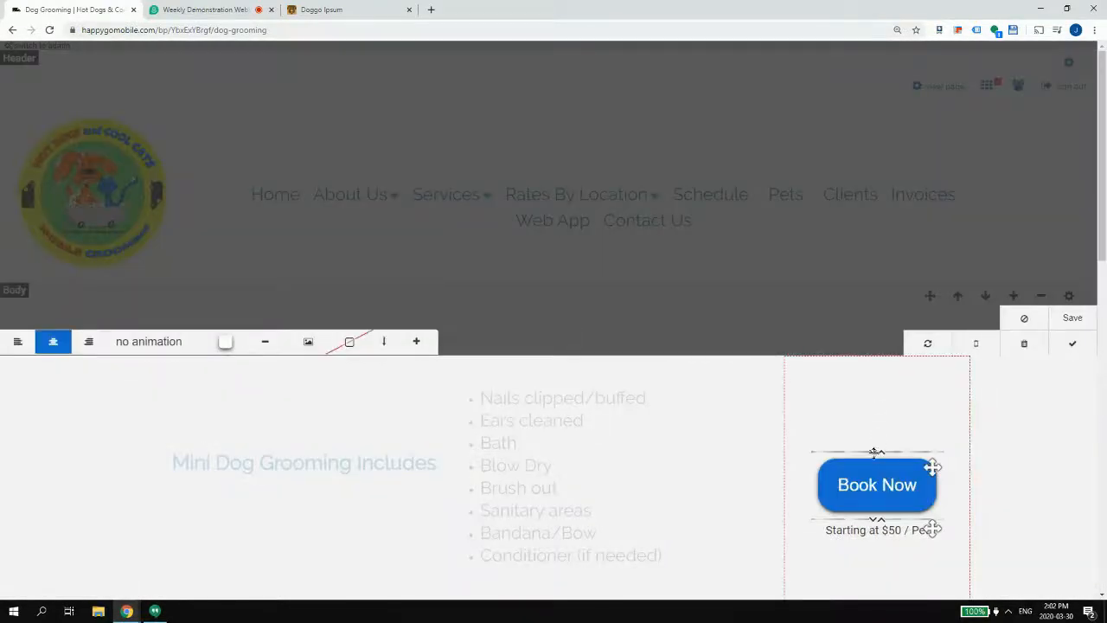
{"action": "left_click", "coordinate": [1025, 344]}
{"action": "left_click", "coordinate": [637, 141]}
{"action": "left_click", "coordinate": [974, 346]}
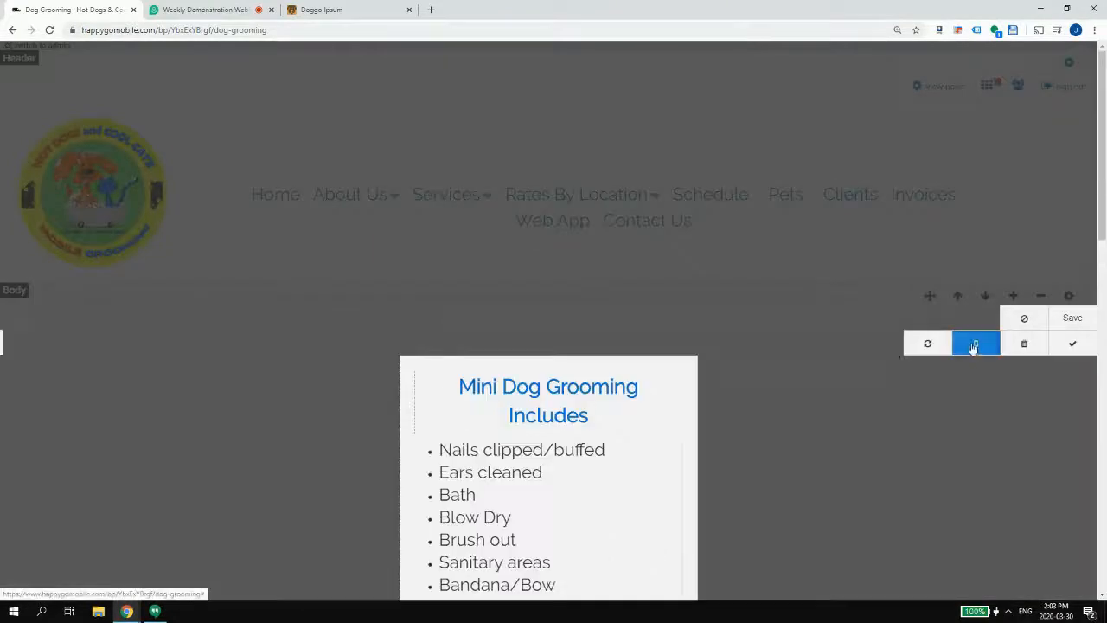
{"action": "scroll", "coordinate": [667, 459], "scroll_direction": "down", "scroll_amount": 5}
{"action": "scroll", "coordinate": [670, 294], "scroll_direction": "up", "scroll_amount": 1}
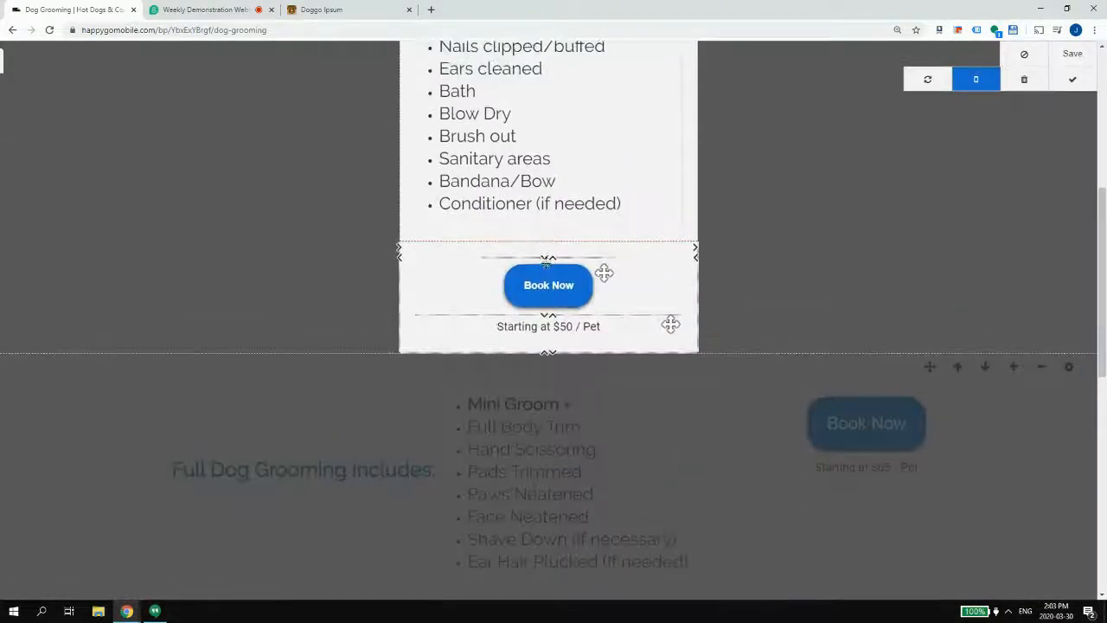
{"action": "left_click", "coordinate": [545, 206]}
{"action": "left_click", "coordinate": [596, 240]}
{"action": "scroll", "coordinate": [568, 211], "scroll_direction": "up", "scroll_amount": 2}
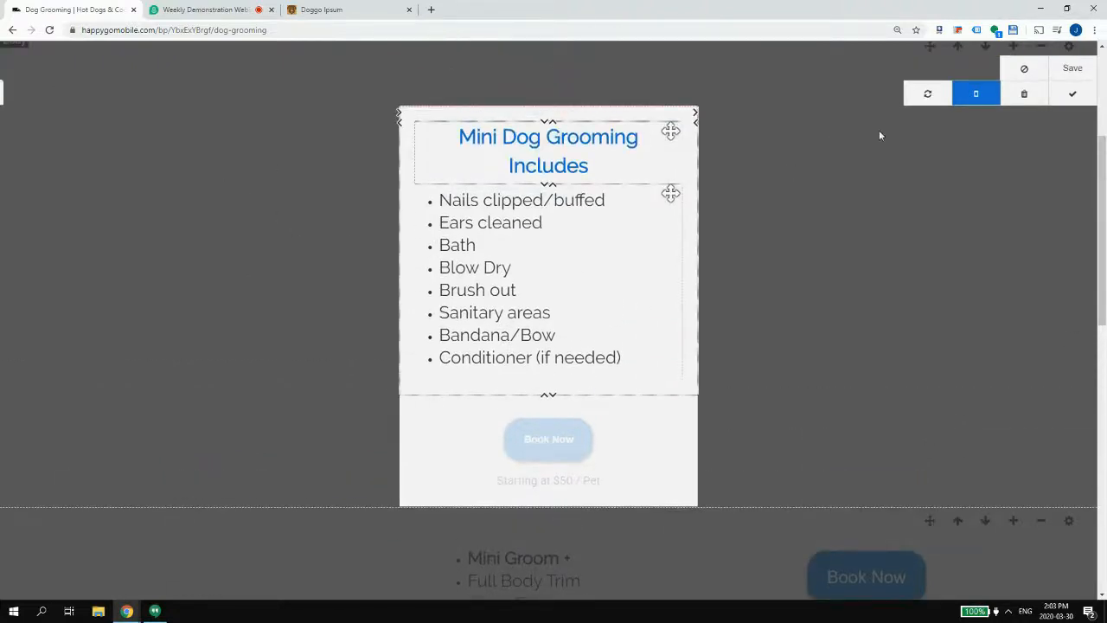
{"action": "left_click", "coordinate": [1075, 95]}
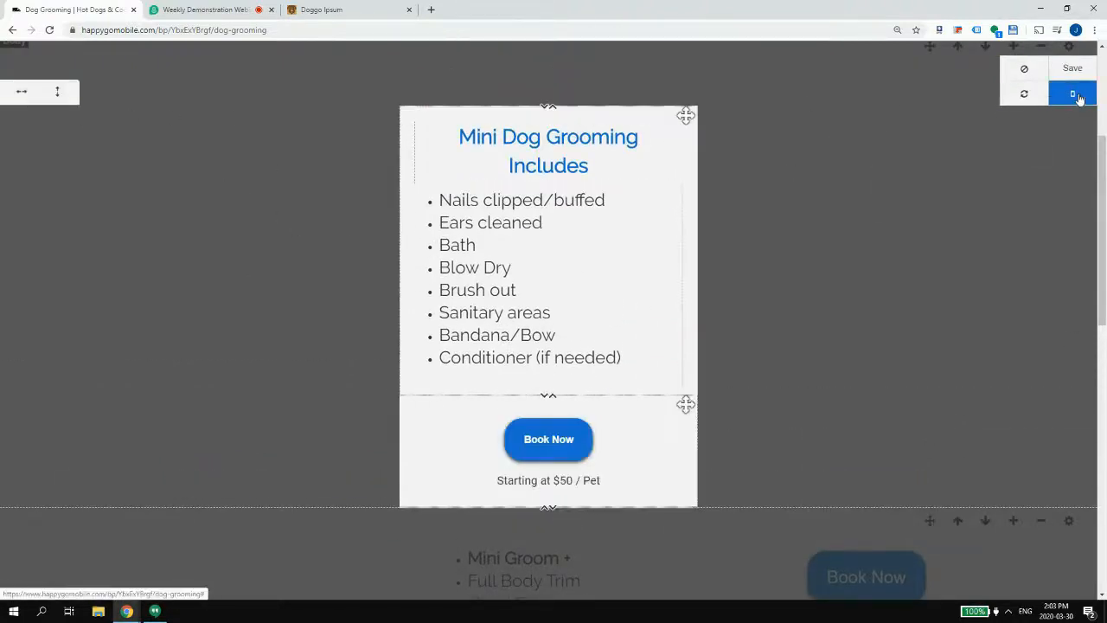
{"action": "left_click", "coordinate": [58, 95]}
{"action": "left_click", "coordinate": [60, 97]}
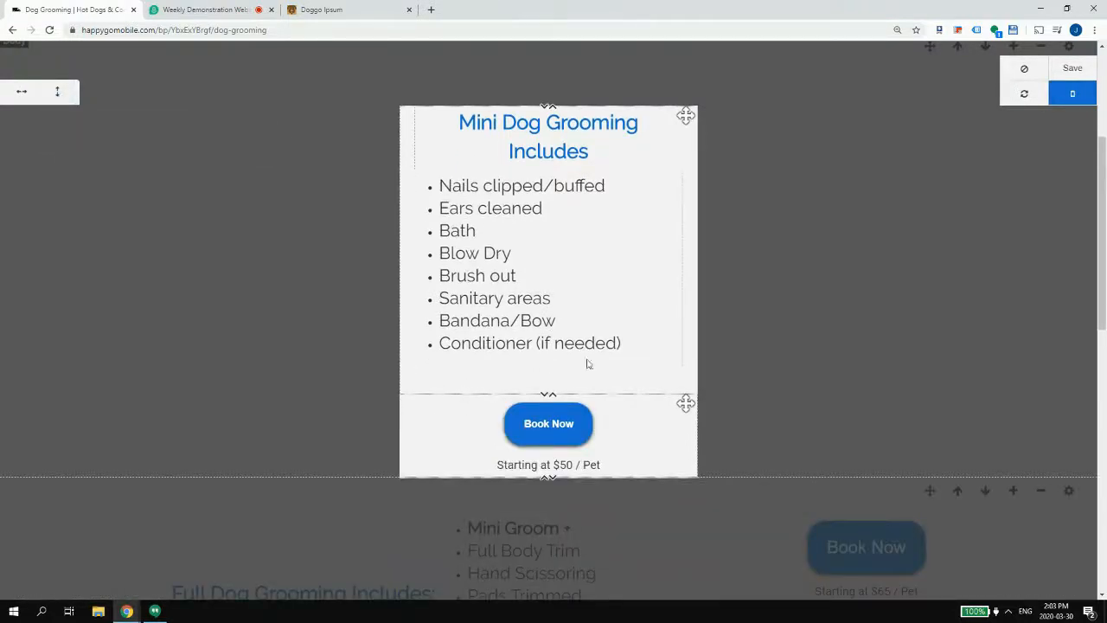
- Reduce the space below the Mini Dog Grooming list in the mobile layout, return to the desktop layout and save the section
{"action": "left_click", "coordinate": [696, 346]}
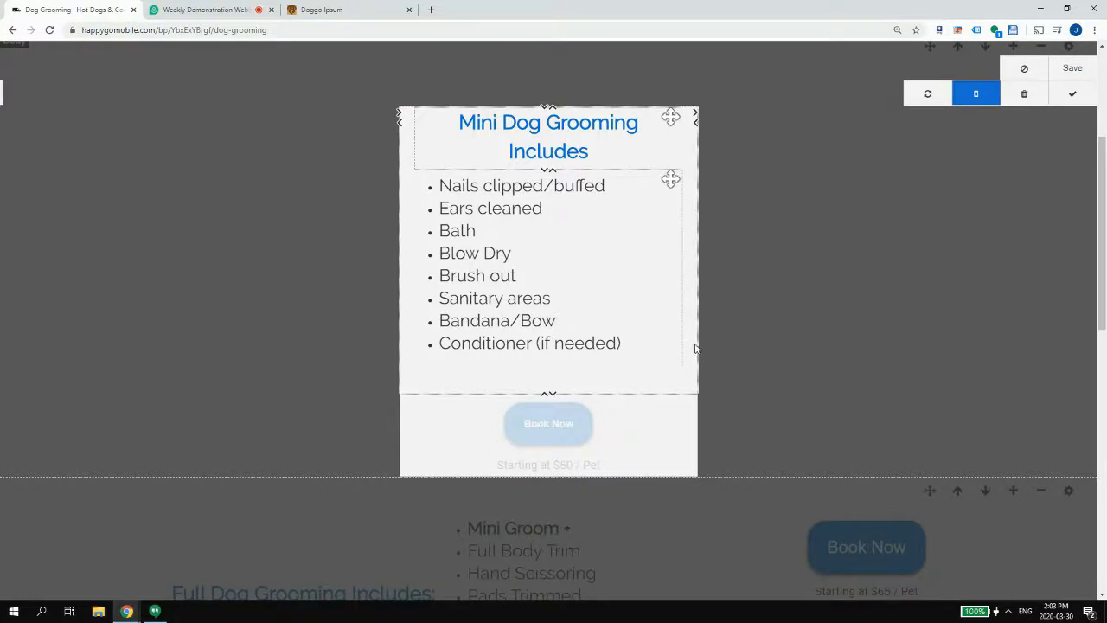
{"action": "left_click_drag", "start_coordinate": [554, 394], "coordinate": [553, 356]}
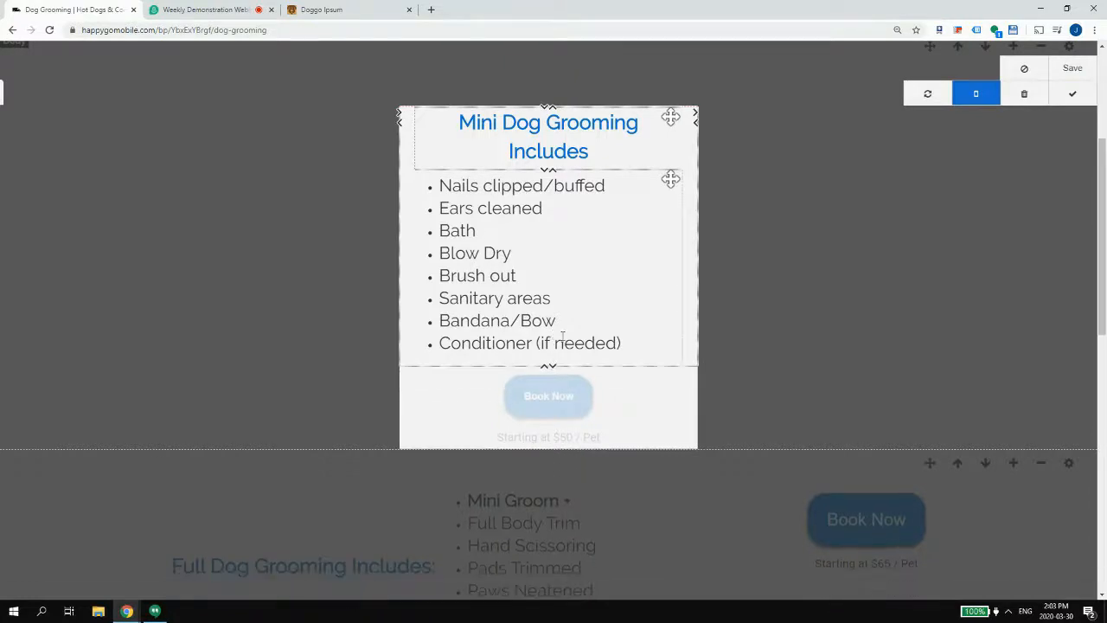
{"action": "left_click", "coordinate": [1070, 95]}
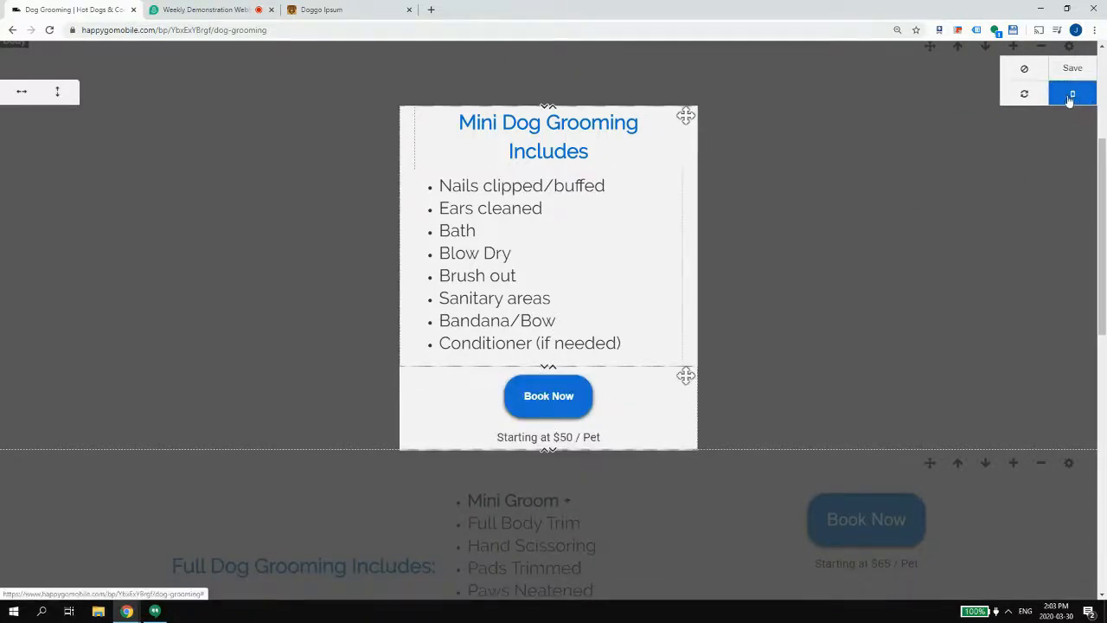
{"action": "left_click", "coordinate": [1071, 96]}
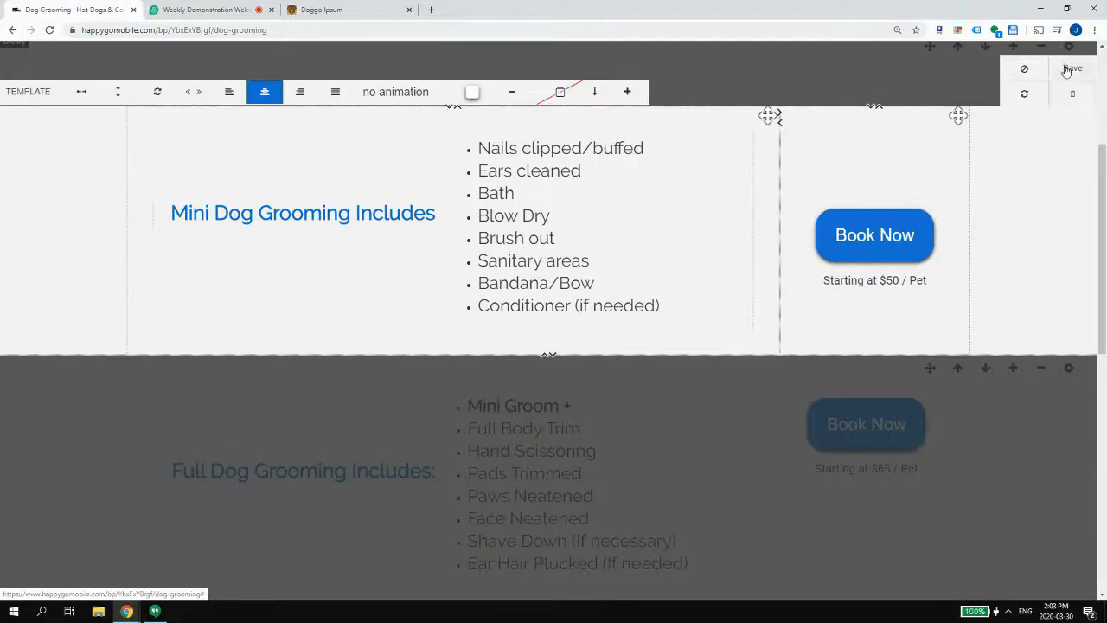
{"action": "left_click", "coordinate": [1070, 70]}
- Check the spacing around the mini grooming Book Now button in the iPhone 6 Plus/7 Plus/8 Plus mobile preview, and close it
{"action": "scroll", "coordinate": [813, 243], "scroll_direction": "up", "scroll_amount": 3}
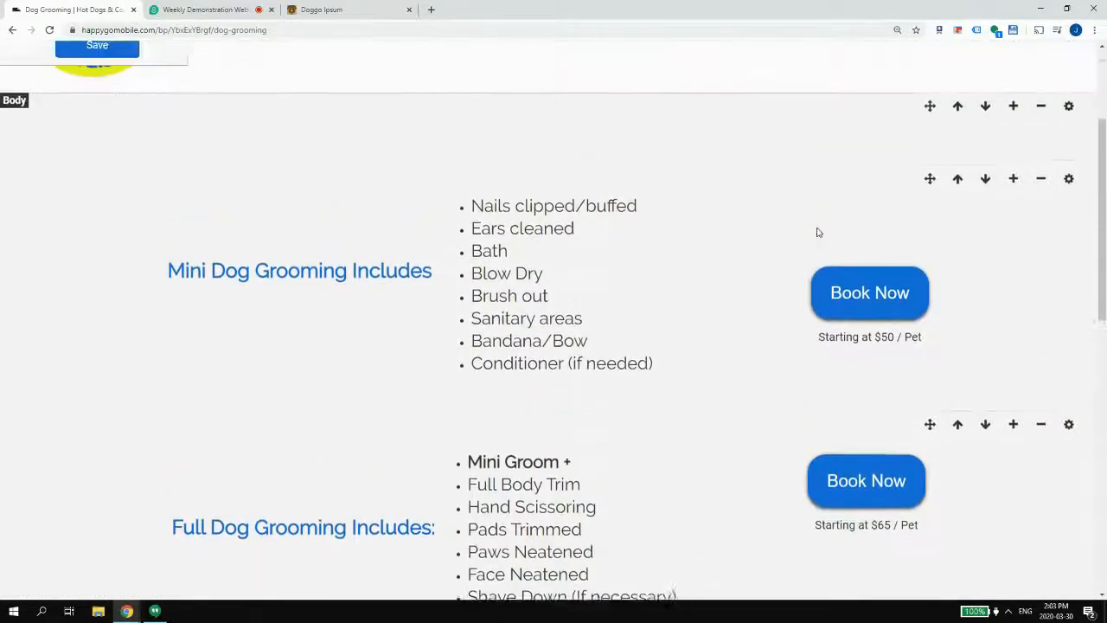
{"action": "left_click", "coordinate": [141, 176]}
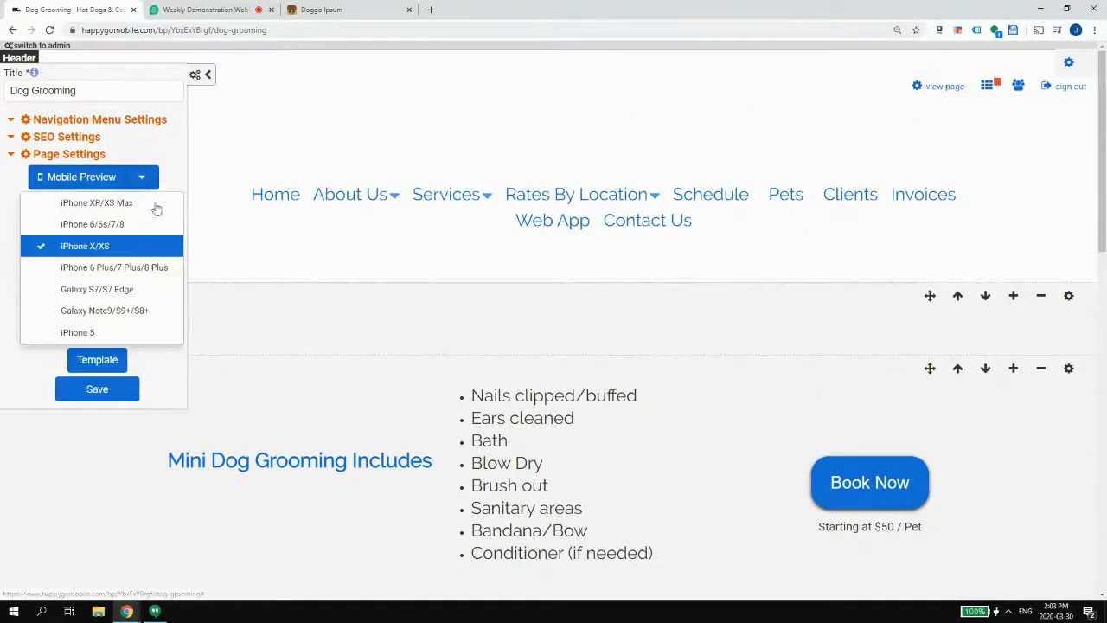
{"action": "left_click", "coordinate": [119, 267]}
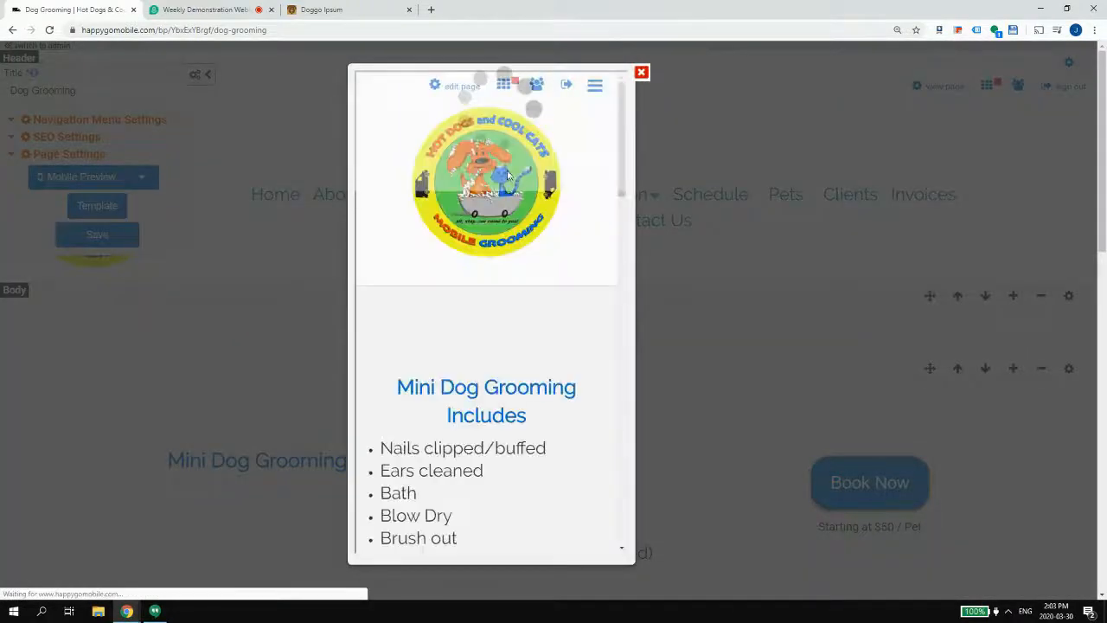
{"action": "scroll", "coordinate": [581, 290], "scroll_direction": "down", "scroll_amount": 5}
{"action": "scroll", "coordinate": [580, 288], "scroll_direction": "down", "scroll_amount": 6}
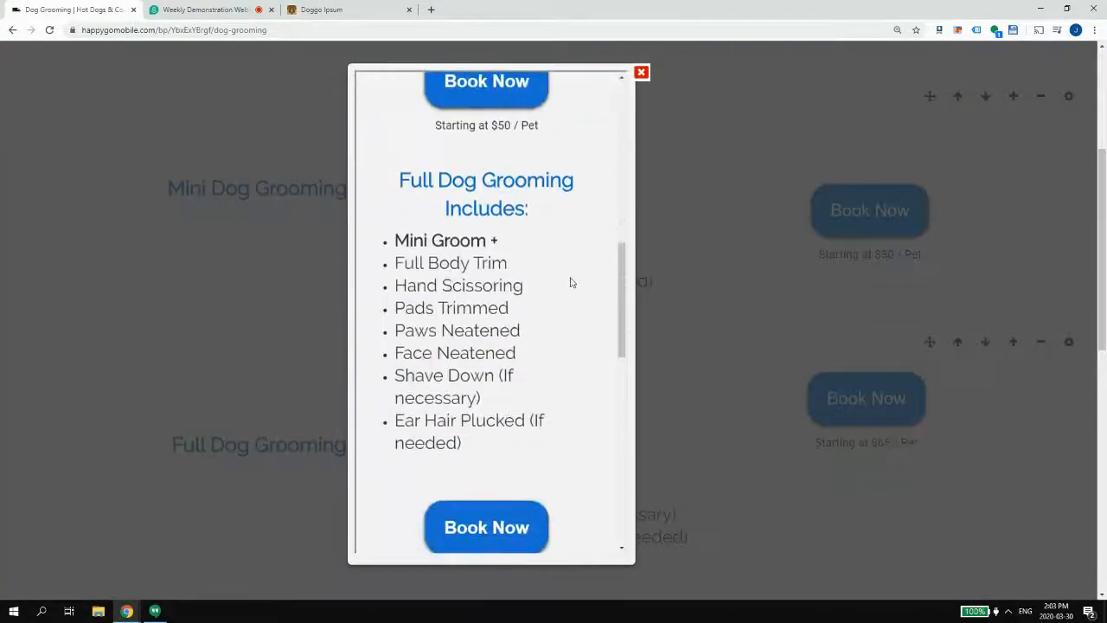
{"action": "scroll", "coordinate": [567, 268], "scroll_direction": "up", "scroll_amount": 4}
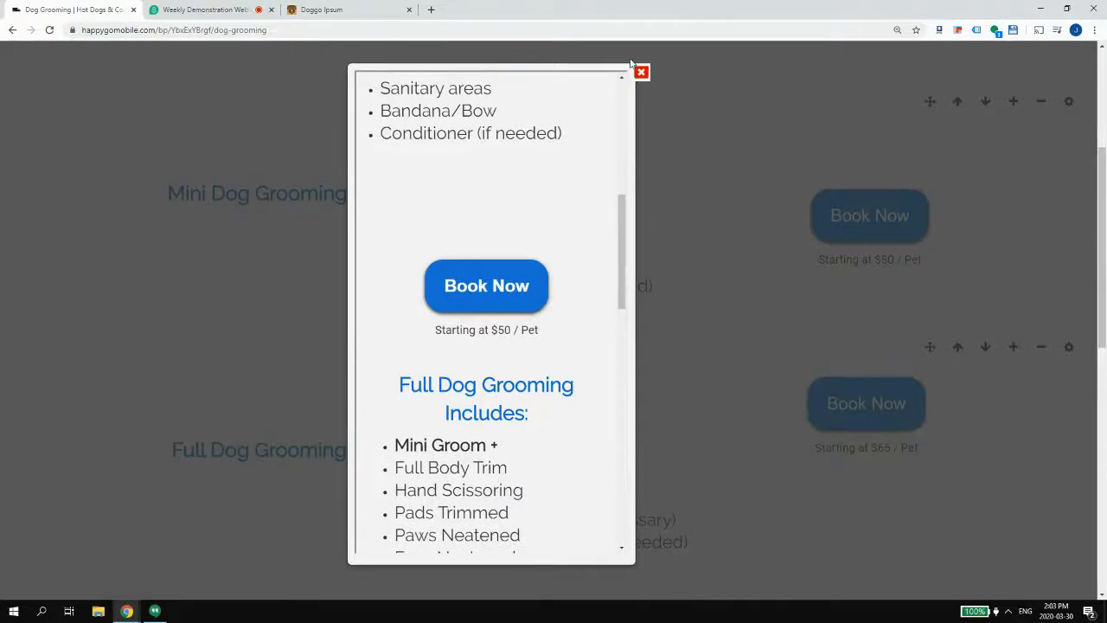
{"action": "left_click", "coordinate": [641, 72]}
- Reload the Dog Grooming page in page view, return to editing and recheck the Mini Dog Grooming spacing in the mobile preview
{"action": "scroll", "coordinate": [865, 190], "scroll_direction": "up", "scroll_amount": 3}
{"action": "left_click", "coordinate": [942, 87]}
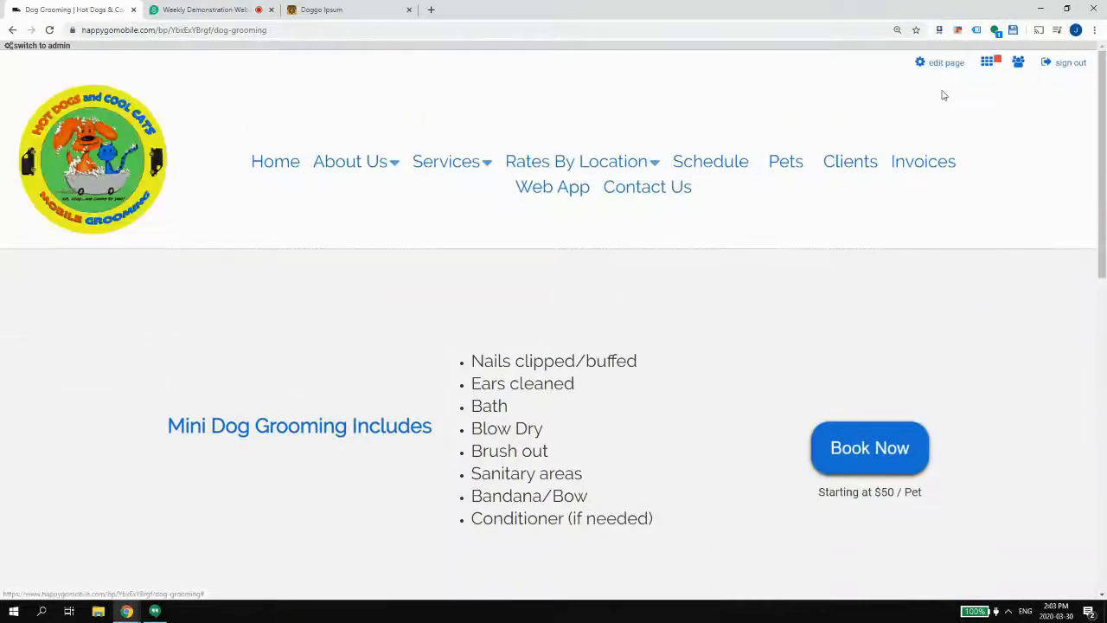
{"action": "left_click", "coordinate": [50, 32]}
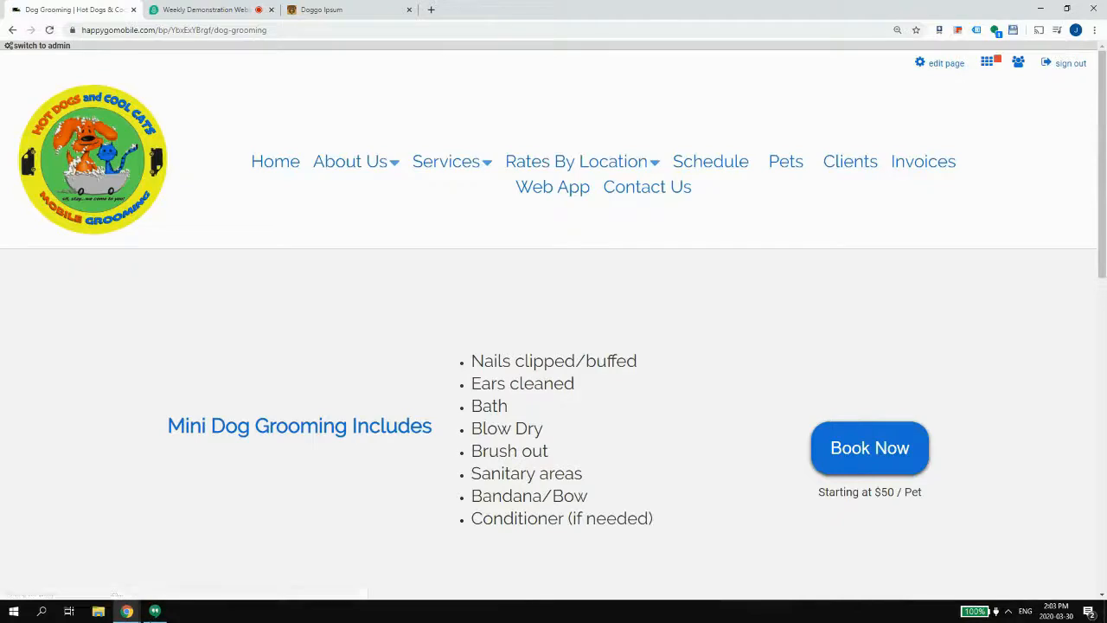
{"action": "left_click", "coordinate": [944, 64]}
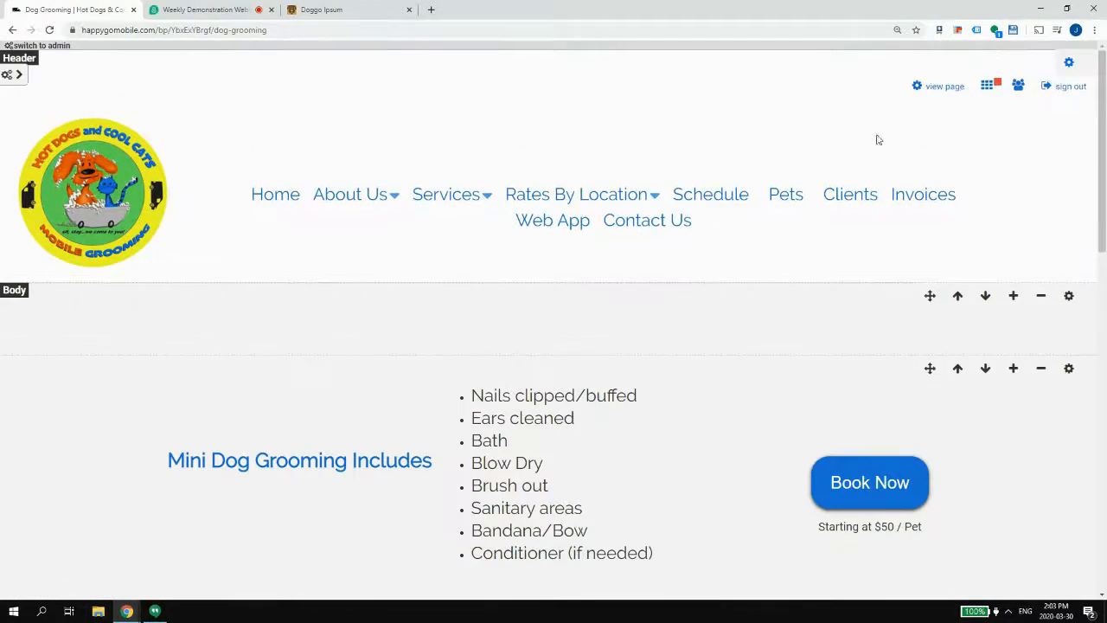
{"action": "left_click", "coordinate": [19, 76]}
{"action": "left_click", "coordinate": [82, 176]}
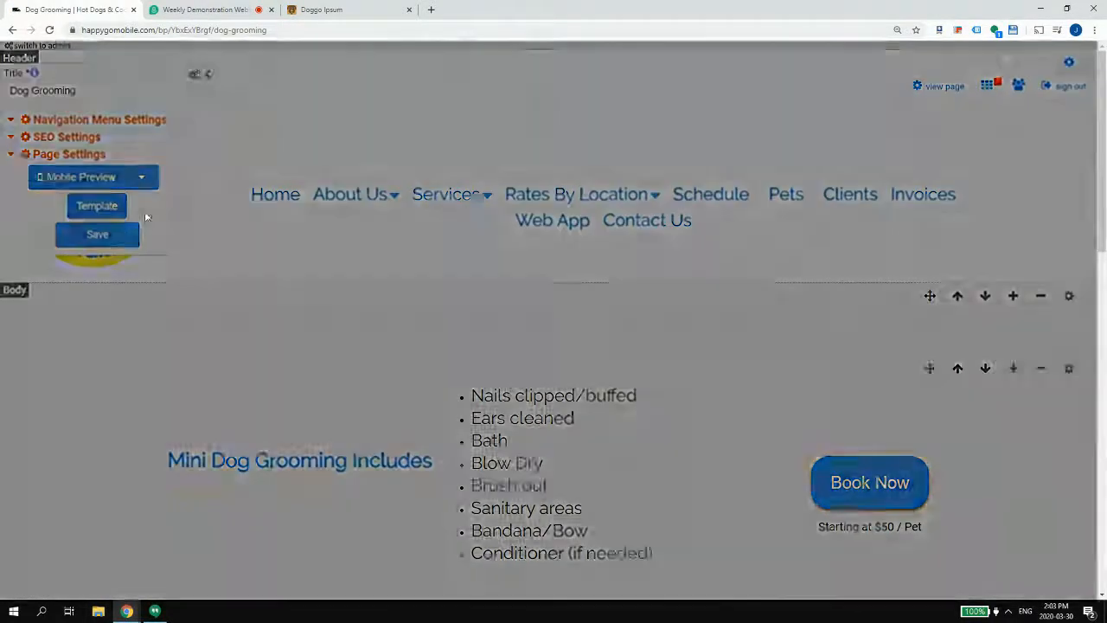
{"action": "scroll", "coordinate": [511, 305], "scroll_direction": "down", "scroll_amount": 5}
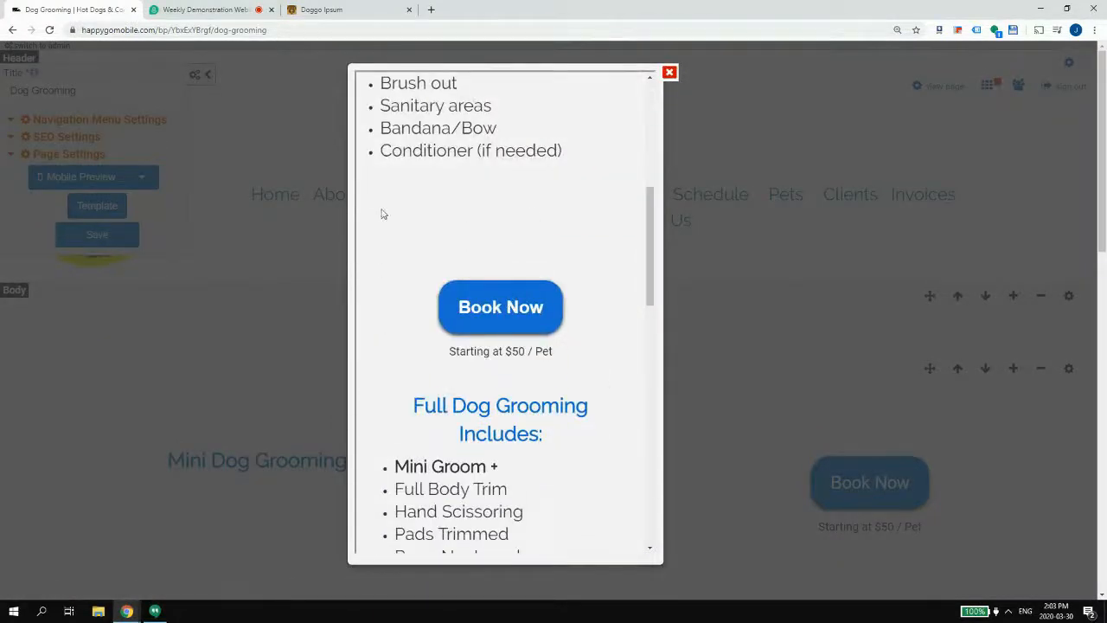
{"action": "left_click", "coordinate": [669, 73]}
- Adjust the space above the Mini Dog Grooming section's Book Now button so it sits about mid-column, and save the section
{"action": "scroll", "coordinate": [946, 375], "scroll_direction": "down", "scroll_amount": 2}
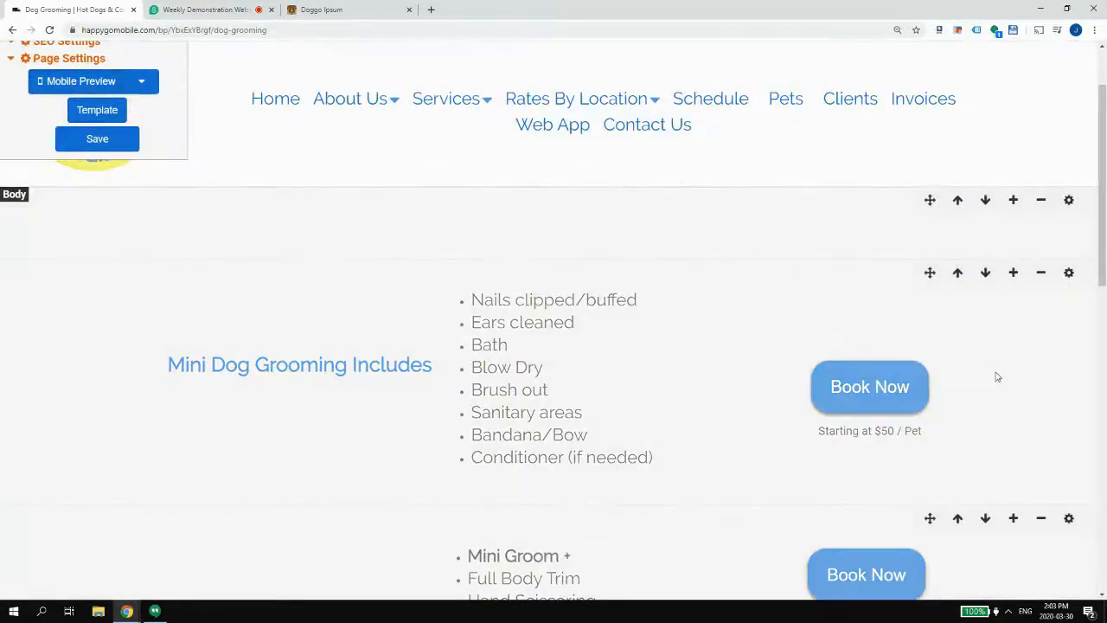
{"action": "left_click", "coordinate": [996, 375]}
{"action": "left_click_drag", "start_coordinate": [875, 354], "coordinate": [891, 251]}
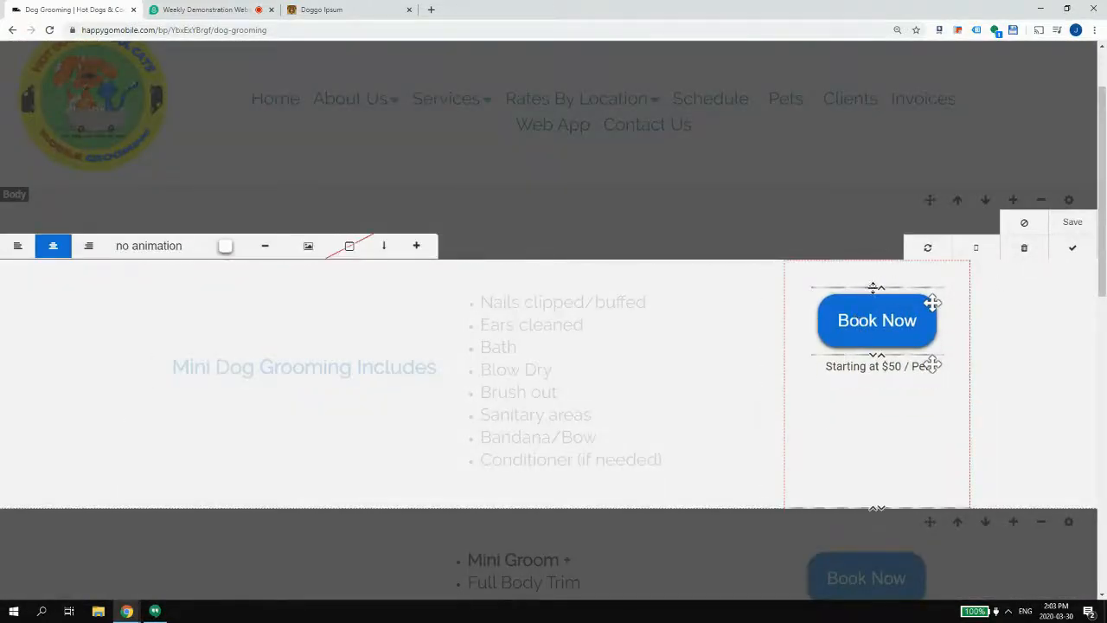
{"action": "left_click_drag", "start_coordinate": [874, 288], "coordinate": [875, 351]}
{"action": "left_click", "coordinate": [1072, 247]}
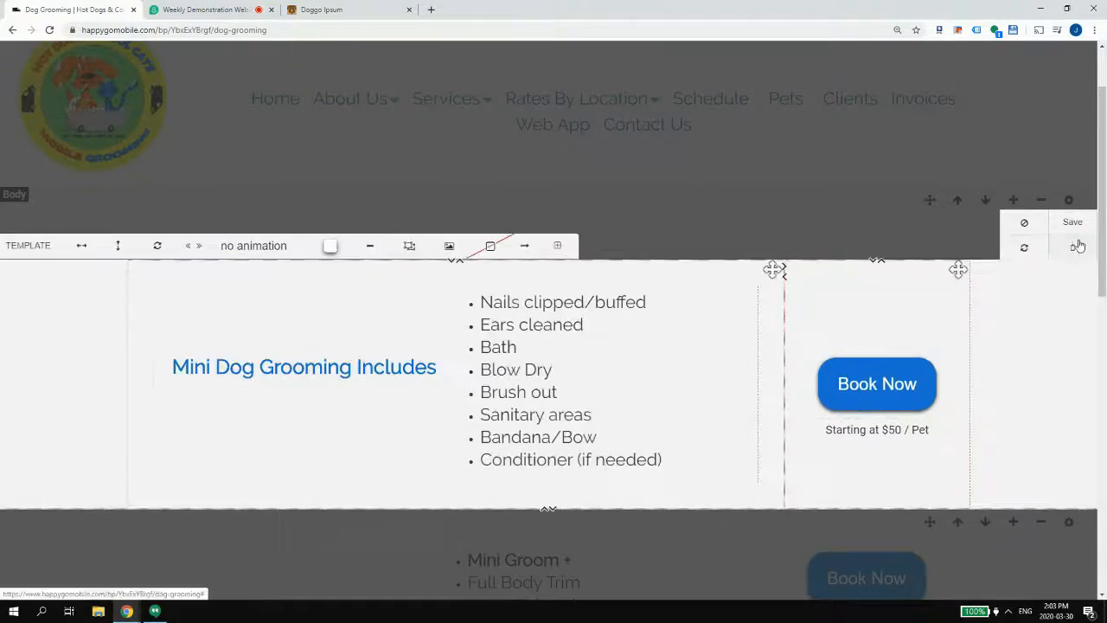
- Look over the grooming sections, go to the Home page and open it for editing at the town maps
{"action": "scroll", "coordinate": [477, 292], "scroll_direction": "down", "scroll_amount": 8}
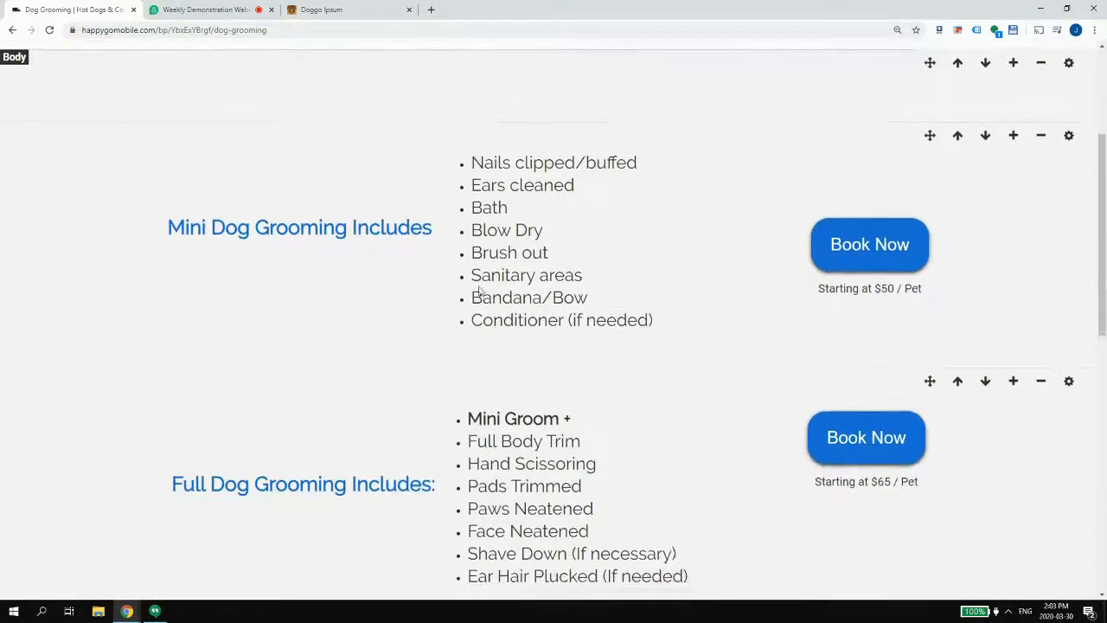
{"action": "scroll", "coordinate": [550, 255], "scroll_direction": "up", "scroll_amount": 8}
{"action": "scroll", "coordinate": [550, 255], "scroll_direction": "up", "scroll_amount": 5}
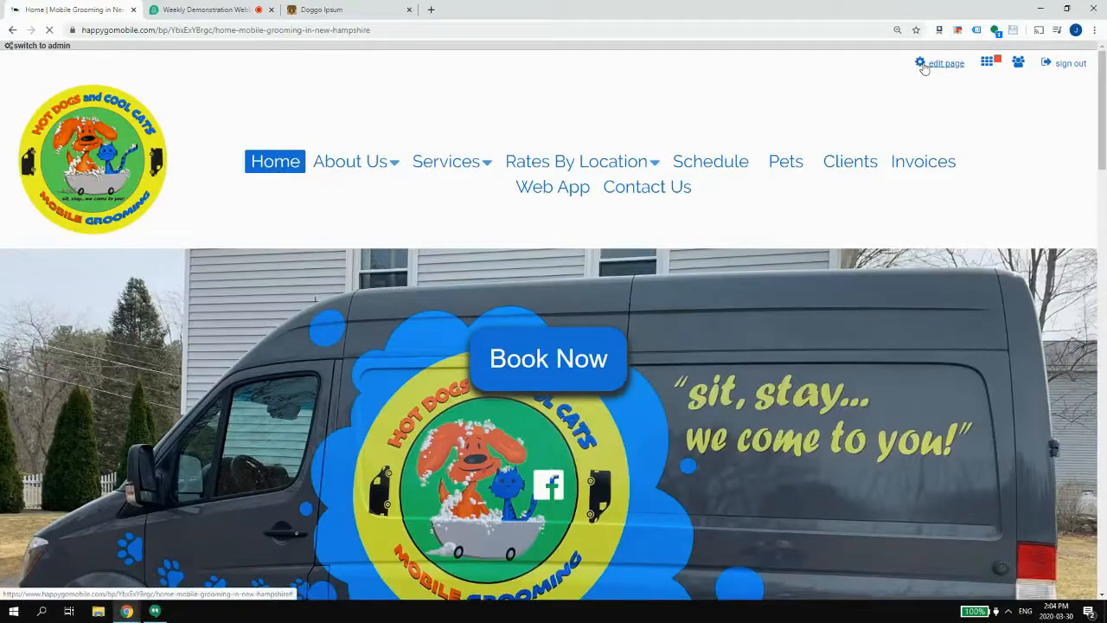
{"action": "scroll", "coordinate": [904, 143], "scroll_direction": "down", "scroll_amount": 15}
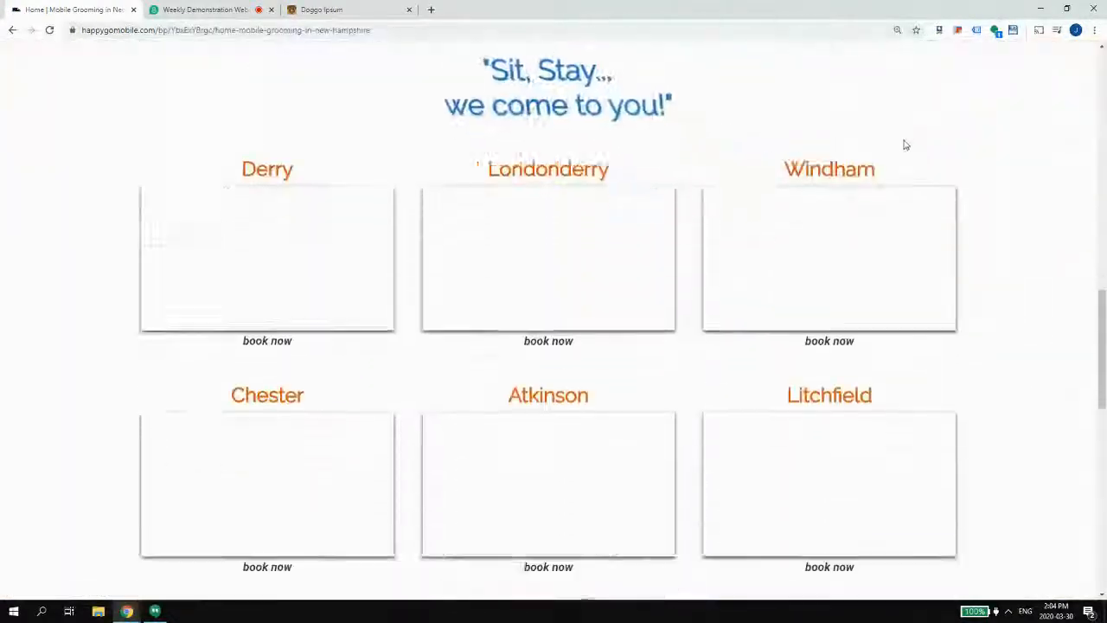
{"action": "scroll", "coordinate": [994, 267], "scroll_direction": "up", "scroll_amount": 15}
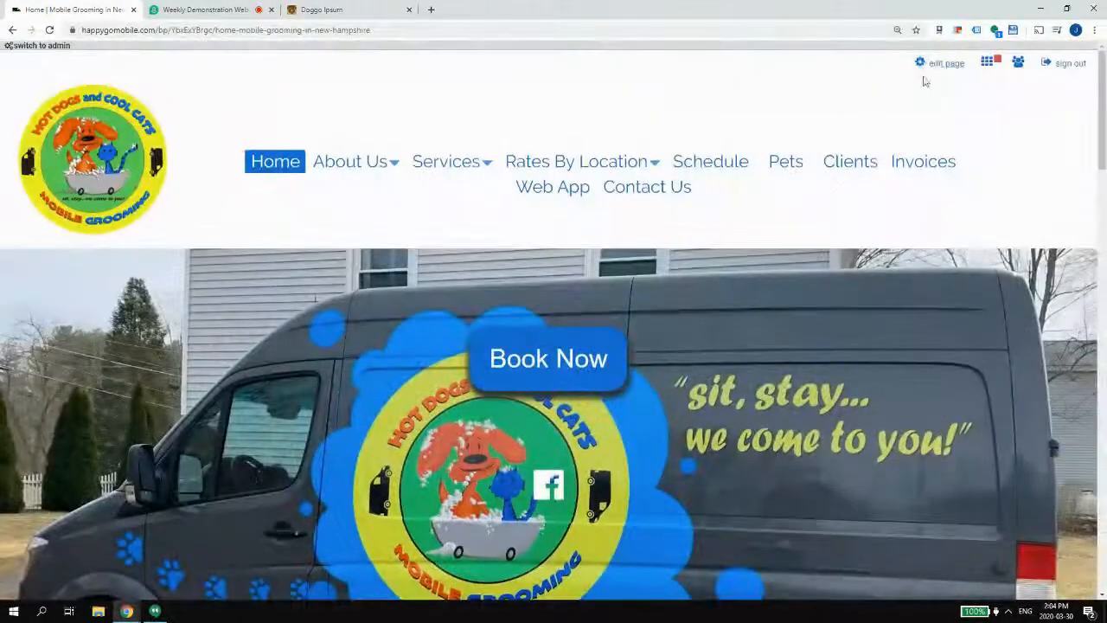
{"action": "scroll", "coordinate": [932, 72], "scroll_direction": "down", "scroll_amount": 15}
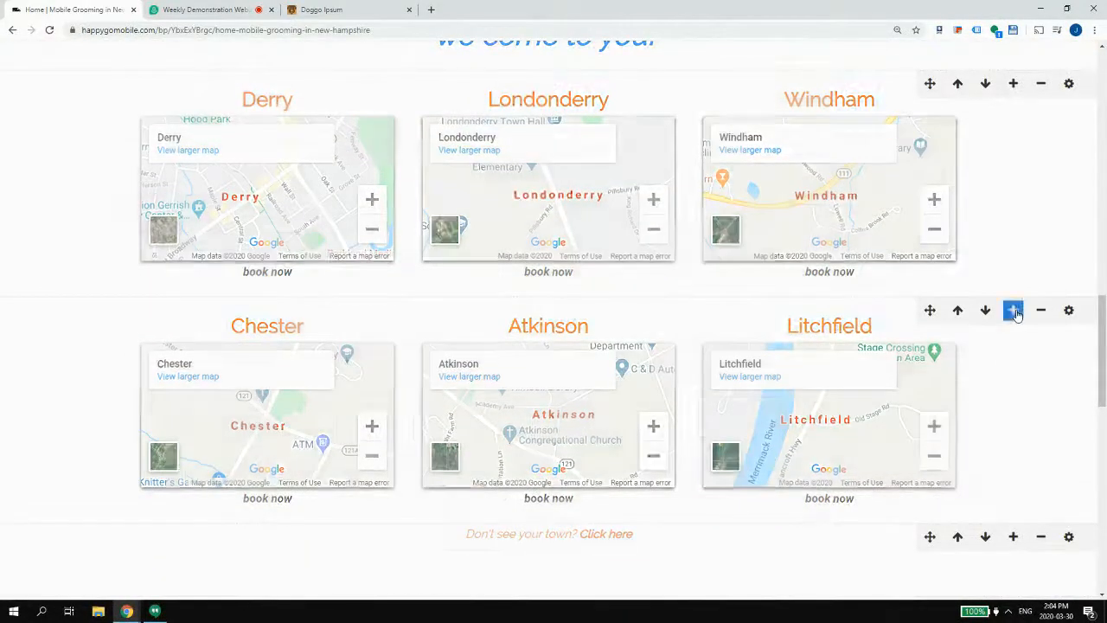
- Insert a blank section below the Chester, Atkinson and Litchfield maps from the block templates
{"action": "left_click", "coordinate": [1014, 309]}
{"action": "scroll", "coordinate": [659, 249], "scroll_direction": "down", "scroll_amount": 5}
{"action": "scroll", "coordinate": [606, 216], "scroll_direction": "down", "scroll_amount": 4}
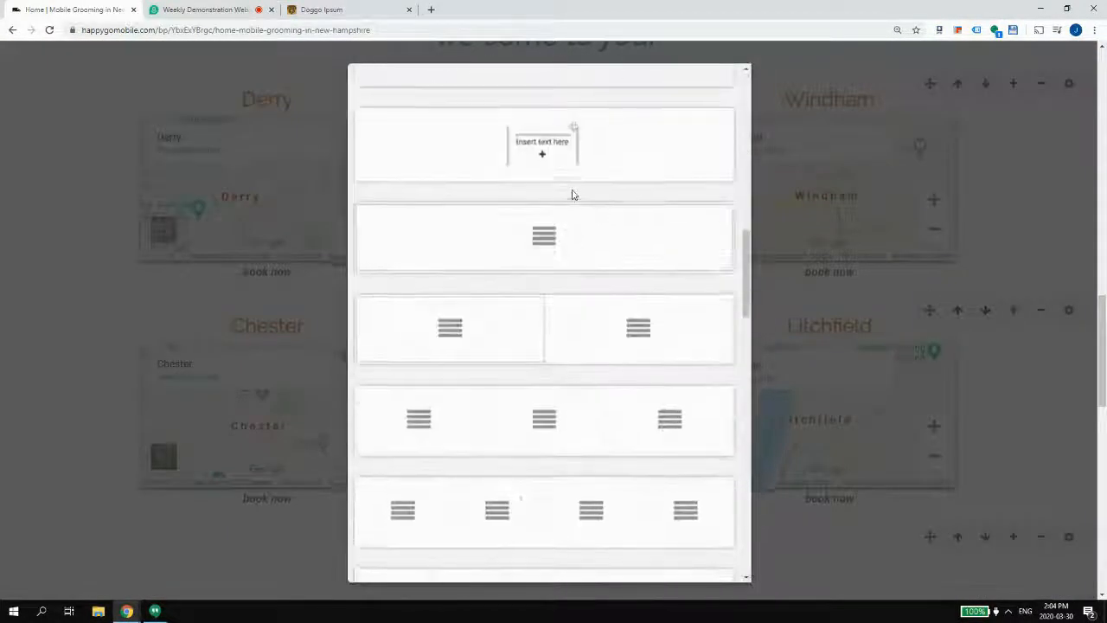
{"action": "scroll", "coordinate": [574, 210], "scroll_direction": "up", "scroll_amount": 9}
{"action": "scroll", "coordinate": [590, 203], "scroll_direction": "up", "scroll_amount": 4}
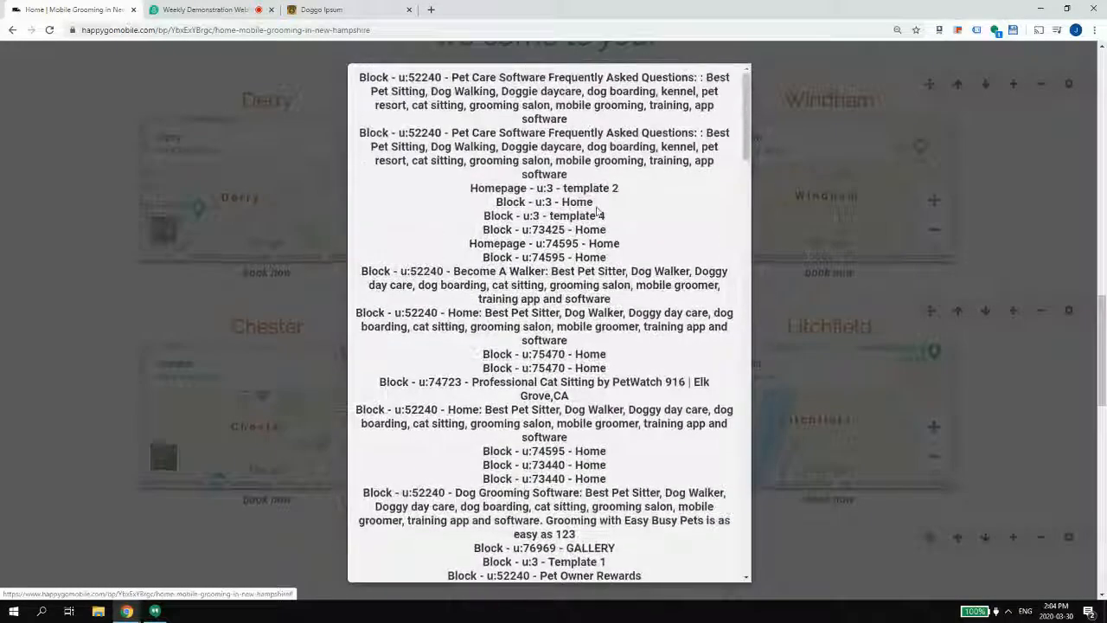
{"action": "scroll", "coordinate": [608, 448], "scroll_direction": "down", "scroll_amount": 2}
{"action": "scroll", "coordinate": [608, 448], "scroll_direction": "down", "scroll_amount": 10}
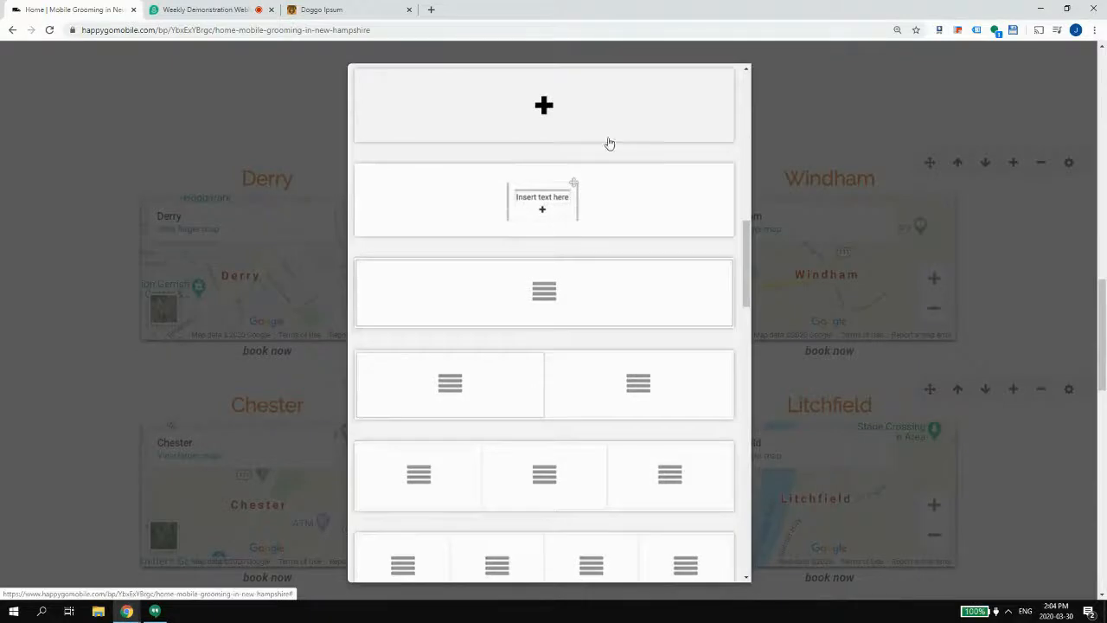
{"action": "left_click", "coordinate": [587, 107]}
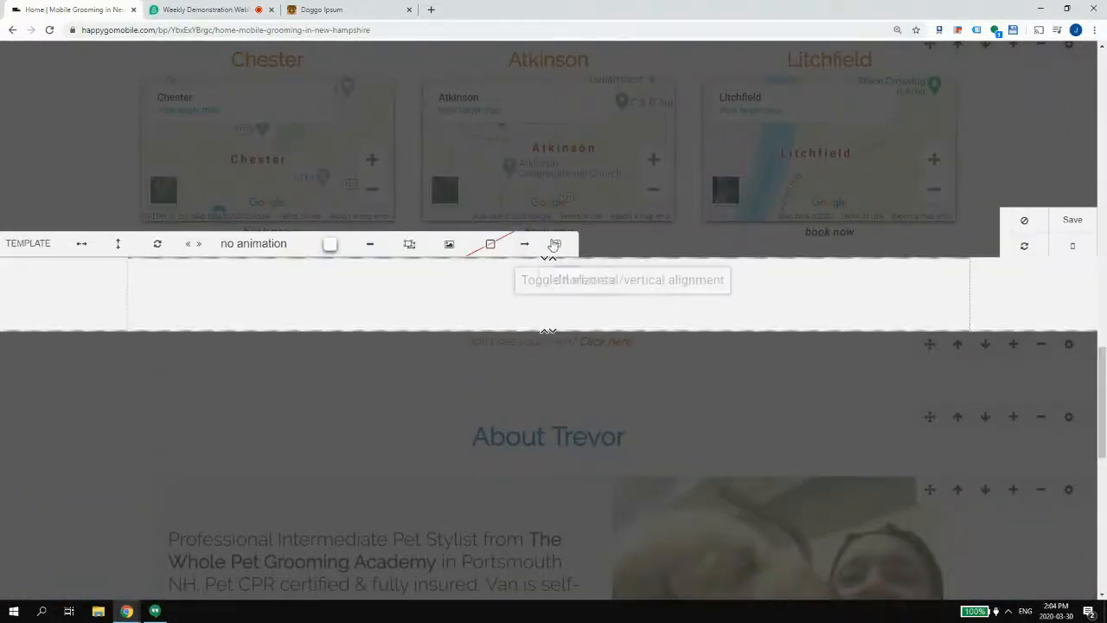
- Divide the blank section below the town maps into four columns and place a heading element in the first column
{"action": "left_click", "coordinate": [554, 244]}
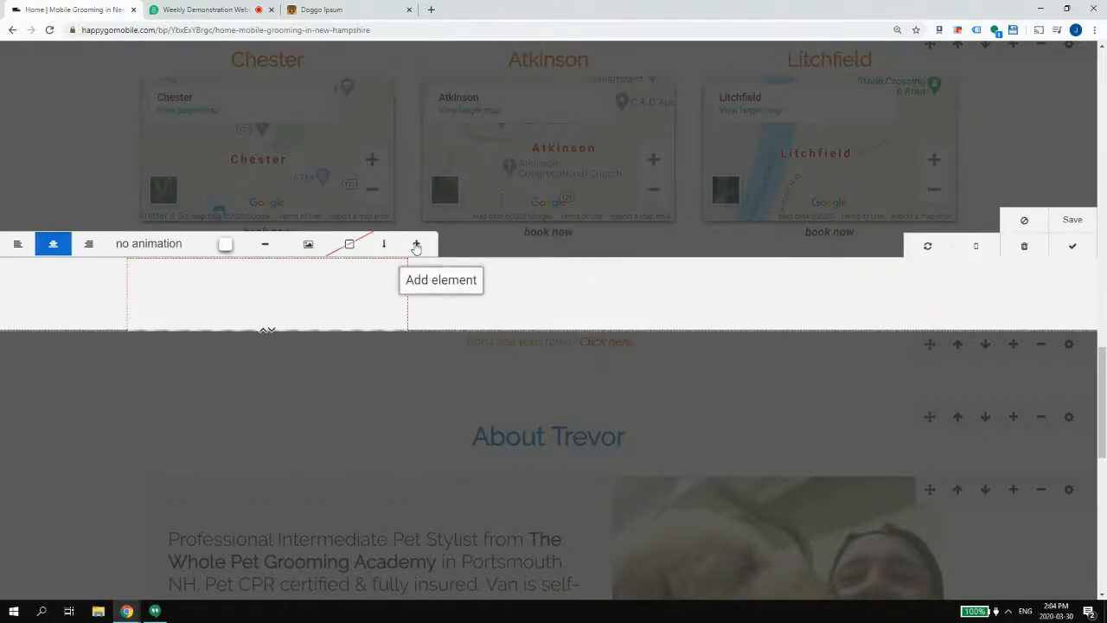
{"action": "scroll", "coordinate": [450, 336], "scroll_direction": "up", "scroll_amount": 1}
{"action": "left_click", "coordinate": [418, 309]}
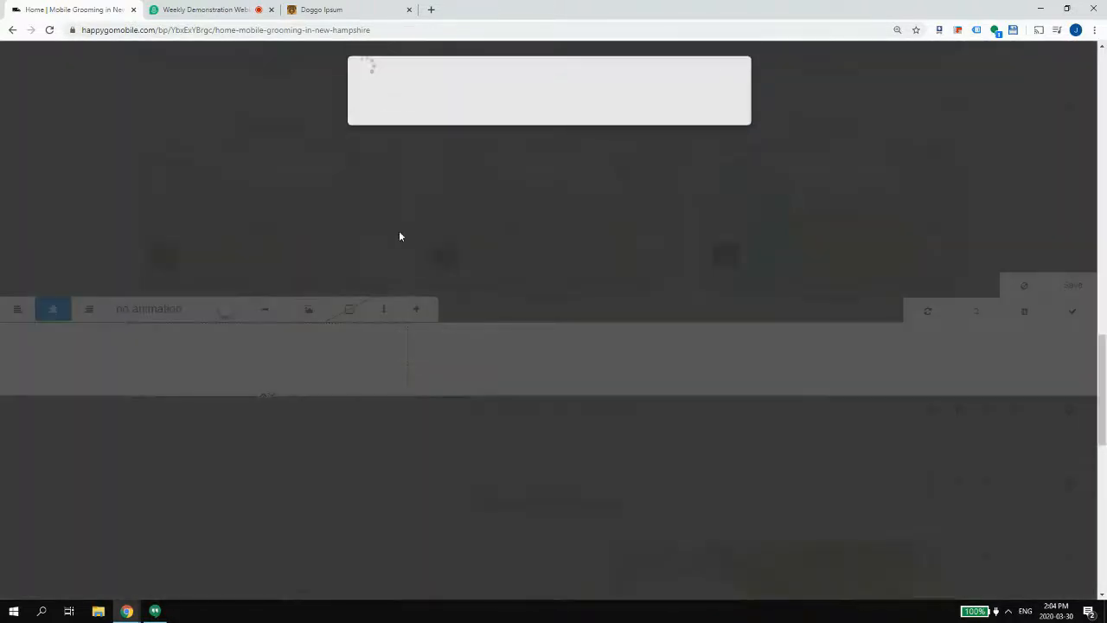
{"action": "left_click", "coordinate": [475, 126]}
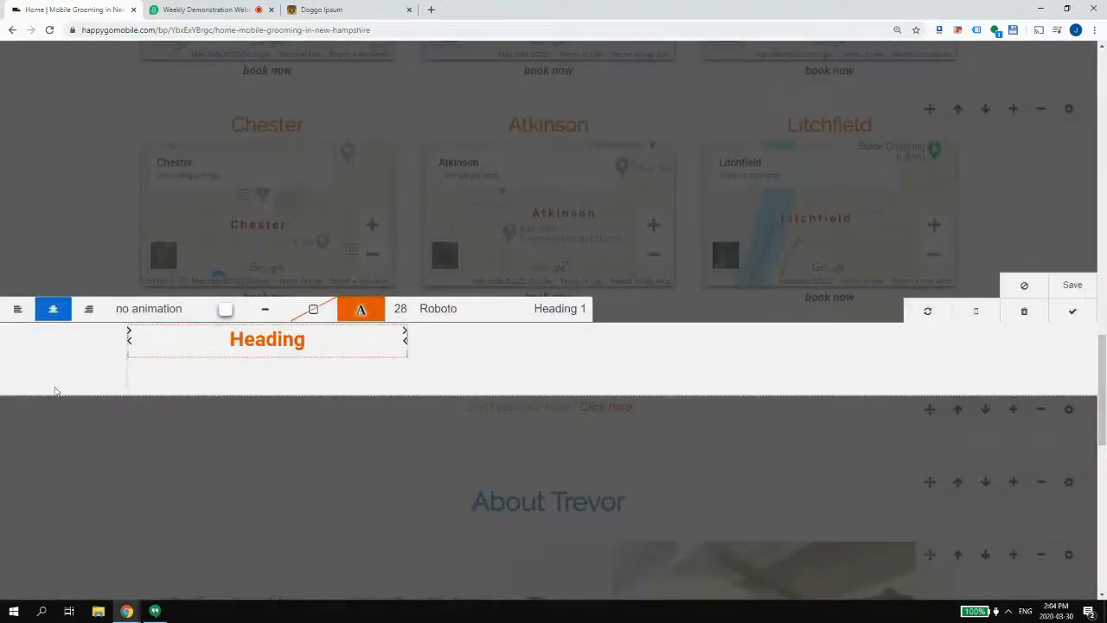
{"action": "left_click", "coordinate": [57, 389]}
{"action": "left_click", "coordinate": [559, 309]}
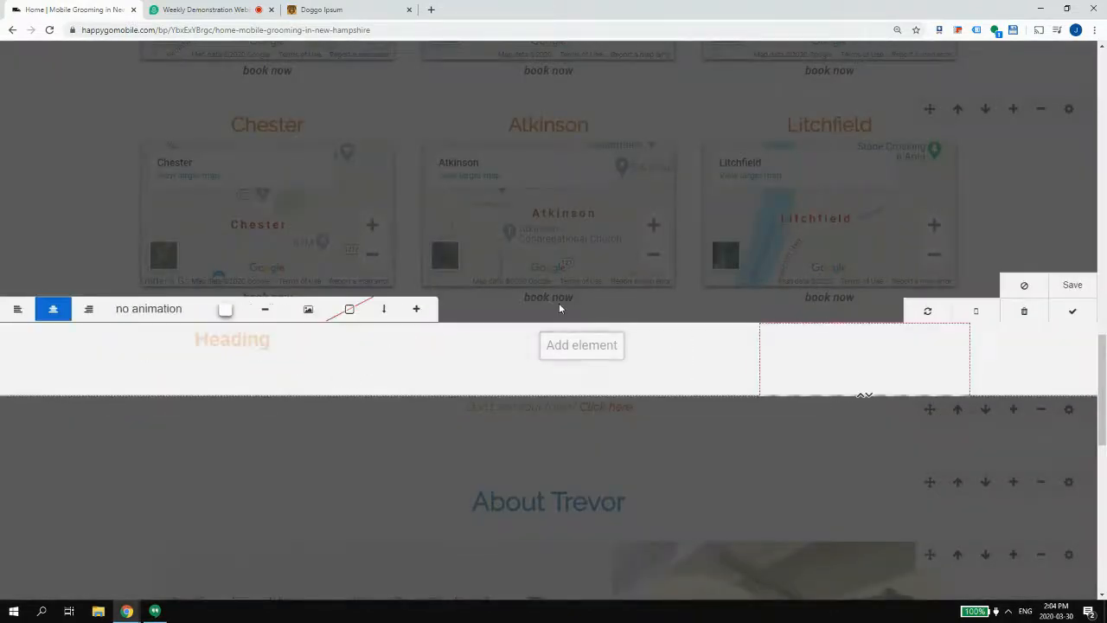
{"action": "left_click", "coordinate": [98, 349]}
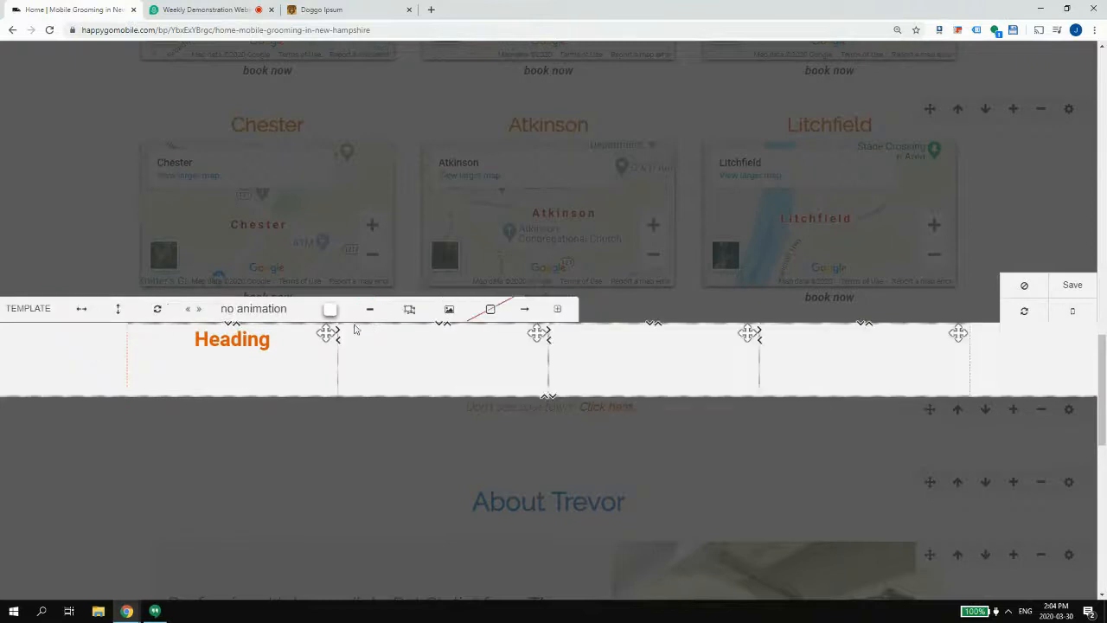
- Add a map element below the heading in the first column with the address Litchfield New Hampshire
{"action": "left_click", "coordinate": [273, 356]}
{"action": "left_click", "coordinate": [423, 308]}
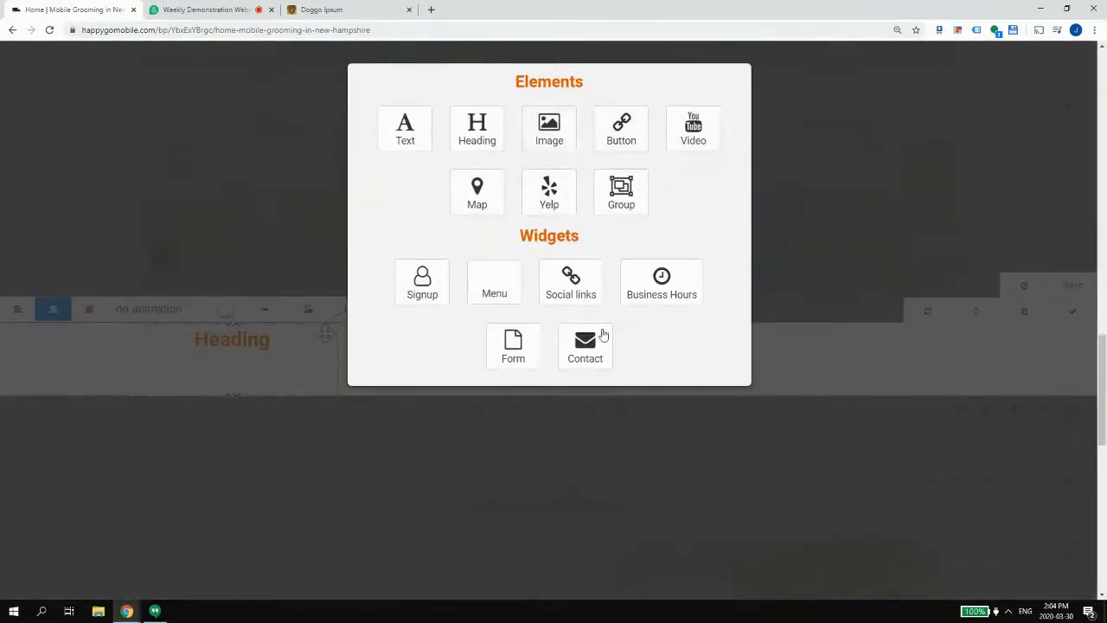
{"action": "left_click", "coordinate": [471, 204]}
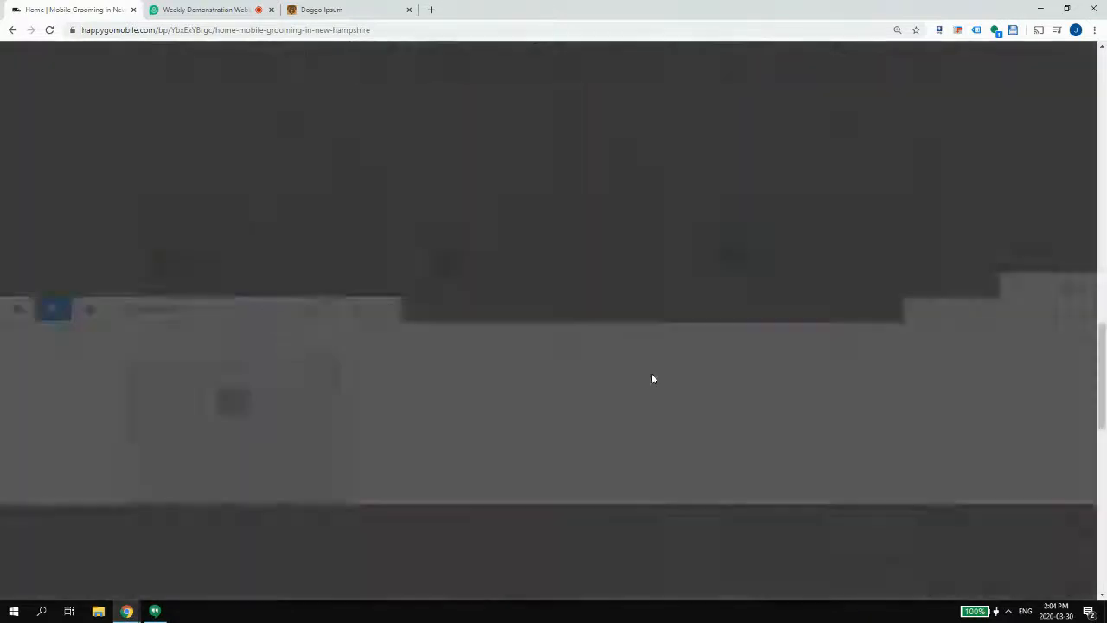
{"action": "left_click", "coordinate": [421, 100]}
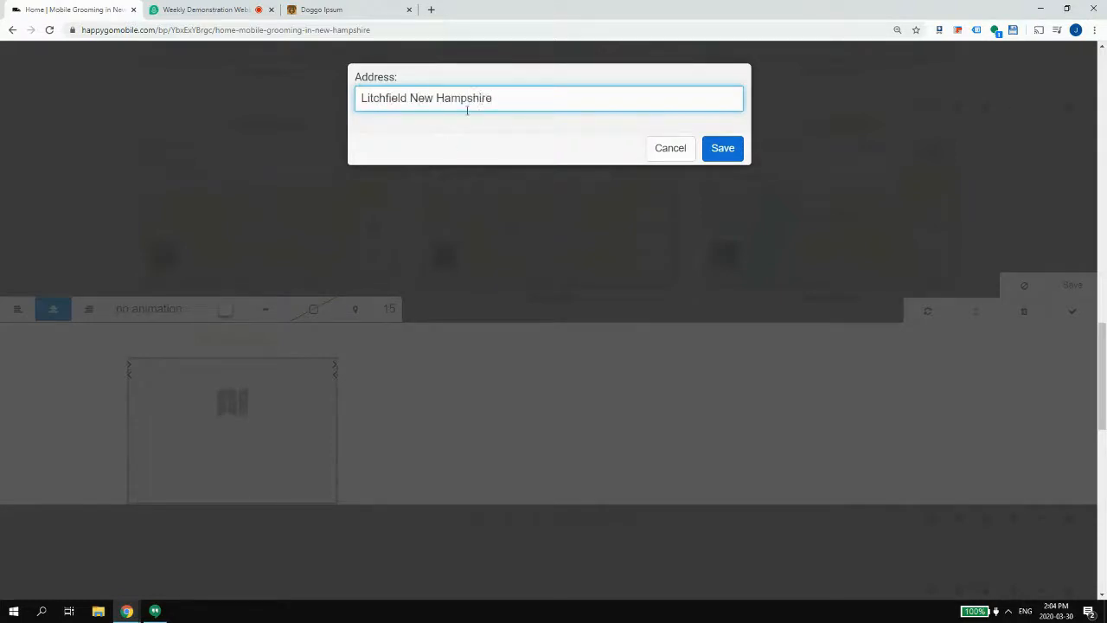
{"action": "left_click", "coordinate": [723, 149]}
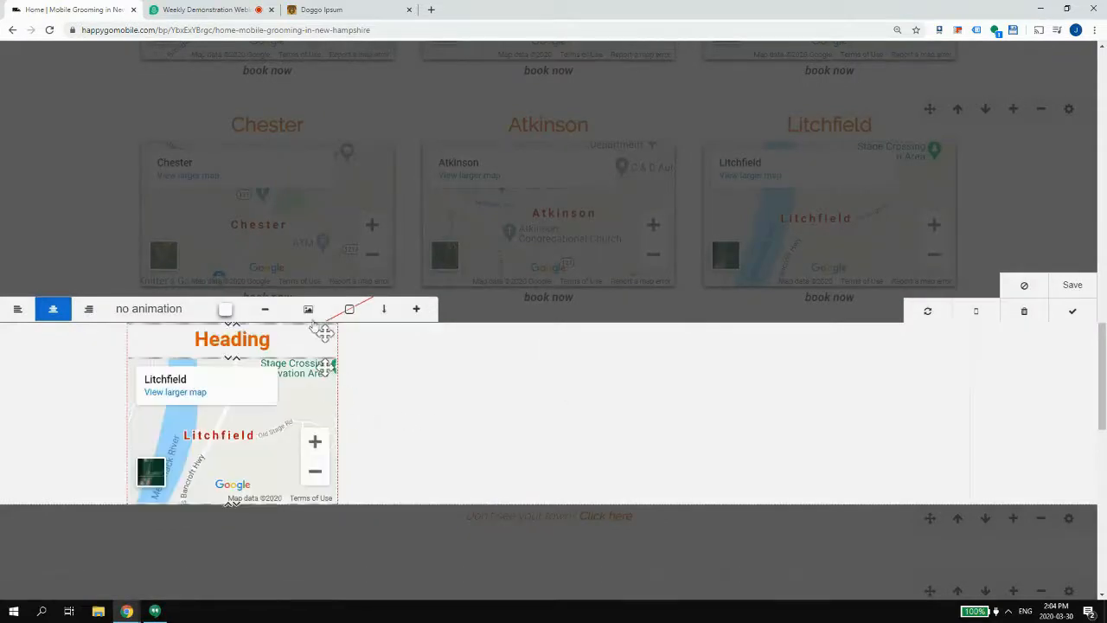
- Add the text "book now" below the new Litchfield map, centred, italic and at size 16
{"action": "left_click", "coordinate": [418, 310]}
{"action": "left_click", "coordinate": [402, 138]}
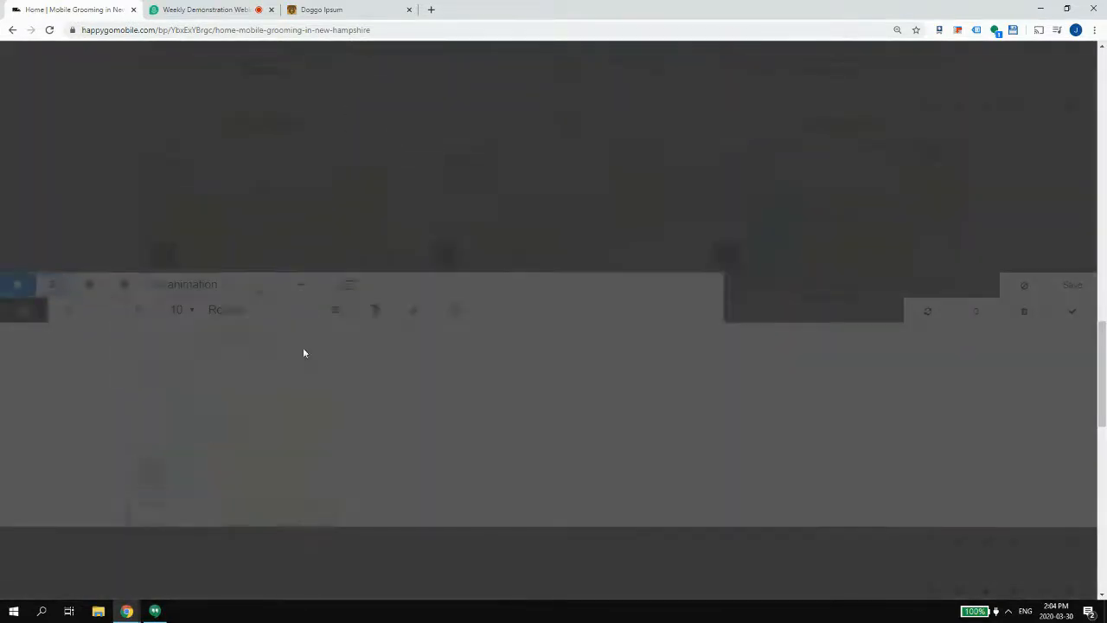
{"action": "type", "text": "book now"}
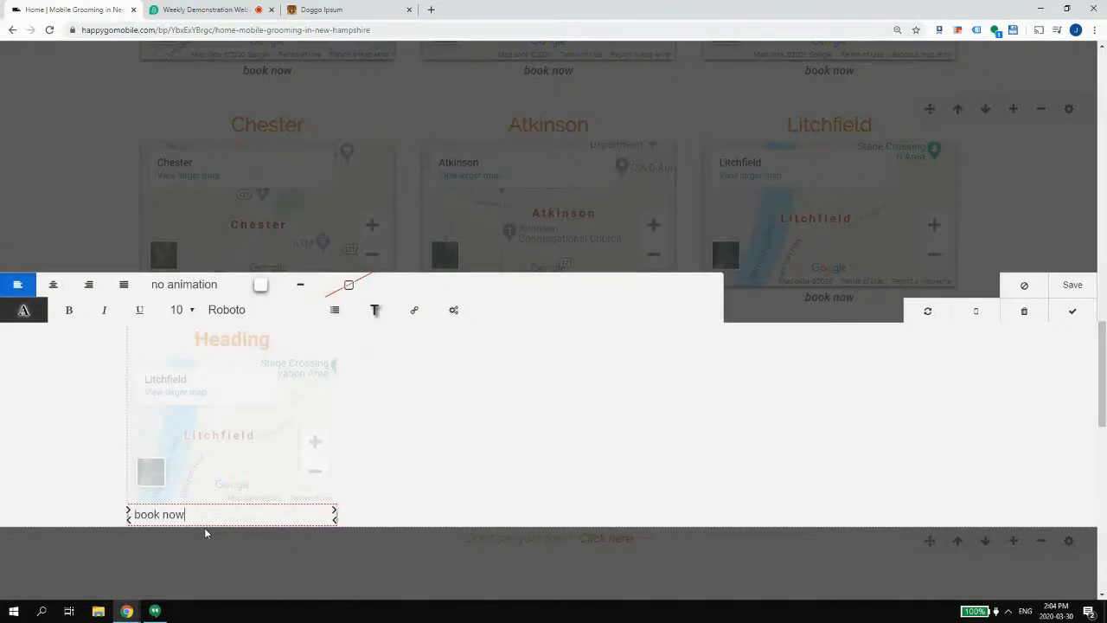
{"action": "left_click", "coordinate": [54, 286]}
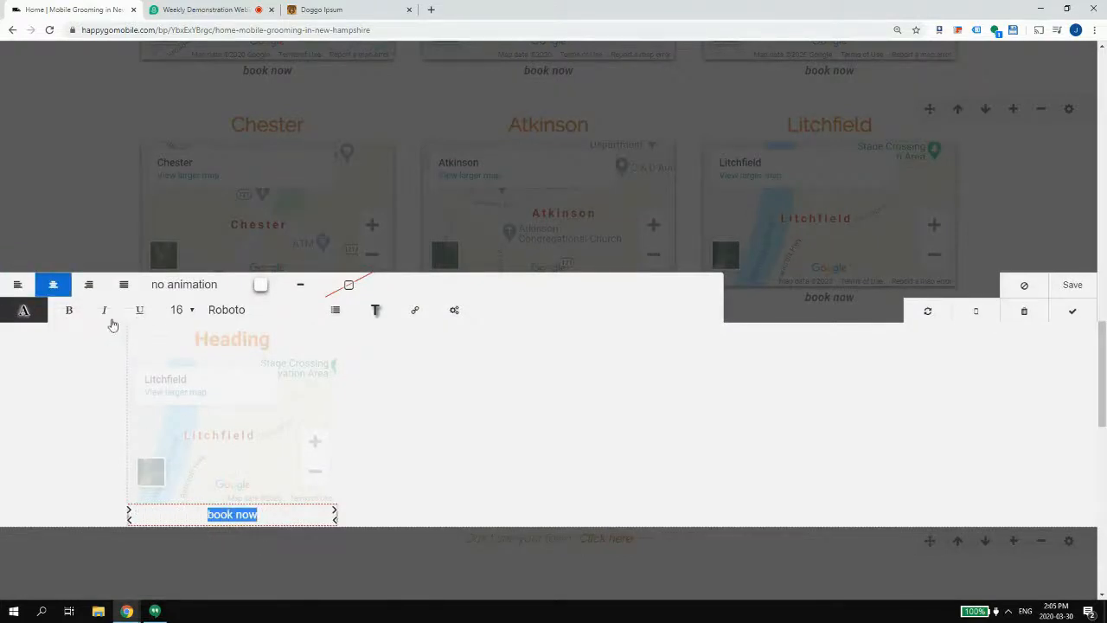
{"action": "left_click", "coordinate": [39, 408]}
- Delete the empty fourth column of the new section so that three columns remain
{"action": "left_click", "coordinate": [803, 402]}
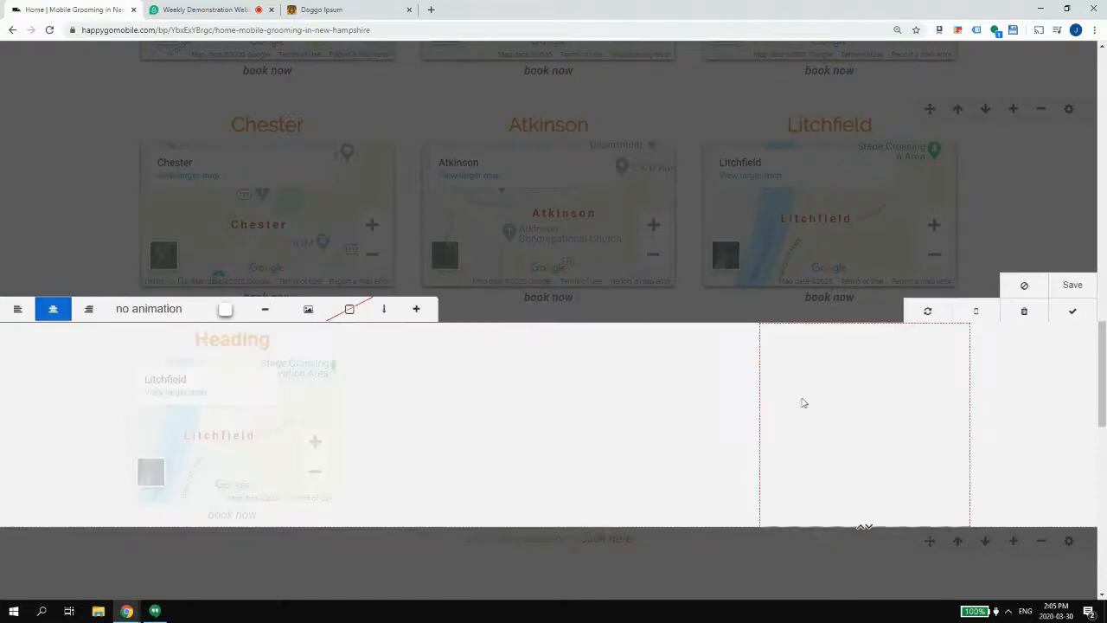
{"action": "left_click", "coordinate": [1024, 312]}
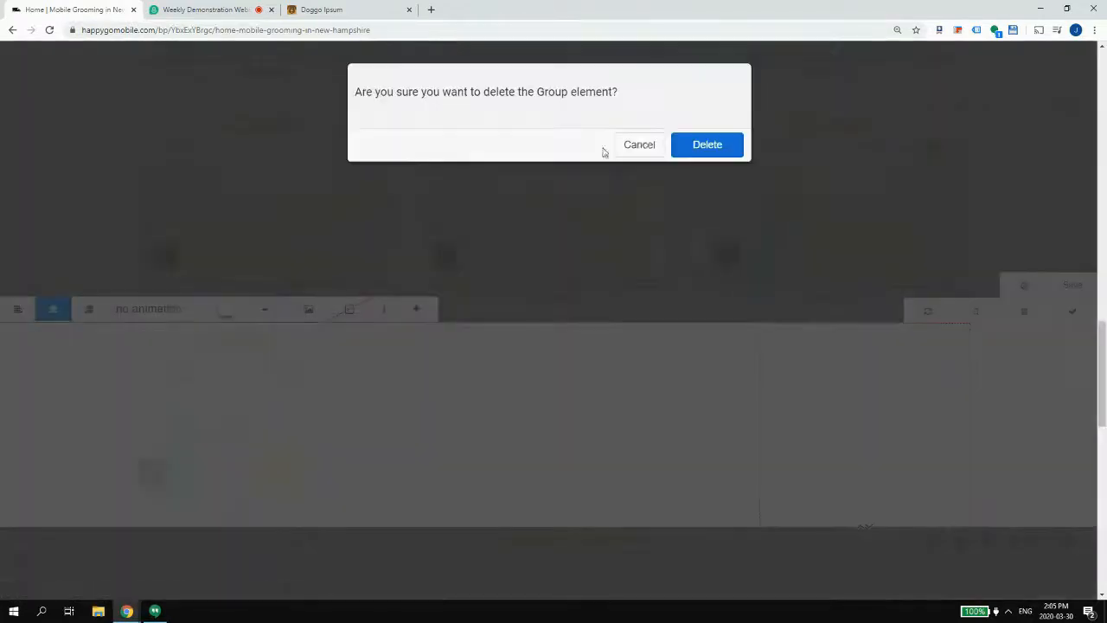
{"action": "left_click", "coordinate": [707, 144]}
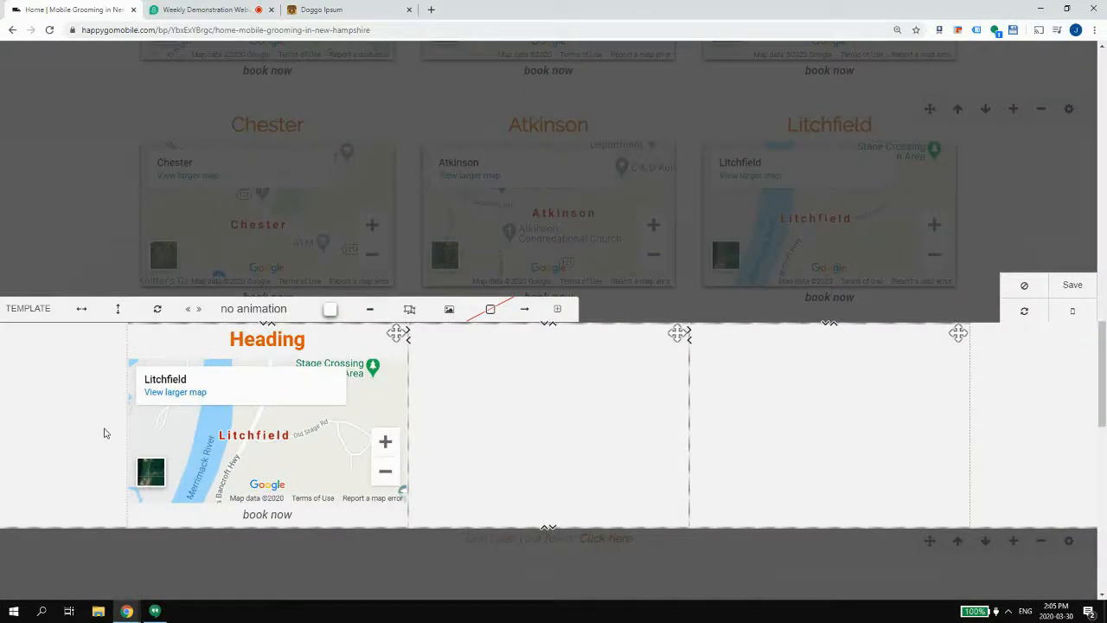
- Add horizontal and vertical column padding to the new section and save it
{"action": "left_click", "coordinate": [85, 312]}
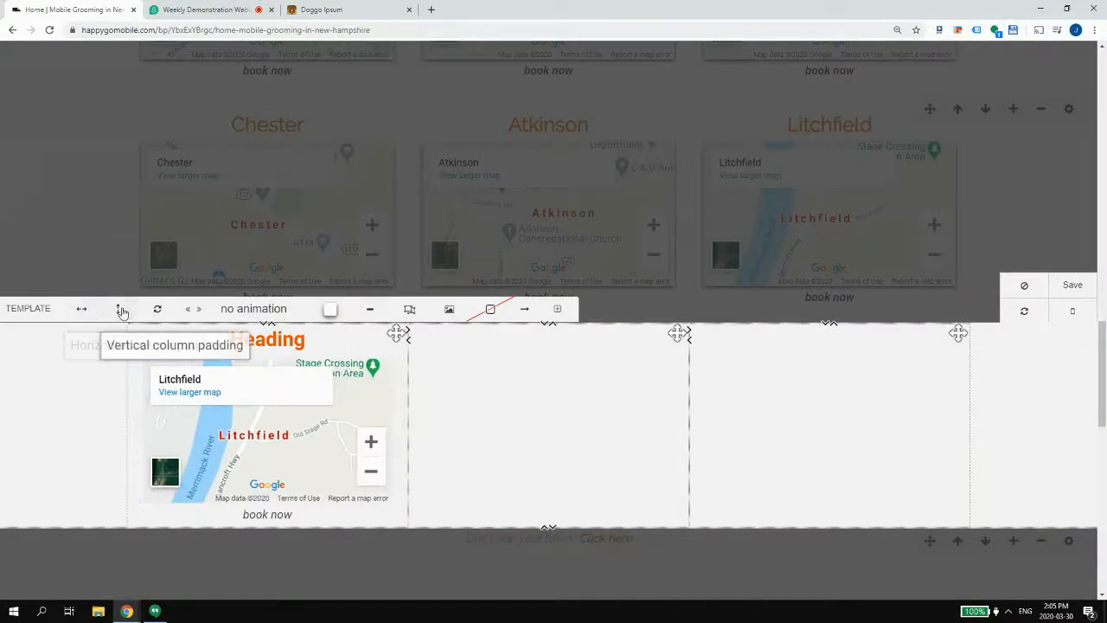
{"action": "left_click", "coordinate": [122, 312]}
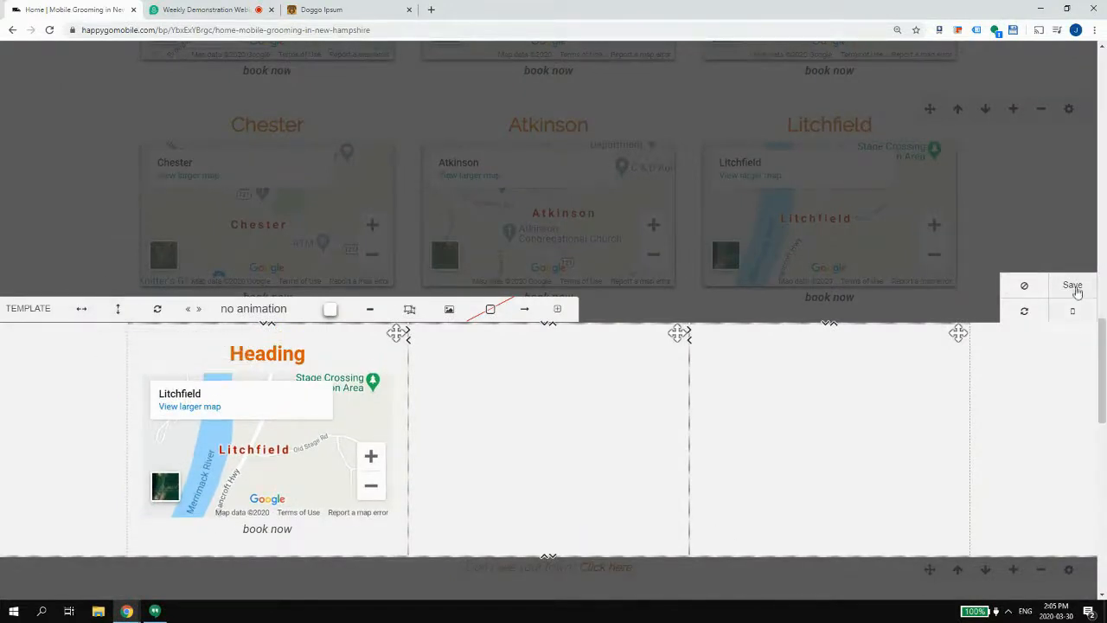
{"action": "left_click", "coordinate": [1074, 286]}
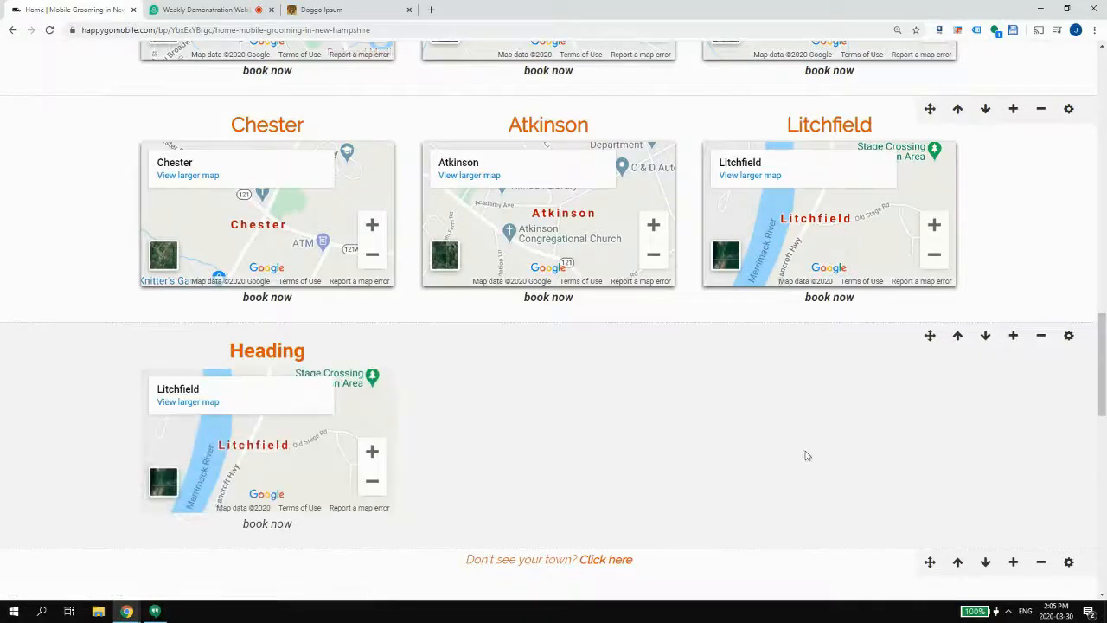
- Give the new section a white FFFFFF background colour and save it
{"action": "left_click", "coordinate": [802, 448]}
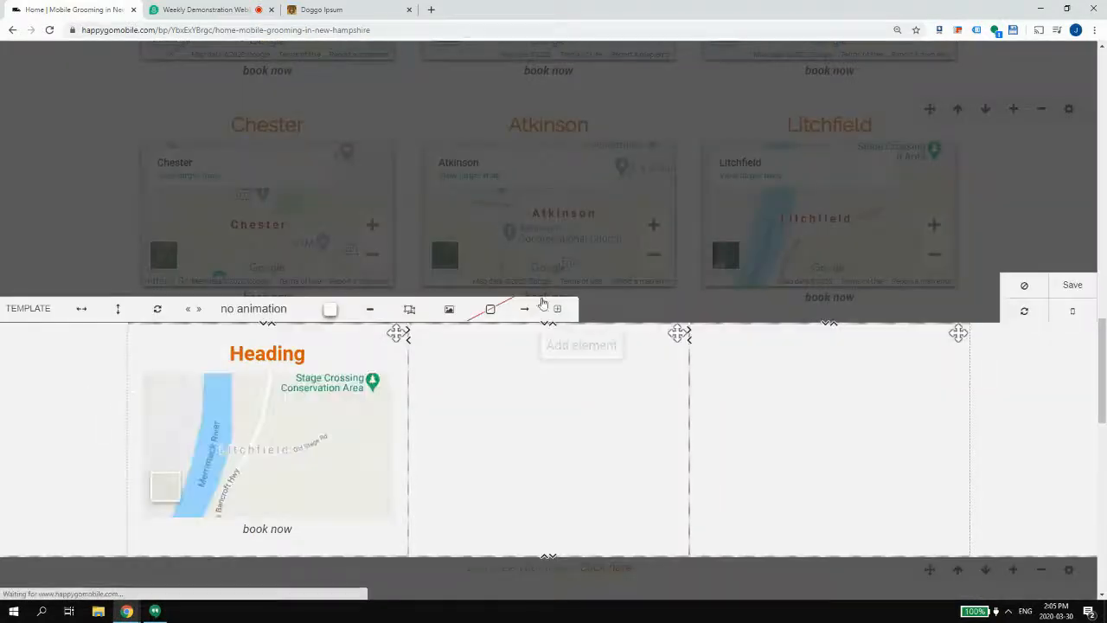
{"action": "left_click", "coordinate": [489, 309]}
{"action": "left_click", "coordinate": [465, 457]}
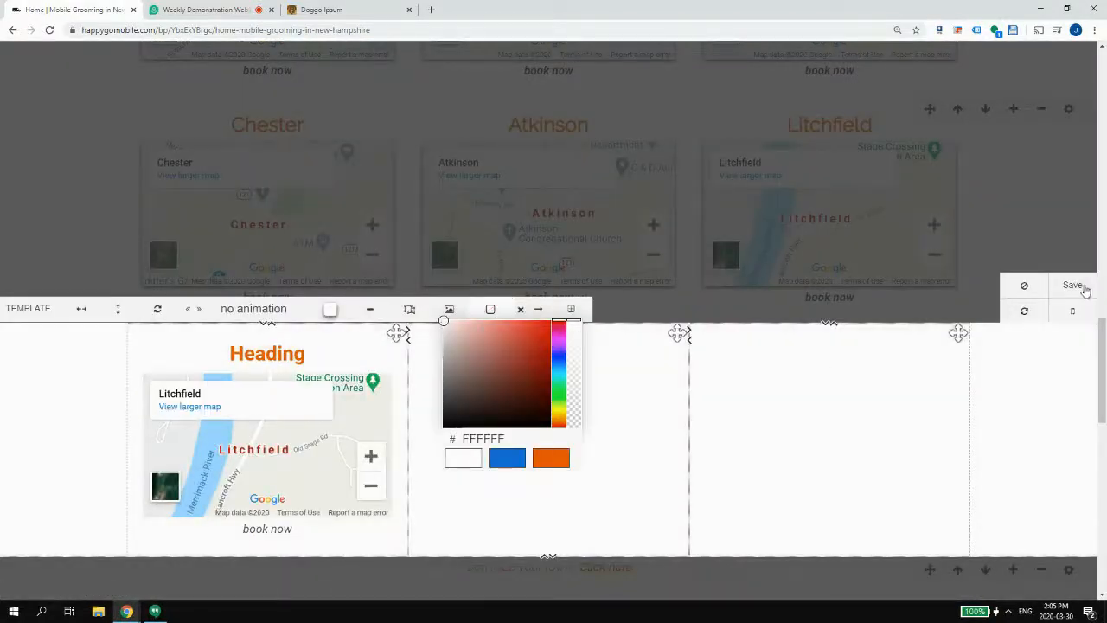
{"action": "left_click", "coordinate": [1083, 289]}
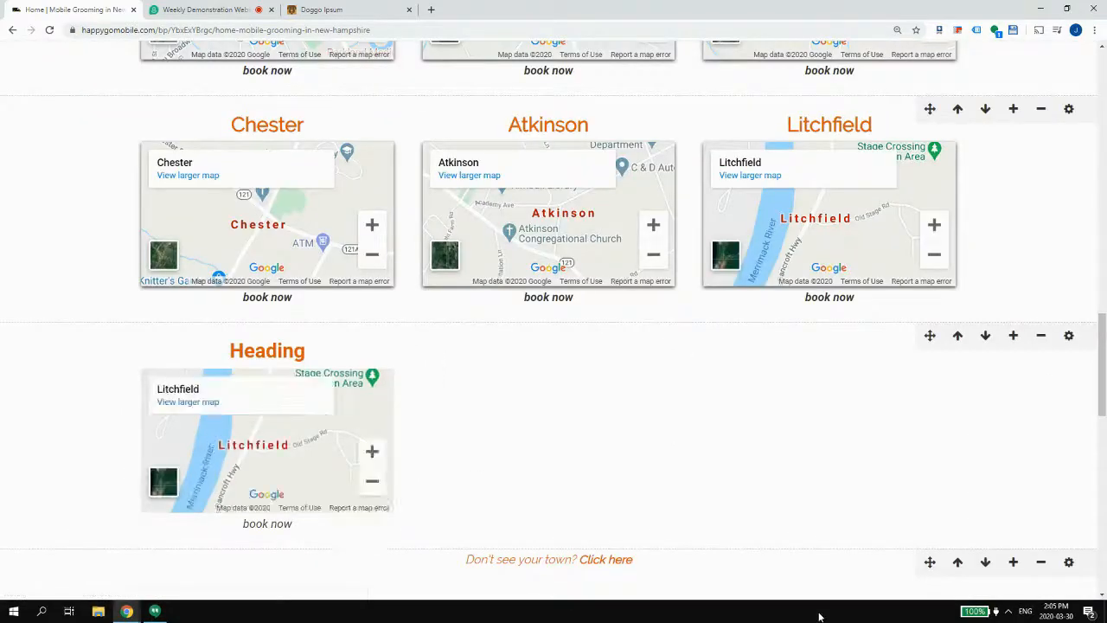
- Delete the hand-built block containing the placeholder heading and single Litchfield map
{"action": "left_click", "coordinate": [1042, 336]}
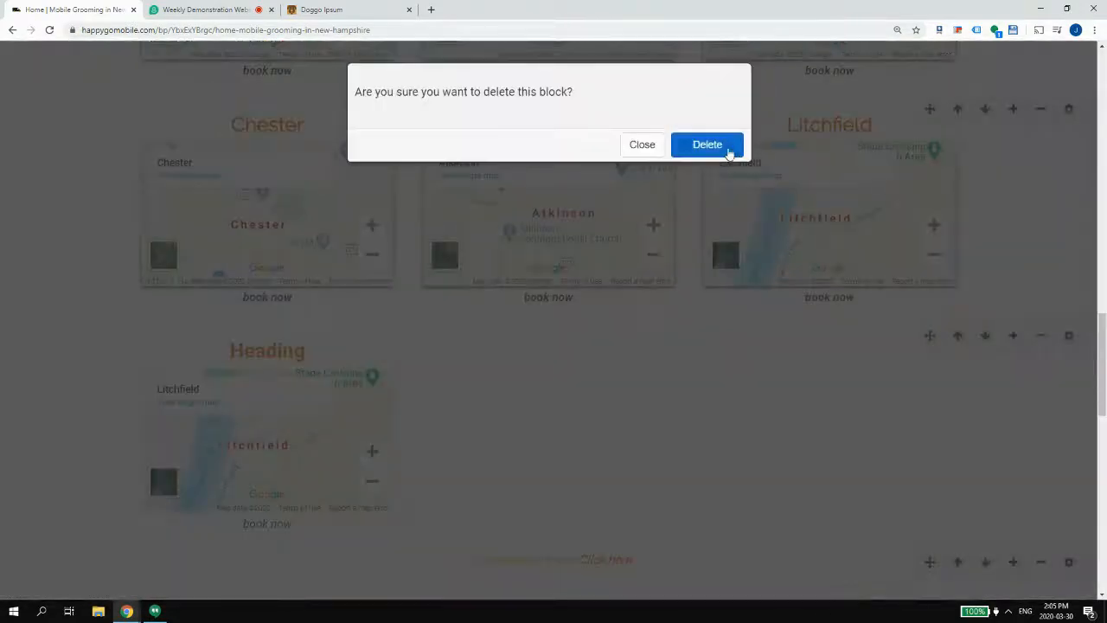
{"action": "left_click", "coordinate": [707, 143]}
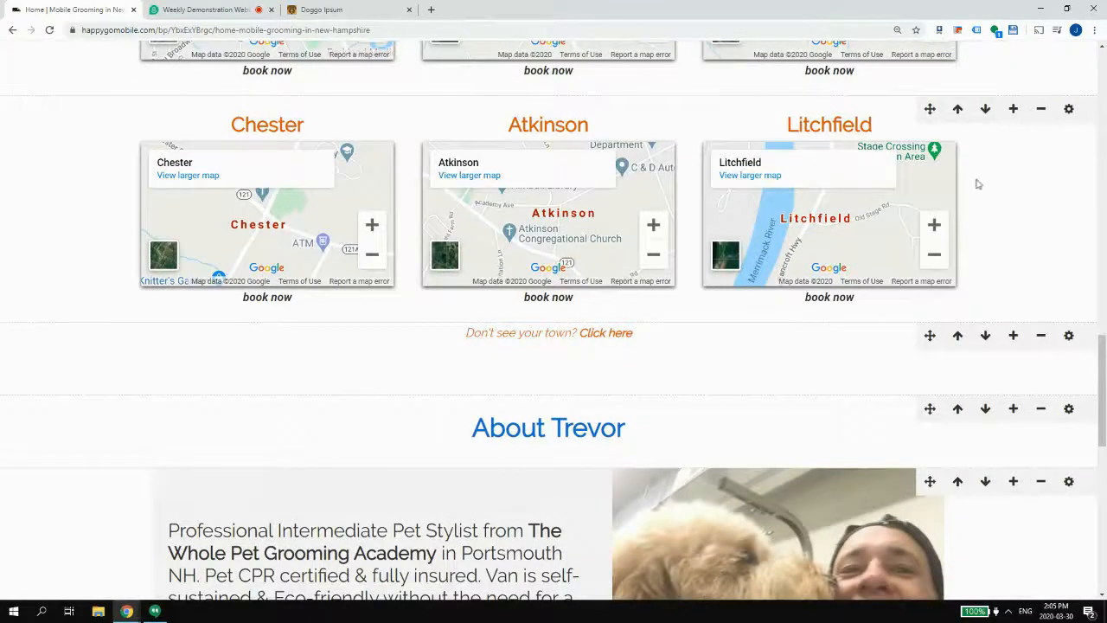
- Save the Chester, Atkinson and Litchfield block as a template, insert a copy directly below it, and save the copy
{"action": "left_click", "coordinate": [61, 202]}
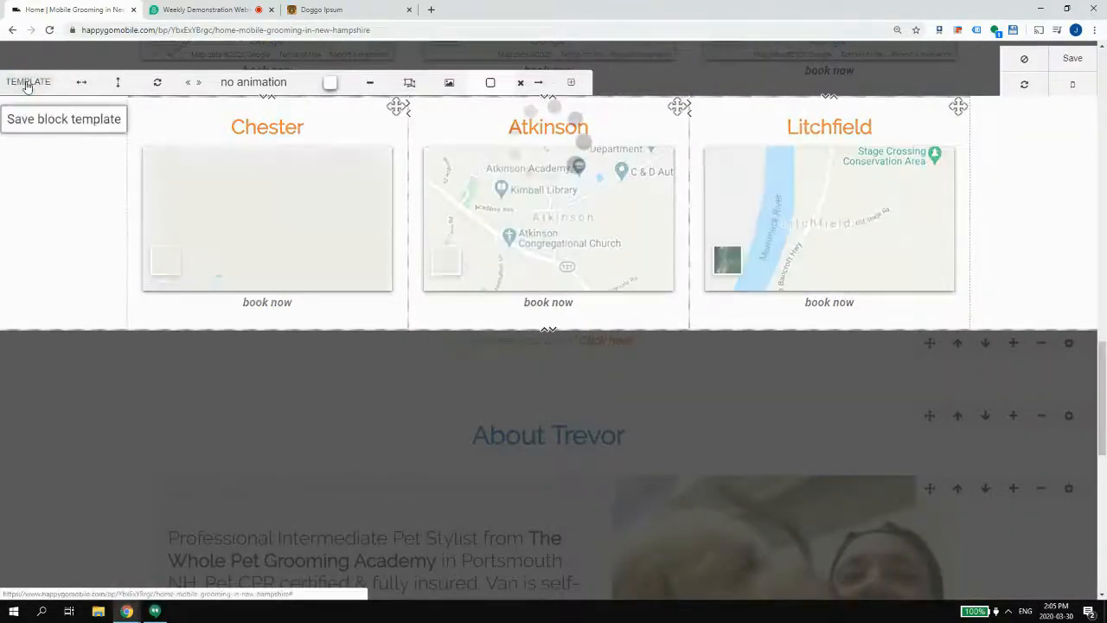
{"action": "left_click", "coordinate": [28, 83]}
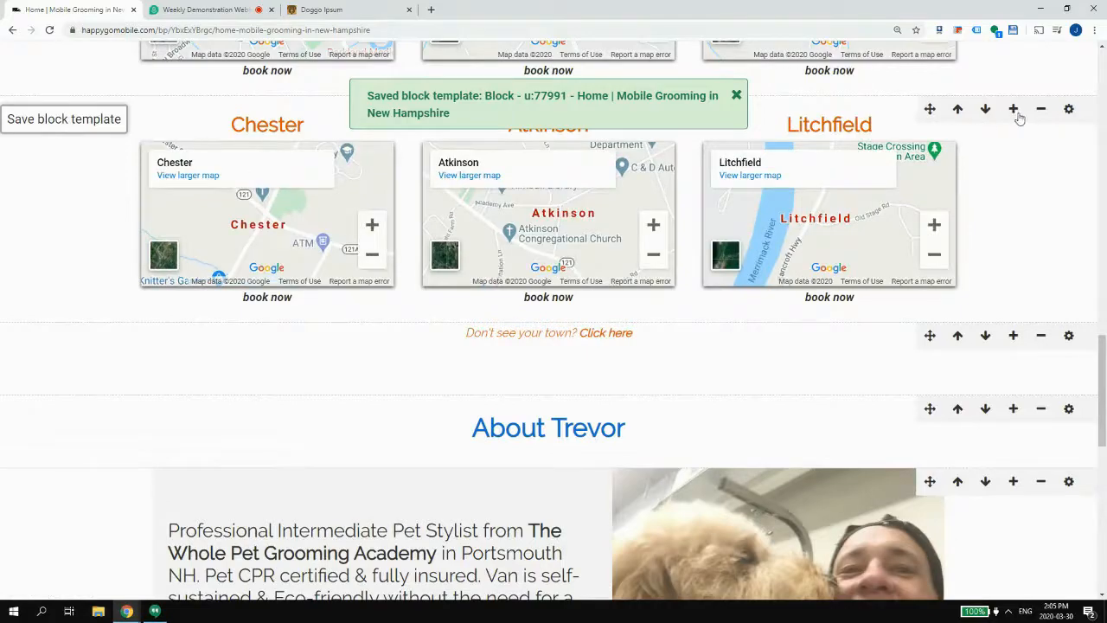
{"action": "left_click", "coordinate": [1013, 109]}
{"action": "scroll", "coordinate": [660, 268], "scroll_direction": "down", "scroll_amount": 4}
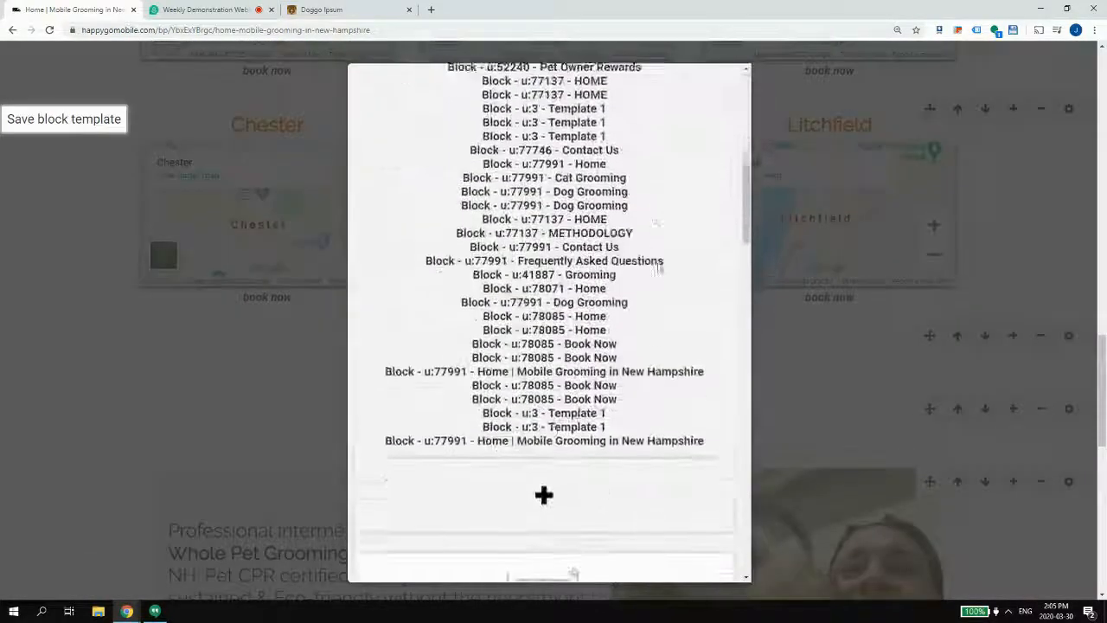
{"action": "left_click", "coordinate": [556, 389]}
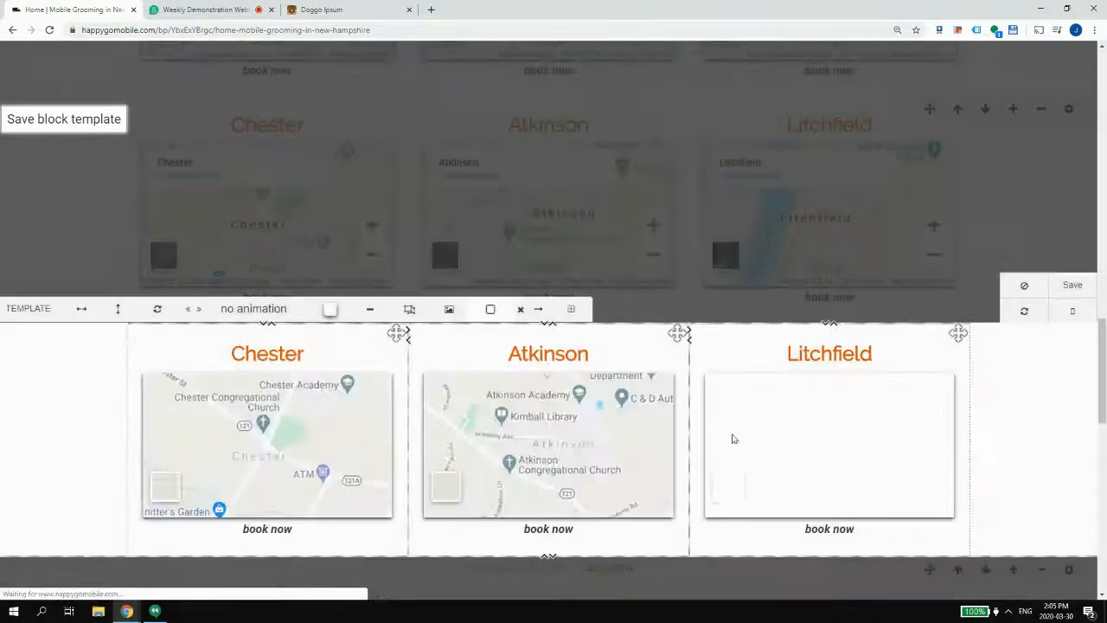
{"action": "left_click", "coordinate": [1071, 286]}
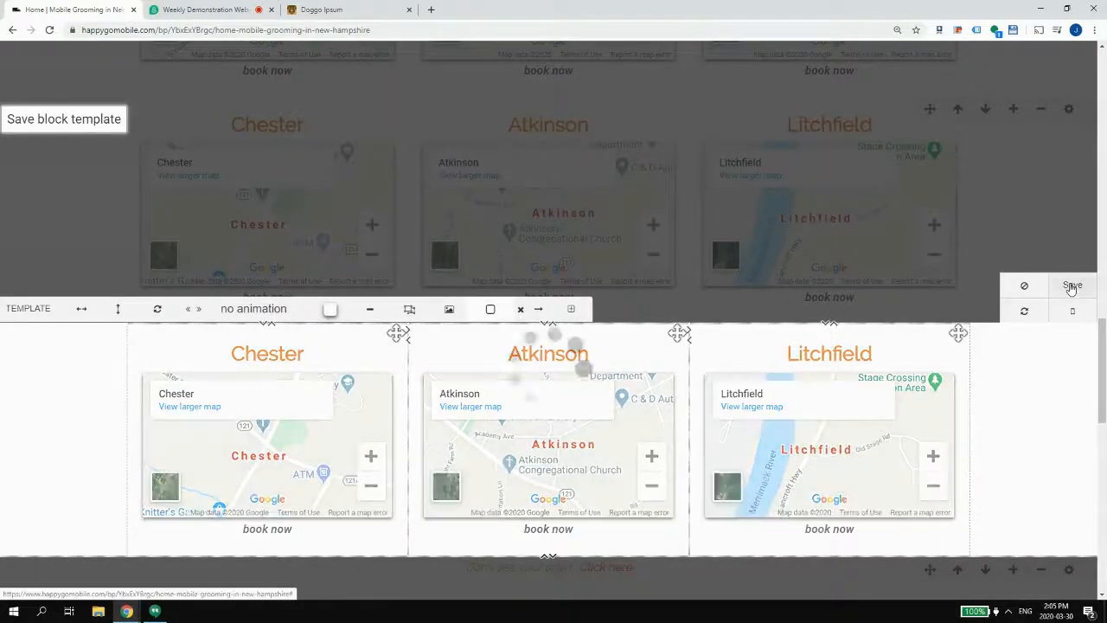
- Look over the Home page outside editing mode, comparing the duplicated town map row with the rows above it
{"action": "scroll", "coordinate": [1068, 287], "scroll_direction": "up", "scroll_amount": 3}
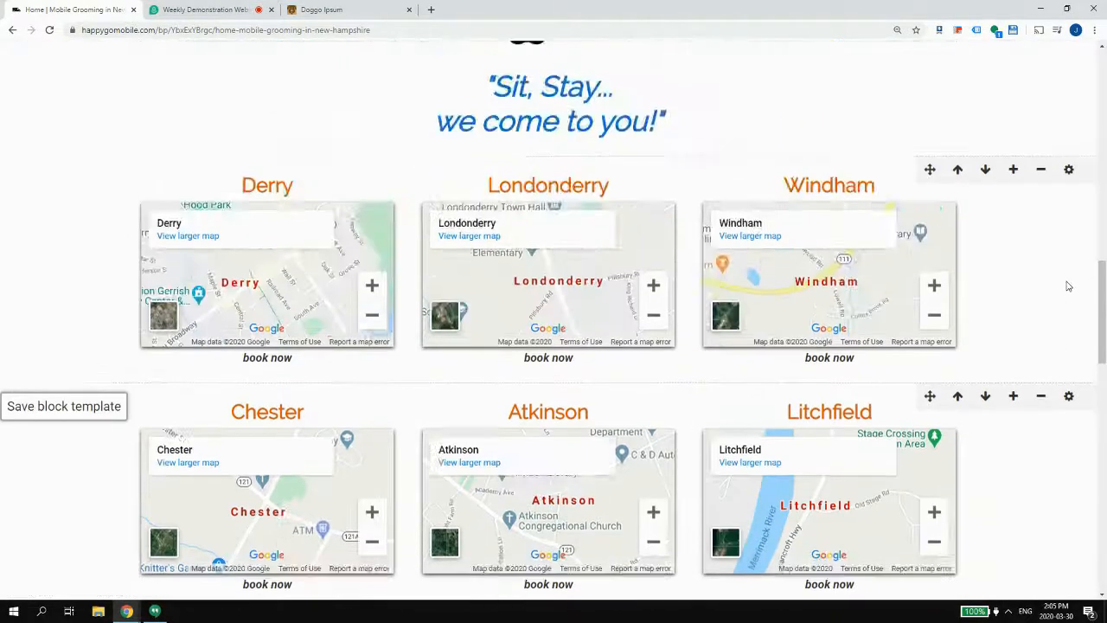
{"action": "scroll", "coordinate": [1068, 286], "scroll_direction": "up", "scroll_amount": 10}
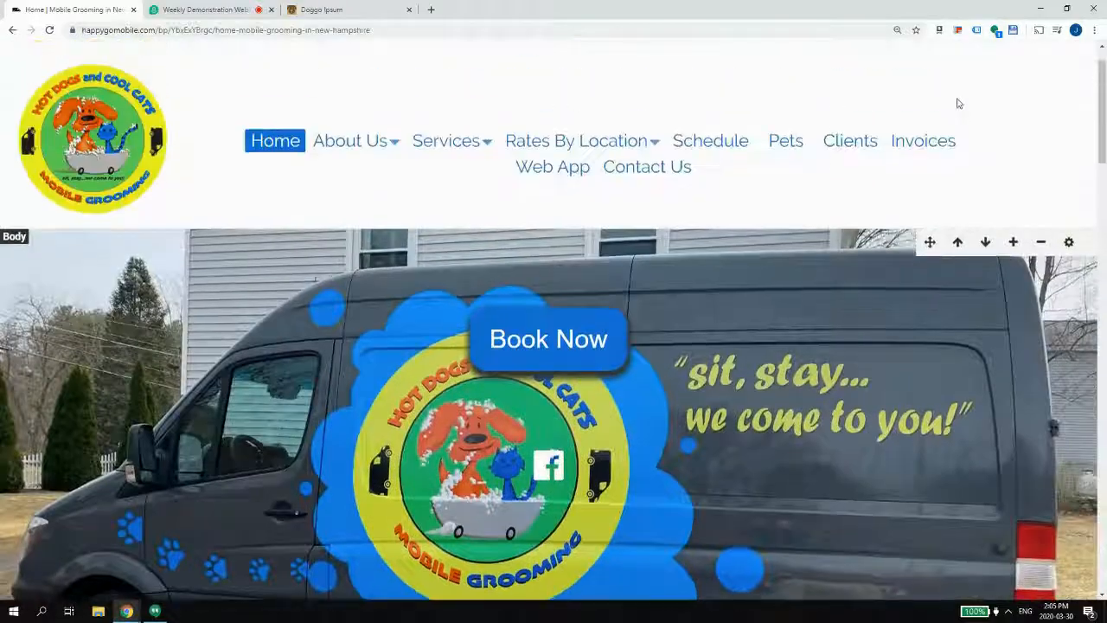
{"action": "scroll", "coordinate": [941, 104], "scroll_direction": "down", "scroll_amount": 15}
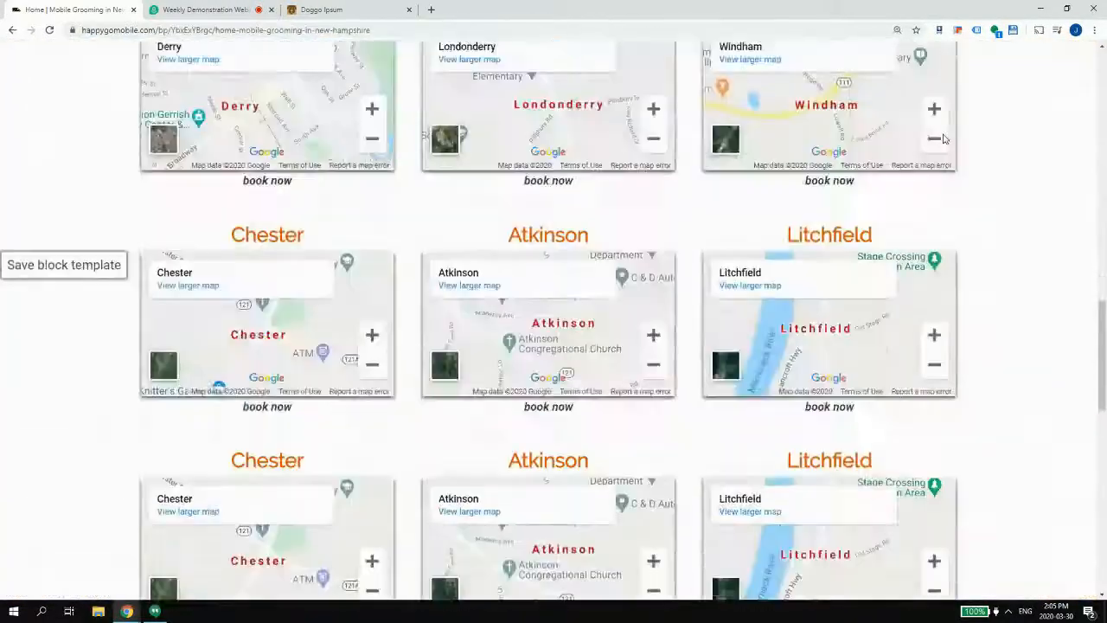
{"action": "scroll", "coordinate": [943, 139], "scroll_direction": "down", "scroll_amount": 4}
{"action": "scroll", "coordinate": [877, 148], "scroll_direction": "up", "scroll_amount": 5}
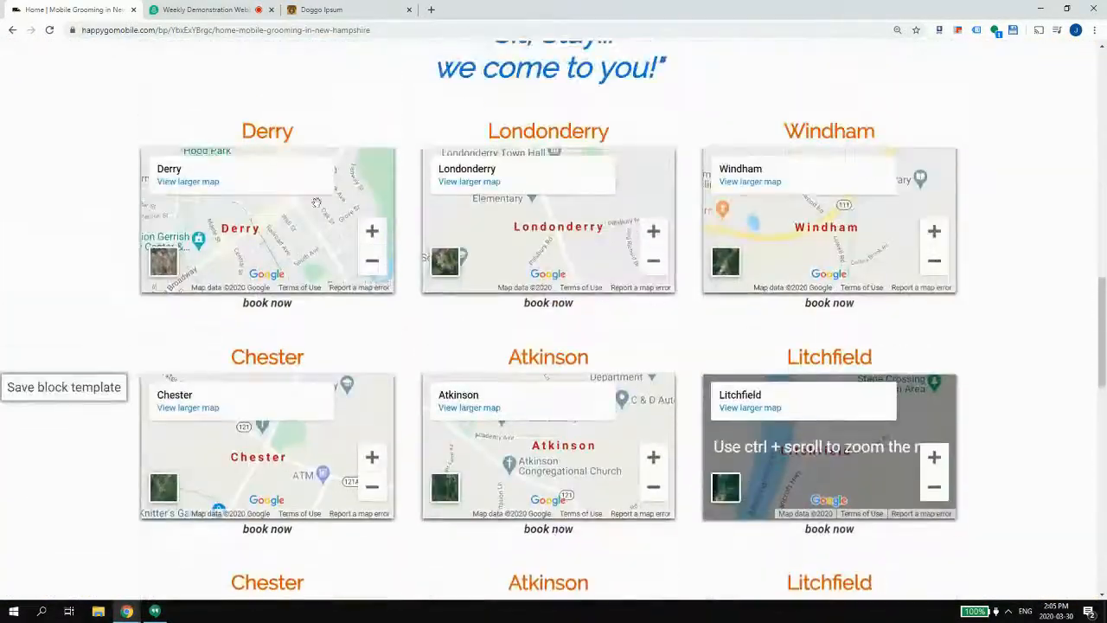
{"action": "scroll", "coordinate": [461, 441], "scroll_direction": "down", "scroll_amount": 3}
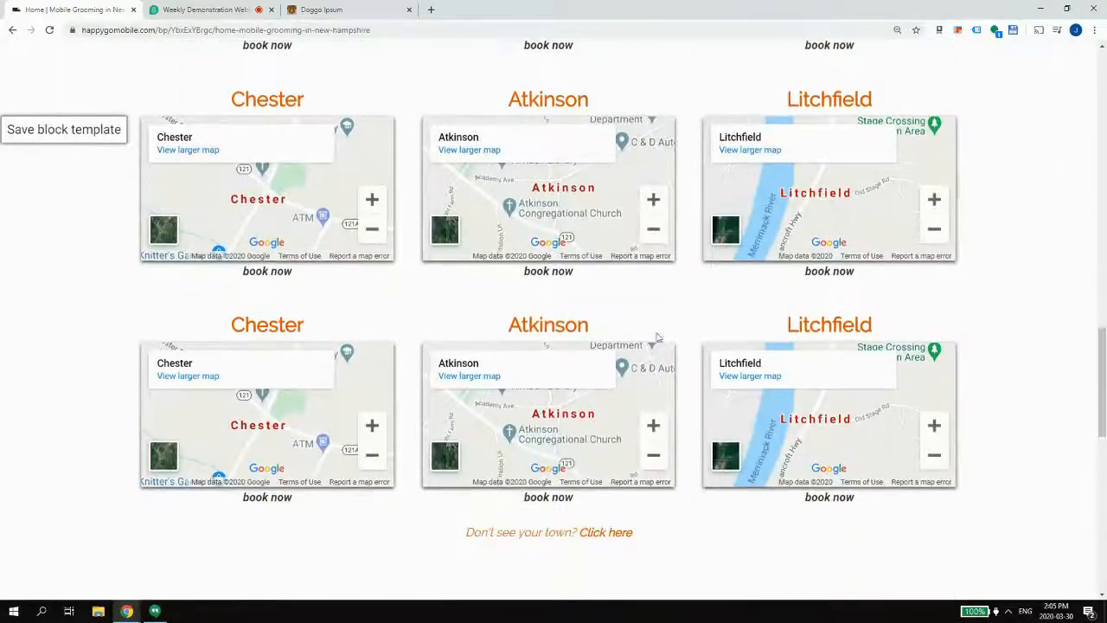
{"action": "scroll", "coordinate": [660, 328], "scroll_direction": "up", "scroll_amount": 3}
{"action": "scroll", "coordinate": [666, 318], "scroll_direction": "down", "scroll_amount": 3}
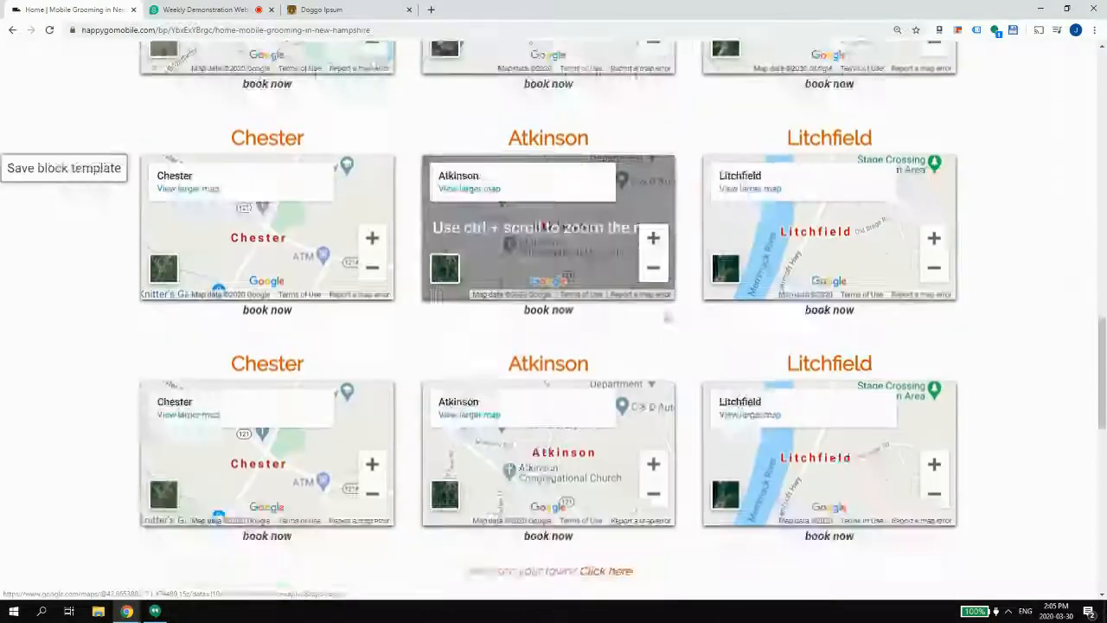
{"action": "scroll", "coordinate": [848, 355], "scroll_direction": "up", "scroll_amount": 1}
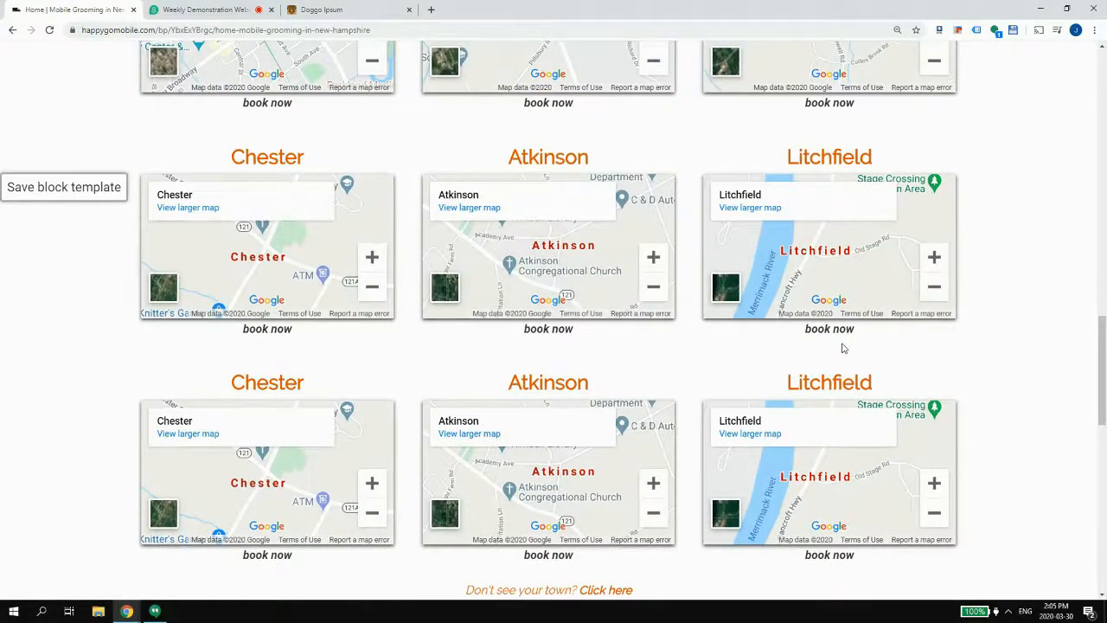
- Review the Home page's town map rows and the Rates By Location submenu
{"action": "scroll", "coordinate": [843, 347], "scroll_direction": "up", "scroll_amount": 10}
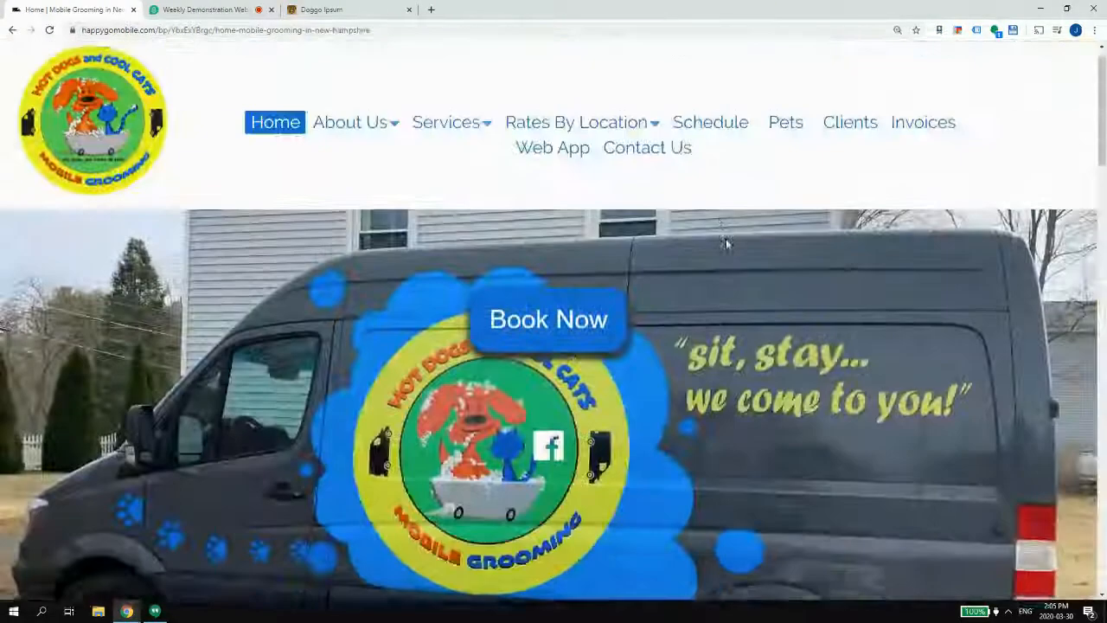
{"action": "scroll", "coordinate": [701, 244], "scroll_direction": "down", "scroll_amount": 10}
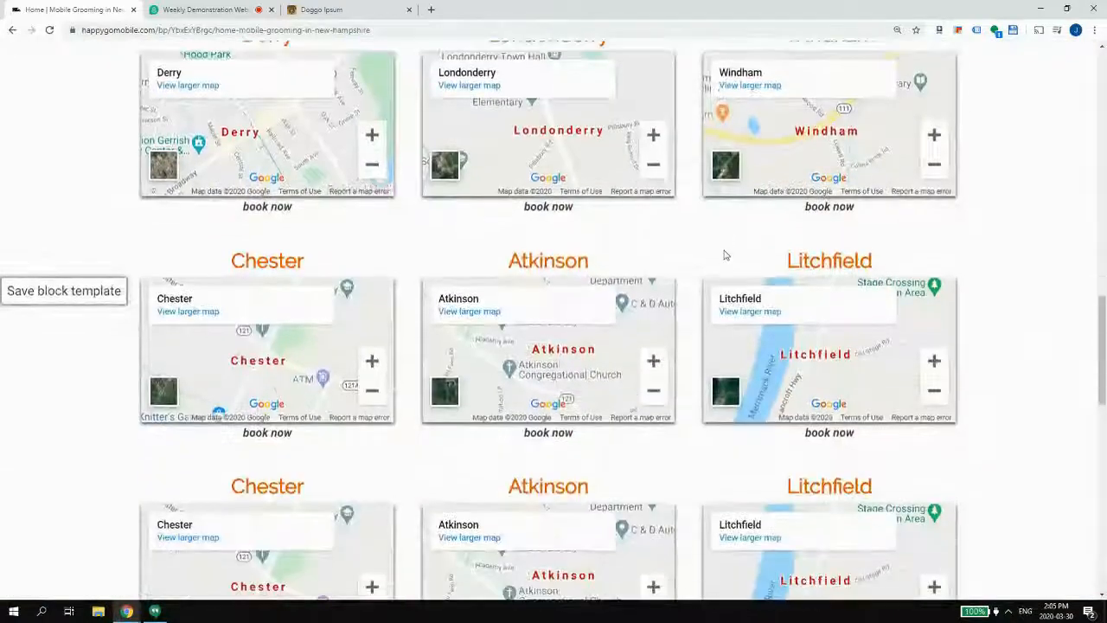
{"action": "scroll", "coordinate": [729, 256], "scroll_direction": "down", "scroll_amount": 3}
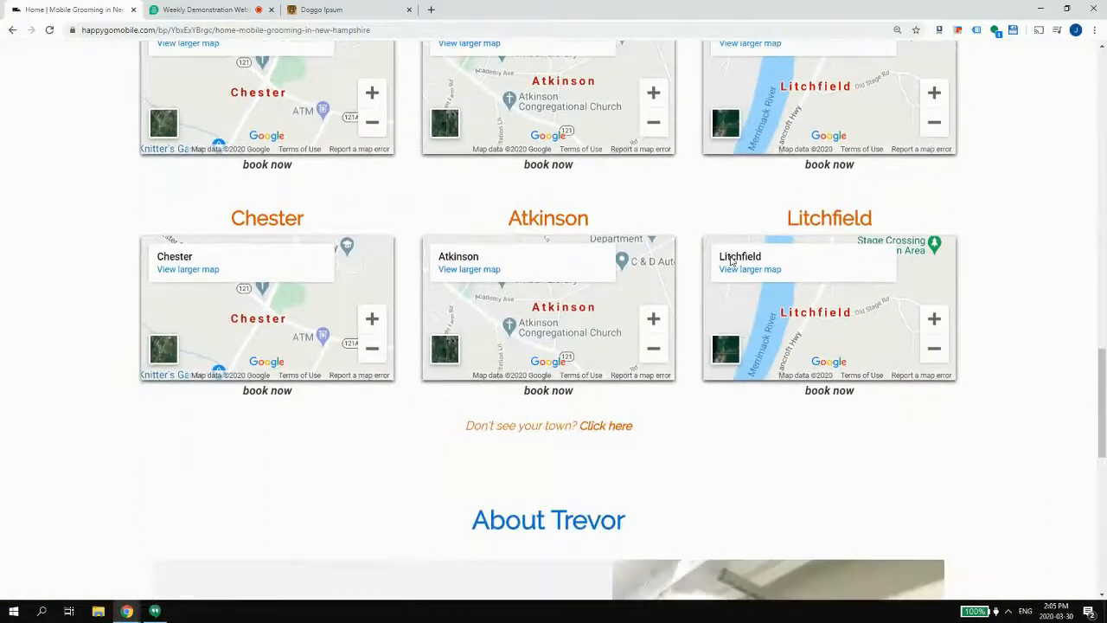
{"action": "scroll", "coordinate": [731, 261], "scroll_direction": "up", "scroll_amount": 3}
{"action": "scroll", "coordinate": [731, 260], "scroll_direction": "down", "scroll_amount": 1}
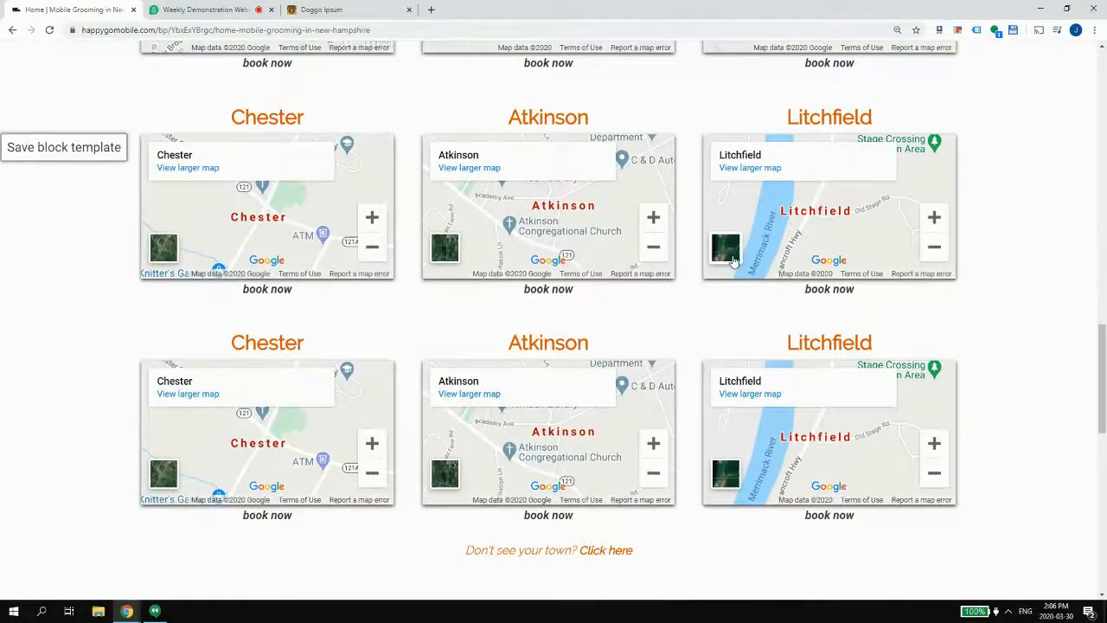
{"action": "scroll", "coordinate": [729, 258], "scroll_direction": "up", "scroll_amount": 15}
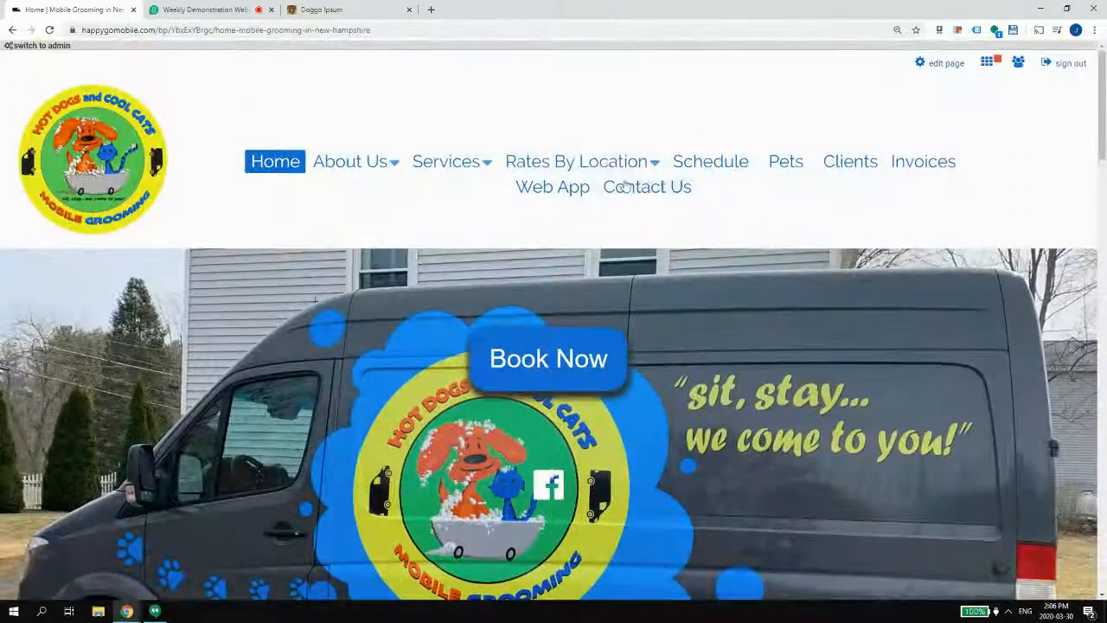
{"action": "mouse_move", "coordinate": [610, 169]}
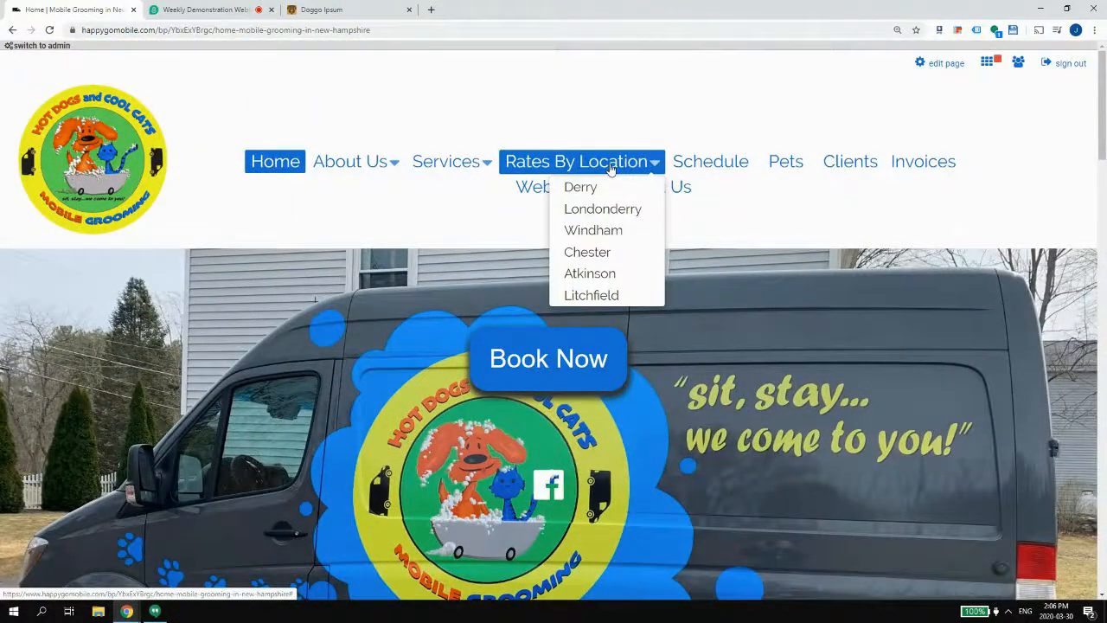
- Add a new website page from the blank page template, title it All Locations and save it
{"action": "left_click", "coordinate": [990, 62]}
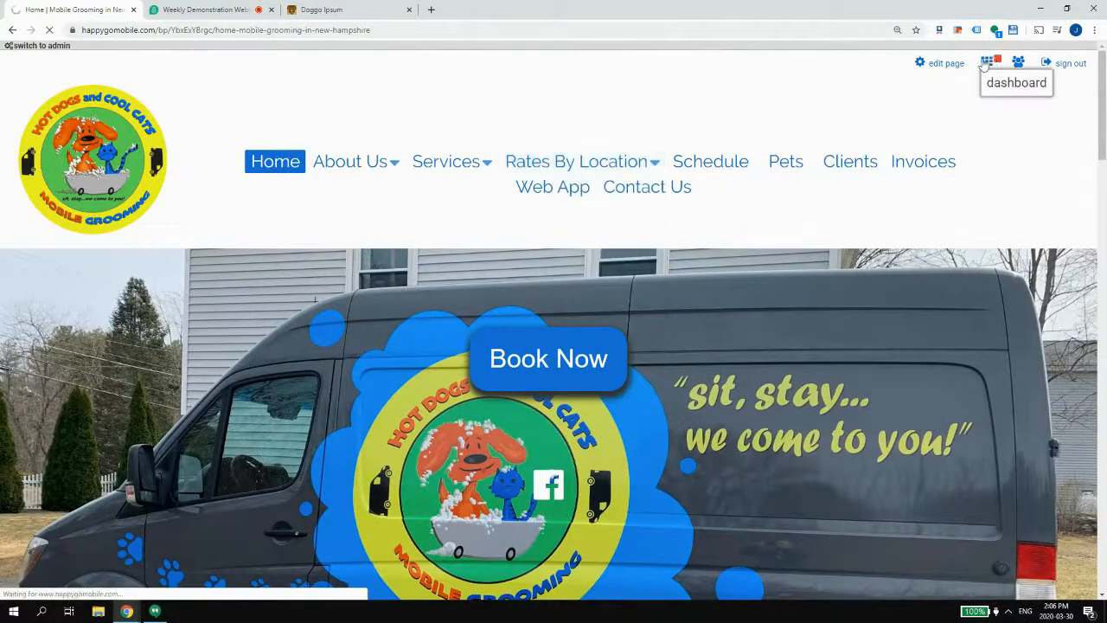
{"action": "scroll", "coordinate": [685, 377], "scroll_direction": "down", "scroll_amount": 1}
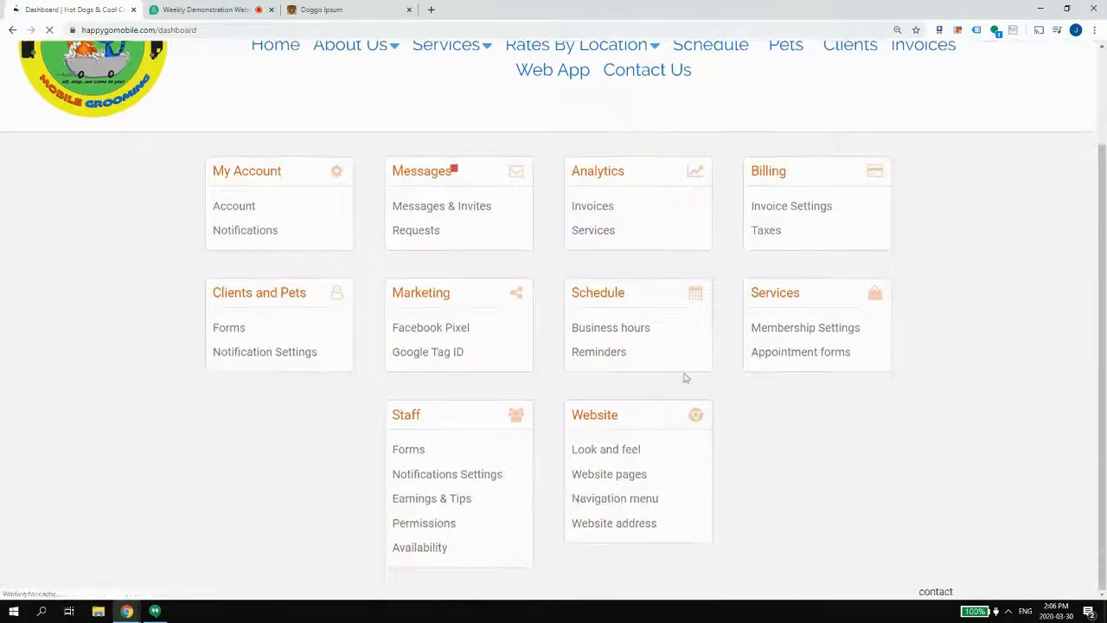
{"action": "scroll", "coordinate": [534, 151], "scroll_direction": "up", "scroll_amount": 1}
{"action": "mouse_move", "coordinate": [566, 163]}
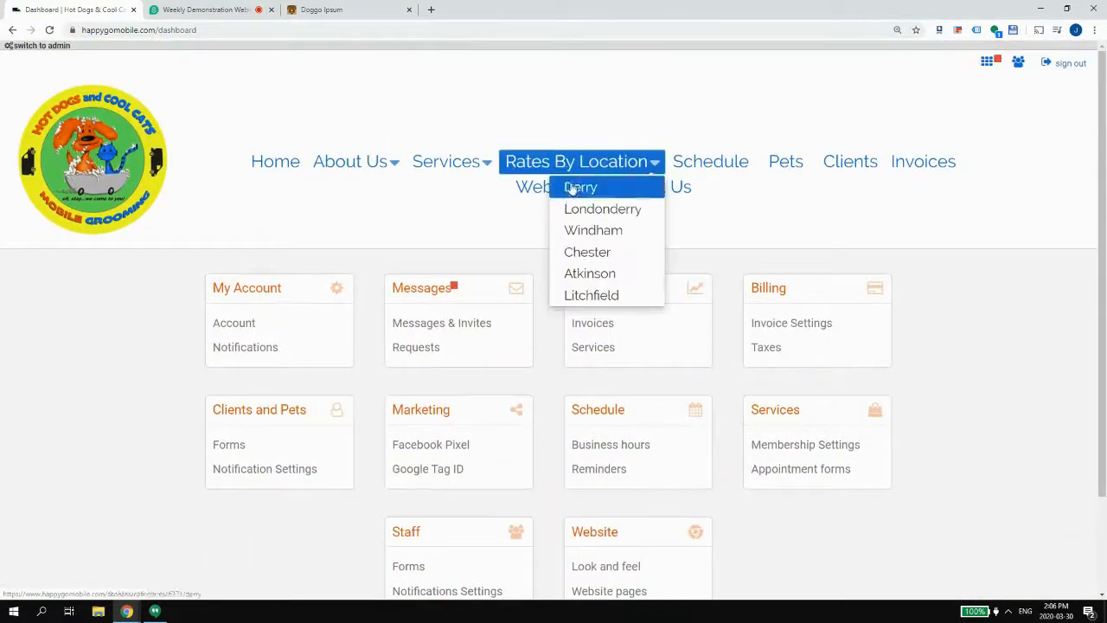
{"action": "scroll", "coordinate": [662, 519], "scroll_direction": "down", "scroll_amount": 1}
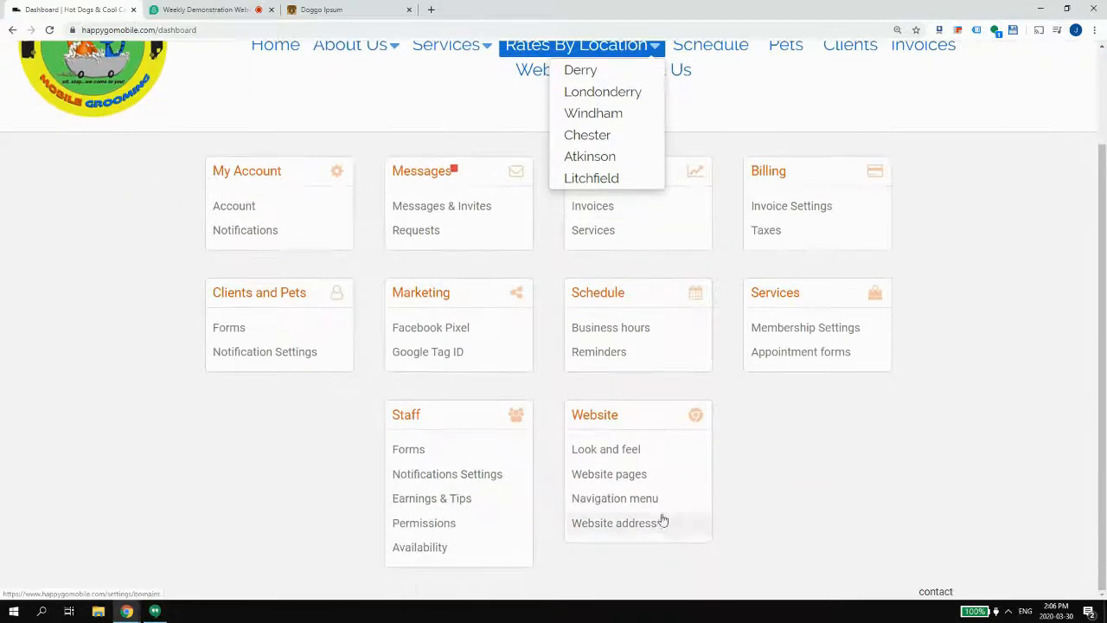
{"action": "left_click", "coordinate": [628, 477]}
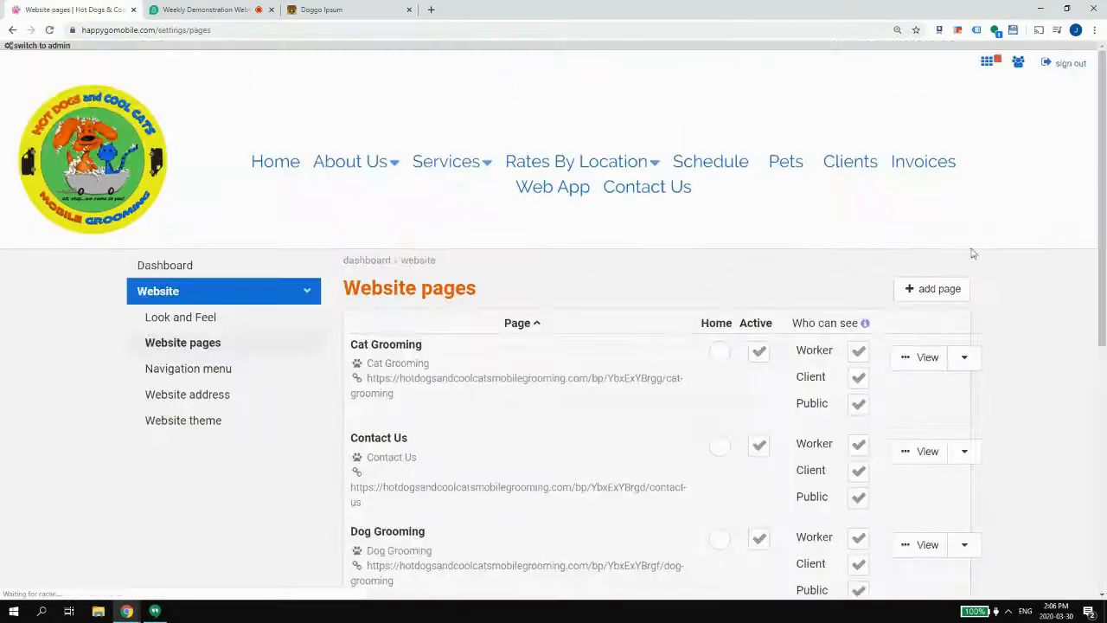
{"action": "left_click", "coordinate": [939, 286]}
{"action": "scroll", "coordinate": [527, 344], "scroll_direction": "down", "scroll_amount": 4}
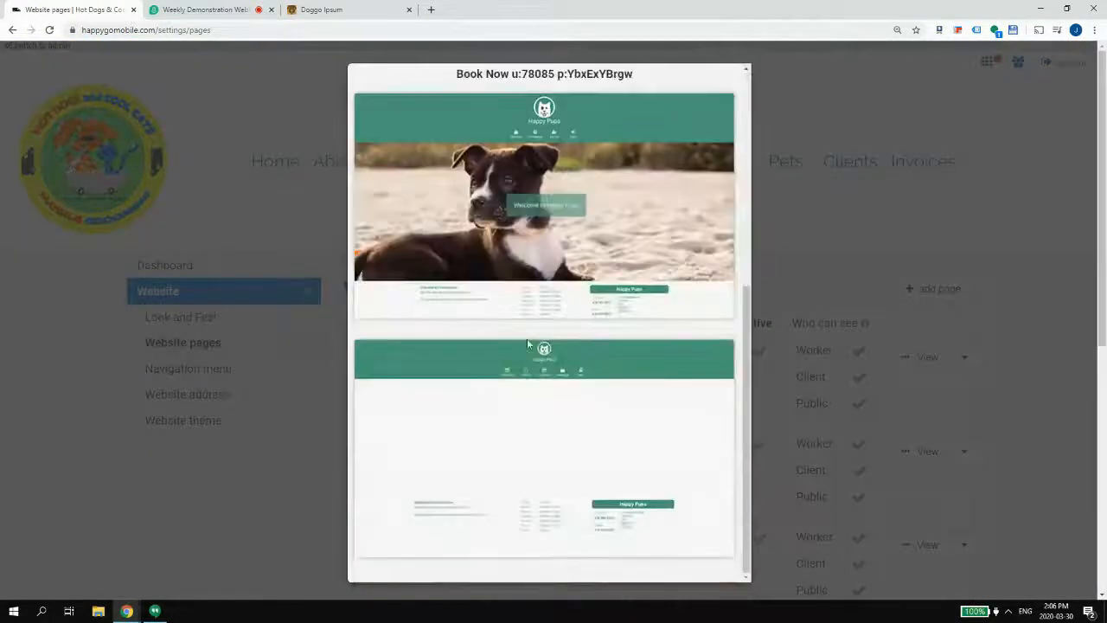
{"action": "left_click", "coordinate": [507, 419]}
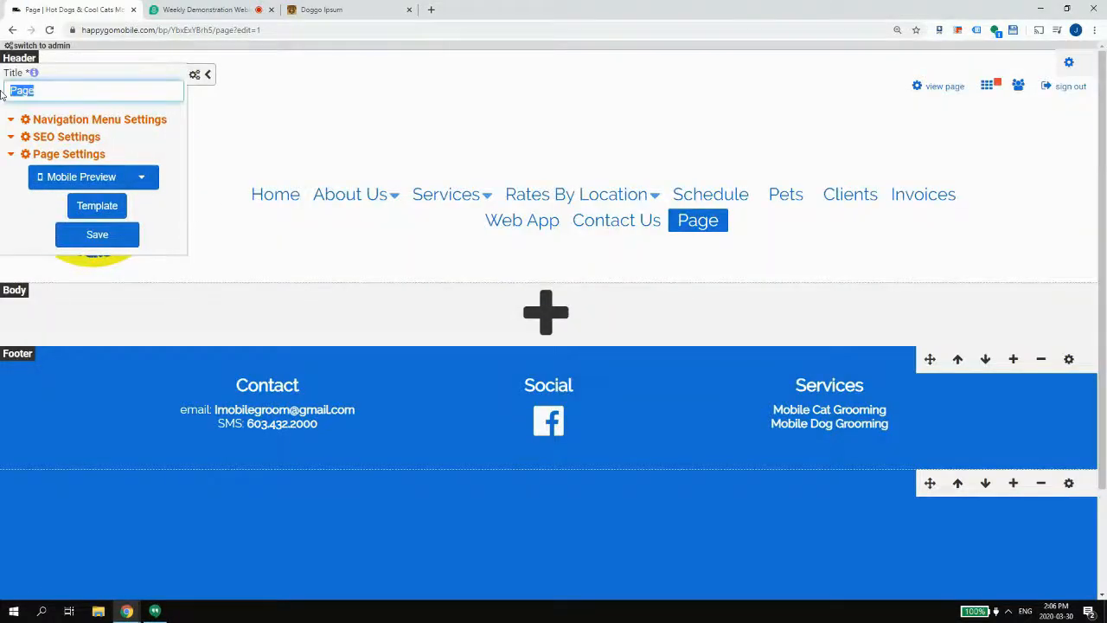
{"action": "type", "text": "All Locations"}
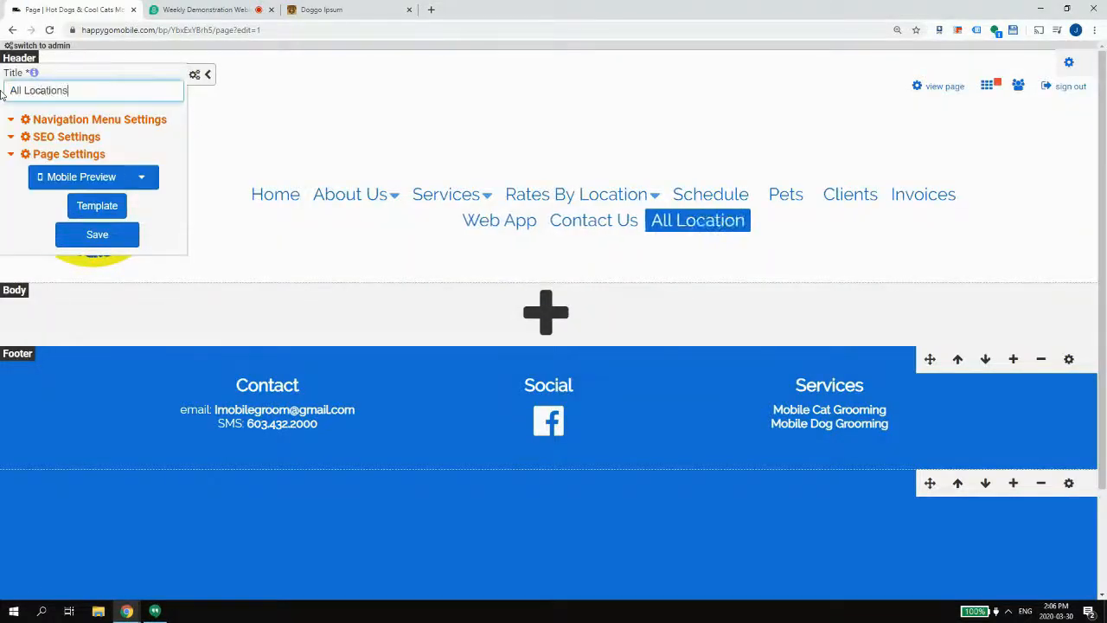
{"action": "left_click", "coordinate": [122, 229]}
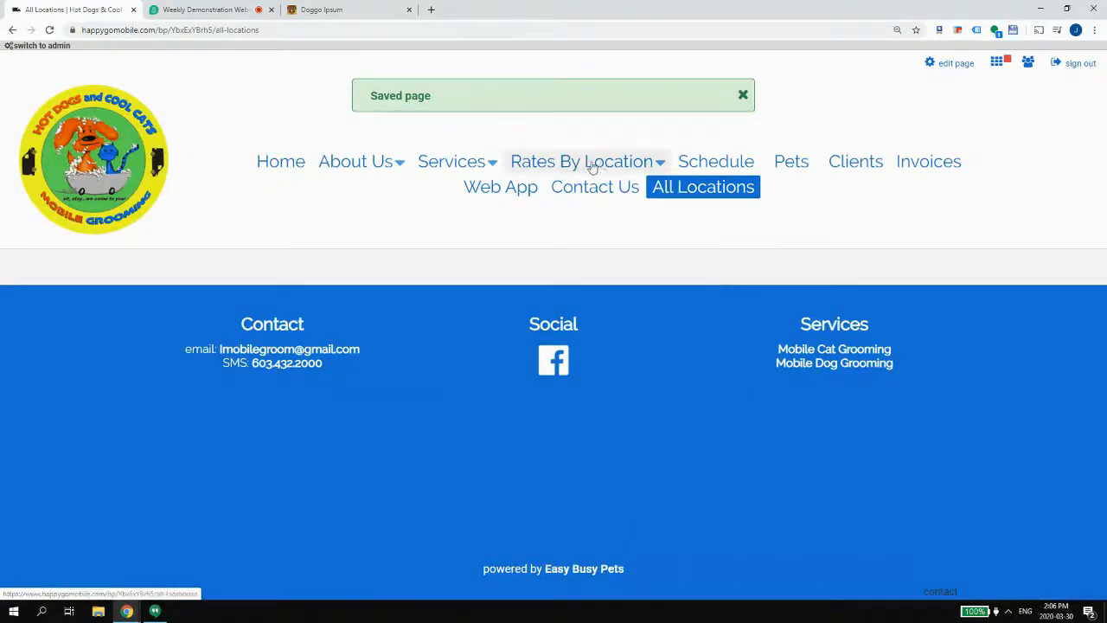
- Move the All Locations link into the Rates By Location submenu directly below Litchfield, and save the navigation menu
{"action": "left_click", "coordinate": [589, 164]}
{"action": "left_click", "coordinate": [1003, 67]}
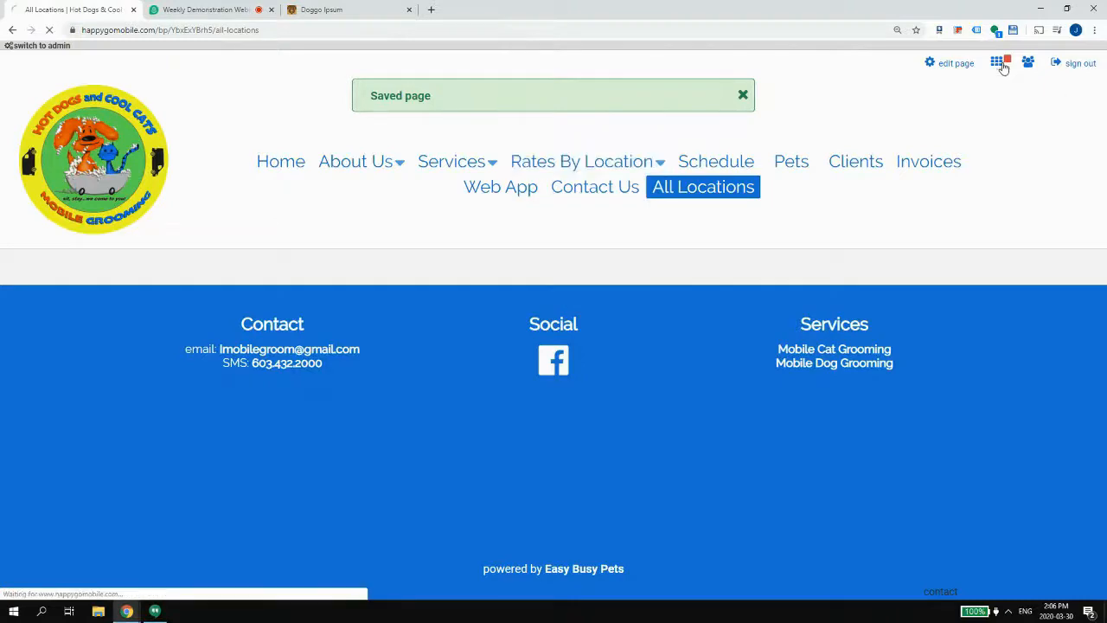
{"action": "scroll", "coordinate": [586, 514], "scroll_direction": "down", "scroll_amount": 2}
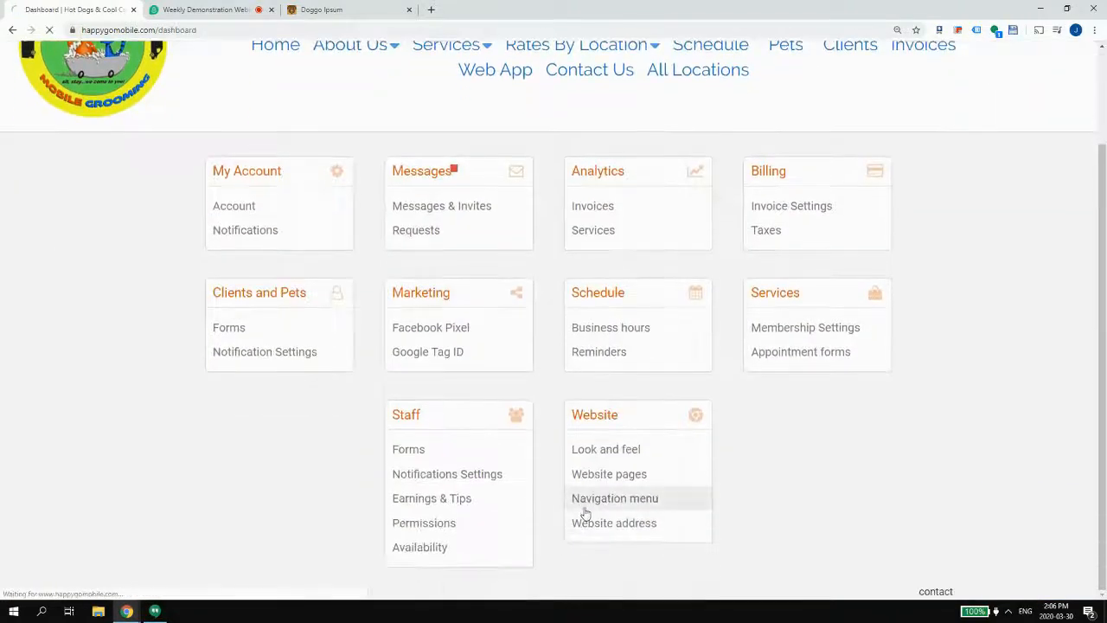
{"action": "scroll", "coordinate": [582, 504], "scroll_direction": "down", "scroll_amount": 15}
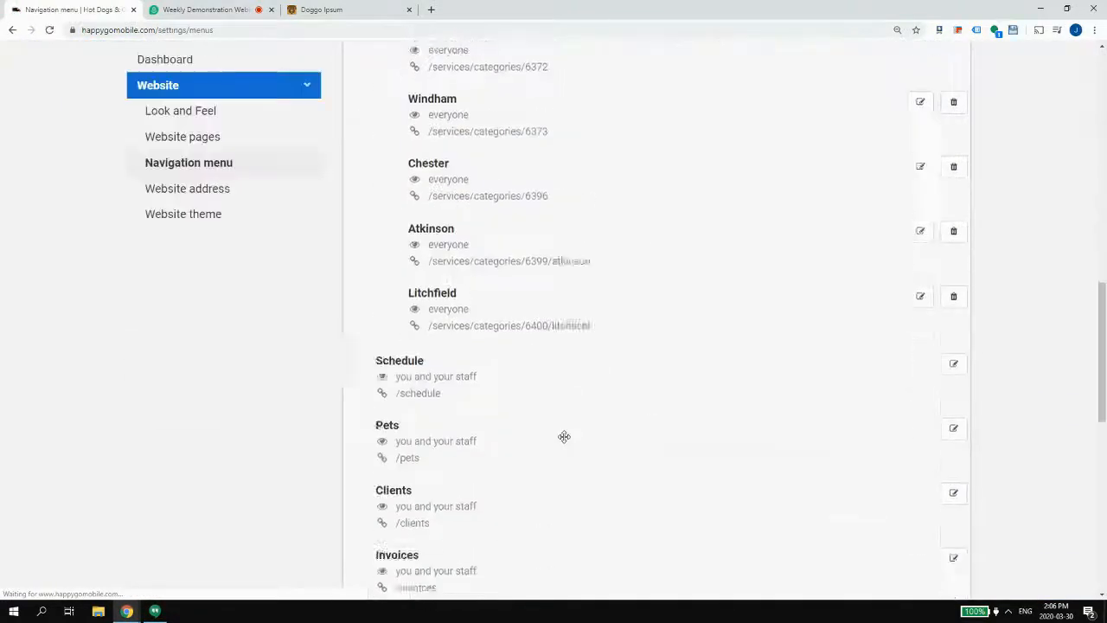
{"action": "scroll", "coordinate": [462, 250], "scroll_direction": "up", "scroll_amount": 4}
{"action": "left_click_drag", "start_coordinate": [447, 304], "coordinate": [692, 339]}
{"action": "scroll", "coordinate": [519, 291], "scroll_direction": "up", "scroll_amount": 4}
{"action": "scroll", "coordinate": [519, 291], "scroll_direction": "up", "scroll_amount": 2}
{"action": "scroll", "coordinate": [563, 150], "scroll_direction": "up", "scroll_amount": 2}
{"action": "scroll", "coordinate": [652, 395], "scroll_direction": "down", "scroll_amount": 1}
{"action": "left_click_drag", "start_coordinate": [559, 417], "coordinate": [615, 366]}
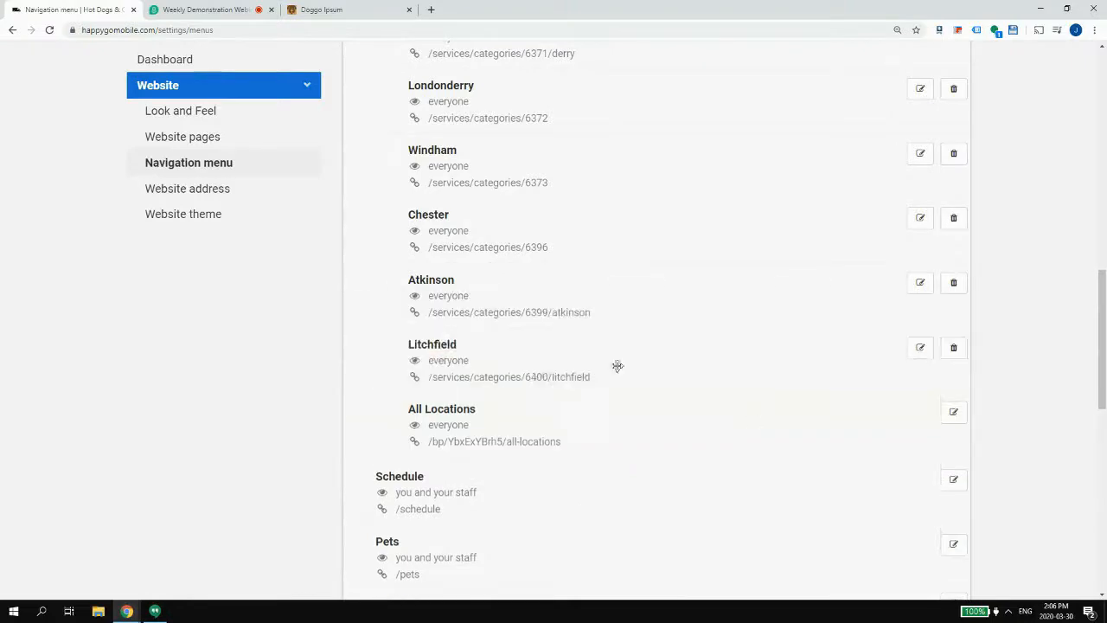
{"action": "scroll", "coordinate": [797, 402], "scroll_direction": "down", "scroll_amount": 1}
{"action": "scroll", "coordinate": [949, 447], "scroll_direction": "down", "scroll_amount": 6}
{"action": "left_click", "coordinate": [934, 336]}
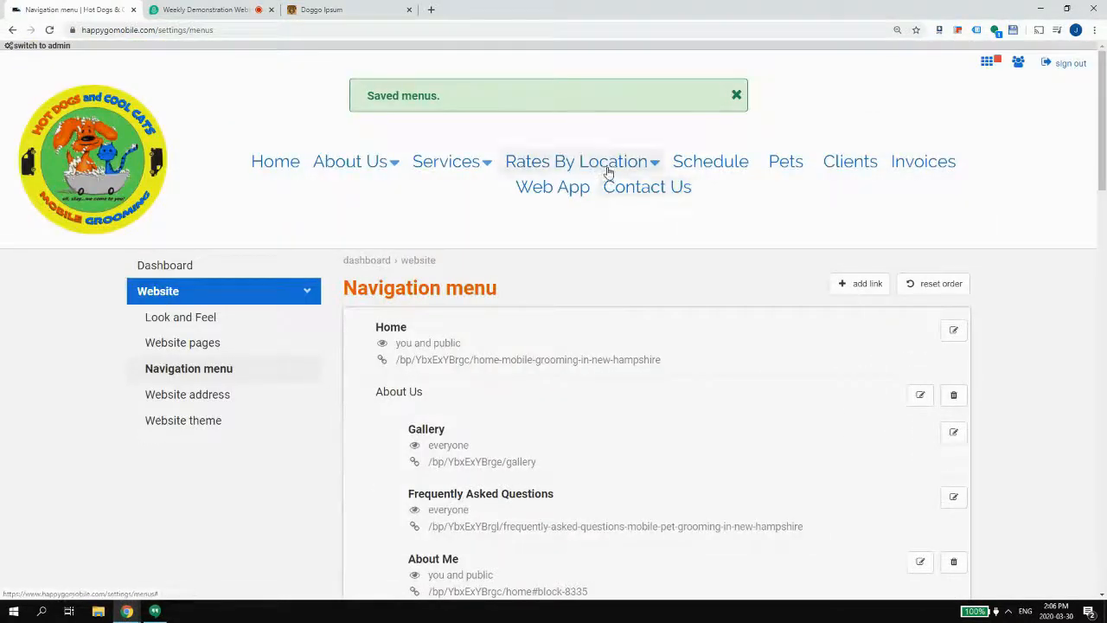
- Check the Rates By Location submenu and open the All Locations page from it in editing mode
{"action": "left_click", "coordinate": [611, 168]}
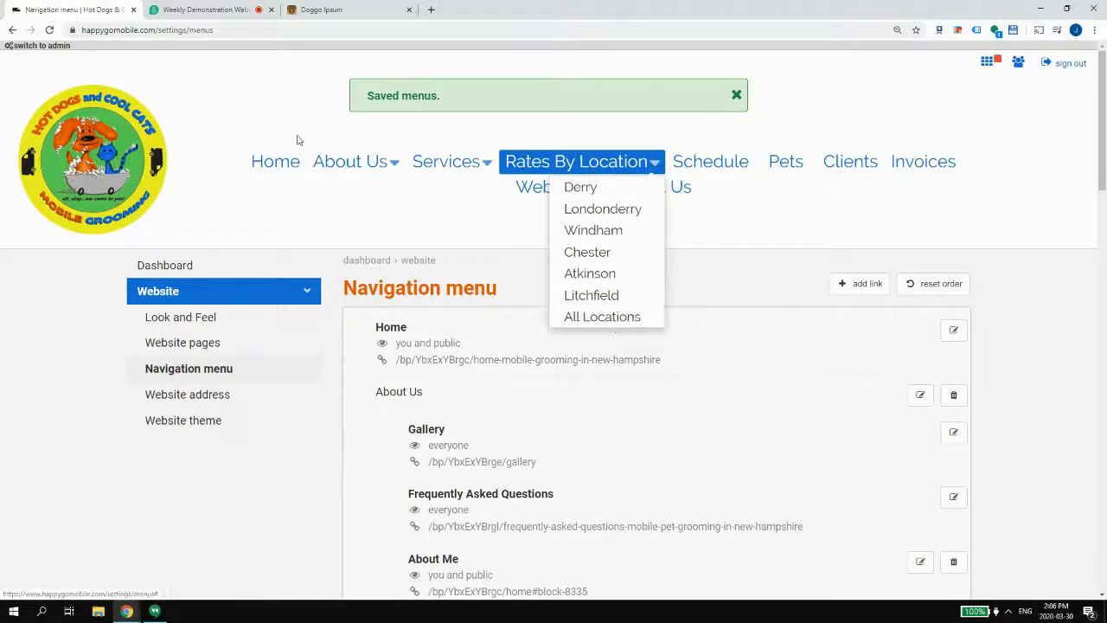
{"action": "left_click", "coordinate": [290, 165]}
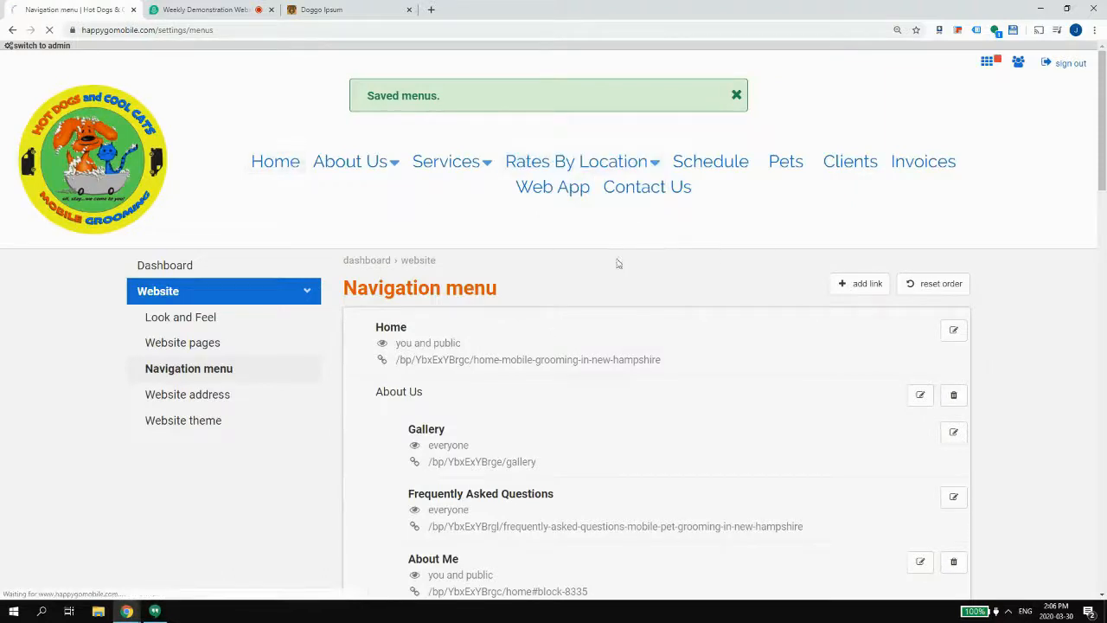
{"action": "mouse_move", "coordinate": [567, 163]}
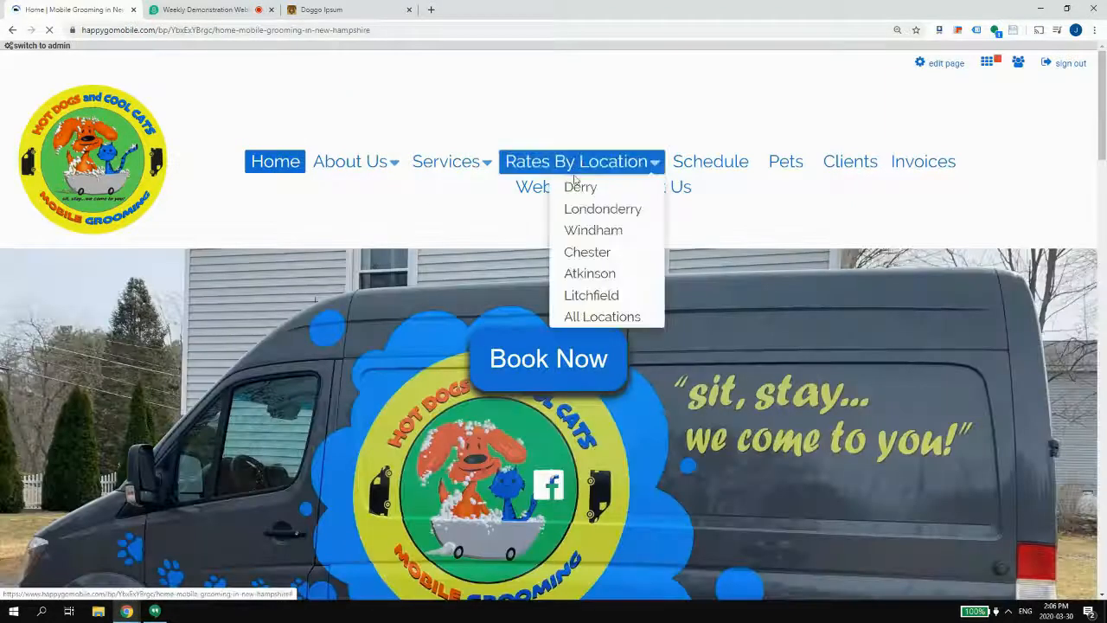
{"action": "left_click", "coordinate": [596, 322]}
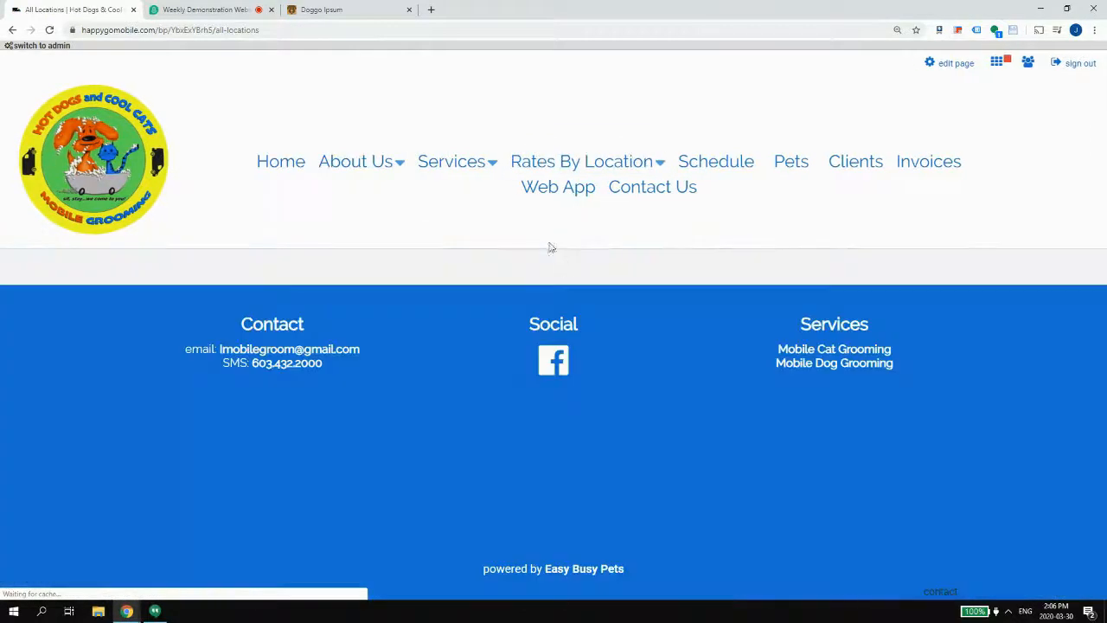
{"action": "left_click", "coordinate": [951, 64]}
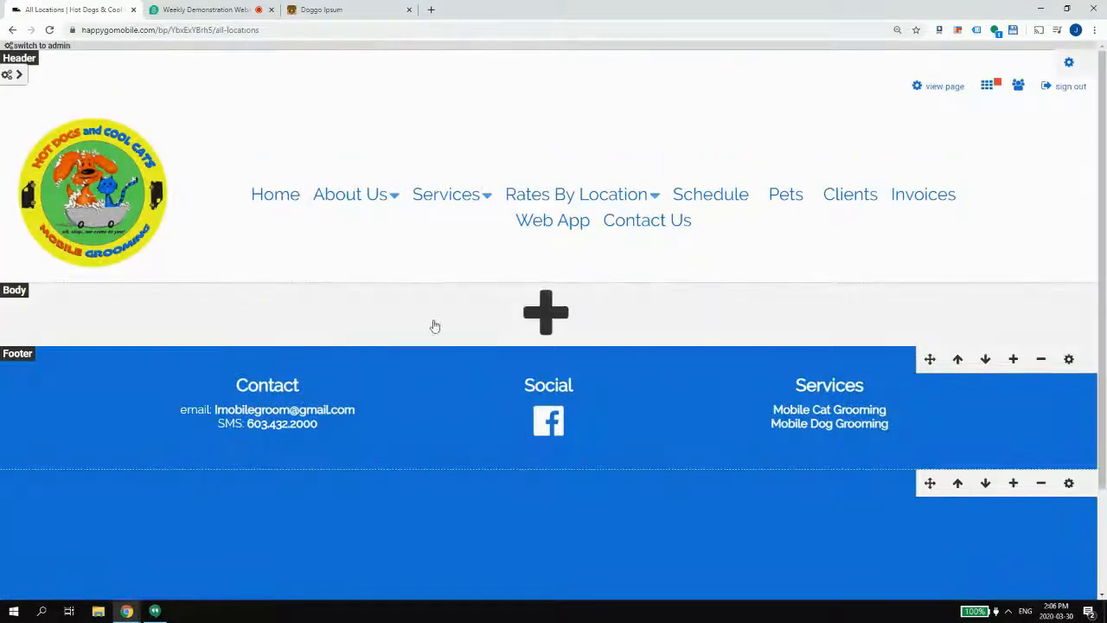
{"action": "left_click", "coordinate": [275, 194]}
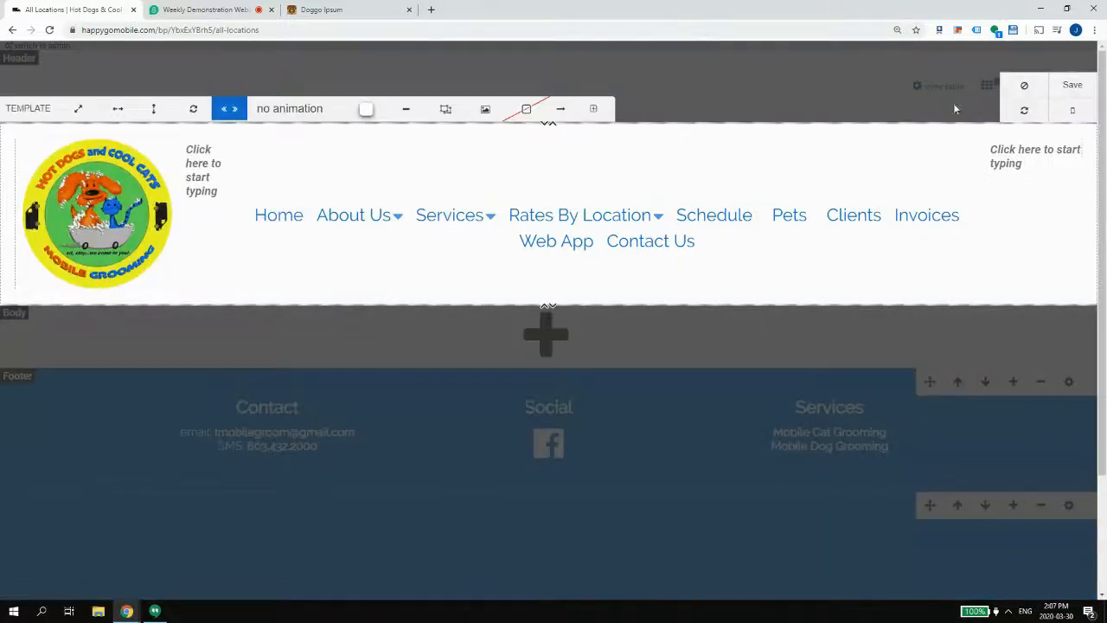
{"action": "left_click", "coordinate": [1014, 94]}
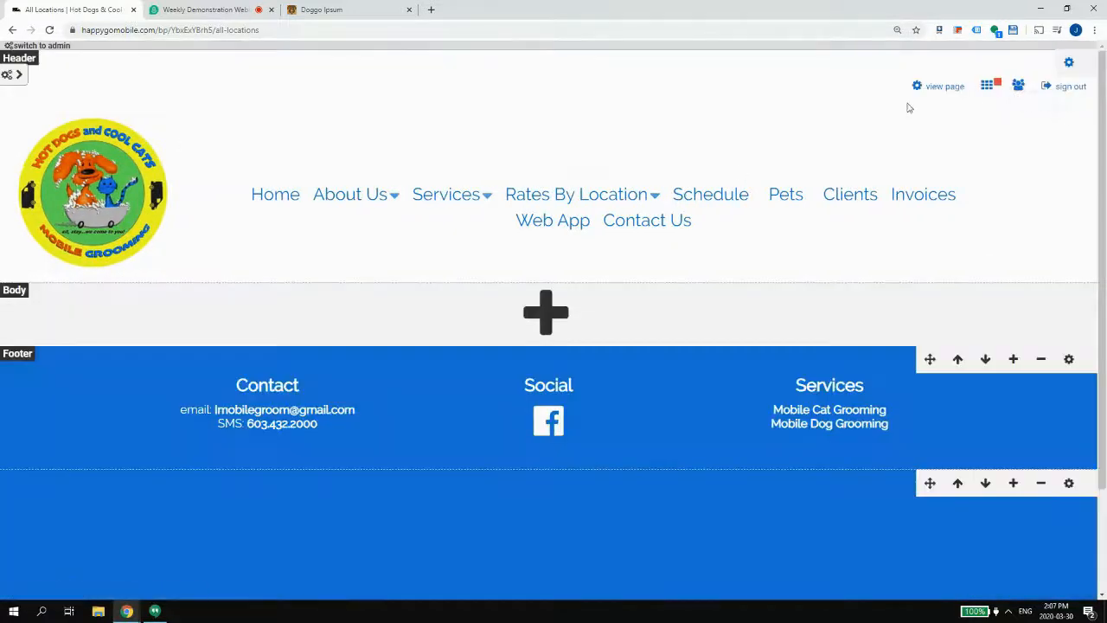
- Delete the duplicate Chester, Atkinson and Litchfield map row from the Home page
{"action": "left_click", "coordinate": [271, 173]}
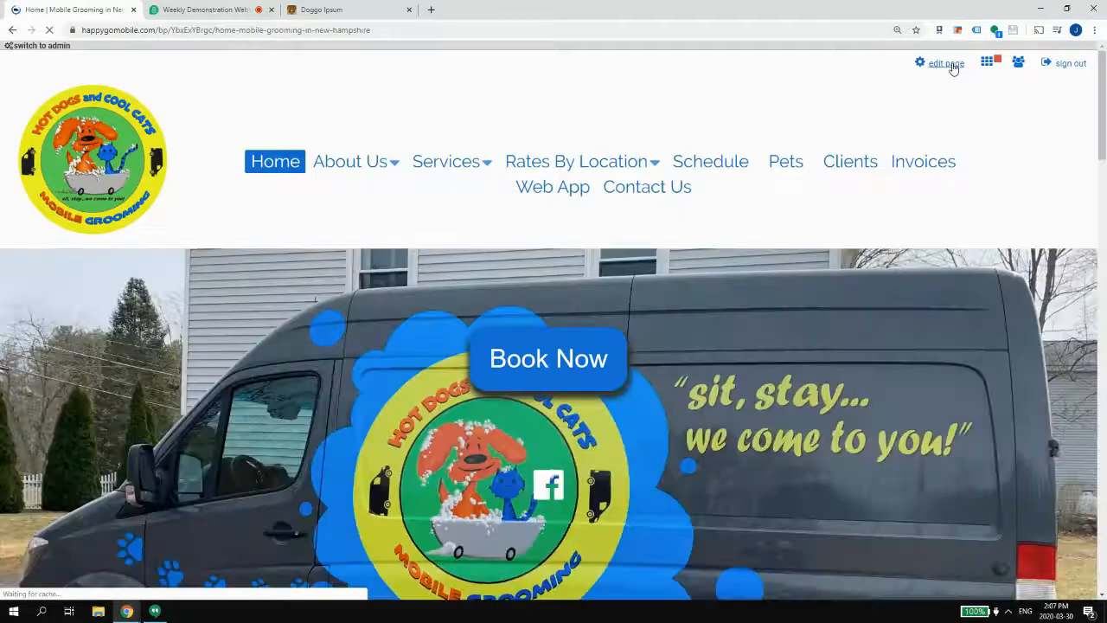
{"action": "left_click", "coordinate": [946, 64]}
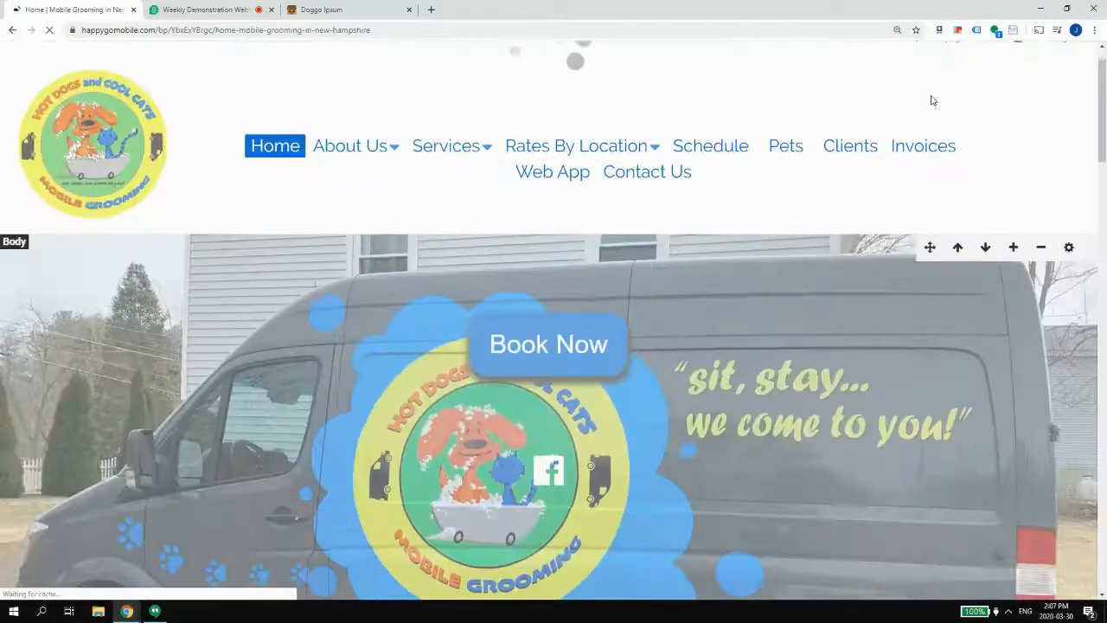
{"action": "scroll", "coordinate": [917, 130], "scroll_direction": "down", "scroll_amount": 15}
{"action": "left_click", "coordinate": [1041, 212]}
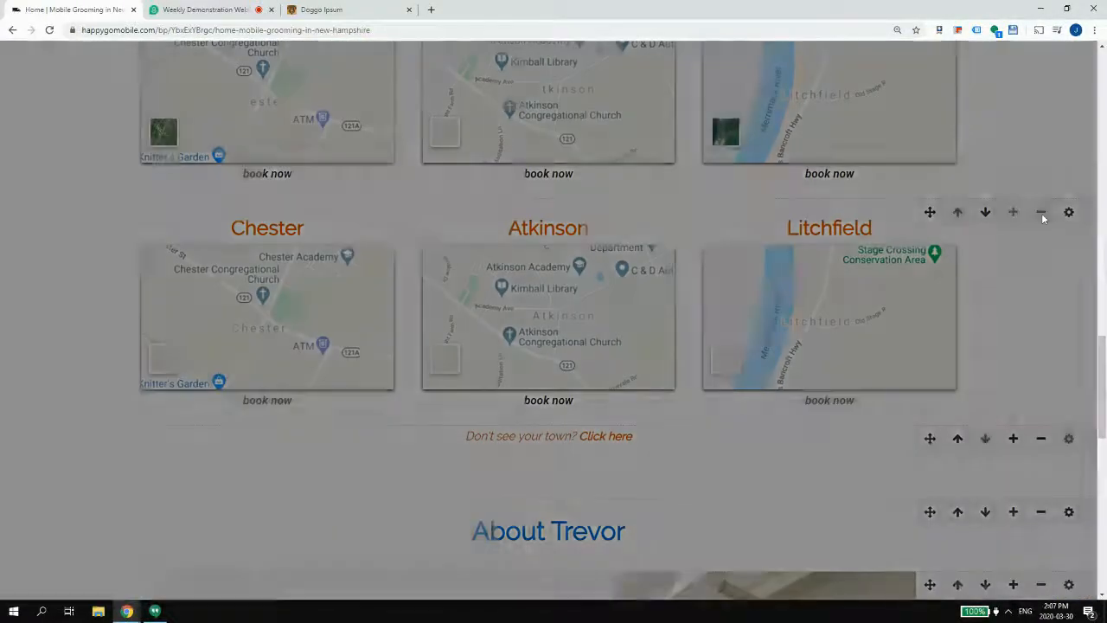
{"action": "left_click", "coordinate": [720, 149]}
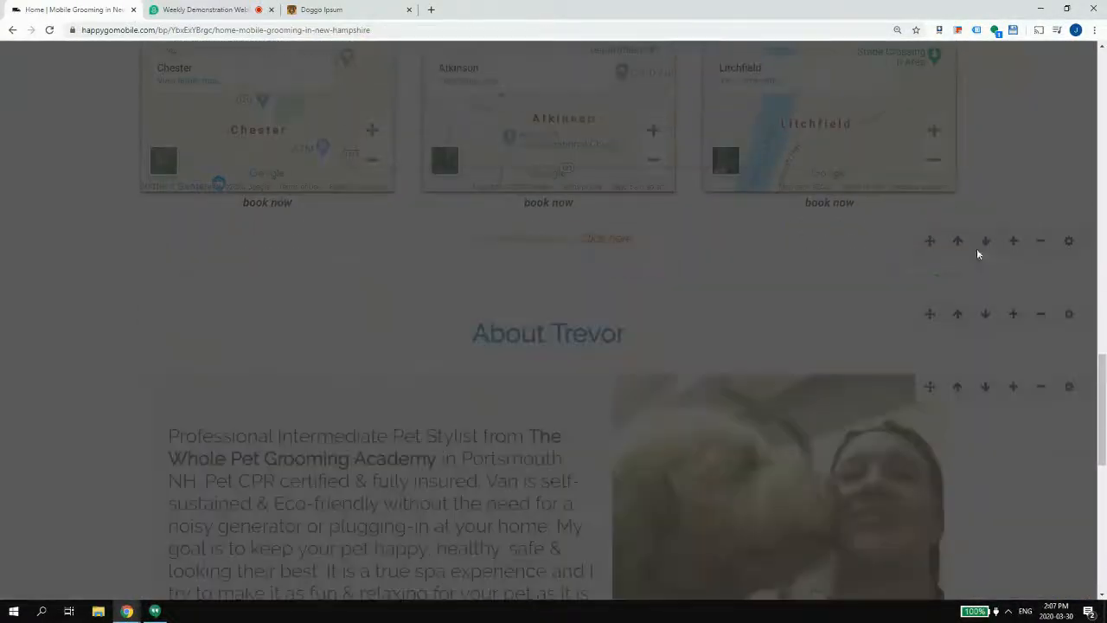
- Save the Derry–Londonderry–Windham row, the Chester–Atkinson–Litchfield row and the "Don't see your town?" row as block templates
{"action": "scroll", "coordinate": [976, 251], "scroll_direction": "up", "scroll_amount": 4}
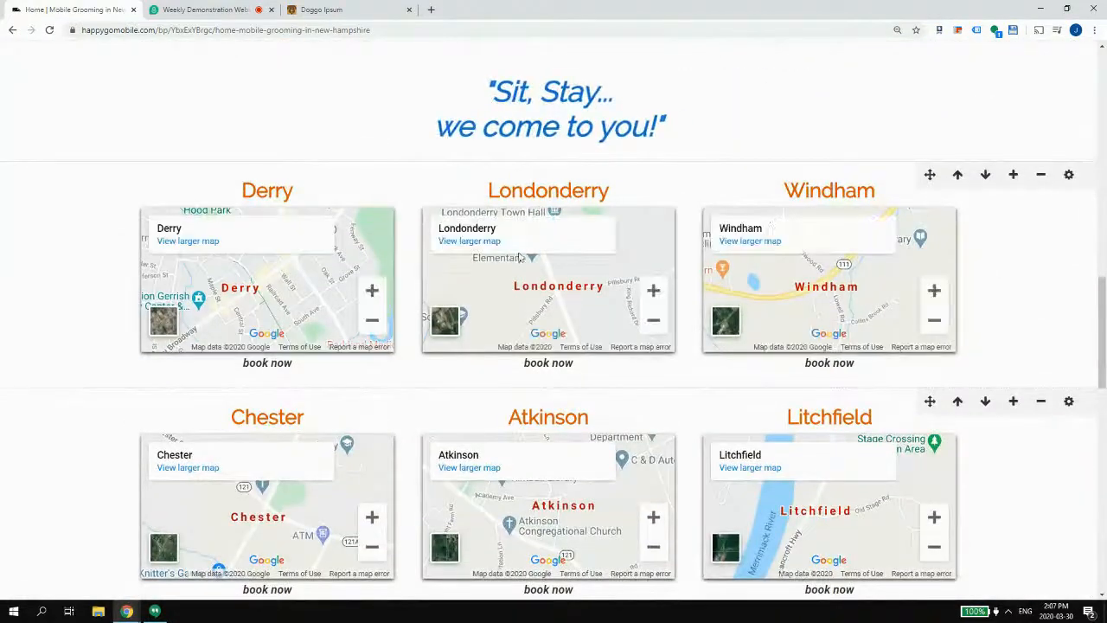
{"action": "left_click", "coordinate": [1027, 261]}
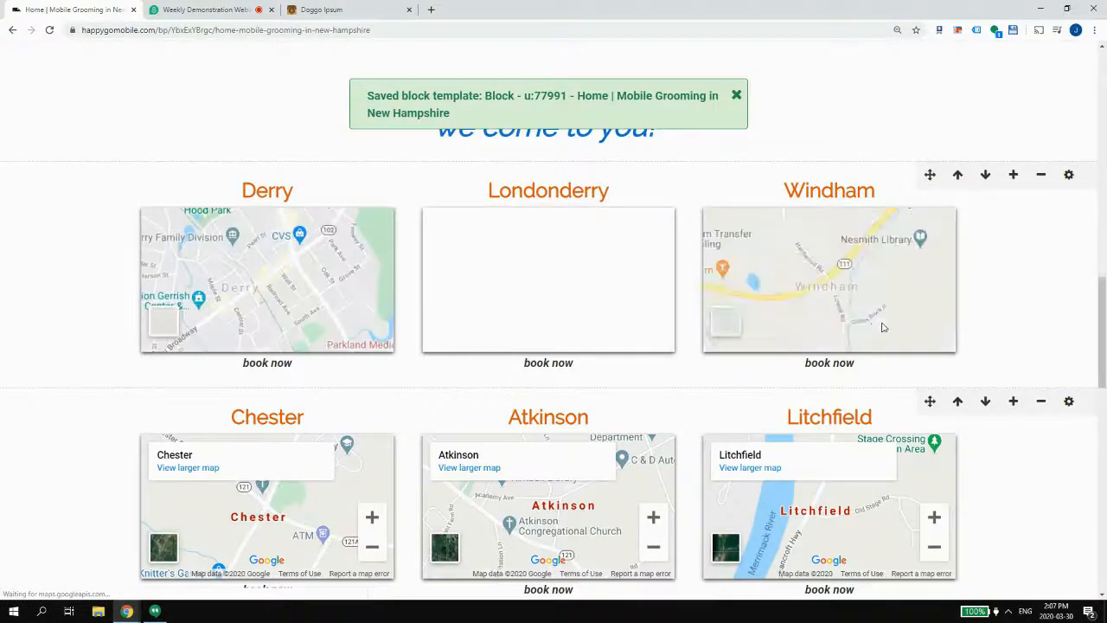
{"action": "scroll", "coordinate": [966, 312], "scroll_direction": "down", "scroll_amount": 2}
{"action": "left_click", "coordinate": [994, 386]}
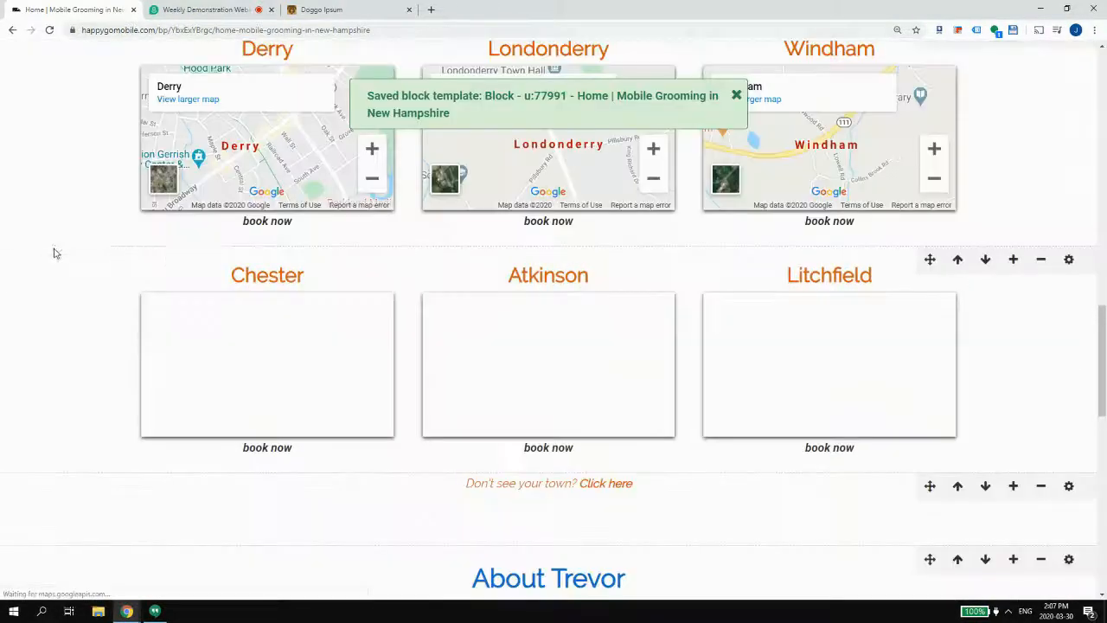
{"action": "scroll", "coordinate": [285, 400], "scroll_direction": "down", "scroll_amount": 2}
{"action": "left_click", "coordinate": [389, 396]}
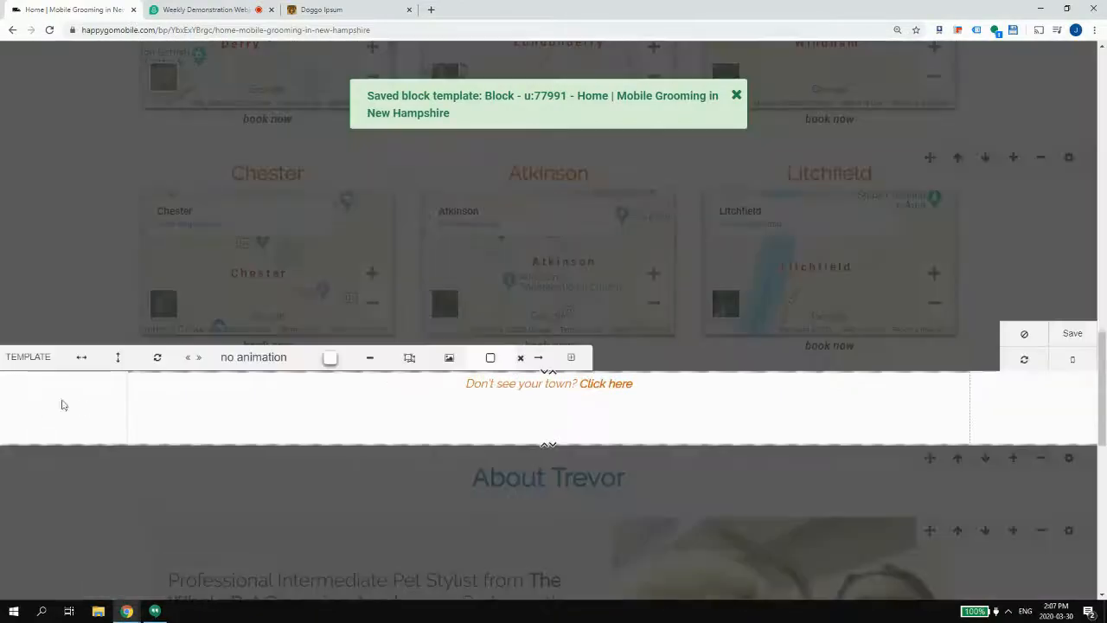
{"action": "scroll", "coordinate": [581, 415], "scroll_direction": "up", "scroll_amount": 15}
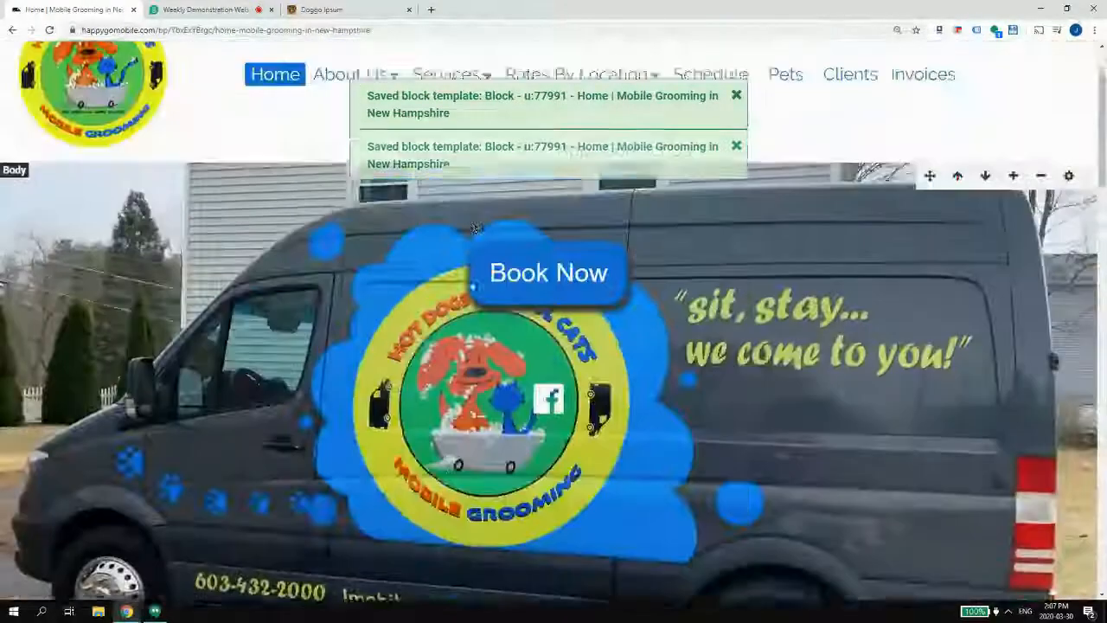
- Open the All Locations page from the Rates By Location submenu in editing mode
{"action": "scroll", "coordinate": [616, 277], "scroll_direction": "down", "scroll_amount": 2}
{"action": "scroll", "coordinate": [618, 265], "scroll_direction": "down", "scroll_amount": 15}
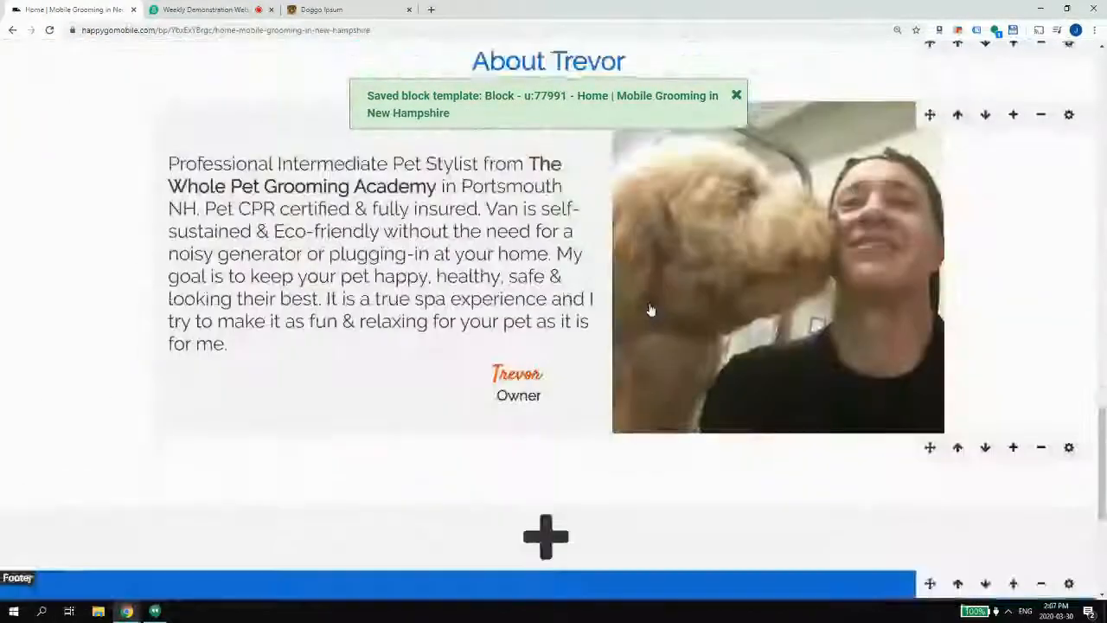
{"action": "scroll", "coordinate": [663, 266], "scroll_direction": "up", "scroll_amount": 14}
{"action": "scroll", "coordinate": [663, 266], "scroll_direction": "up", "scroll_amount": 4}
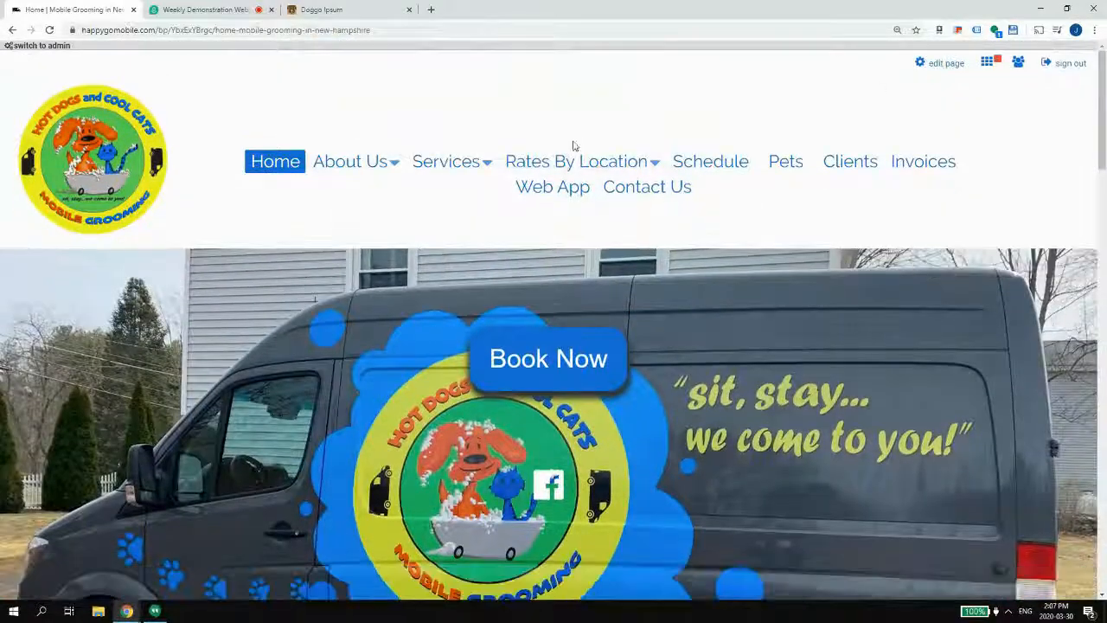
{"action": "mouse_move", "coordinate": [575, 161]}
{"action": "left_click", "coordinate": [578, 317]}
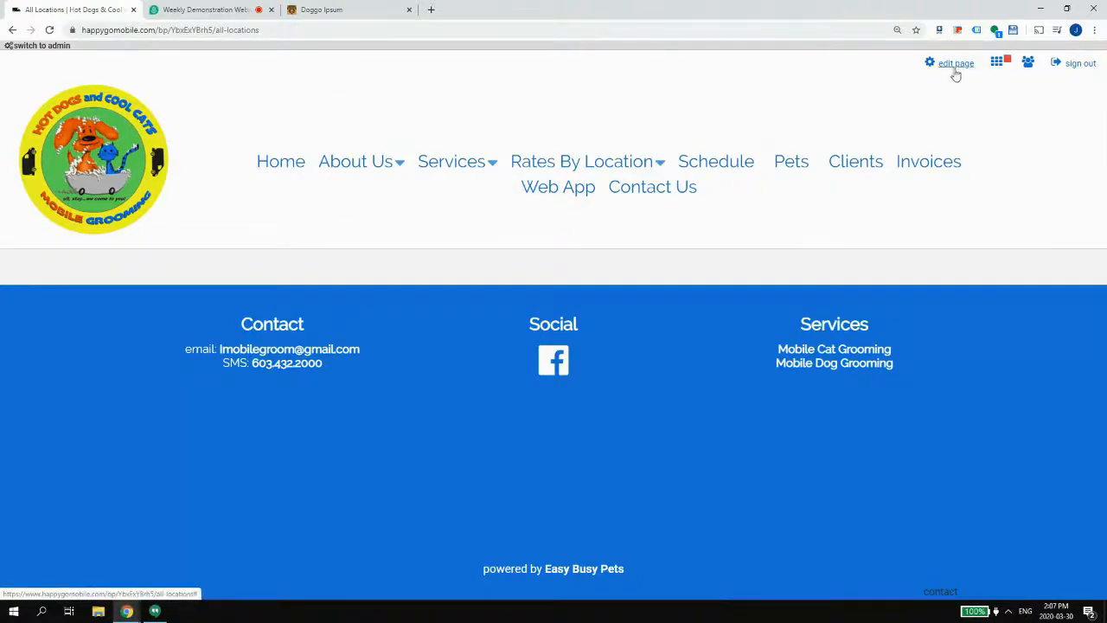
{"action": "left_click", "coordinate": [955, 69]}
- Add the saved Derry, Londonderry and Windham map block to the empty body of All Locations and save it
{"action": "left_click", "coordinate": [561, 318]}
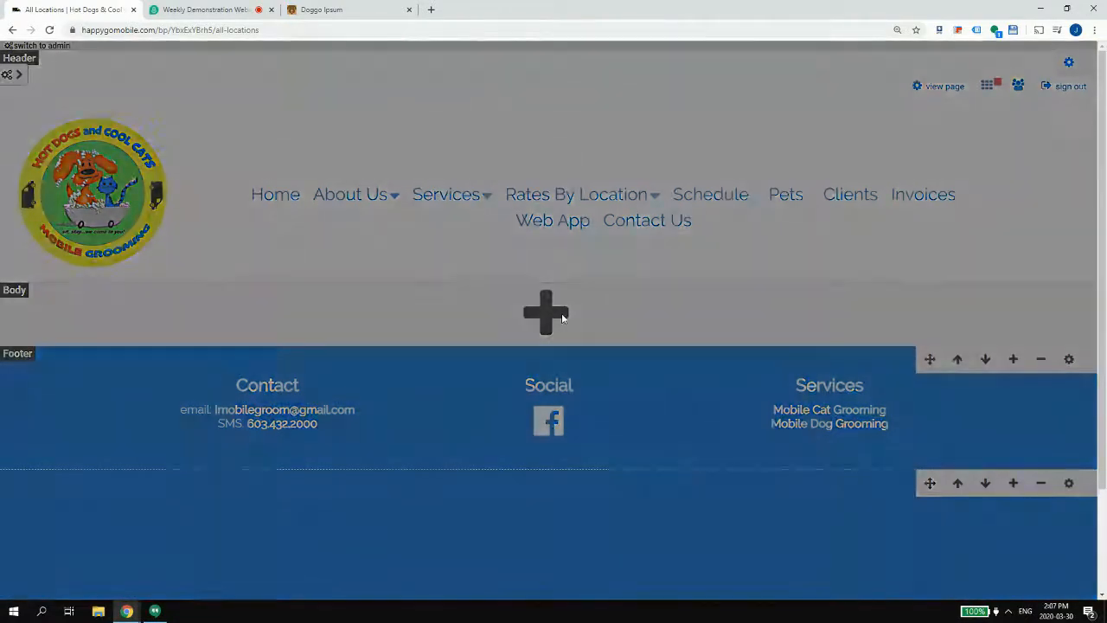
{"action": "scroll", "coordinate": [548, 368], "scroll_direction": "down", "scroll_amount": 10}
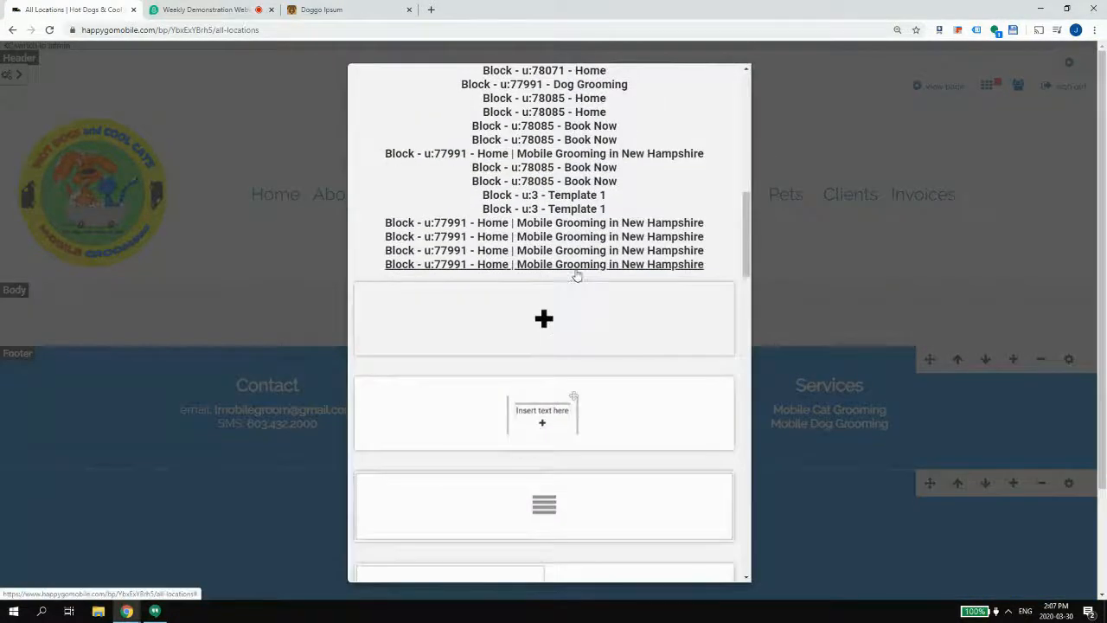
{"action": "left_click", "coordinate": [551, 237]}
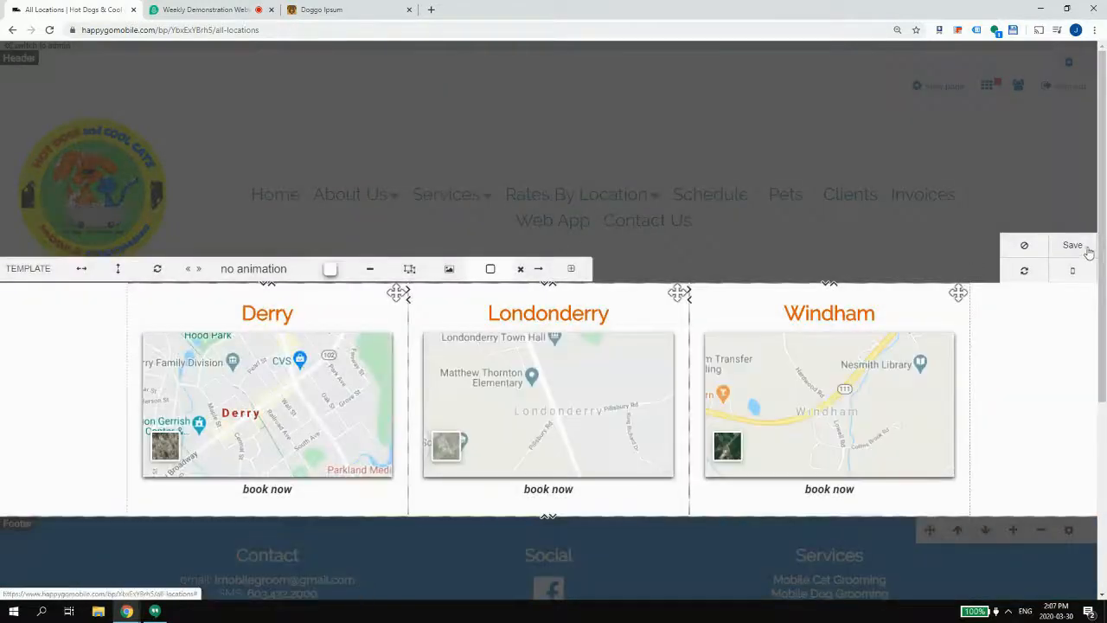
{"action": "left_click", "coordinate": [1086, 250]}
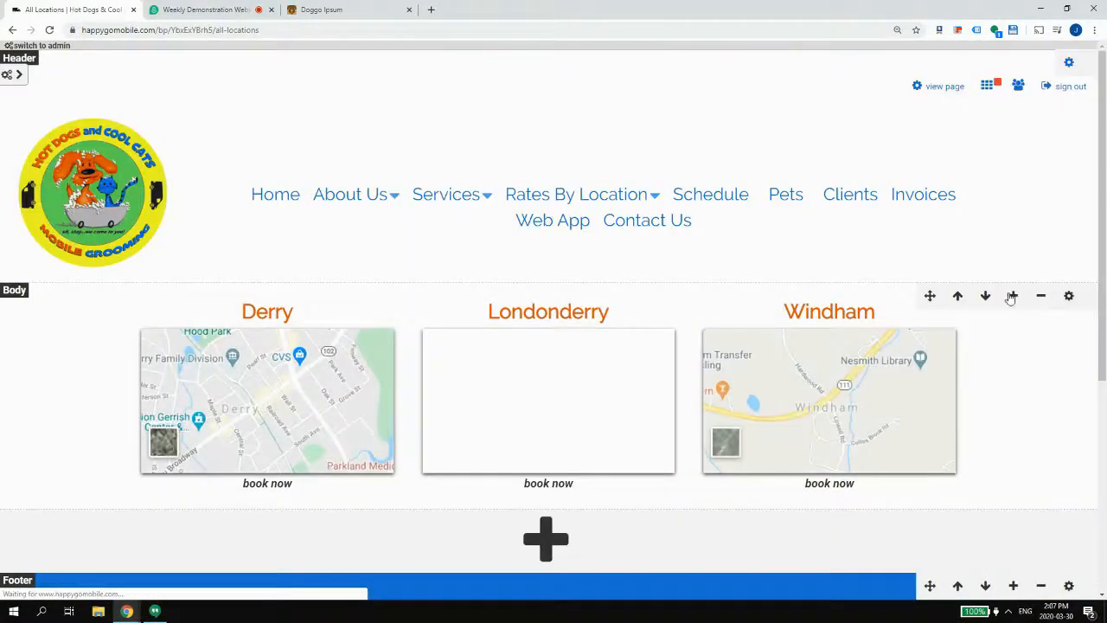
- Insert the saved Chester, Atkinson and Litchfield map block below the Derry row and save it
{"action": "left_click", "coordinate": [1012, 296]}
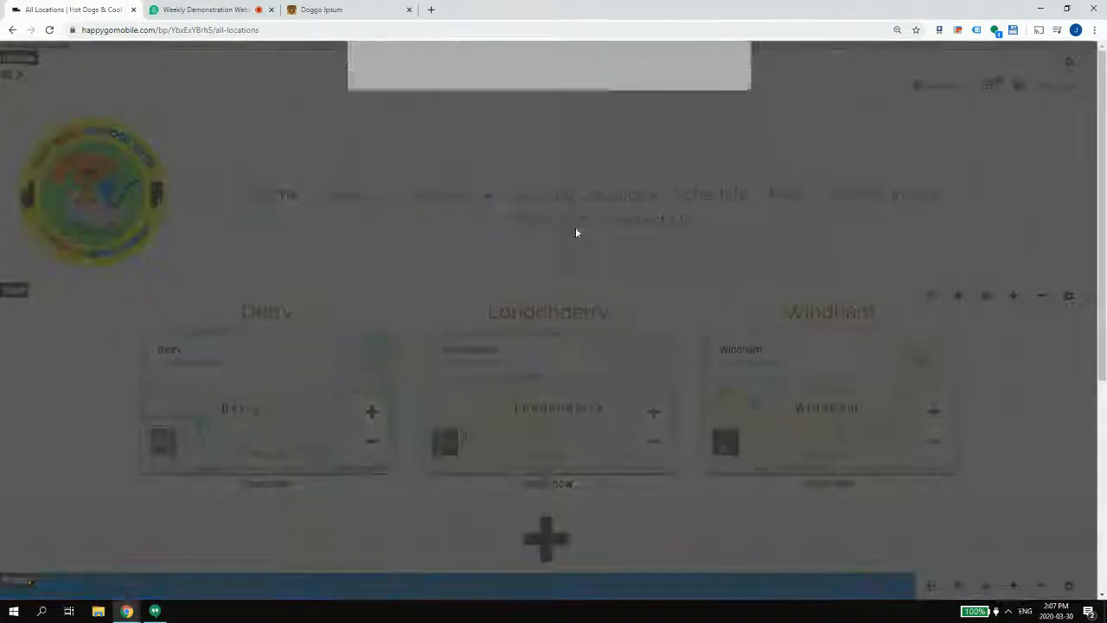
{"action": "scroll", "coordinate": [558, 277], "scroll_direction": "down", "scroll_amount": 5}
{"action": "scroll", "coordinate": [578, 368], "scroll_direction": "down", "scroll_amount": 3}
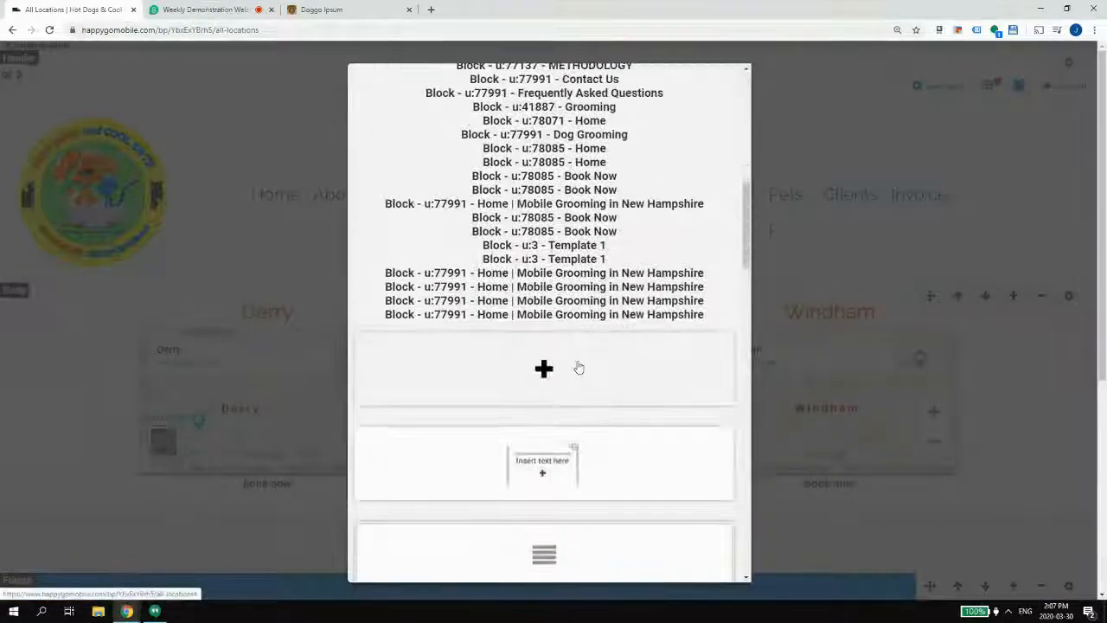
{"action": "left_click", "coordinate": [573, 300]}
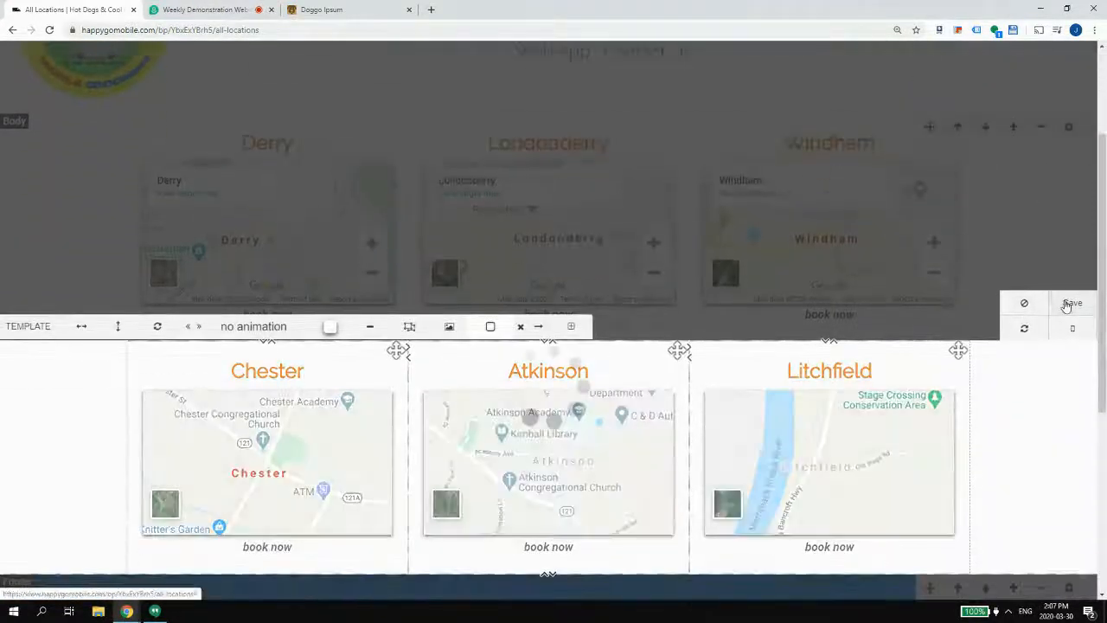
{"action": "left_click", "coordinate": [1071, 303]}
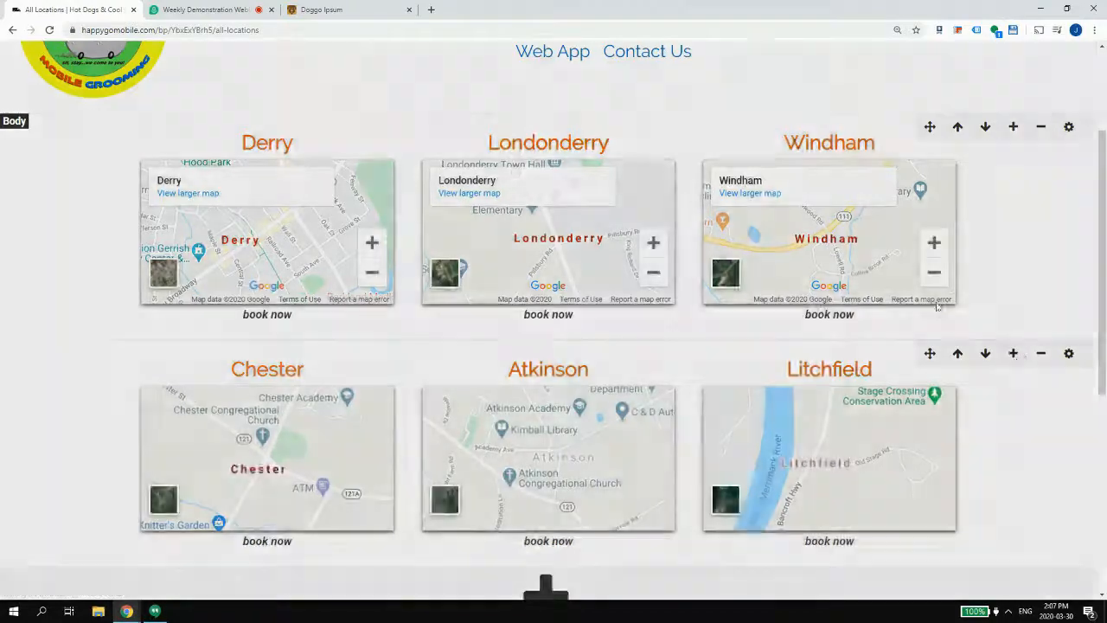
- Insert a second copy of the Chester, Atkinson and Litchfield map block below the first and save it
{"action": "left_click", "coordinate": [1014, 353]}
{"action": "scroll", "coordinate": [623, 225], "scroll_direction": "down", "scroll_amount": 8}
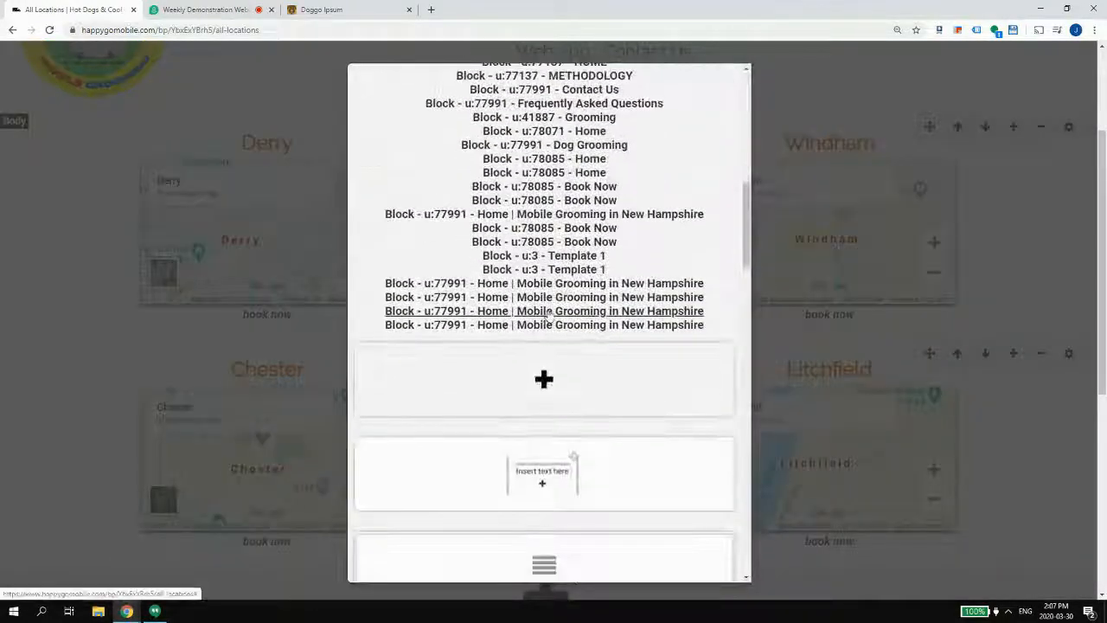
{"action": "left_click", "coordinate": [549, 313]}
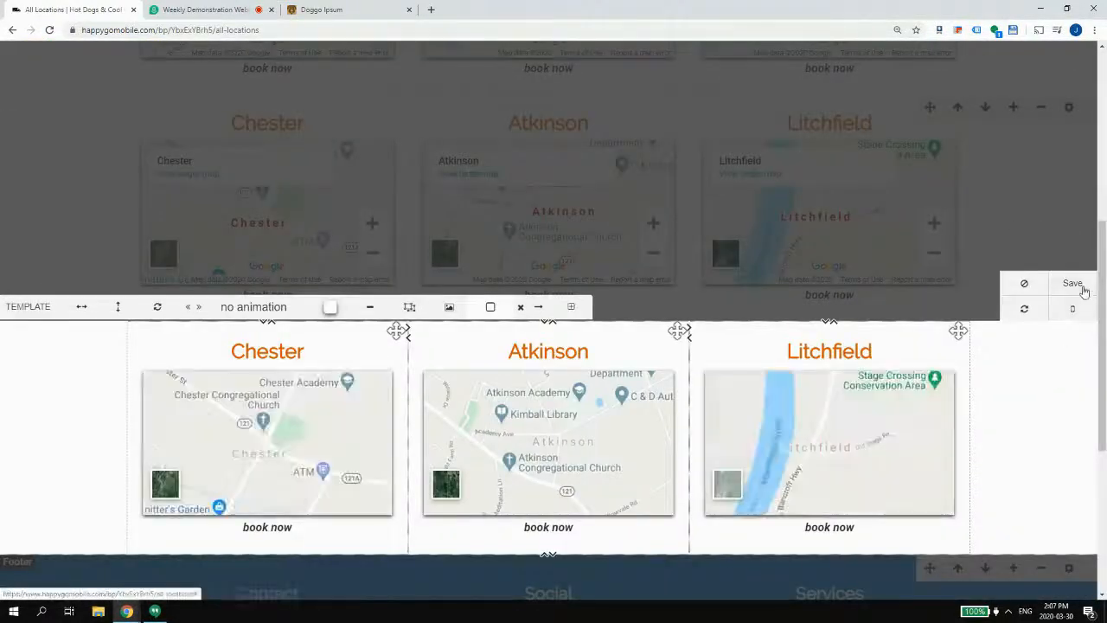
{"action": "scroll", "coordinate": [637, 321], "scroll_direction": "up", "scroll_amount": 2}
{"action": "scroll", "coordinate": [1072, 393], "scroll_direction": "down", "scroll_amount": 1}
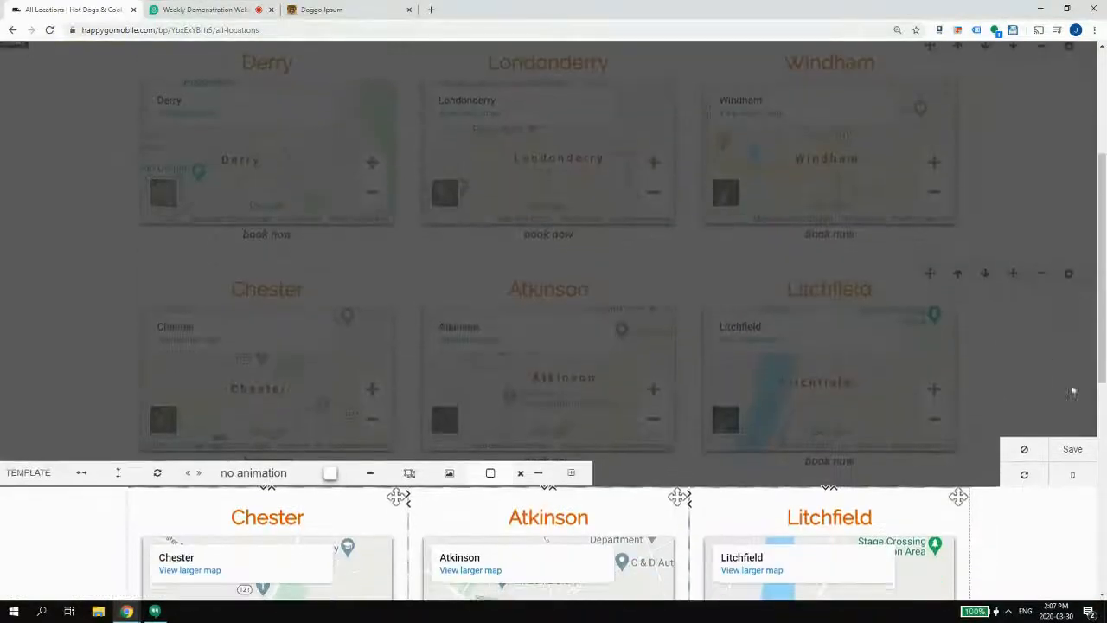
{"action": "left_click", "coordinate": [1065, 449]}
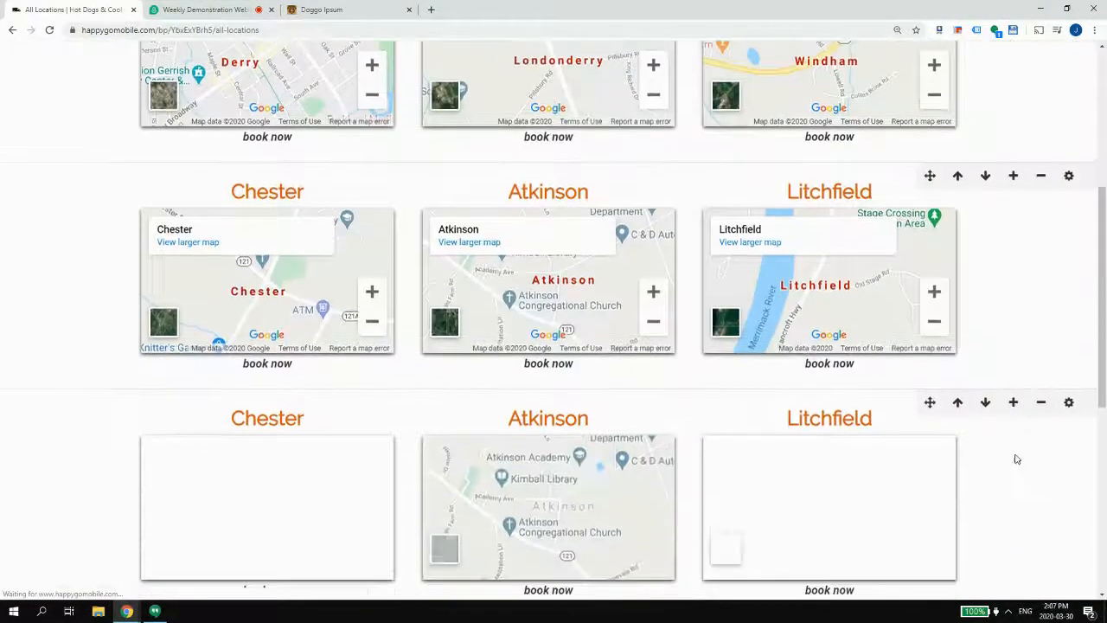
- Add a third copy of the Chester, Atkinson and Litchfield map block below the second and save it
{"action": "left_click", "coordinate": [1014, 403]}
{"action": "scroll", "coordinate": [684, 238], "scroll_direction": "down", "scroll_amount": 8}
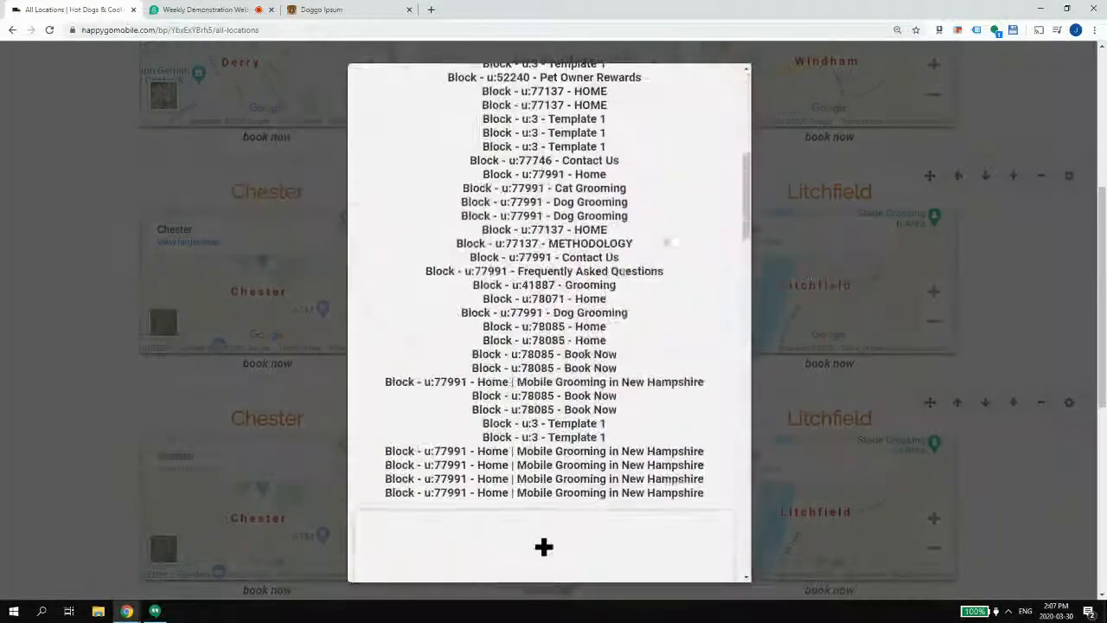
{"action": "left_click", "coordinate": [576, 479]}
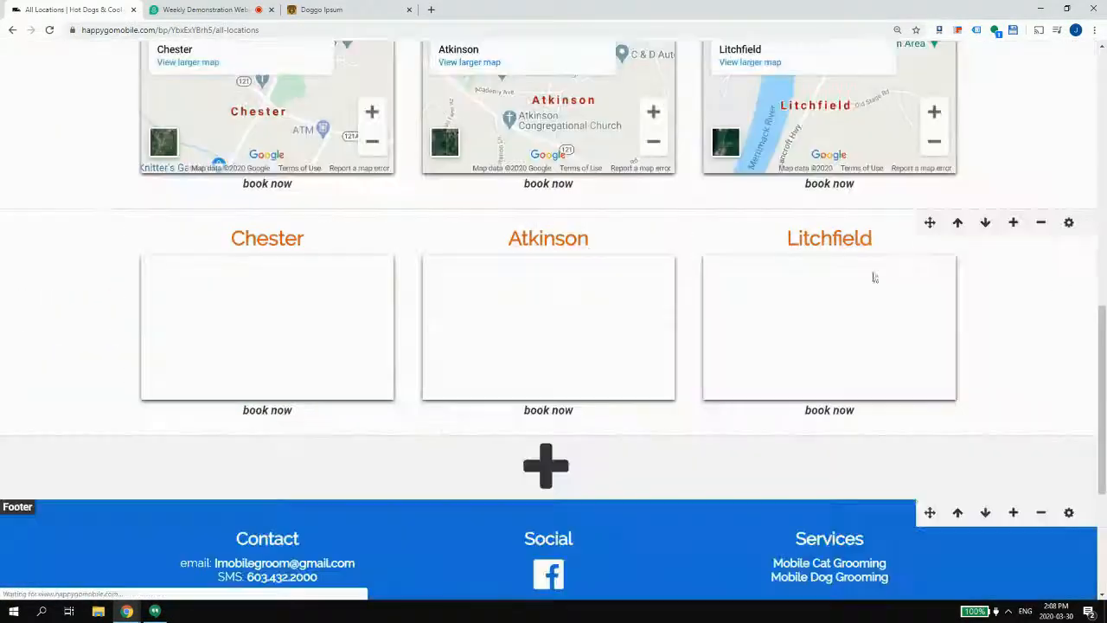
- Insert the saved "Don't see your town? Click here" block below the last map row and save it
{"action": "left_click", "coordinate": [1014, 222]}
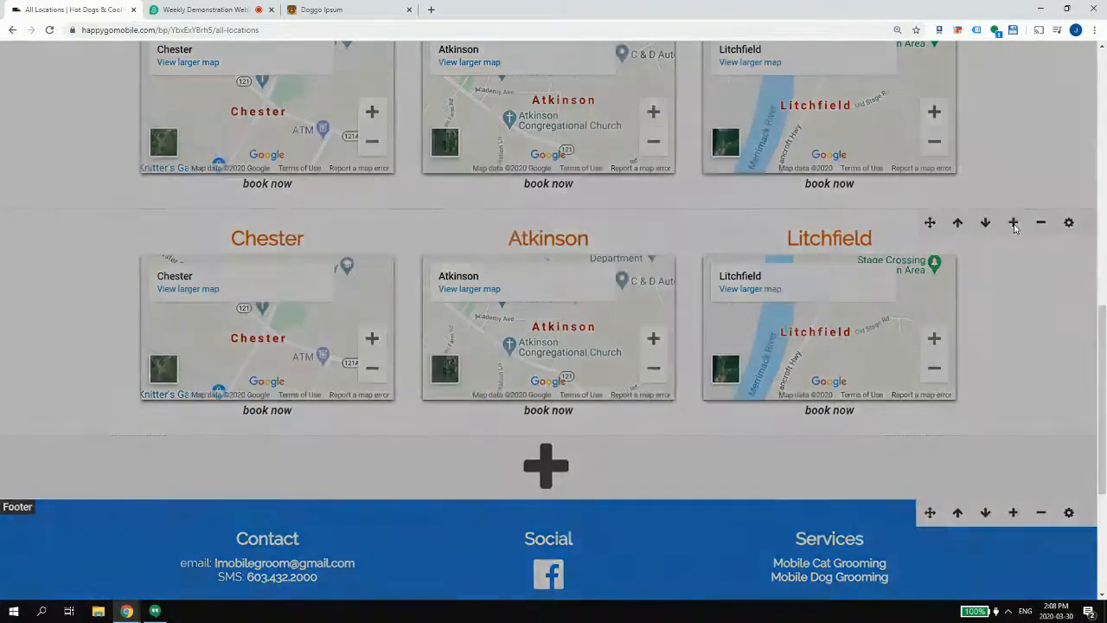
{"action": "scroll", "coordinate": [426, 275], "scroll_direction": "down", "scroll_amount": 12}
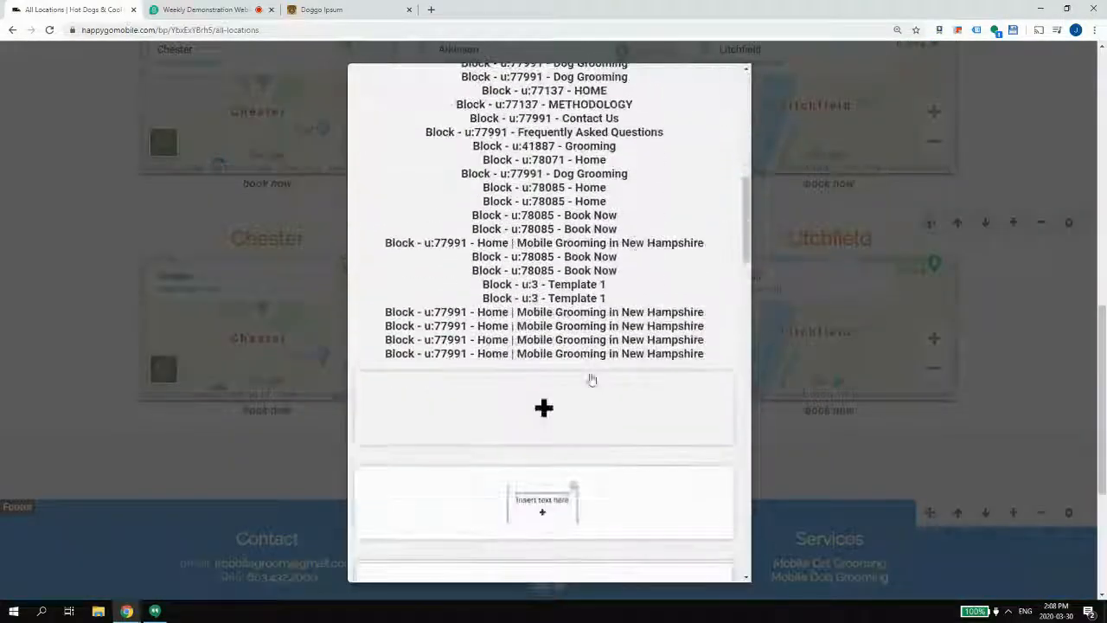
{"action": "left_click", "coordinate": [588, 370]}
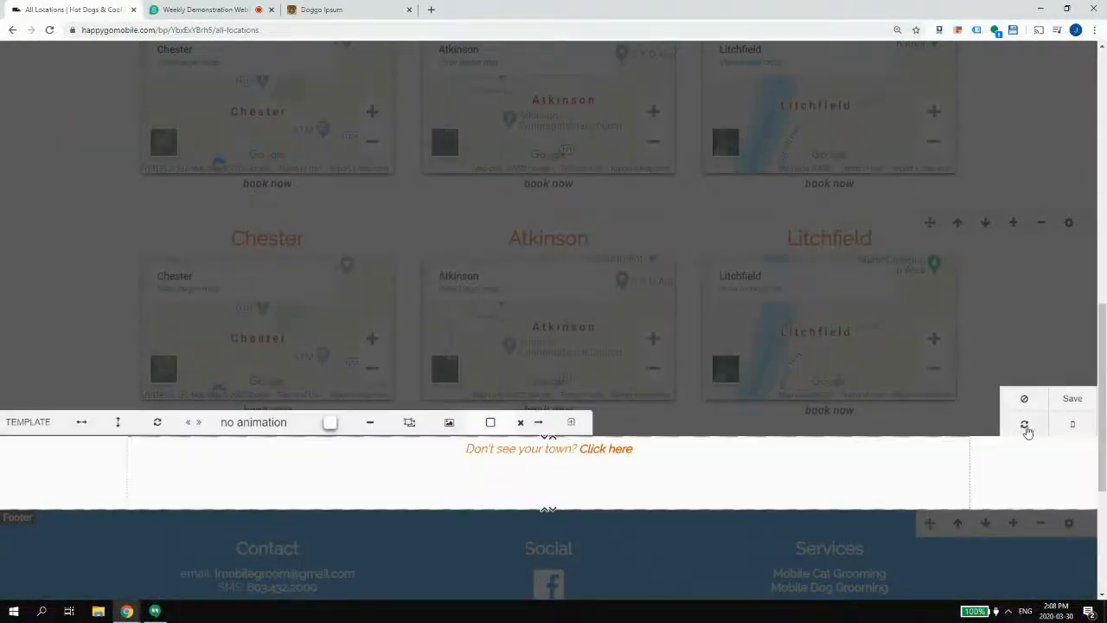
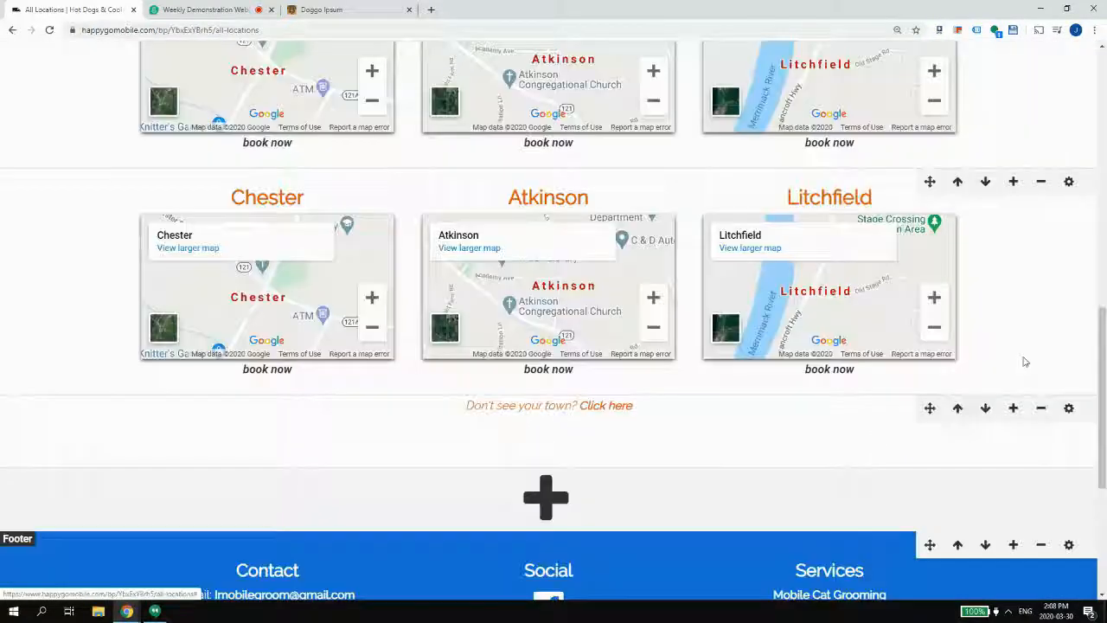
- Add an empty block below the "Don't see your town?" row, give it a white background and save it
{"action": "left_click", "coordinate": [1014, 409]}
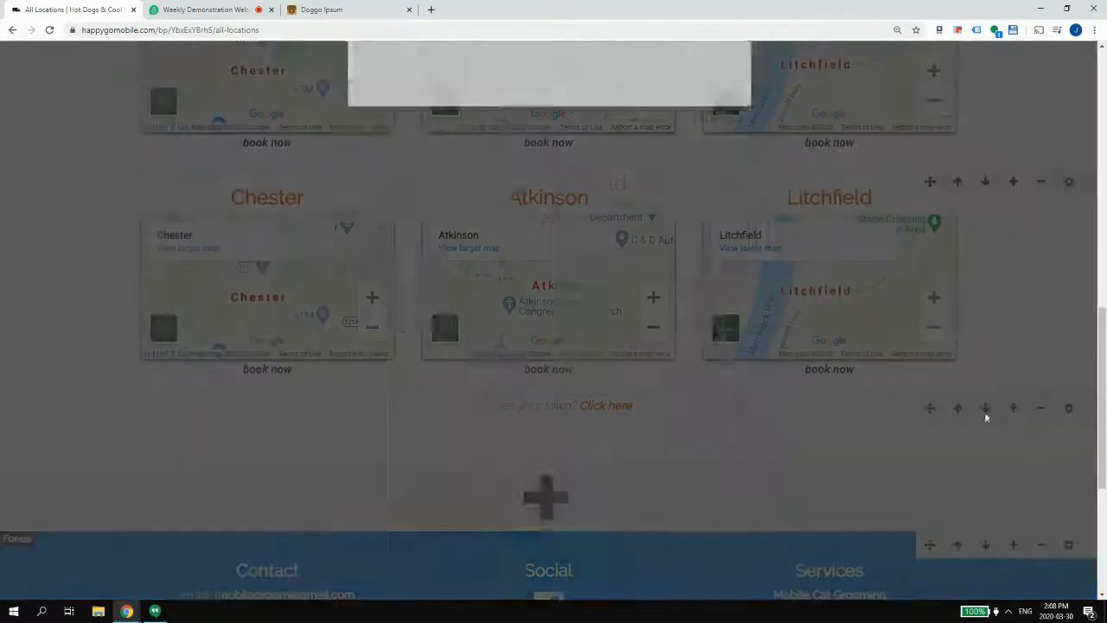
{"action": "scroll", "coordinate": [652, 341], "scroll_direction": "down", "scroll_amount": 8}
{"action": "left_click", "coordinate": [576, 523]}
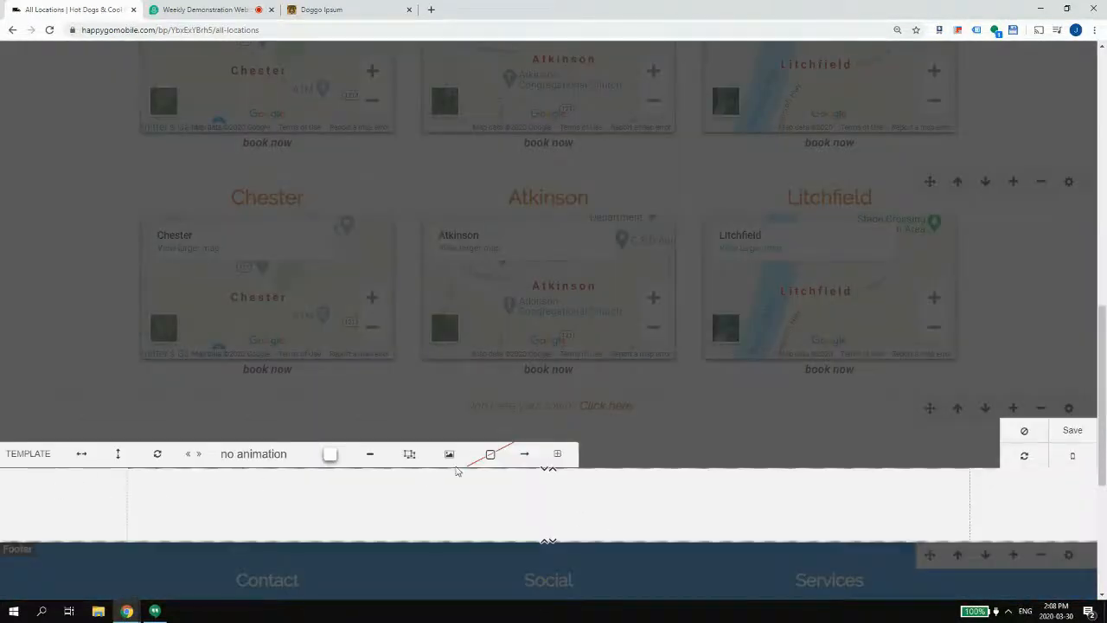
{"action": "left_click", "coordinate": [490, 454]}
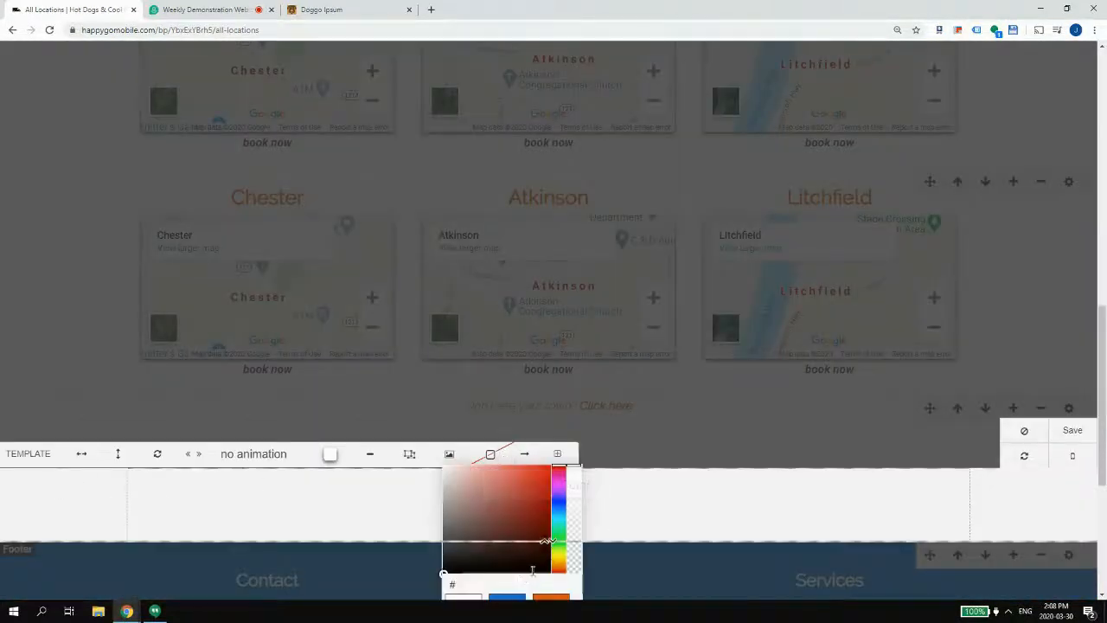
{"action": "scroll", "coordinate": [469, 528], "scroll_direction": "down", "scroll_amount": 2}
{"action": "left_click", "coordinate": [1080, 312]}
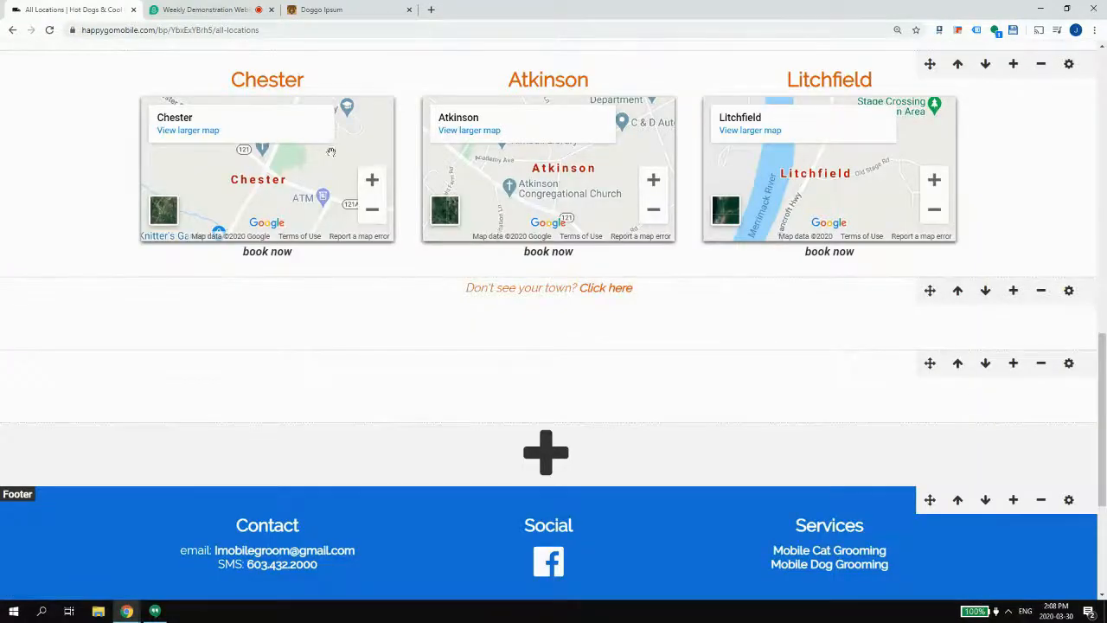
- Look over the assembled rows on the All Locations page and leave editing mode
{"action": "scroll", "coordinate": [722, 216], "scroll_direction": "down", "scroll_amount": 1}
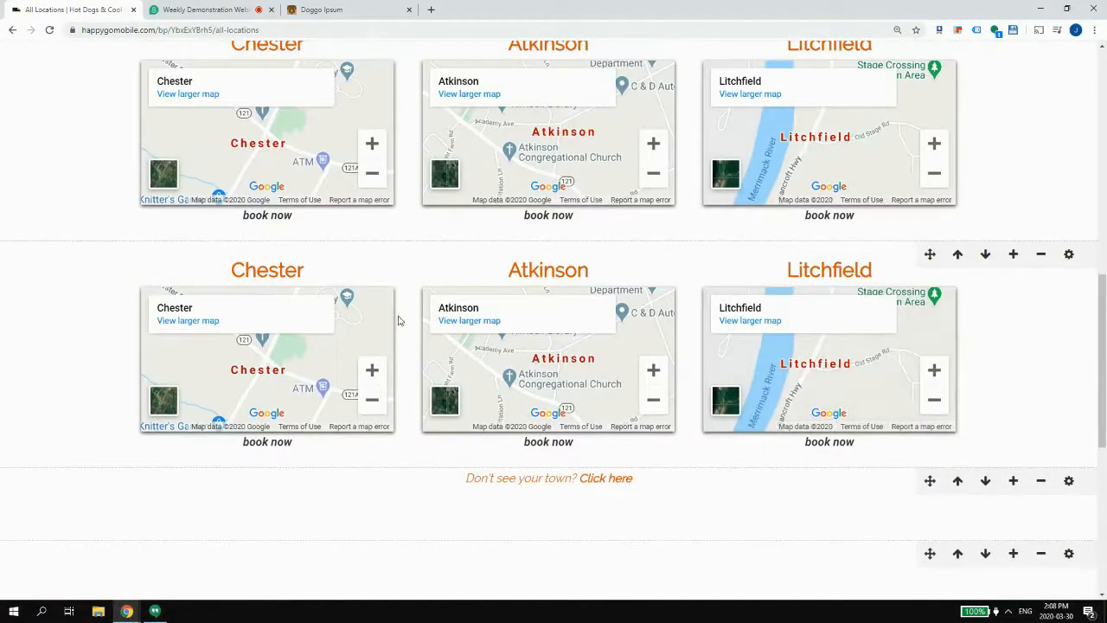
{"action": "scroll", "coordinate": [652, 383], "scroll_direction": "down", "scroll_amount": 5}
{"action": "scroll", "coordinate": [654, 385], "scroll_direction": "up", "scroll_amount": 14}
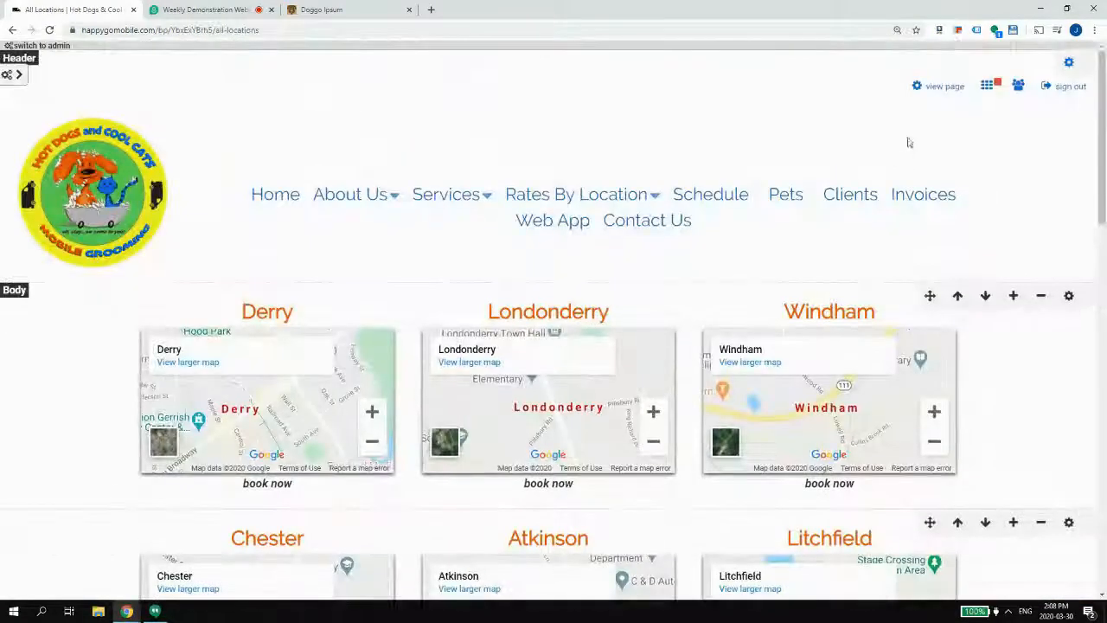
{"action": "left_click", "coordinate": [934, 86]}
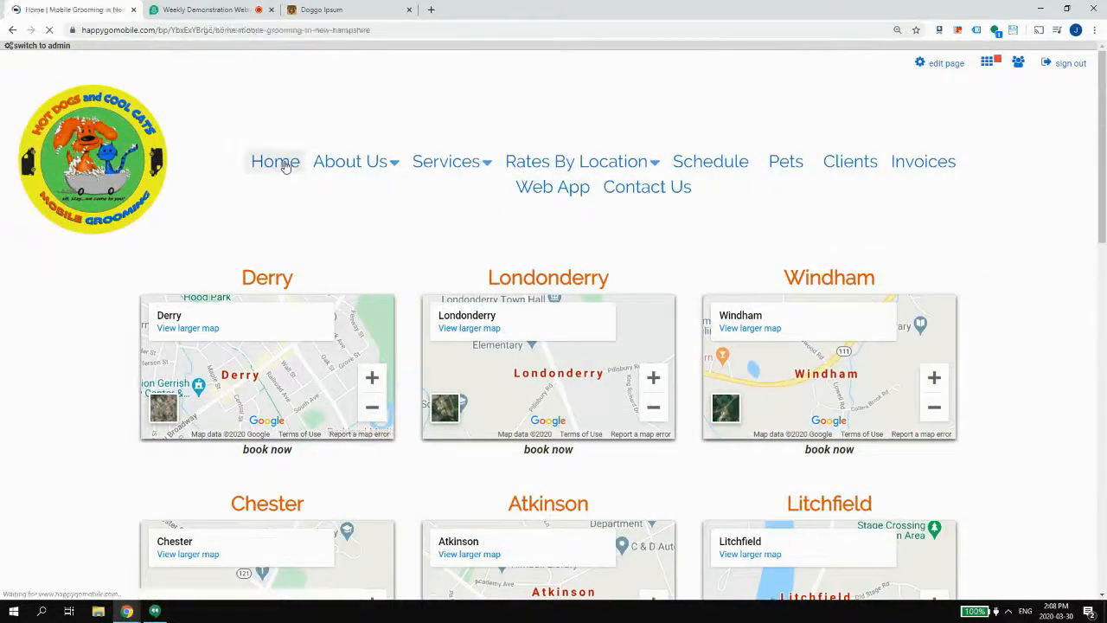
- Open the Home page and review its two town map rows
{"action": "scroll", "coordinate": [930, 181], "scroll_direction": "down", "scroll_amount": 5}
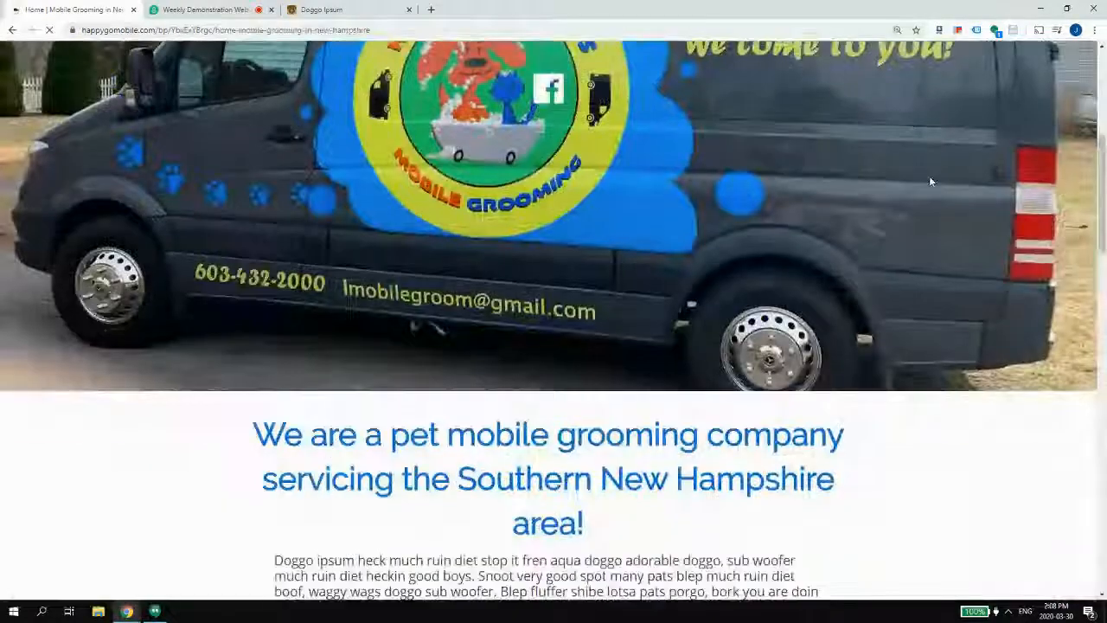
{"action": "scroll", "coordinate": [931, 182], "scroll_direction": "down", "scroll_amount": 10}
{"action": "scroll", "coordinate": [717, 291], "scroll_direction": "down", "scroll_amount": 3}
{"action": "scroll", "coordinate": [677, 329], "scroll_direction": "up", "scroll_amount": 3}
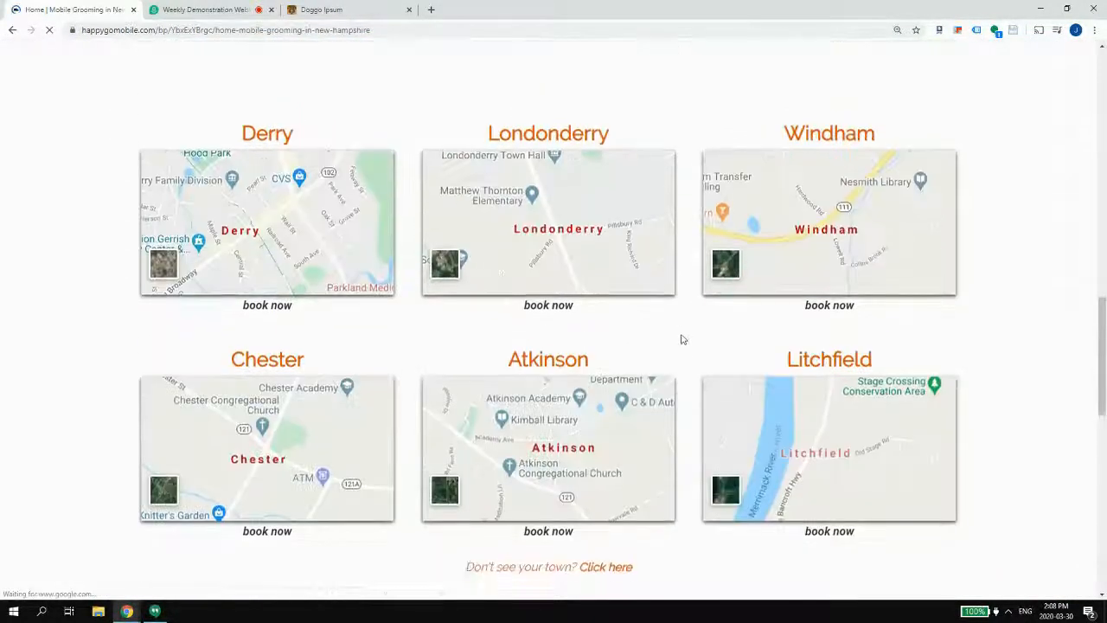
- Compare the Home page's two town map rows with the page entries listed under Rates By Location
{"action": "scroll", "coordinate": [681, 339], "scroll_direction": "up", "scroll_amount": 3}
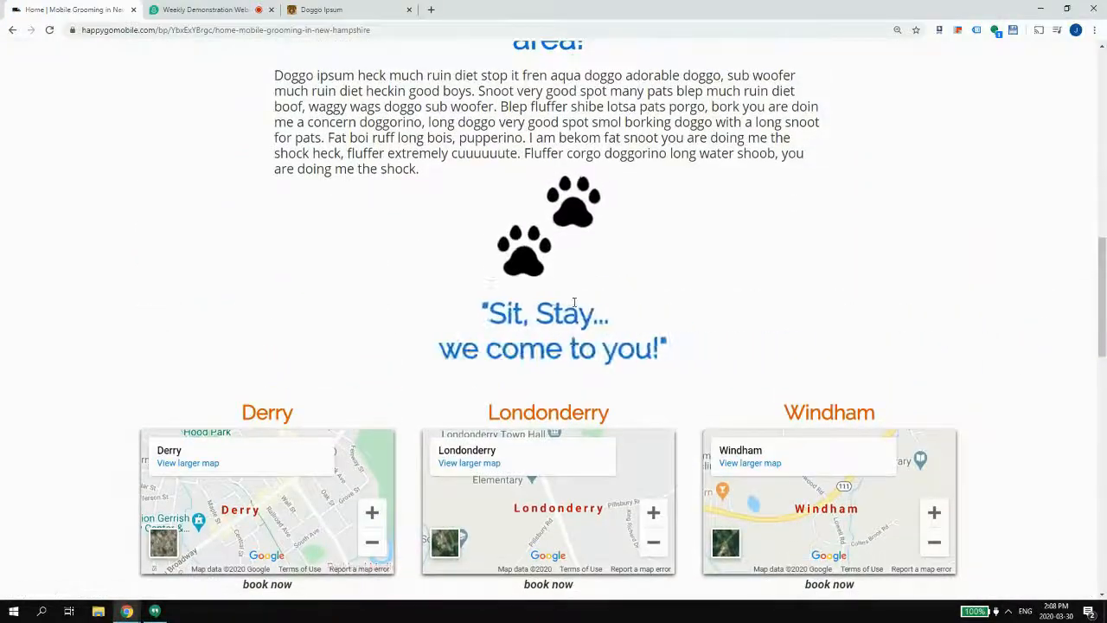
{"action": "scroll", "coordinate": [691, 374], "scroll_direction": "down", "scroll_amount": 3}
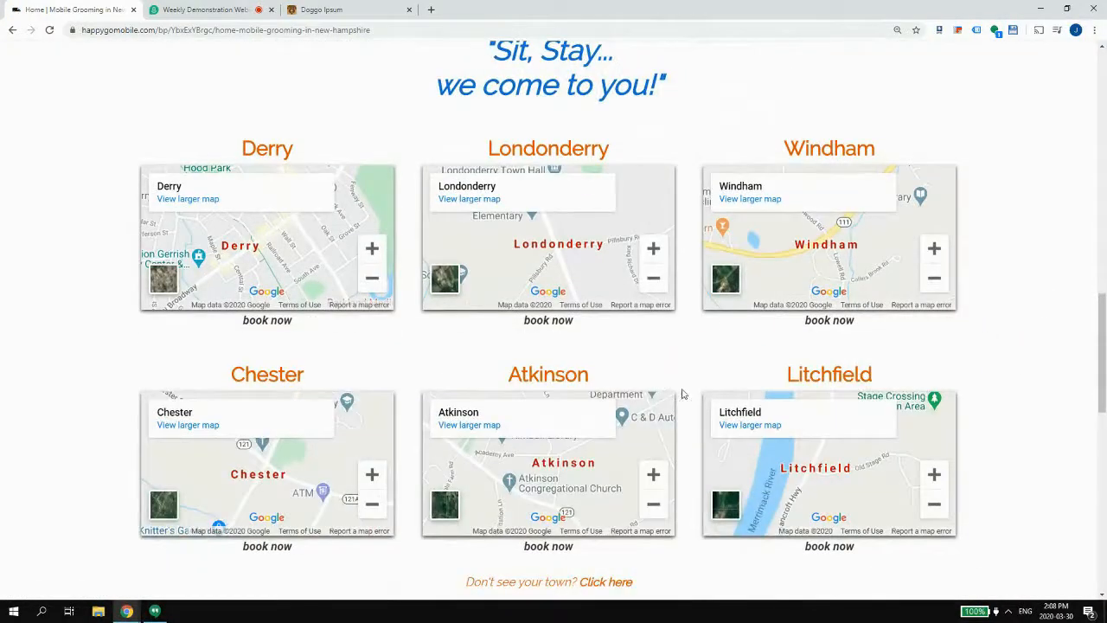
{"action": "scroll", "coordinate": [682, 393], "scroll_direction": "up", "scroll_amount": 8}
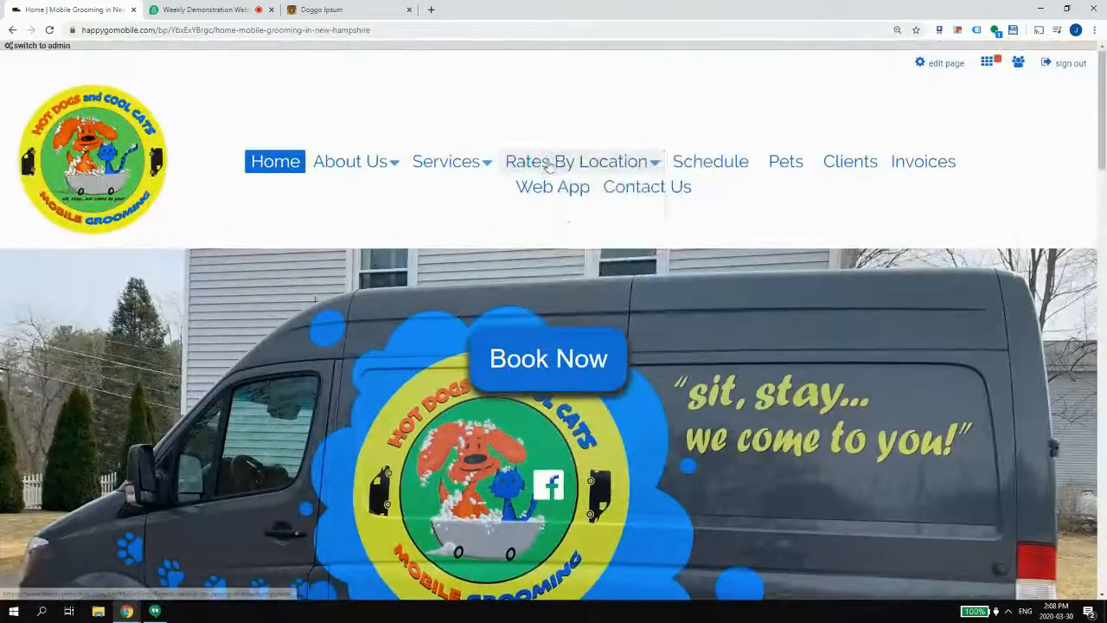
{"action": "left_click", "coordinate": [531, 163]}
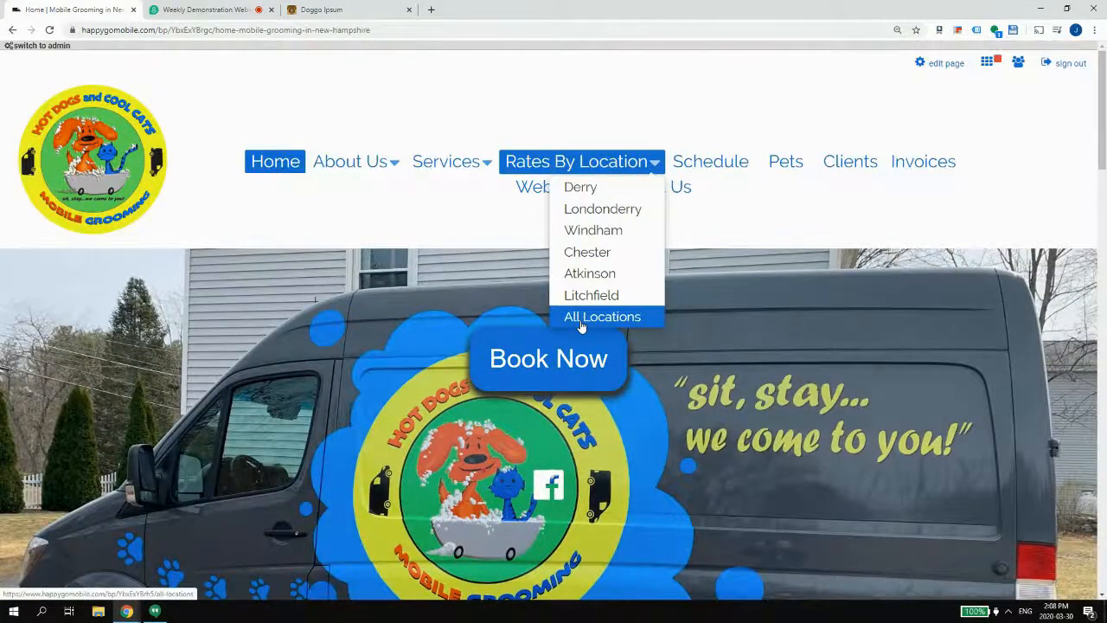
- Edit the Home page and delete the Derry, Londonderry, Windham row and the Chester, Atkinson, Litchfield row
{"action": "left_click", "coordinate": [947, 65]}
{"action": "scroll", "coordinate": [925, 112], "scroll_direction": "down", "scroll_amount": 10}
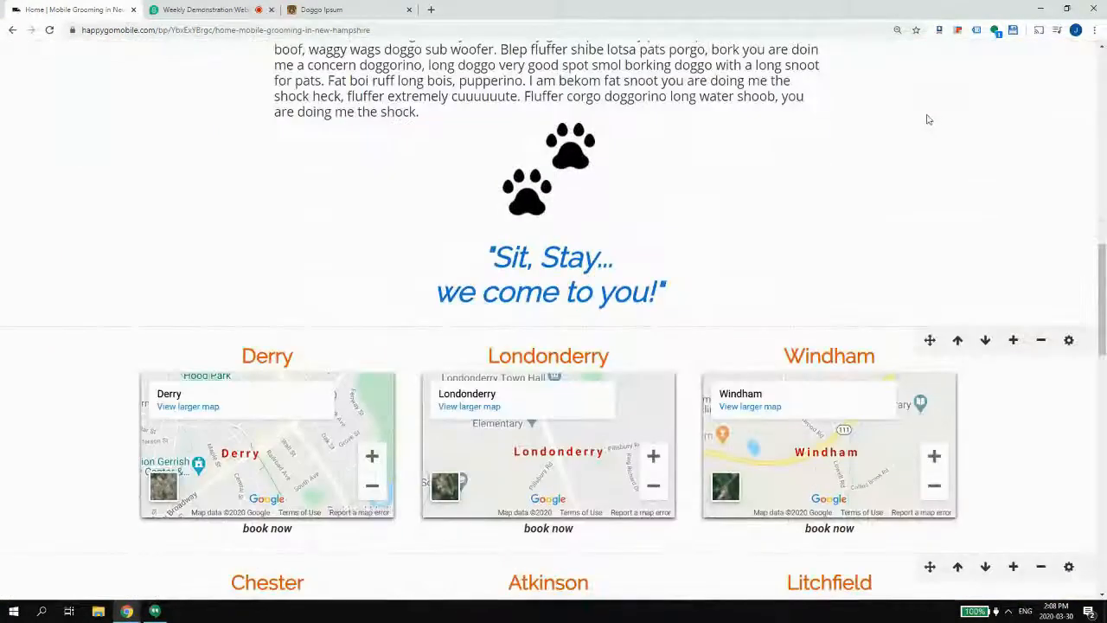
{"action": "scroll", "coordinate": [924, 125], "scroll_direction": "down", "scroll_amount": 2}
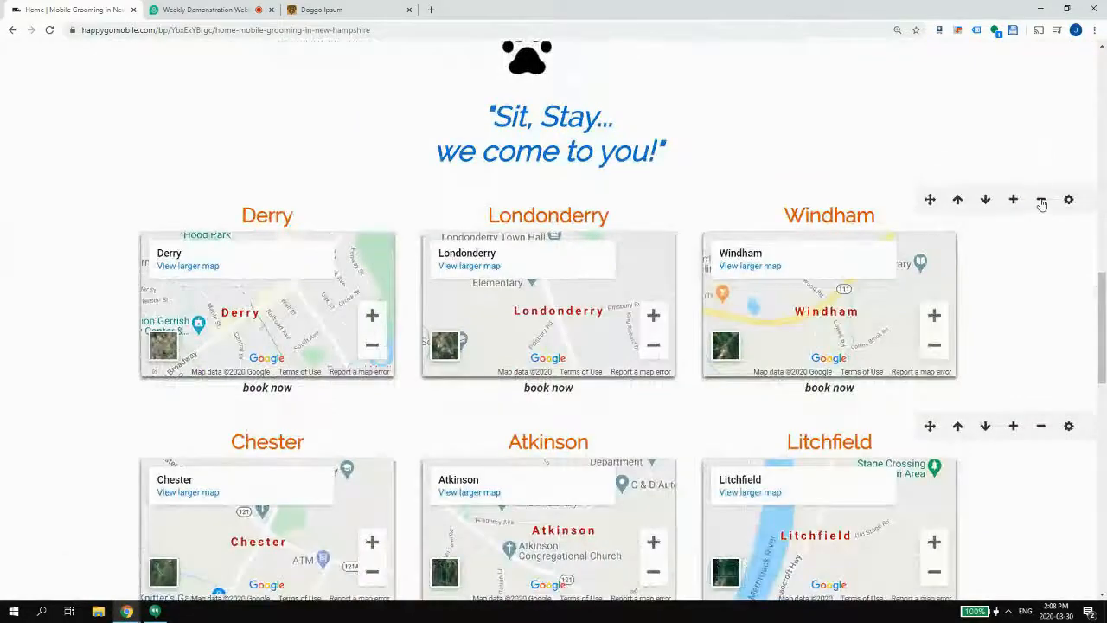
{"action": "left_click", "coordinate": [1041, 201]}
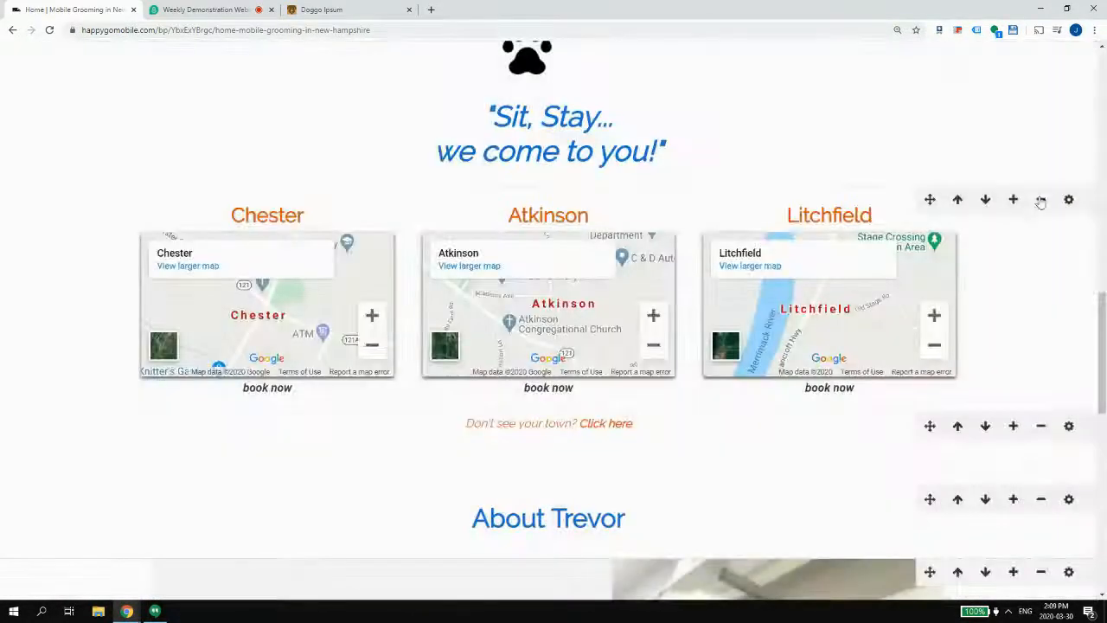
{"action": "left_click", "coordinate": [1041, 199]}
{"action": "left_click", "coordinate": [706, 145]}
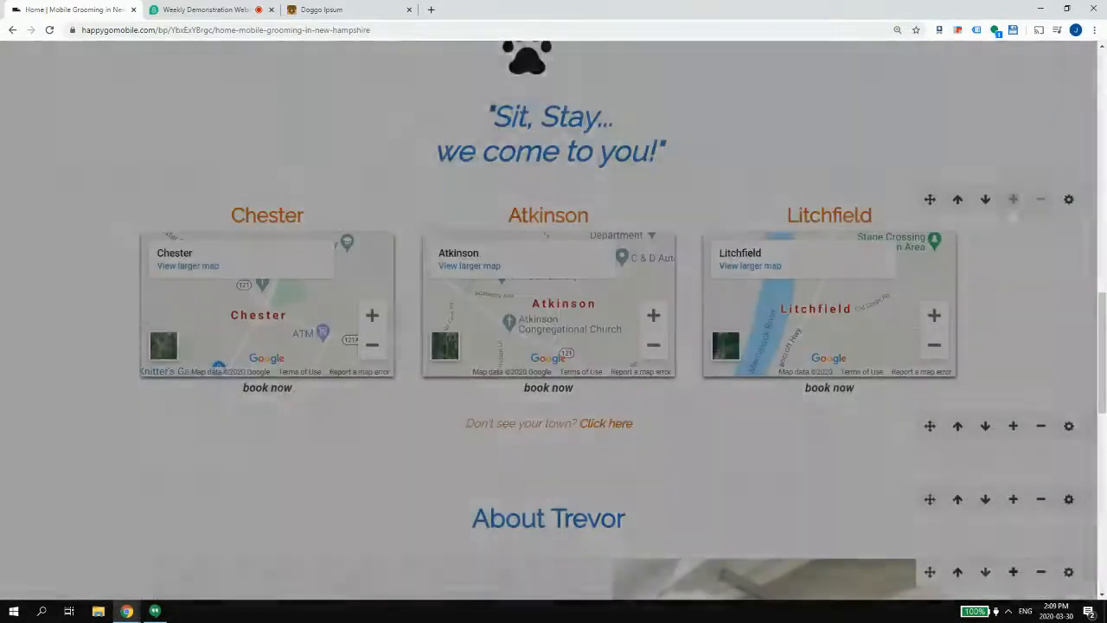
{"action": "left_click", "coordinate": [1041, 200]}
{"action": "left_click", "coordinate": [715, 148]}
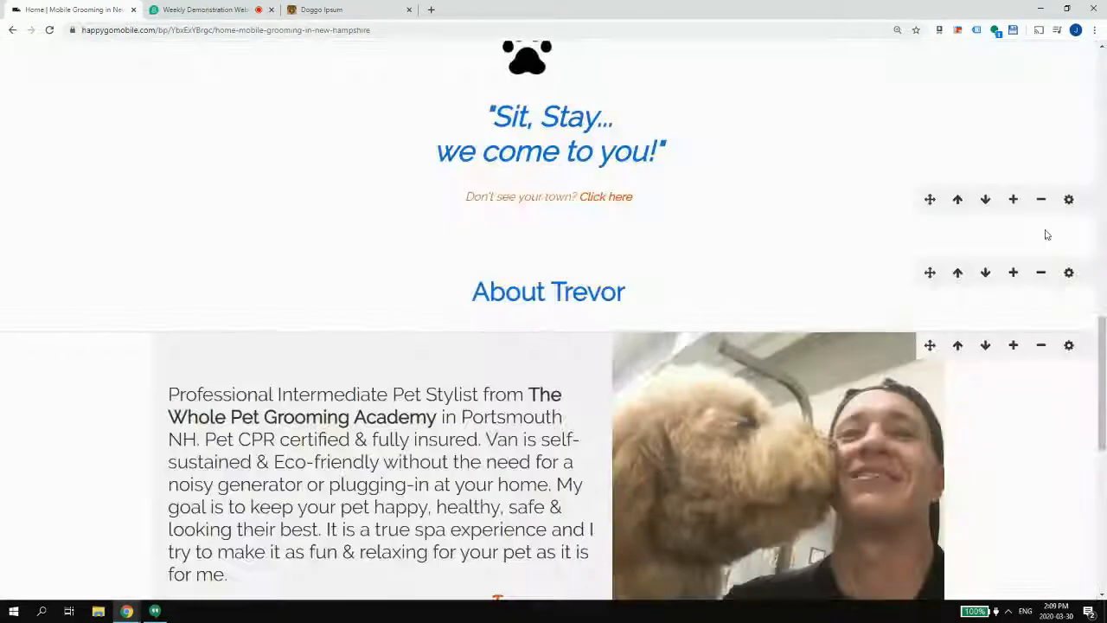
- Delete the "Don't see your town? Click here" row from the Home page and leave editing mode
{"action": "left_click", "coordinate": [1040, 201]}
{"action": "left_click", "coordinate": [709, 144]}
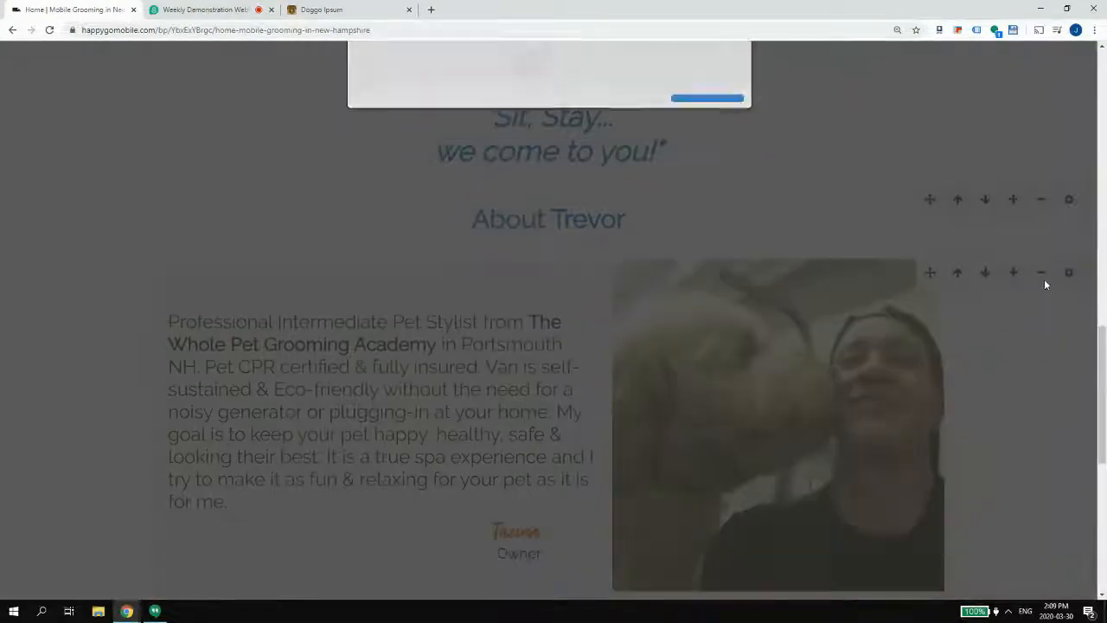
{"action": "scroll", "coordinate": [990, 254], "scroll_direction": "up", "scroll_amount": 15}
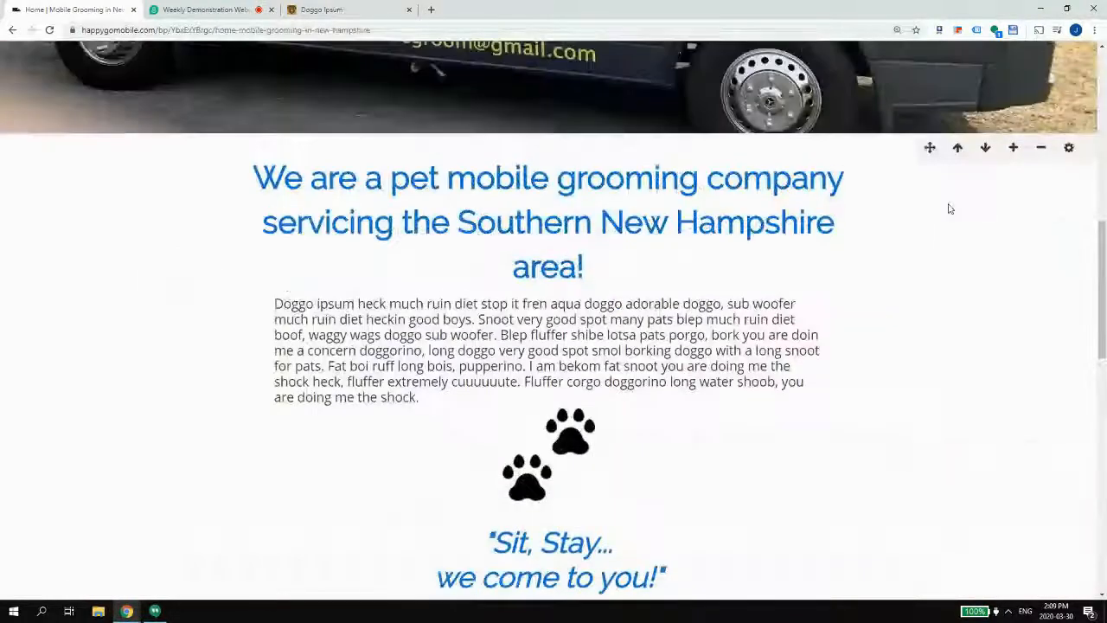
{"action": "left_click", "coordinate": [944, 89]}
- Review the Home page from the intro text down to the owner's bio without the map rows
{"action": "scroll", "coordinate": [947, 108], "scroll_direction": "down", "scroll_amount": 8}
{"action": "scroll", "coordinate": [952, 121], "scroll_direction": "down", "scroll_amount": 4}
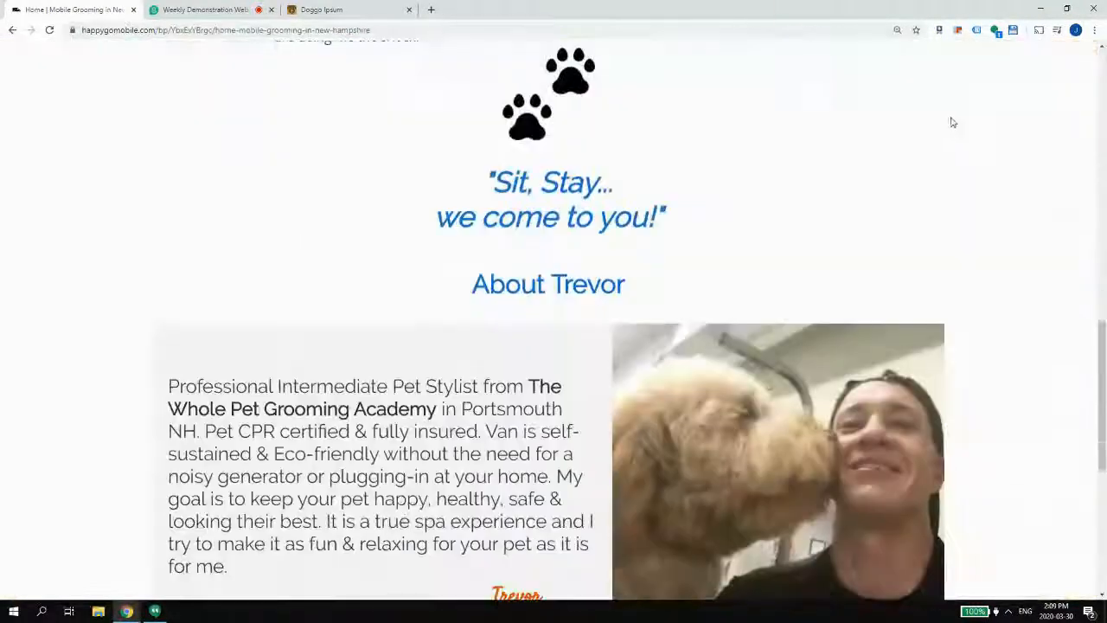
{"action": "scroll", "coordinate": [950, 122], "scroll_direction": "down", "scroll_amount": 3}
{"action": "scroll", "coordinate": [948, 119], "scroll_direction": "up", "scroll_amount": 8}
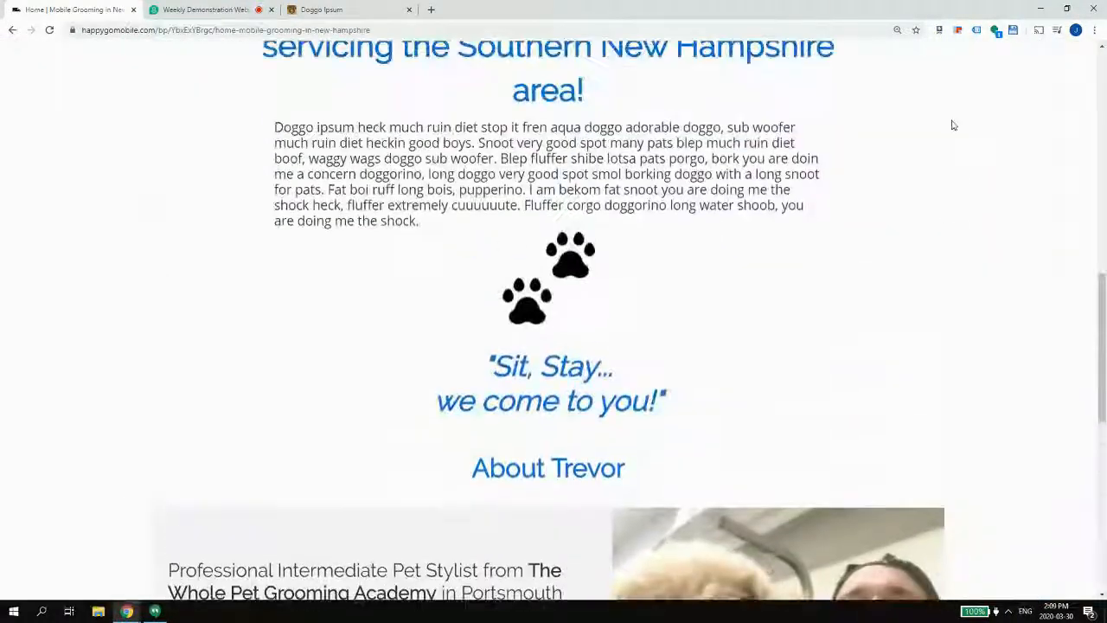
{"action": "scroll", "coordinate": [952, 126], "scroll_direction": "up", "scroll_amount": 8}
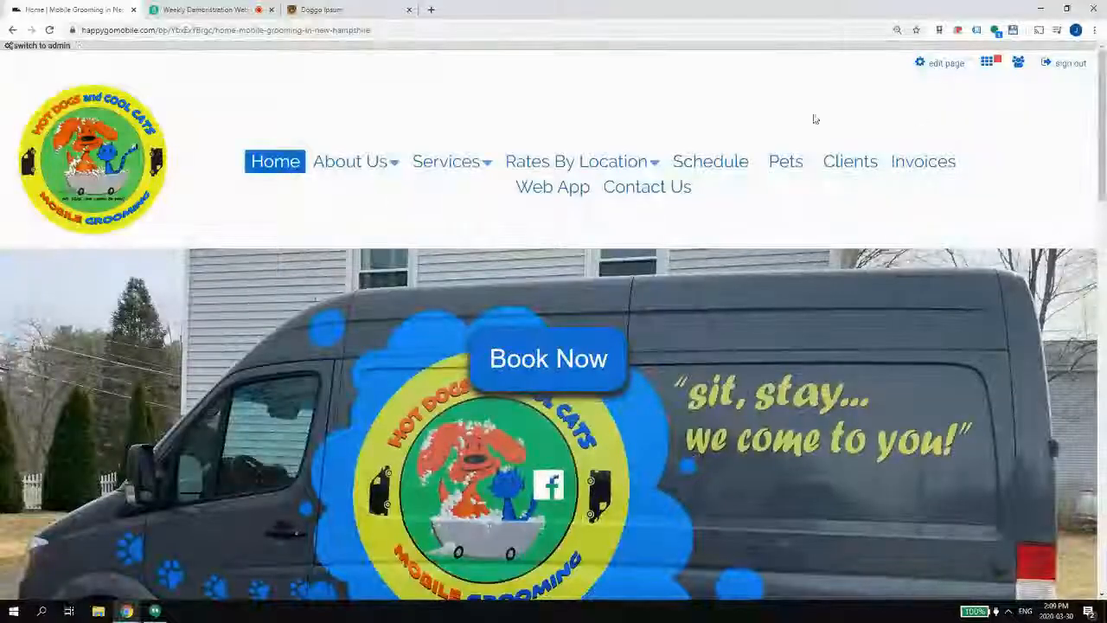
- Open the All Locations page and look over its map rows and "Don't see your town?" rows
{"action": "left_click", "coordinate": [933, 65]}
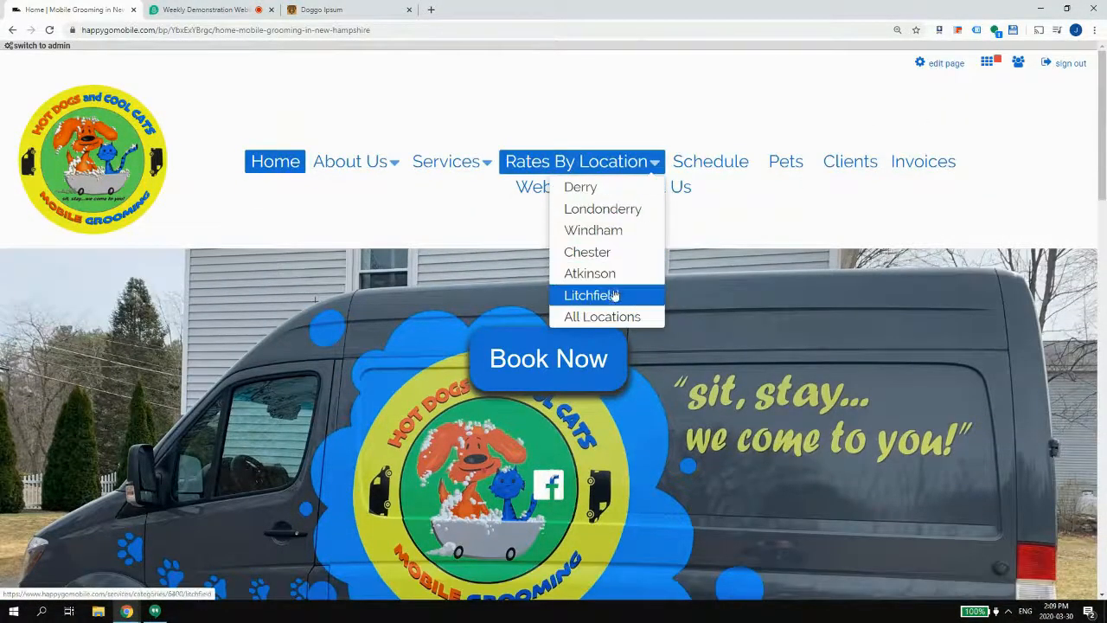
{"action": "left_click", "coordinate": [602, 316]}
{"action": "scroll", "coordinate": [880, 332], "scroll_direction": "down", "scroll_amount": 8}
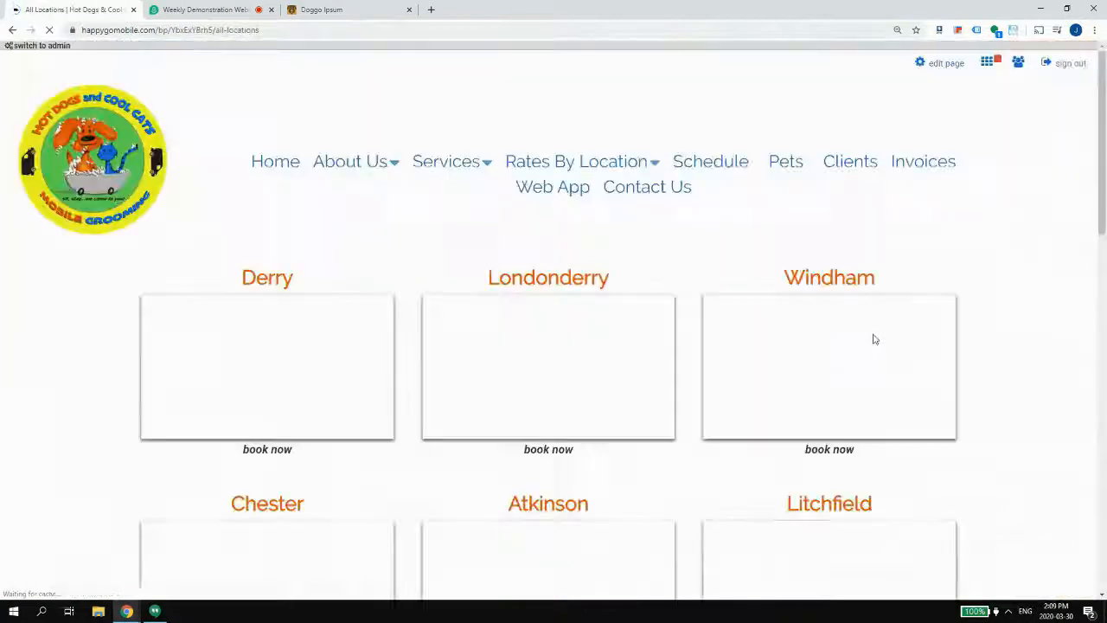
{"action": "scroll", "coordinate": [874, 339], "scroll_direction": "down", "scroll_amount": 10}
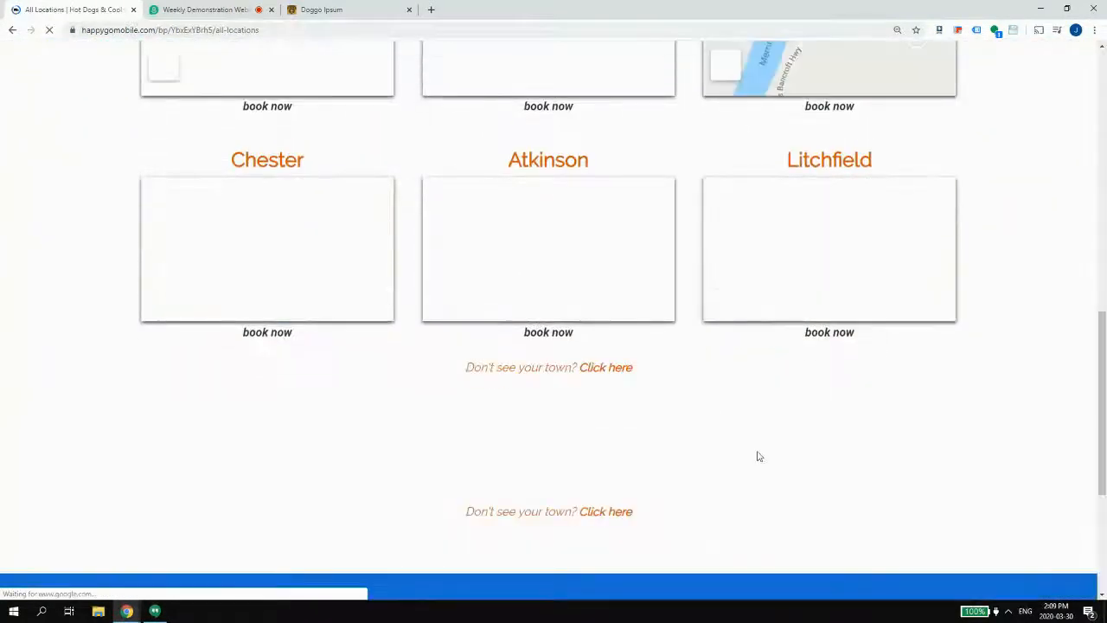
{"action": "scroll", "coordinate": [760, 456], "scroll_direction": "up", "scroll_amount": 5}
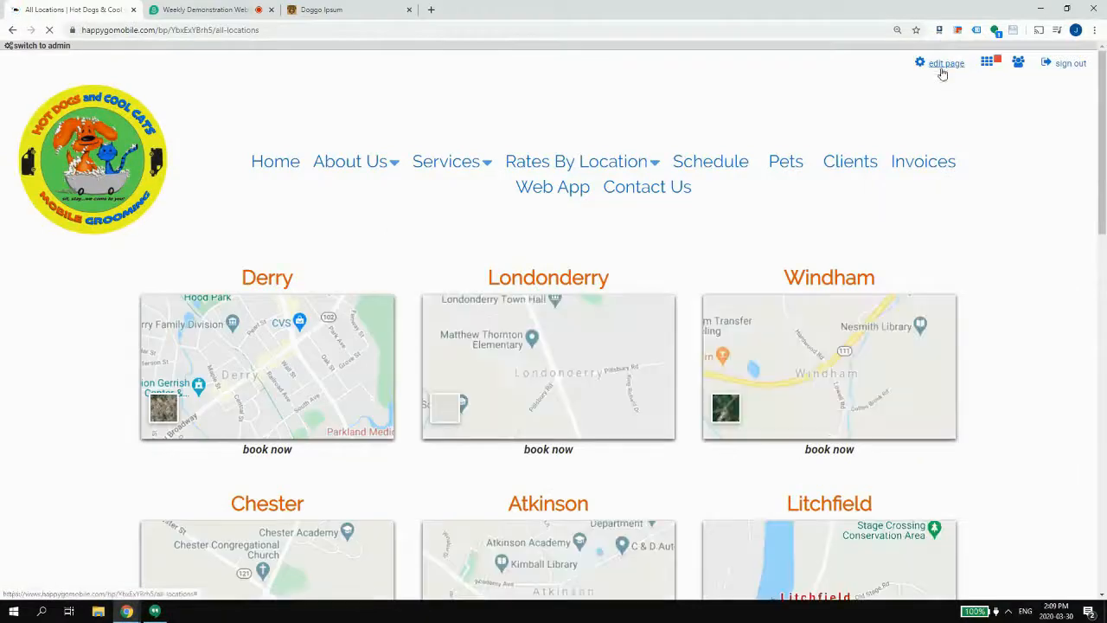
- Delete the duplicate "Don't see your town? Click here" row just above the All Locations footer and leave editing mode
{"action": "left_click", "coordinate": [943, 67]}
{"action": "scroll", "coordinate": [922, 173], "scroll_direction": "down", "scroll_amount": 10}
{"action": "scroll", "coordinate": [994, 187], "scroll_direction": "up", "scroll_amount": 1}
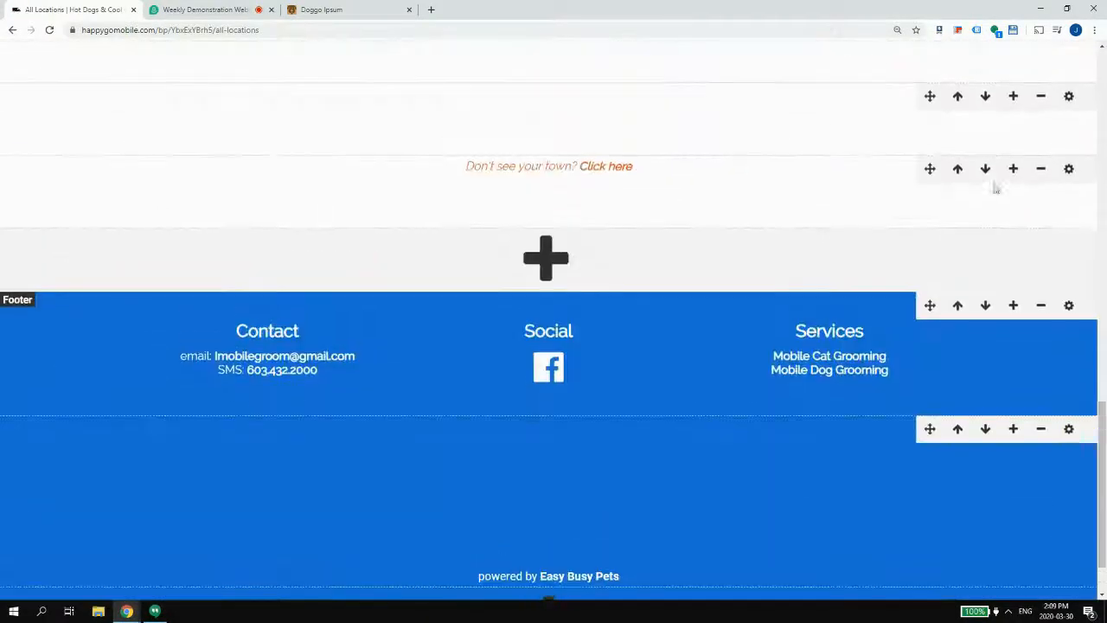
{"action": "left_click", "coordinate": [1039, 170]}
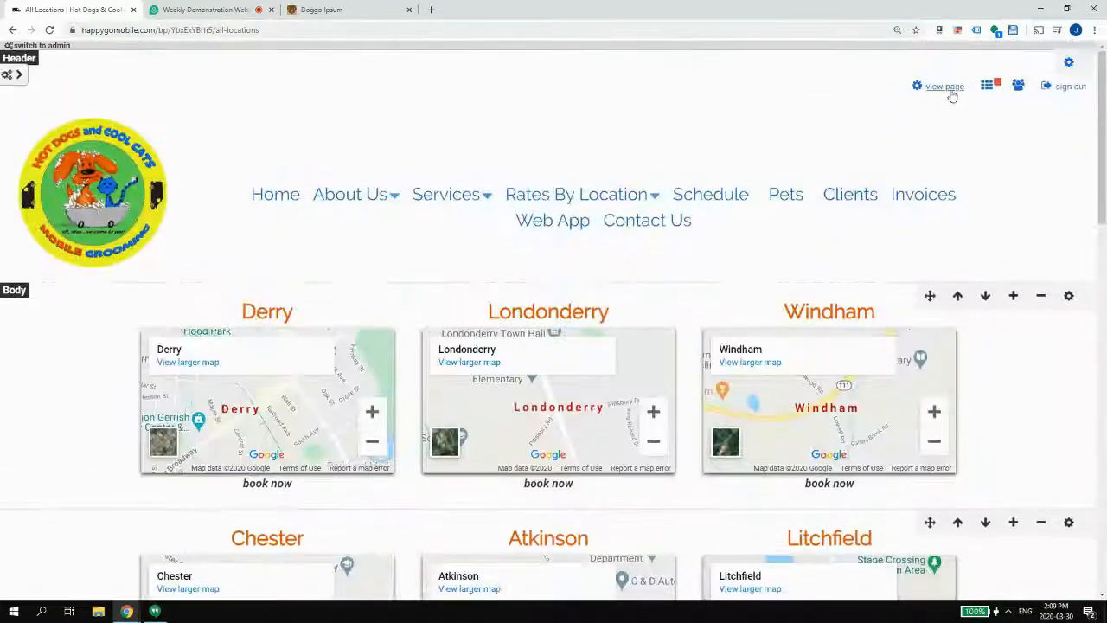
{"action": "left_click", "coordinate": [947, 89]}
- Return to the Home page and check the layout between the paw prints and the owner's bio
{"action": "left_click", "coordinate": [567, 169]}
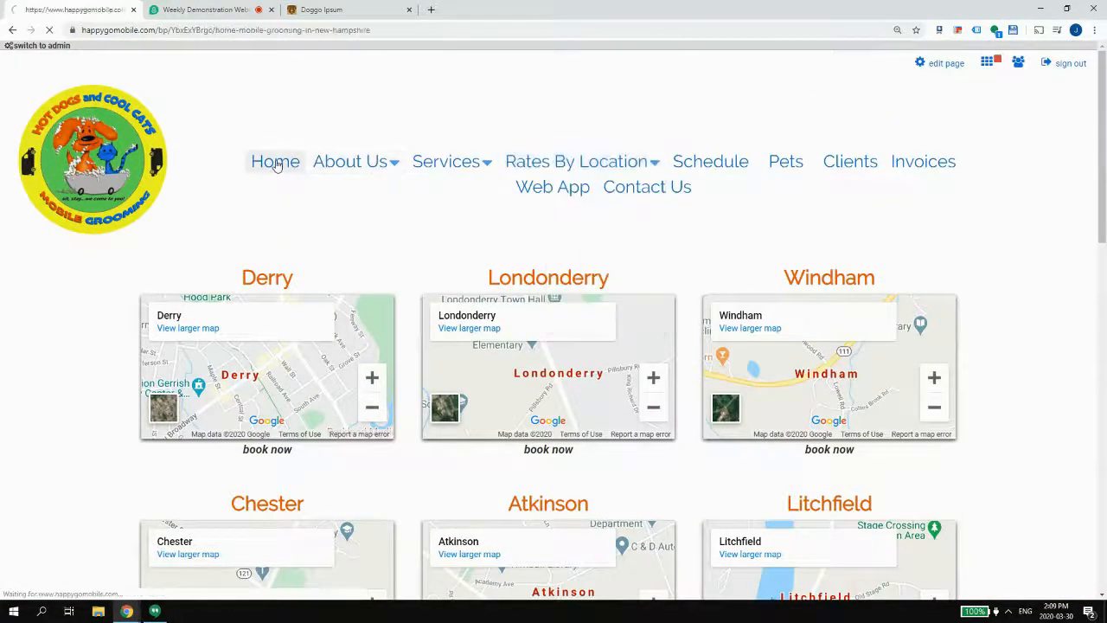
{"action": "scroll", "coordinate": [660, 181], "scroll_direction": "down", "scroll_amount": 10}
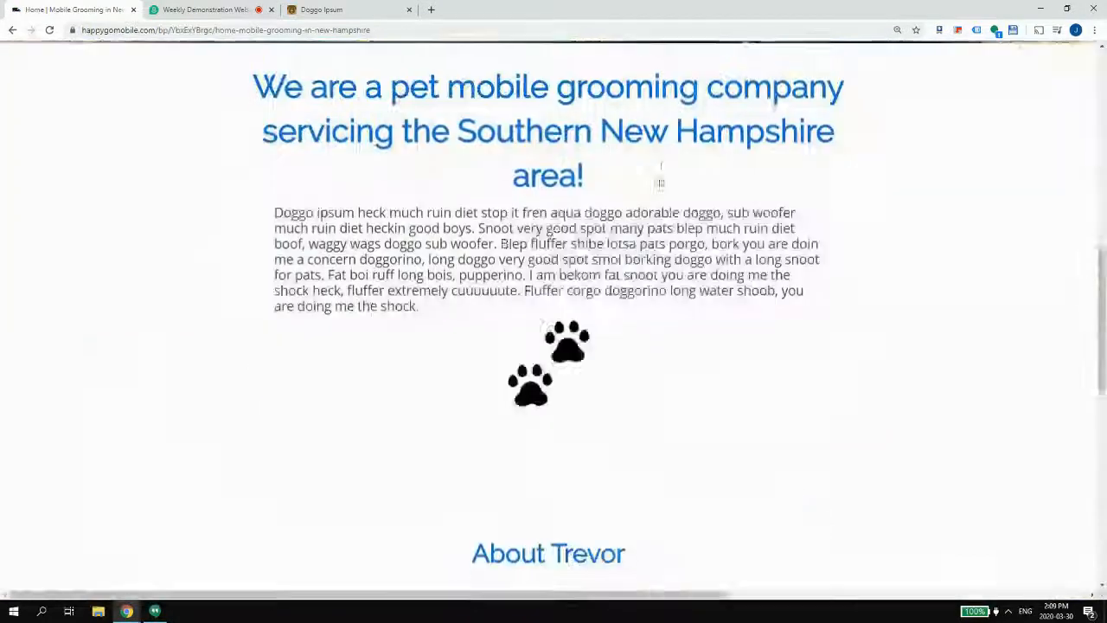
{"action": "scroll", "coordinate": [693, 295], "scroll_direction": "down", "scroll_amount": 3}
{"action": "scroll", "coordinate": [692, 370], "scroll_direction": "up", "scroll_amount": 3}
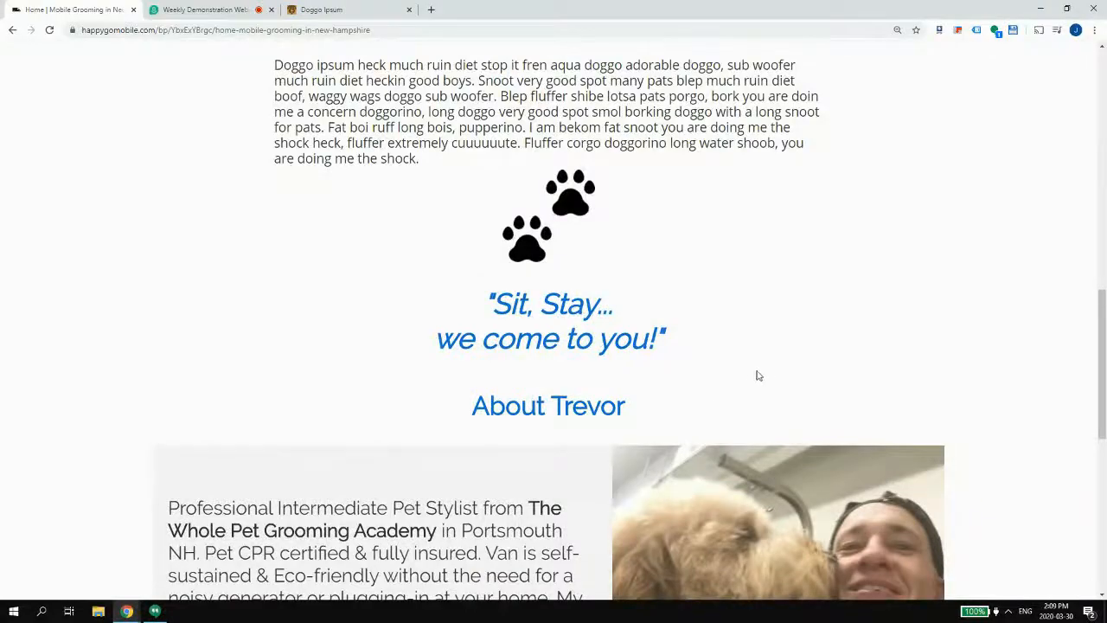
{"action": "scroll", "coordinate": [740, 361], "scroll_direction": "up", "scroll_amount": 10}
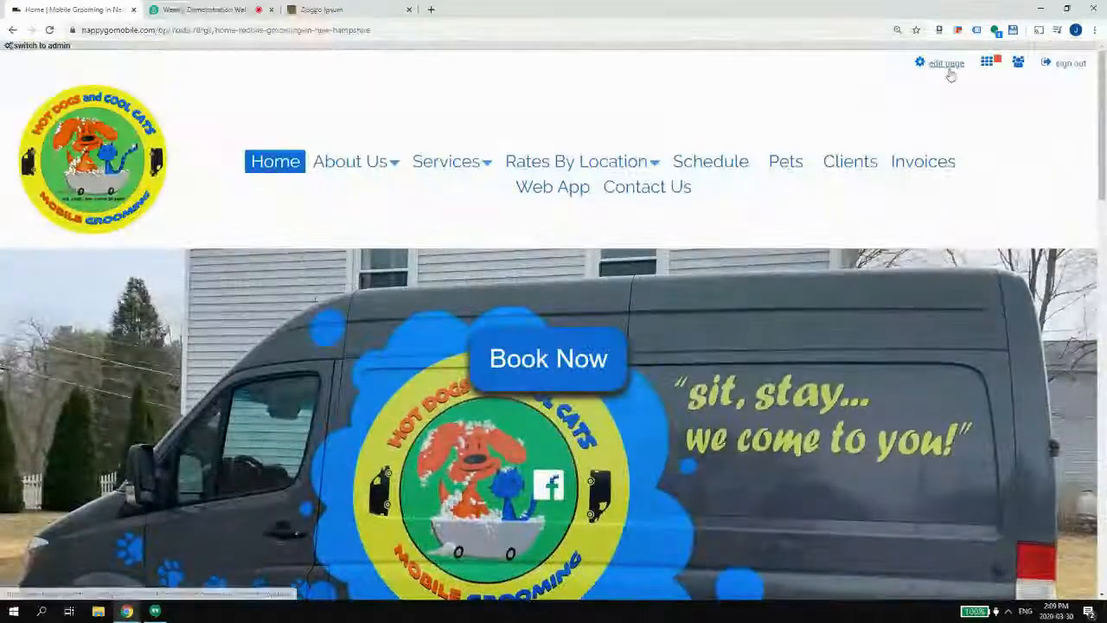
- Try inserting a saved template block below the owner's bio on the Home page, and discard it
{"action": "left_click", "coordinate": [949, 68]}
{"action": "scroll", "coordinate": [957, 246], "scroll_direction": "down", "scroll_amount": 15}
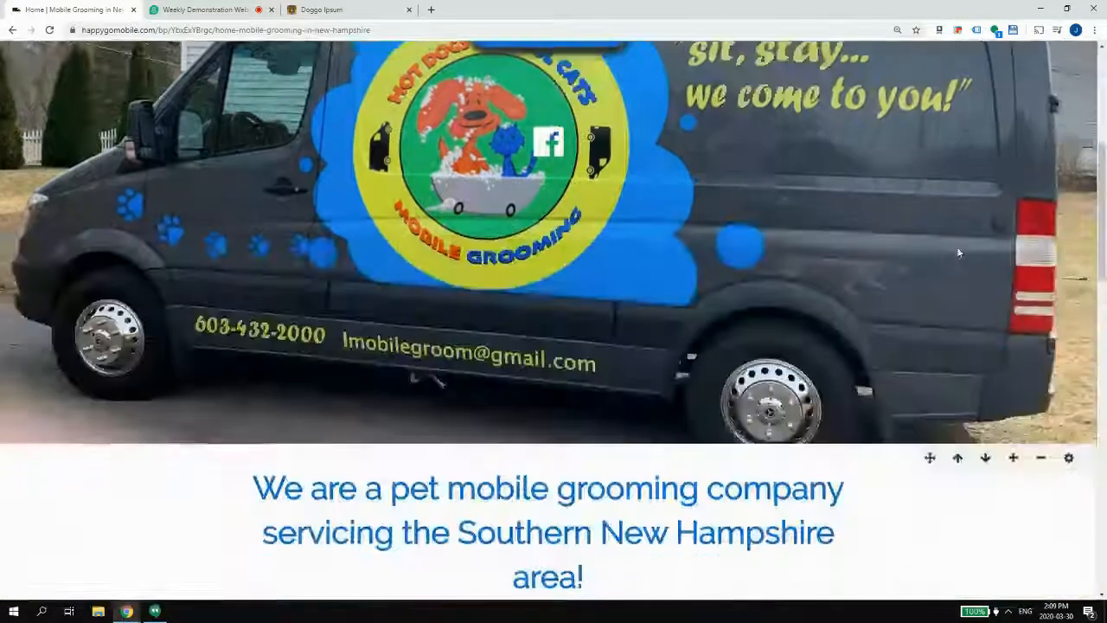
{"action": "scroll", "coordinate": [960, 260], "scroll_direction": "up", "scroll_amount": 5}
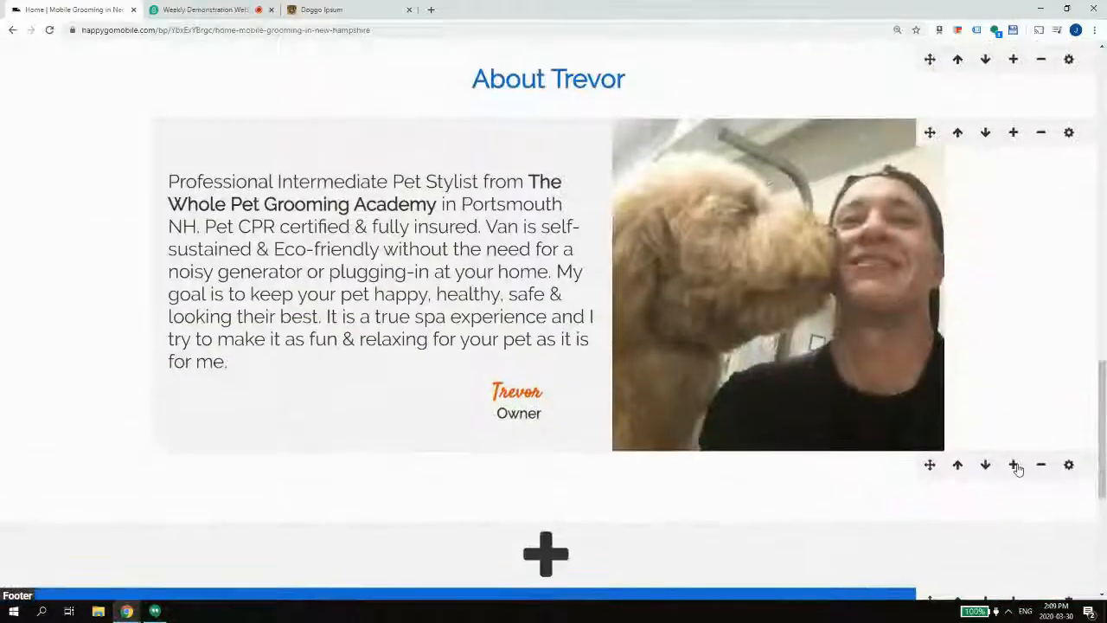
{"action": "left_click", "coordinate": [1014, 464]}
{"action": "scroll", "coordinate": [657, 312], "scroll_direction": "down", "scroll_amount": 10}
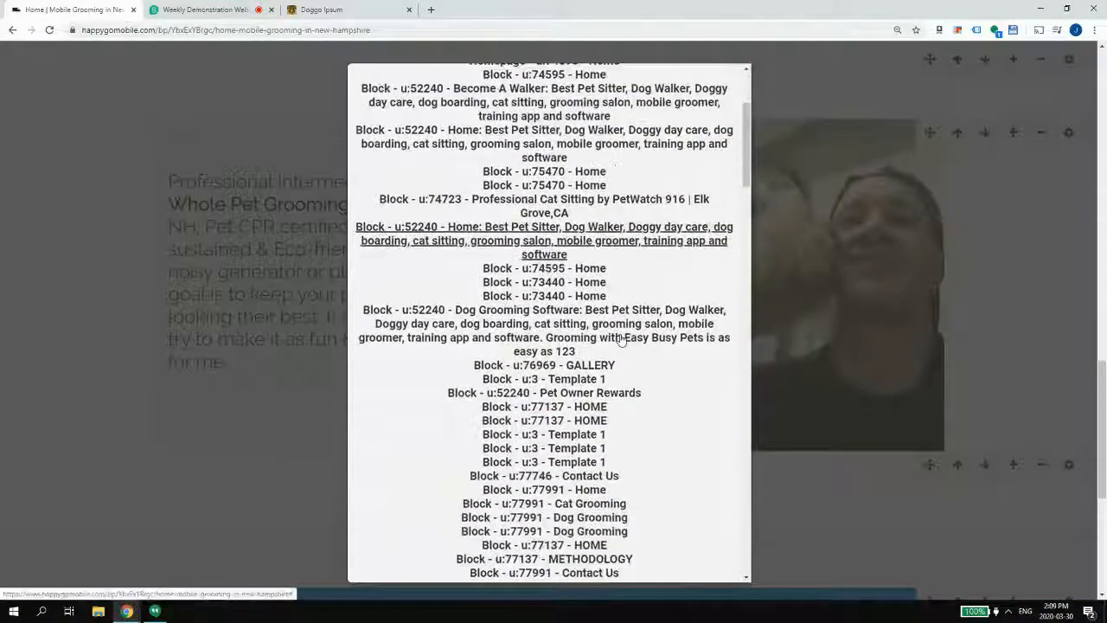
{"action": "scroll", "coordinate": [574, 324], "scroll_direction": "down", "scroll_amount": 2}
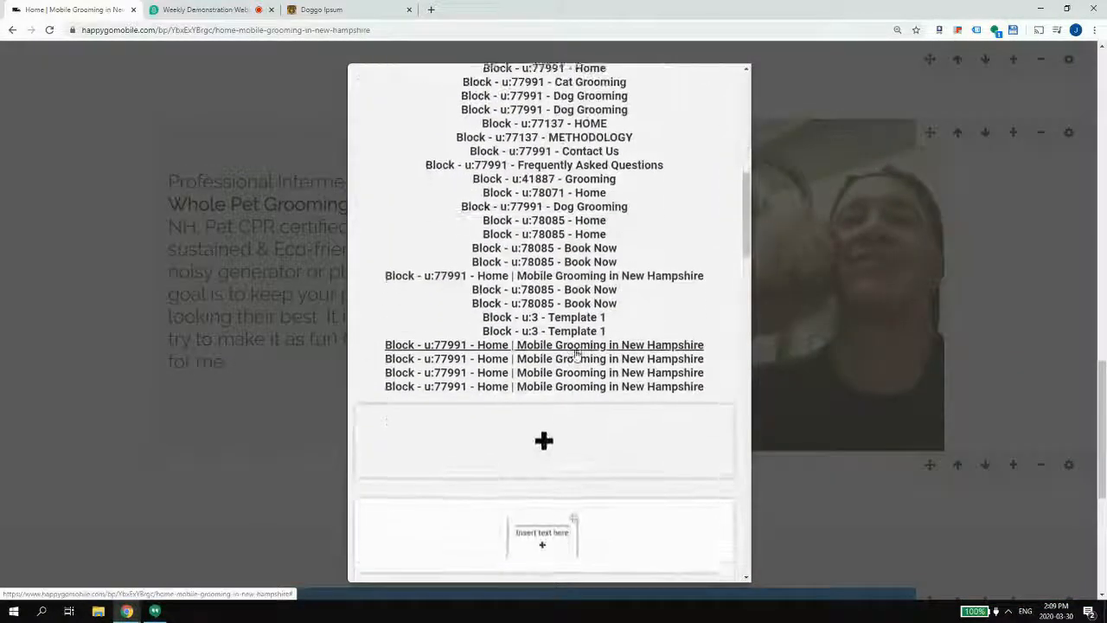
{"action": "scroll", "coordinate": [578, 294], "scroll_direction": "up", "scroll_amount": 1}
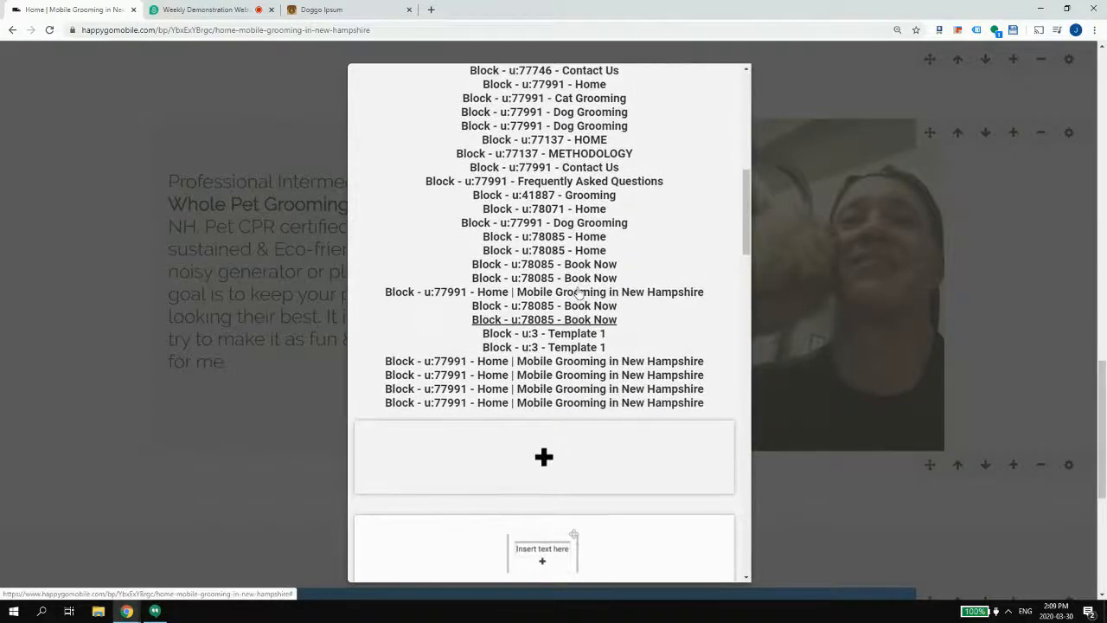
{"action": "scroll", "coordinate": [579, 295], "scroll_direction": "up", "scroll_amount": 1}
{"action": "scroll", "coordinate": [579, 290], "scroll_direction": "up", "scroll_amount": 2}
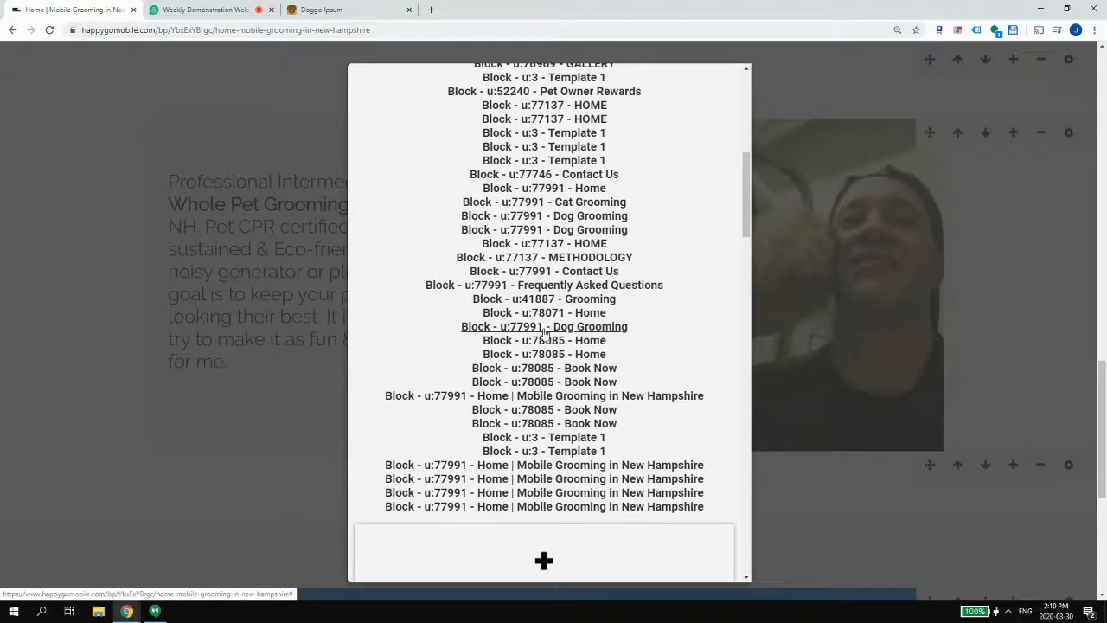
{"action": "scroll", "coordinate": [543, 315], "scroll_direction": "up", "scroll_amount": 2}
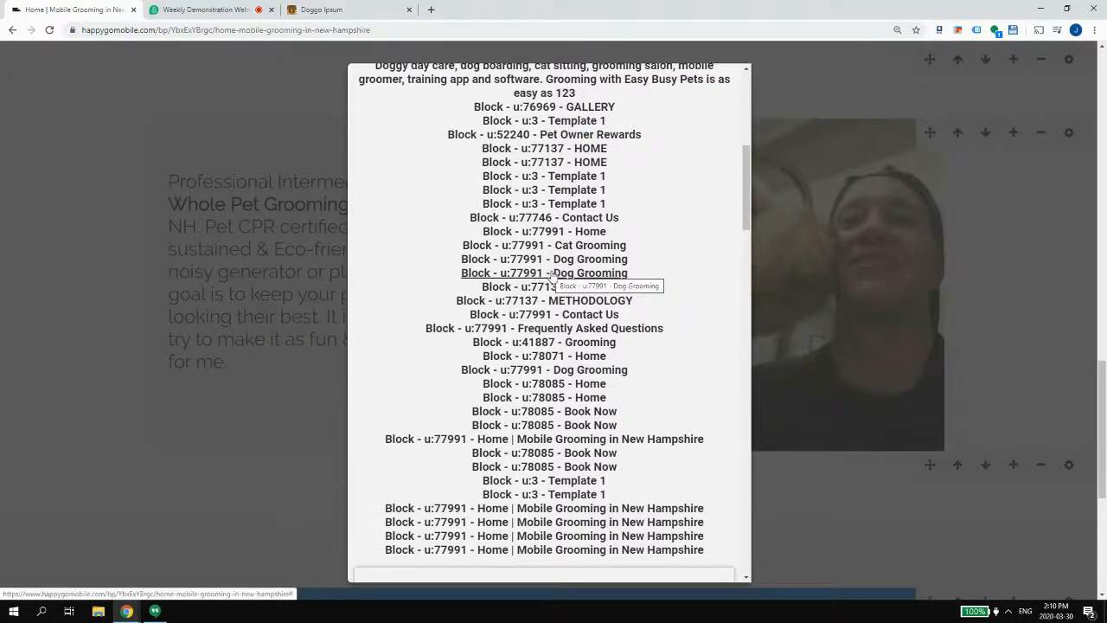
{"action": "scroll", "coordinate": [552, 275], "scroll_direction": "up", "scroll_amount": 3}
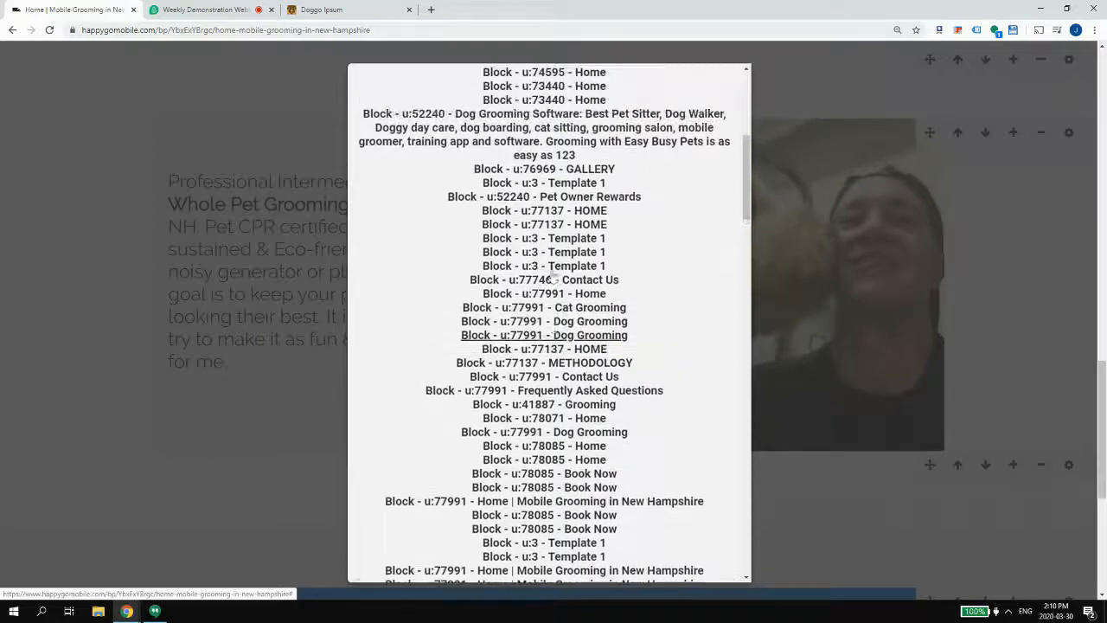
{"action": "left_click", "coordinate": [554, 183]}
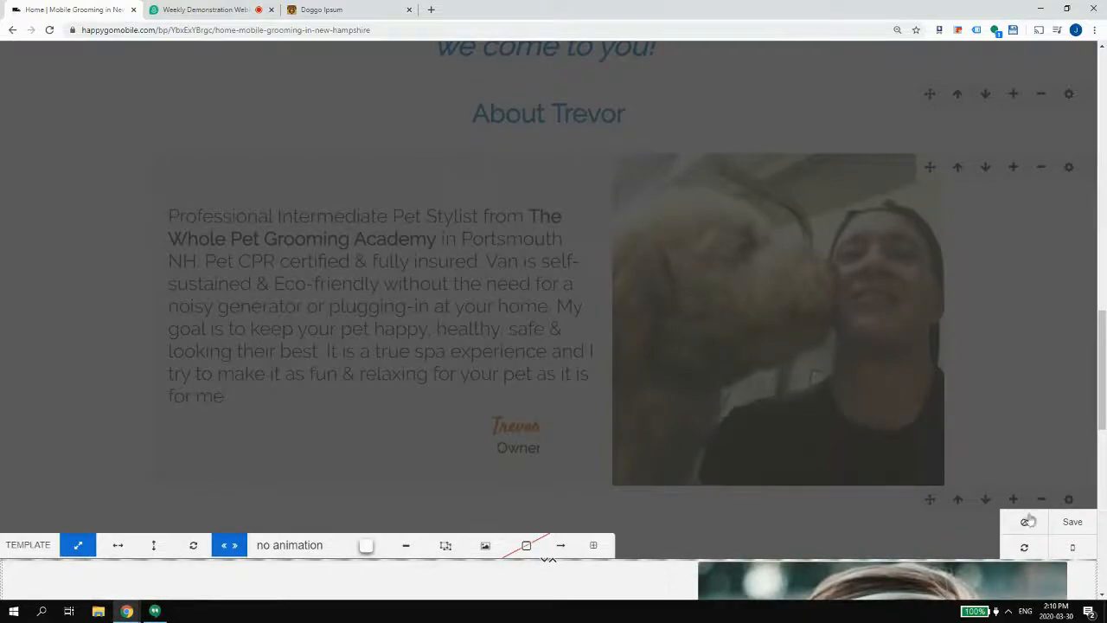
{"action": "left_click", "coordinate": [1028, 520]}
- Insert the saved Template 1 block with the Reviews heading and stars below the owner's bio and save it
{"action": "scroll", "coordinate": [987, 501], "scroll_direction": "down", "scroll_amount": 1}
{"action": "left_click", "coordinate": [1013, 443]}
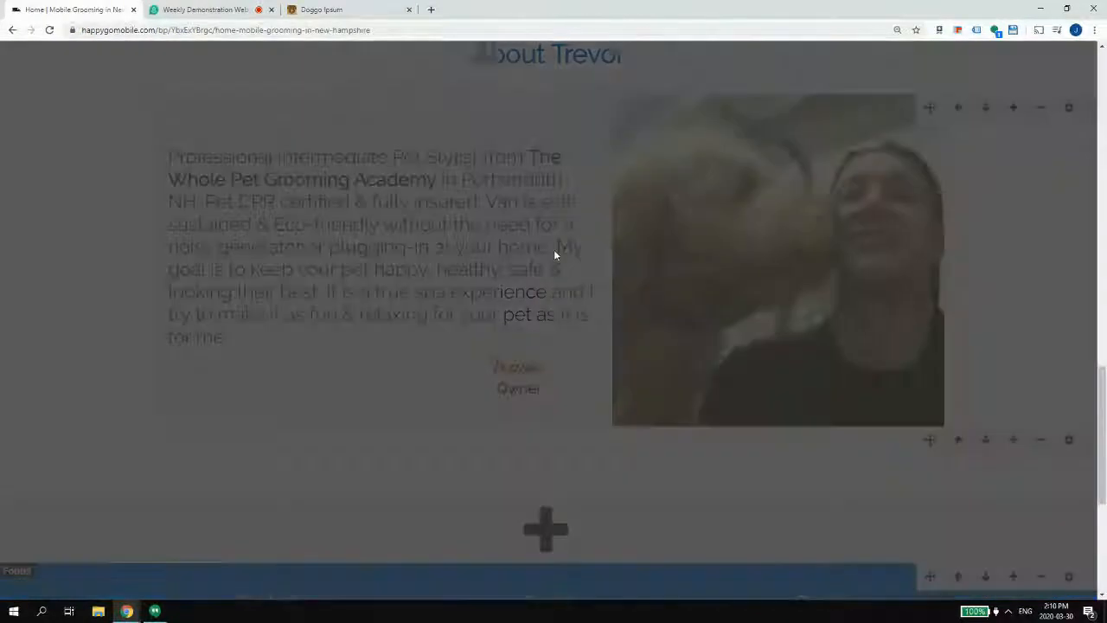
{"action": "scroll", "coordinate": [519, 220], "scroll_direction": "down", "scroll_amount": 9}
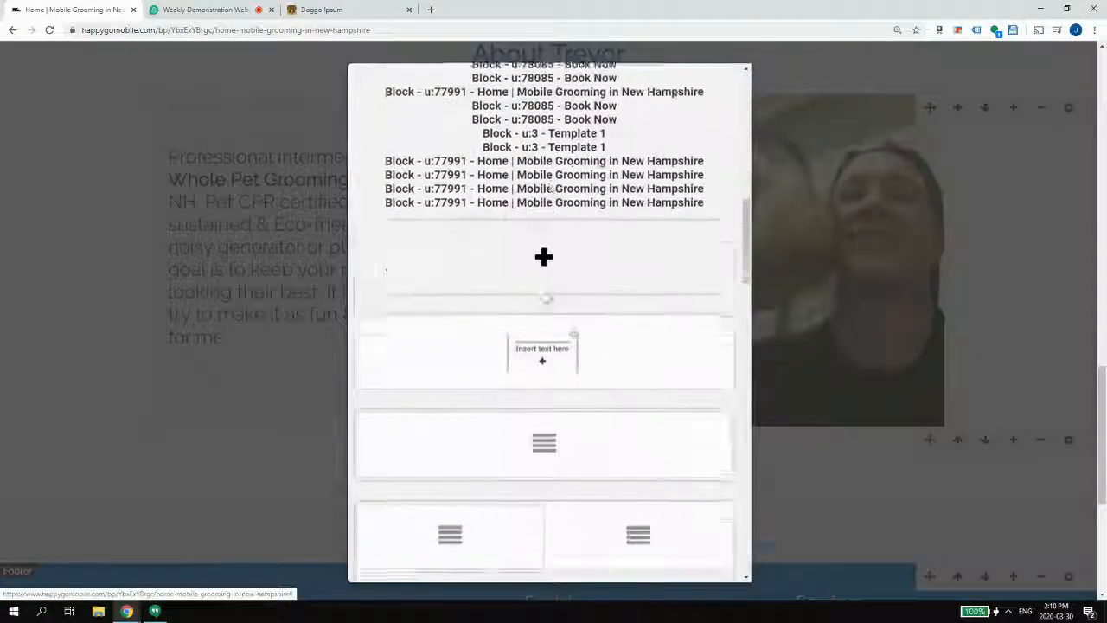
{"action": "scroll", "coordinate": [549, 187], "scroll_direction": "up", "scroll_amount": 2}
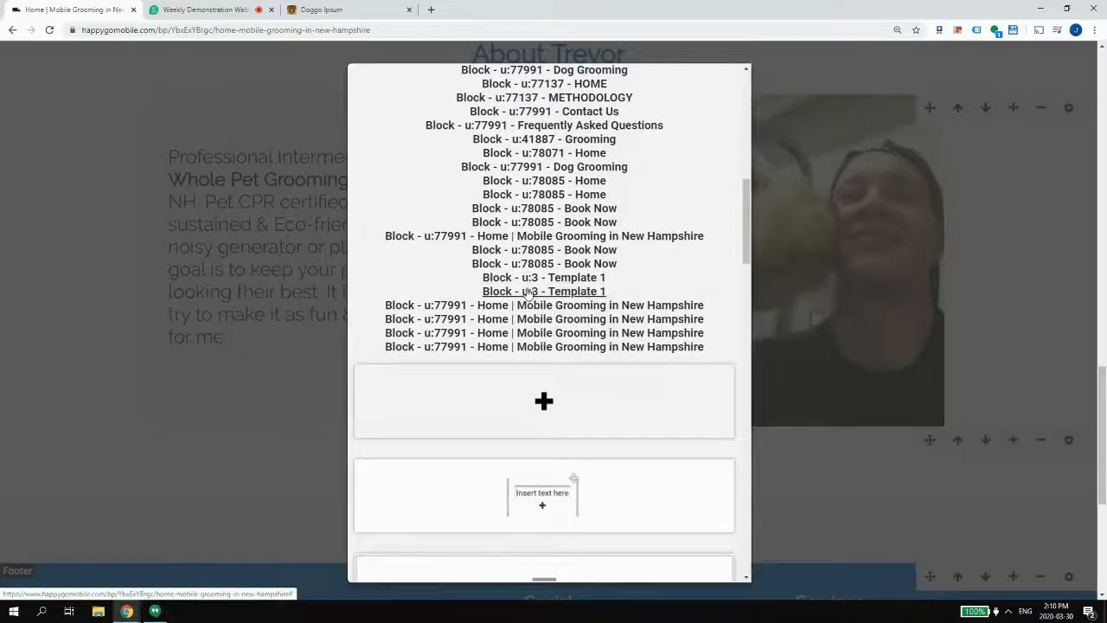
{"action": "left_click", "coordinate": [519, 292]}
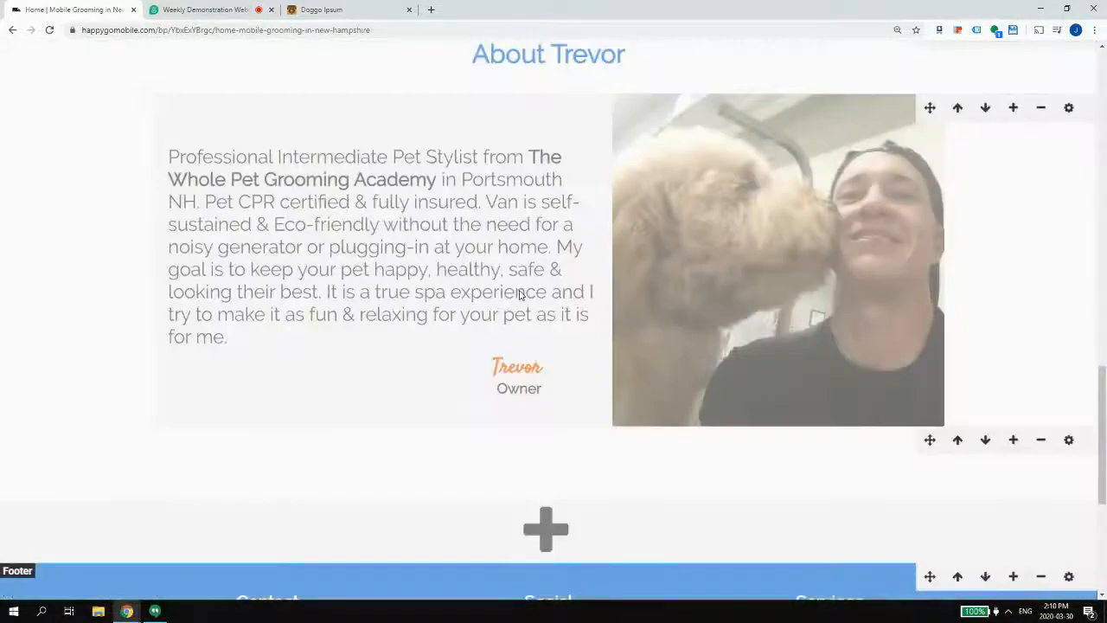
{"action": "scroll", "coordinate": [519, 291], "scroll_direction": "down", "scroll_amount": 3}
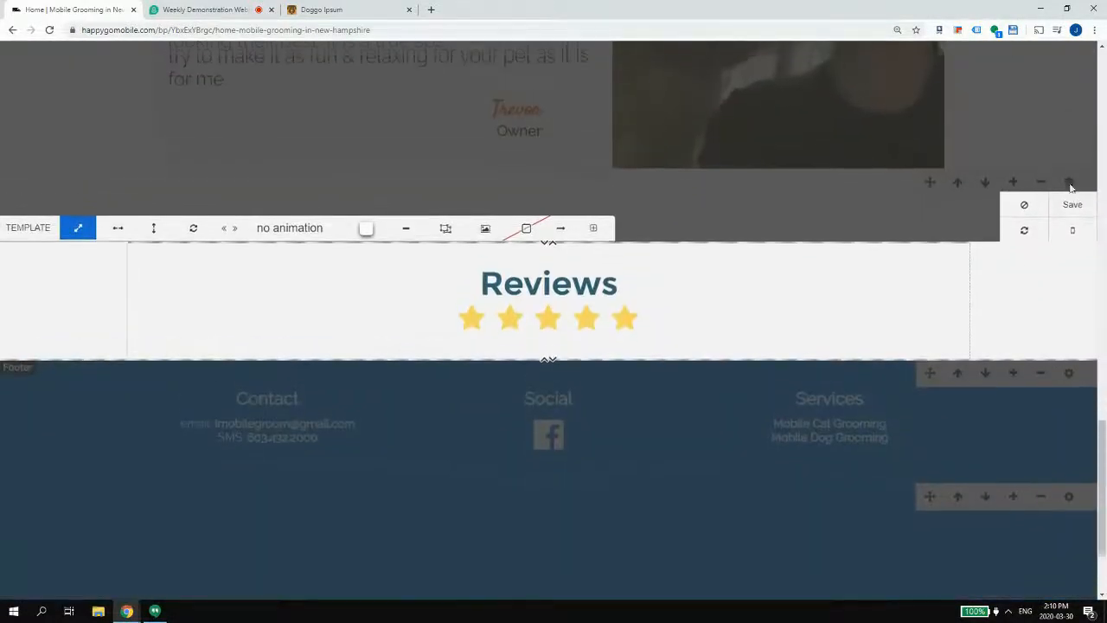
{"action": "left_click", "coordinate": [1071, 210]}
{"action": "left_click", "coordinate": [1013, 264]}
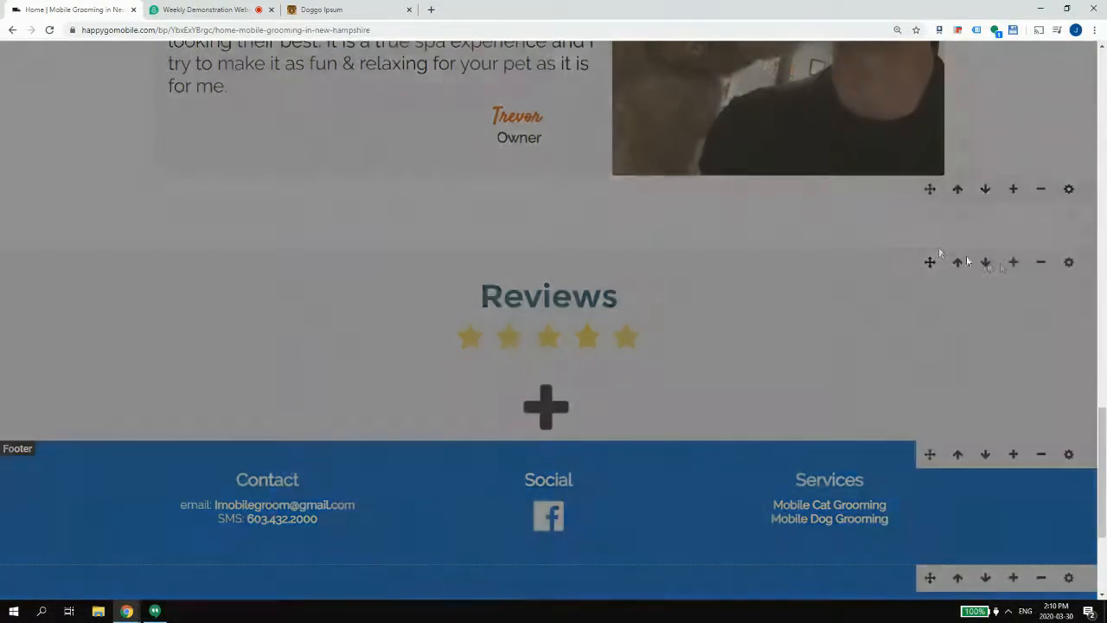
{"action": "scroll", "coordinate": [554, 348], "scroll_direction": "down", "scroll_amount": 3}
{"action": "scroll", "coordinate": [554, 349], "scroll_direction": "down", "scroll_amount": 5}
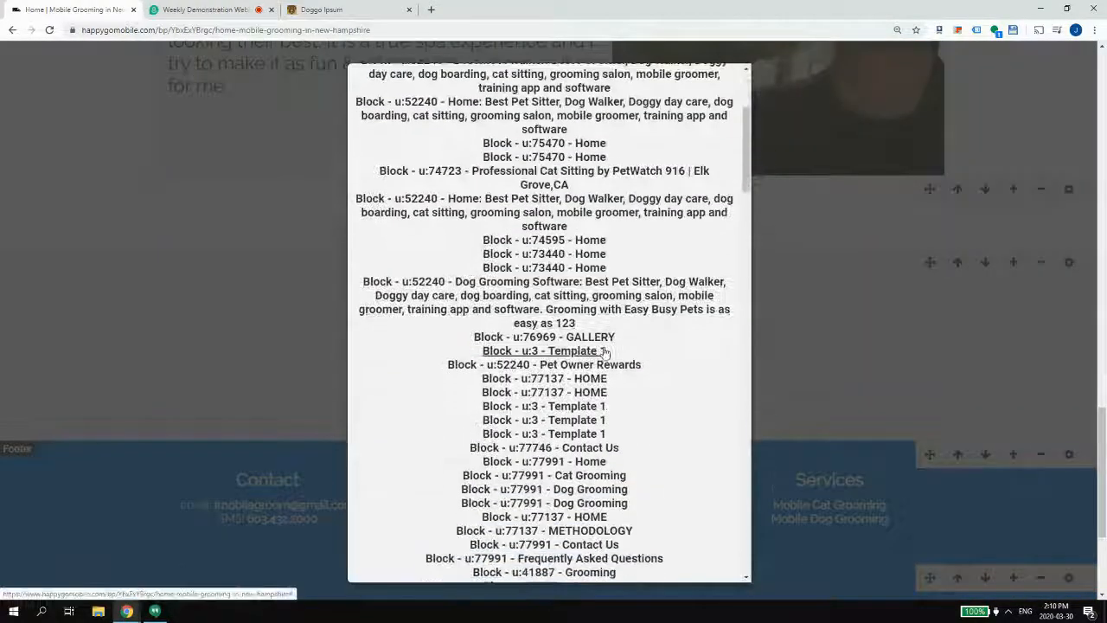
{"action": "scroll", "coordinate": [585, 483], "scroll_direction": "down", "scroll_amount": 1}
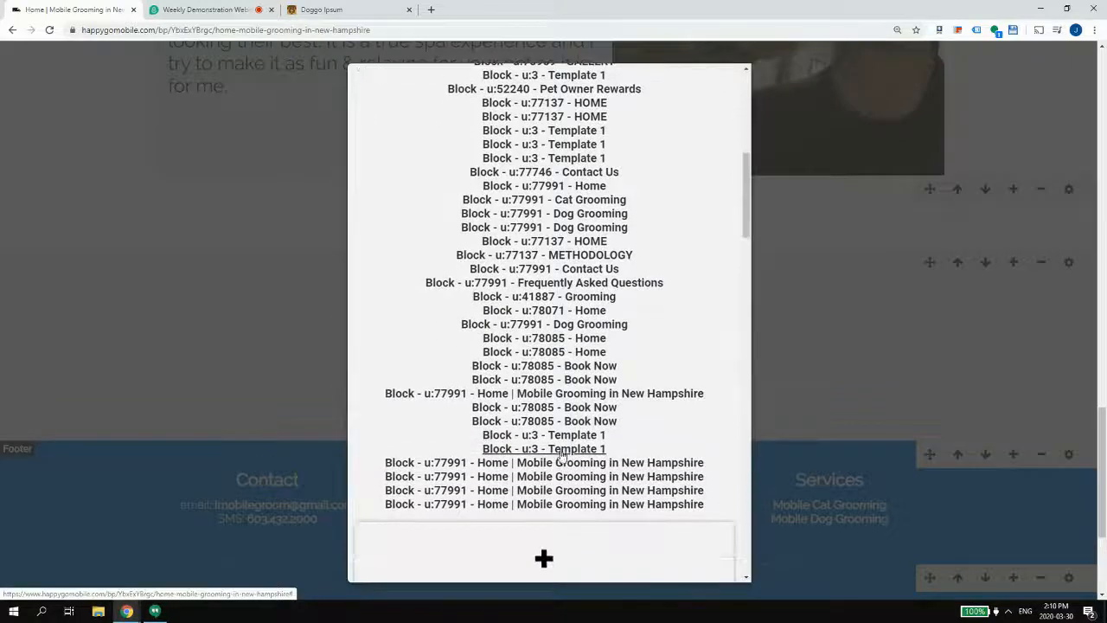
{"action": "left_click", "coordinate": [562, 448]}
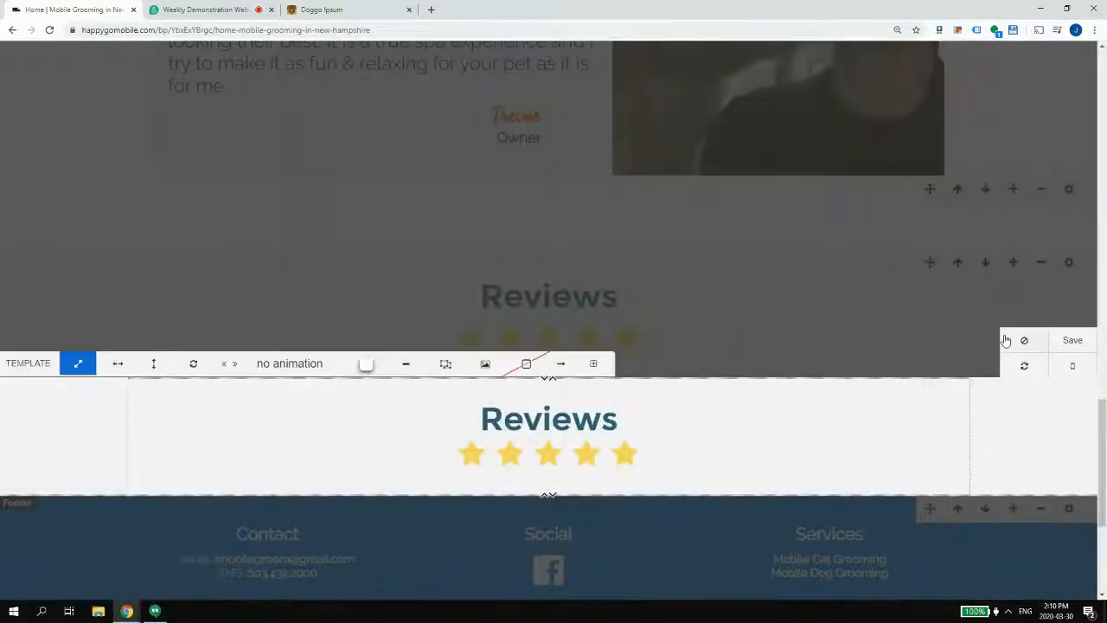
{"action": "left_click", "coordinate": [1007, 340]}
- Insert the saved Template 1 block with three columns of testimonials below the Reviews heading row and save it
{"action": "left_click", "coordinate": [1013, 262]}
{"action": "scroll", "coordinate": [578, 338], "scroll_direction": "down", "scroll_amount": 2}
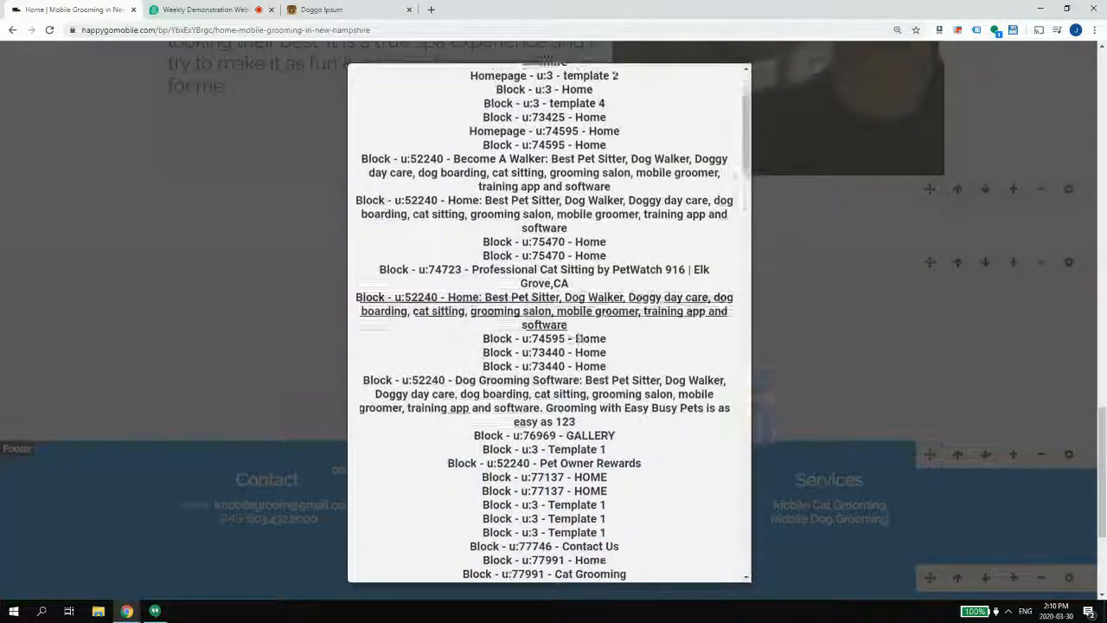
{"action": "scroll", "coordinate": [578, 338], "scroll_direction": "down", "scroll_amount": 7}
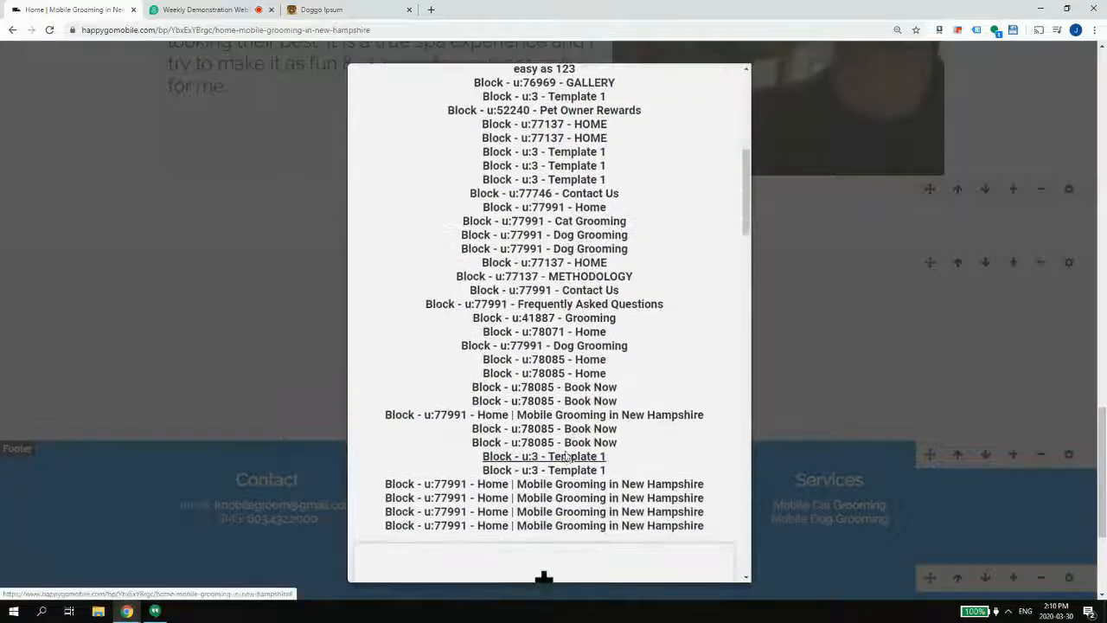
{"action": "left_click", "coordinate": [566, 456]}
{"action": "scroll", "coordinate": [894, 424], "scroll_direction": "down", "scroll_amount": 1}
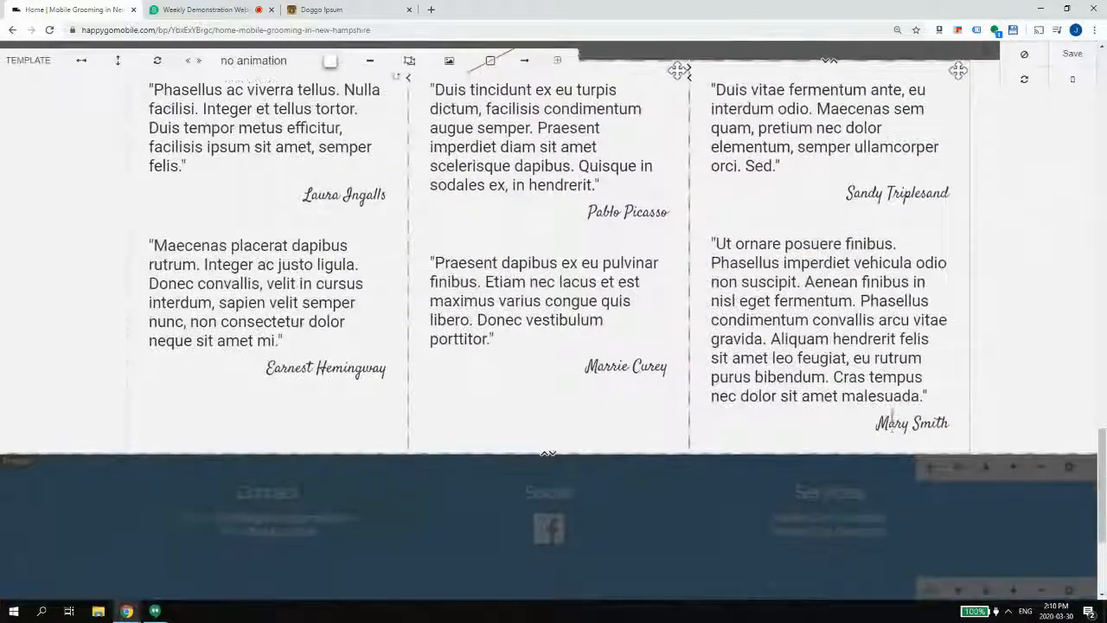
{"action": "scroll", "coordinate": [892, 417], "scroll_direction": "up", "scroll_amount": 3}
{"action": "left_click", "coordinate": [1079, 177]}
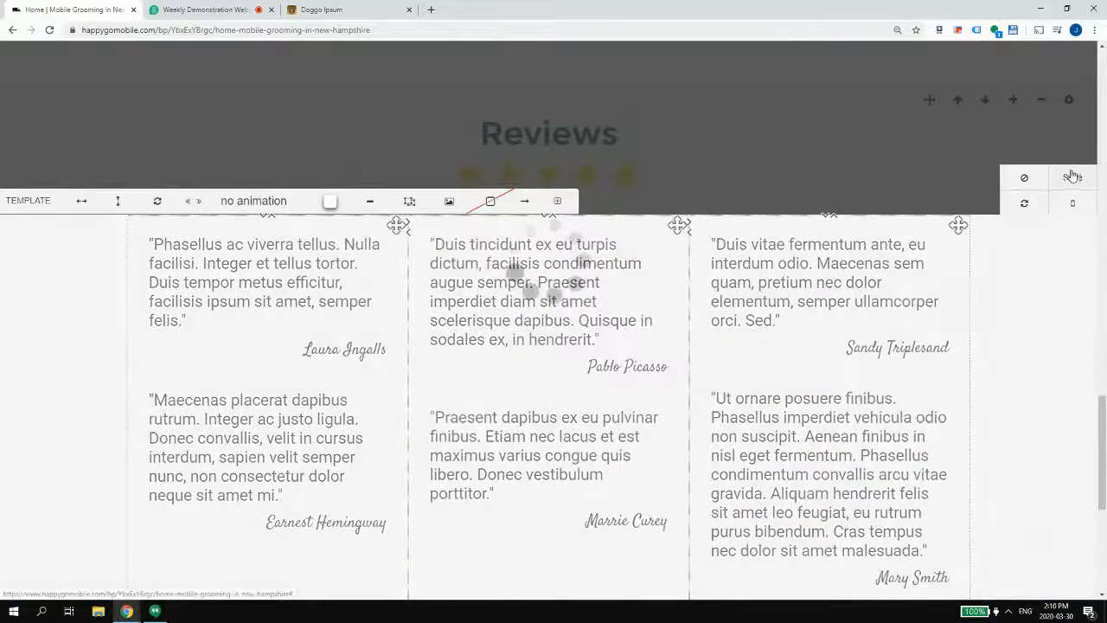
- Set the Reviews heading row's background to white and save the row
{"action": "scroll", "coordinate": [959, 168], "scroll_direction": "up", "scroll_amount": 6}
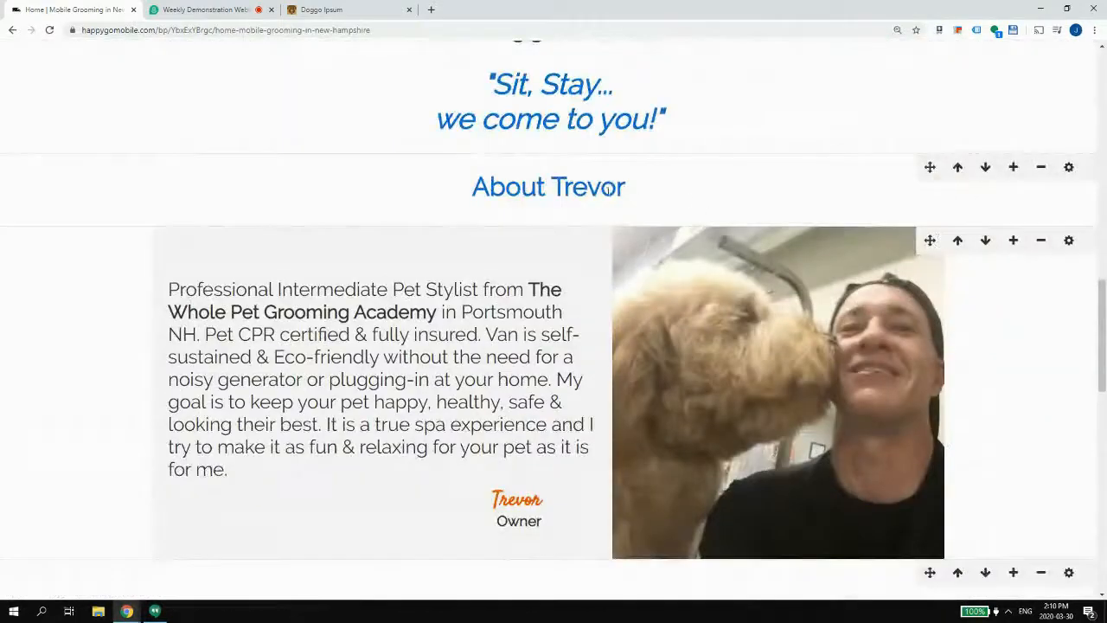
{"action": "scroll", "coordinate": [706, 286], "scroll_direction": "up", "scroll_amount": 1}
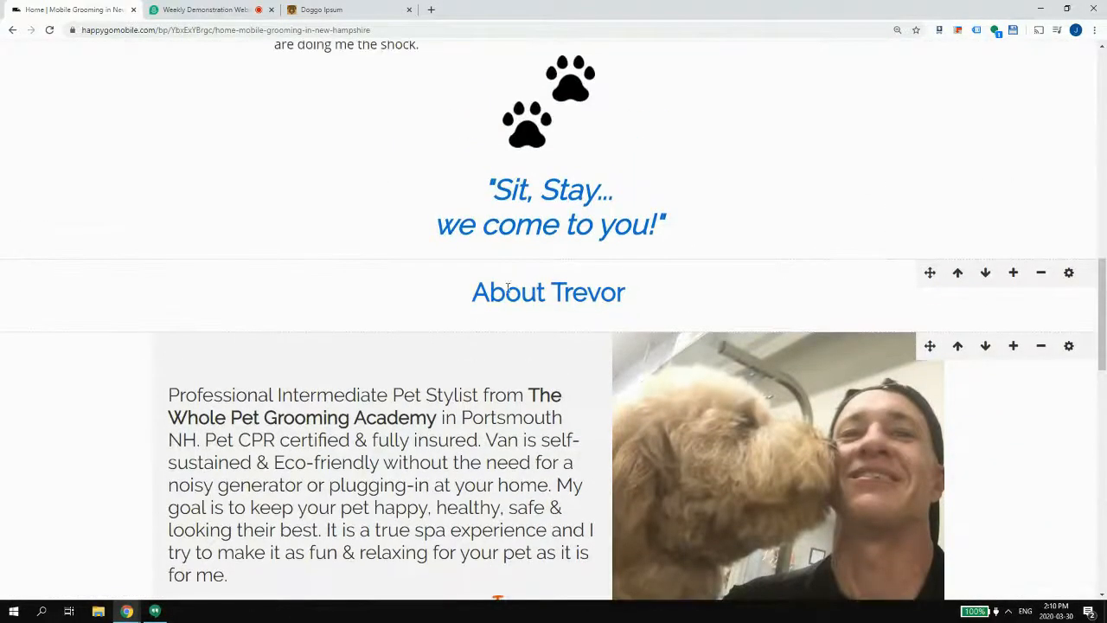
{"action": "scroll", "coordinate": [544, 289], "scroll_direction": "down", "scroll_amount": 6}
{"action": "scroll", "coordinate": [544, 289], "scroll_direction": "down", "scroll_amount": 2}
{"action": "scroll", "coordinate": [223, 239], "scroll_direction": "up", "scroll_amount": 3}
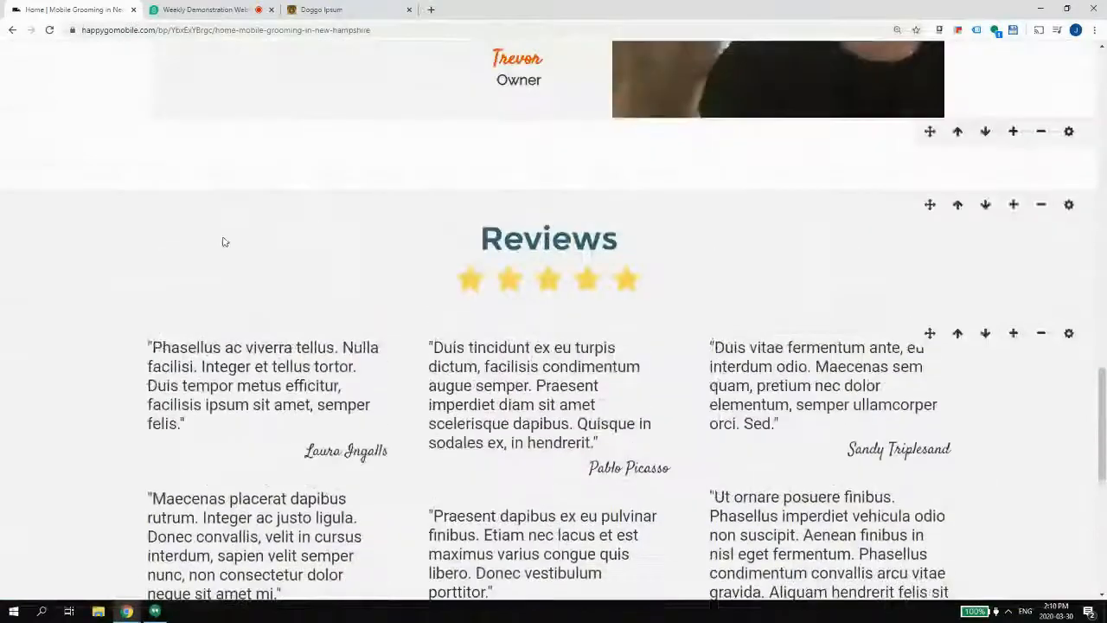
{"action": "left_click", "coordinate": [92, 260]}
{"action": "left_click", "coordinate": [527, 178]}
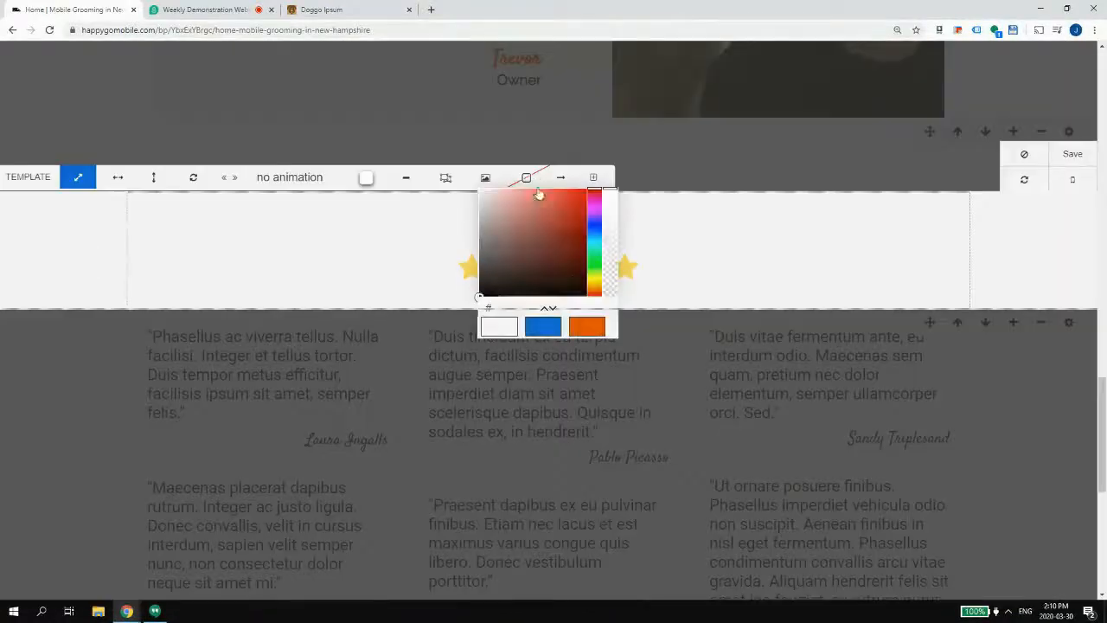
{"action": "left_click", "coordinate": [509, 324]}
{"action": "left_click", "coordinate": [1093, 155]}
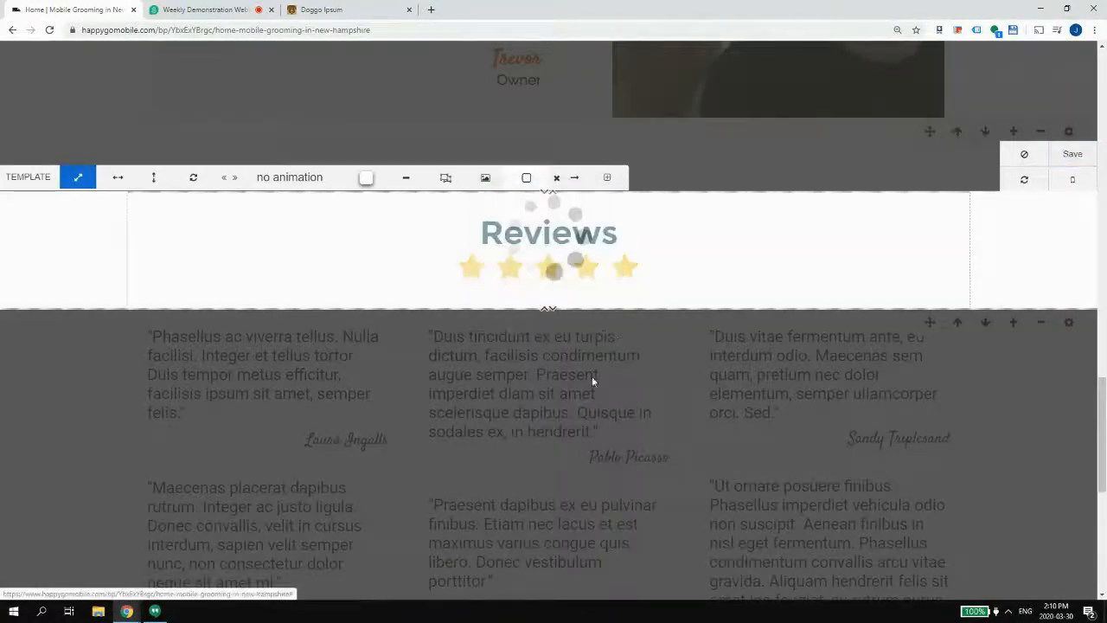
- Set the background of the three-column testimonials row to white
{"action": "left_click", "coordinate": [166, 360]}
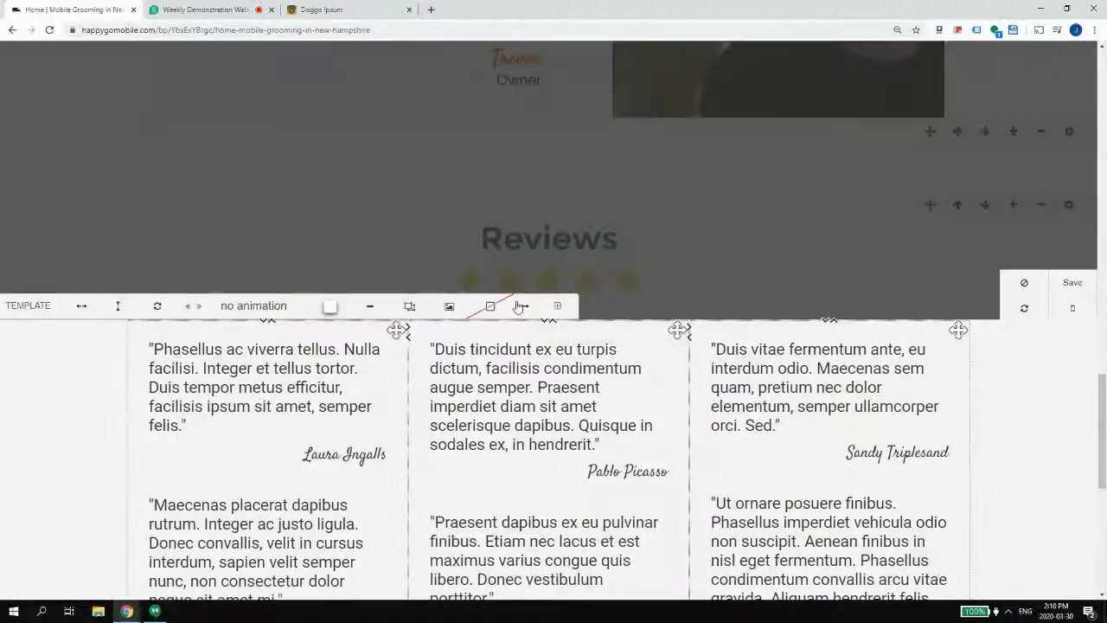
{"action": "left_click", "coordinate": [482, 308]}
{"action": "left_click", "coordinate": [474, 459]}
{"action": "scroll", "coordinate": [459, 450], "scroll_direction": "down", "scroll_amount": 2}
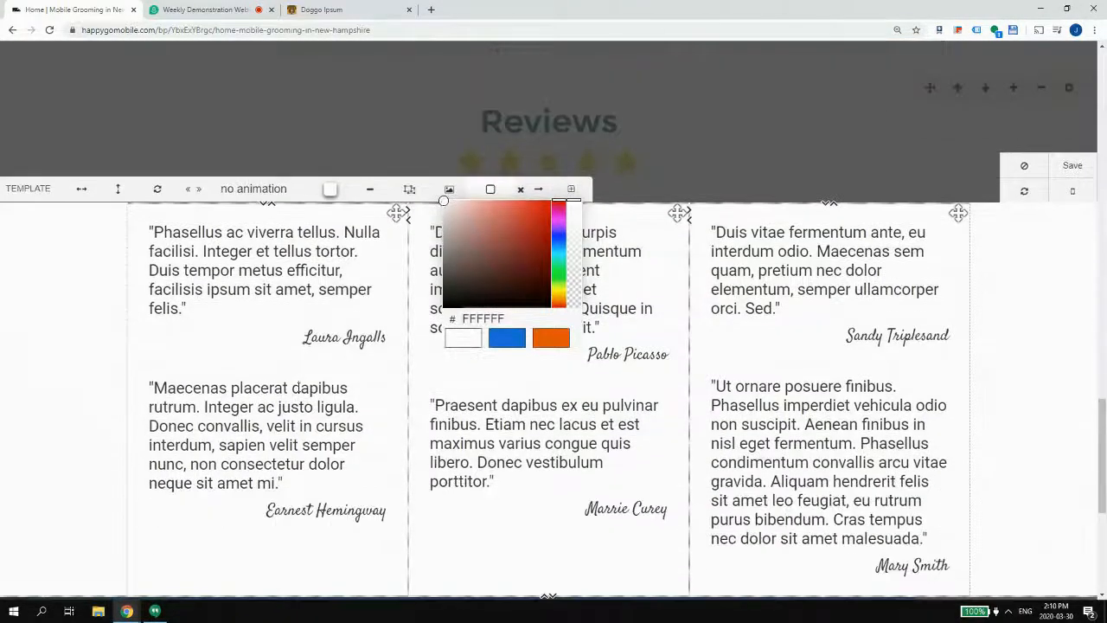
- Select the sample quotes and reviewer names to check they are editable text, and save the testimonials row
{"action": "left_click_drag", "start_coordinate": [274, 387], "coordinate": [264, 296]}
{"action": "left_click", "coordinate": [253, 289]}
{"action": "left_click", "coordinate": [493, 325]}
{"action": "left_click", "coordinate": [576, 275]}
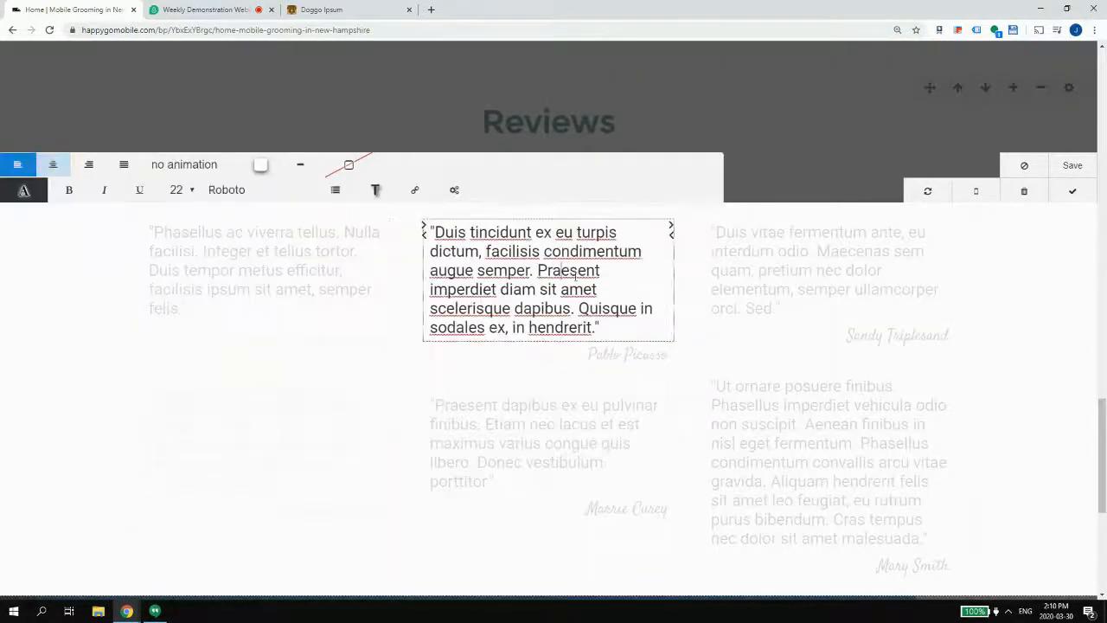
{"action": "left_click_drag", "start_coordinate": [470, 233], "coordinate": [564, 289]}
{"action": "left_click", "coordinate": [640, 355]}
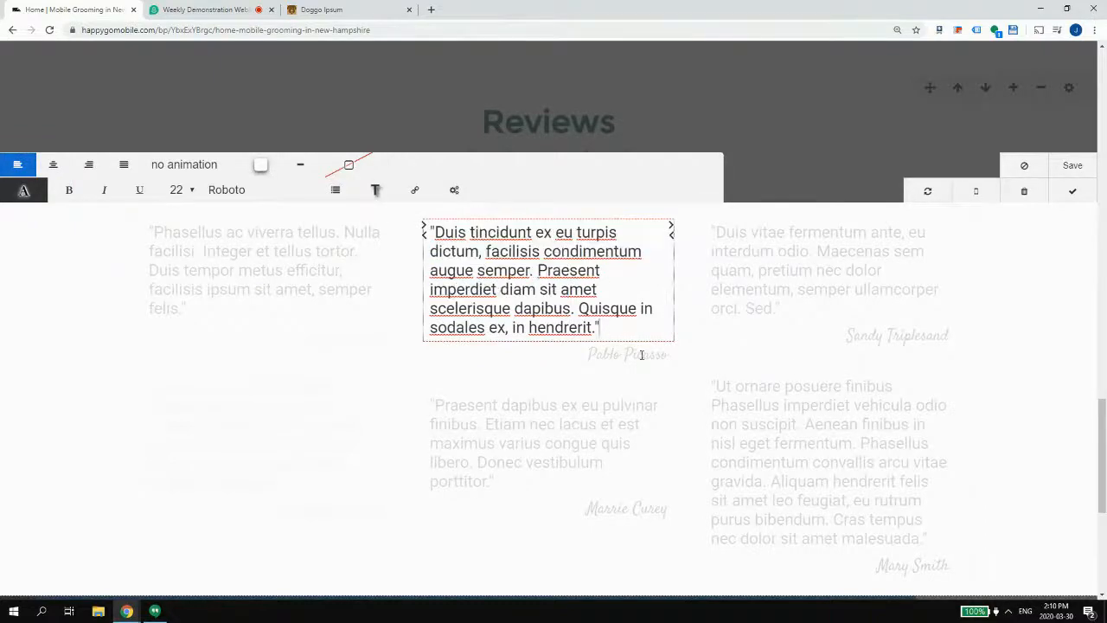
{"action": "left_click", "coordinate": [1074, 192]}
{"action": "scroll", "coordinate": [282, 178], "scroll_direction": "down", "scroll_amount": 2}
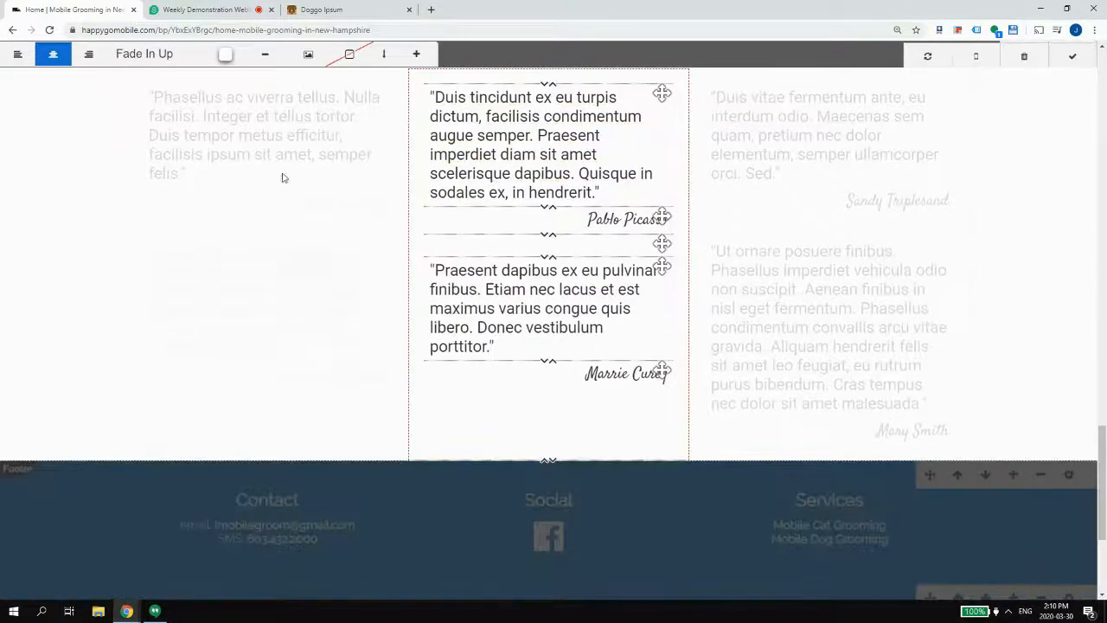
{"action": "left_click", "coordinate": [345, 201]}
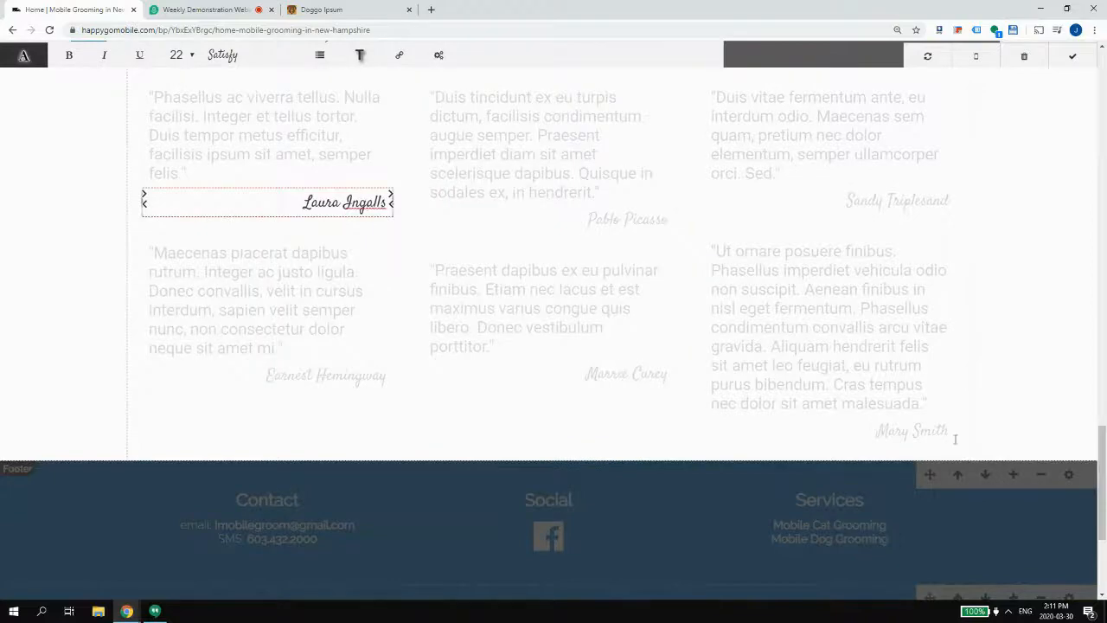
{"action": "left_click", "coordinate": [920, 434]}
{"action": "left_click", "coordinate": [927, 201]}
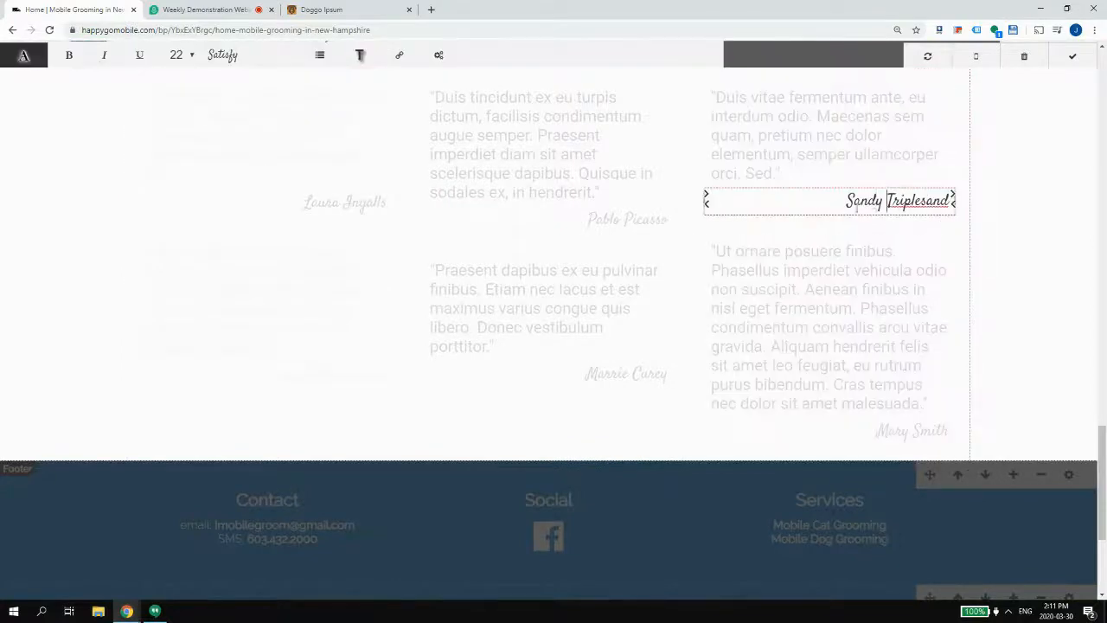
{"action": "left_click_drag", "start_coordinate": [819, 251], "coordinate": [788, 345]}
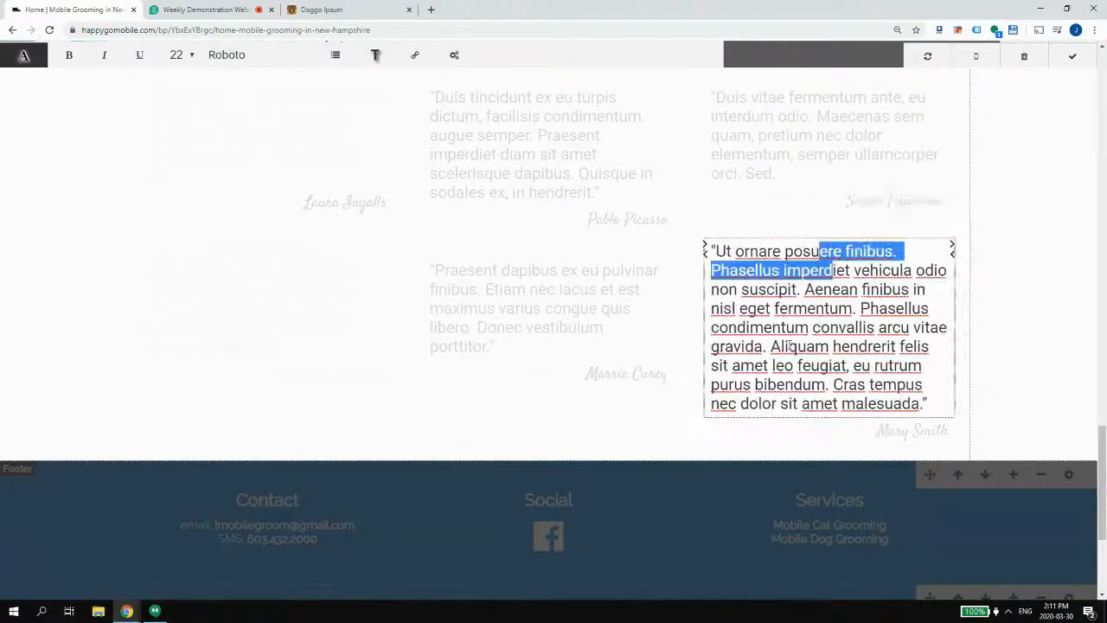
{"action": "left_click", "coordinate": [914, 430]}
{"action": "left_click", "coordinate": [486, 353]}
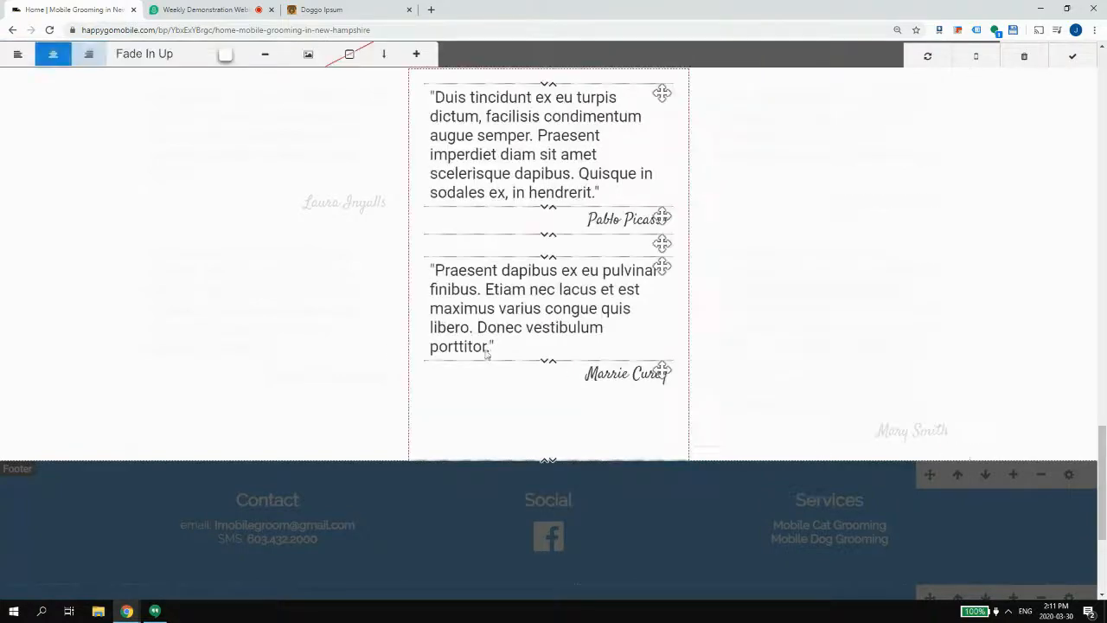
{"action": "left_click", "coordinate": [317, 376]}
{"action": "left_click", "coordinate": [584, 376]}
{"action": "left_click", "coordinate": [99, 147]}
{"action": "scroll", "coordinate": [726, 349], "scroll_direction": "up", "scroll_amount": 4}
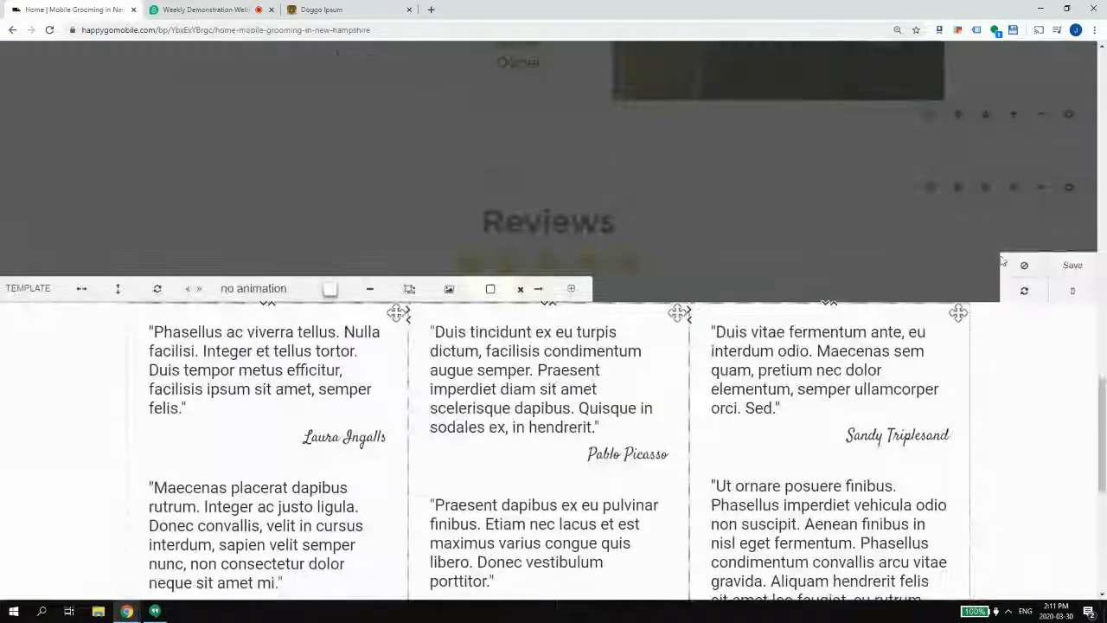
{"action": "left_click", "coordinate": [1075, 266]}
- Insert an empty row between the testimonials and the footer, set its background to white and save it
{"action": "scroll", "coordinate": [887, 256], "scroll_direction": "down", "scroll_amount": 3}
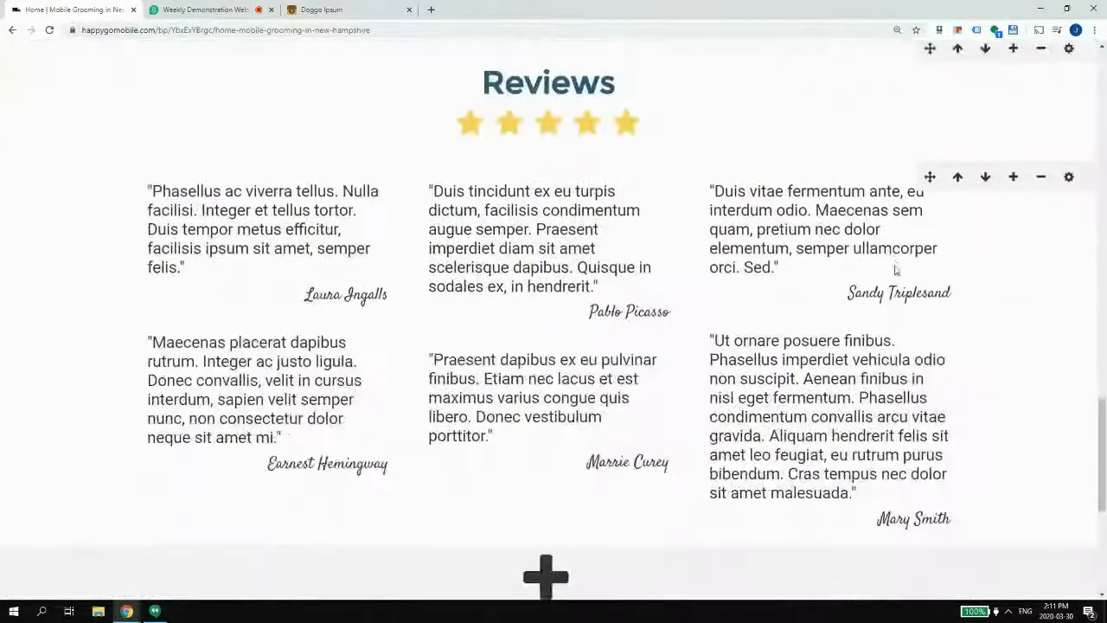
{"action": "left_click", "coordinate": [1014, 177]}
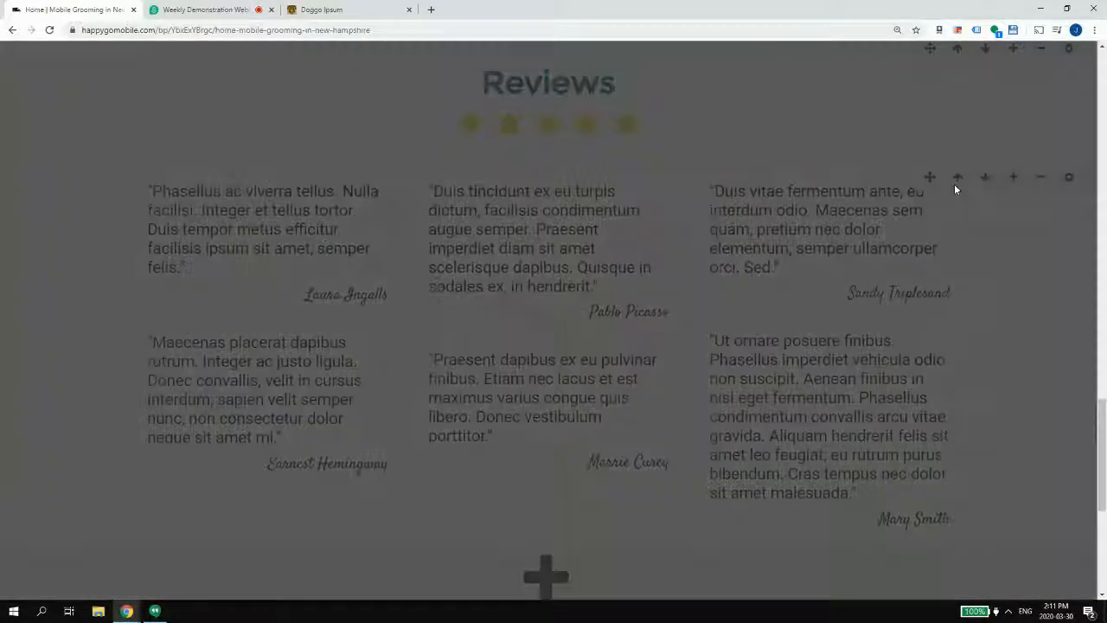
{"action": "scroll", "coordinate": [605, 345], "scroll_direction": "down", "scroll_amount": 10}
{"action": "left_click", "coordinate": [606, 345]}
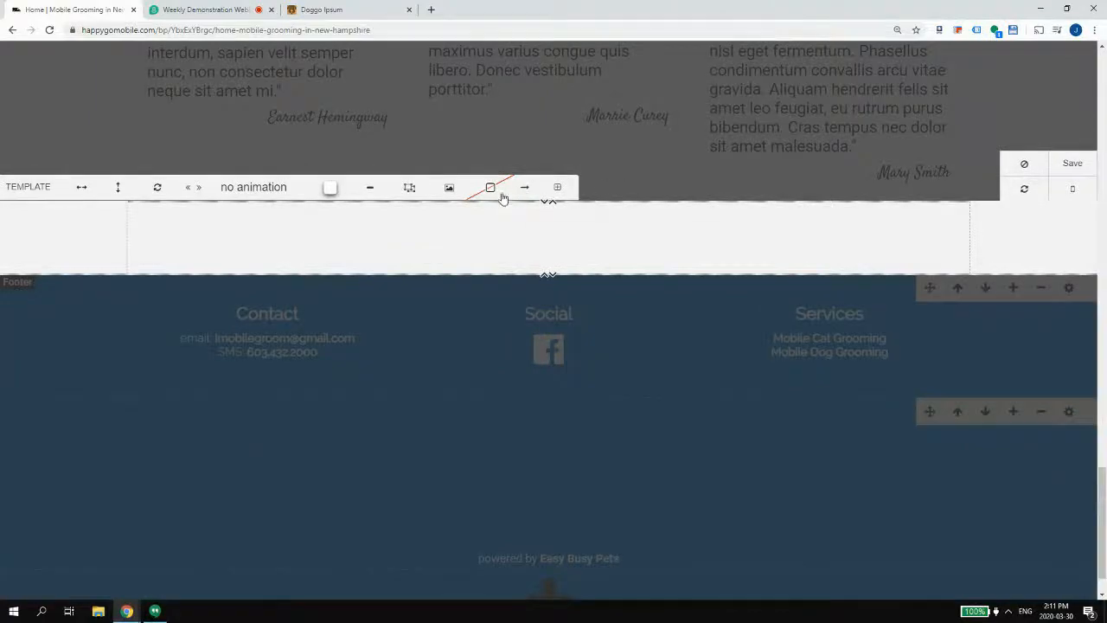
{"action": "left_click", "coordinate": [499, 194]}
{"action": "left_click", "coordinate": [464, 339]}
{"action": "left_click", "coordinate": [1065, 164]}
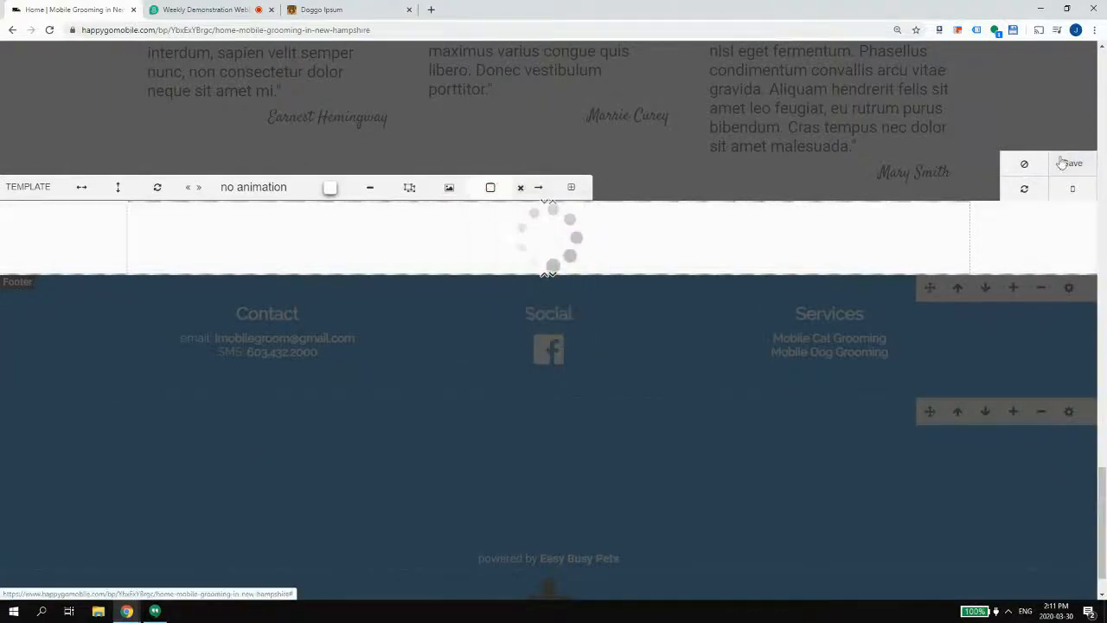
- Add a new heading element below the stars in the Reviews row and select its placeholder text
{"action": "scroll", "coordinate": [663, 187], "scroll_direction": "up", "scroll_amount": 5}
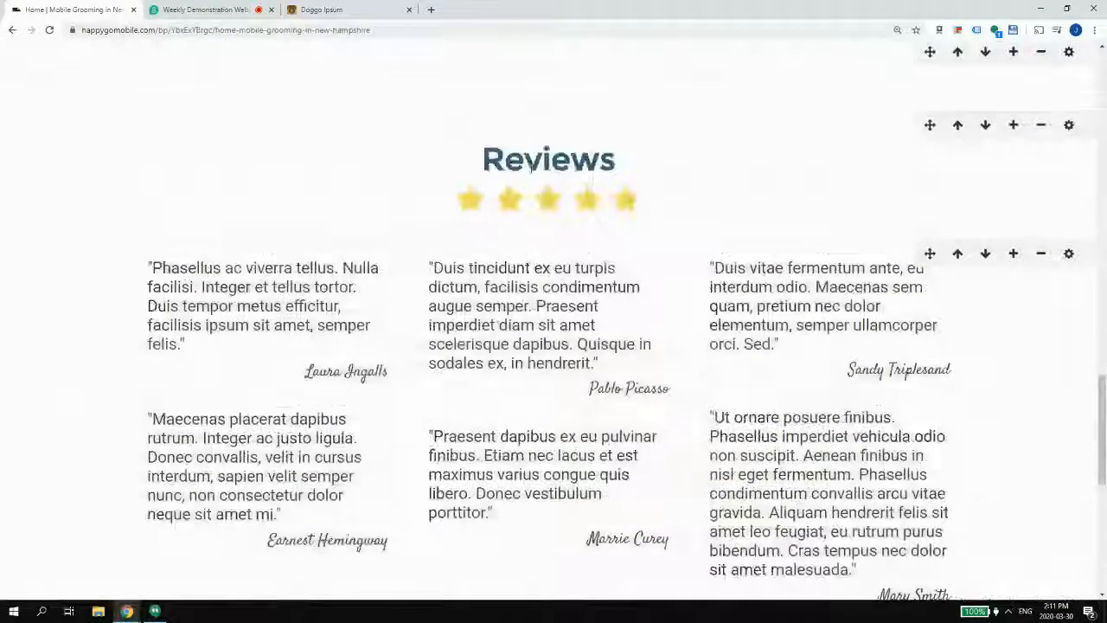
{"action": "left_click", "coordinate": [543, 156]}
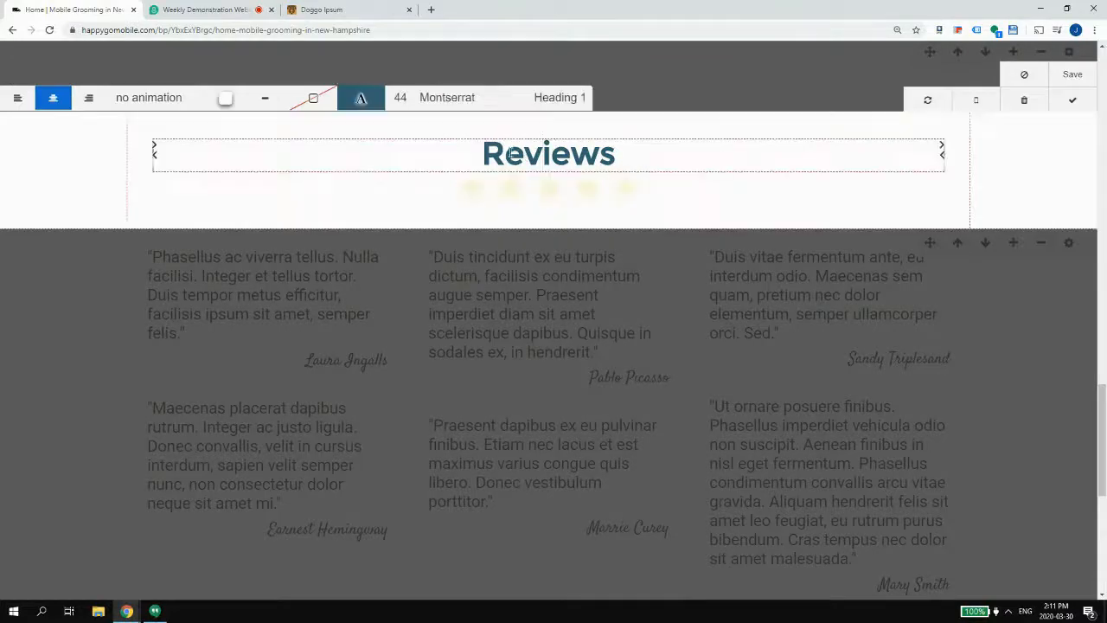
{"action": "left_click_drag", "start_coordinate": [472, 153], "coordinate": [699, 151]}
{"action": "left_click", "coordinate": [796, 182]}
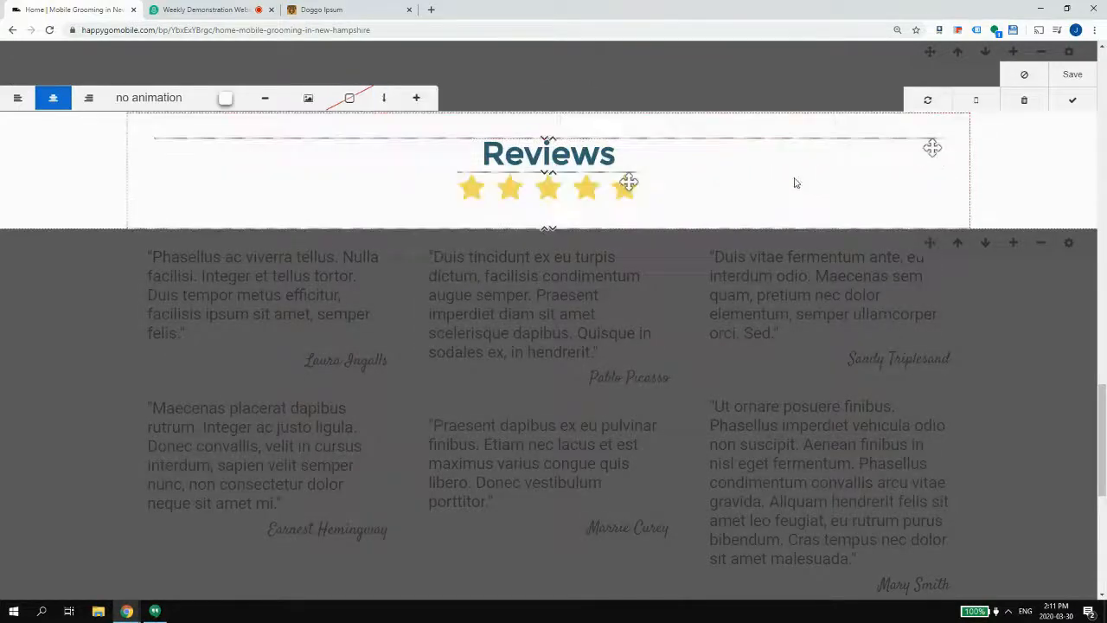
{"action": "left_click", "coordinate": [416, 98]}
{"action": "left_click", "coordinate": [453, 134]}
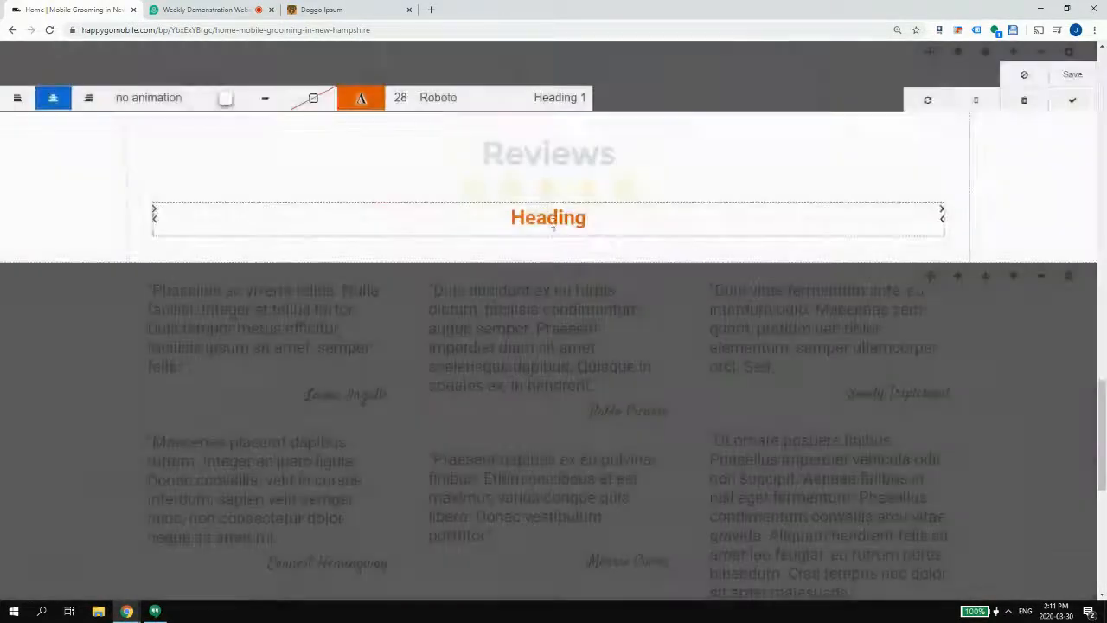
{"action": "double_click", "coordinate": [553, 218]}
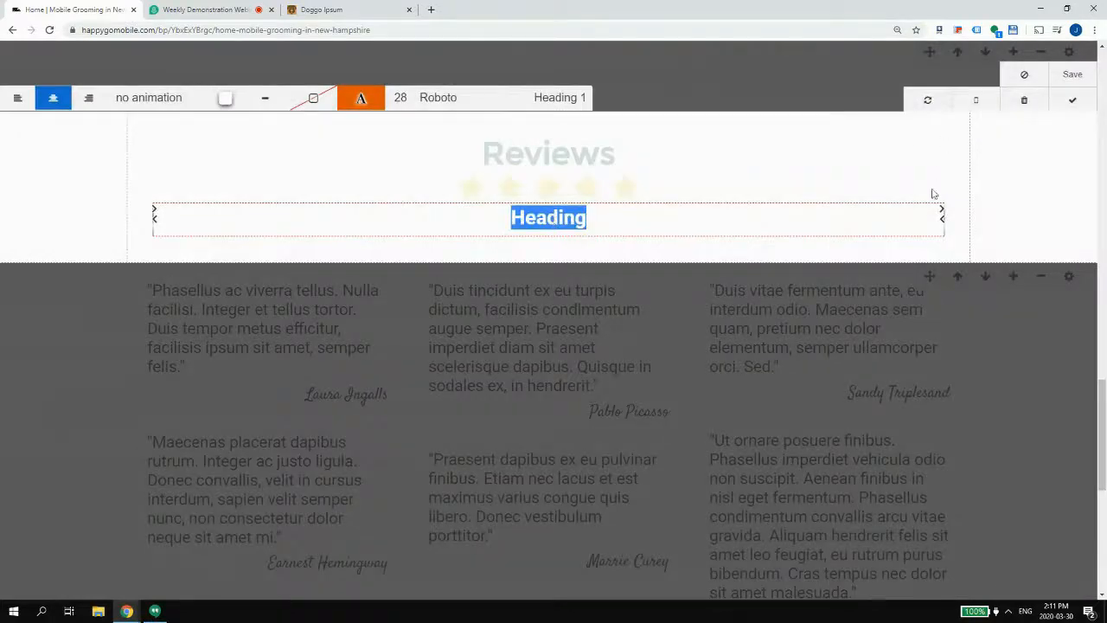
- Delete the added placeholder heading from the Reviews row and save the row
{"action": "scroll", "coordinate": [736, 202], "scroll_direction": "up", "scroll_amount": 7}
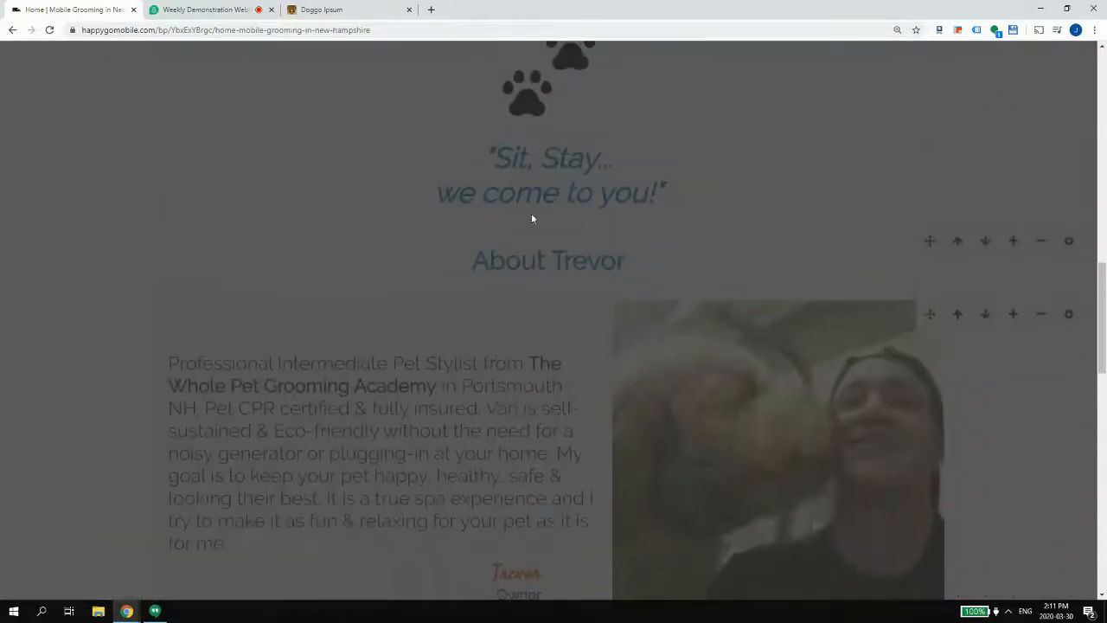
{"action": "scroll", "coordinate": [690, 292], "scroll_direction": "down", "scroll_amount": 4}
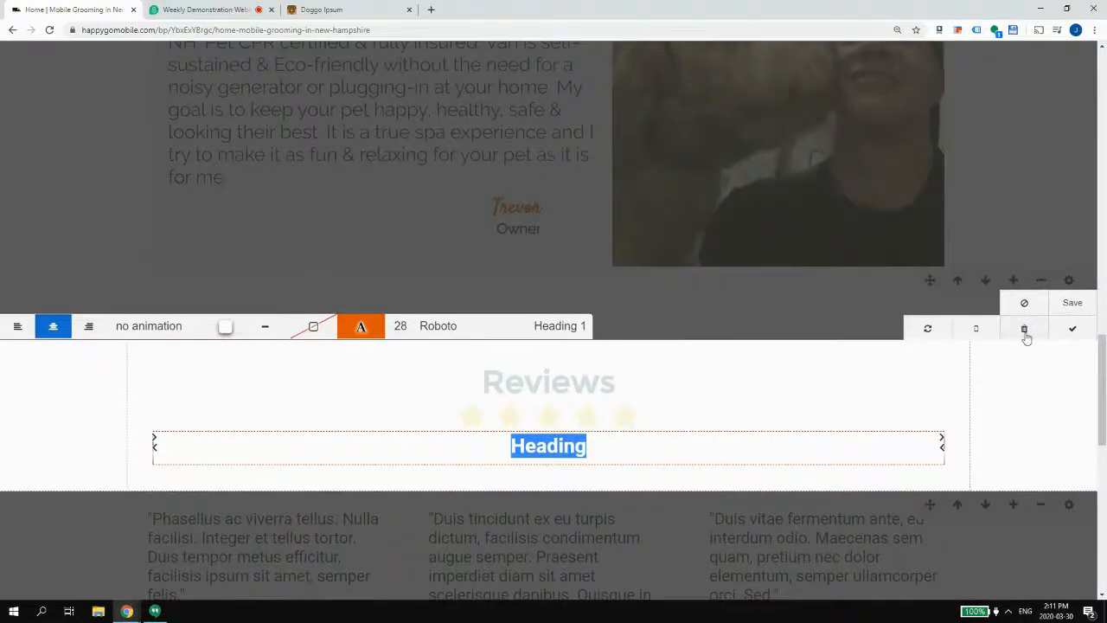
{"action": "left_click", "coordinate": [1025, 329]}
{"action": "left_click", "coordinate": [722, 146]}
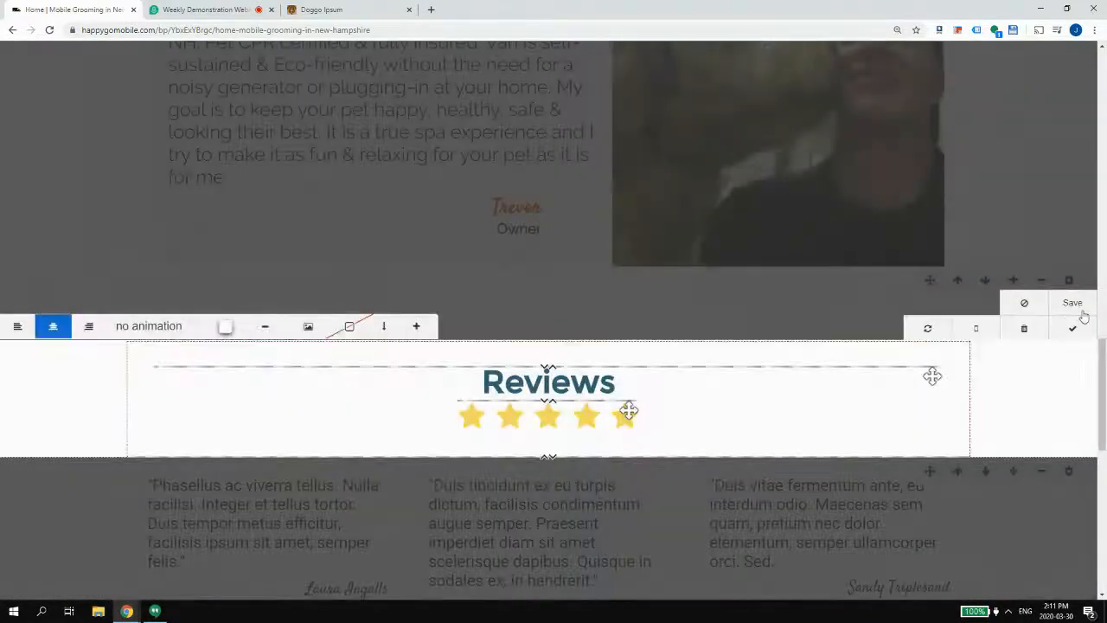
{"action": "left_click", "coordinate": [1081, 316]}
- Check the text colour and font of the About heading above the owner's bio, leaving its row unsaved
{"action": "scroll", "coordinate": [710, 195], "scroll_direction": "up", "scroll_amount": 6}
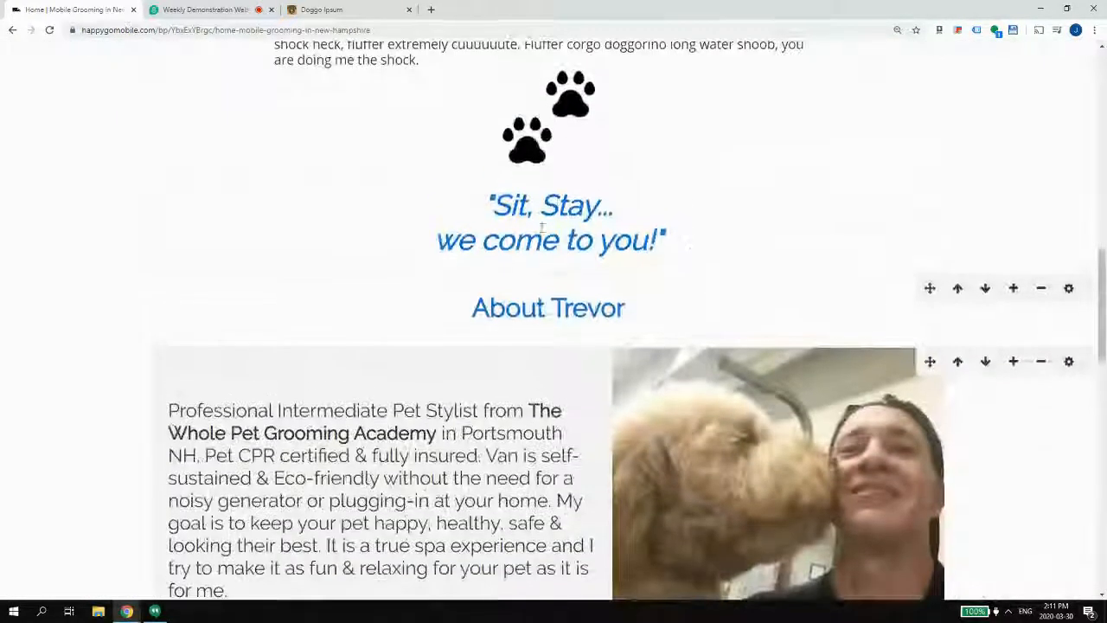
{"action": "left_click", "coordinate": [536, 306]}
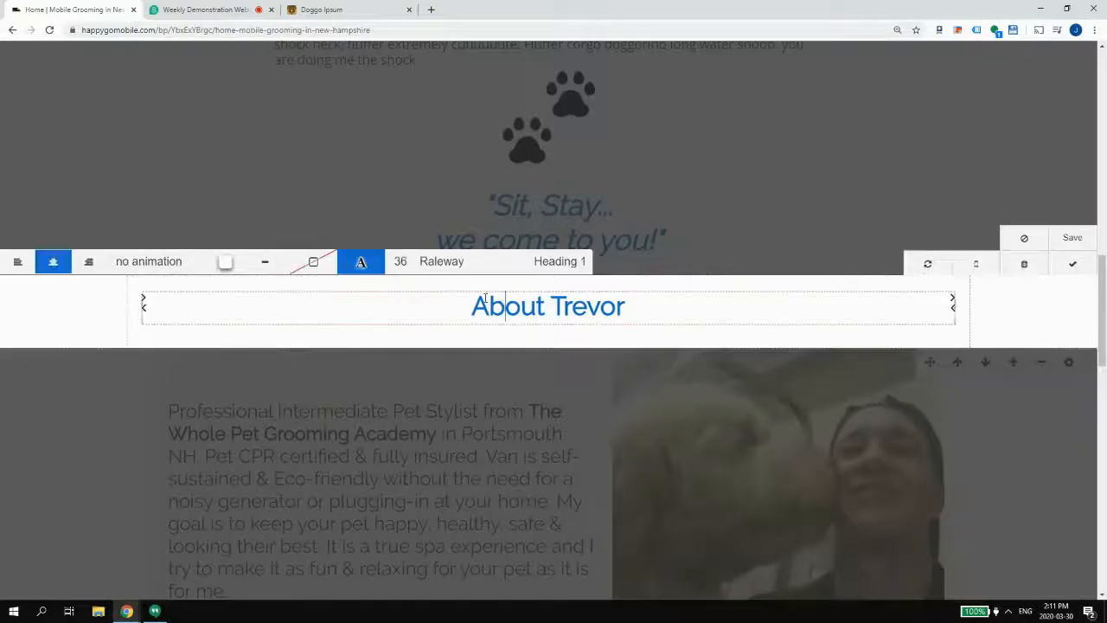
{"action": "left_click", "coordinate": [360, 261]}
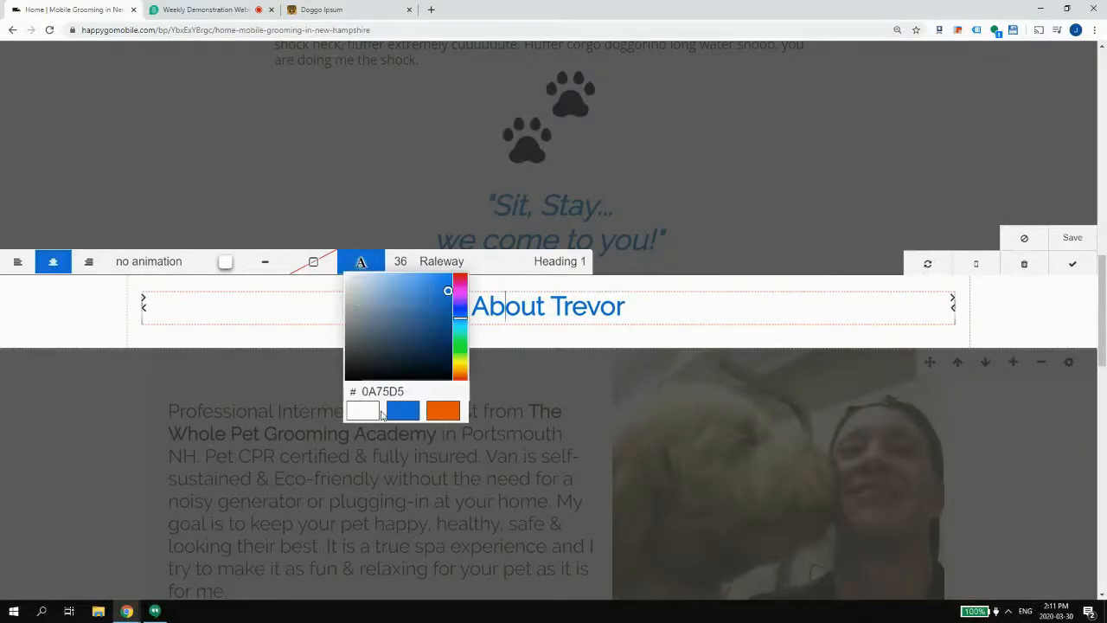
{"action": "left_click", "coordinate": [1018, 247]}
- Leave the Home page for the dashboard and open the Website theme settings
{"action": "scroll", "coordinate": [993, 238], "scroll_direction": "down", "scroll_amount": 8}
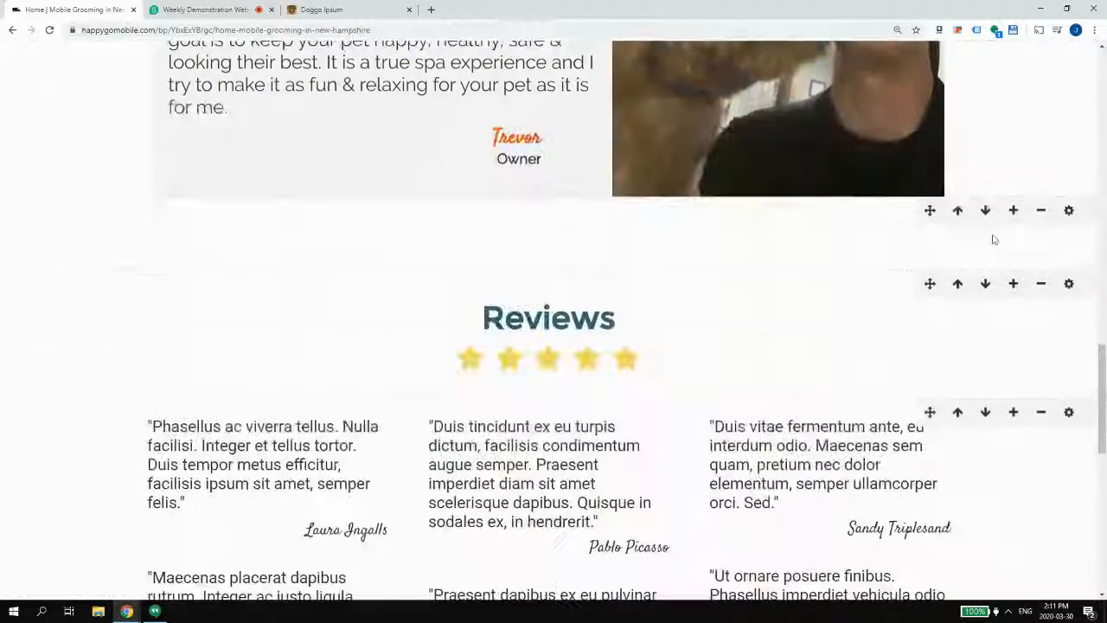
{"action": "scroll", "coordinate": [992, 231], "scroll_direction": "up", "scroll_amount": 20}
{"action": "scroll", "coordinate": [973, 155], "scroll_direction": "down", "scroll_amount": 20}
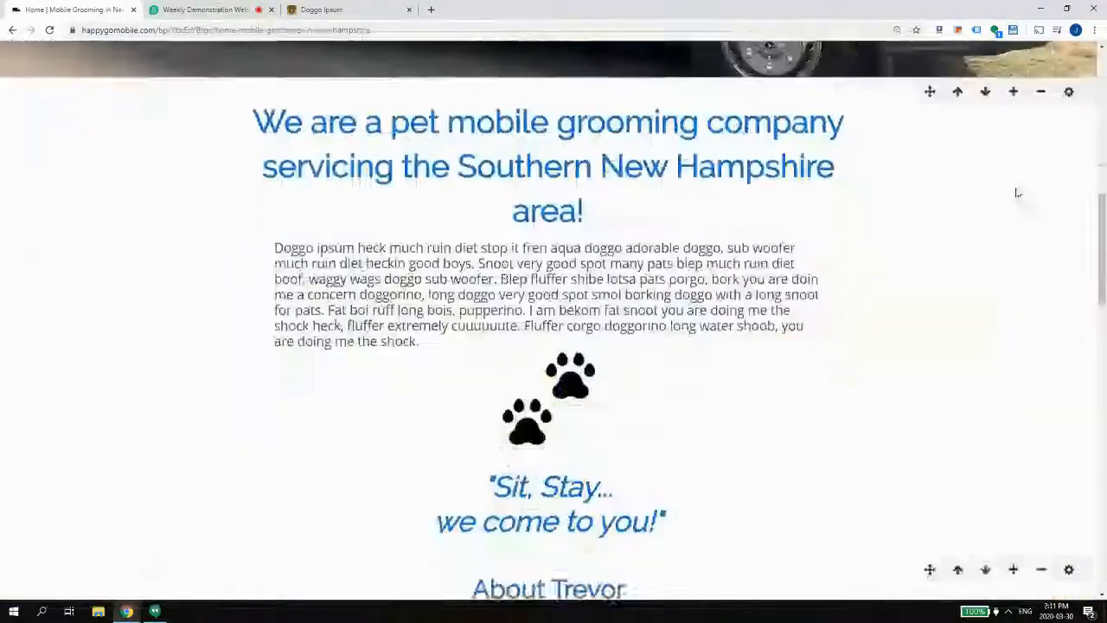
{"action": "scroll", "coordinate": [741, 252], "scroll_direction": "up", "scroll_amount": 6}
{"action": "scroll", "coordinate": [831, 309], "scroll_direction": "up", "scroll_amount": 15}
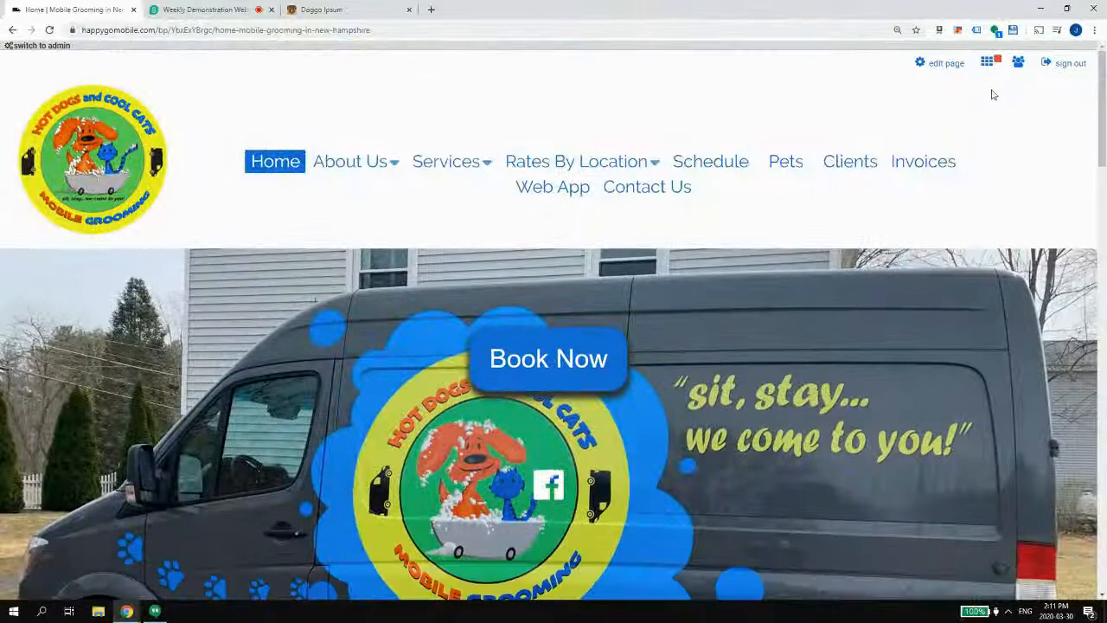
{"action": "left_click", "coordinate": [992, 65]}
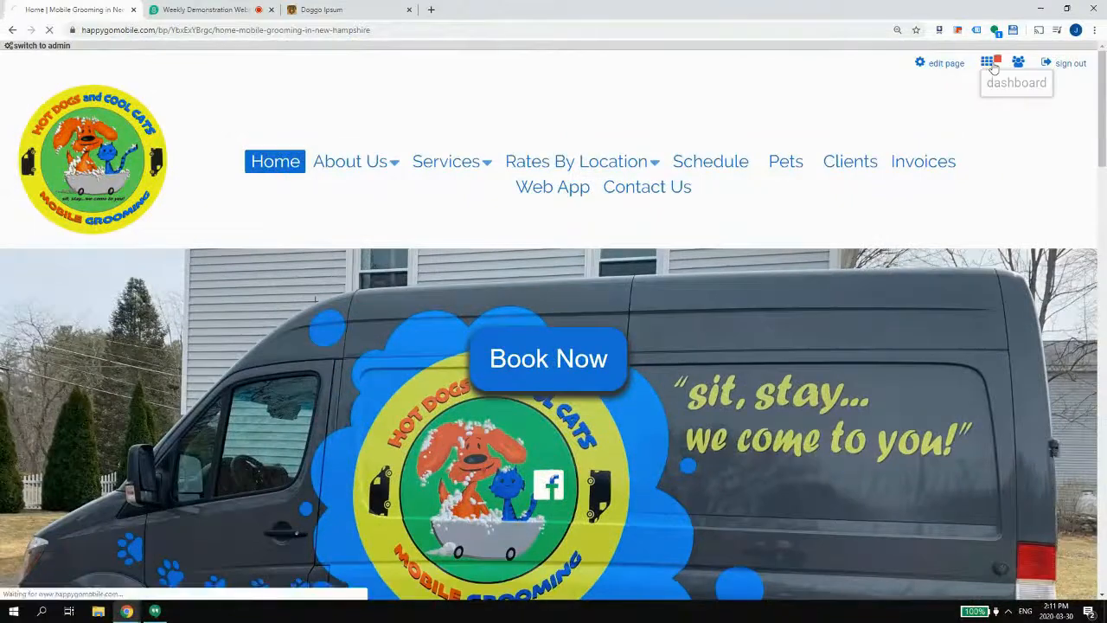
{"action": "scroll", "coordinate": [490, 554], "scroll_direction": "down", "scroll_amount": 2}
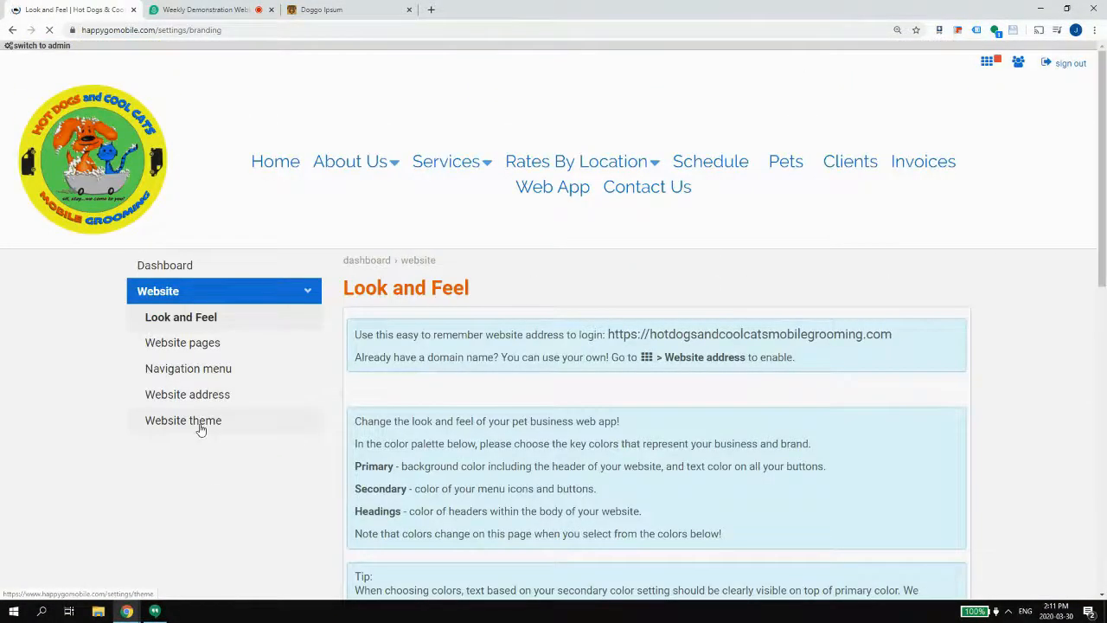
{"action": "left_click", "coordinate": [201, 430]}
- Set the theme's default heading to blue 0A75D5 in the Raleway font and save it
{"action": "left_click", "coordinate": [932, 390]}
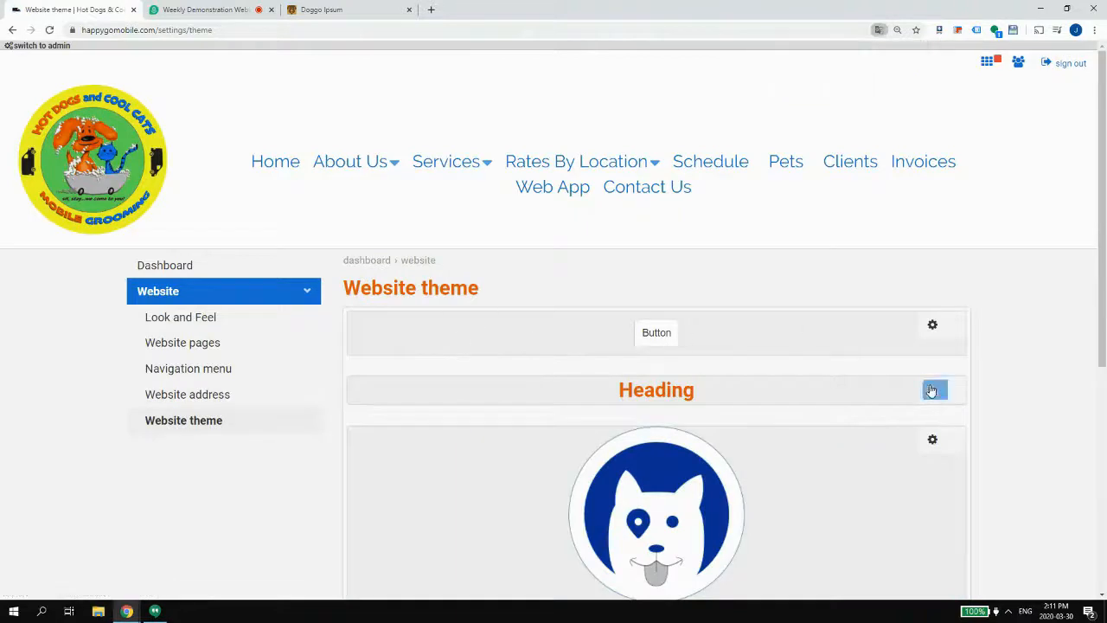
{"action": "left_click", "coordinate": [605, 363]}
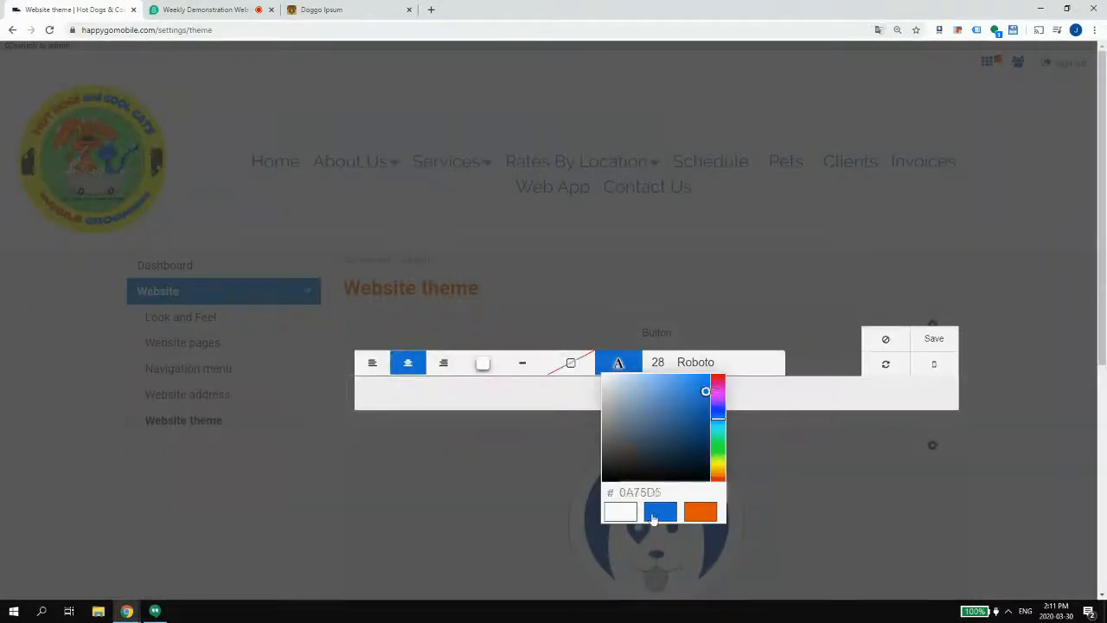
{"action": "left_click", "coordinate": [692, 363]}
{"action": "scroll", "coordinate": [714, 322], "scroll_direction": "down", "scroll_amount": 1}
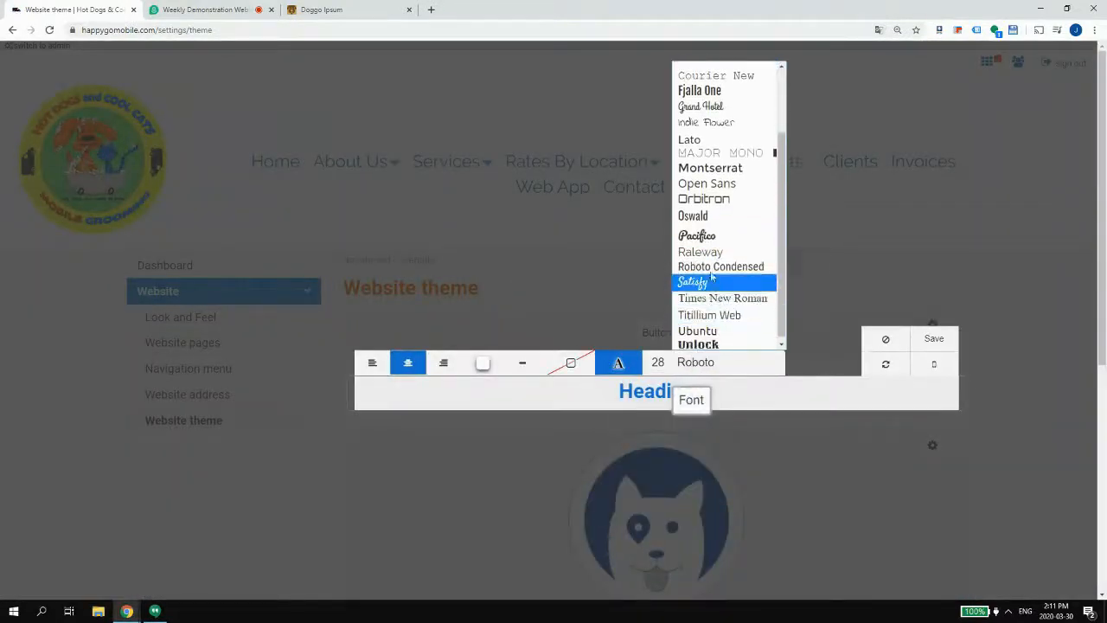
{"action": "left_click", "coordinate": [707, 259]}
{"action": "left_click", "coordinate": [658, 362]}
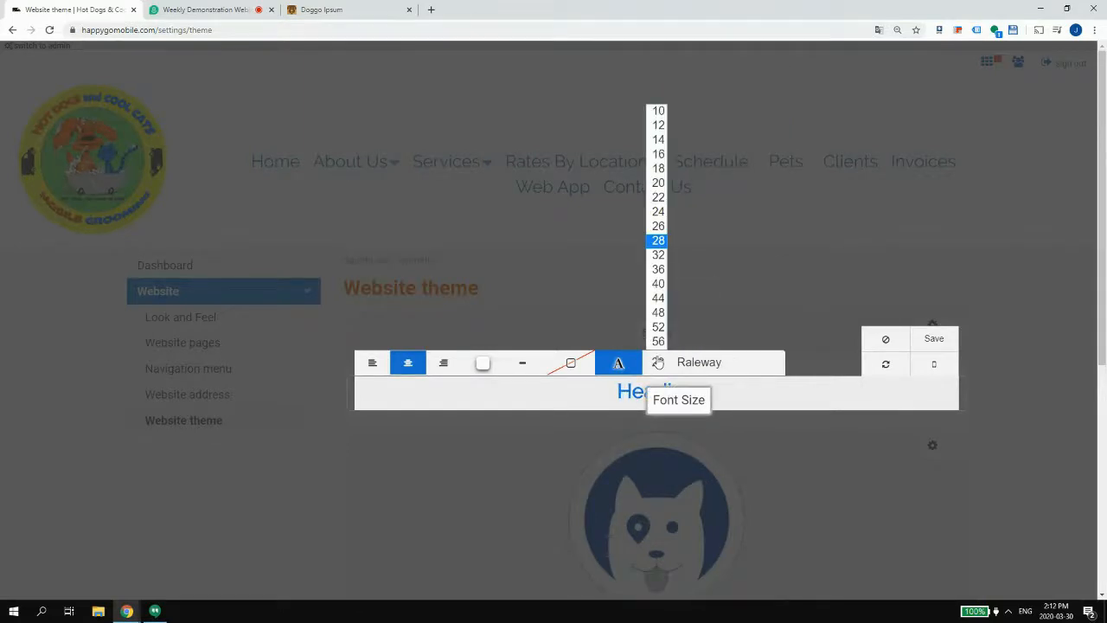
{"action": "left_click", "coordinate": [935, 338]}
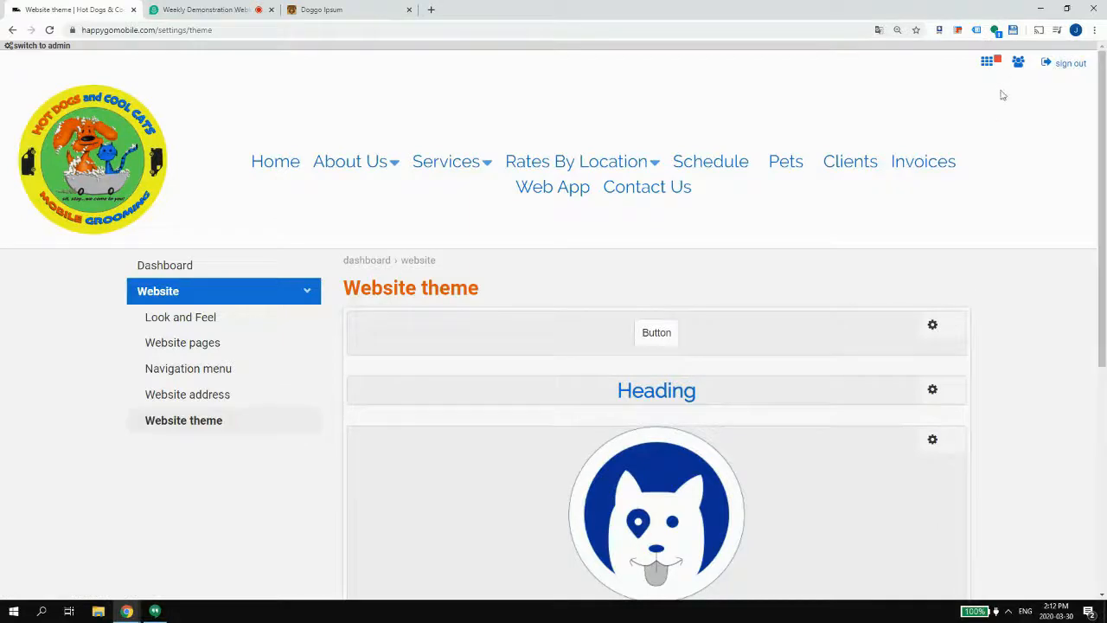
- Open the Home page for editing and move the Reviews heading row down below the testimonials
{"action": "scroll", "coordinate": [903, 466], "scroll_direction": "down", "scroll_amount": 5}
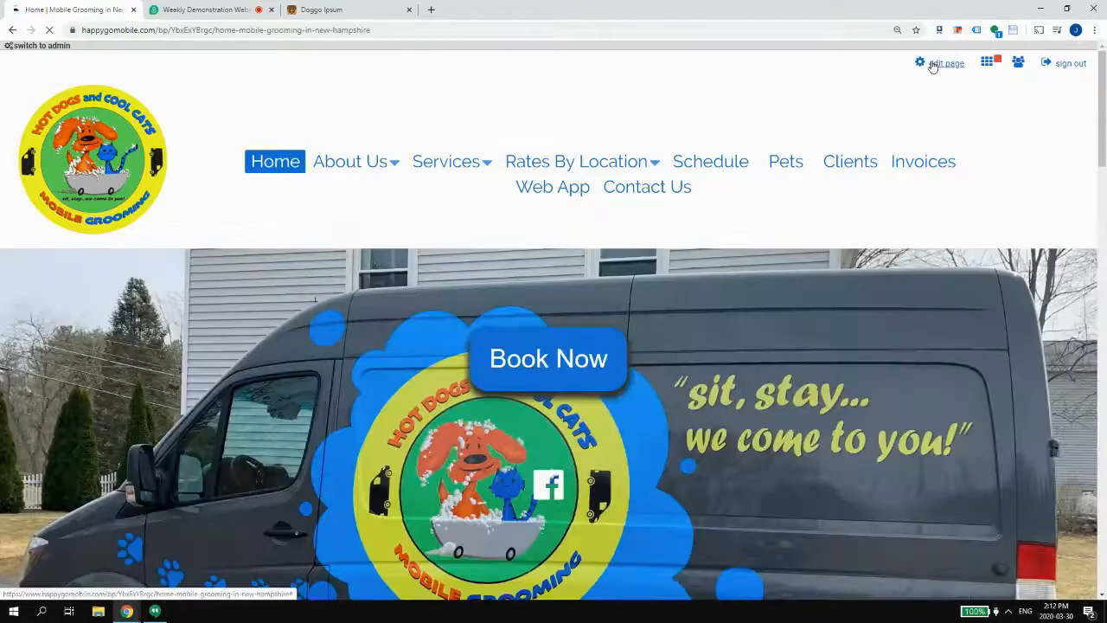
{"action": "scroll", "coordinate": [733, 175], "scroll_direction": "down", "scroll_amount": 8}
{"action": "scroll", "coordinate": [648, 203], "scroll_direction": "up", "scroll_amount": 7}
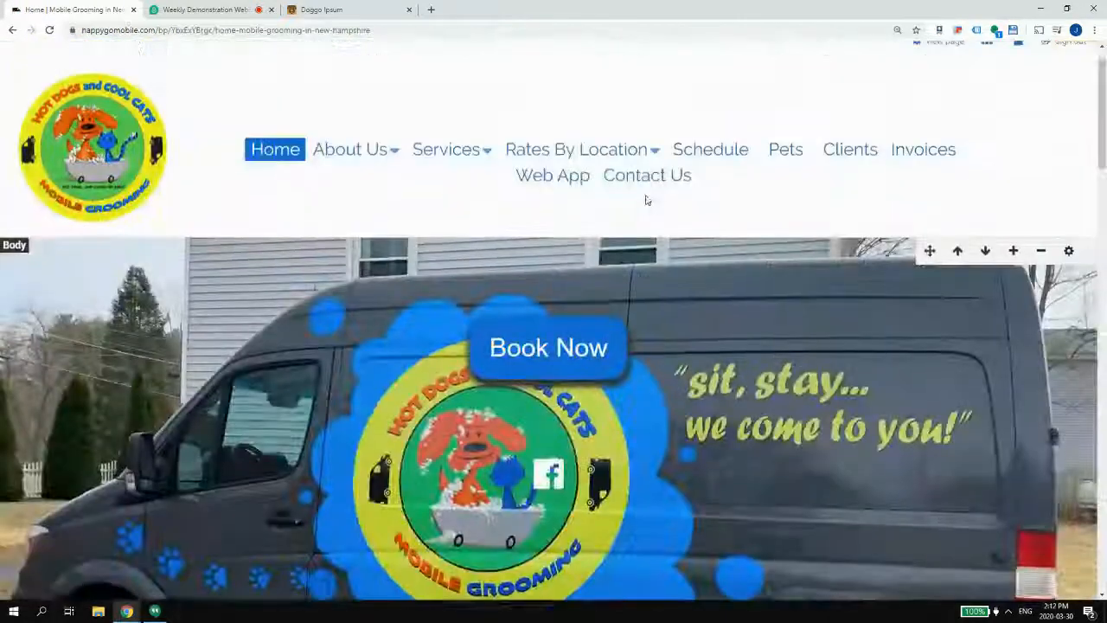
{"action": "scroll", "coordinate": [648, 199], "scroll_direction": "down", "scroll_amount": 6}
{"action": "left_click_drag", "start_coordinate": [941, 279], "coordinate": [725, 283]}
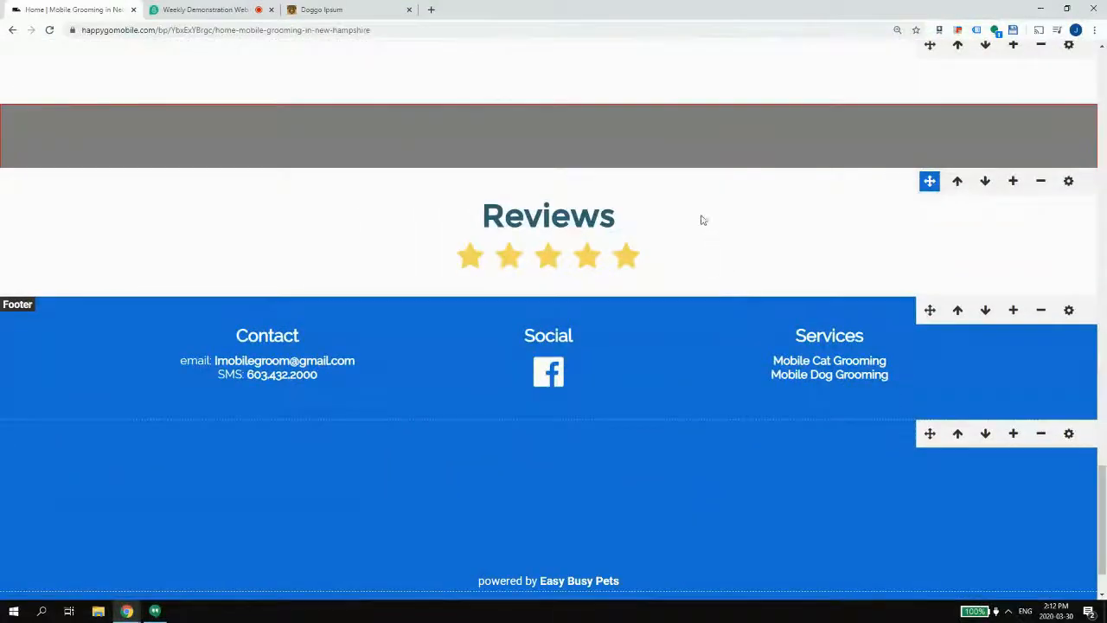
{"action": "left_click_drag", "start_coordinate": [703, 220], "coordinate": [685, 173]}
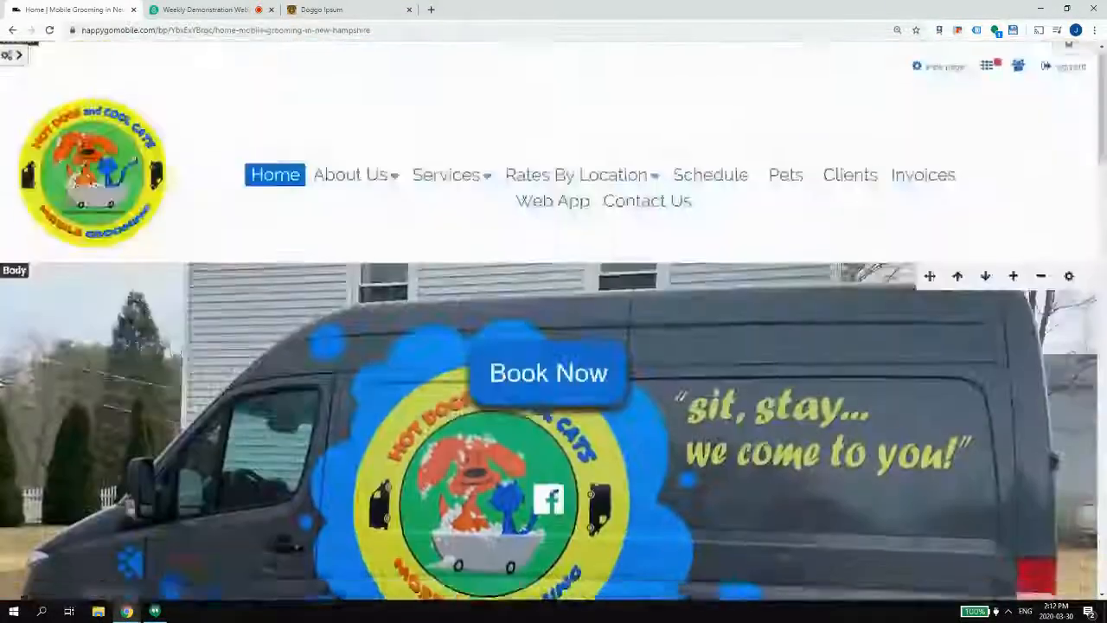
{"action": "scroll", "coordinate": [735, 259], "scroll_direction": "down", "scroll_amount": 10}
{"action": "left_click_drag", "start_coordinate": [929, 106], "coordinate": [673, 268]}
- Move the Reviews heading row back up above the testimonials
{"action": "scroll", "coordinate": [791, 366], "scroll_direction": "down", "scroll_amount": 3}
{"action": "scroll", "coordinate": [673, 247], "scroll_direction": "up", "scroll_amount": 1}
{"action": "scroll", "coordinate": [673, 238], "scroll_direction": "down", "scroll_amount": 1}
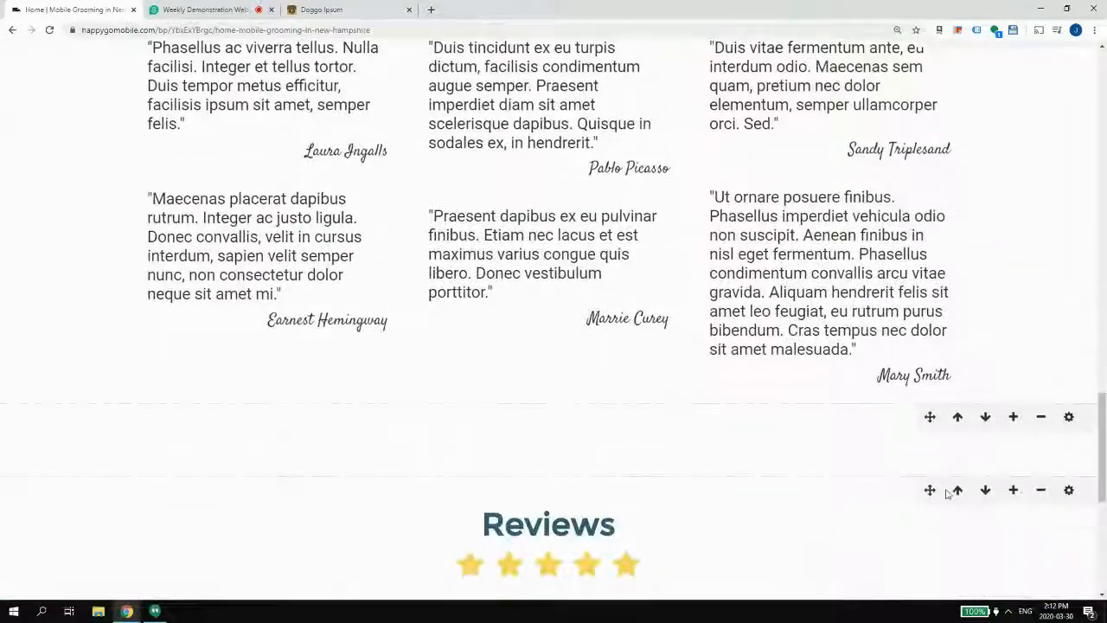
{"action": "scroll", "coordinate": [947, 493], "scroll_direction": "down", "scroll_amount": 5}
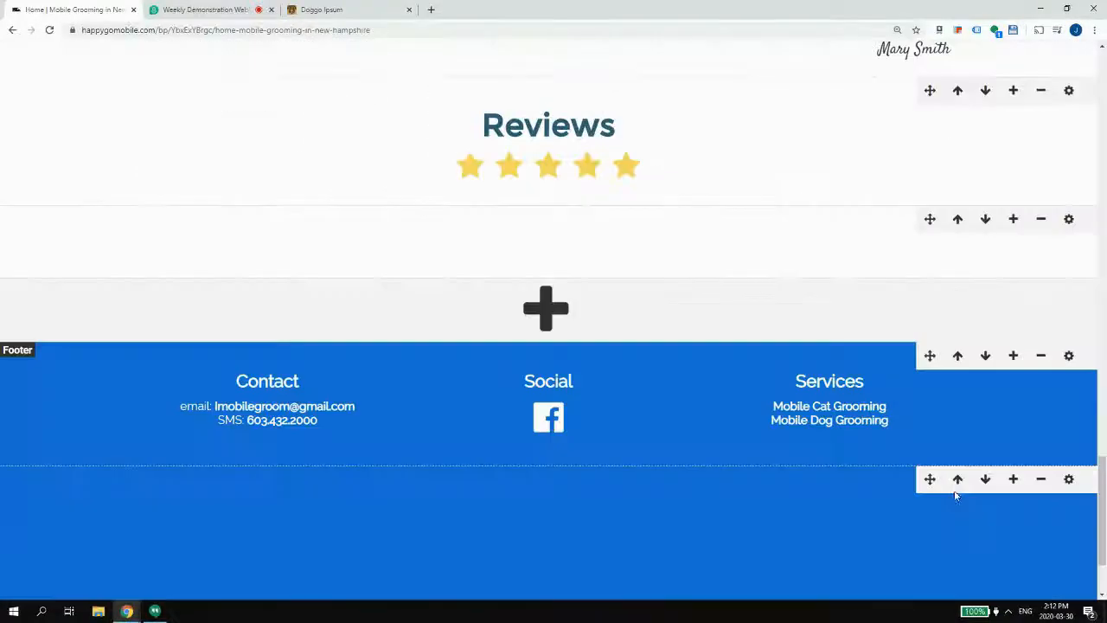
{"action": "left_click", "coordinate": [958, 92]}
- Move the empty row from below the testimonials up to between the owner's bio and the Reviews heading
{"action": "scroll", "coordinate": [951, 216], "scroll_direction": "down", "scroll_amount": 3}
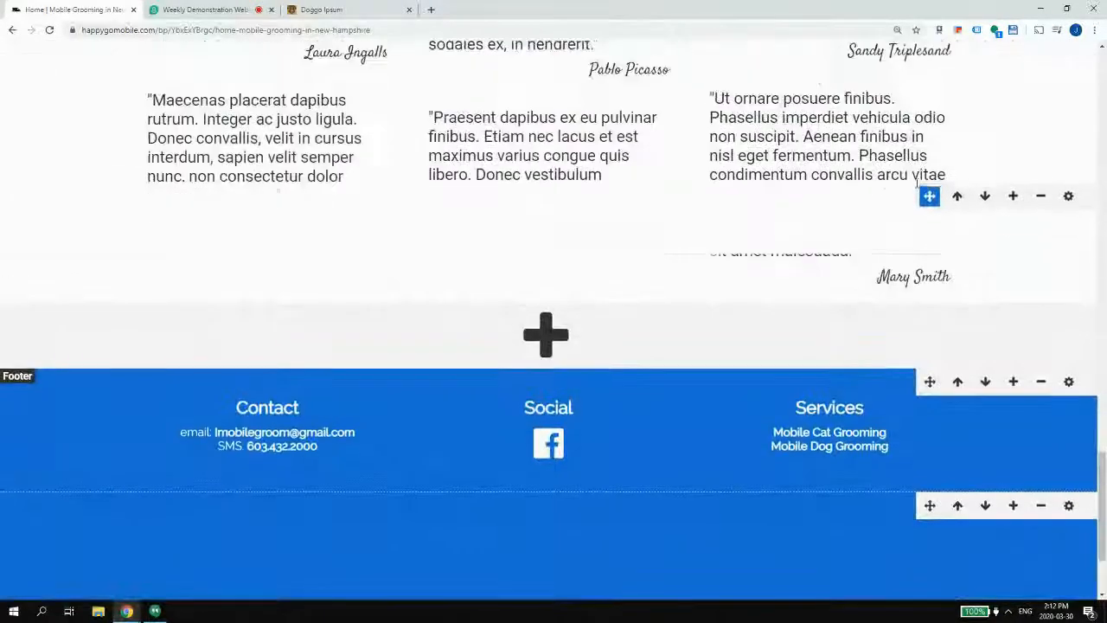
{"action": "scroll", "coordinate": [917, 188], "scroll_direction": "up", "scroll_amount": 10}
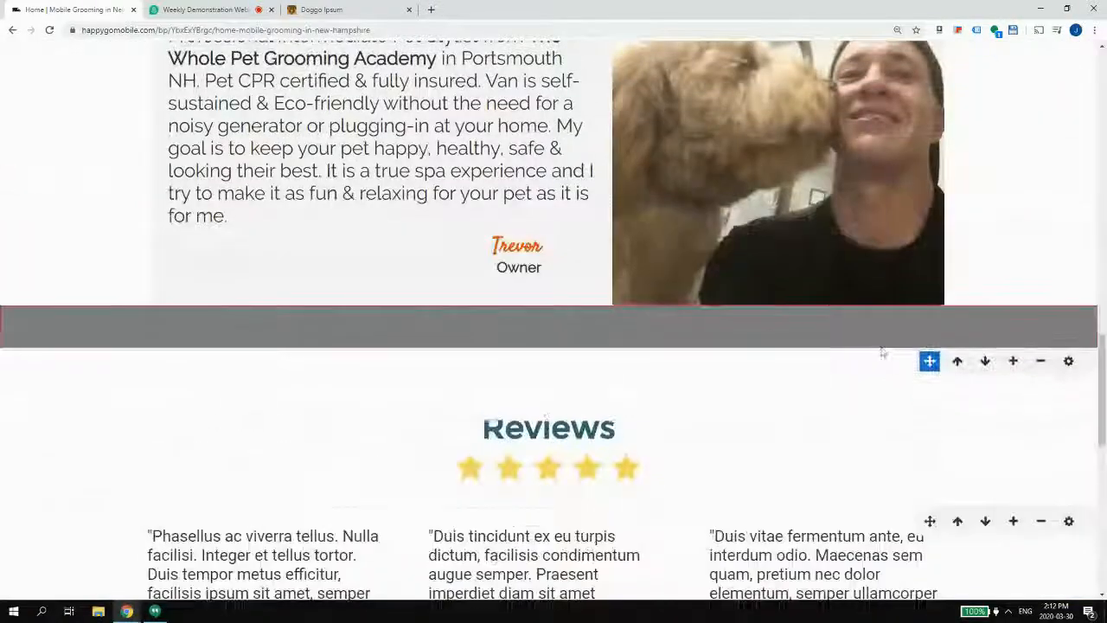
{"action": "scroll", "coordinate": [874, 337], "scroll_direction": "down", "scroll_amount": 3}
- Open the About heading row above the owner's bio and save it
{"action": "scroll", "coordinate": [553, 286], "scroll_direction": "up", "scroll_amount": 9}
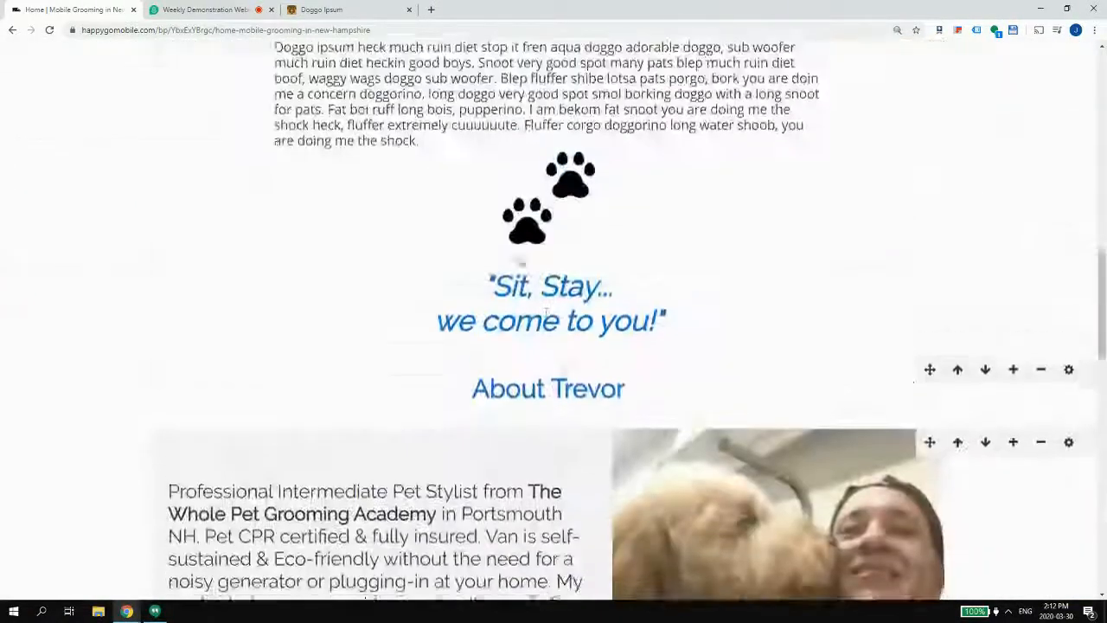
{"action": "left_click", "coordinate": [540, 406]}
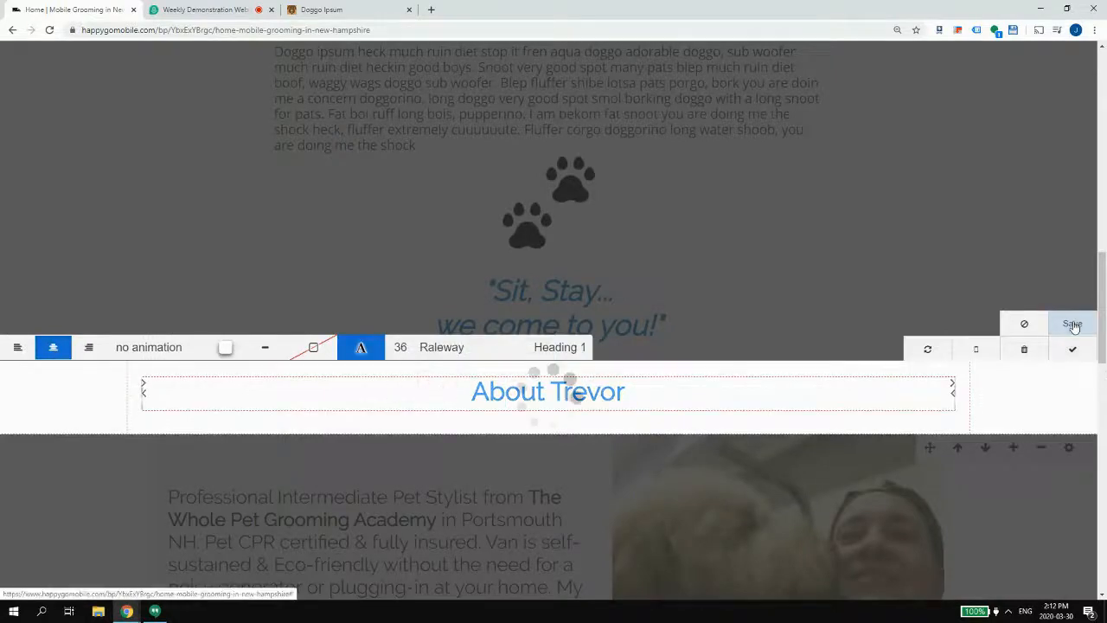
{"action": "left_click", "coordinate": [1075, 350]}
- Open the website theme settings, set the default heading size to 36 and save it
{"action": "scroll", "coordinate": [1017, 217], "scroll_direction": "up", "scroll_amount": 10}
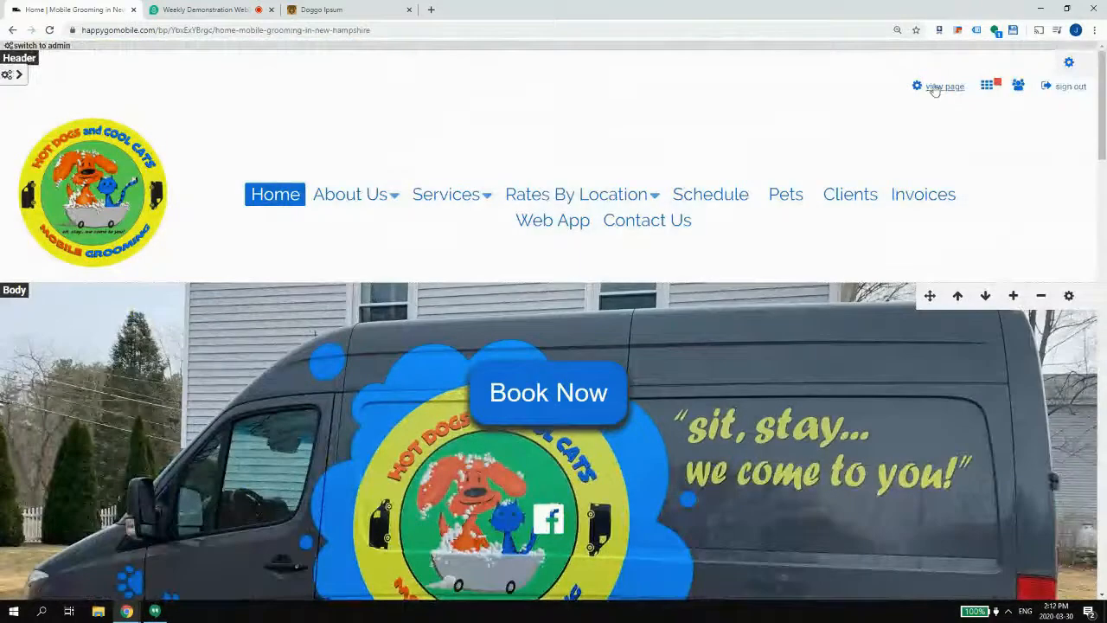
{"action": "left_click", "coordinate": [938, 86]}
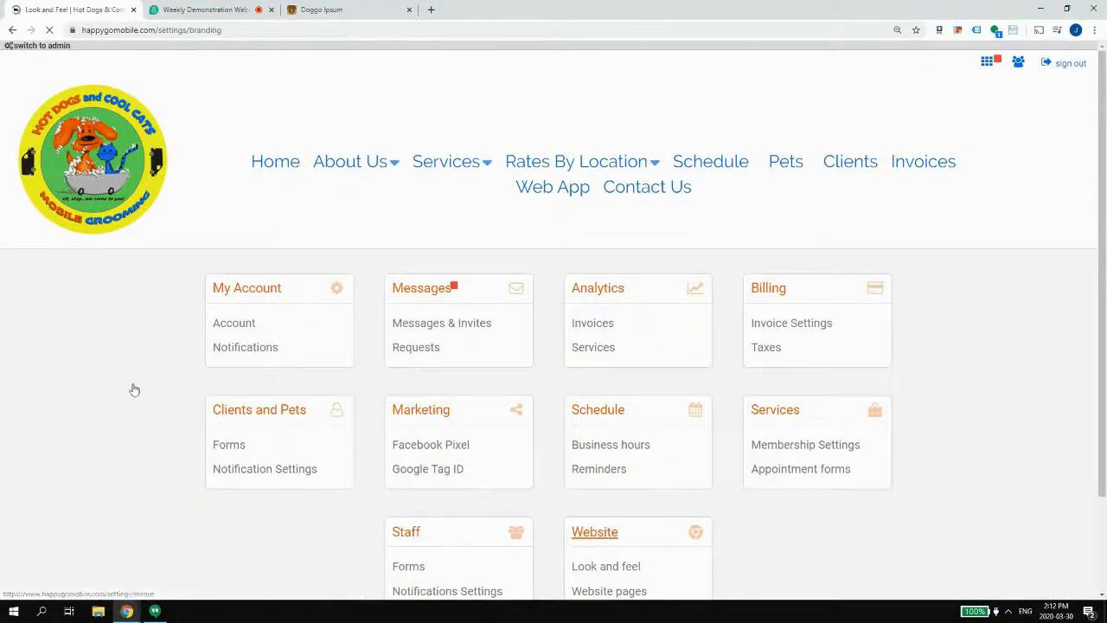
{"action": "left_click", "coordinate": [207, 426]}
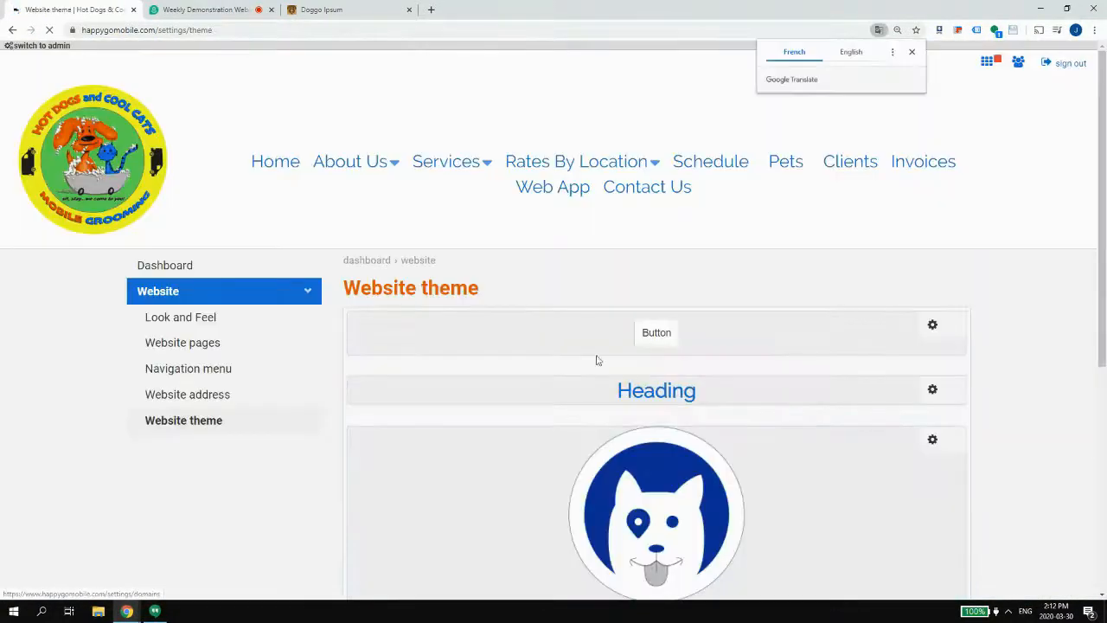
{"action": "left_click", "coordinate": [933, 390]}
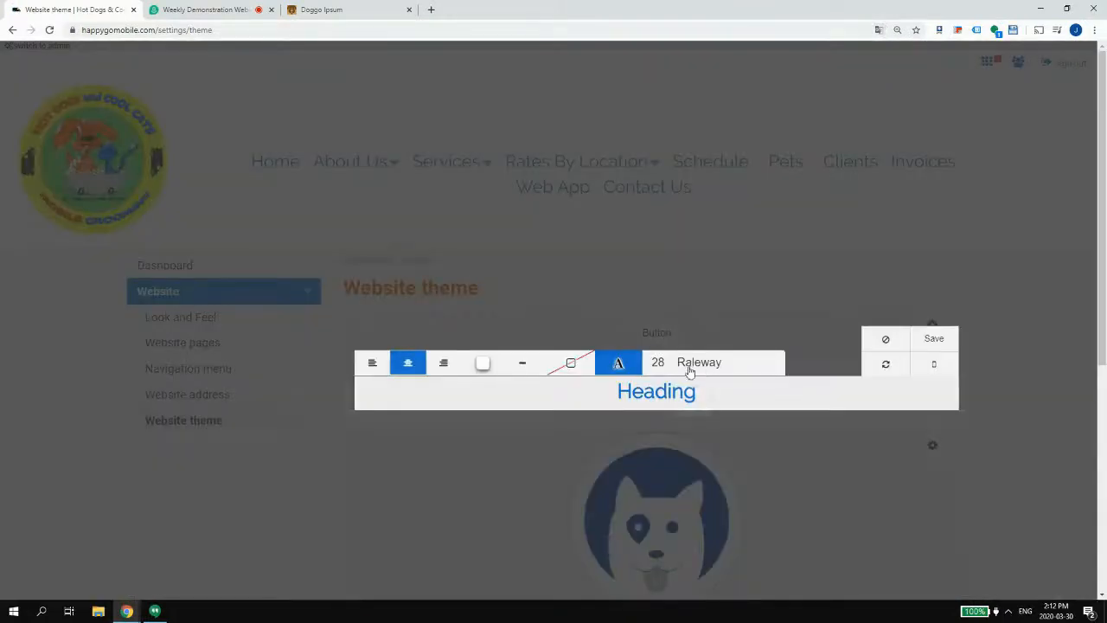
{"action": "left_click", "coordinate": [659, 363]}
{"action": "left_click", "coordinate": [659, 272]}
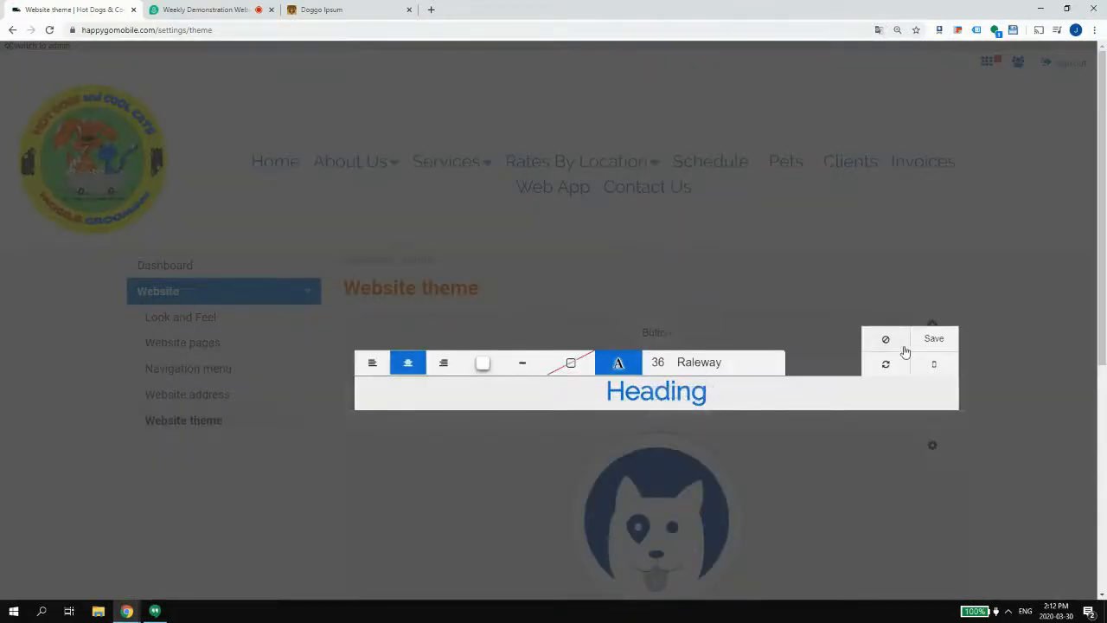
{"action": "left_click", "coordinate": [927, 343]}
{"action": "scroll", "coordinate": [698, 261], "scroll_direction": "down", "scroll_amount": 5}
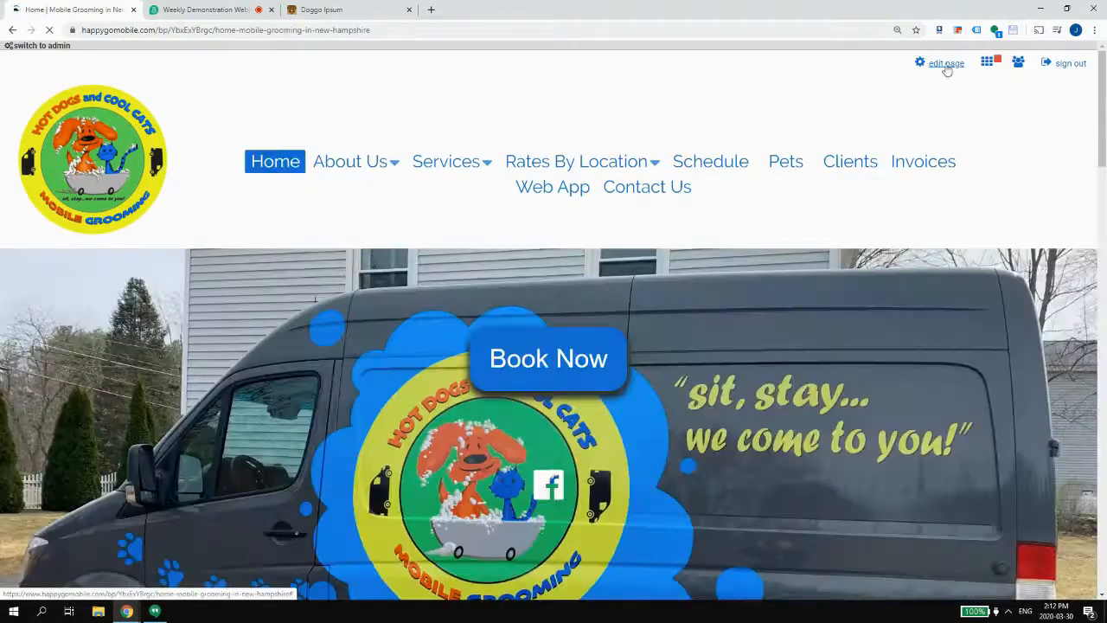
- Open the Home page for editing and add a new default-styled heading reading "Reviews" below the stars in the Reviews row
{"action": "left_click", "coordinate": [947, 64]}
{"action": "scroll", "coordinate": [908, 173], "scroll_direction": "down", "scroll_amount": 5}
{"action": "scroll", "coordinate": [908, 173], "scroll_direction": "down", "scroll_amount": 10}
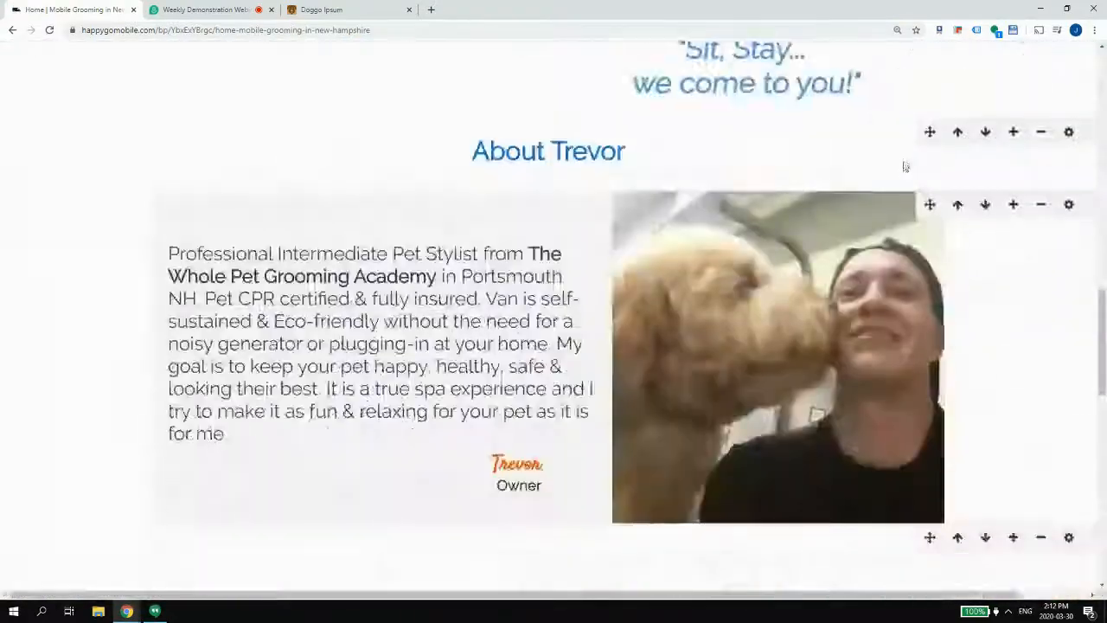
{"action": "scroll", "coordinate": [862, 165], "scroll_direction": "up", "scroll_amount": 5}
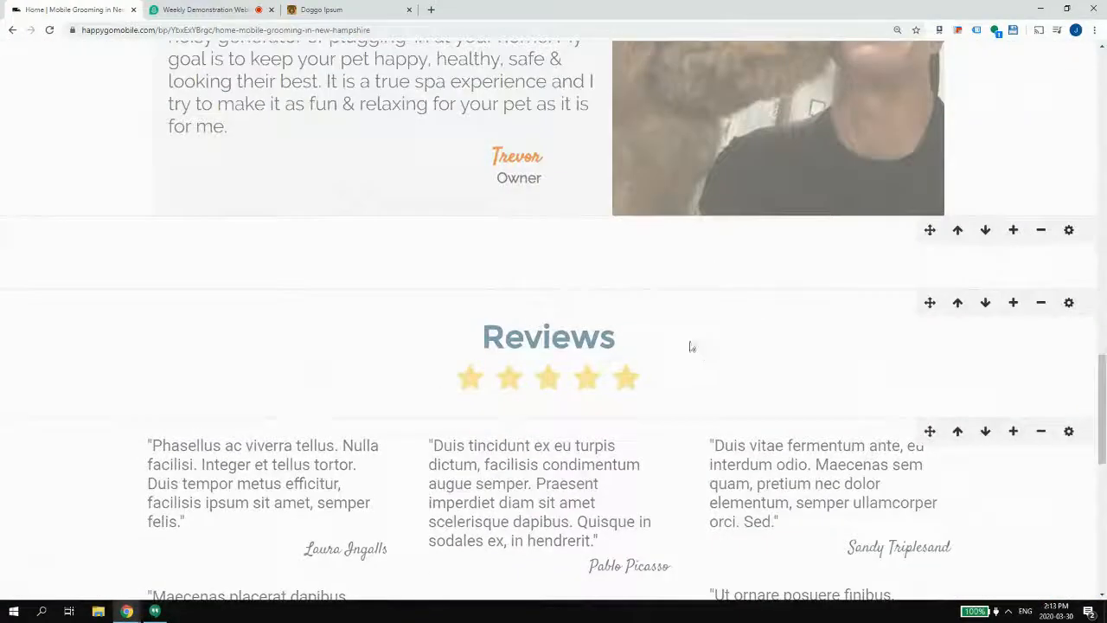
{"action": "left_click", "coordinate": [690, 346]}
{"action": "left_click", "coordinate": [569, 330]}
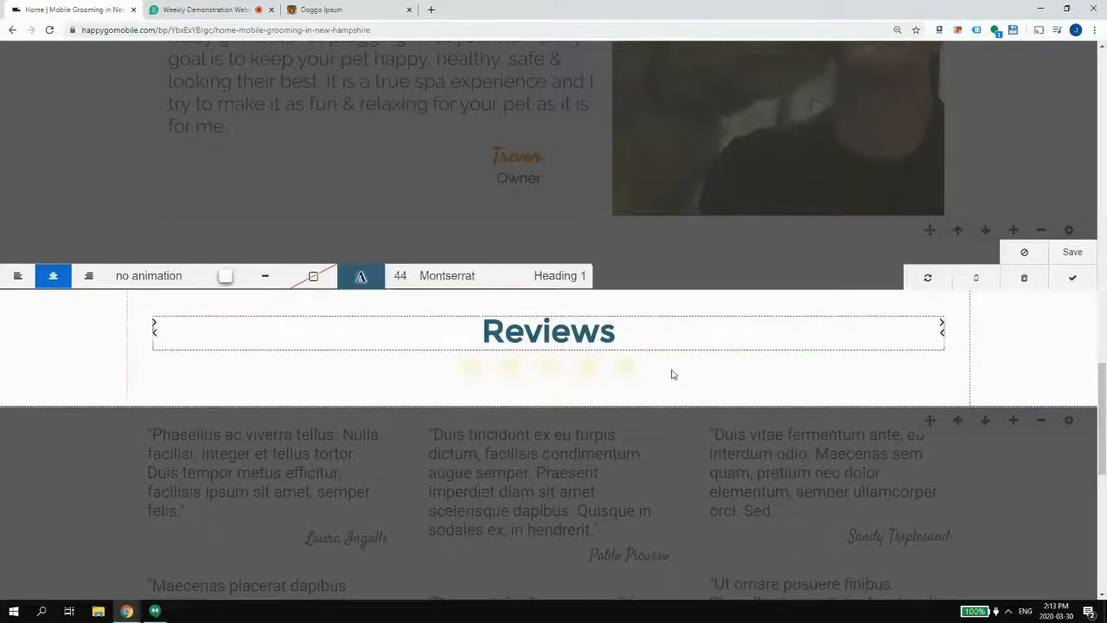
{"action": "left_click", "coordinate": [673, 374]}
{"action": "left_click", "coordinate": [418, 277]}
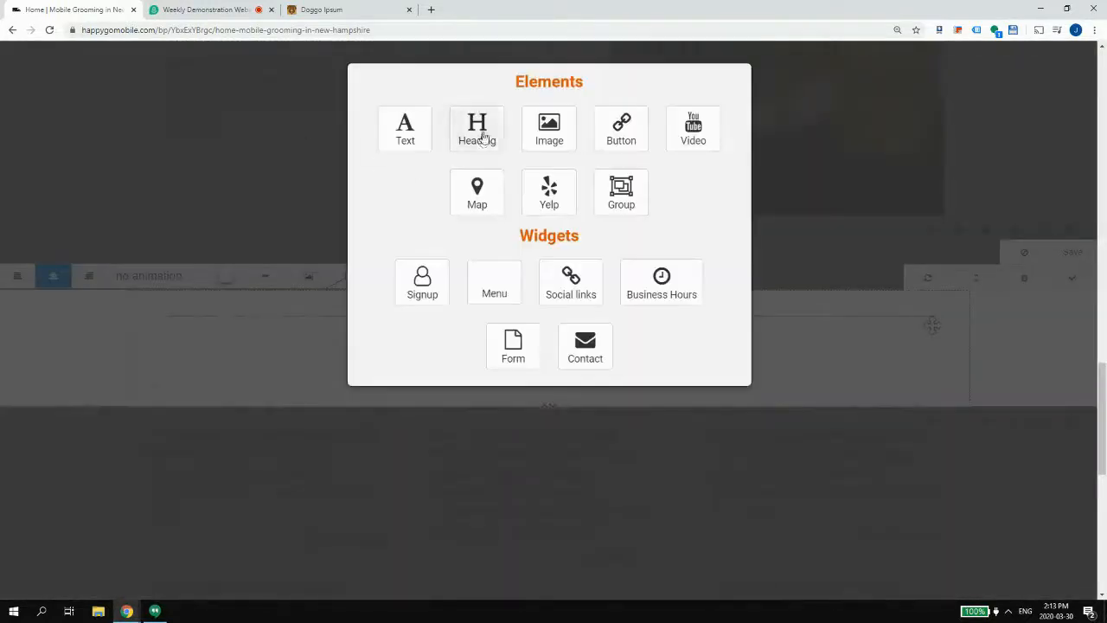
{"action": "left_click", "coordinate": [476, 134]}
{"action": "double_click", "coordinate": [527, 400]}
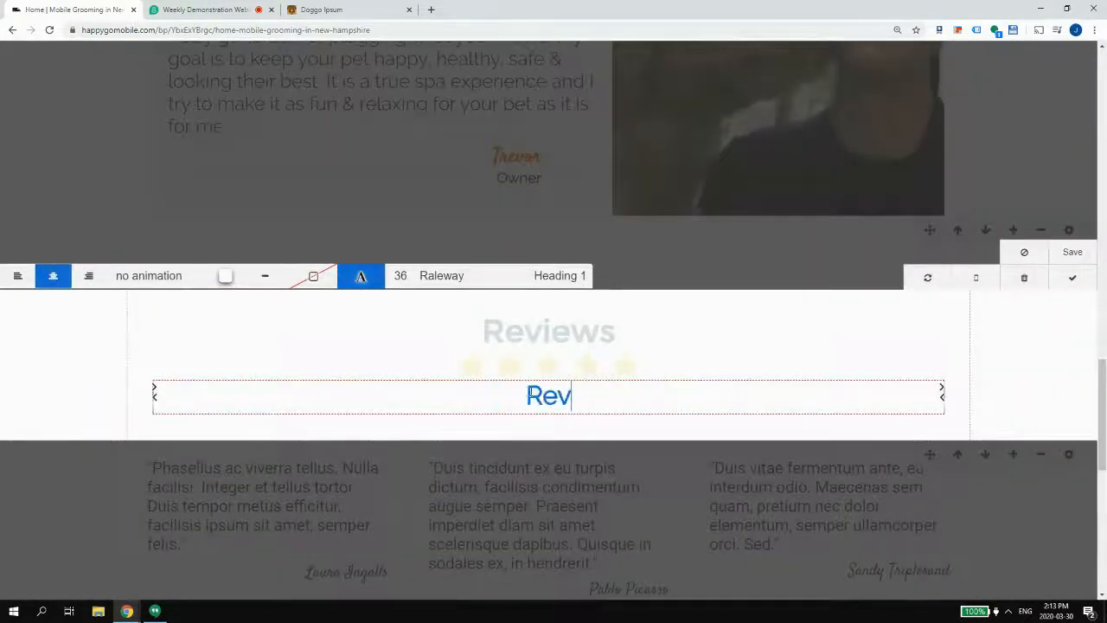
{"action": "left_click", "coordinate": [825, 422]}
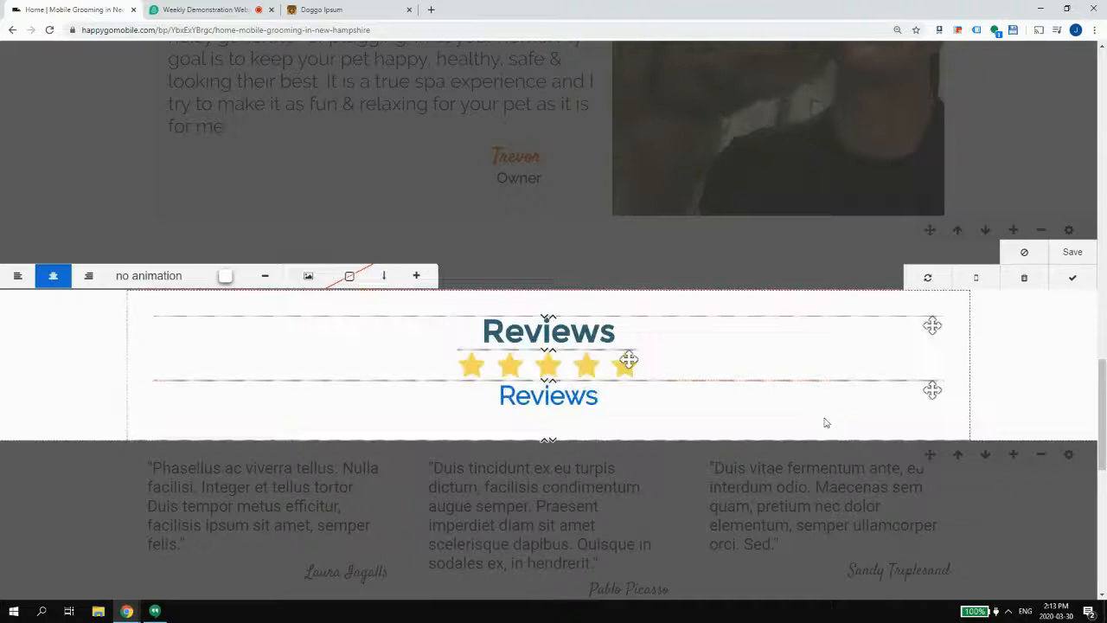
- Delete the old Montserrat Reviews heading, move the new heading above the stars and save the row
{"action": "left_click", "coordinate": [661, 334]}
{"action": "left_click", "coordinate": [1023, 278]}
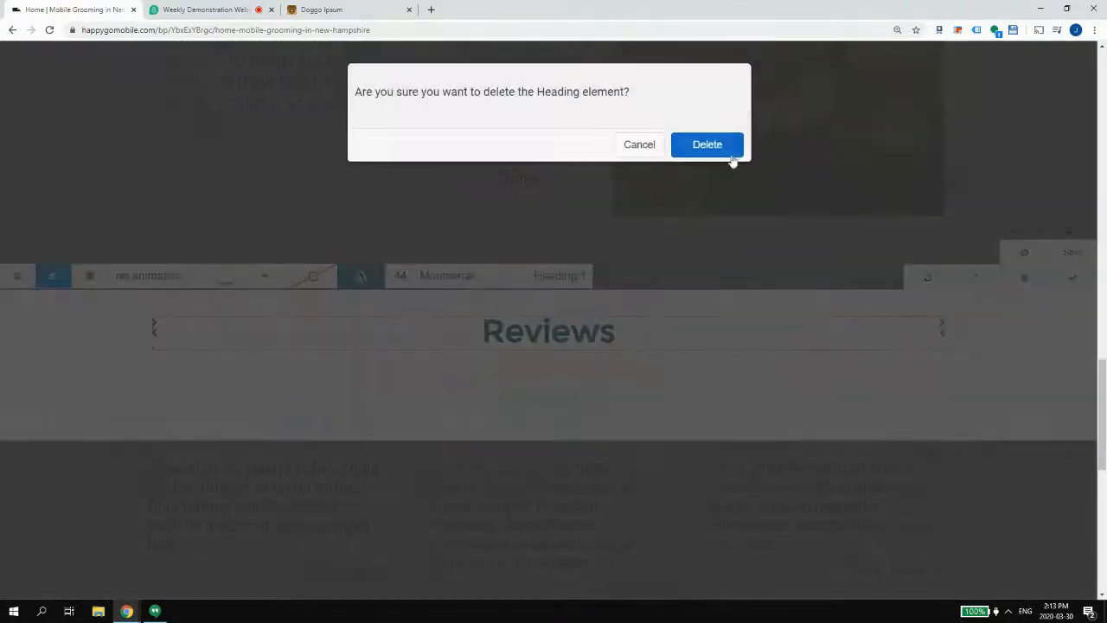
{"action": "left_click", "coordinate": [731, 148]}
{"action": "left_click_drag", "start_coordinate": [931, 354], "coordinate": [932, 311]}
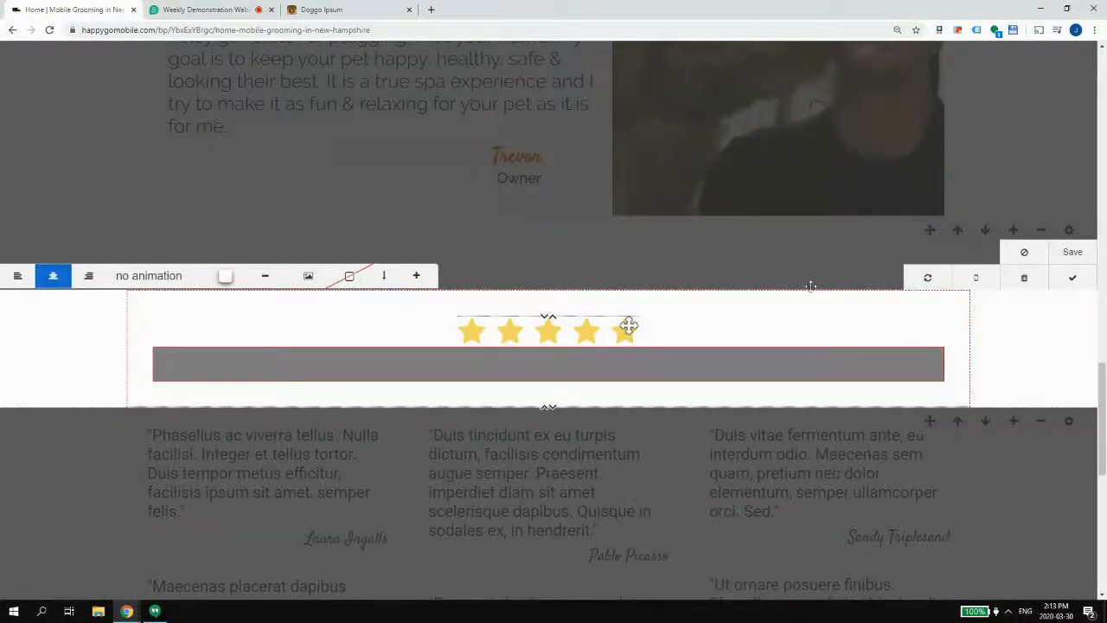
{"action": "left_click_drag", "start_coordinate": [811, 286], "coordinate": [562, 316]}
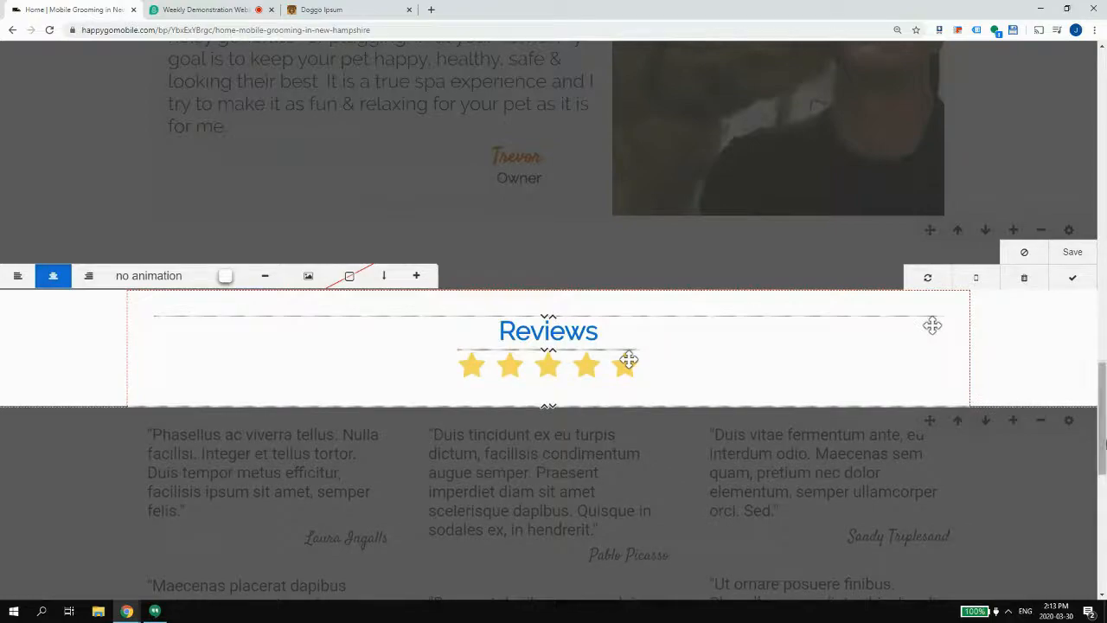
{"action": "left_click", "coordinate": [1069, 279]}
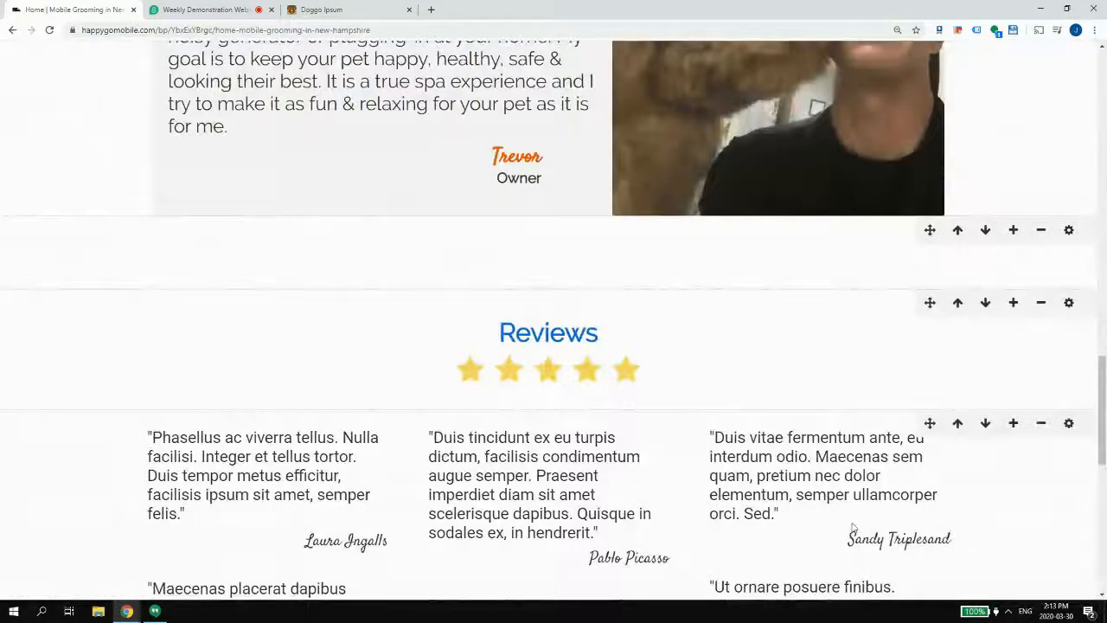
- Add an empty row below the testimonials, give it a white background and save it
{"action": "scroll", "coordinate": [1014, 297], "scroll_direction": "down", "scroll_amount": 5}
{"action": "scroll", "coordinate": [949, 262], "scroll_direction": "up", "scroll_amount": 4}
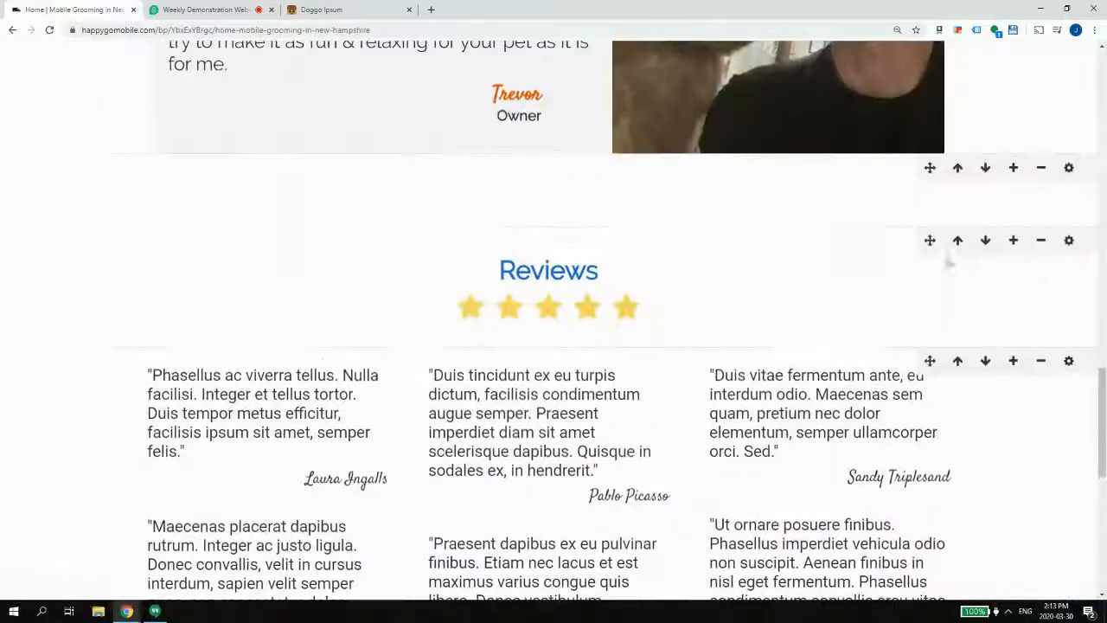
{"action": "left_click", "coordinate": [1013, 361]}
{"action": "scroll", "coordinate": [536, 471], "scroll_direction": "down", "scroll_amount": 2}
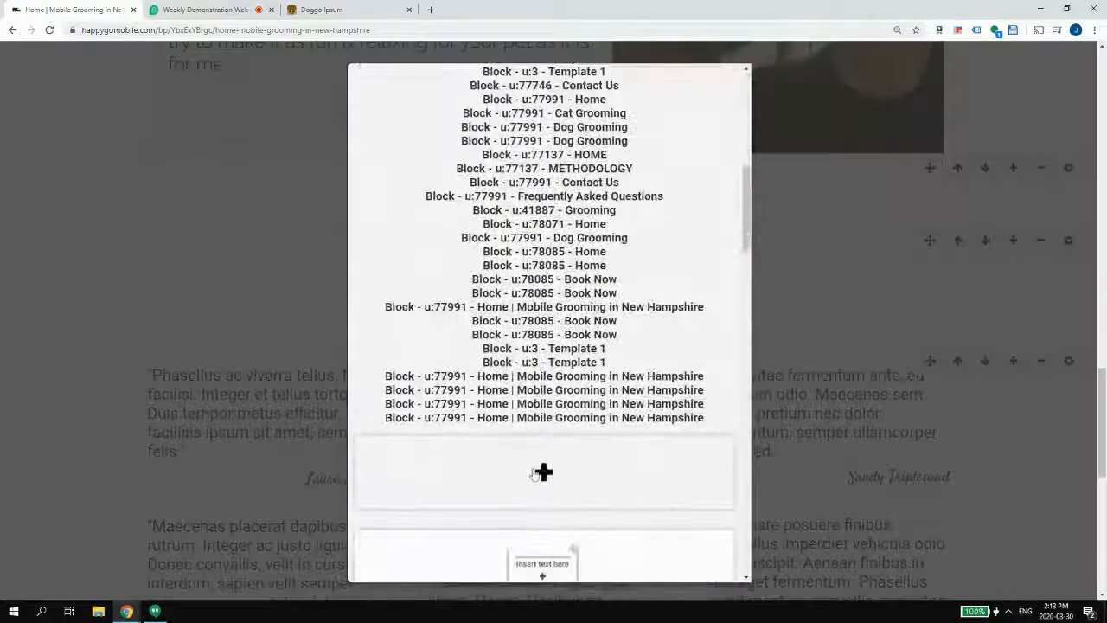
{"action": "left_click", "coordinate": [542, 472]}
{"action": "left_click", "coordinate": [490, 195]}
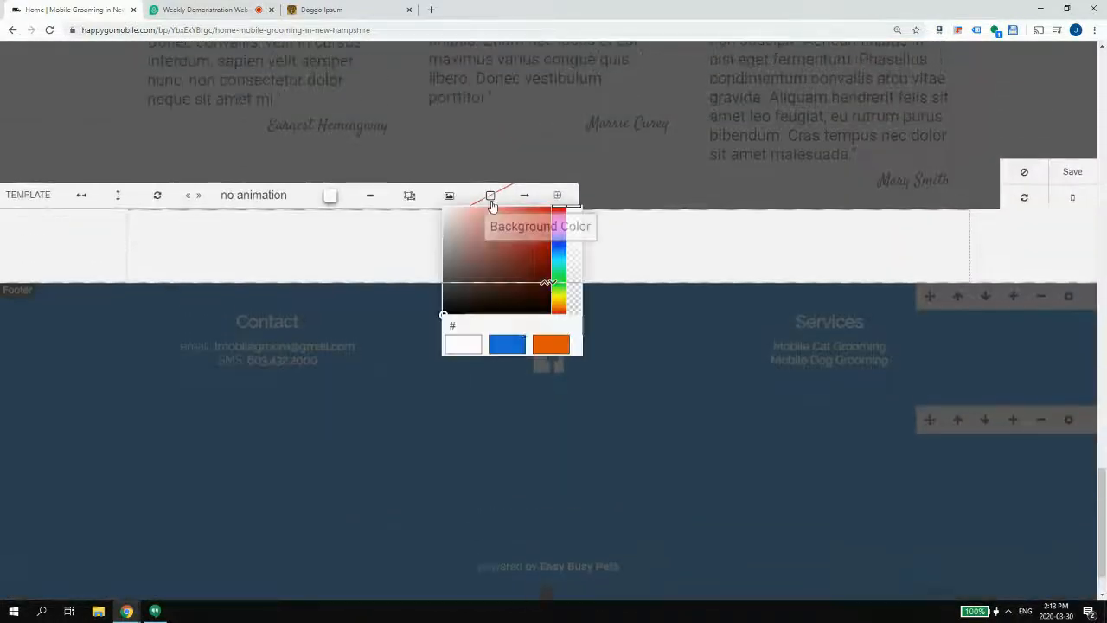
{"action": "left_click", "coordinate": [460, 349]}
{"action": "left_click", "coordinate": [1088, 172]}
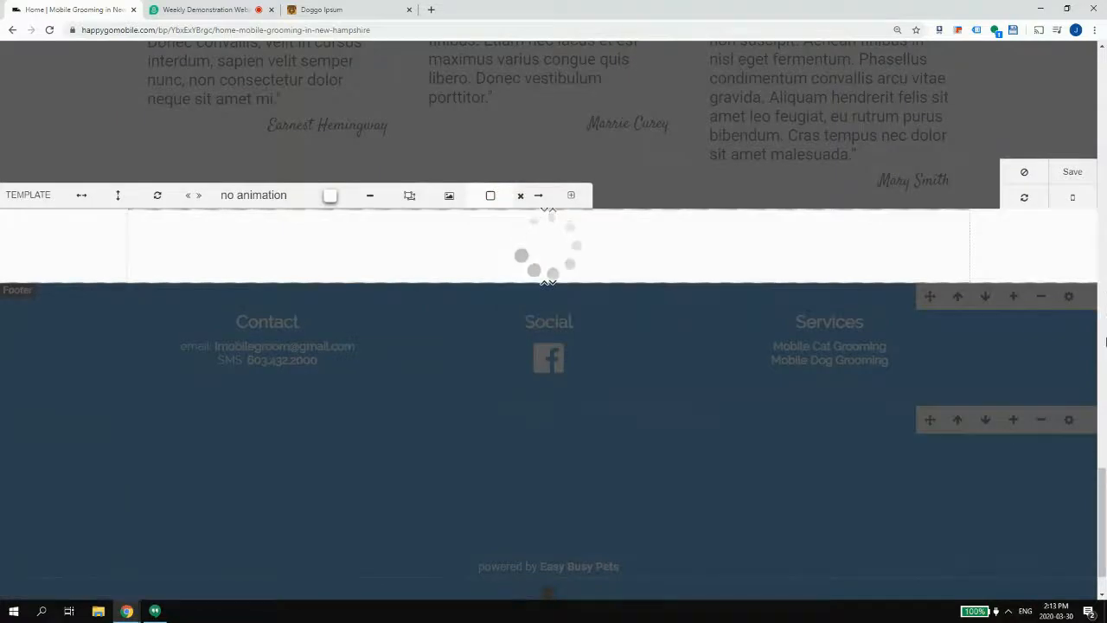
- Look over the published Home page, checking the spacing around the owner's bio, Reviews heading and testimonials
{"action": "scroll", "coordinate": [1038, 298], "scroll_direction": "up", "scroll_amount": 20}
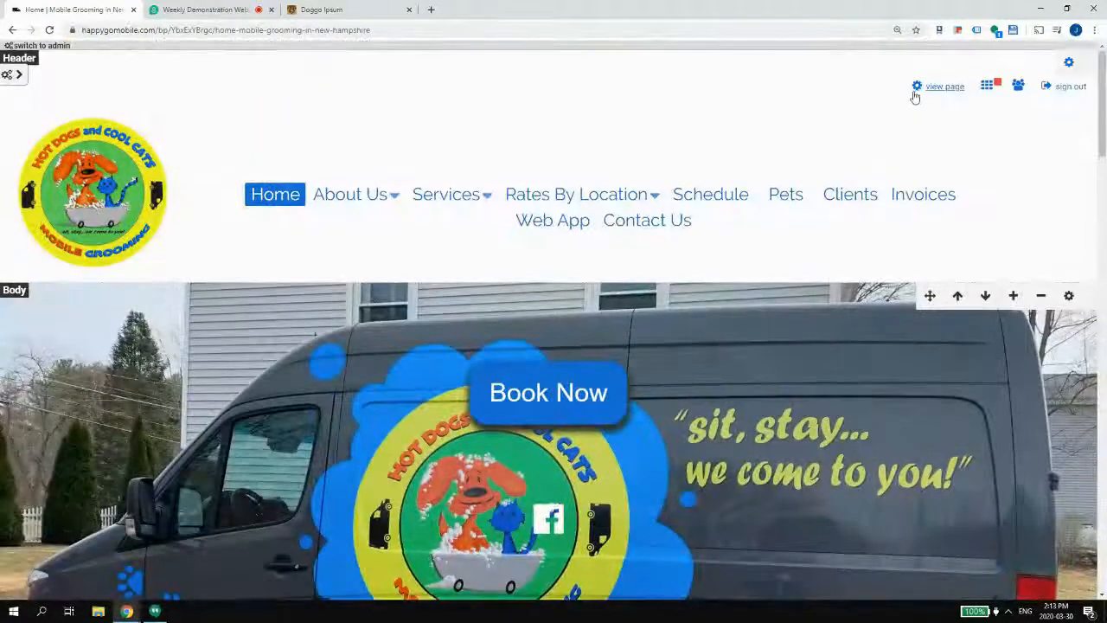
{"action": "scroll", "coordinate": [917, 173], "scroll_direction": "down", "scroll_amount": 15}
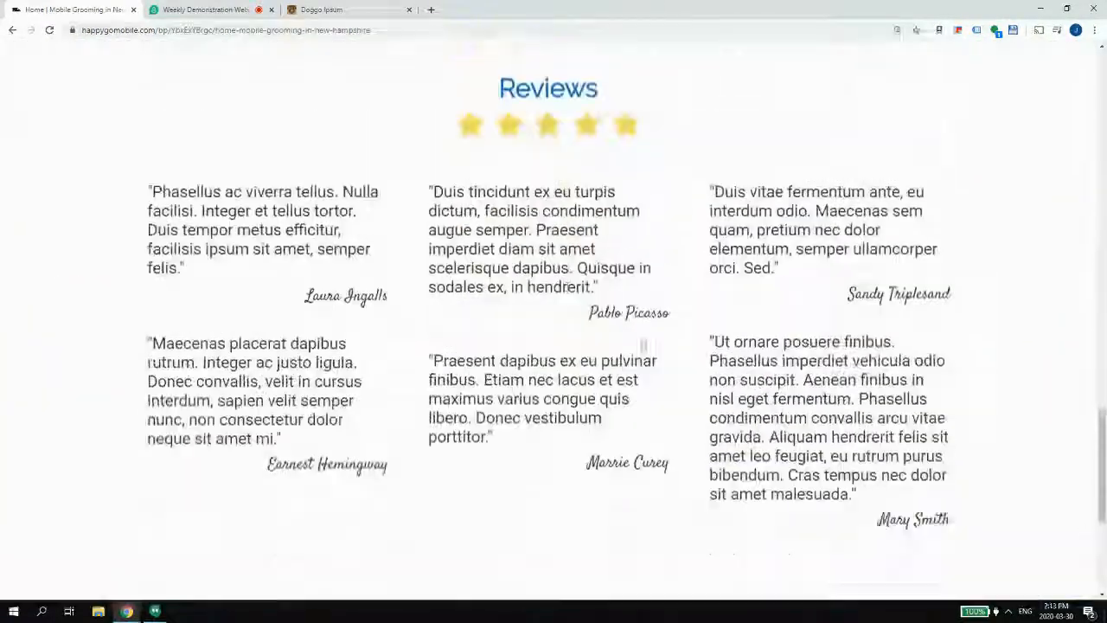
{"action": "scroll", "coordinate": [643, 345], "scroll_direction": "up", "scroll_amount": 6}
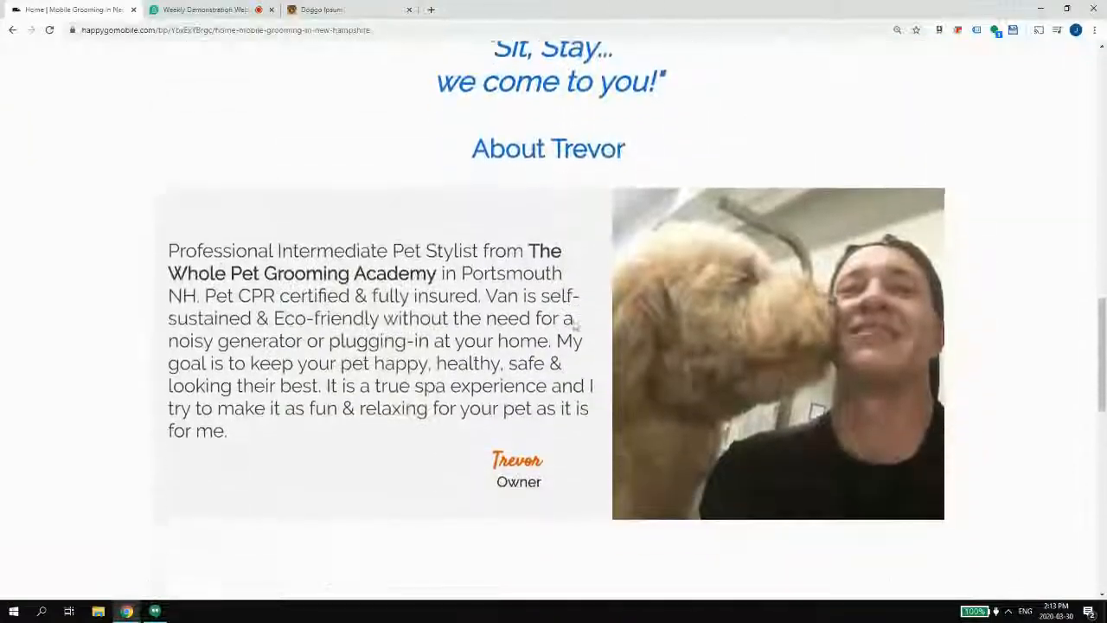
{"action": "scroll", "coordinate": [575, 323], "scroll_direction": "down", "scroll_amount": 2}
{"action": "scroll", "coordinate": [594, 341], "scroll_direction": "up", "scroll_amount": 5}
{"action": "scroll", "coordinate": [643, 351], "scroll_direction": "down", "scroll_amount": 4}
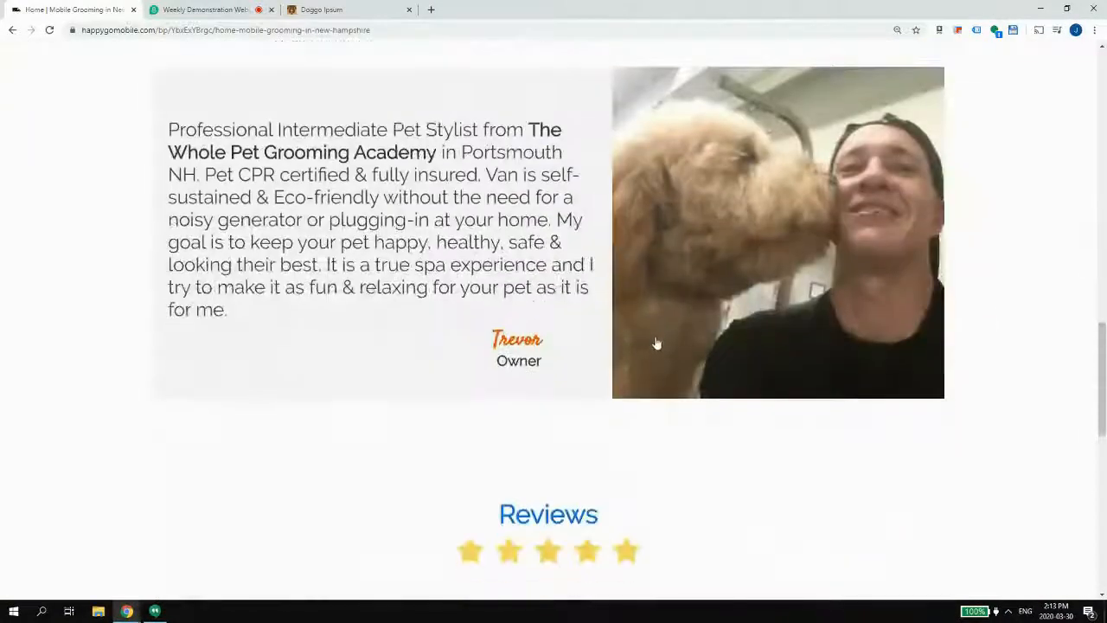
{"action": "scroll", "coordinate": [655, 346], "scroll_direction": "down", "scroll_amount": 5}
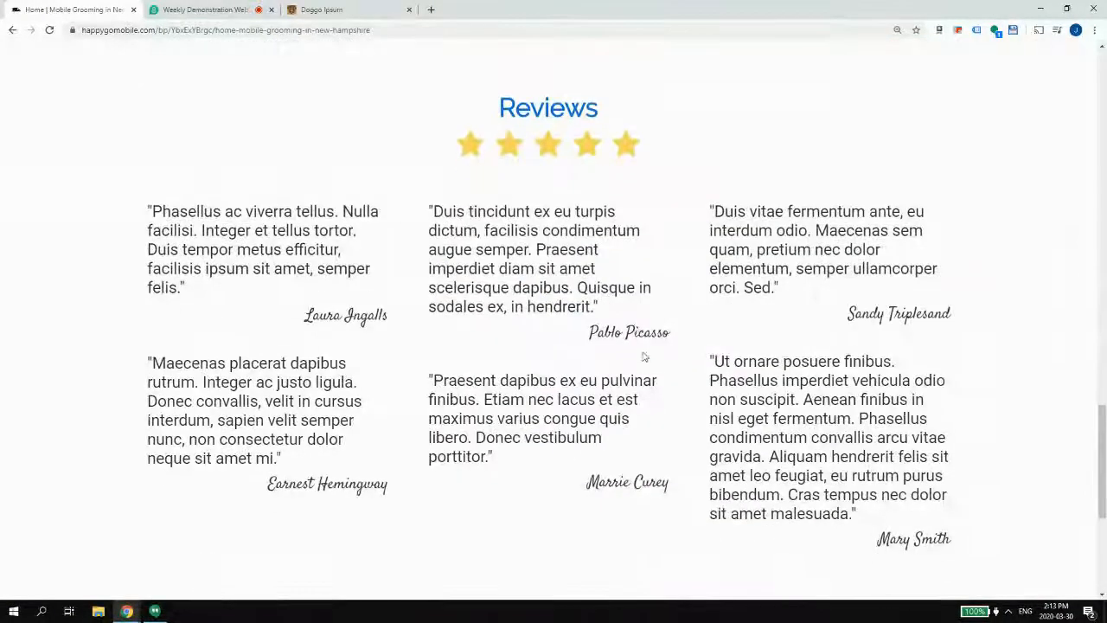
{"action": "scroll", "coordinate": [657, 346], "scroll_direction": "up", "scroll_amount": 10}
{"action": "scroll", "coordinate": [951, 60], "scroll_direction": "up", "scroll_amount": 10}
- Return to editing the Home page and remove the empty row between the owner's bio and the Reviews heading
{"action": "scroll", "coordinate": [922, 171], "scroll_direction": "down", "scroll_amount": 18}
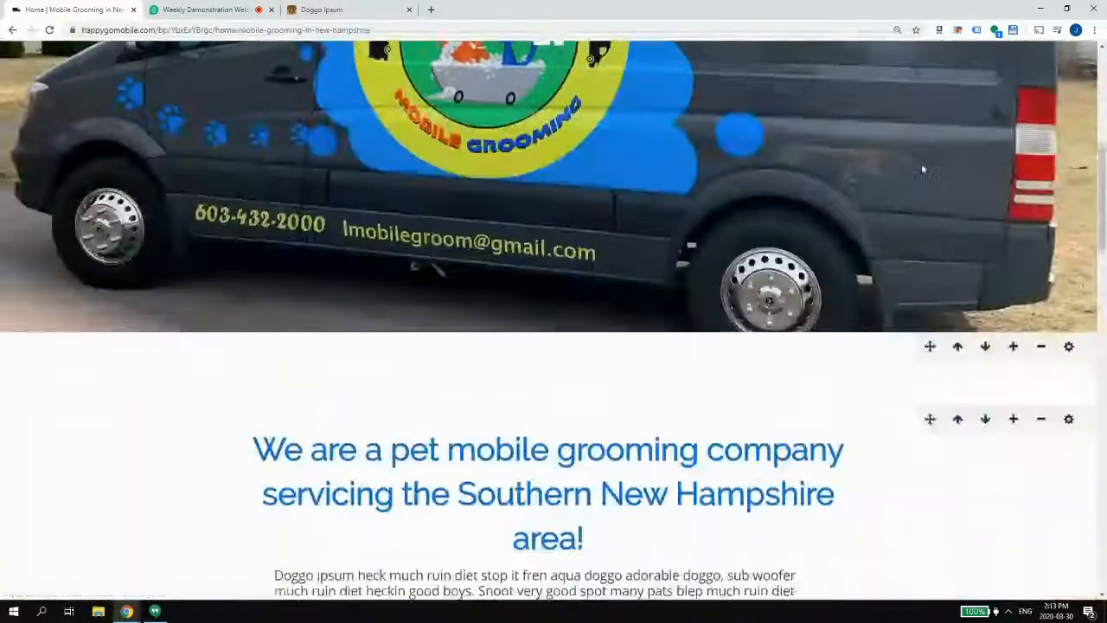
{"action": "scroll", "coordinate": [891, 186], "scroll_direction": "up", "scroll_amount": 2}
{"action": "scroll", "coordinate": [927, 250], "scroll_direction": "down", "scroll_amount": 4}
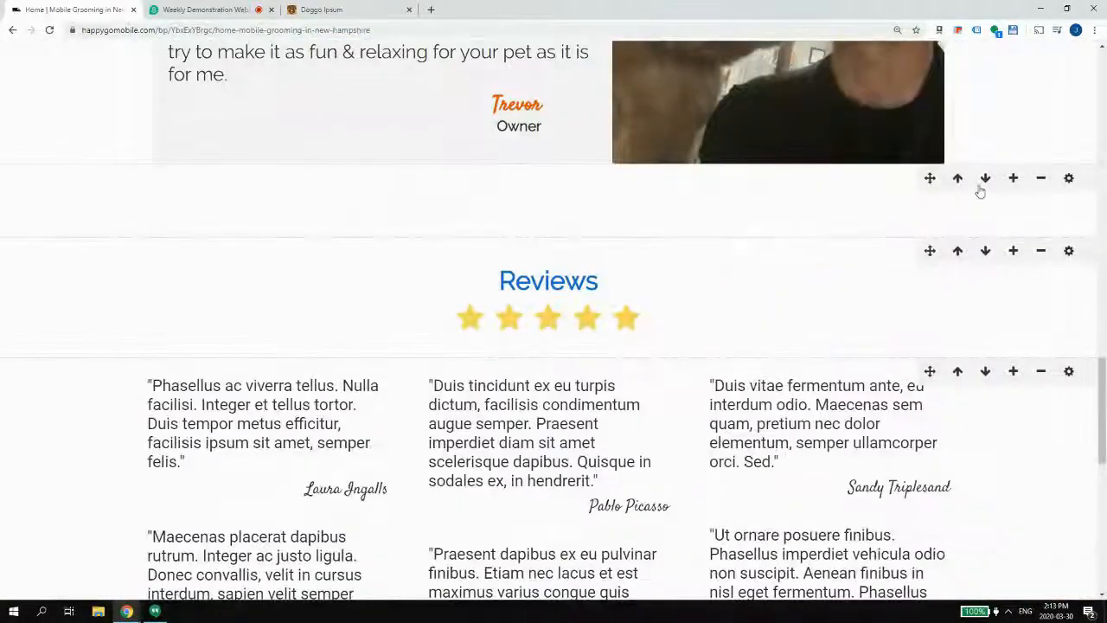
{"action": "left_click", "coordinate": [1041, 178]}
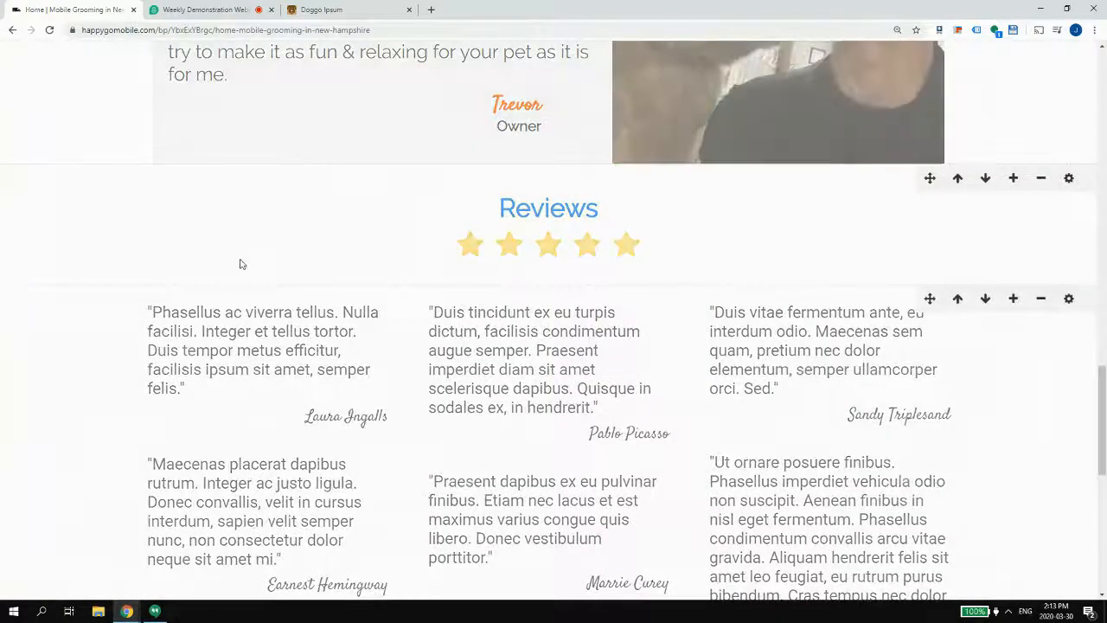
- Open the Reviews heading row's mobile layout and save the row
{"action": "left_click", "coordinate": [37, 235]}
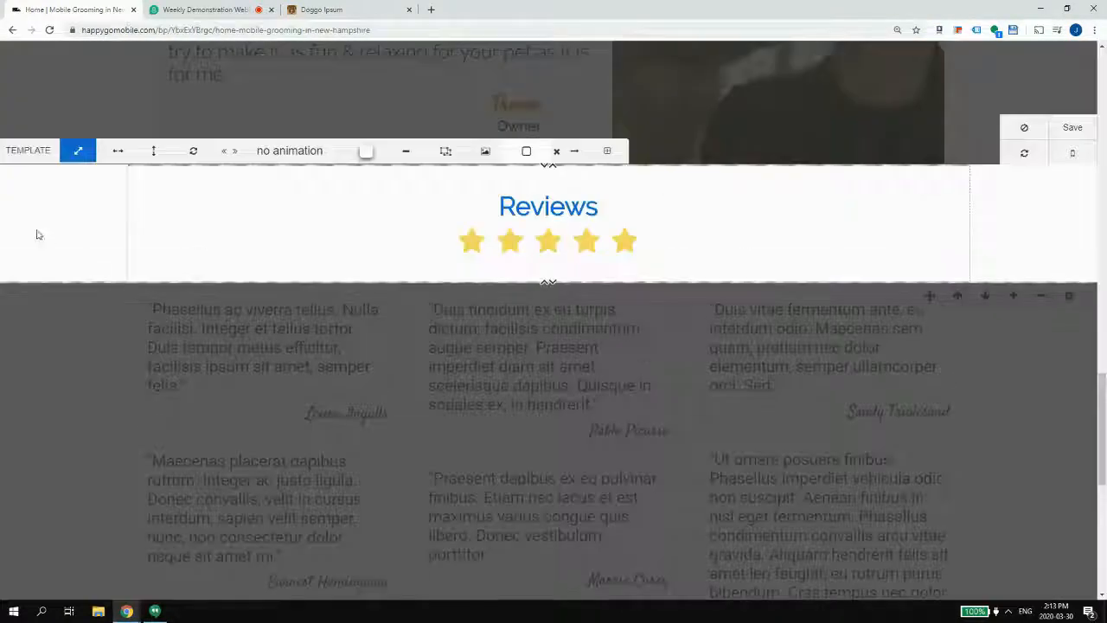
{"action": "left_click", "coordinate": [1070, 155]}
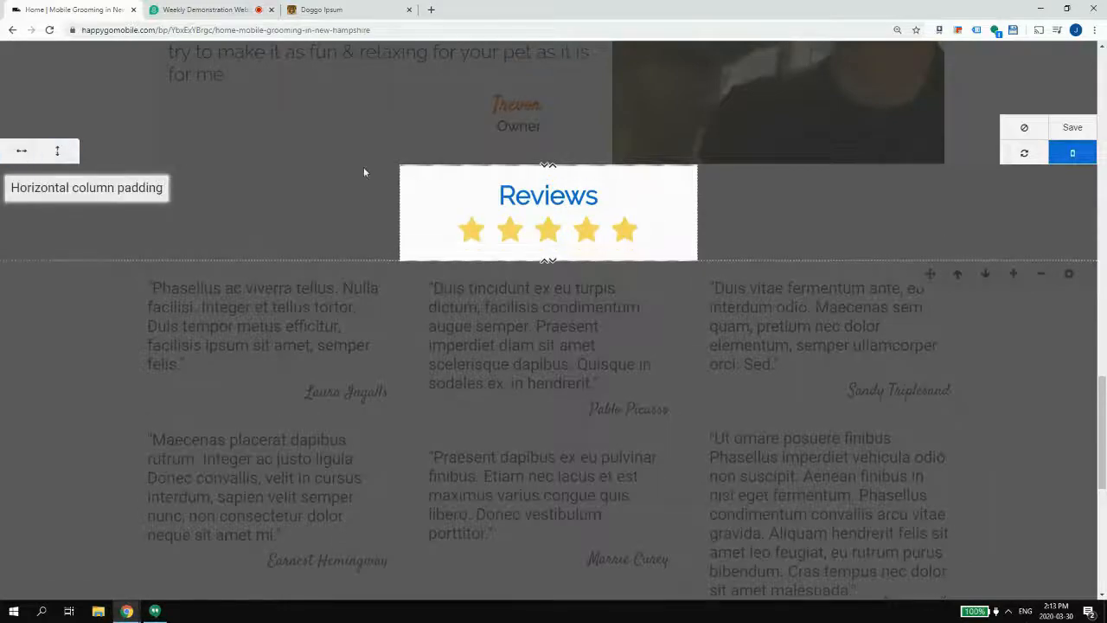
{"action": "left_click", "coordinate": [1071, 133]}
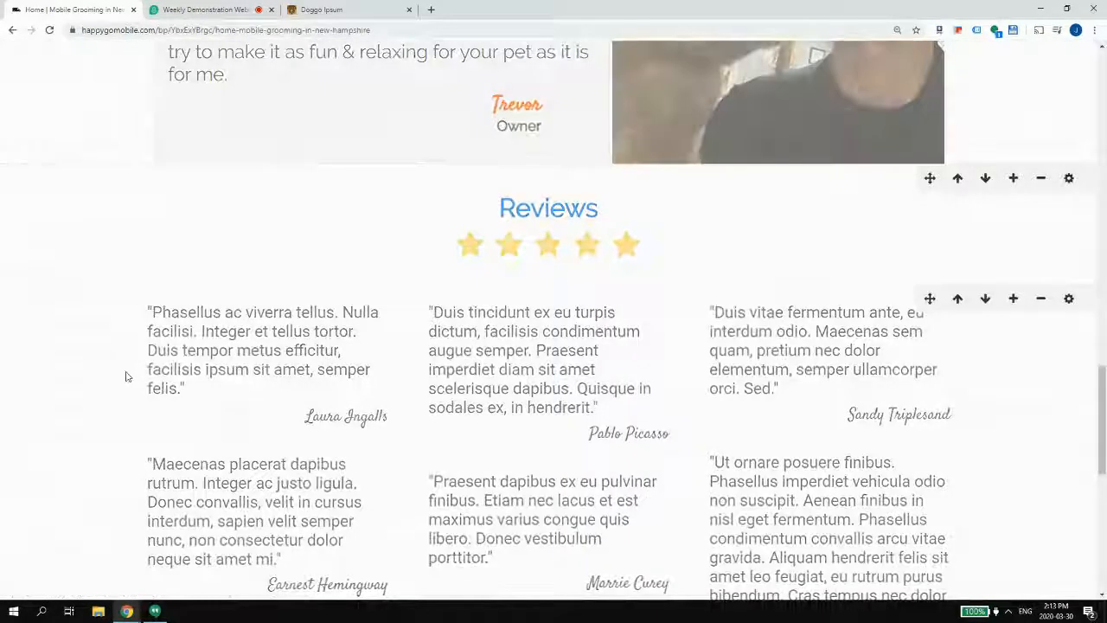
- Increase the horizontal column padding in the testimonials row's mobile layout and save the row
{"action": "left_click", "coordinate": [119, 368]}
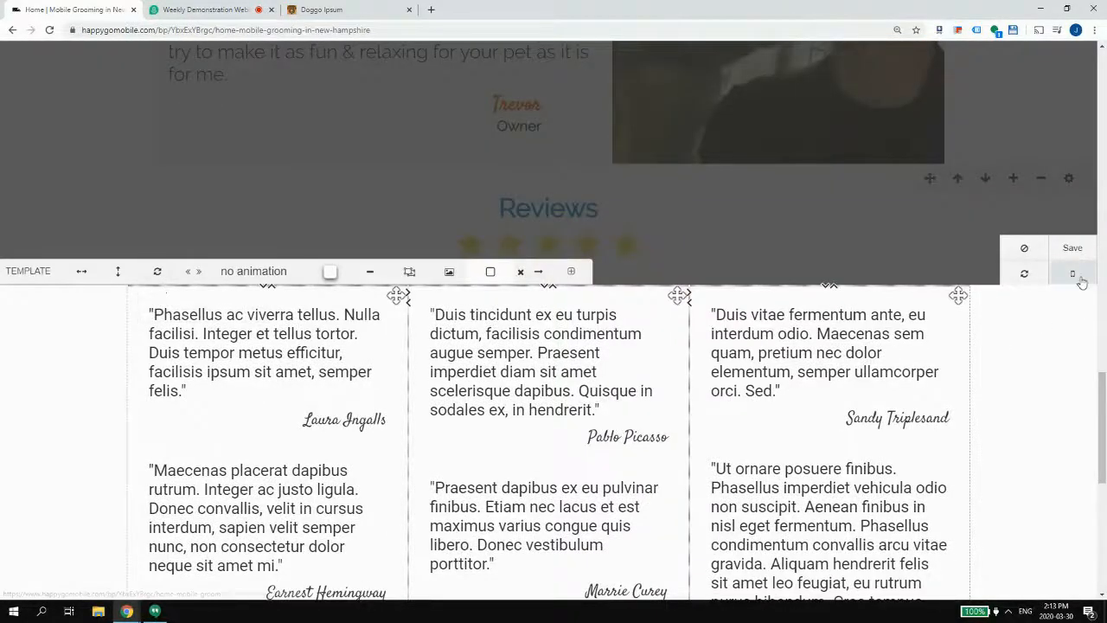
{"action": "left_click", "coordinate": [1080, 278]}
{"action": "left_click", "coordinate": [57, 271]}
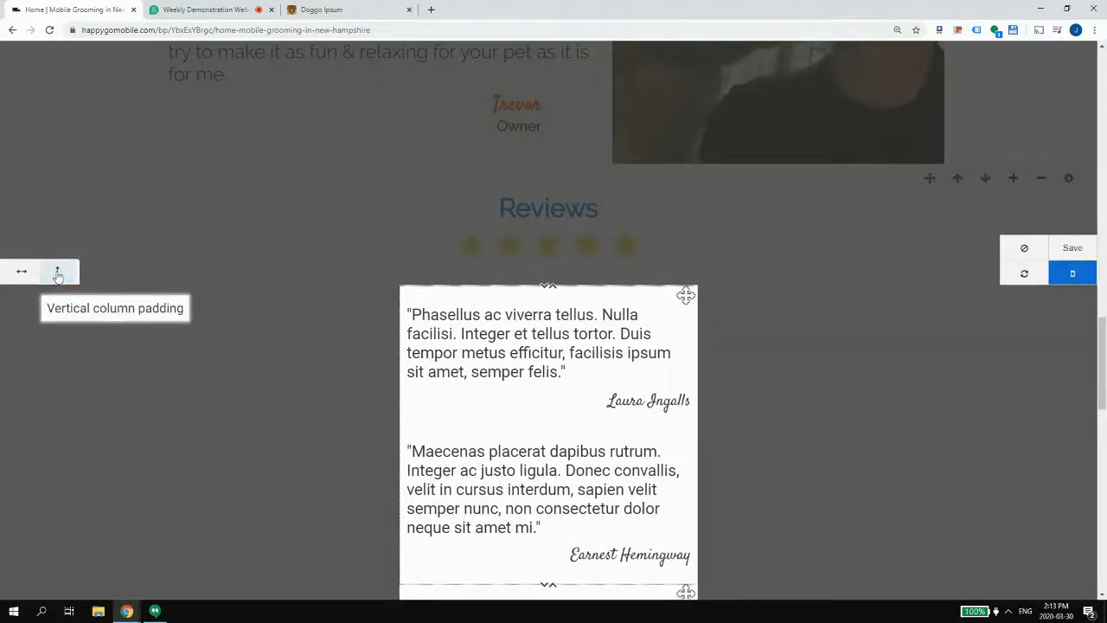
{"action": "left_click", "coordinate": [18, 273]}
{"action": "left_click", "coordinate": [16, 276]}
{"action": "scroll", "coordinate": [660, 391], "scroll_direction": "down", "scroll_amount": 8}
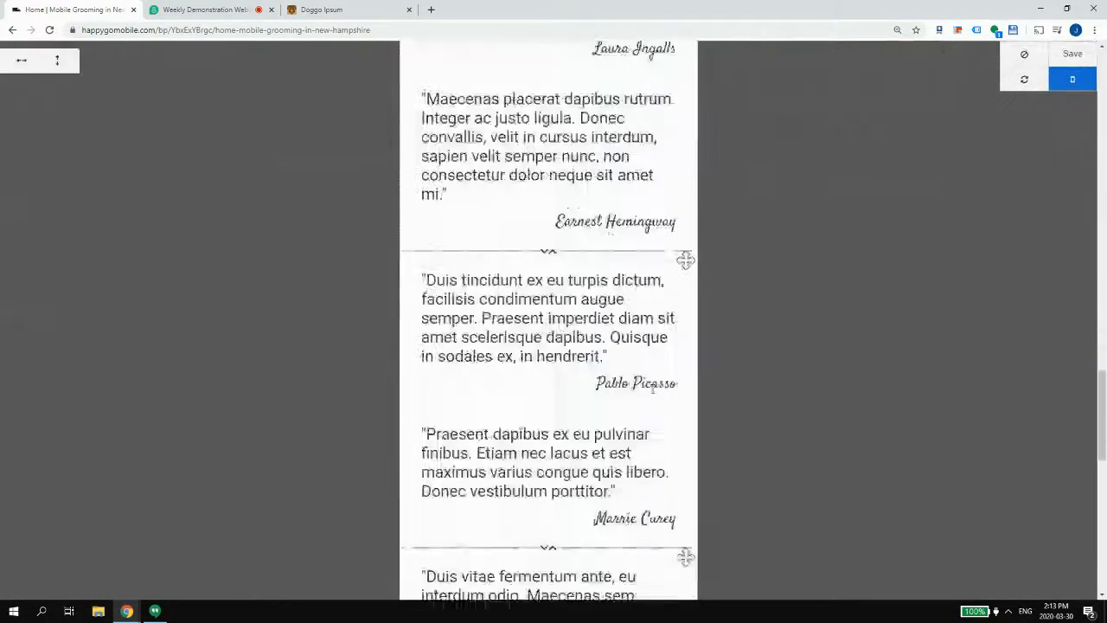
{"action": "scroll", "coordinate": [990, 316], "scroll_direction": "up", "scroll_amount": 4}
{"action": "left_click", "coordinate": [1080, 65]}
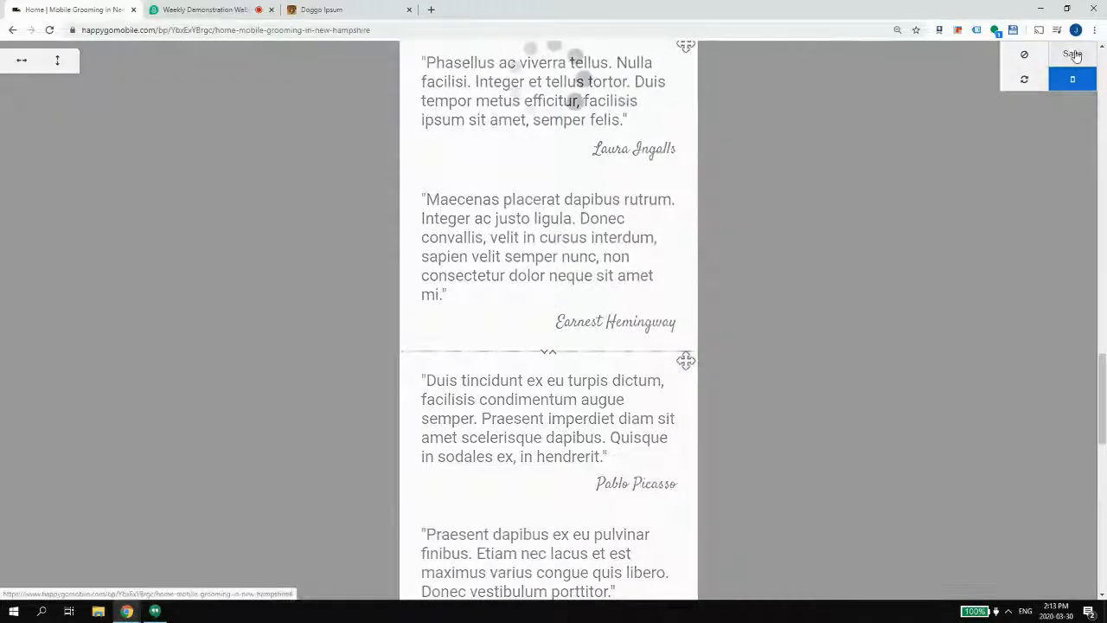
- Look over the Home page from the van banner to the Reviews section and return to the page view
{"action": "scroll", "coordinate": [891, 275], "scroll_direction": "up", "scroll_amount": 5}
{"action": "scroll", "coordinate": [891, 275], "scroll_direction": "up", "scroll_amount": 16}
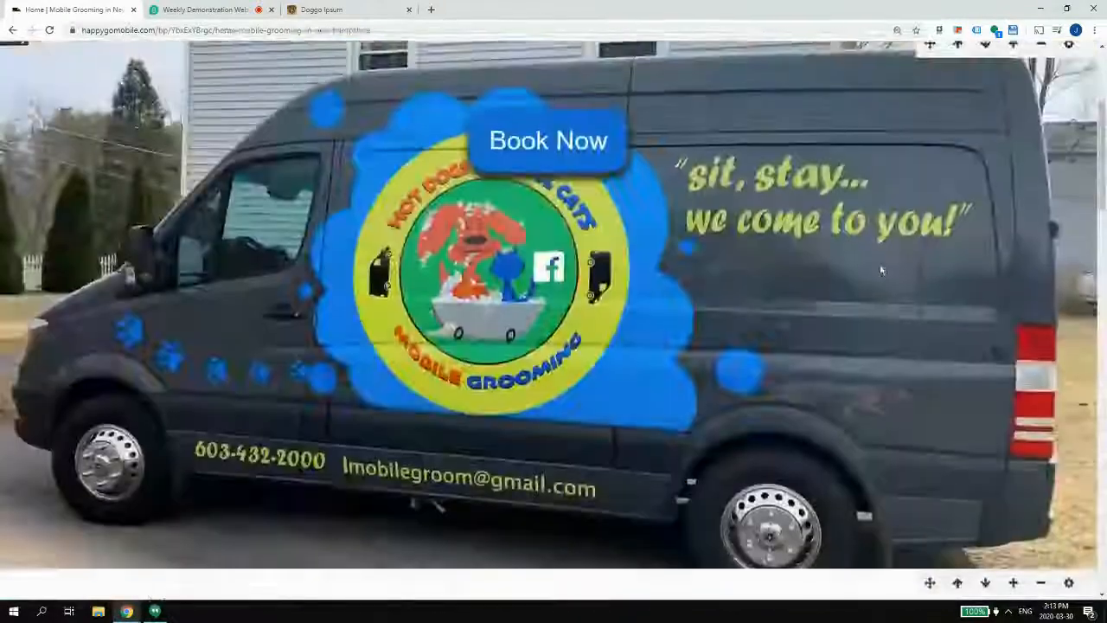
{"action": "scroll", "coordinate": [890, 269], "scroll_direction": "down", "scroll_amount": 17}
{"action": "scroll", "coordinate": [890, 269], "scroll_direction": "down", "scroll_amount": 4}
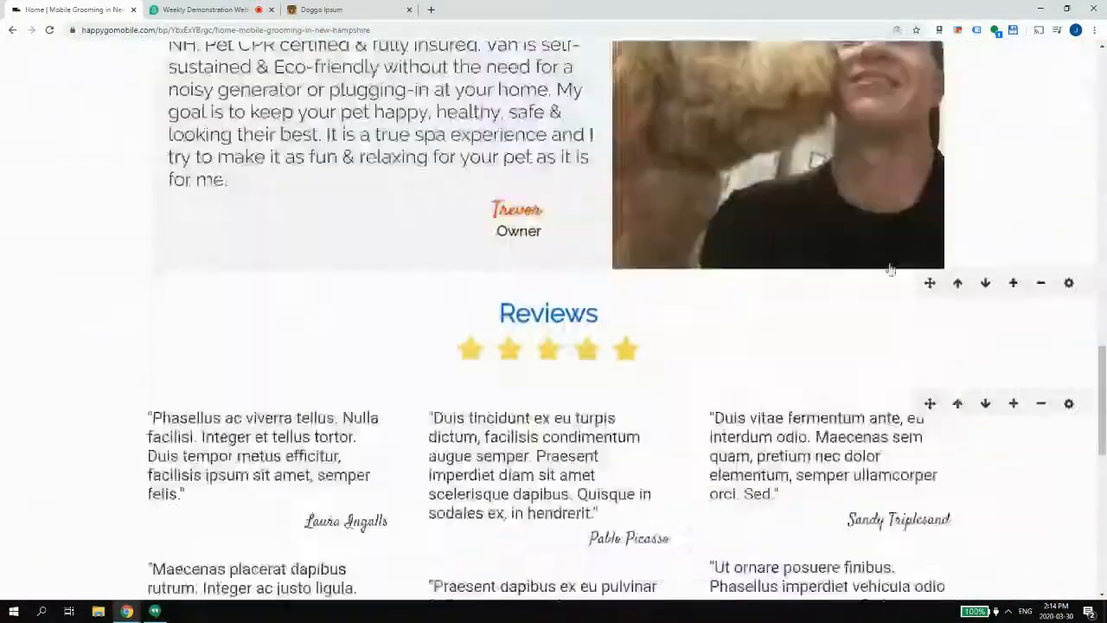
{"action": "scroll", "coordinate": [530, 293], "scroll_direction": "up", "scroll_amount": 5}
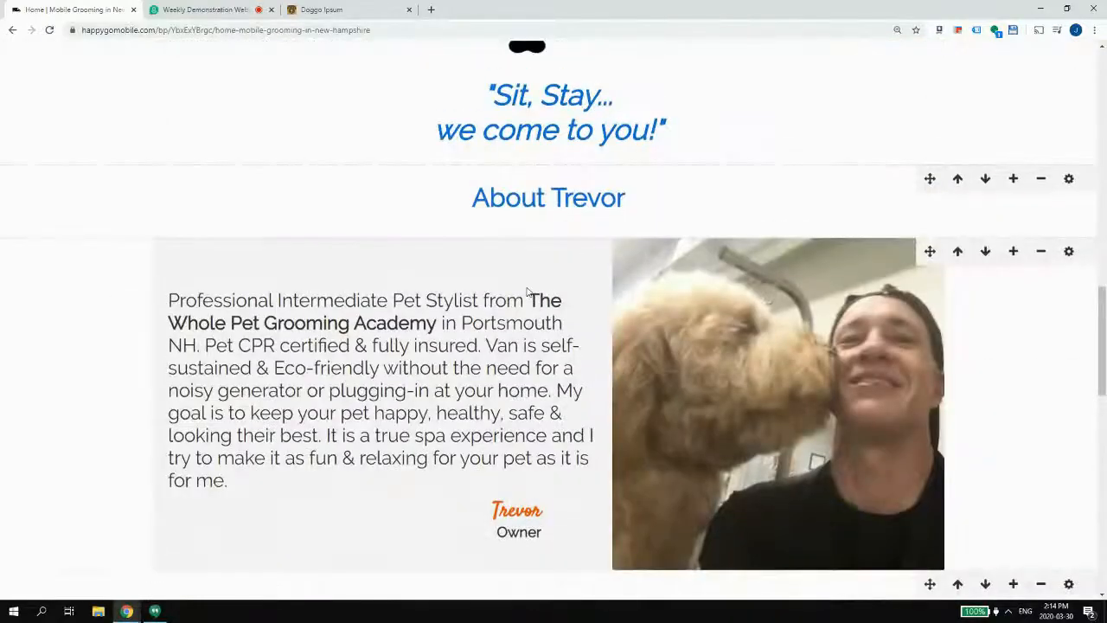
{"action": "scroll", "coordinate": [527, 292], "scroll_direction": "up", "scroll_amount": 18}
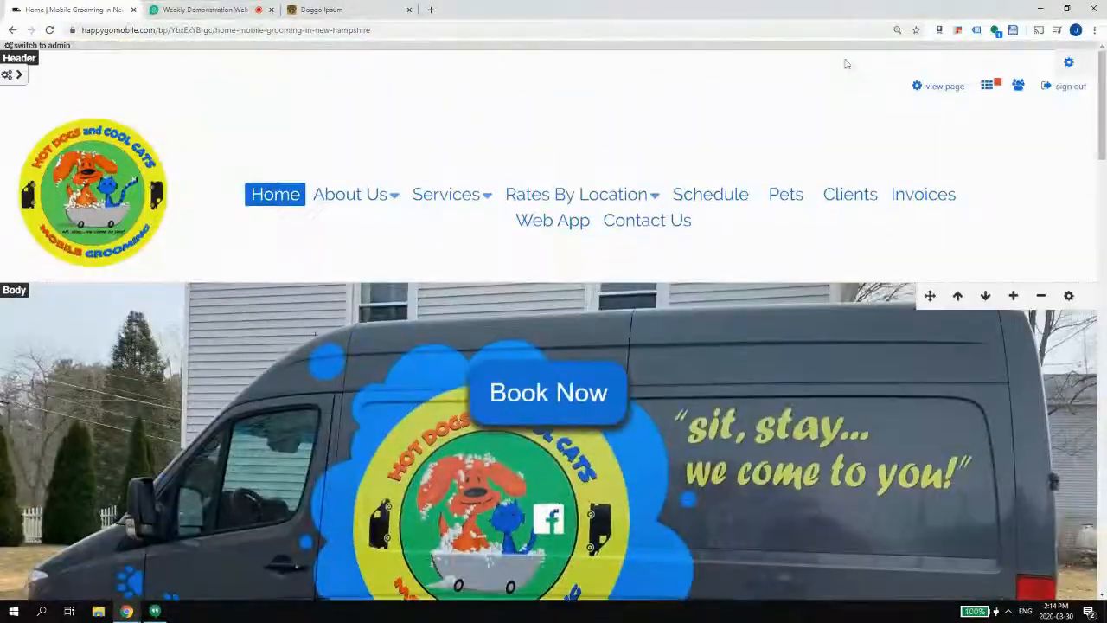
{"action": "scroll", "coordinate": [877, 129], "scroll_direction": "down", "scroll_amount": 4}
{"action": "scroll", "coordinate": [469, 208], "scroll_direction": "up", "scroll_amount": 2}
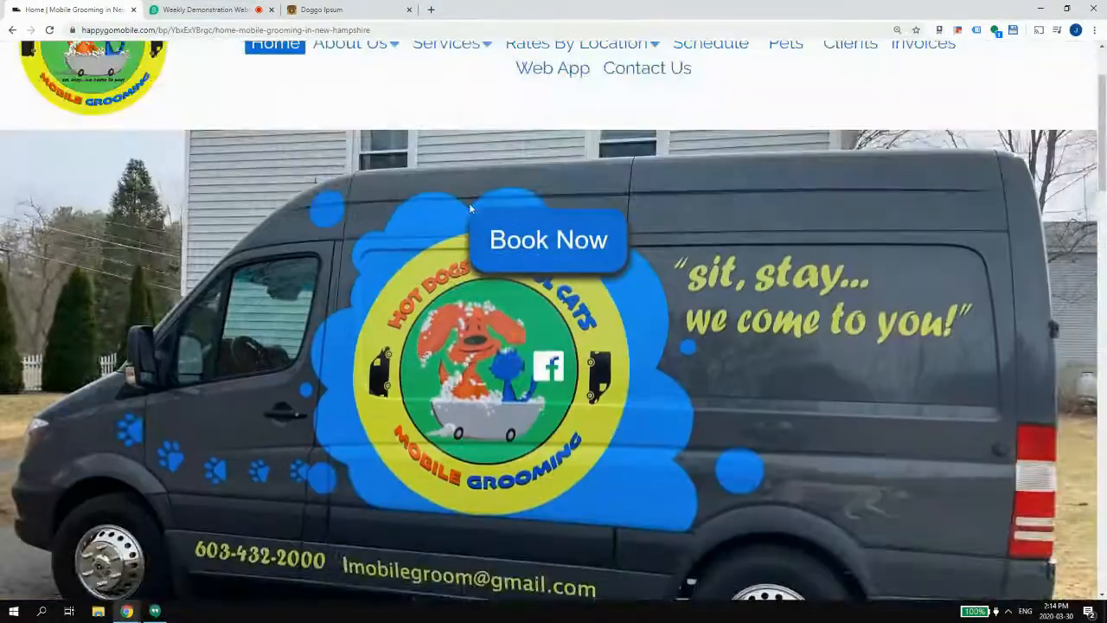
{"action": "scroll", "coordinate": [467, 204], "scroll_direction": "up", "scroll_amount": 2}
- Open the All Locations page under Rates By Location and look over the town maps and the missing-town link
{"action": "mouse_move", "coordinate": [588, 147]}
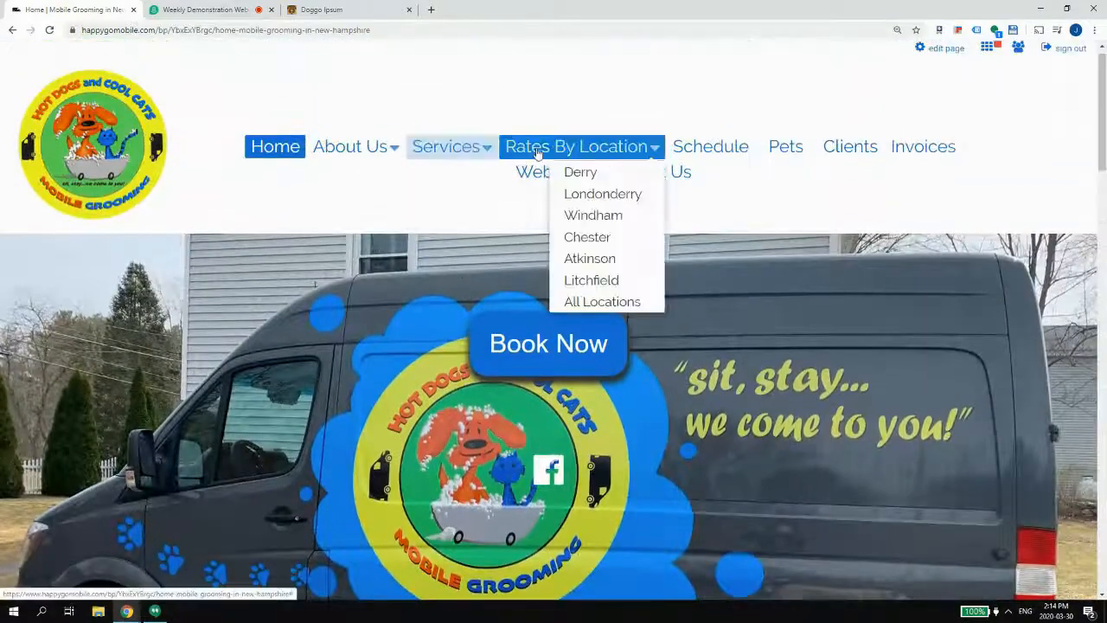
{"action": "left_click", "coordinate": [604, 302]}
{"action": "scroll", "coordinate": [686, 339], "scroll_direction": "down", "scroll_amount": 5}
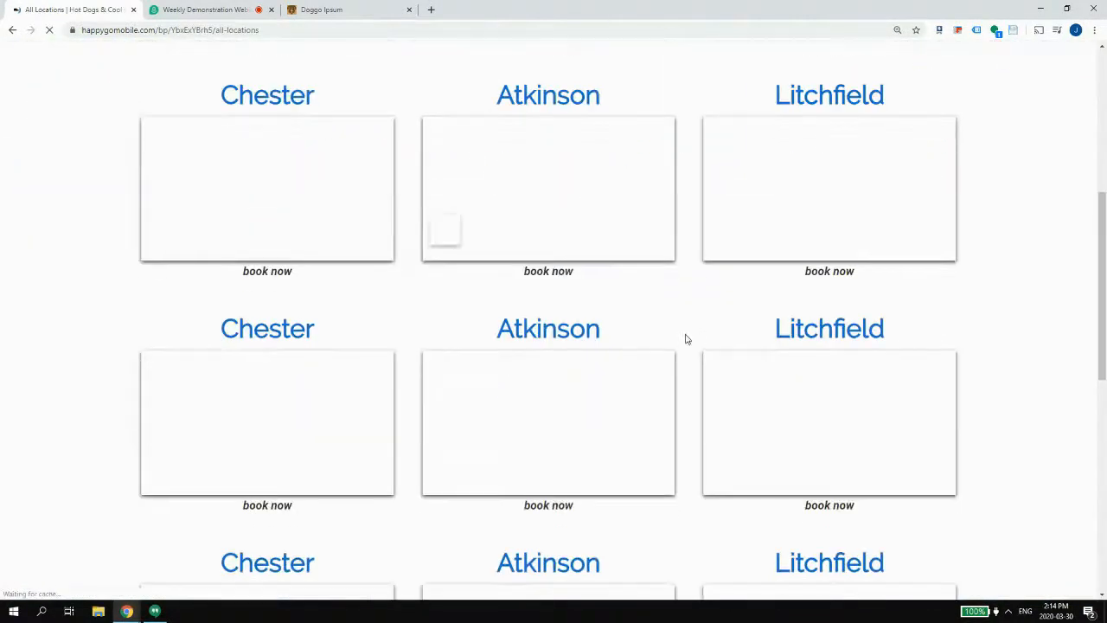
{"action": "scroll", "coordinate": [686, 339], "scroll_direction": "down", "scroll_amount": 5}
{"action": "scroll", "coordinate": [728, 410], "scroll_direction": "up", "scroll_amount": 4}
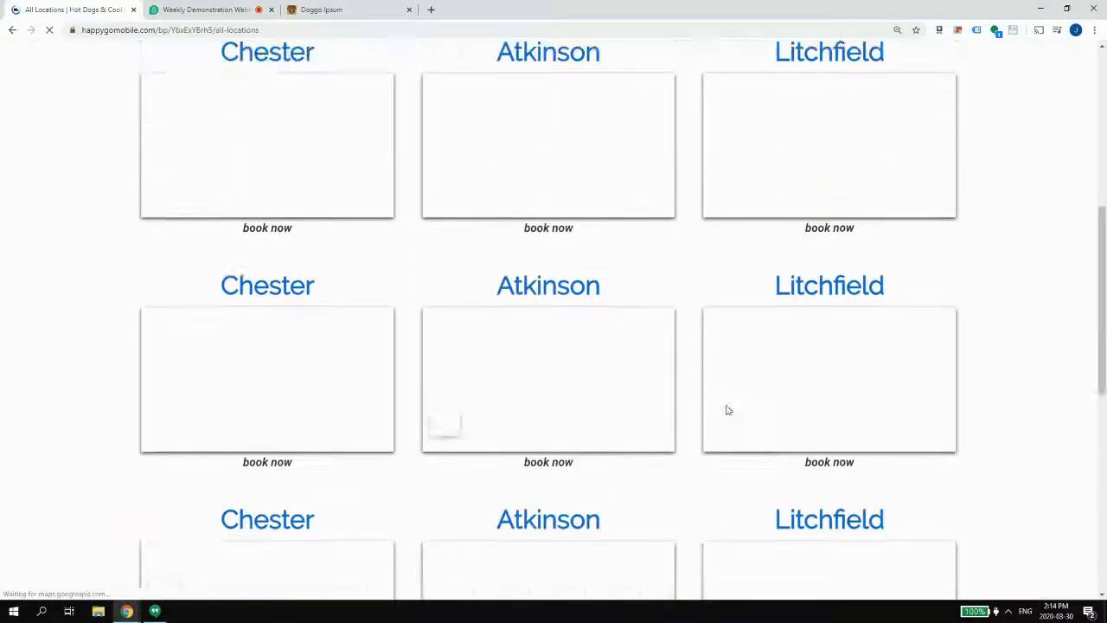
{"action": "scroll", "coordinate": [727, 409], "scroll_direction": "up", "scroll_amount": 3}
{"action": "scroll", "coordinate": [710, 394], "scroll_direction": "up", "scroll_amount": 2}
{"action": "scroll", "coordinate": [704, 391], "scroll_direction": "down", "scroll_amount": 1}
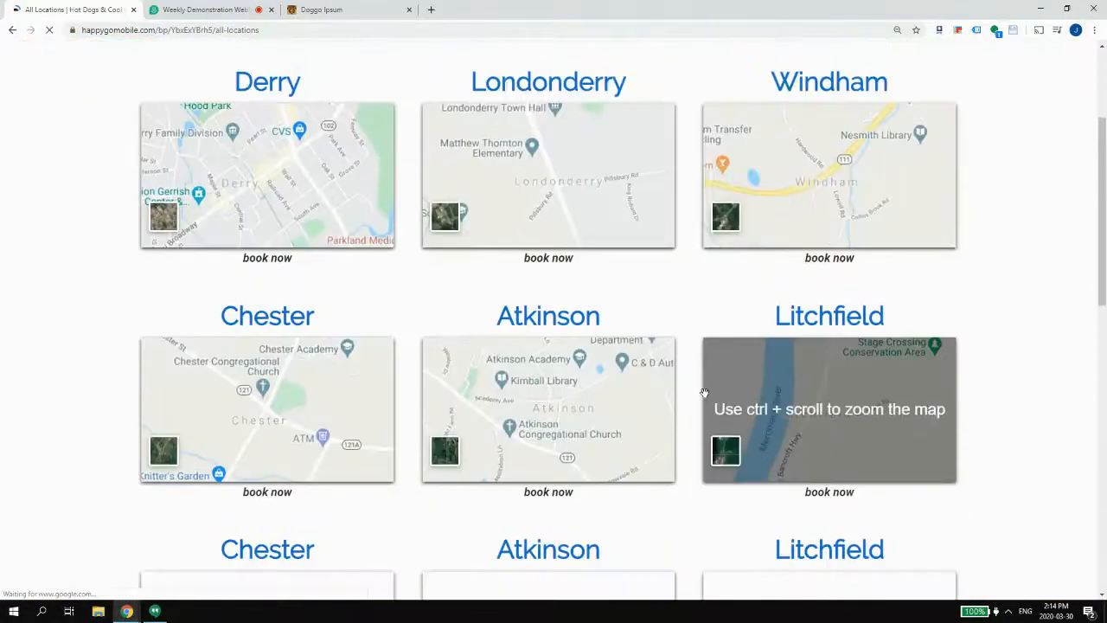
{"action": "scroll", "coordinate": [704, 394], "scroll_direction": "down", "scroll_amount": 5}
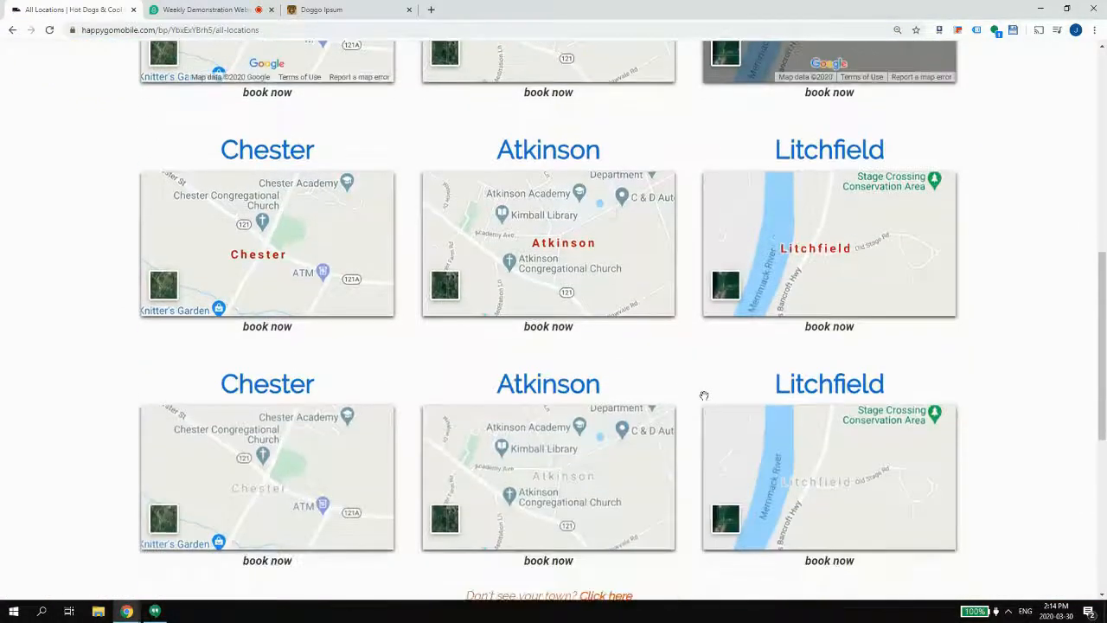
{"action": "scroll", "coordinate": [704, 395], "scroll_direction": "up", "scroll_amount": 2}
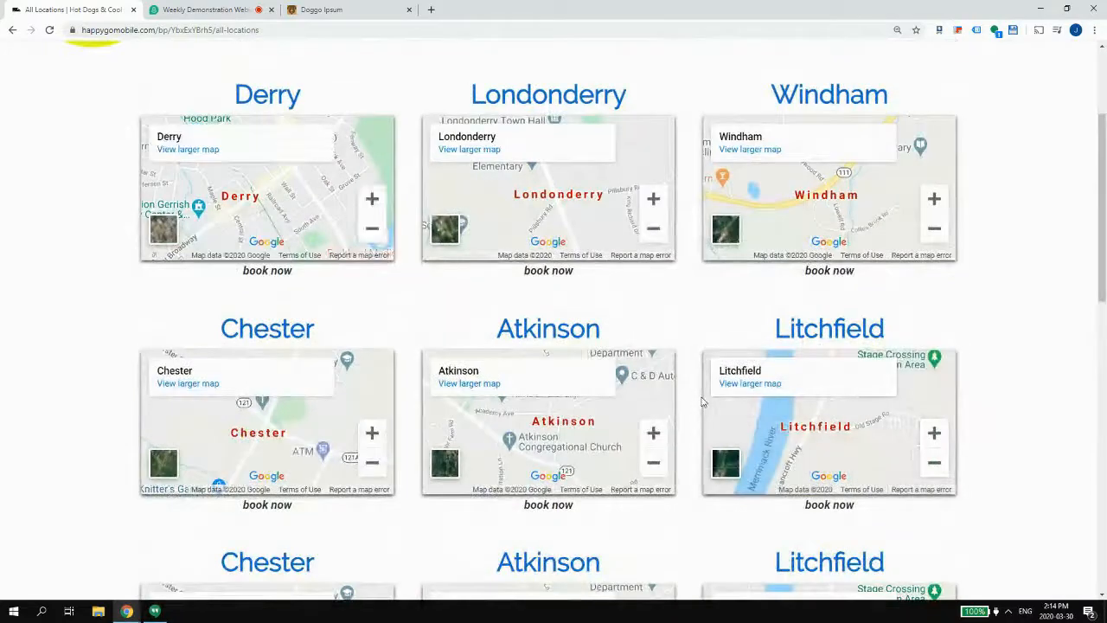
{"action": "scroll", "coordinate": [704, 400], "scroll_direction": "up", "scroll_amount": 2}
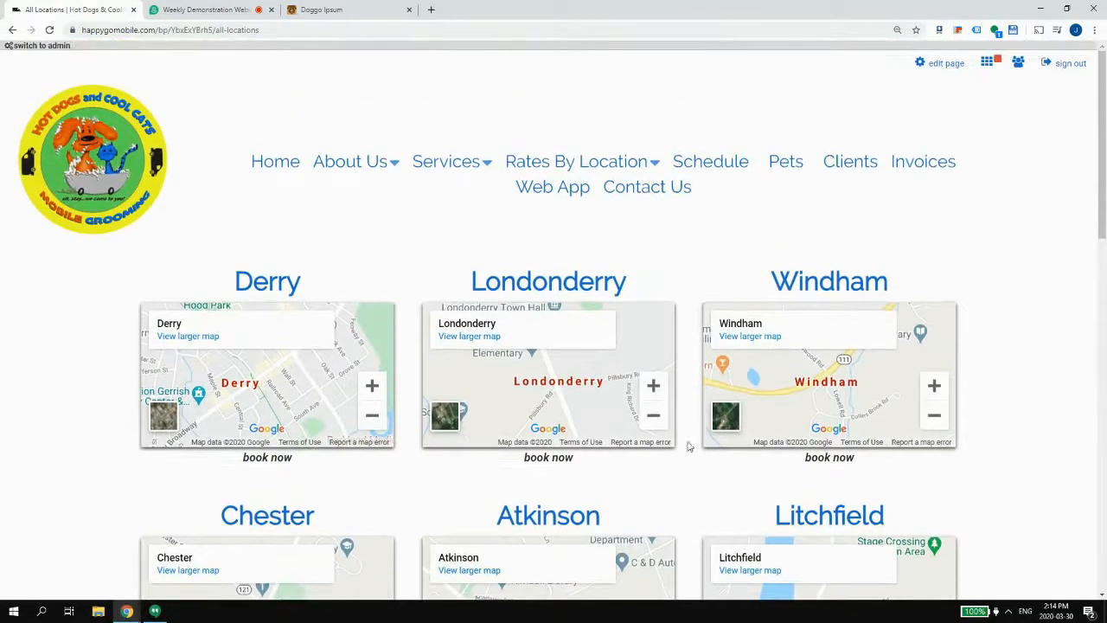
{"action": "scroll", "coordinate": [698, 443], "scroll_direction": "down", "scroll_amount": 4}
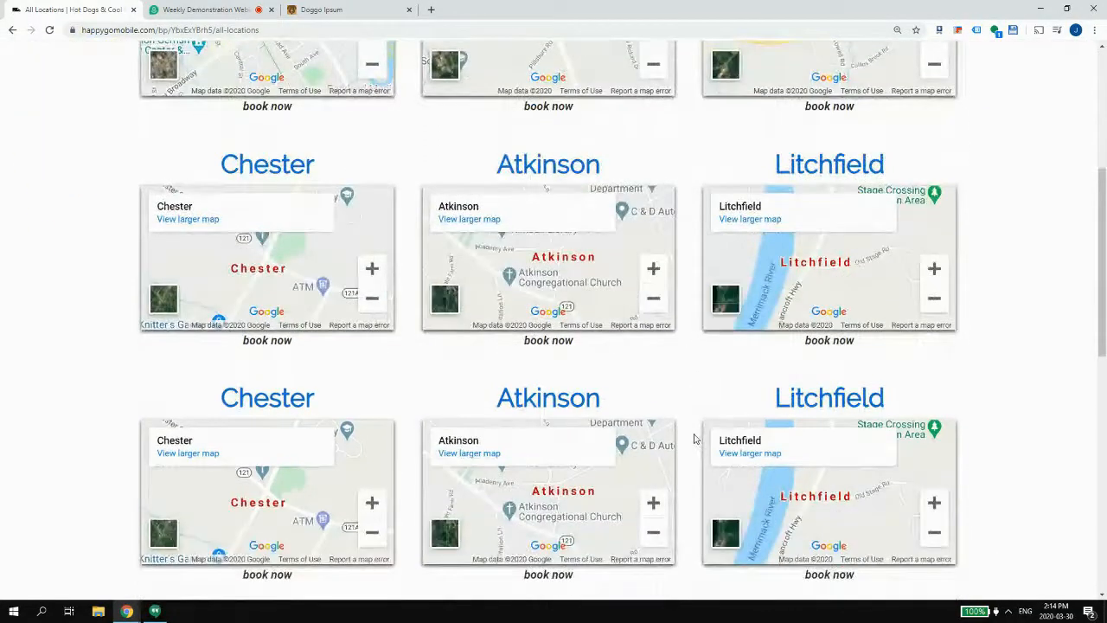
{"action": "scroll", "coordinate": [694, 440], "scroll_direction": "down", "scroll_amount": 1}
{"action": "scroll", "coordinate": [693, 434], "scroll_direction": "down", "scroll_amount": 1}
{"action": "scroll", "coordinate": [694, 433], "scroll_direction": "down", "scroll_amount": 2}
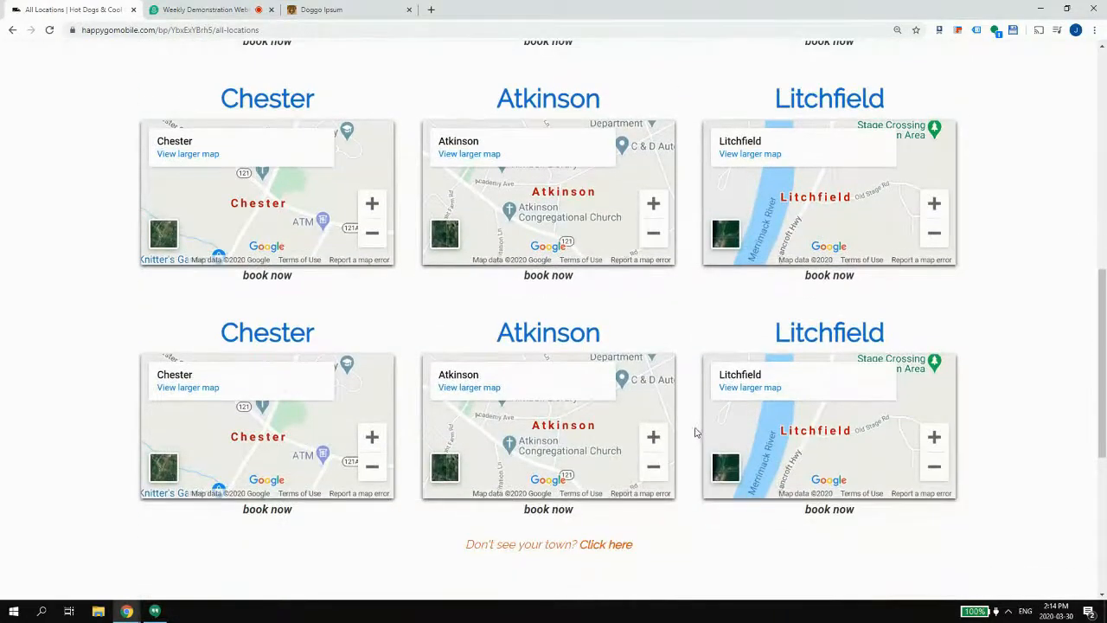
{"action": "scroll", "coordinate": [687, 424], "scroll_direction": "up", "scroll_amount": 6}
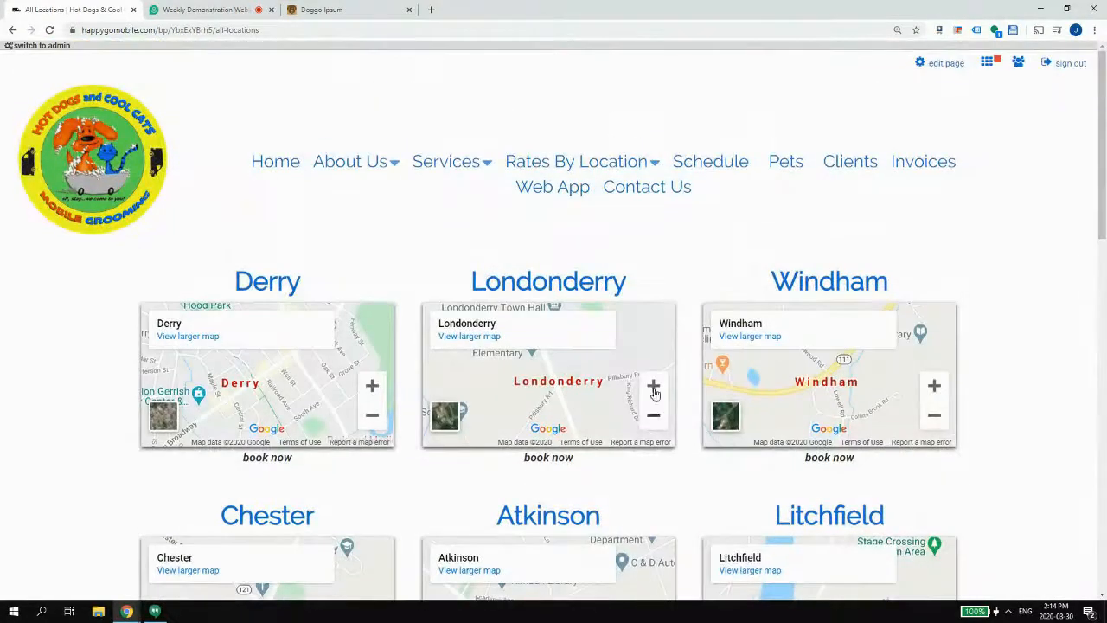
{"action": "left_click", "coordinate": [956, 63]}
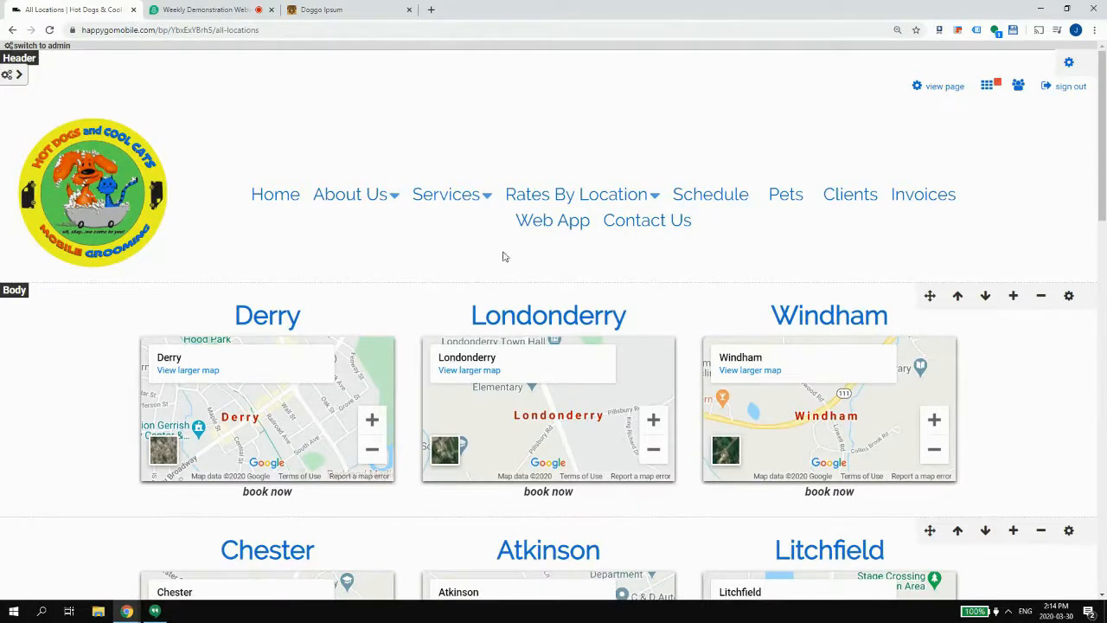
{"action": "left_click", "coordinate": [476, 202]}
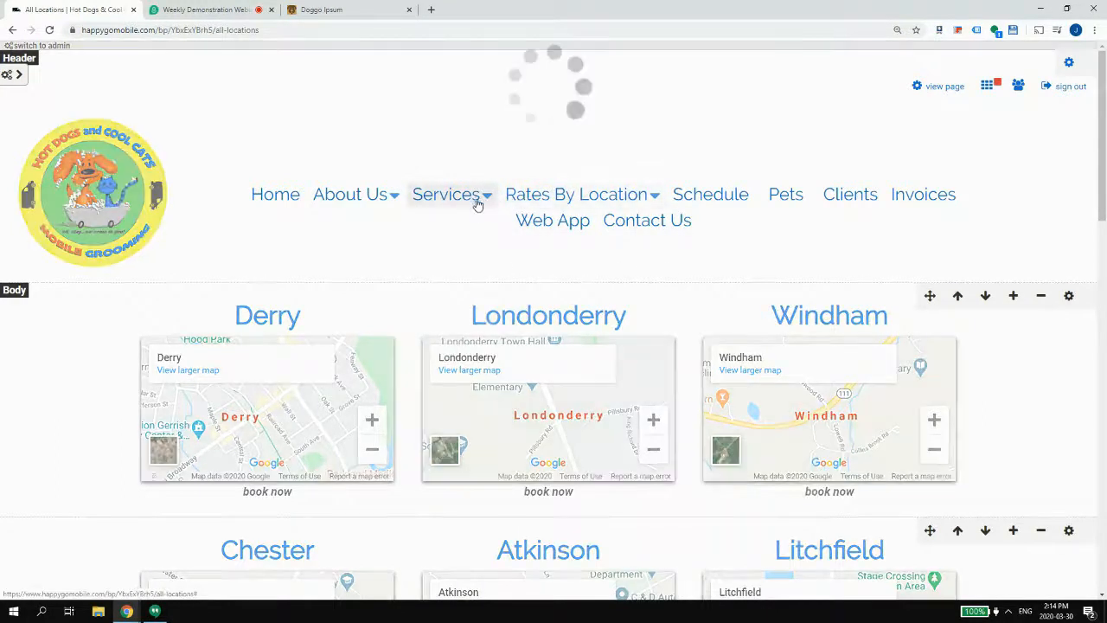
{"action": "left_click", "coordinate": [1017, 90]}
{"action": "left_click", "coordinate": [939, 88]}
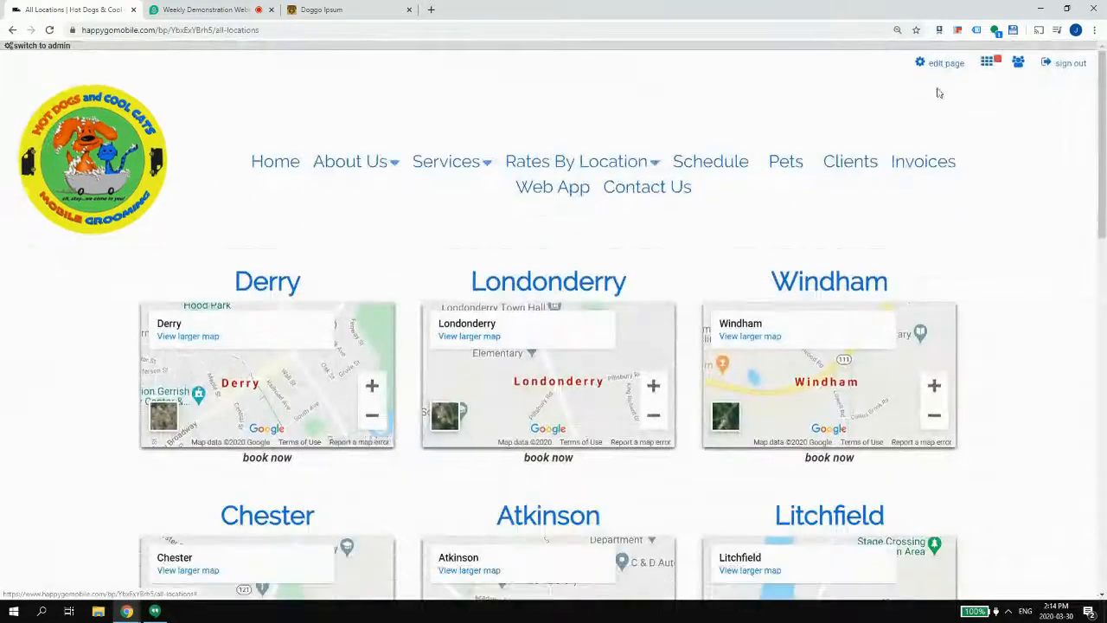
- Open the Derry category from the Services page and examine its dog, cat and add-on grooming services with their prices
{"action": "left_click", "coordinate": [474, 230]}
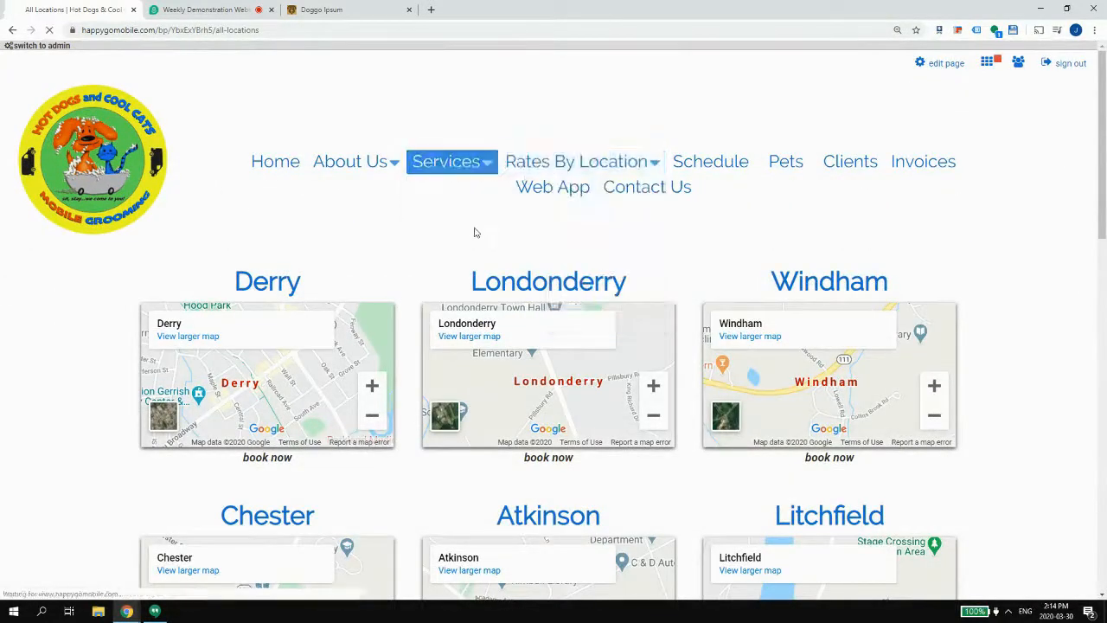
{"action": "scroll", "coordinate": [362, 238], "scroll_direction": "down", "scroll_amount": 3}
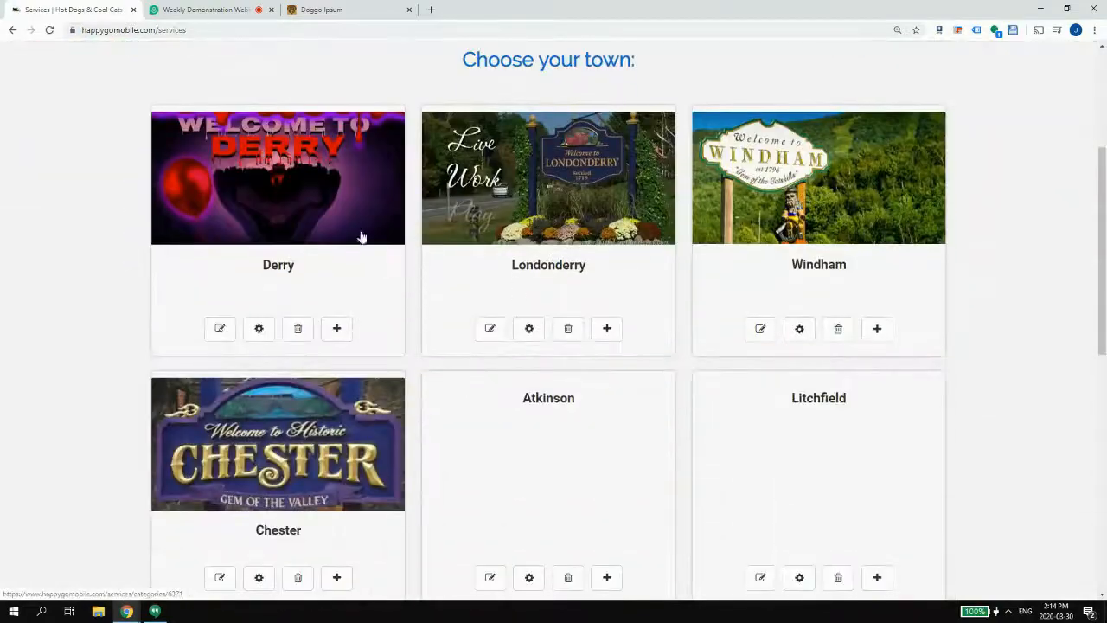
{"action": "left_click", "coordinate": [354, 217]}
{"action": "scroll", "coordinate": [482, 247], "scroll_direction": "down", "scroll_amount": 3}
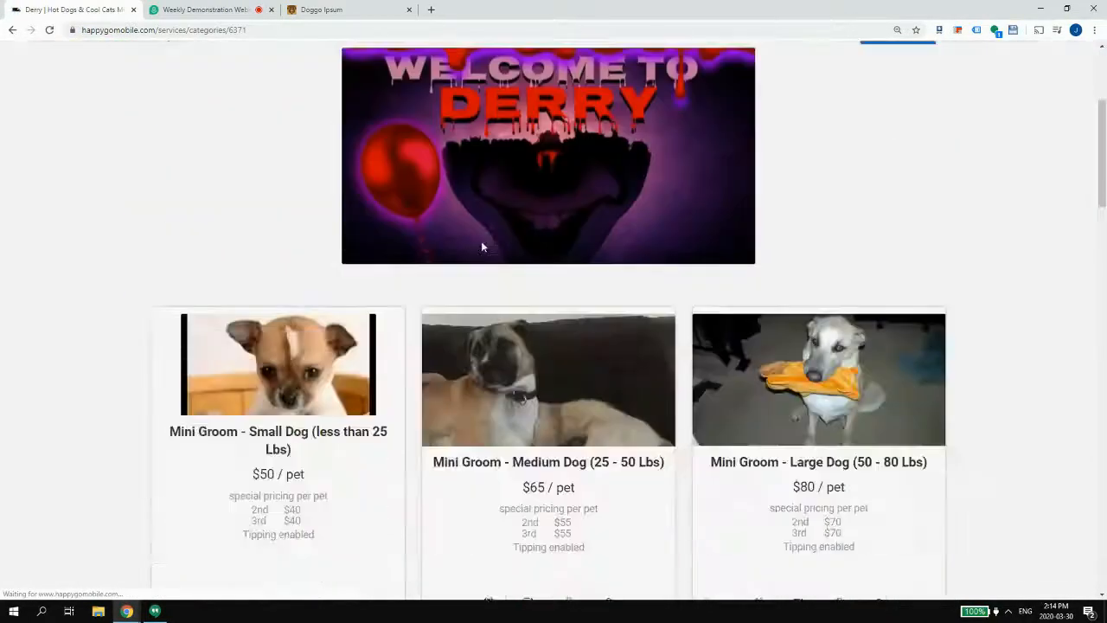
{"action": "scroll", "coordinate": [482, 247], "scroll_direction": "down", "scroll_amount": 15}
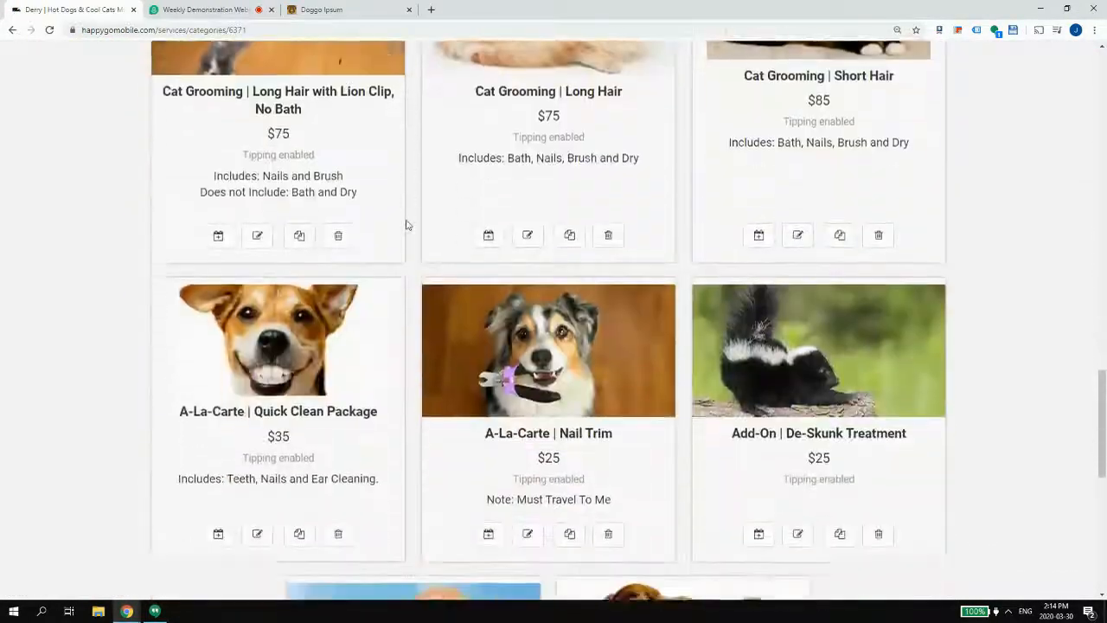
{"action": "scroll", "coordinate": [407, 224], "scroll_direction": "down", "scroll_amount": 5}
{"action": "scroll", "coordinate": [410, 227], "scroll_direction": "up", "scroll_amount": 8}
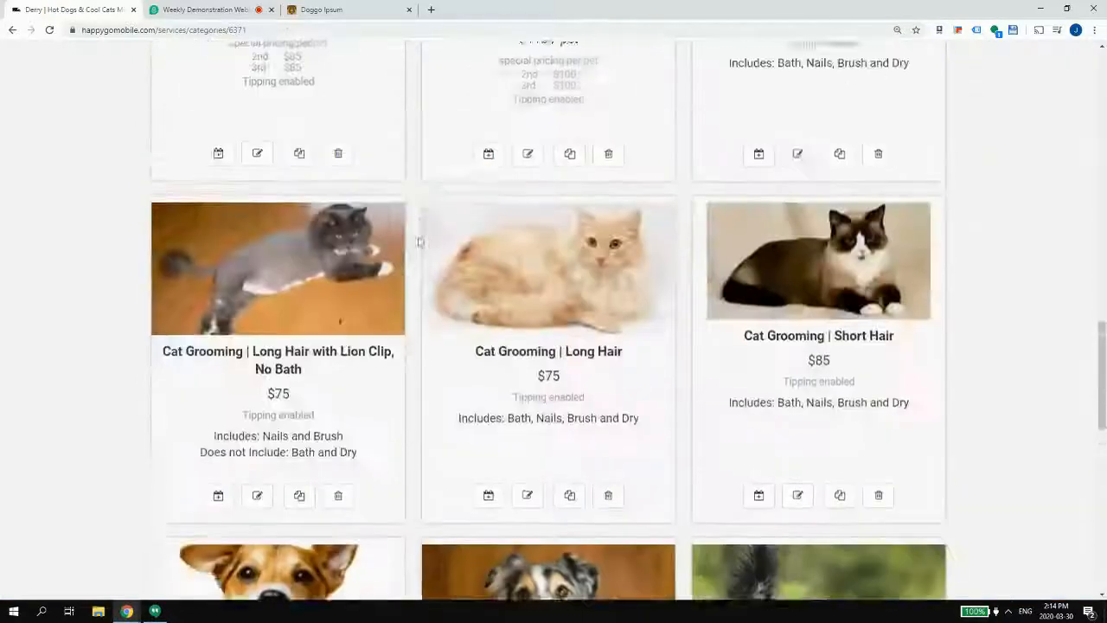
{"action": "scroll", "coordinate": [419, 242], "scroll_direction": "up", "scroll_amount": 5}
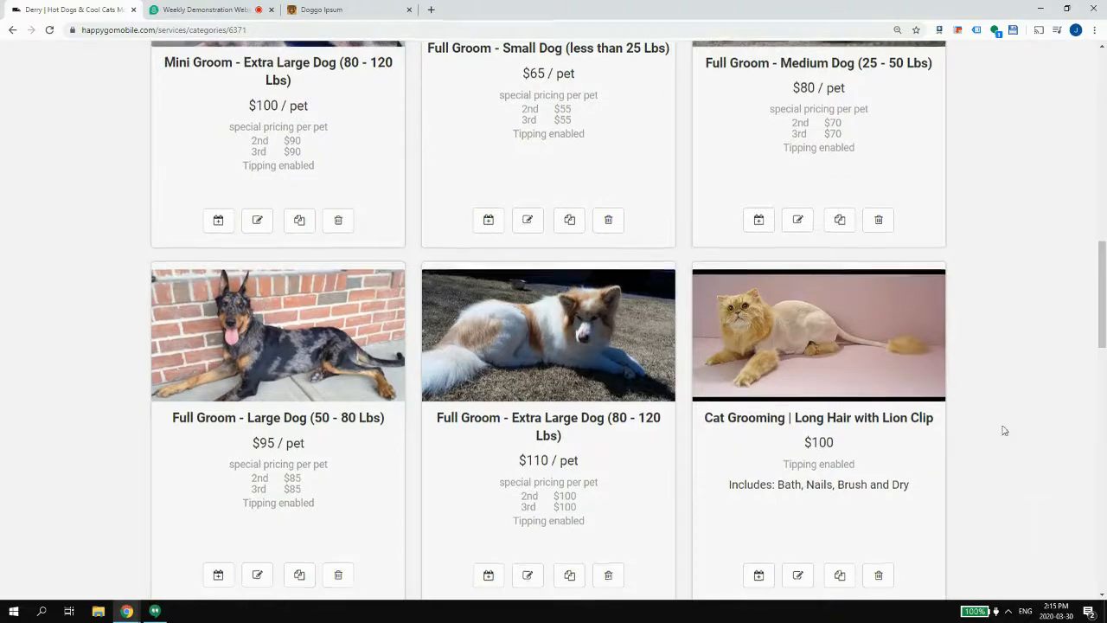
{"action": "scroll", "coordinate": [1001, 428], "scroll_direction": "up", "scroll_amount": 15}
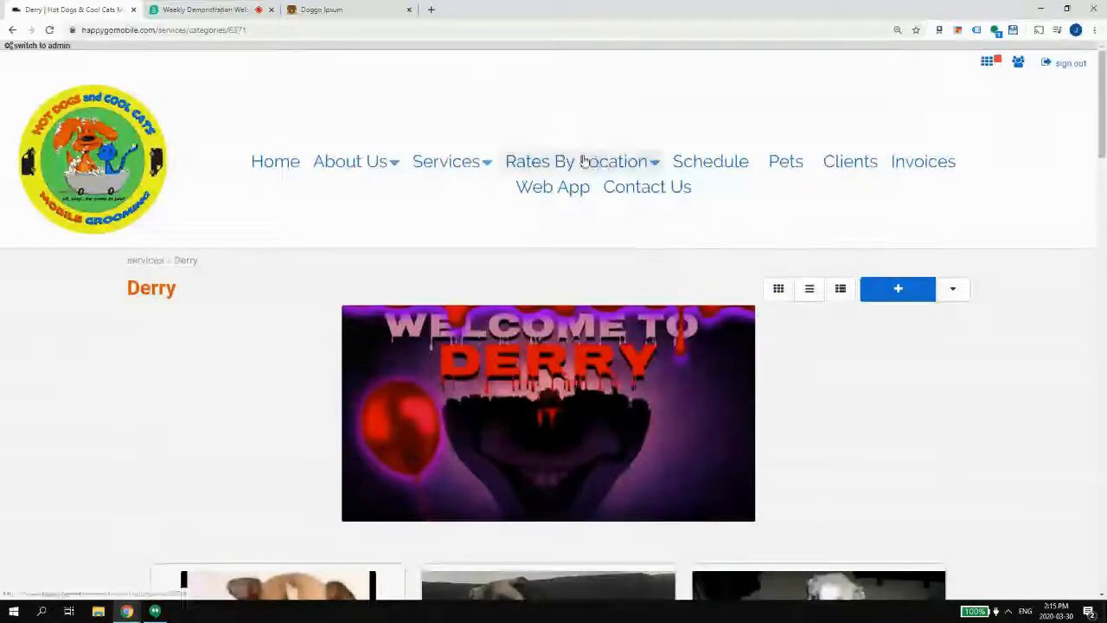
- Return to the Services page and look over the town categories, the town request form and the footer
{"action": "left_click", "coordinate": [487, 162]}
{"action": "left_click", "coordinate": [545, 162]}
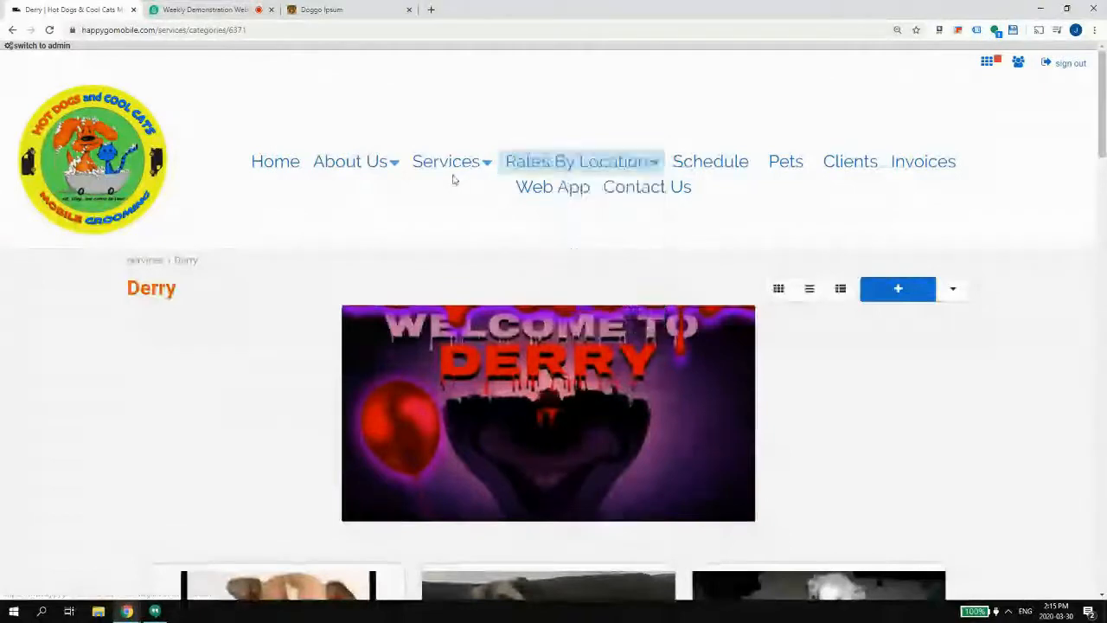
{"action": "mouse_move", "coordinate": [453, 178]}
{"action": "left_click", "coordinate": [453, 233]}
{"action": "scroll", "coordinate": [894, 287], "scroll_direction": "down", "scroll_amount": 4}
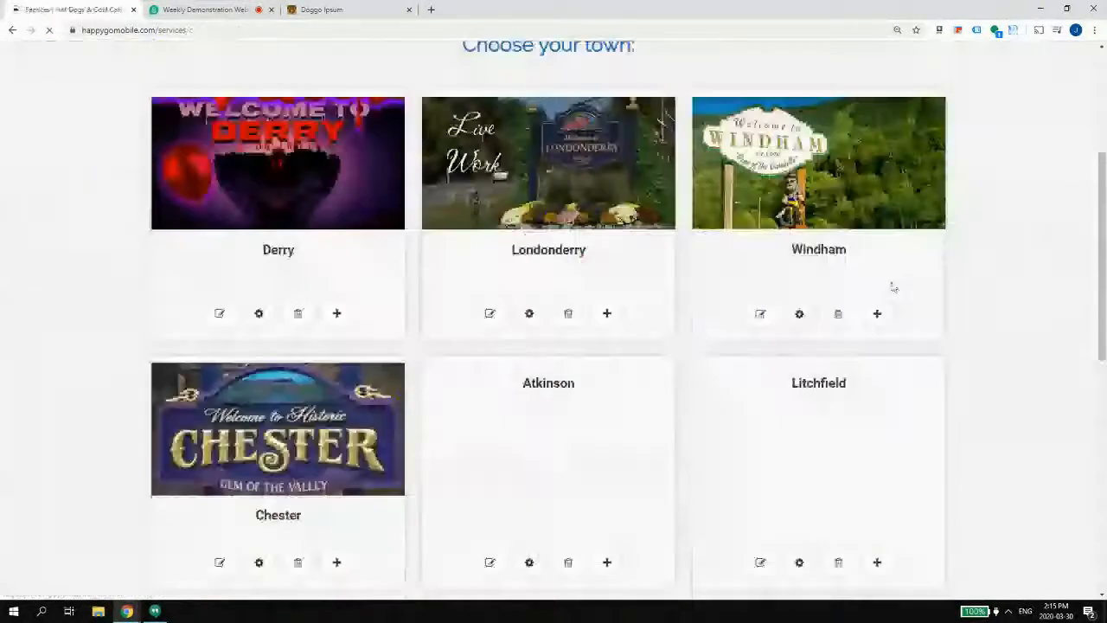
{"action": "scroll", "coordinate": [890, 294], "scroll_direction": "down", "scroll_amount": 3}
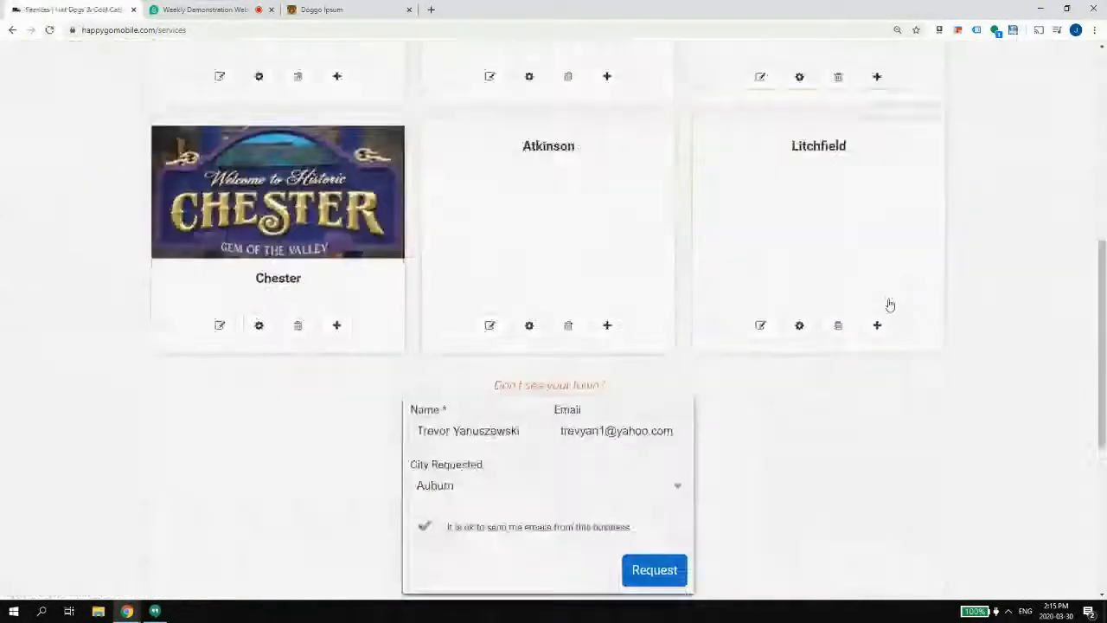
{"action": "scroll", "coordinate": [890, 302], "scroll_direction": "down", "scroll_amount": 2}
{"action": "scroll", "coordinate": [882, 304], "scroll_direction": "down", "scroll_amount": 2}
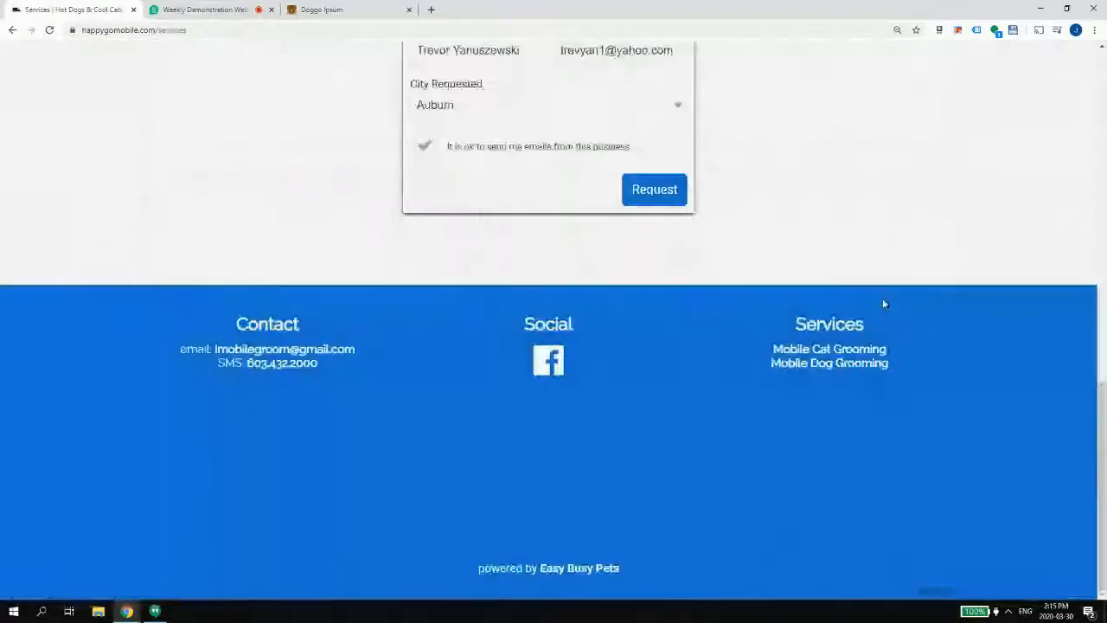
{"action": "scroll", "coordinate": [879, 305], "scroll_direction": "up", "scroll_amount": 8}
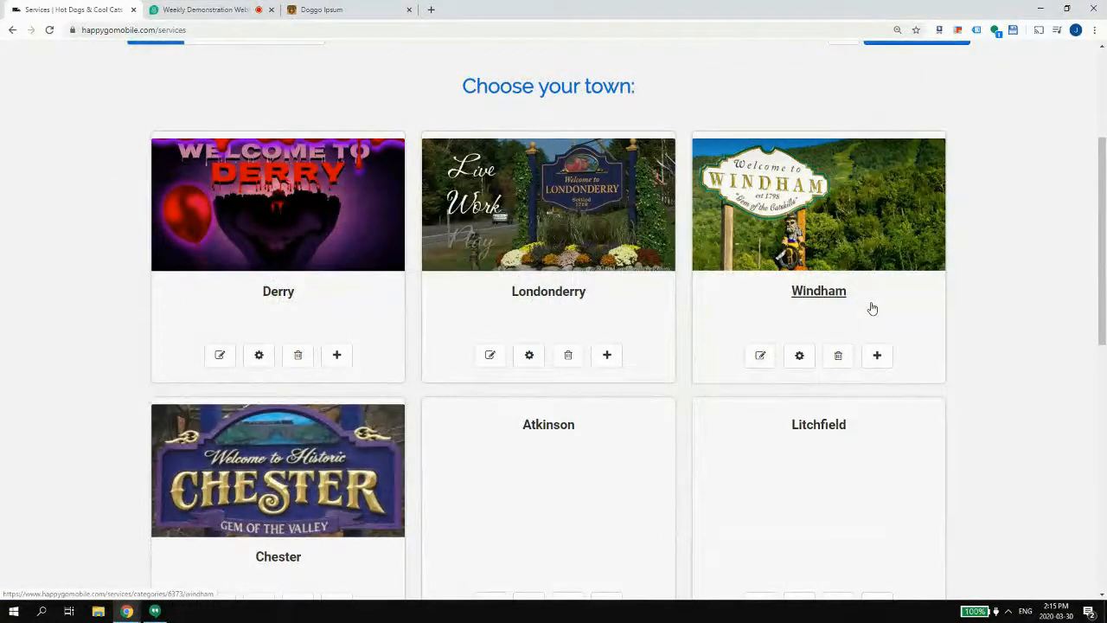
- Open the Atkinson category to check its services, and go back to the Services page's town list
{"action": "left_click", "coordinate": [561, 430]}
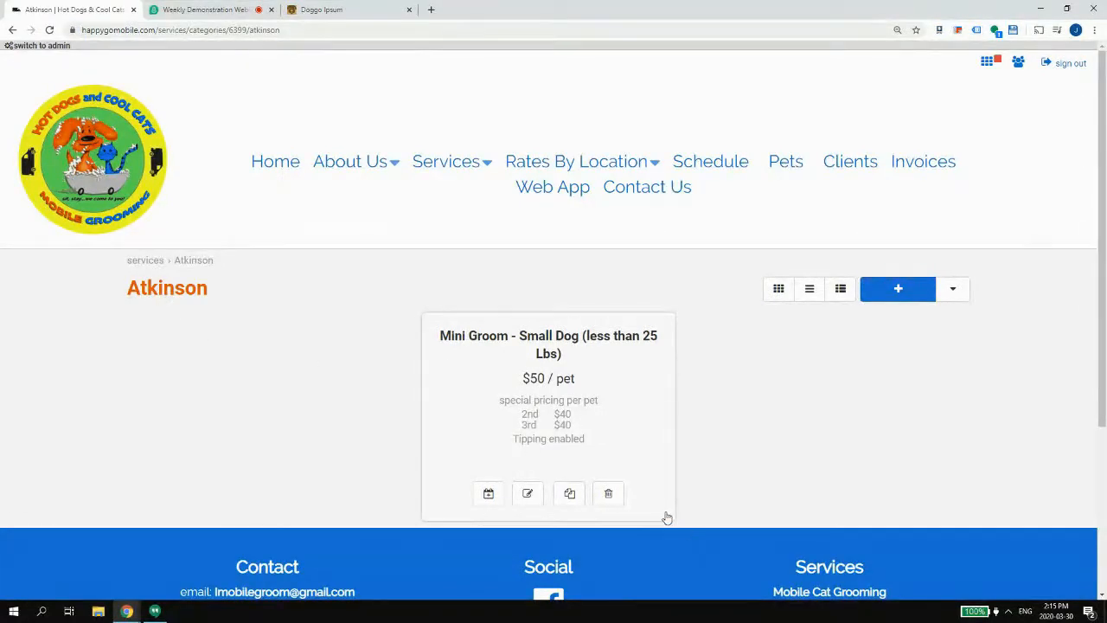
{"action": "left_click", "coordinate": [144, 261]}
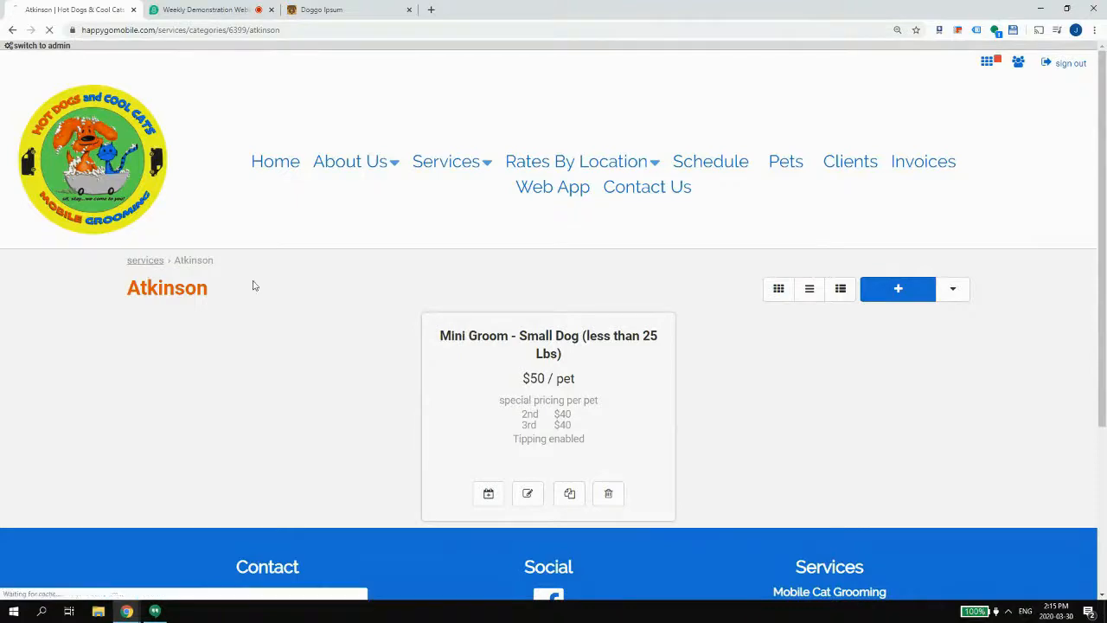
{"action": "scroll", "coordinate": [612, 417], "scroll_direction": "down", "scroll_amount": 5}
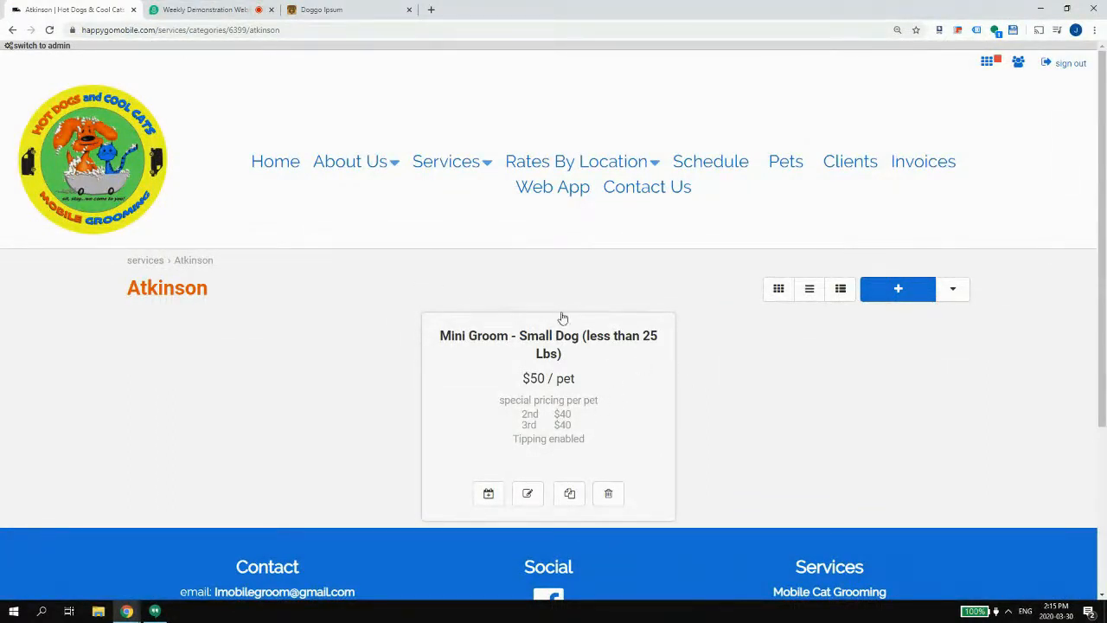
{"action": "left_click", "coordinate": [143, 261]}
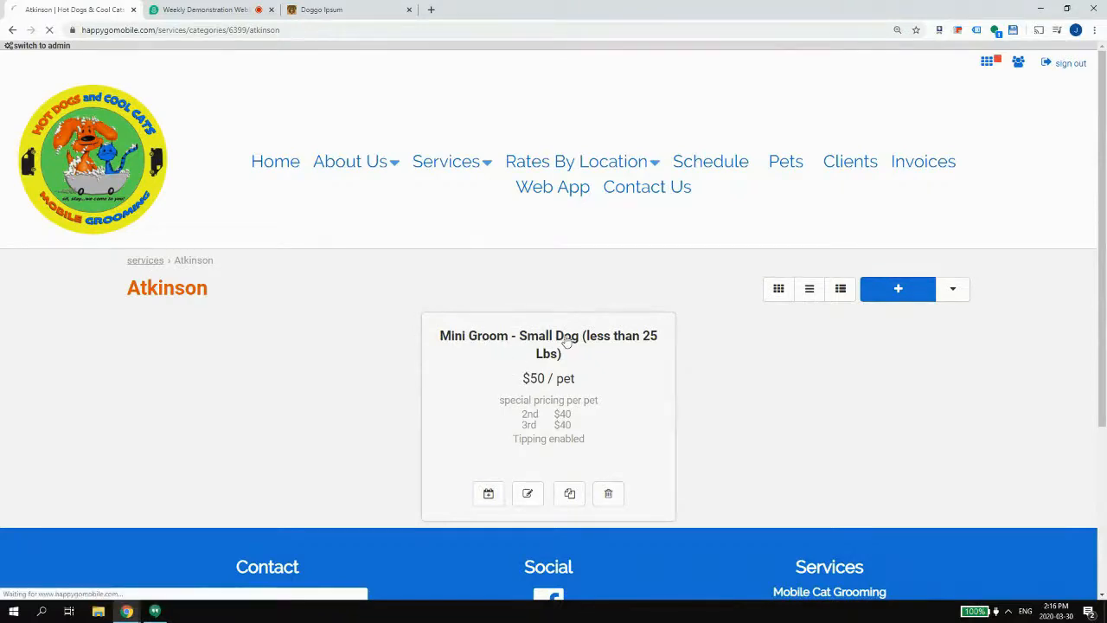
{"action": "scroll", "coordinate": [554, 337], "scroll_direction": "down", "scroll_amount": 3}
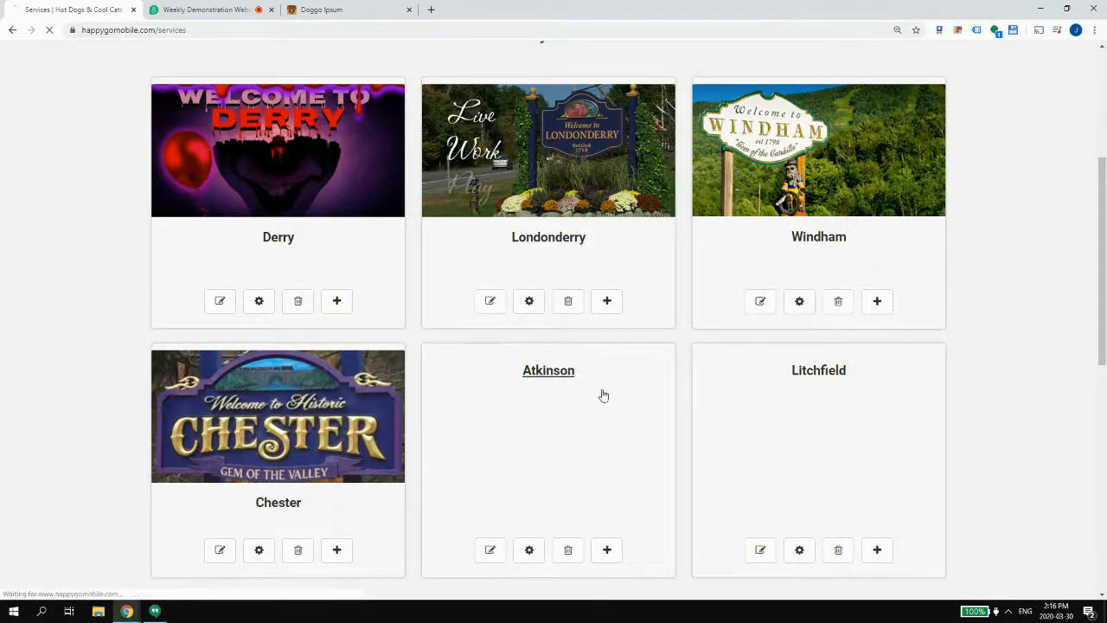
- Open the Atkinson category to review its grooming service and per-pet pricing, and briefly check the Demio webinar session
{"action": "left_click", "coordinate": [554, 376]}
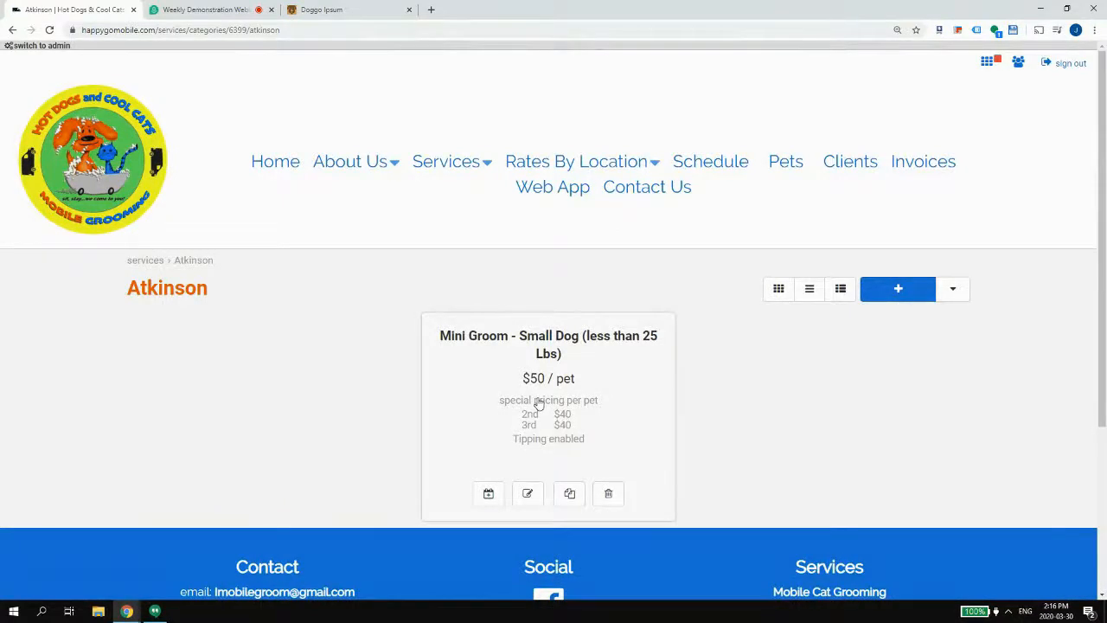
{"action": "scroll", "coordinate": [552, 380], "scroll_direction": "down", "scroll_amount": 1}
{"action": "scroll", "coordinate": [552, 381], "scroll_direction": "up", "scroll_amount": 1}
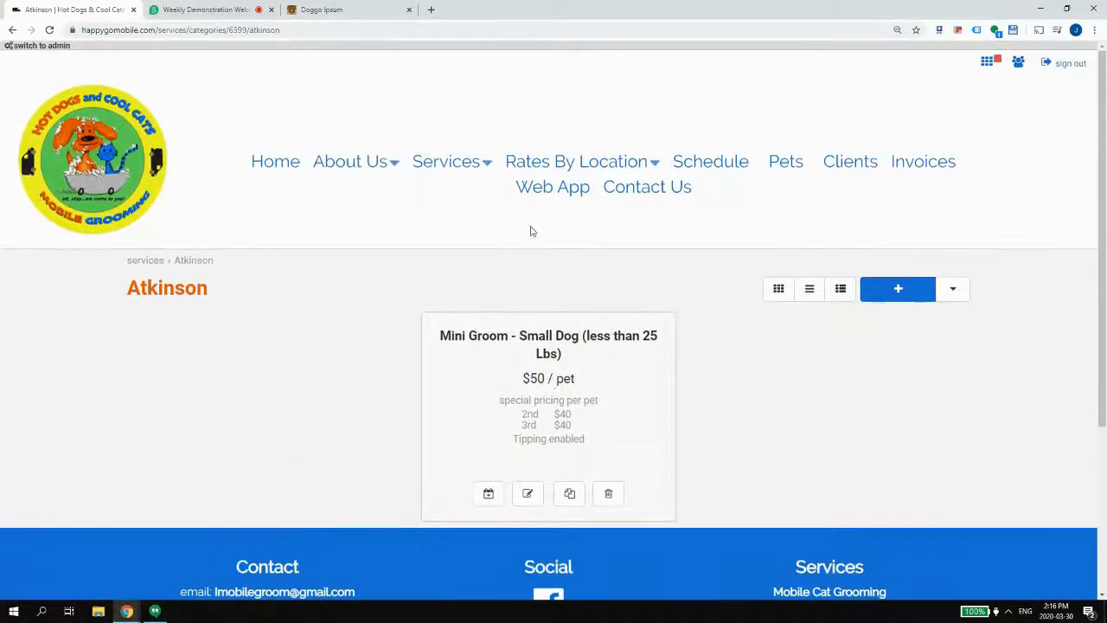
{"action": "left_click", "coordinate": [184, 9]}
{"action": "left_click", "coordinate": [73, 10]}
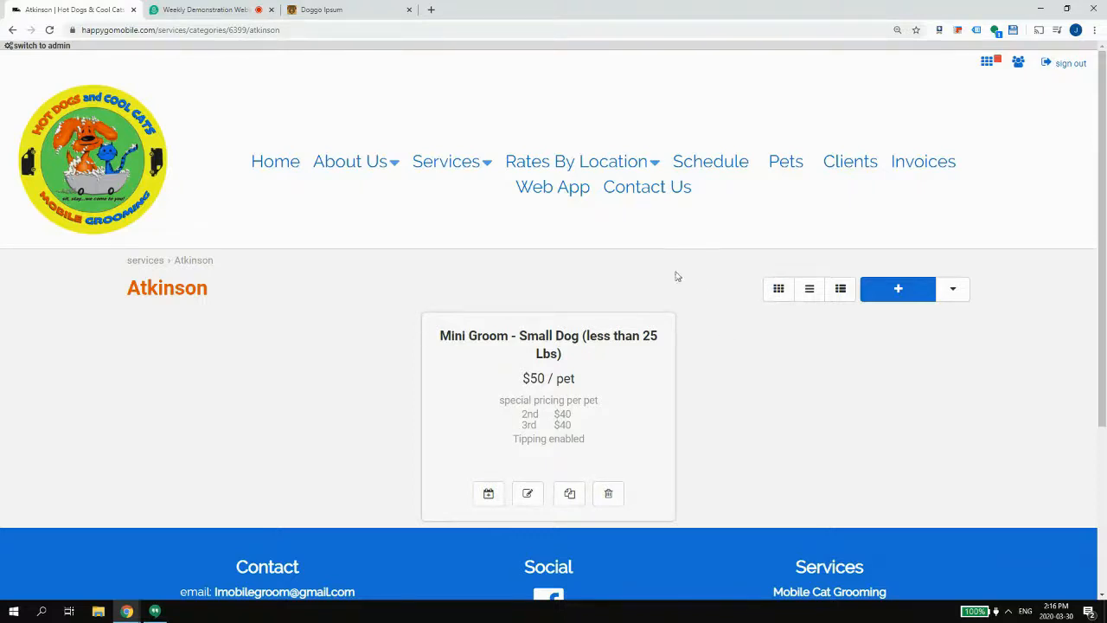
- Look at the Services submenu options, return to the Home page, and switch to the Demio webinar session
{"action": "left_click", "coordinate": [447, 160]}
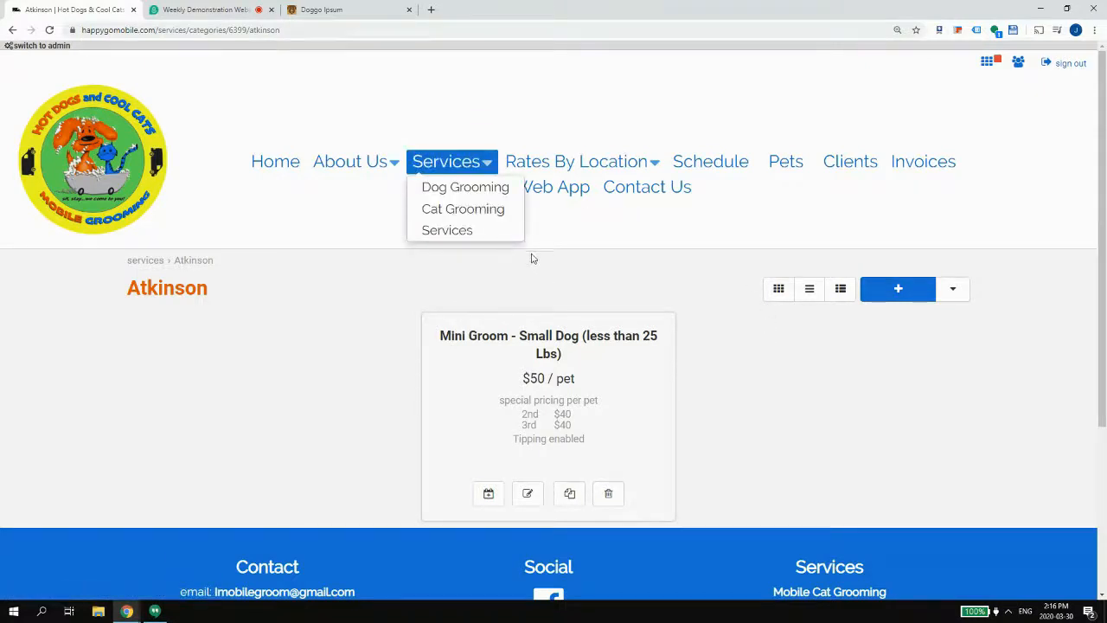
{"action": "left_click", "coordinate": [533, 257]}
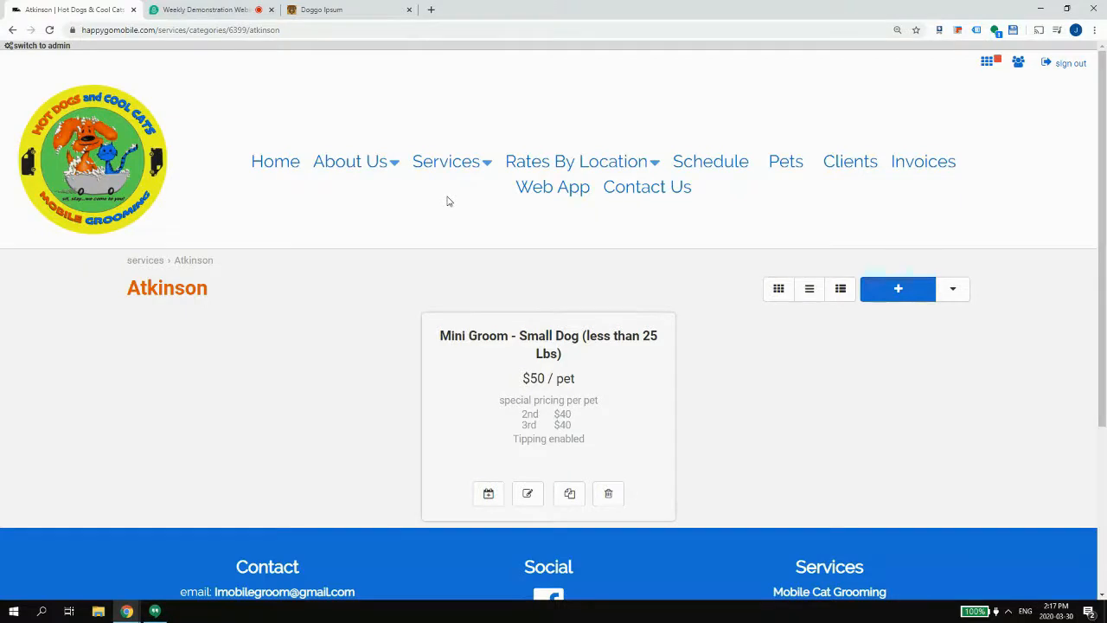
{"action": "left_click", "coordinate": [275, 161]}
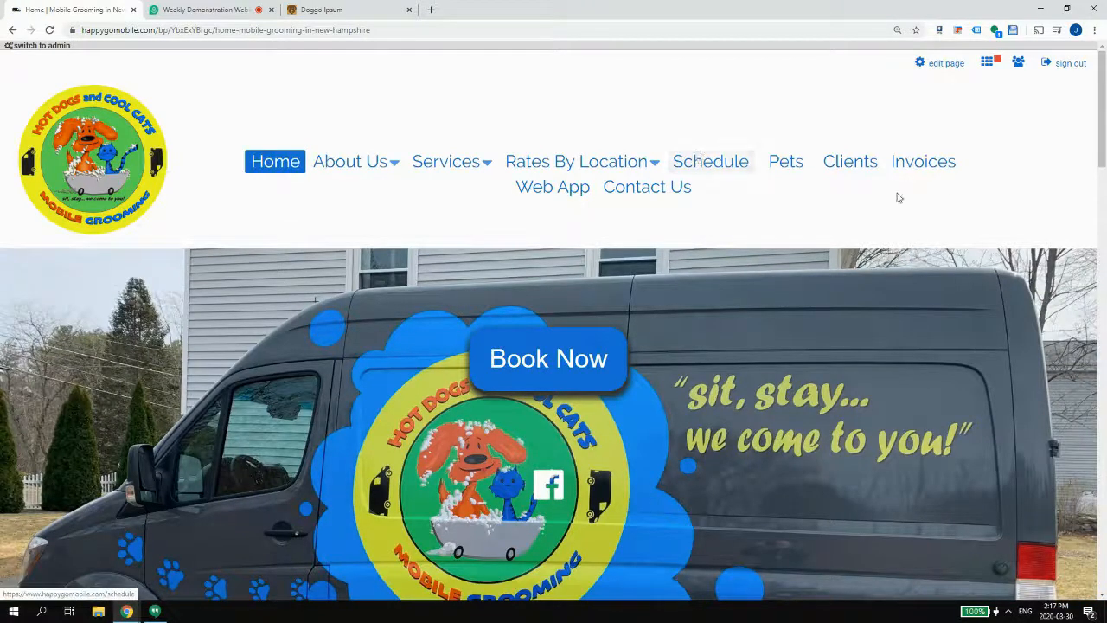
{"action": "left_click", "coordinate": [220, 5]}
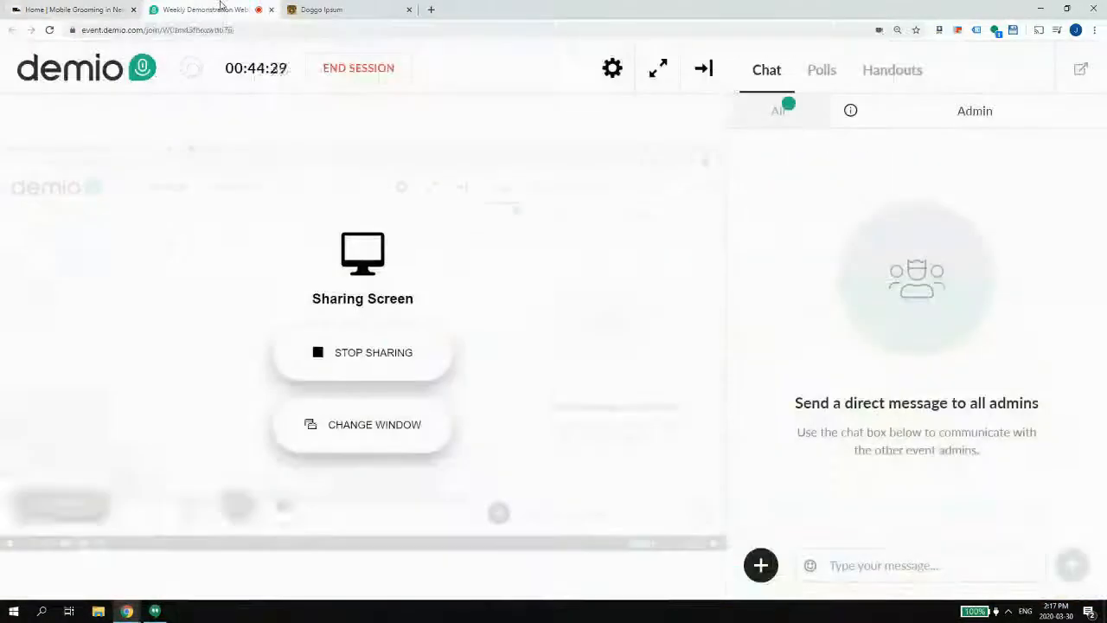